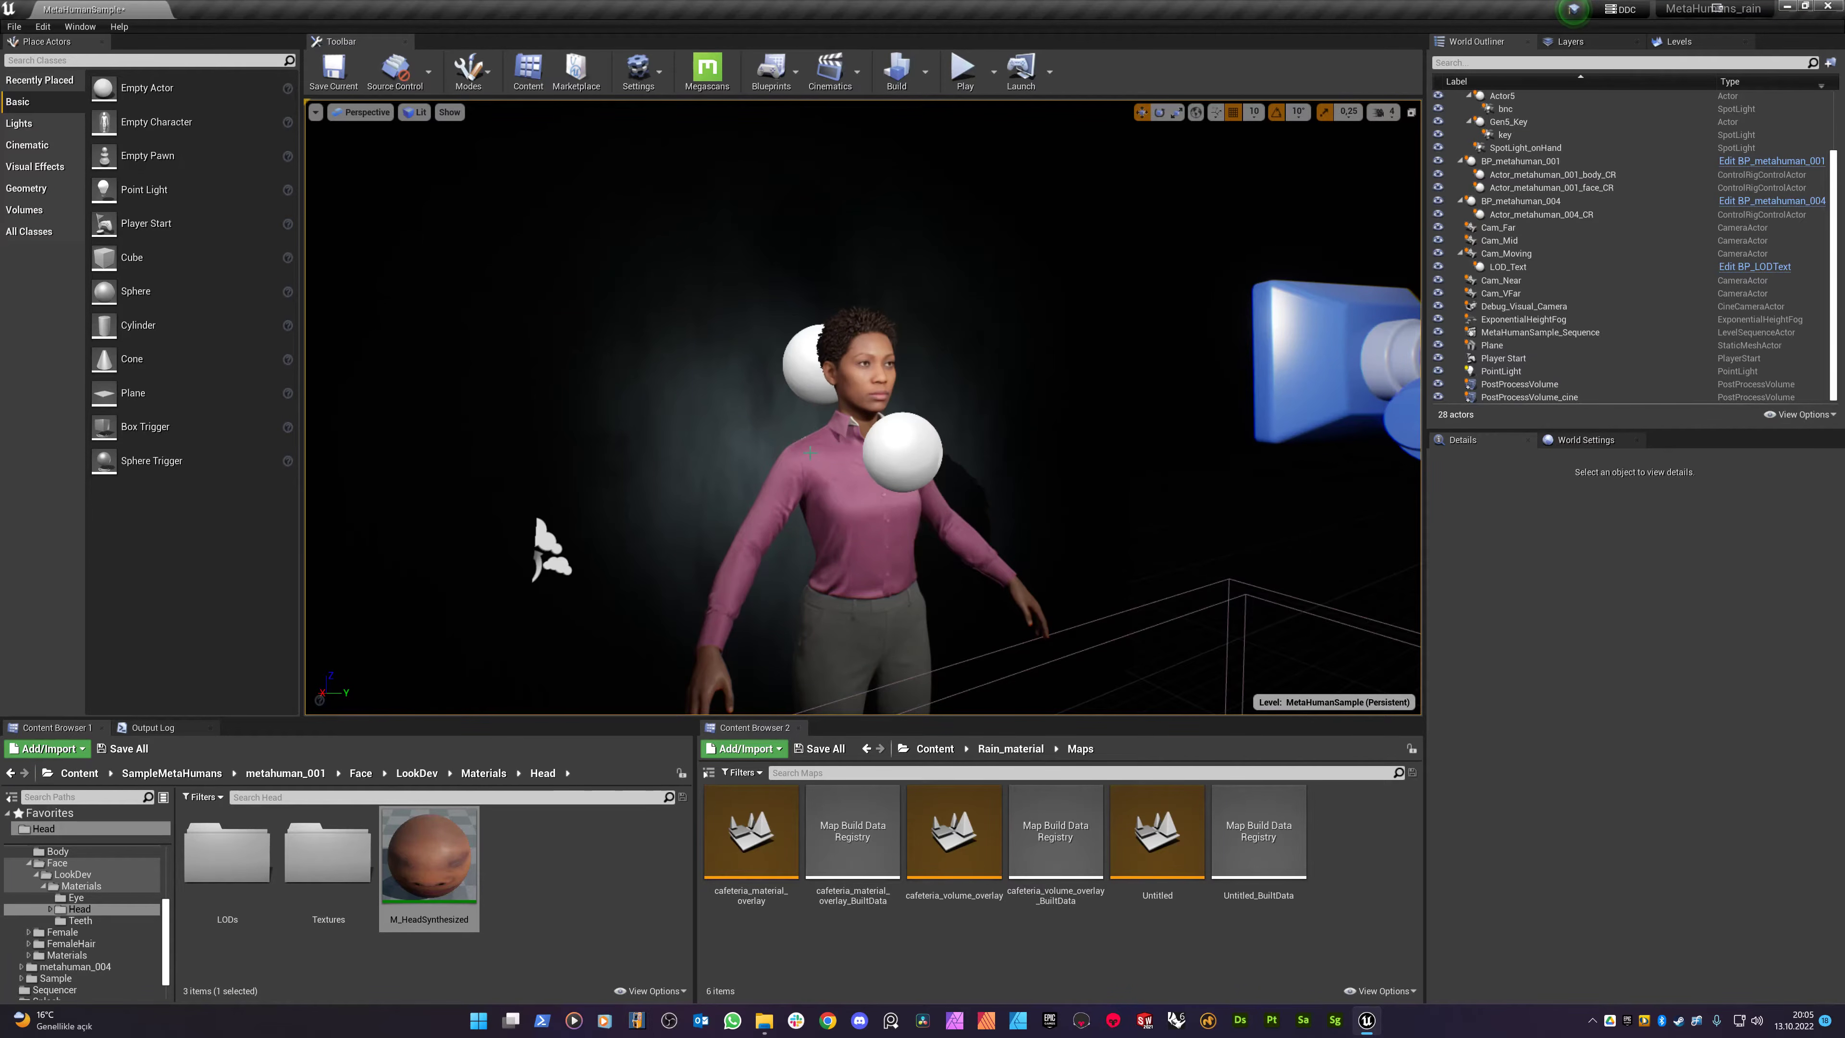
- Orbit and zoom the viewport to frame the MetaHuman character and her face
{"action": "middle_click_drag", "start_coordinate": [962, 412], "coordinate": [1040, 343], "text": "alt"}
{"action": "right_click_drag", "start_coordinate": [962, 413], "coordinate": [1049, 412], "text": "alt"}
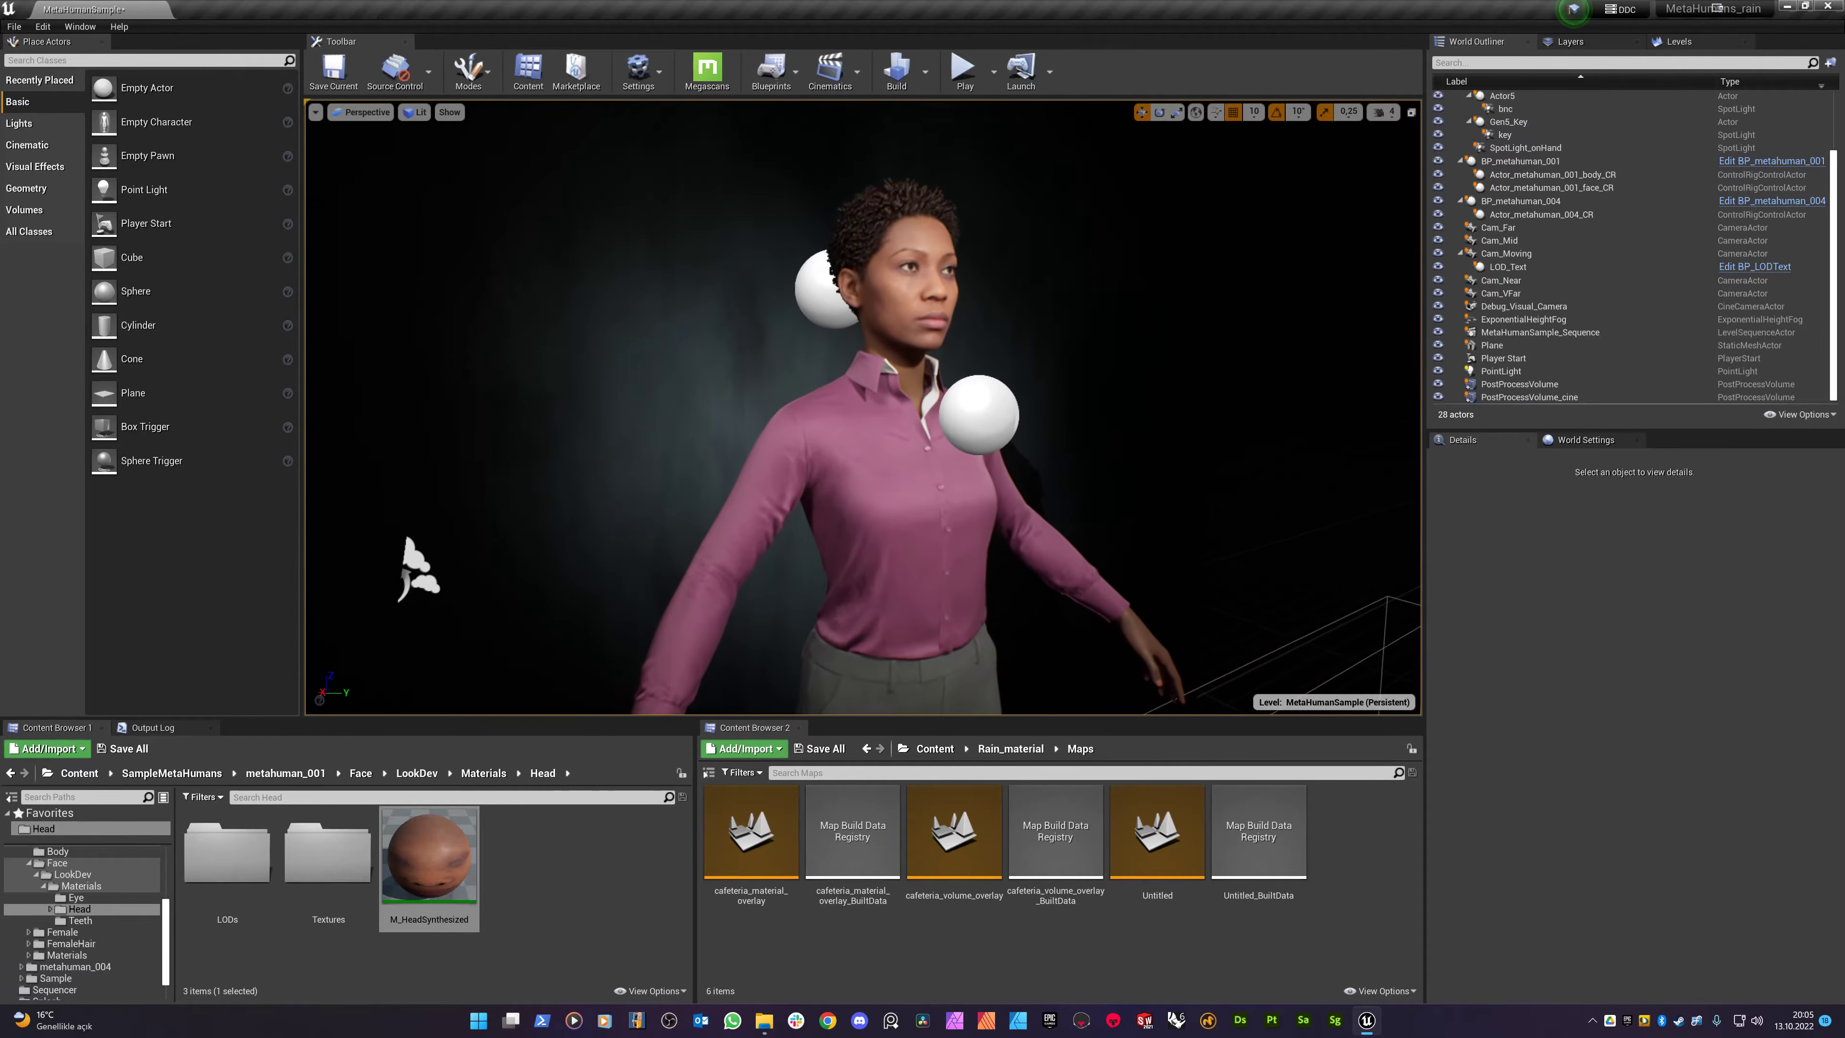
{"action": "left_click_drag", "start_coordinate": [962, 413], "coordinate": [875, 413], "text": "alt"}
{"action": "right_click_drag", "start_coordinate": [962, 413], "coordinate": [883, 413], "text": "alt"}
{"action": "middle_click_drag", "start_coordinate": [962, 413], "coordinate": [1050, 403], "text": "alt"}
{"action": "right_click_drag", "start_coordinate": [962, 413], "coordinate": [1046, 413], "text": "alt"}
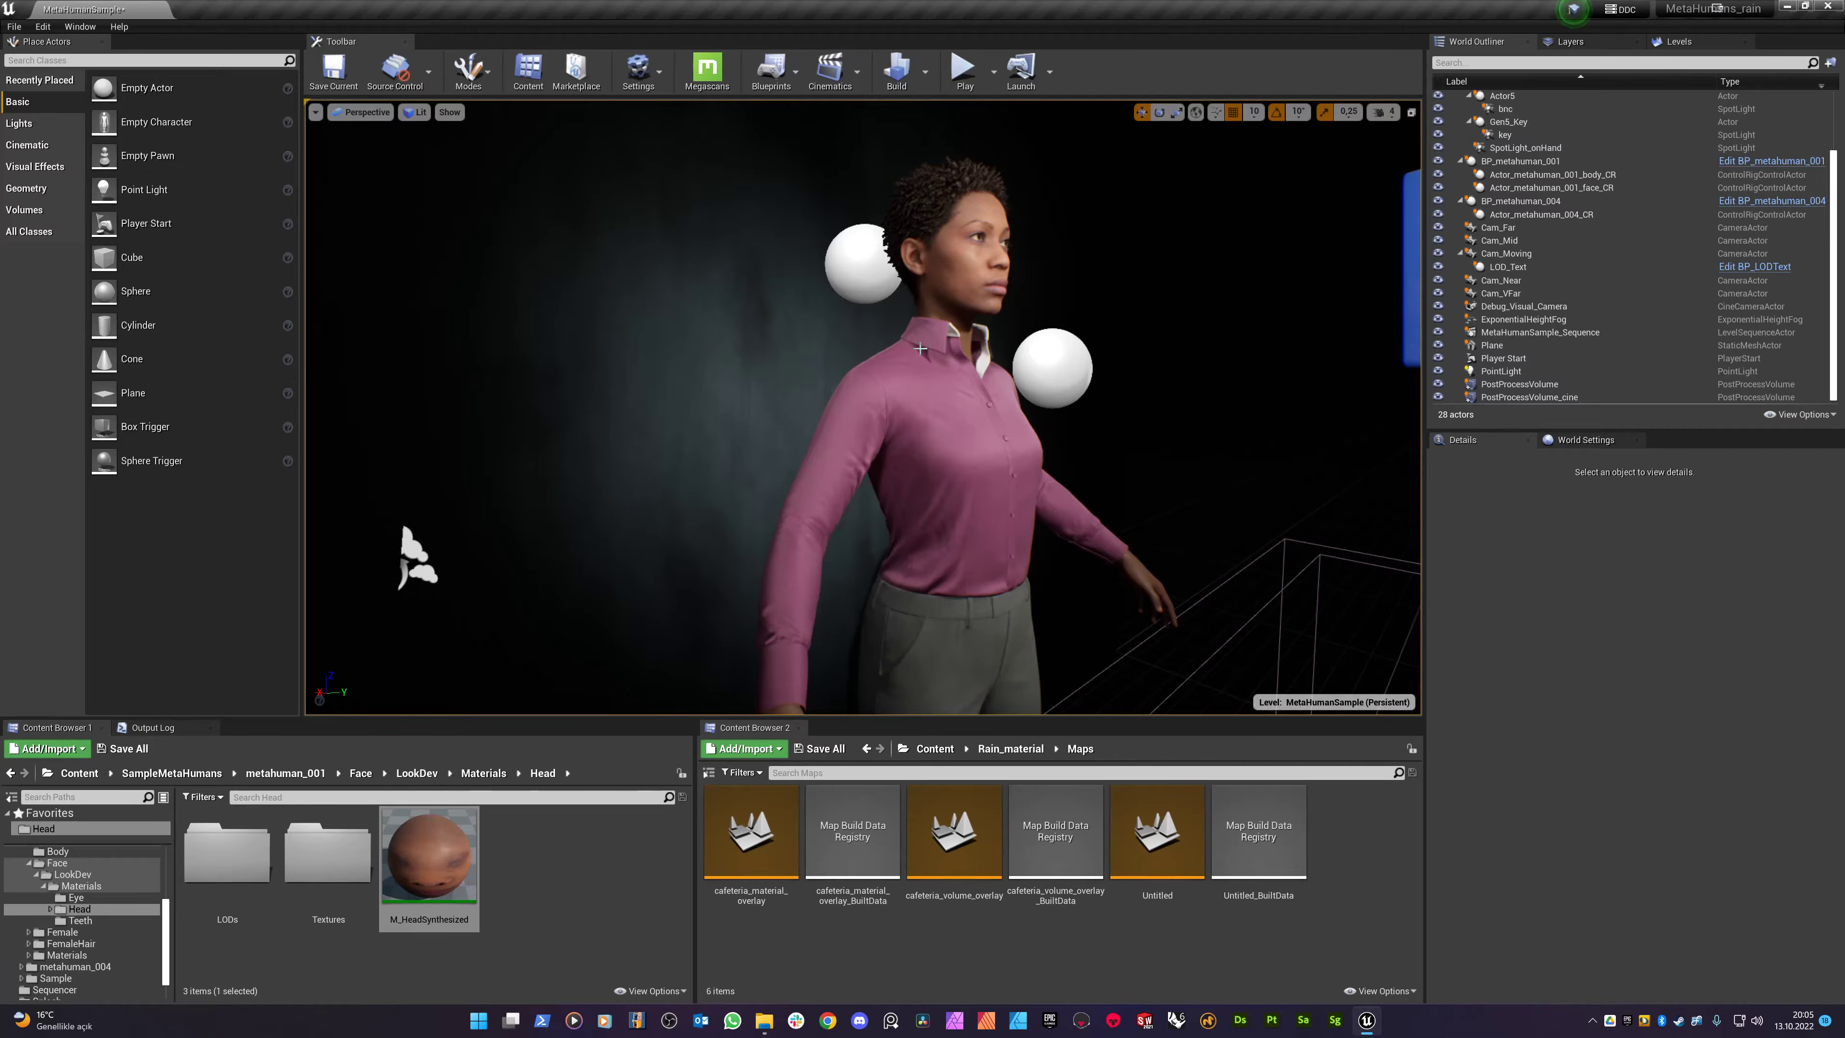
{"action": "middle_click_drag", "start_coordinate": [904, 338], "coordinate": [785, 445], "text": "alt"}
{"action": "right_click_drag", "start_coordinate": [904, 338], "coordinate": [973, 342], "text": "alt"}
{"action": "middle_click_drag", "start_coordinate": [903, 338], "coordinate": [806, 465], "text": "alt"}
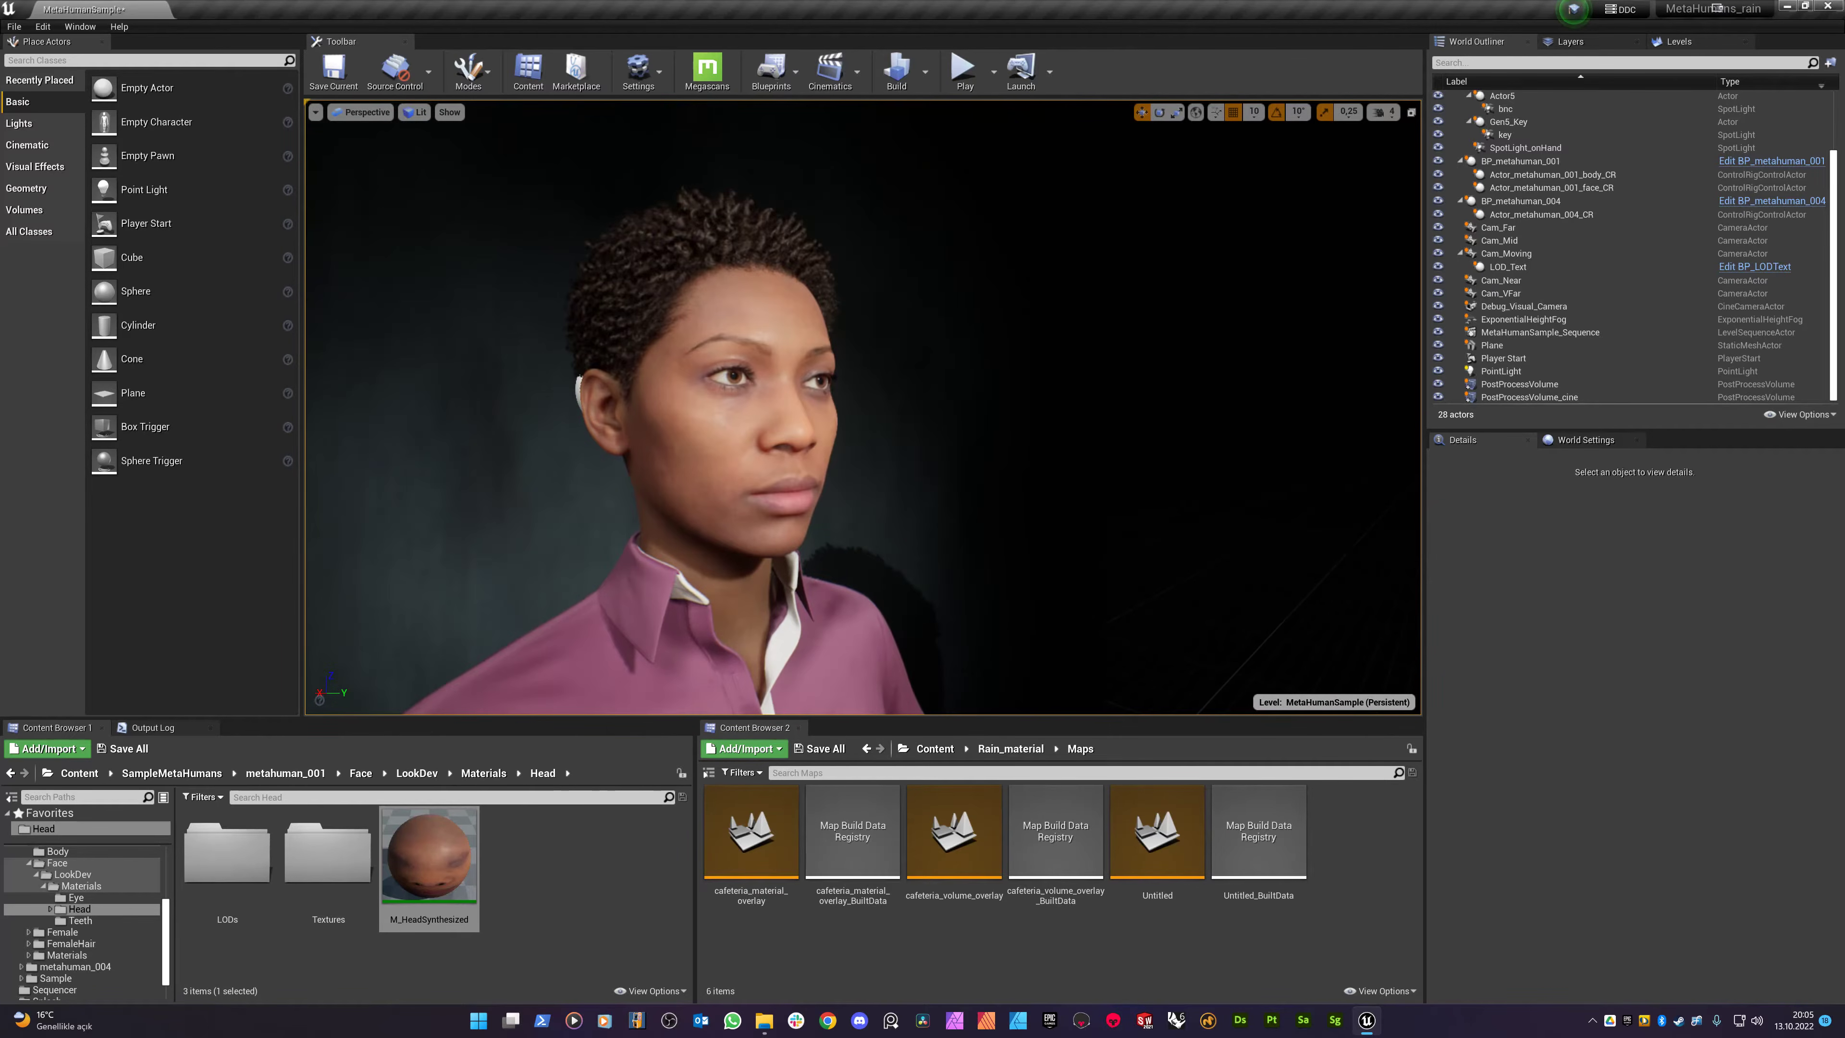
{"action": "right_click_drag", "start_coordinate": [904, 338], "coordinate": [806, 338], "text": "alt"}
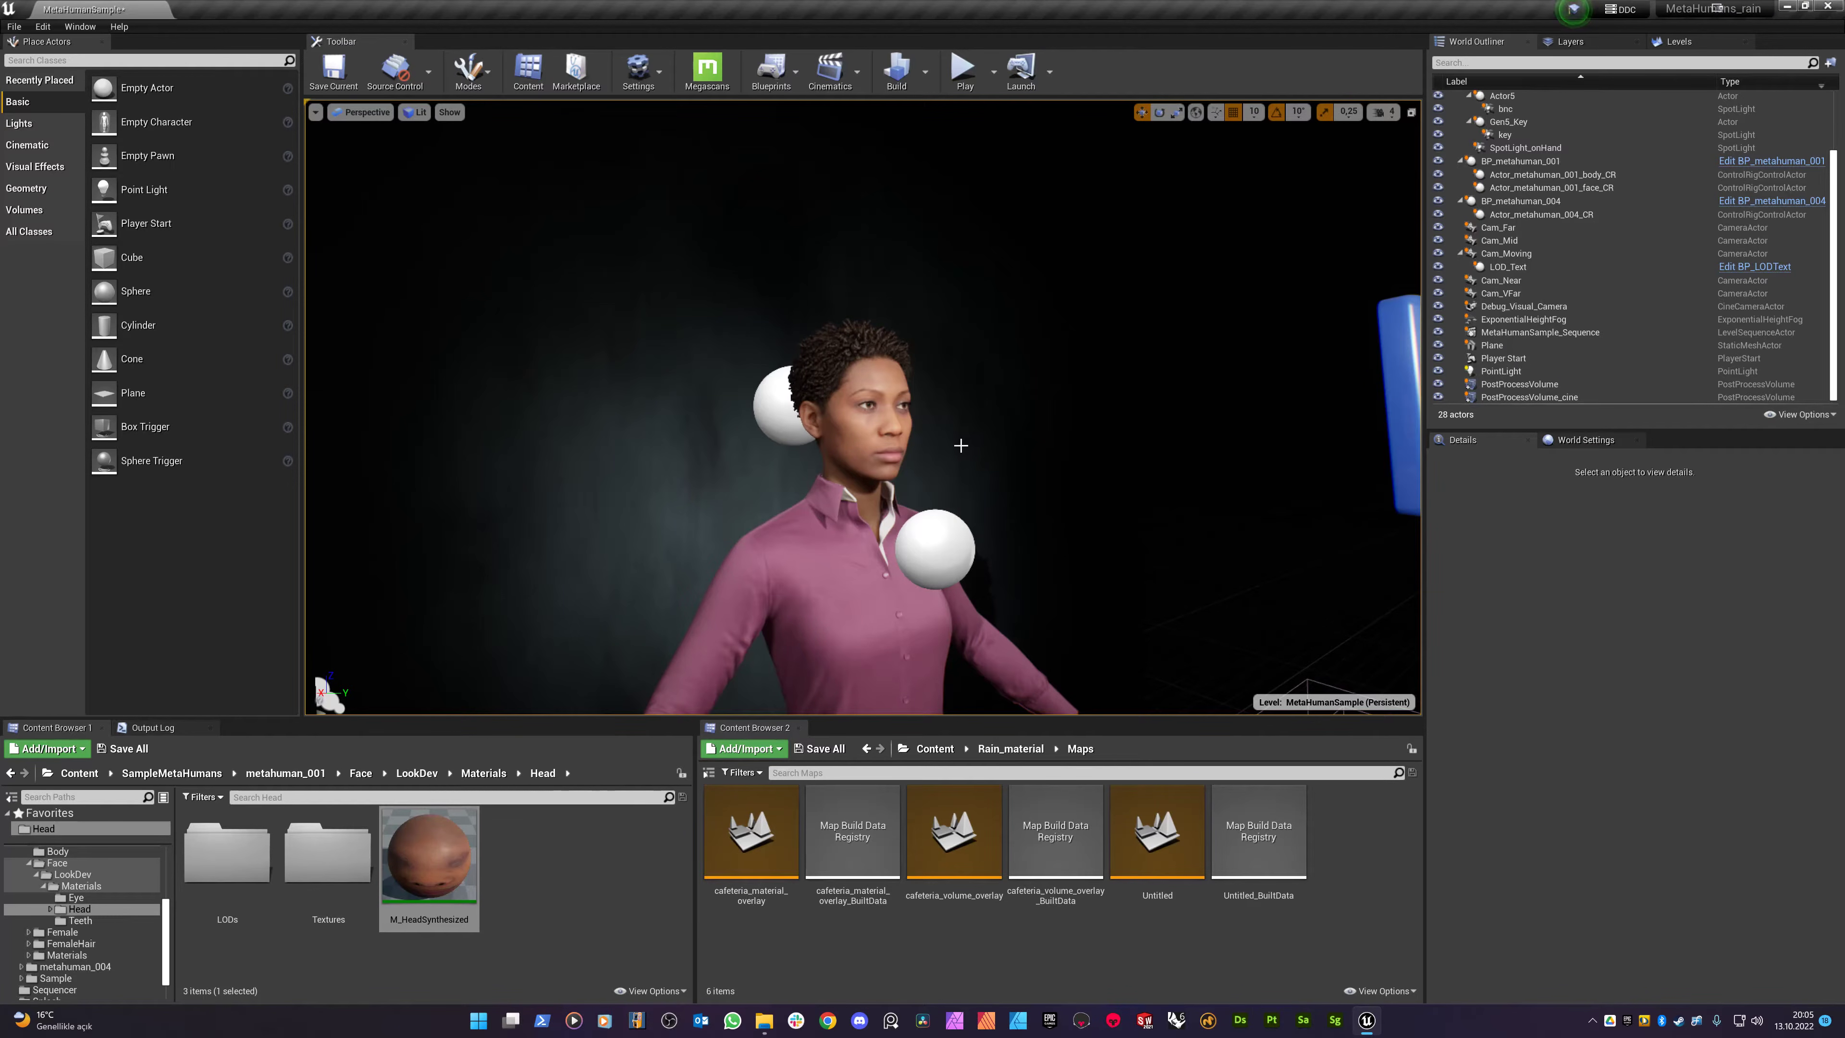
{"action": "middle_click_drag", "start_coordinate": [927, 451], "coordinate": [904, 474]}
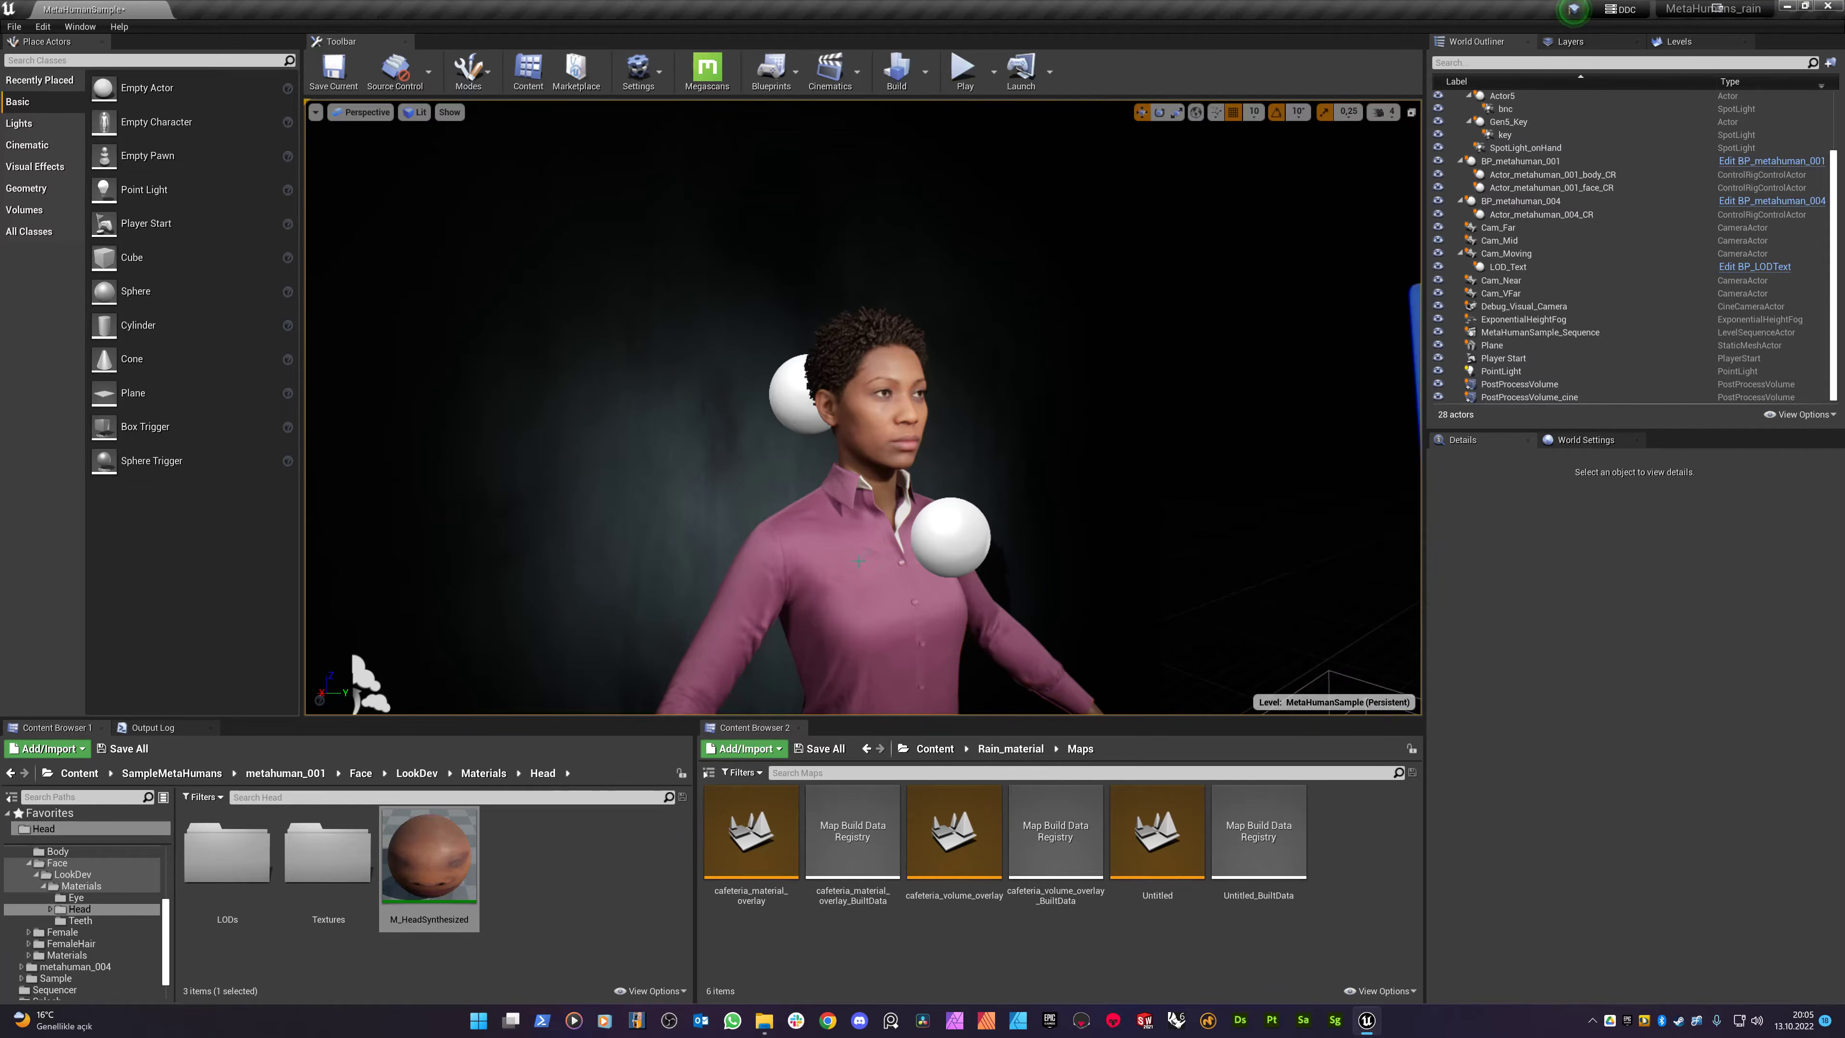
{"action": "middle_click_drag", "start_coordinate": [826, 541], "coordinate": [829, 545]}
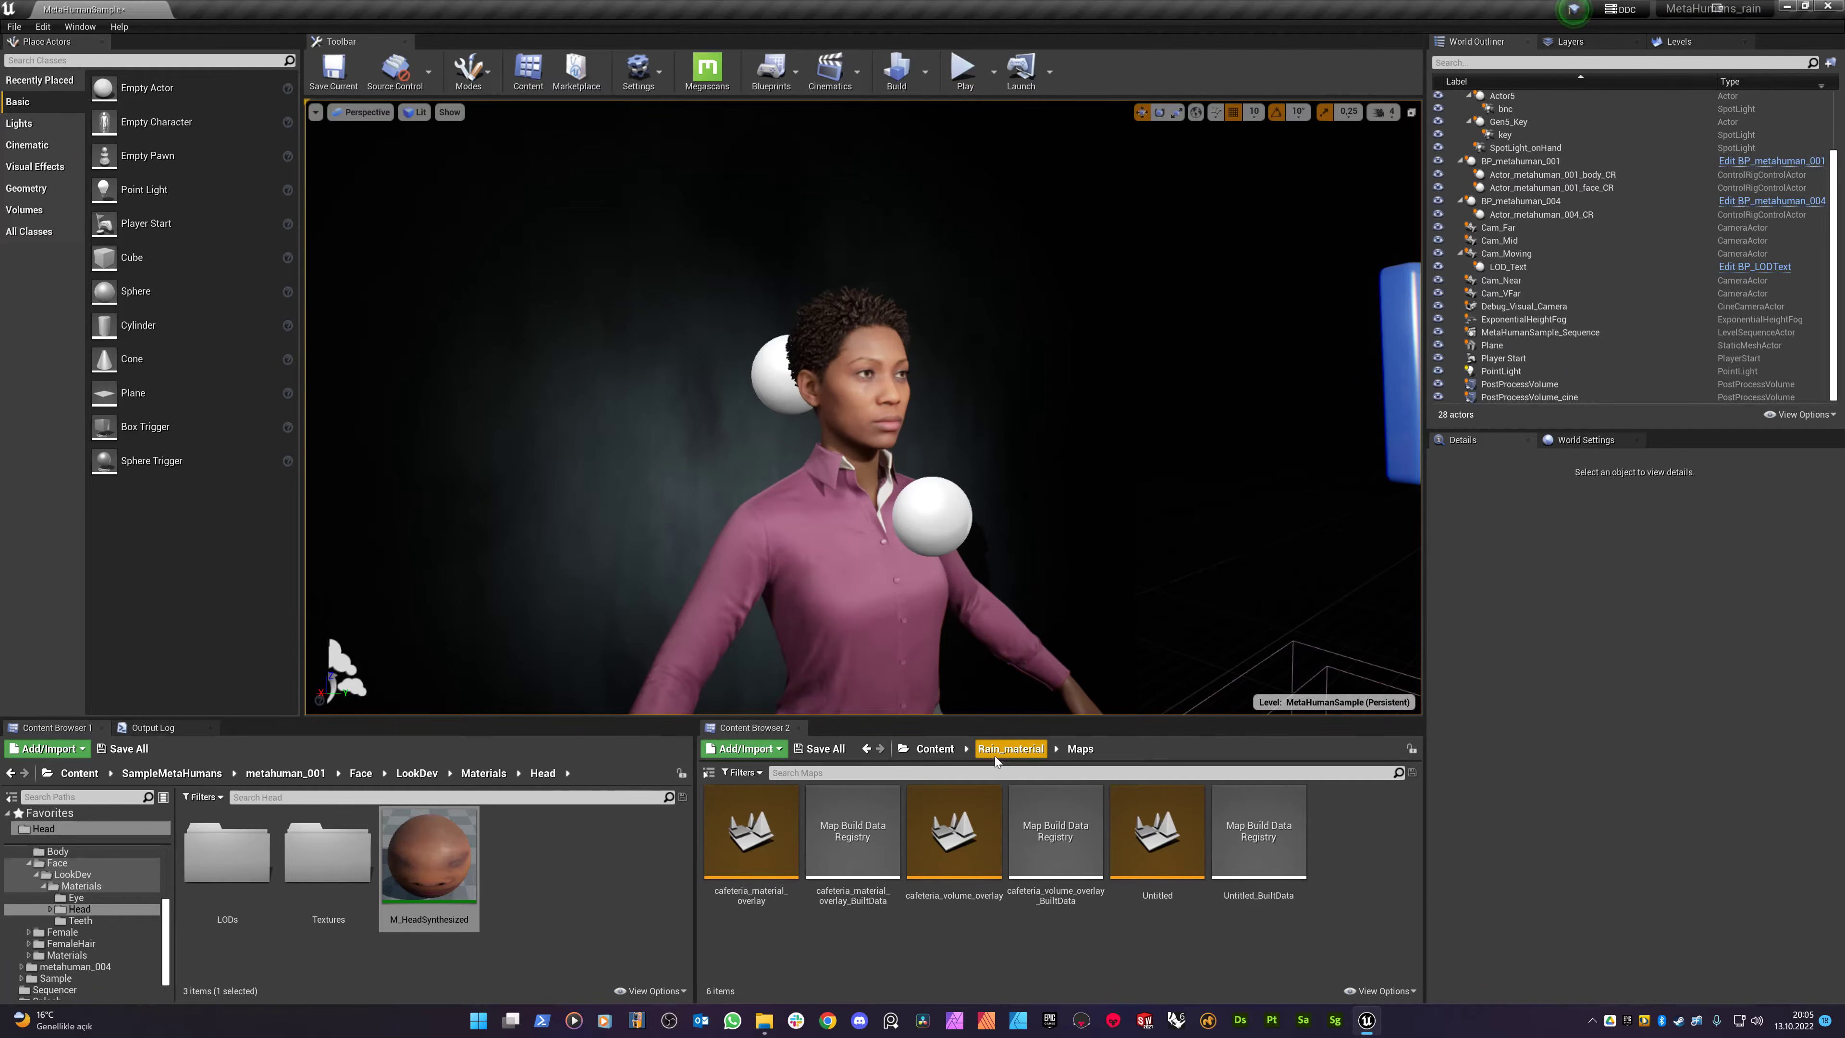
{"action": "middle_click_drag", "start_coordinate": [772, 447], "coordinate": [712, 452]}
{"action": "scroll", "coordinate": [774, 449], "scroll_direction": "down", "scroll_amount": 3}
{"action": "scroll", "coordinate": [774, 449], "scroll_direction": "up", "scroll_amount": 3}
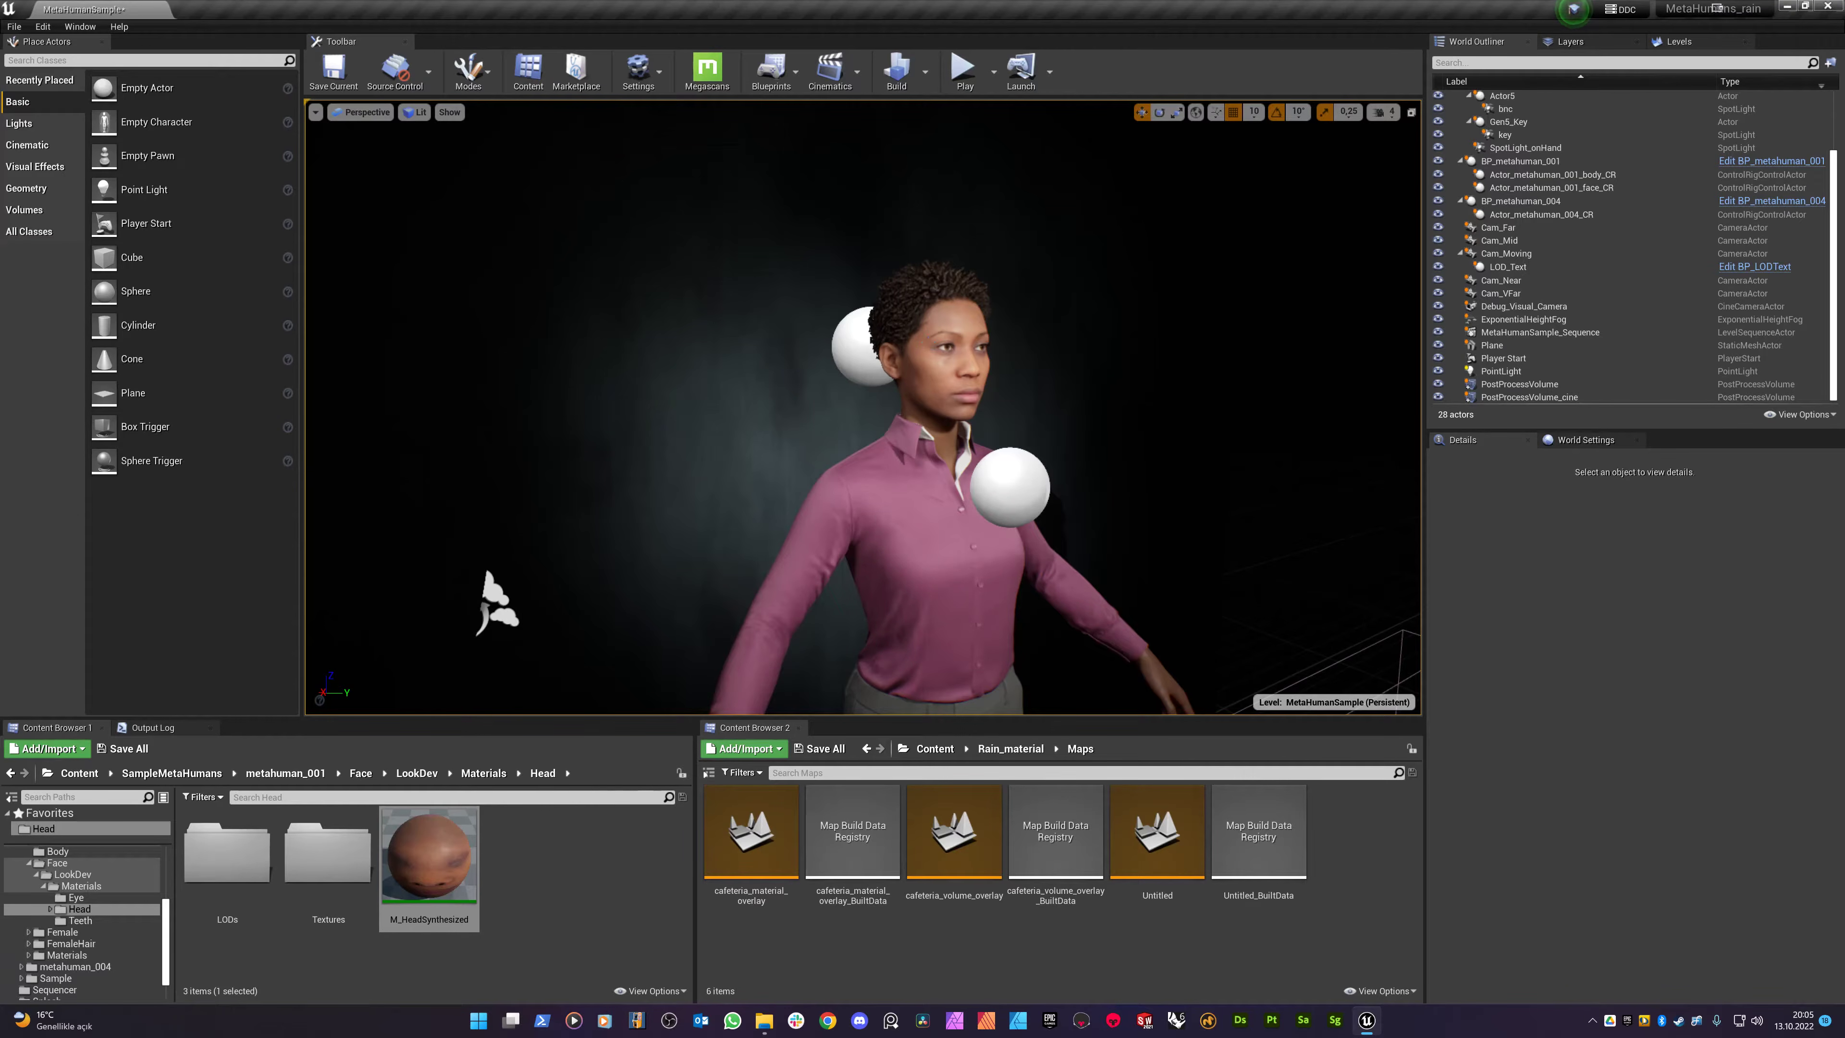
- Select the MetaHuman and the background plane in turn, view the head at an angle, then clear the selection
{"action": "left_click", "coordinate": [914, 375]}
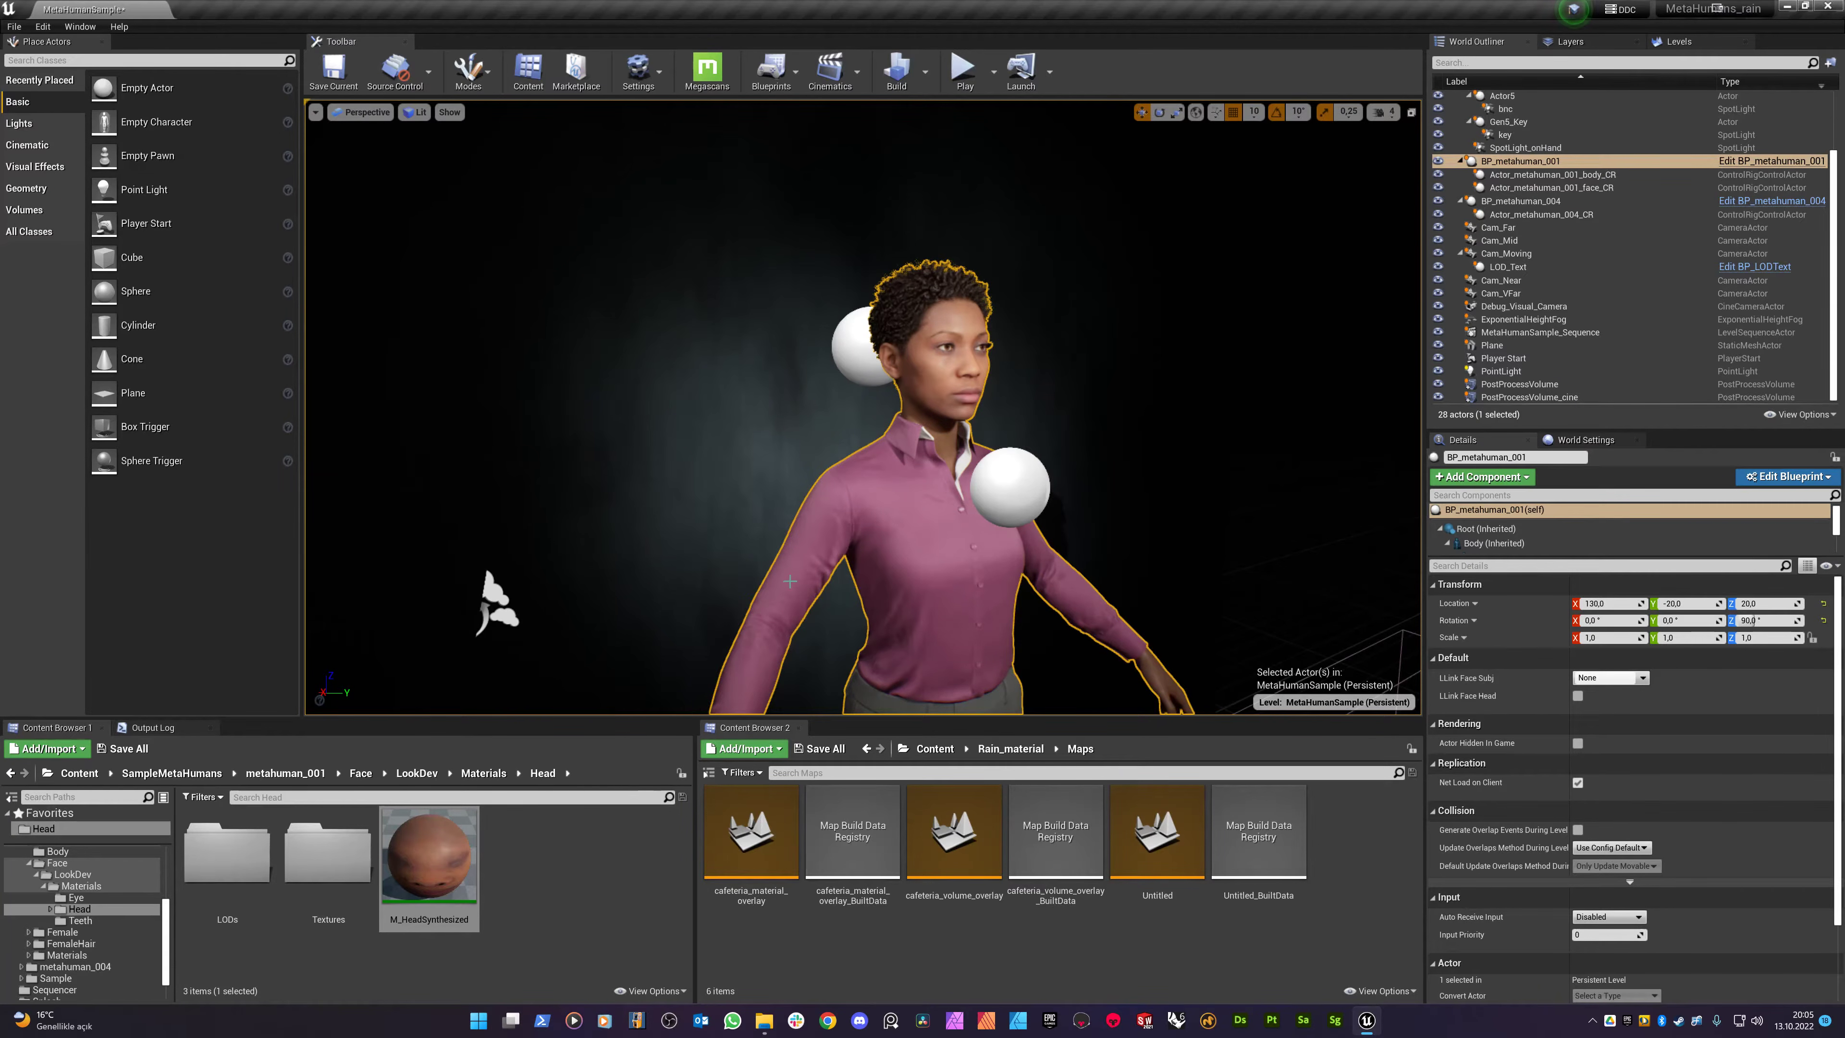
{"action": "left_click", "coordinate": [805, 492]}
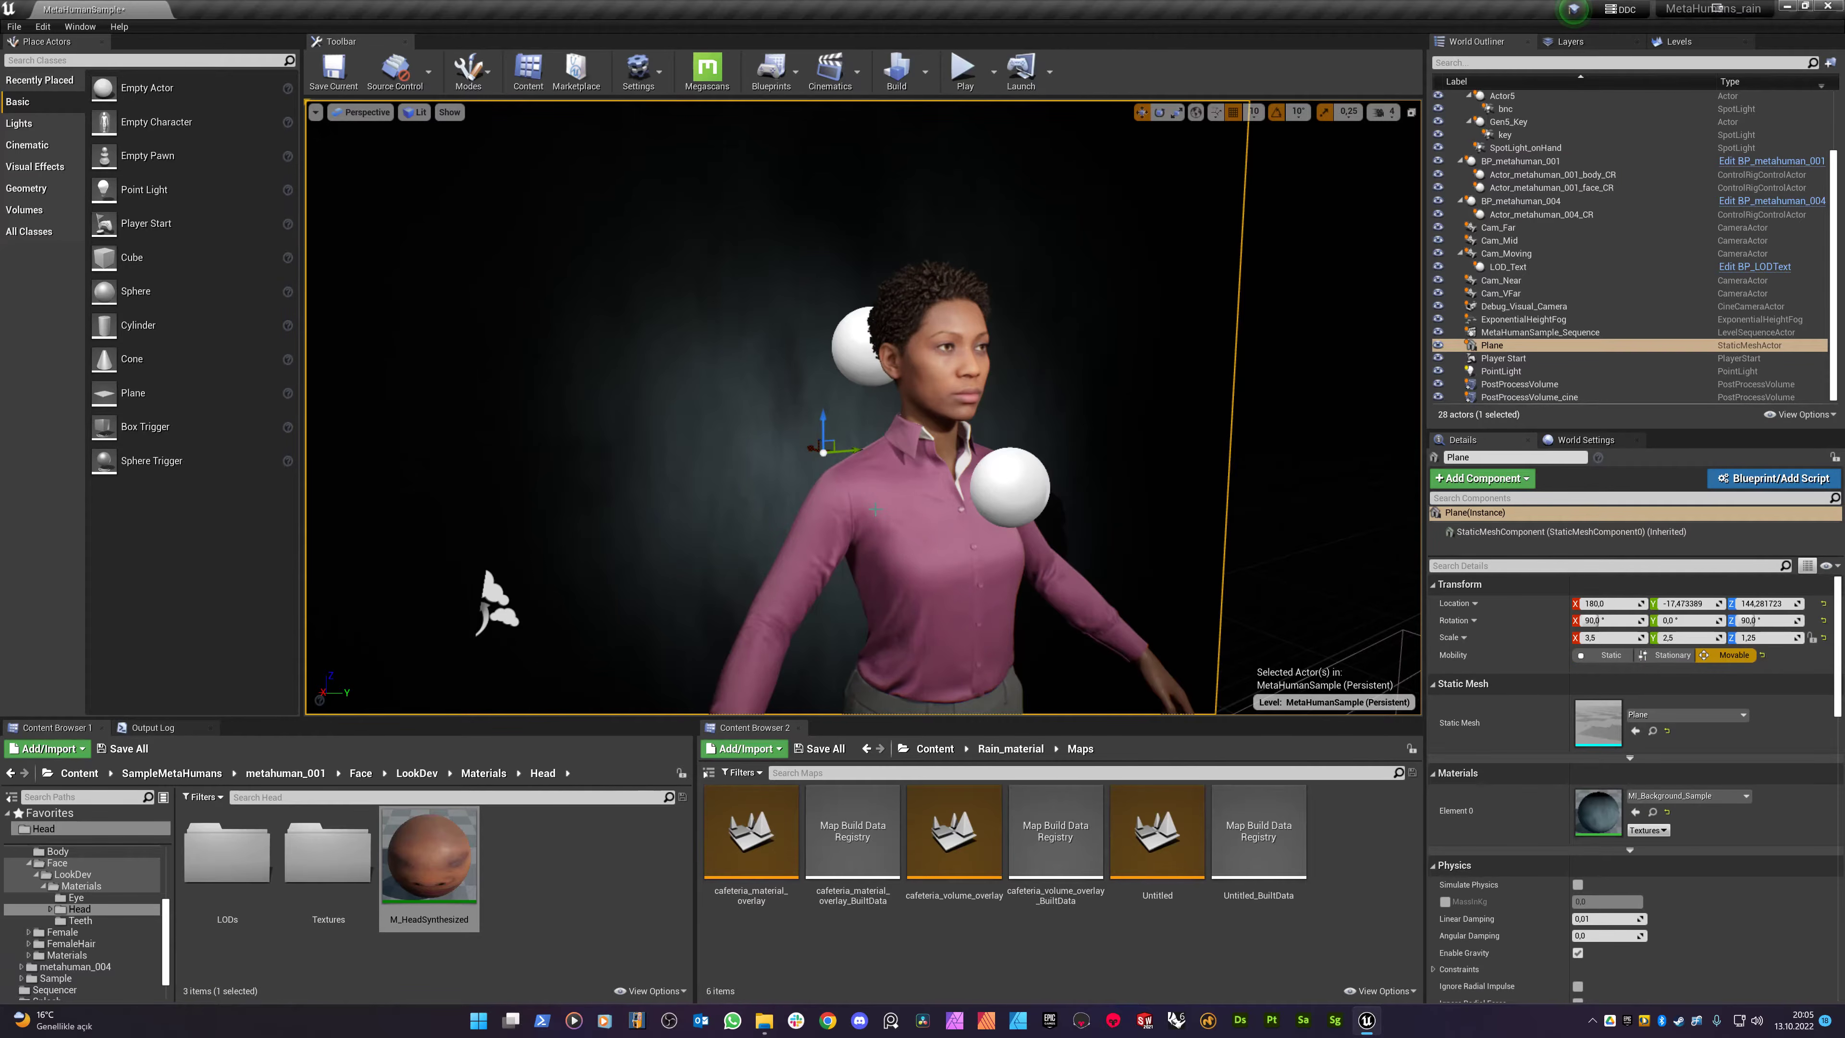
{"action": "left_click", "coordinate": [922, 469]}
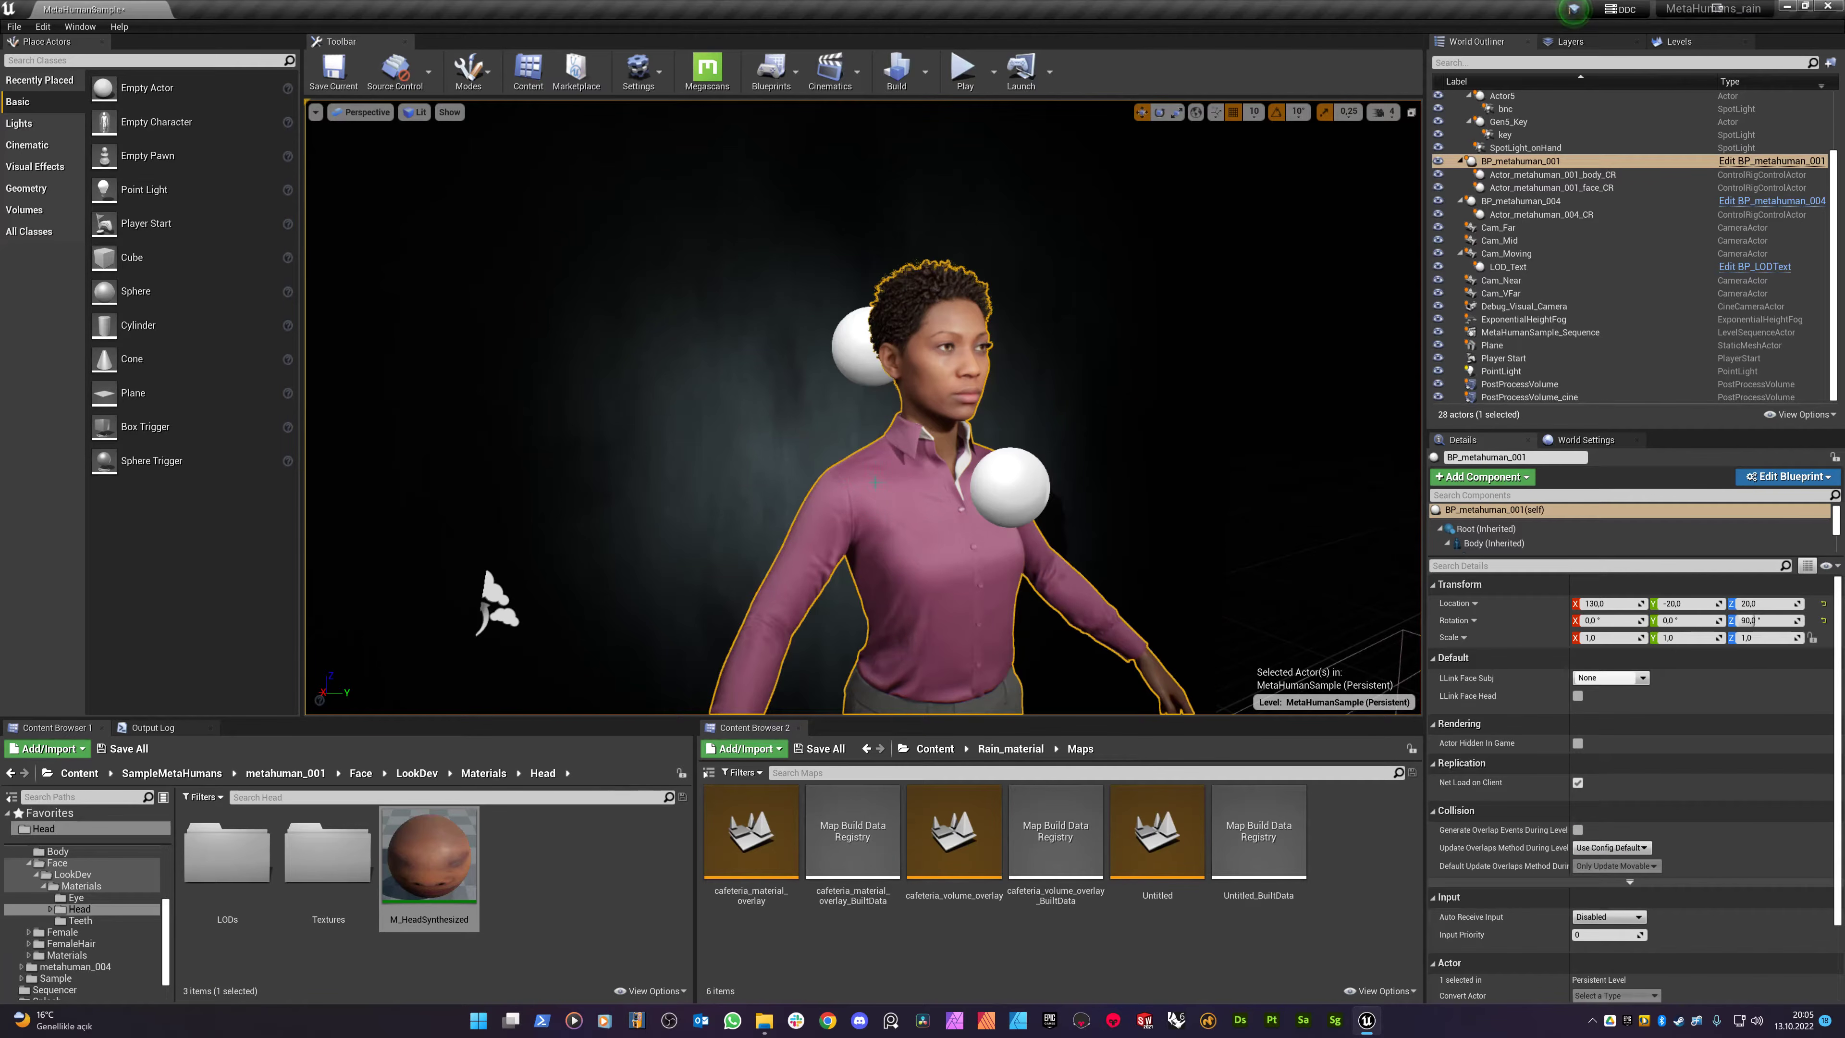
{"action": "scroll", "coordinate": [875, 481], "scroll_direction": "up", "scroll_amount": 4}
{"action": "scroll", "coordinate": [957, 405], "scroll_direction": "up", "scroll_amount": 5}
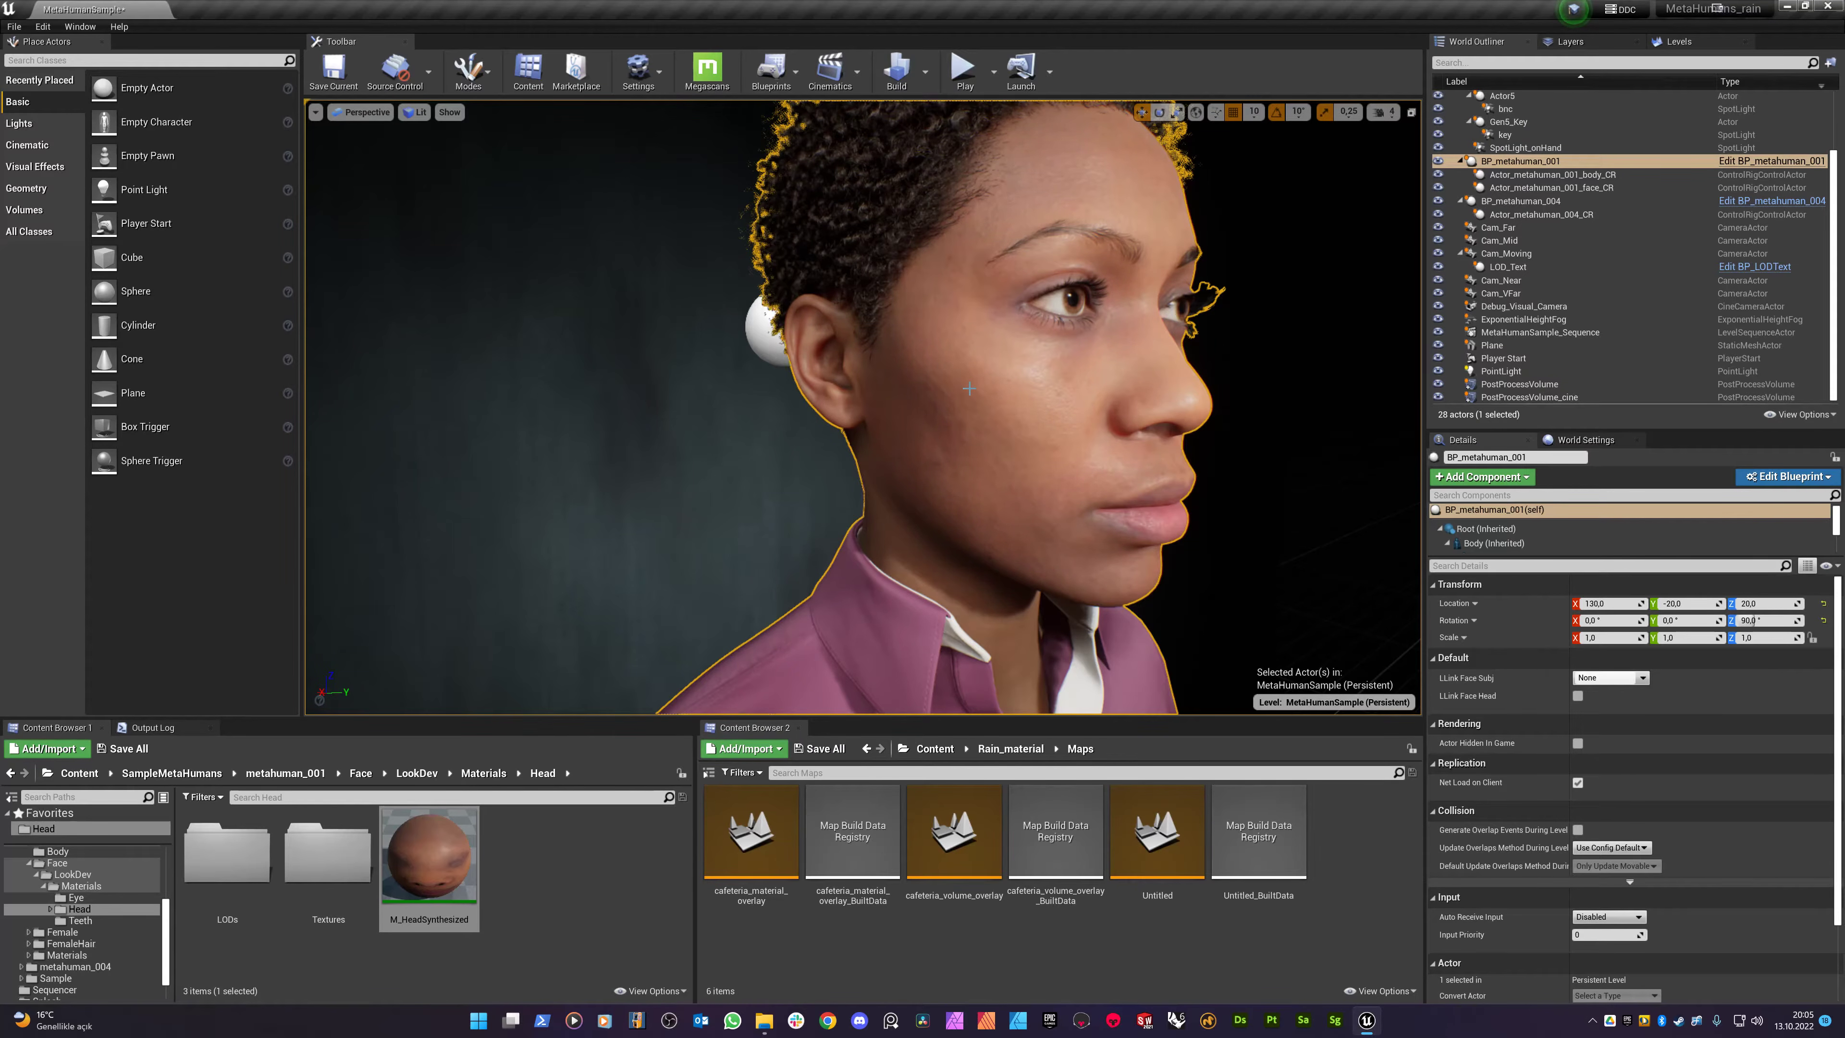
{"action": "left_click", "coordinate": [767, 453]}
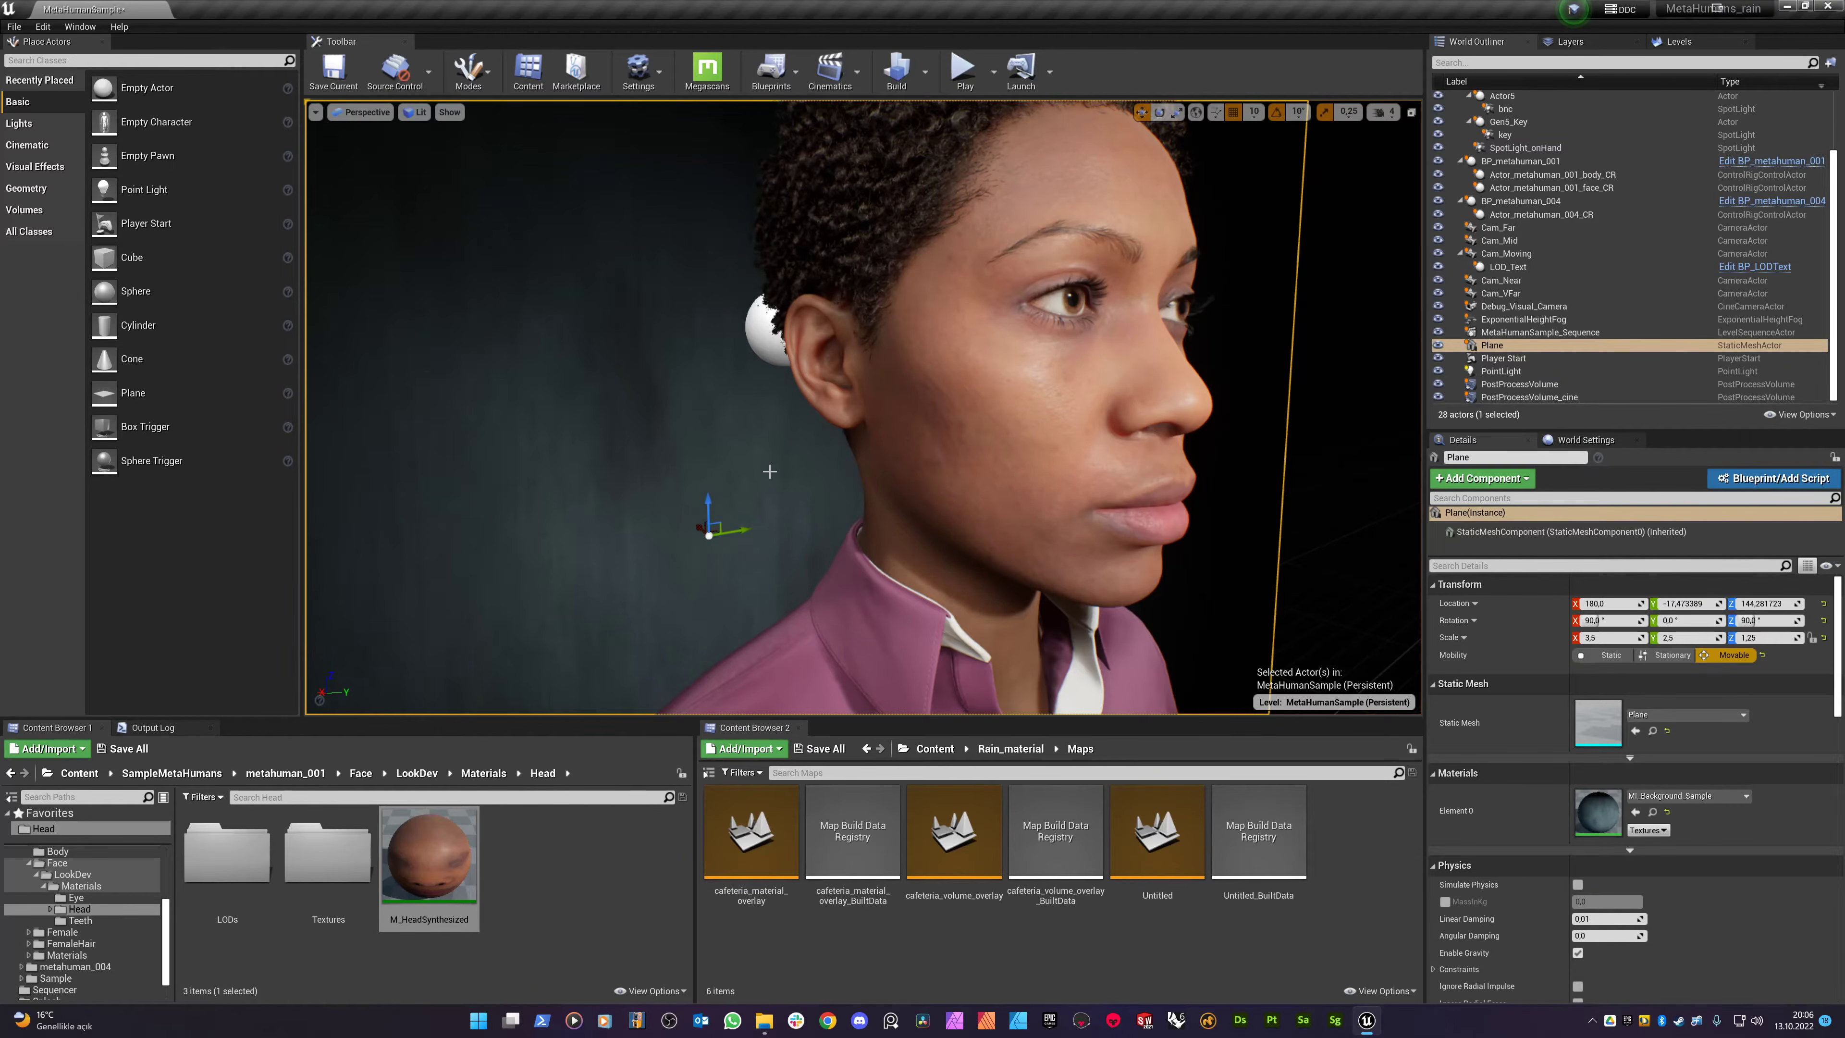
{"action": "mouse_move", "coordinate": [766, 453]}
{"action": "left_mouse_down"}
{"action": "mouse_move", "coordinate": [766, 545]}
{"action": "mouse_move", "coordinate": [786, 474]}
{"action": "left_mouse_up"}
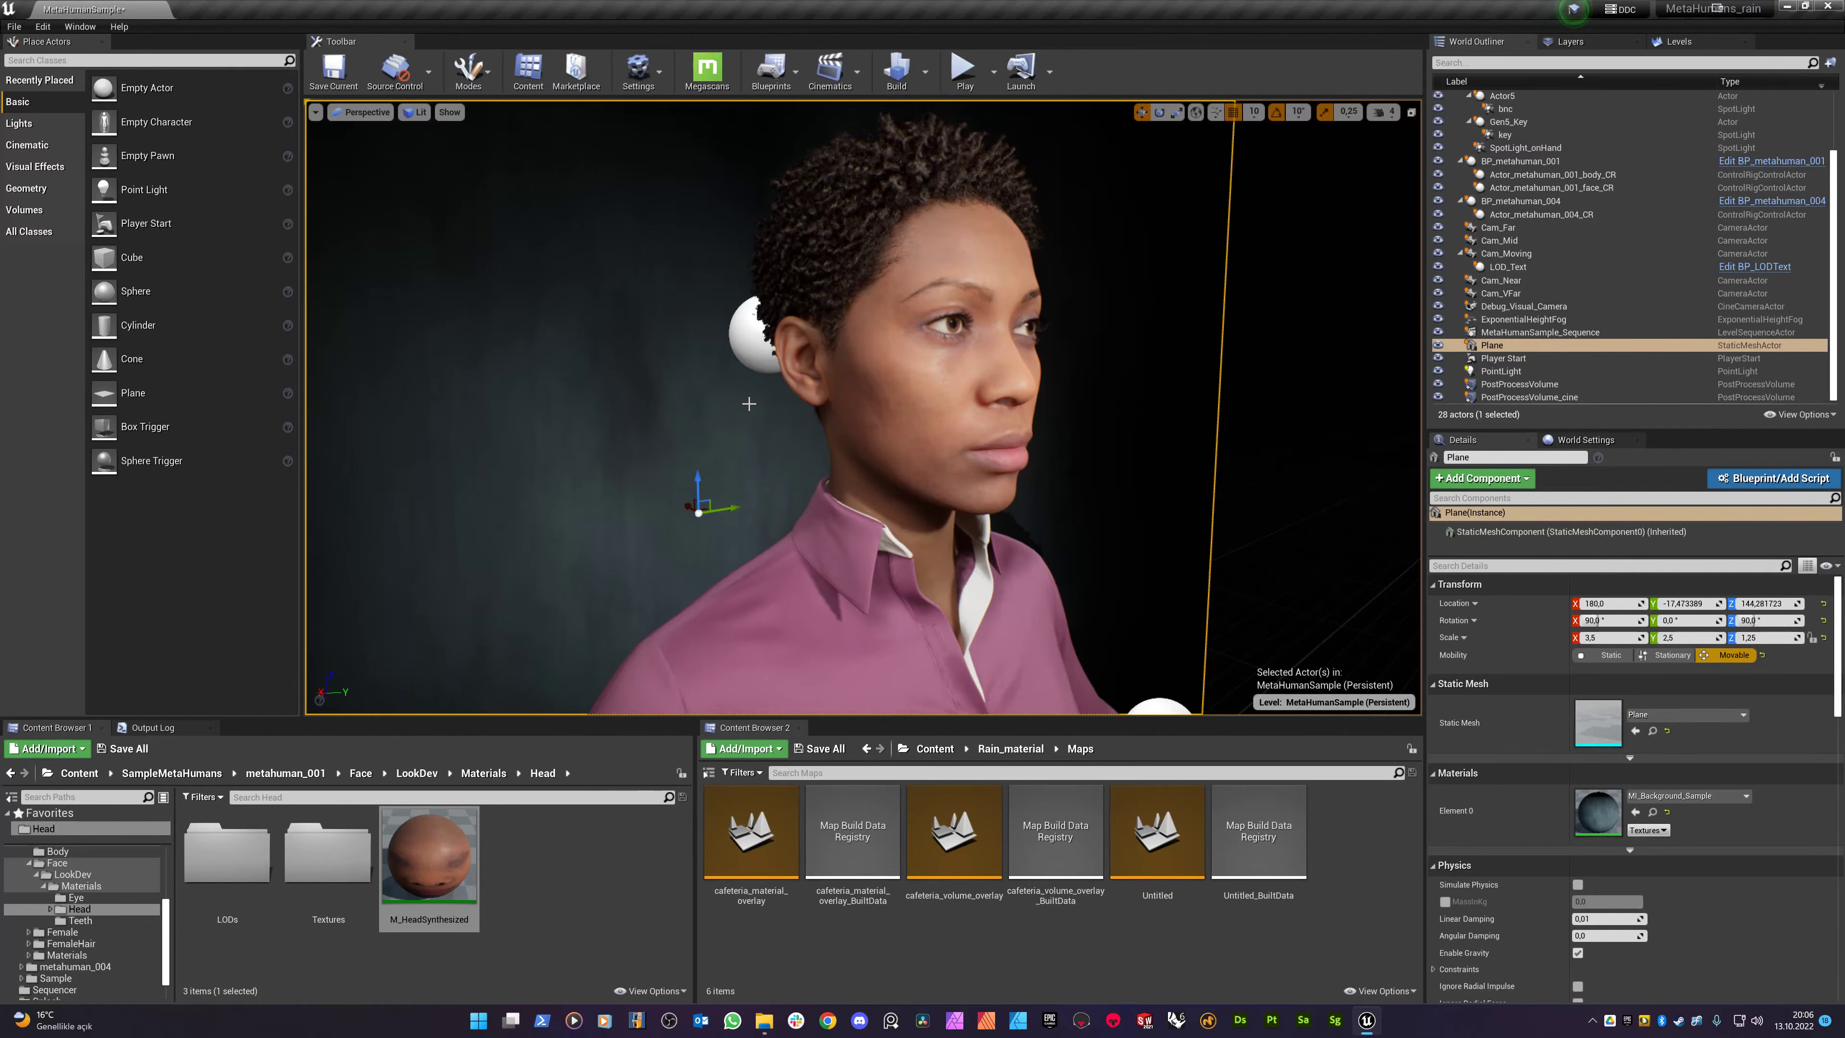
{"action": "left_click", "coordinate": [1316, 400]}
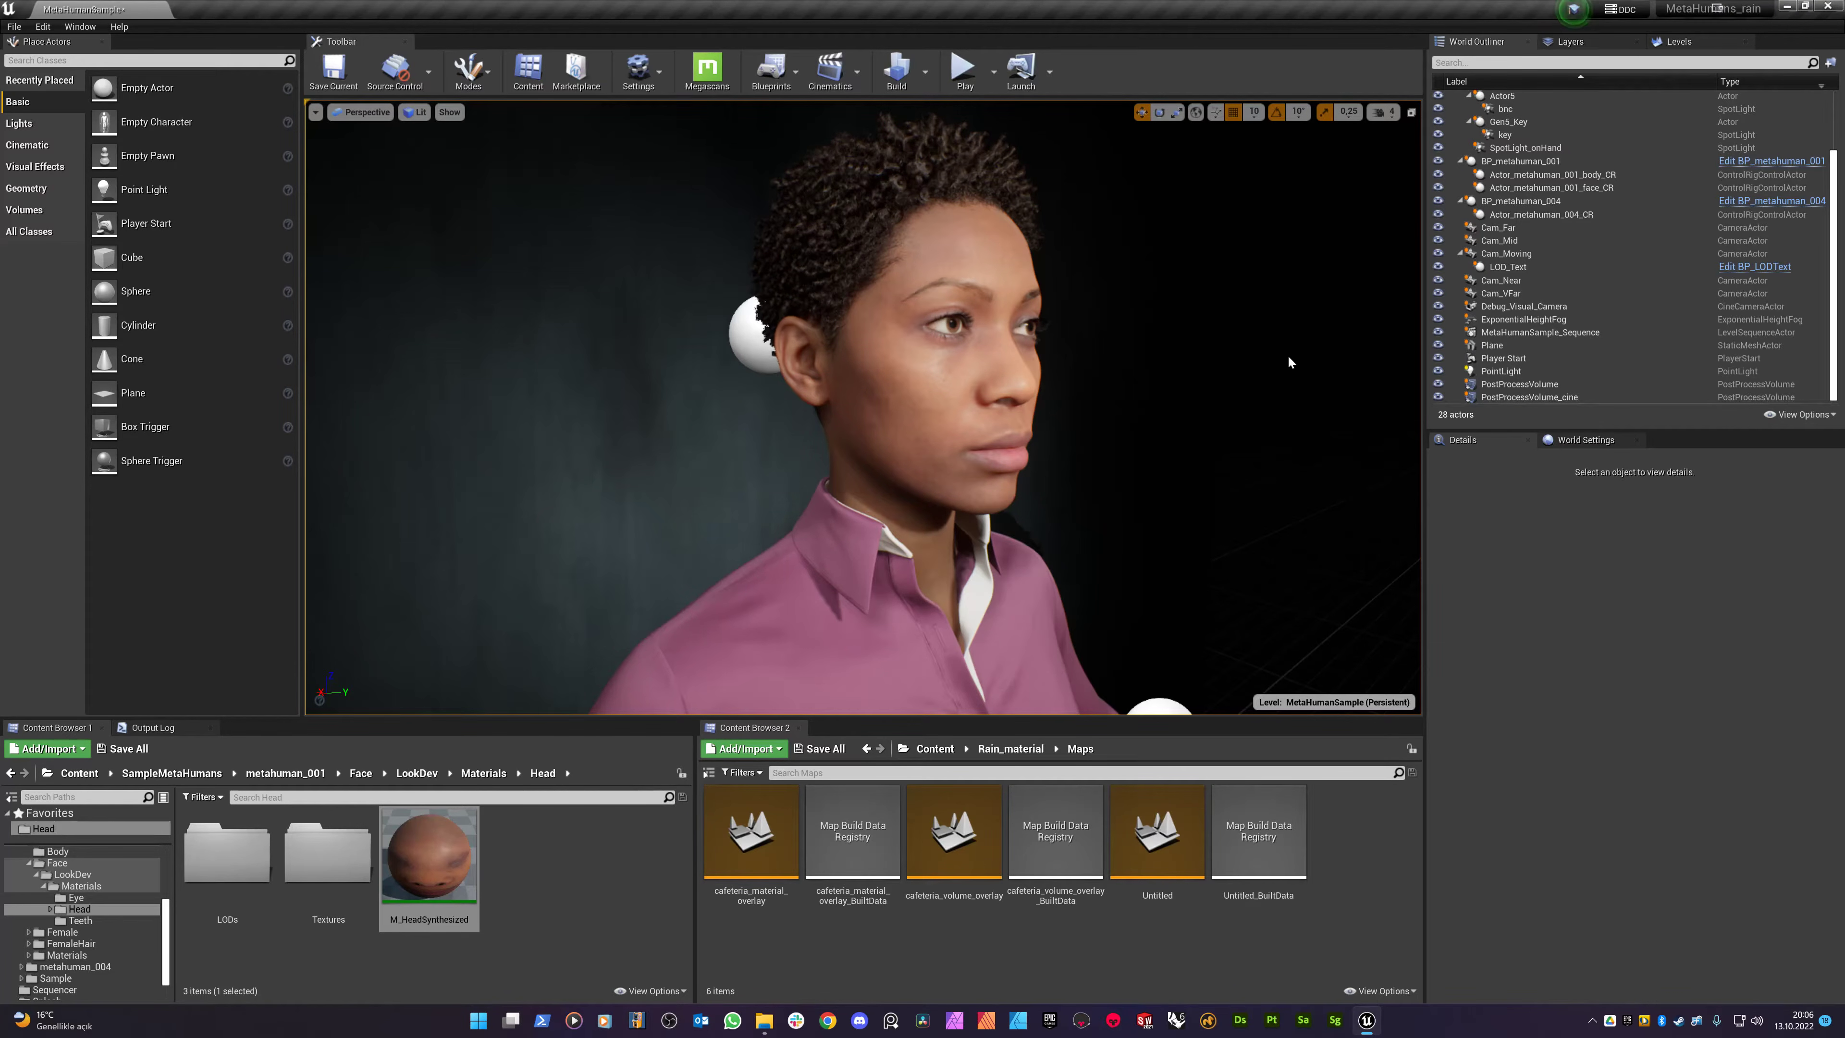
- Browse Content Browser 2 from Content to Rain_material > Maps and pick the Untitled map
{"action": "left_click", "coordinate": [936, 749]}
{"action": "scroll", "coordinate": [941, 872], "scroll_direction": "down", "scroll_amount": 1}
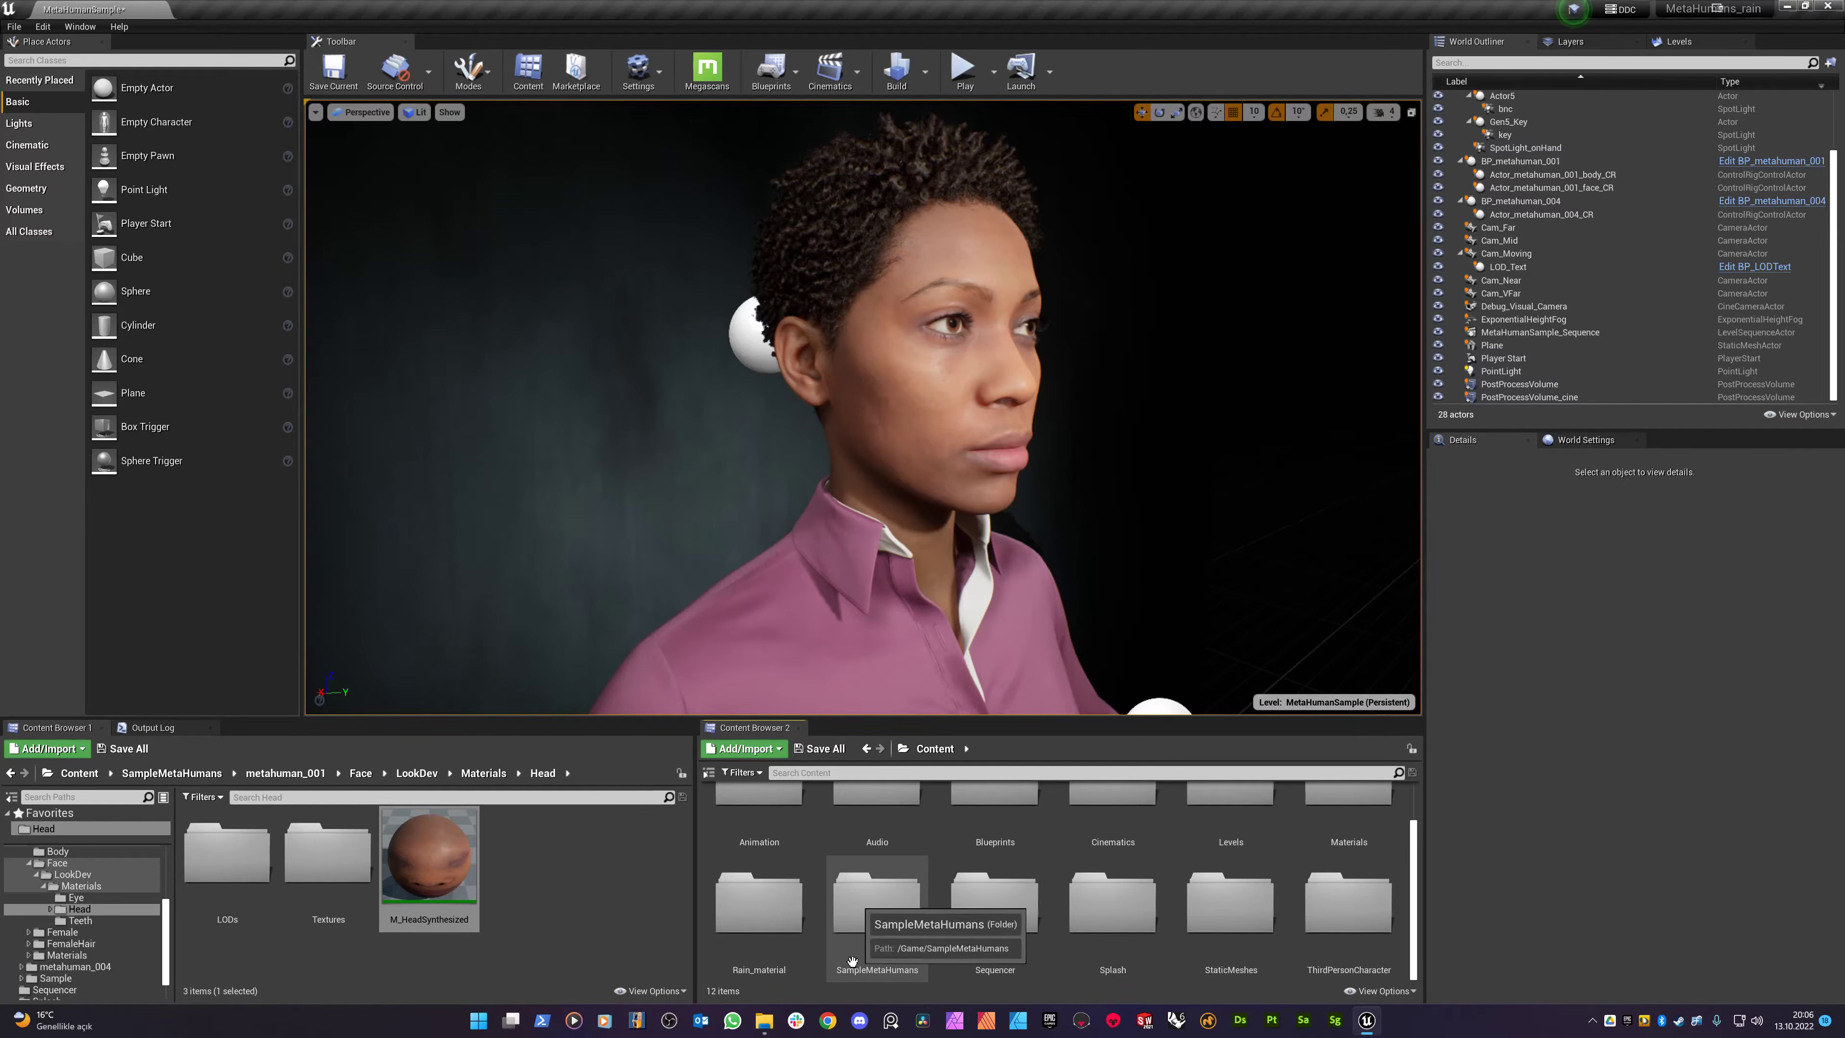
{"action": "left_click", "coordinate": [738, 917]}
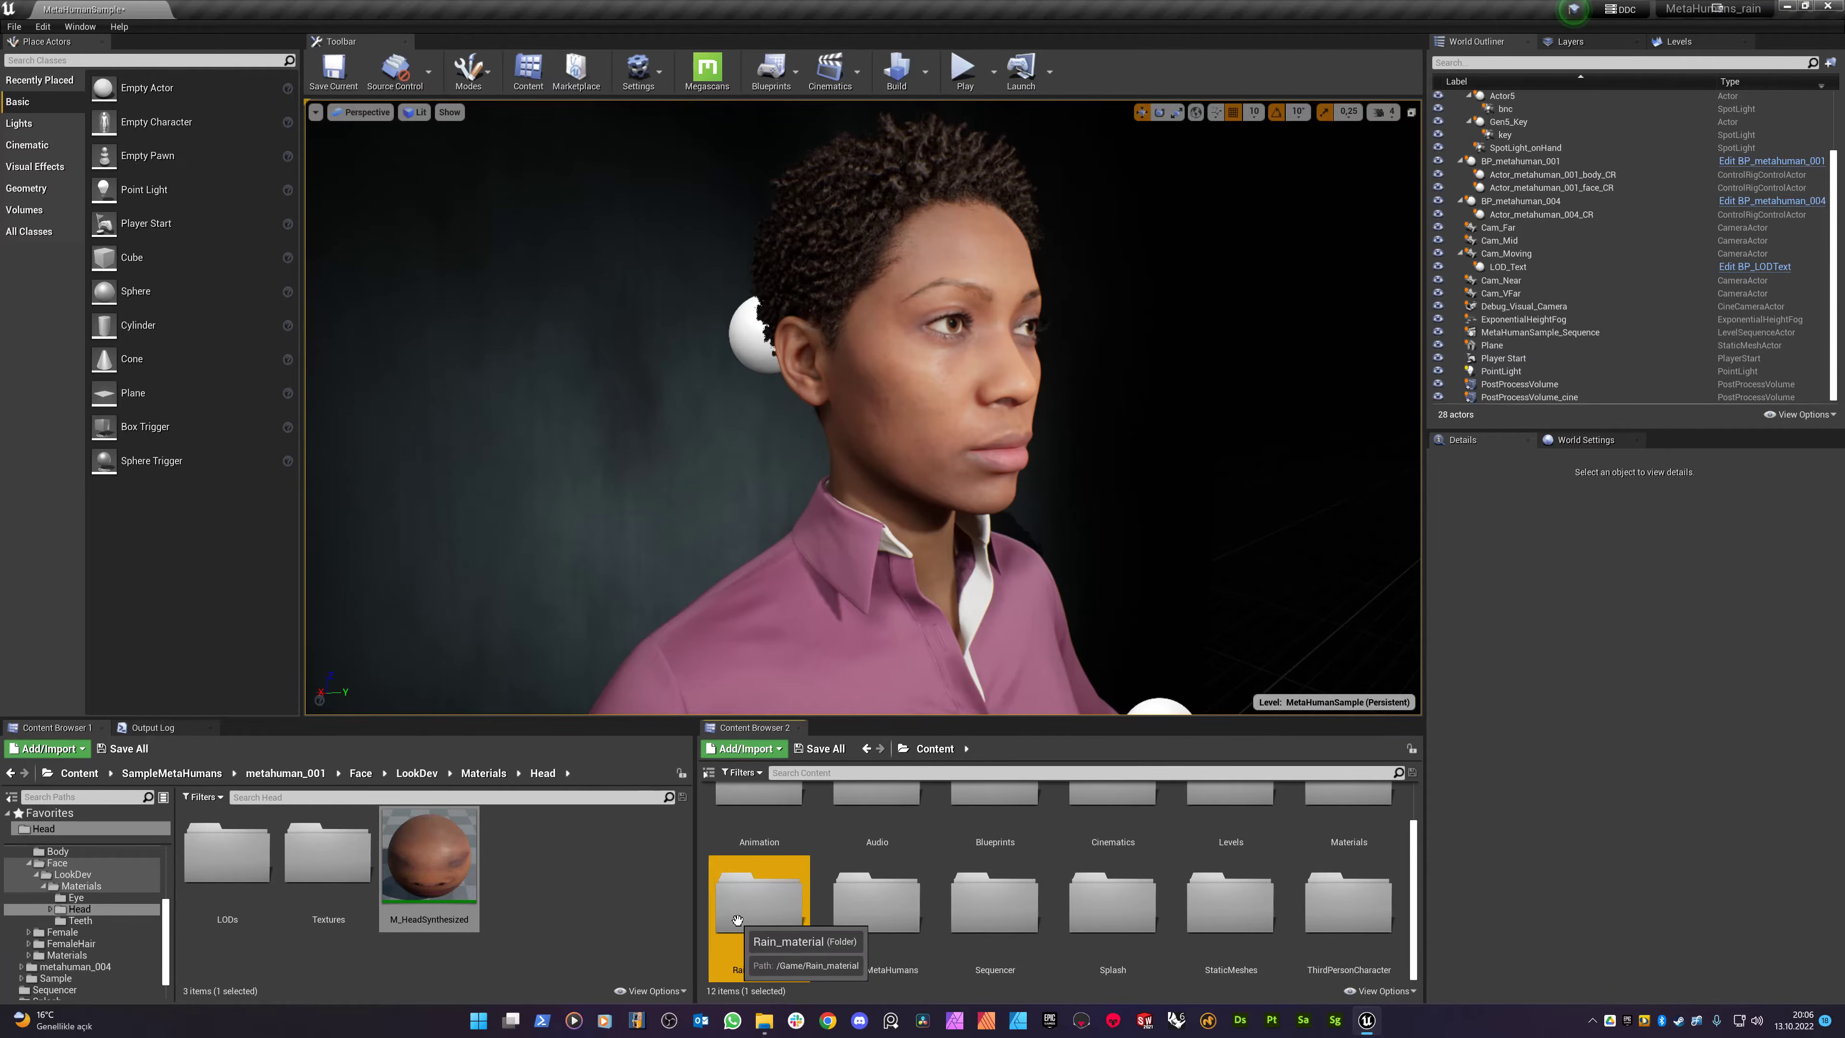
{"action": "double_click", "coordinate": [736, 919]}
{"action": "left_click", "coordinate": [860, 856]}
{"action": "double_click", "coordinate": [861, 856]}
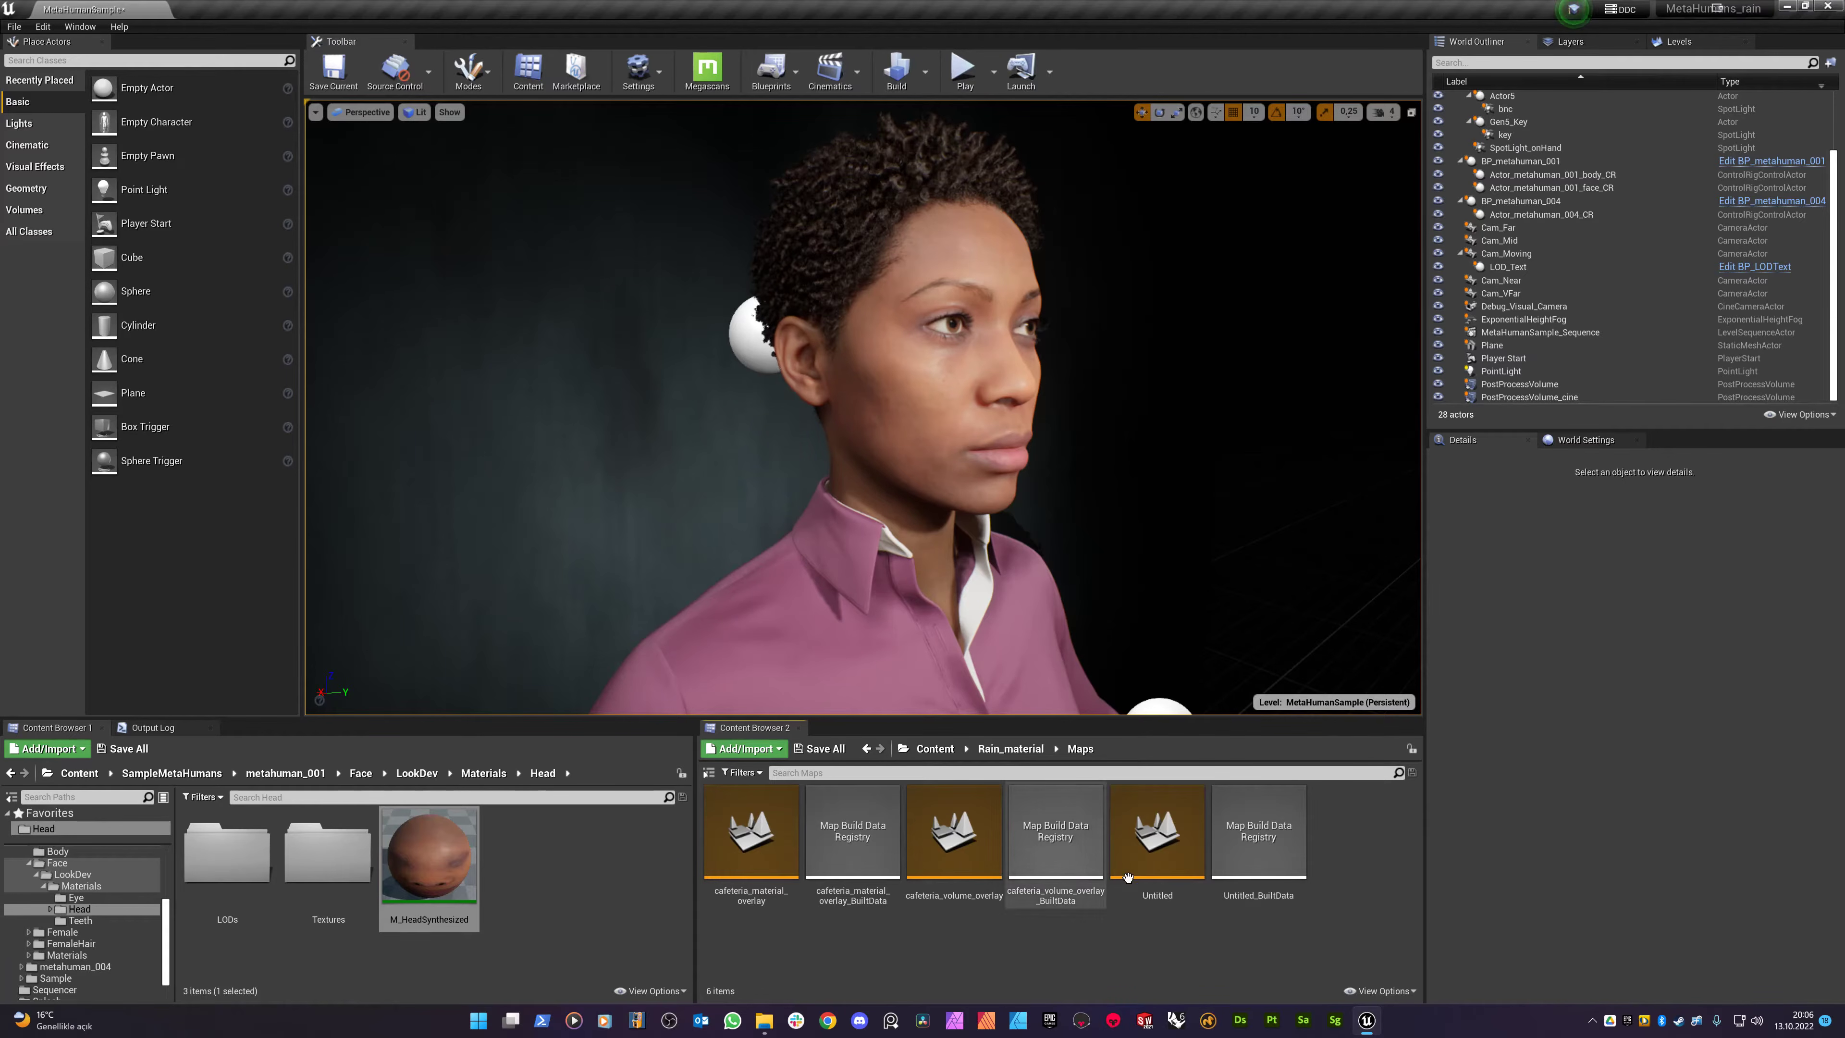
{"action": "left_click", "coordinate": [1167, 850]}
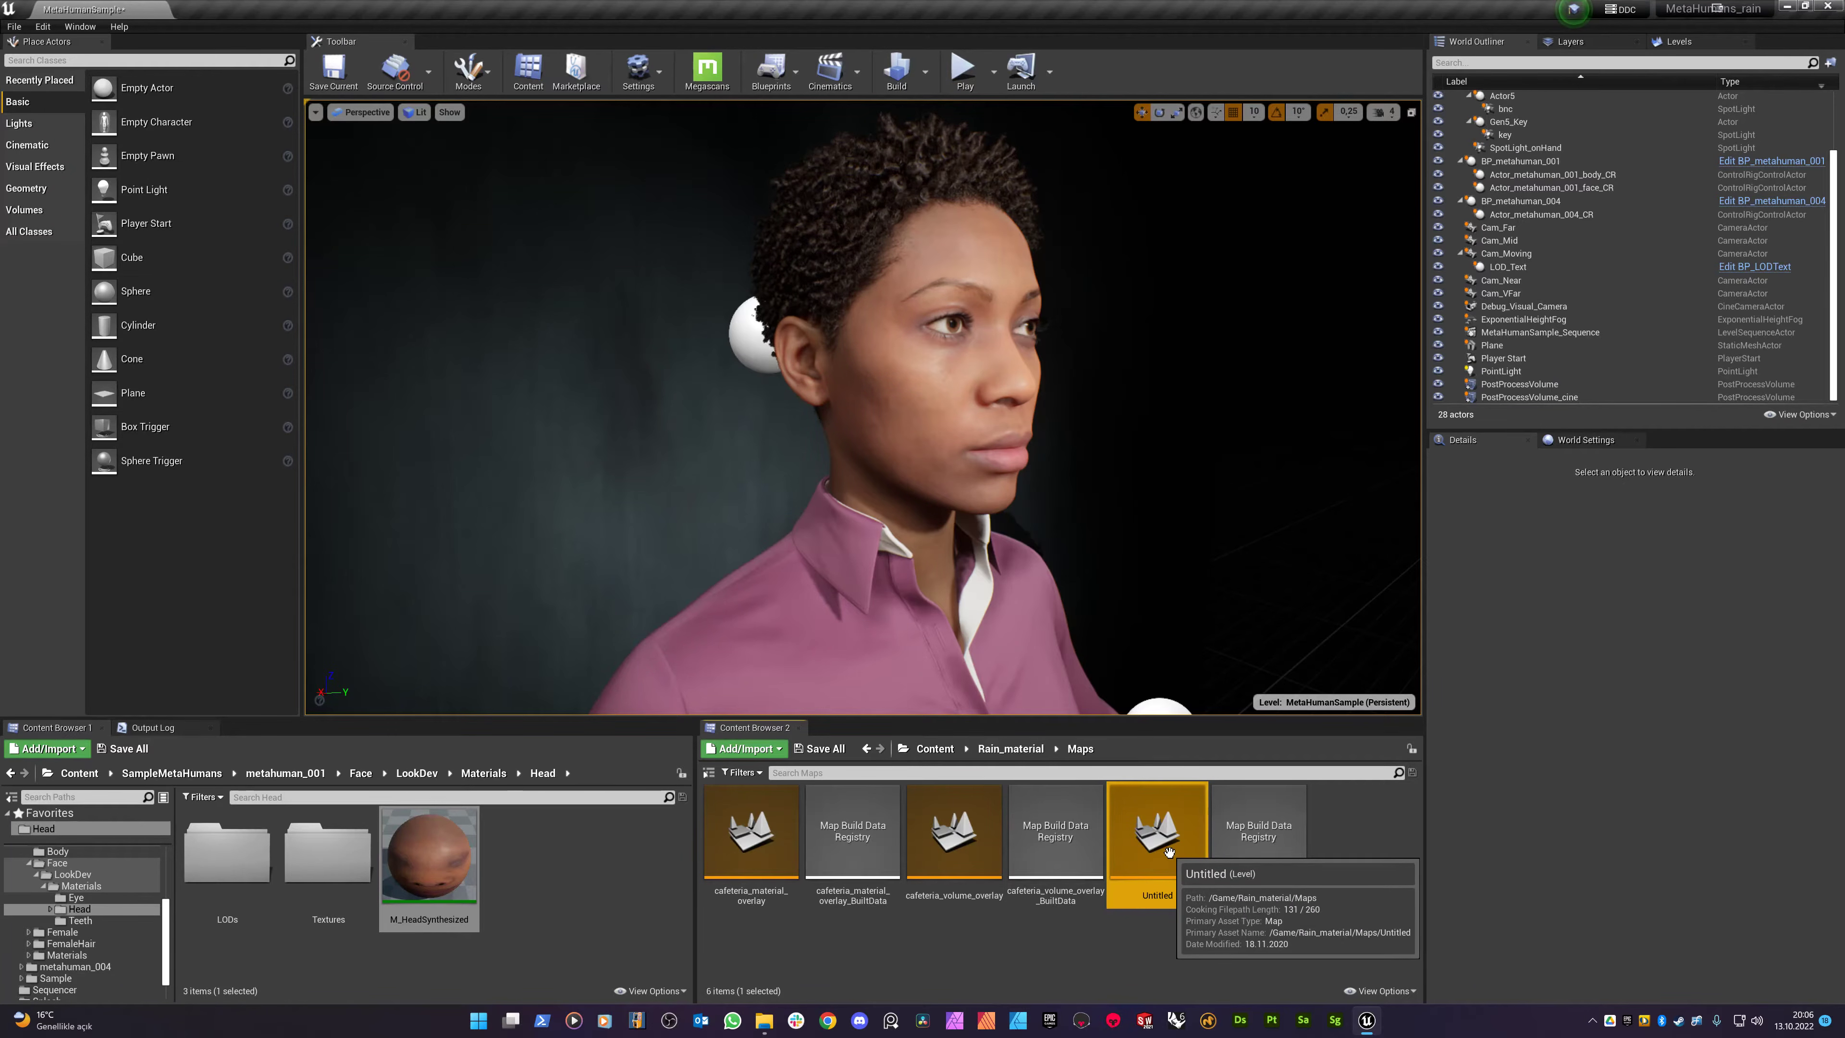
- Open the Untitled map after saving M_Head and MetaHumanSample, and fly around the grey test shapes
{"action": "double_click", "coordinate": [1183, 845]}
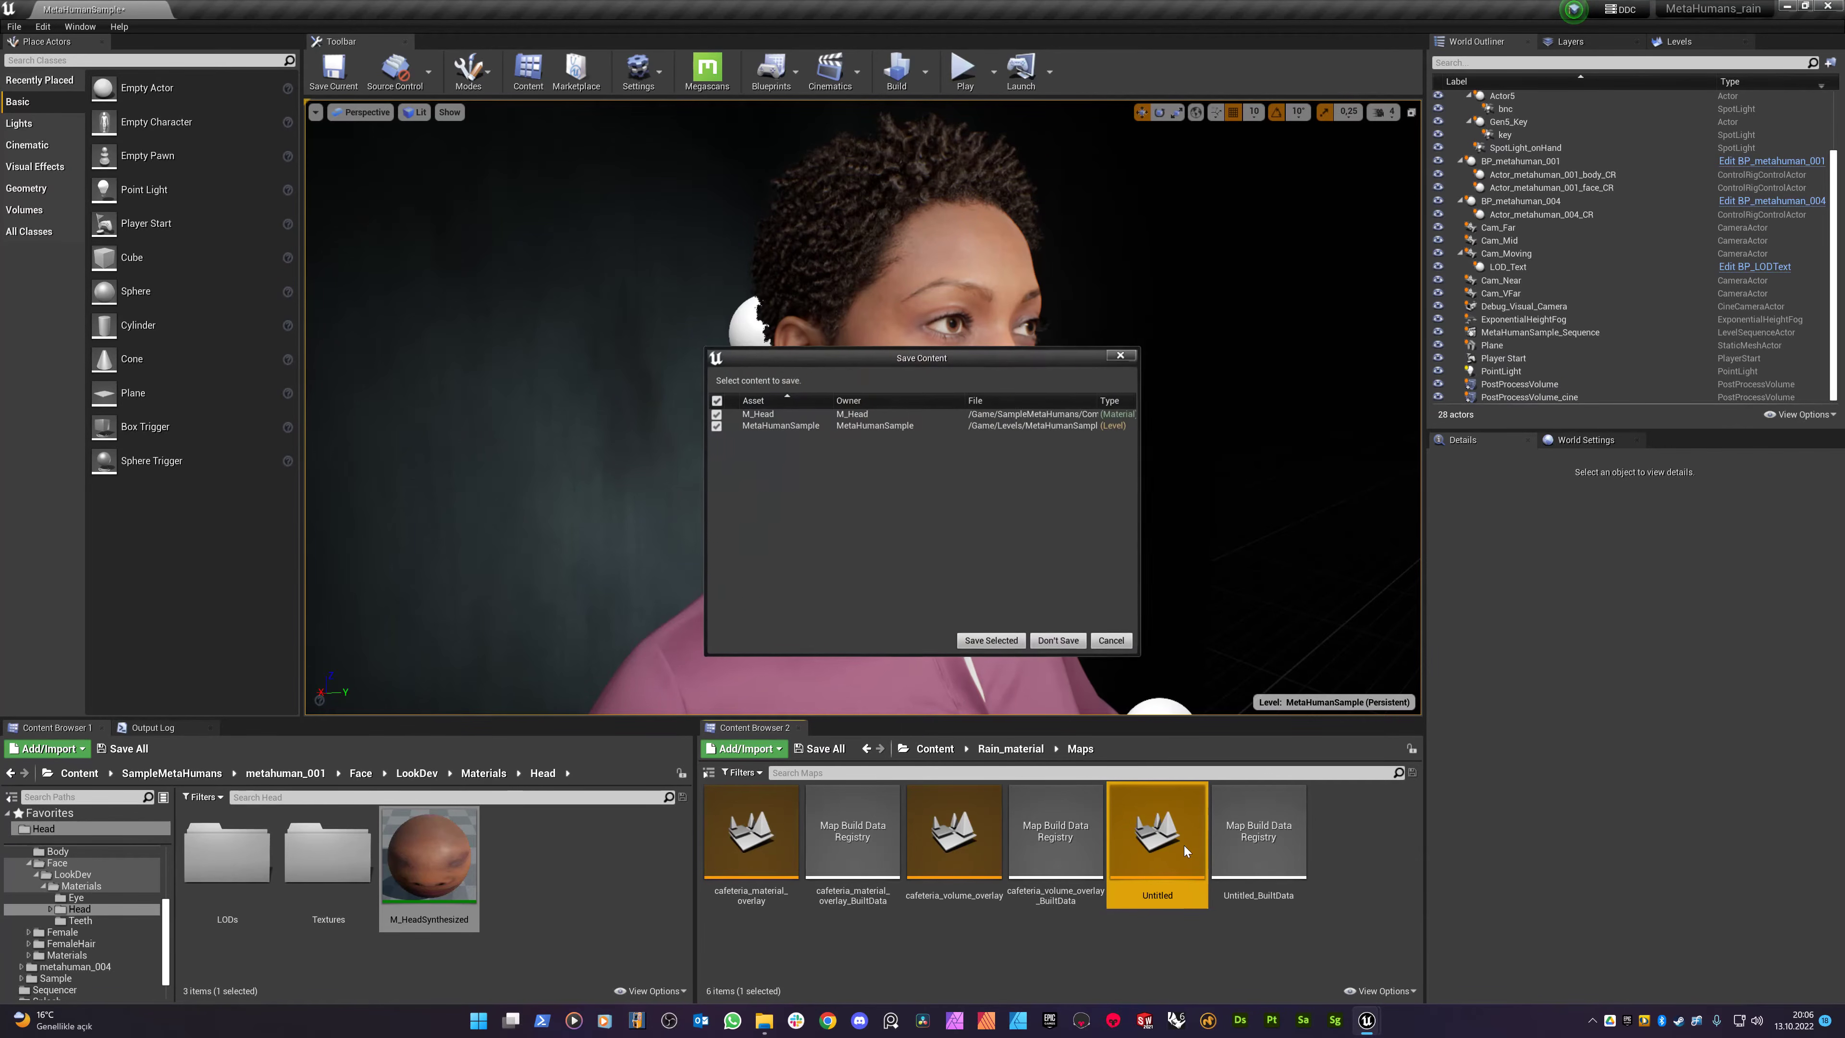
{"action": "left_click", "coordinate": [975, 644]}
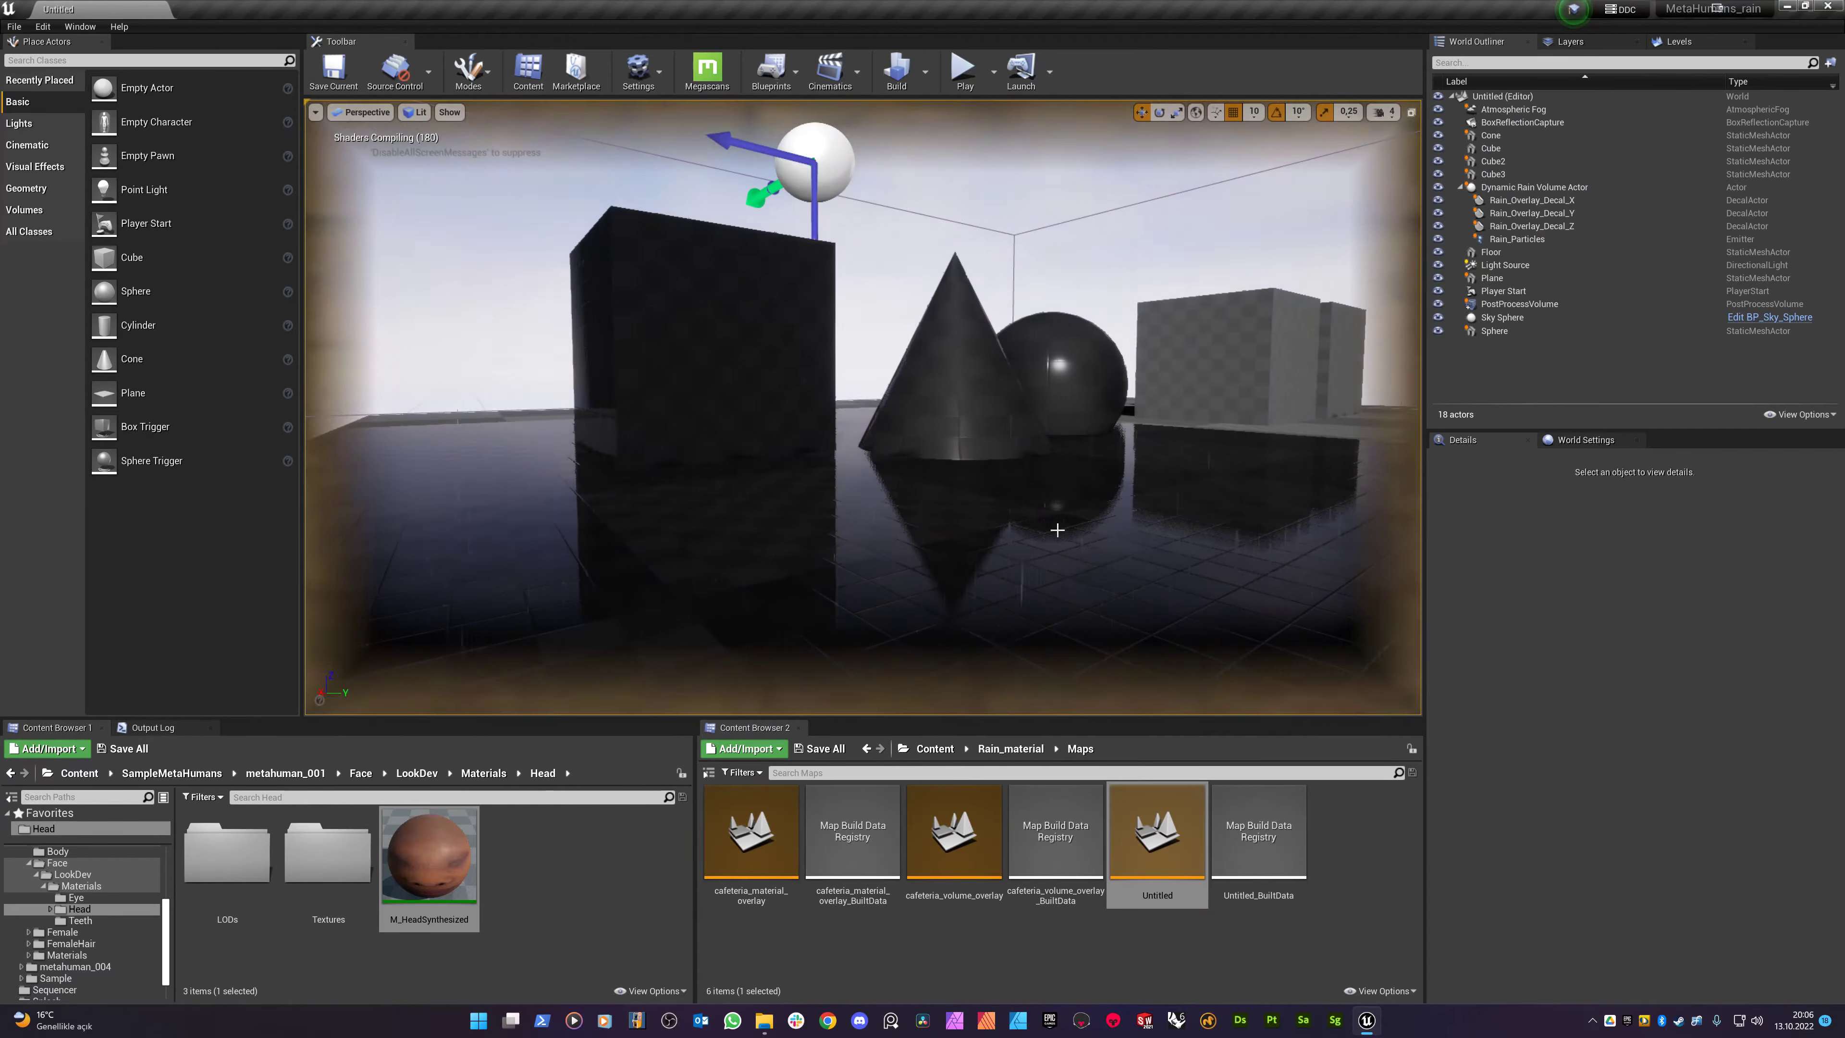
{"action": "right_click_drag", "start_coordinate": [840, 520], "coordinate": [849, 565]}
{"action": "key", "text": "s"}
{"action": "key", "text": "w"}
{"action": "key", "text": "w"}
{"action": "key", "text": "w"}
{"action": "key", "text": "w"}
{"action": "key", "text": "w"}
{"action": "key", "text": "a"}
{"action": "key", "text": "a"}
{"action": "mouse_move", "coordinate": [1005, 320]}
{"action": "right_mouse_down"}
{"action": "mouse_move", "coordinate": [989, 324]}
{"action": "mouse_move", "coordinate": [1005, 331]}
{"action": "right_mouse_up"}
{"action": "key", "text": "s"}
{"action": "key", "text": "s"}
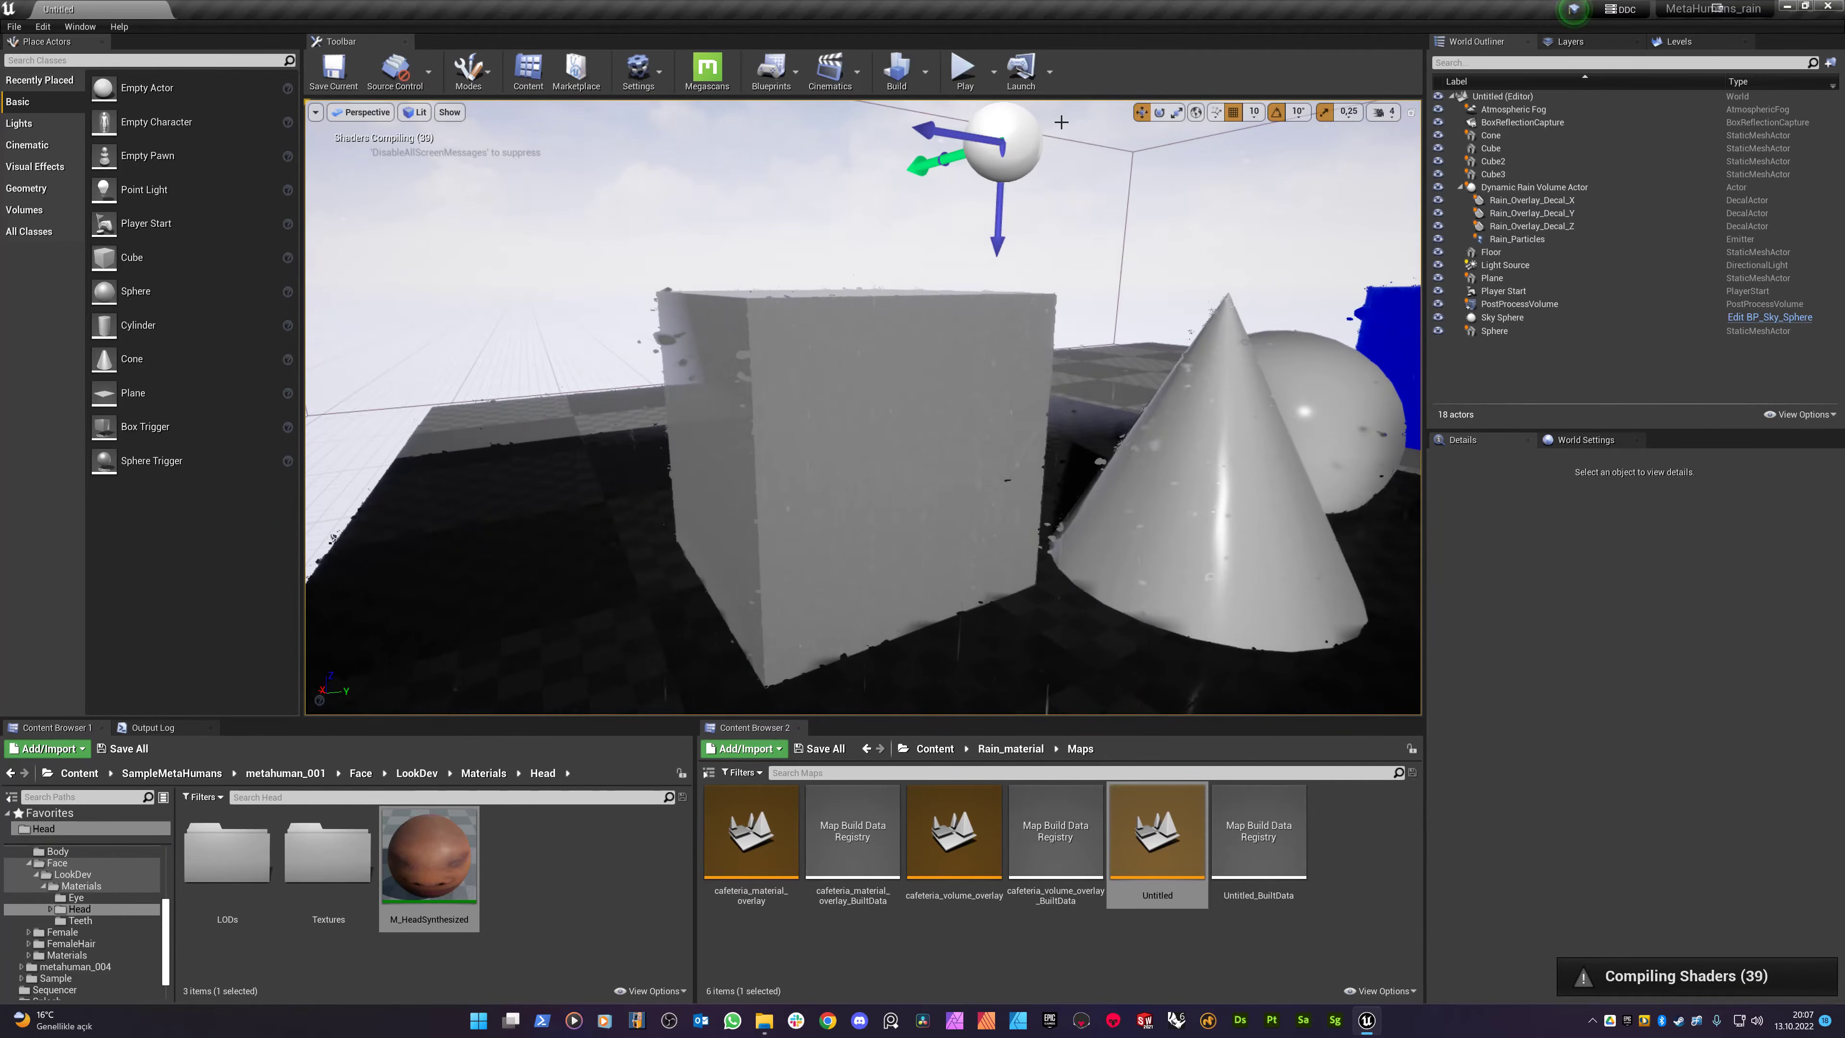
- Select the Dynamic Rain Volume Actor and slide it along Y to -227.36
{"action": "left_click", "coordinate": [995, 146]}
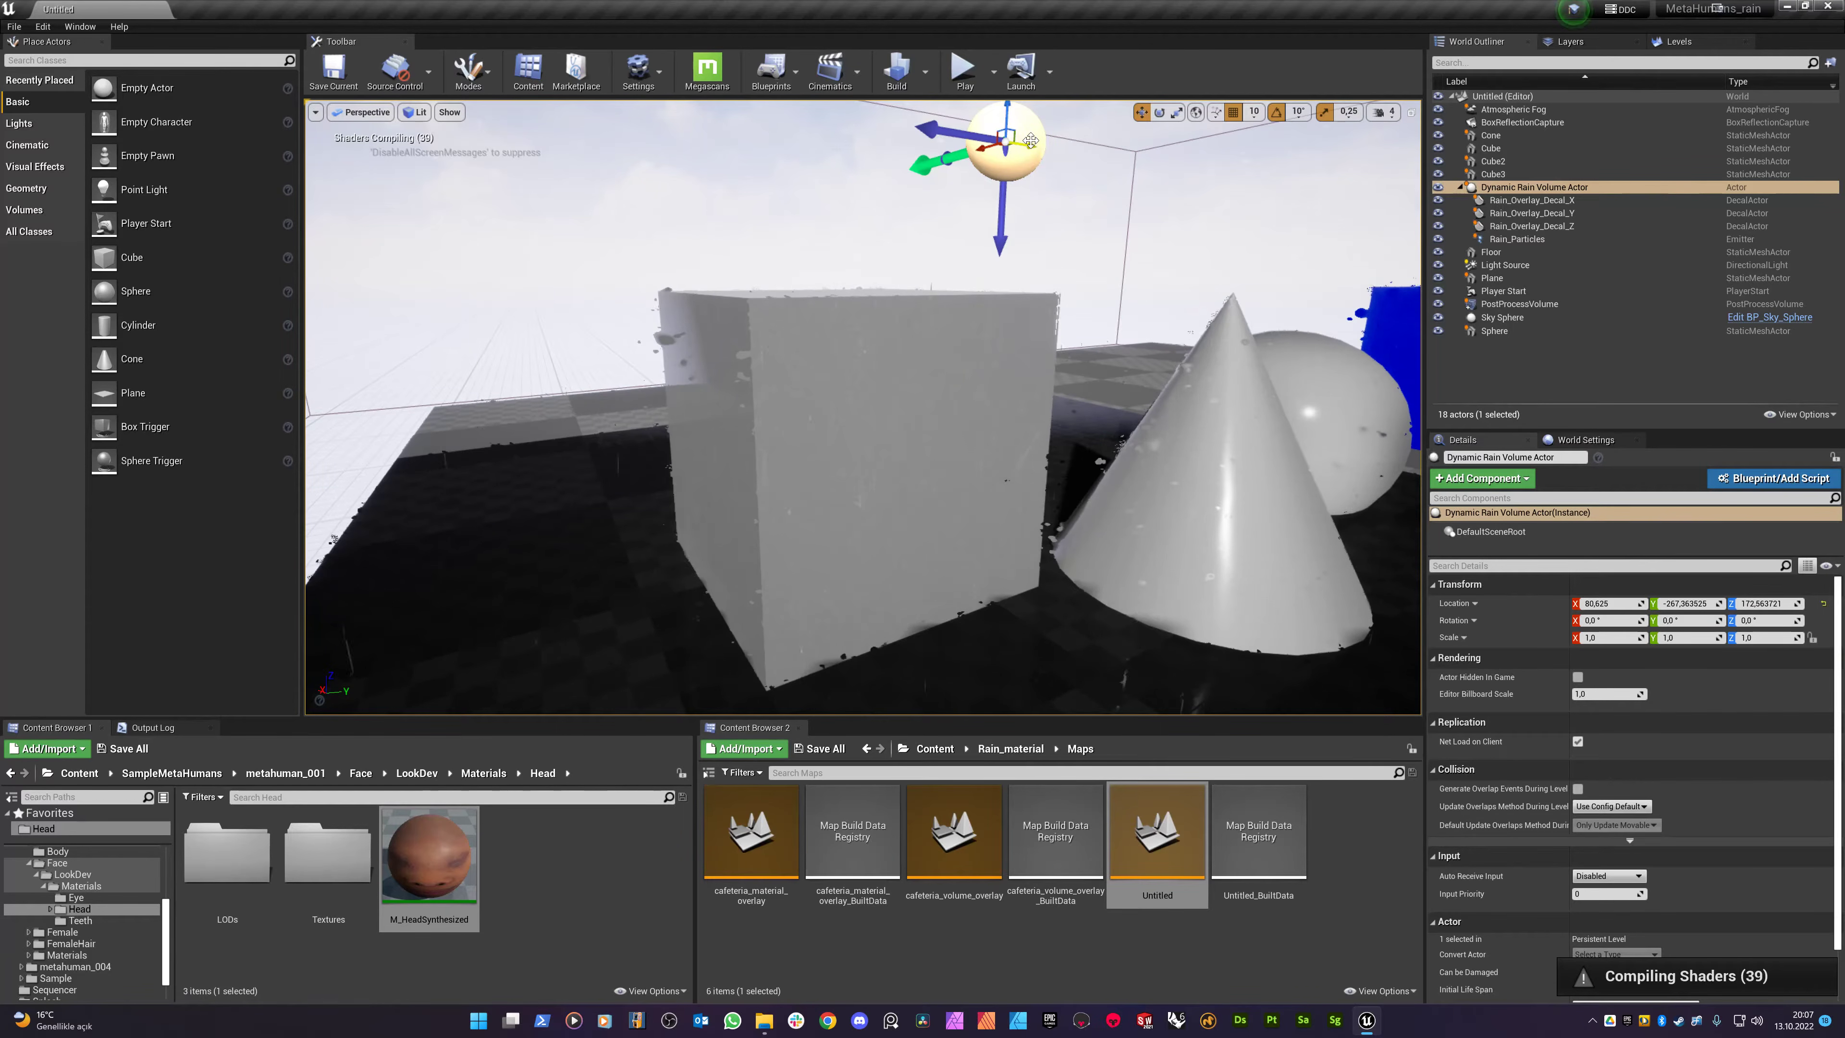
{"action": "left_click_drag", "start_coordinate": [1024, 146], "coordinate": [307, 307]}
{"action": "key", "text": "ctrl+z"}
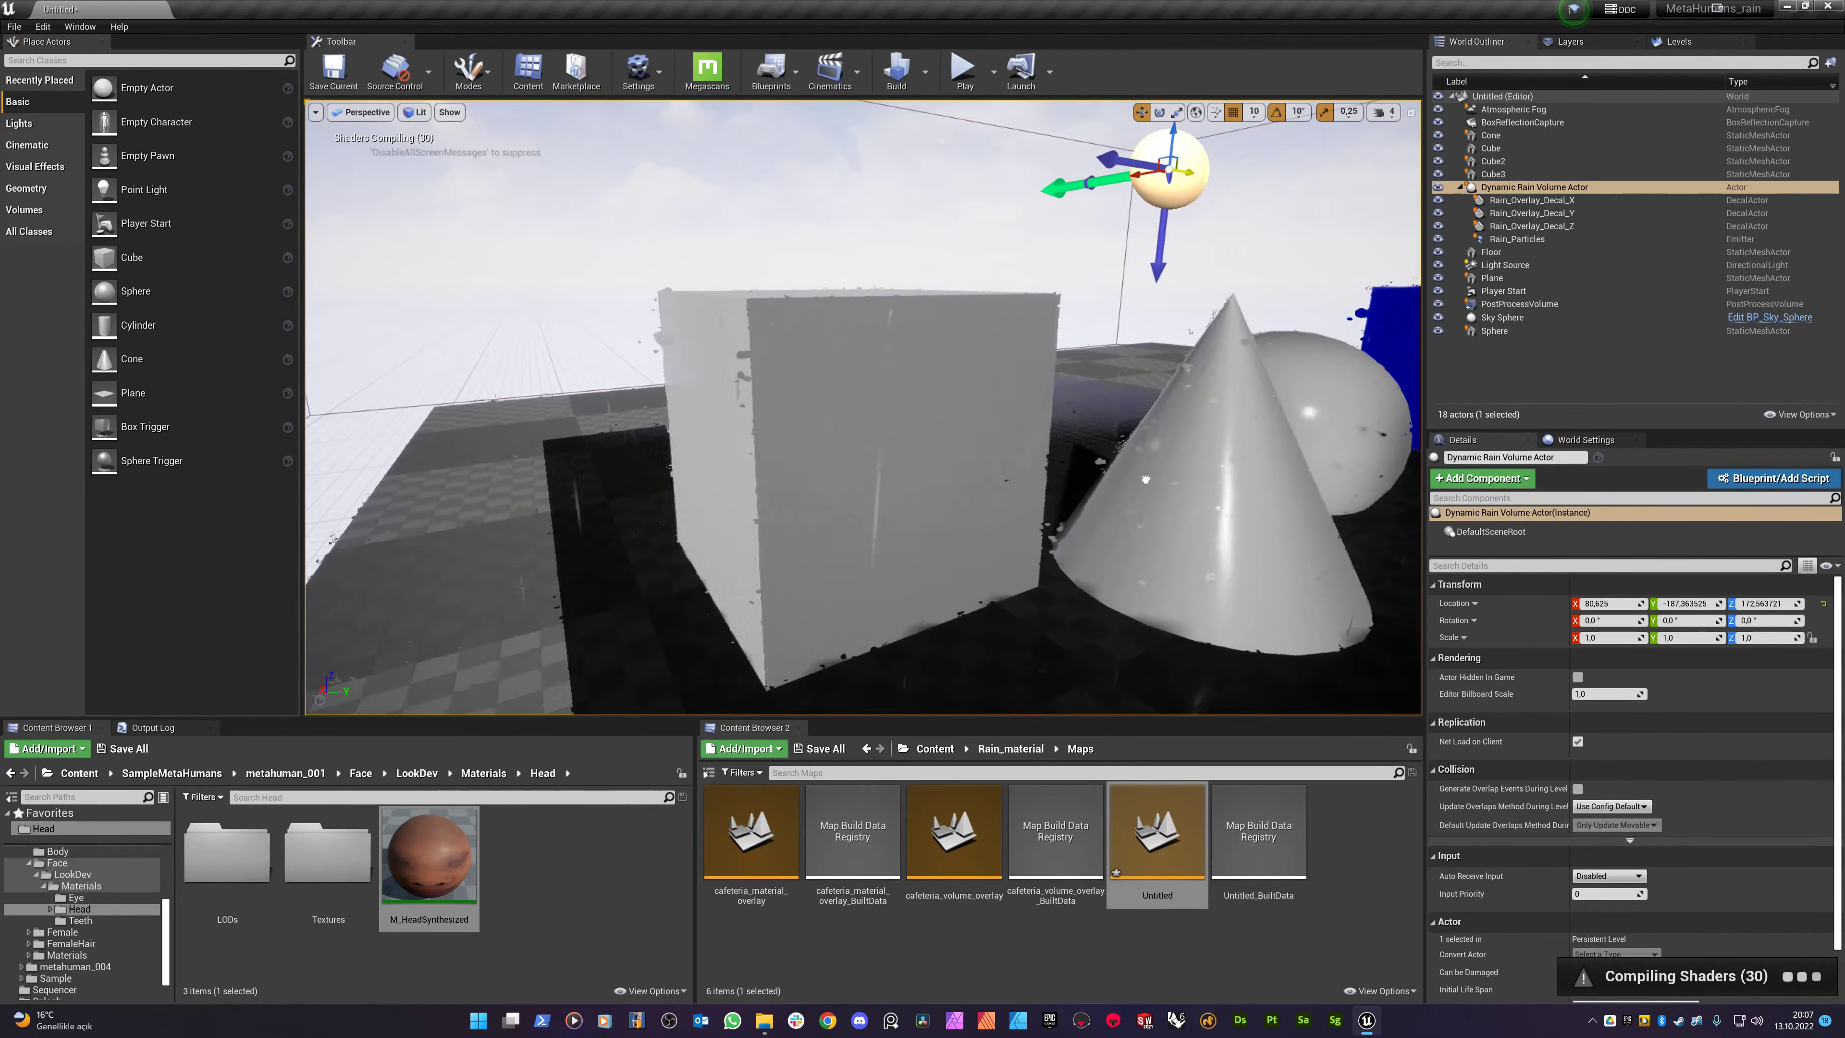
{"action": "left_click_drag", "start_coordinate": [1007, 524], "coordinate": [1062, 515]}
{"action": "key", "text": "w"}
{"action": "right_click_drag", "start_coordinate": [1063, 515], "coordinate": [1190, 512]}
{"action": "mouse_move", "coordinate": [998, 436]}
{"action": "right_mouse_down"}
{"action": "mouse_move", "coordinate": [1263, 436]}
{"action": "mouse_move", "coordinate": [988, 436]}
{"action": "right_mouse_up"}
{"action": "key", "text": "w"}
- Fly over the sphere and through the rain plane toward the two blue cubes
{"action": "key", "text": "s"}
{"action": "key", "text": "e"}
{"action": "key", "text": "w"}
{"action": "key", "text": "s"}
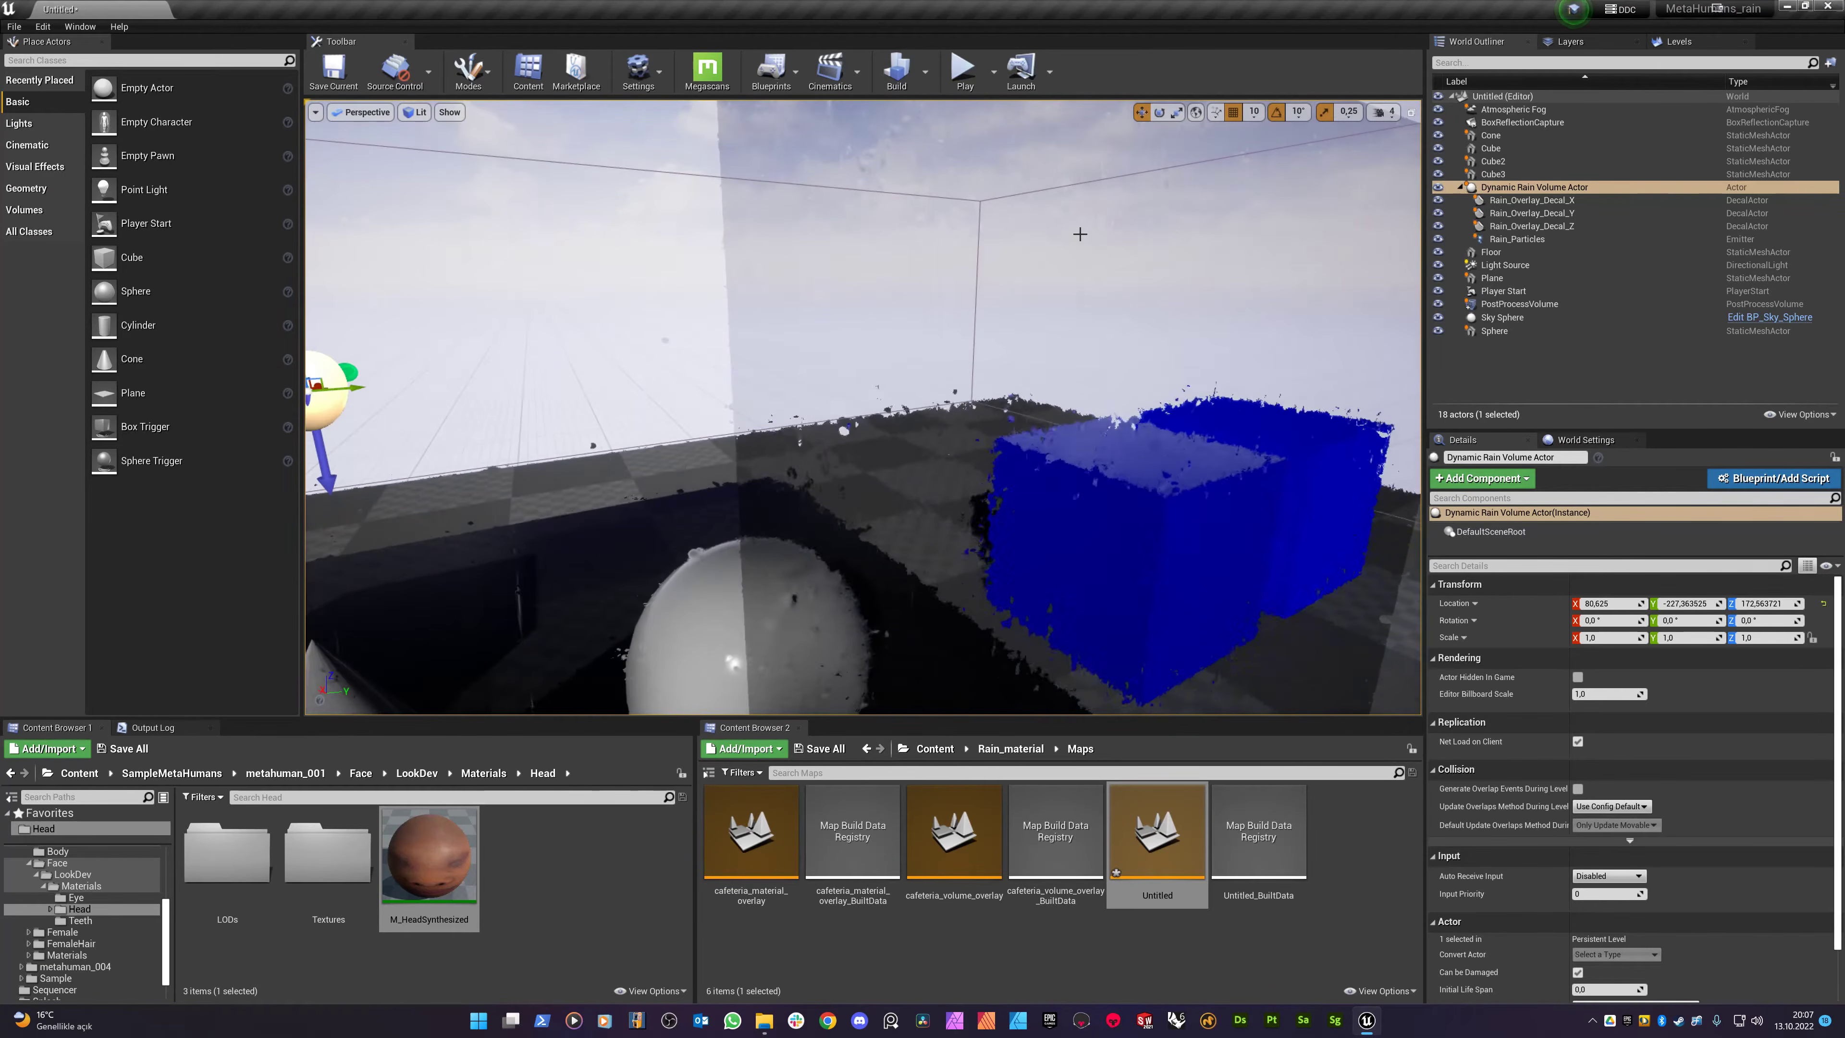
{"action": "left_click", "coordinate": [987, 304]}
{"action": "key", "text": "s"}
{"action": "mouse_move", "coordinate": [988, 305]}
{"action": "right_mouse_down"}
{"action": "mouse_move", "coordinate": [944, 305]}
{"action": "mouse_move", "coordinate": [1002, 290]}
{"action": "right_mouse_up"}
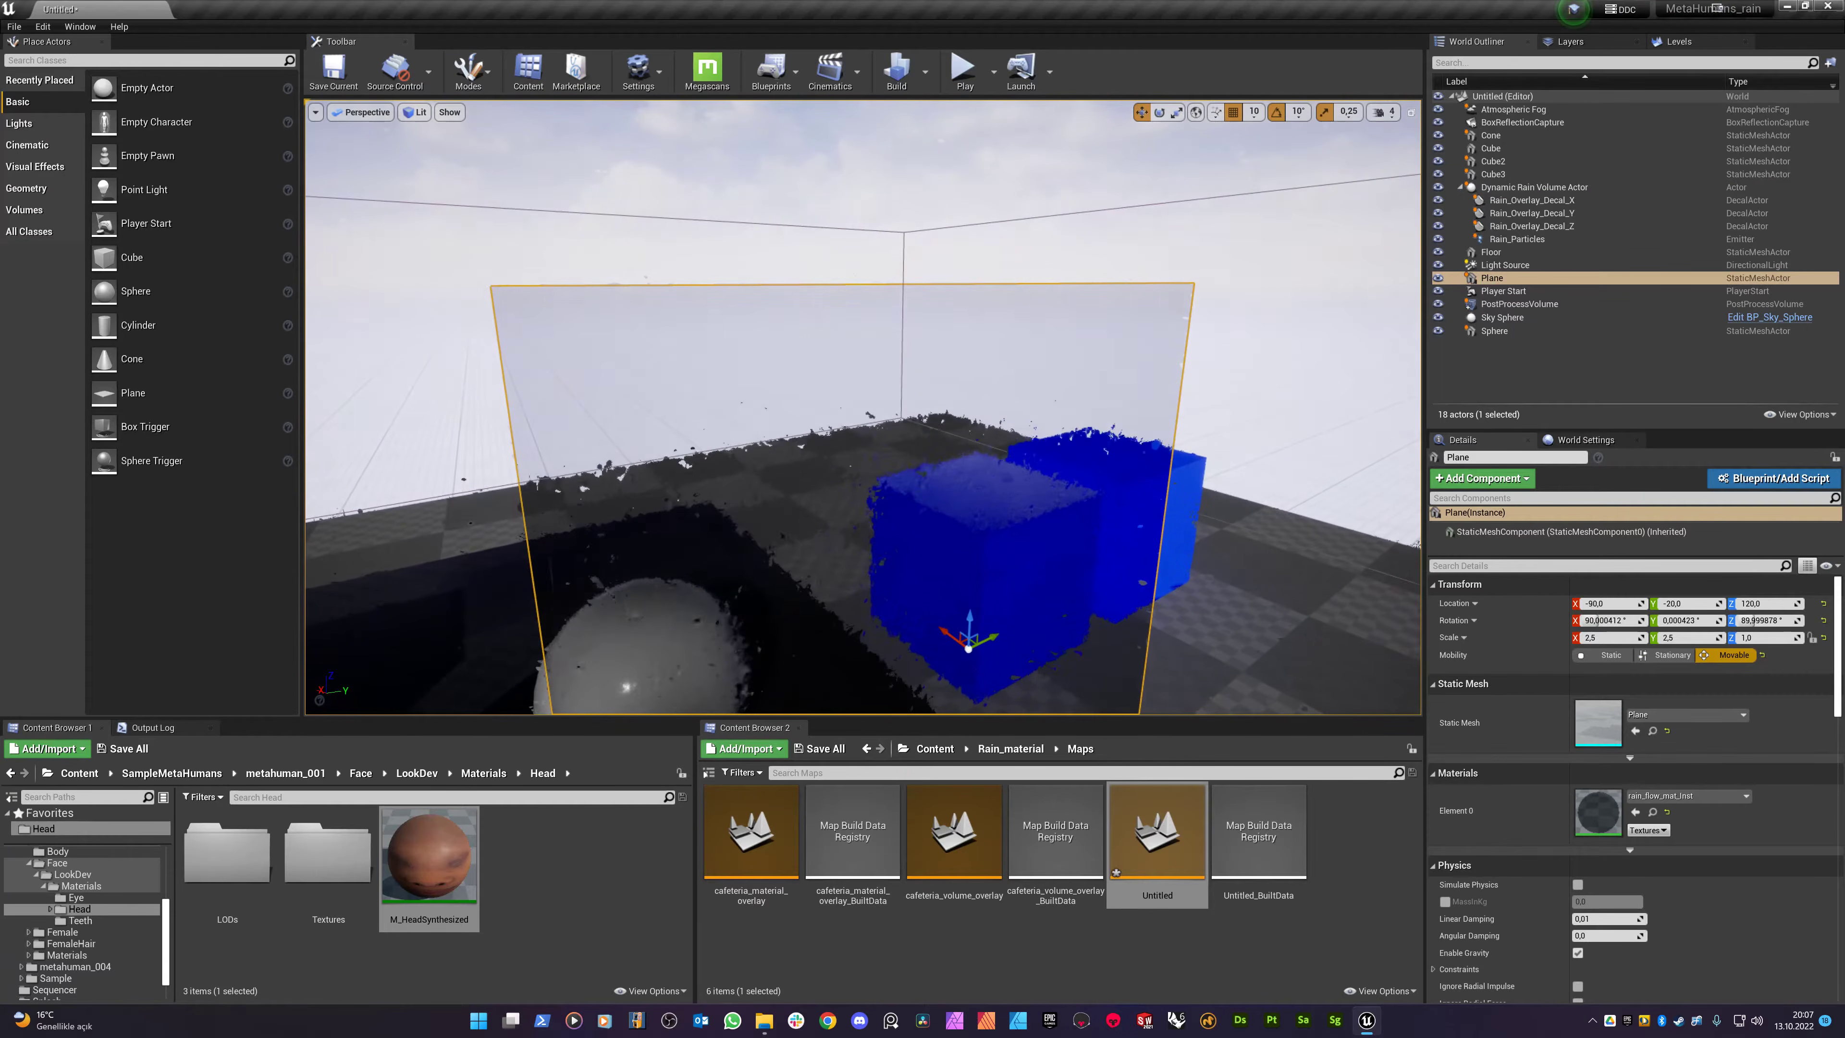
{"action": "key", "text": "w"}
{"action": "right_click_drag", "start_coordinate": [954, 378], "coordinate": [1060, 327]}
{"action": "key", "text": "s"}
{"action": "key", "text": "w"}
{"action": "key", "text": "a"}
- Inspect the blue cube's wet faces and top, then fly back over to the grey cube
{"action": "left_click", "coordinate": [898, 425]}
{"action": "key", "text": "q"}
{"action": "key", "text": "s"}
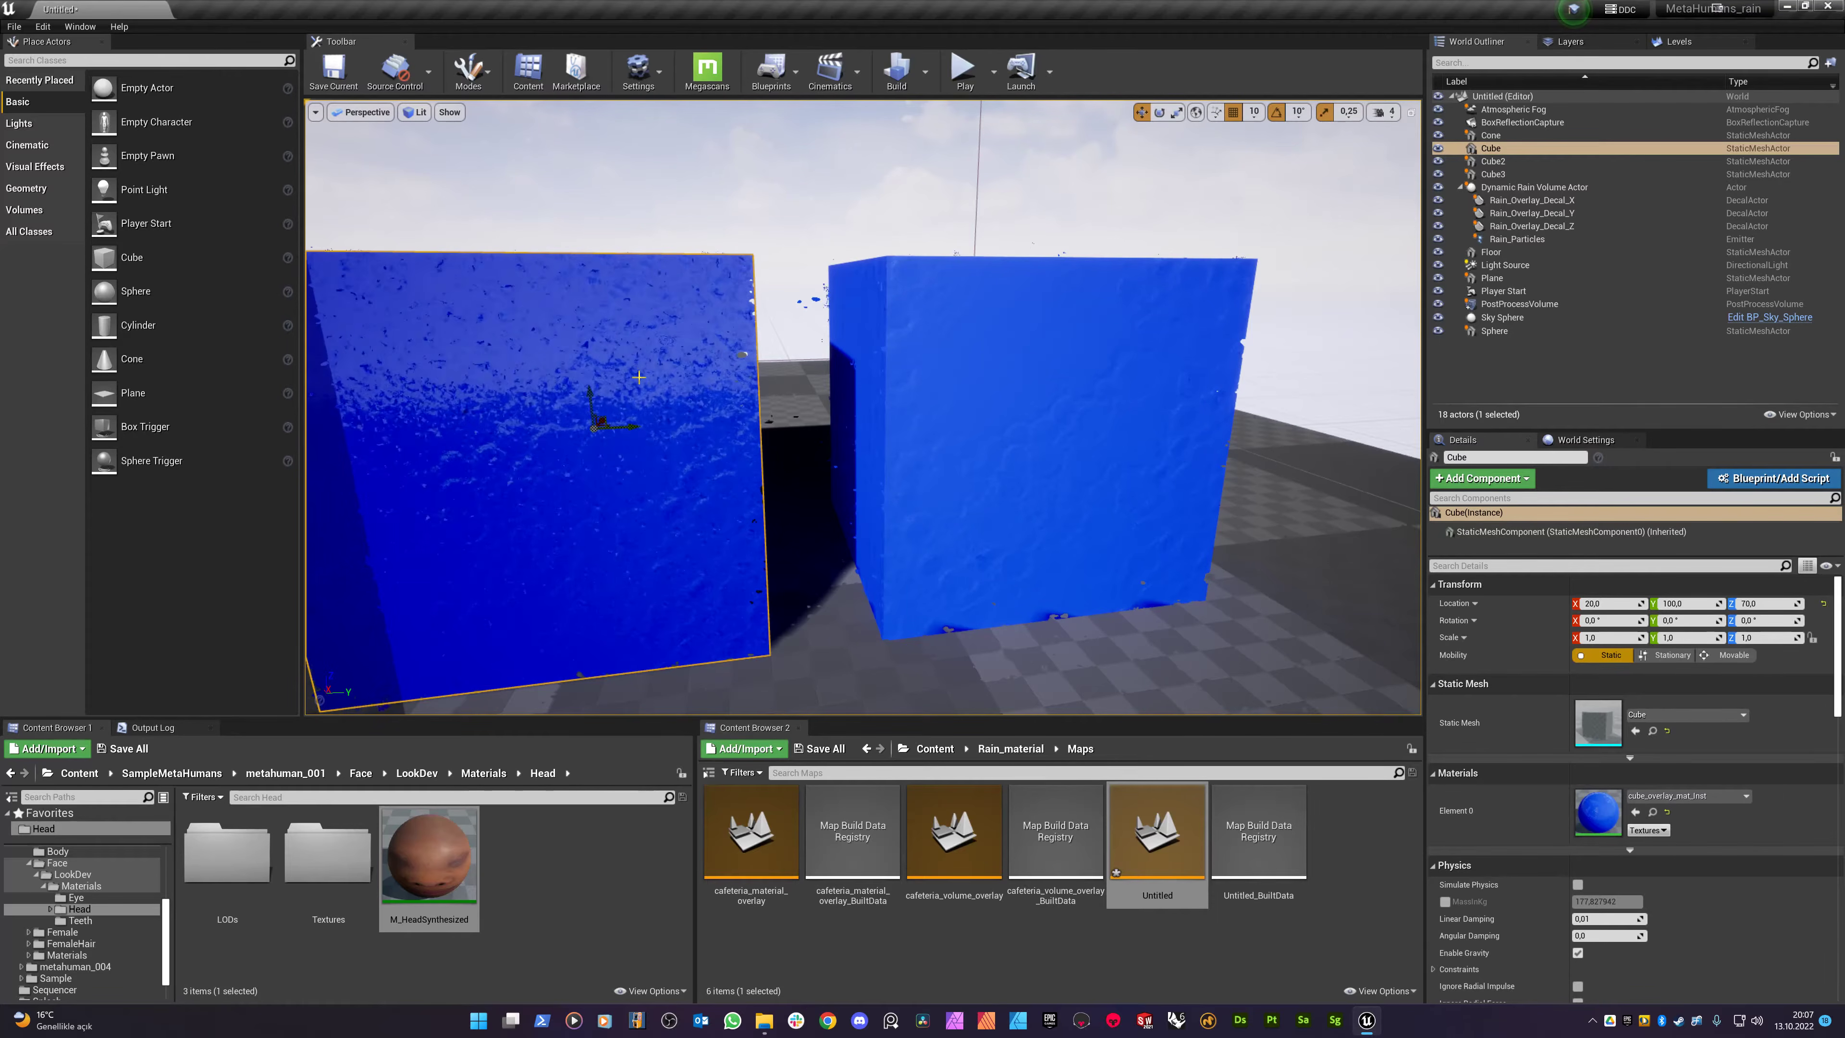
{"action": "key", "text": "w"}
{"action": "right_click_drag", "start_coordinate": [863, 407], "coordinate": [734, 421]}
{"action": "key", "text": "e"}
{"action": "right_click_drag", "start_coordinate": [968, 441], "coordinate": [892, 524]}
{"action": "key", "text": "w"}
{"action": "key", "text": "s"}
{"action": "mouse_move", "coordinate": [863, 407]}
{"action": "right_mouse_down"}
{"action": "mouse_move", "coordinate": [893, 414]}
{"action": "mouse_move", "coordinate": [799, 418]}
{"action": "mouse_move", "coordinate": [886, 411]}
{"action": "mouse_move", "coordinate": [842, 414]}
{"action": "right_mouse_up"}
{"action": "key", "text": "w"}
{"action": "key", "text": "s"}
{"action": "right_click_drag", "start_coordinate": [962, 423], "coordinate": [953, 424]}
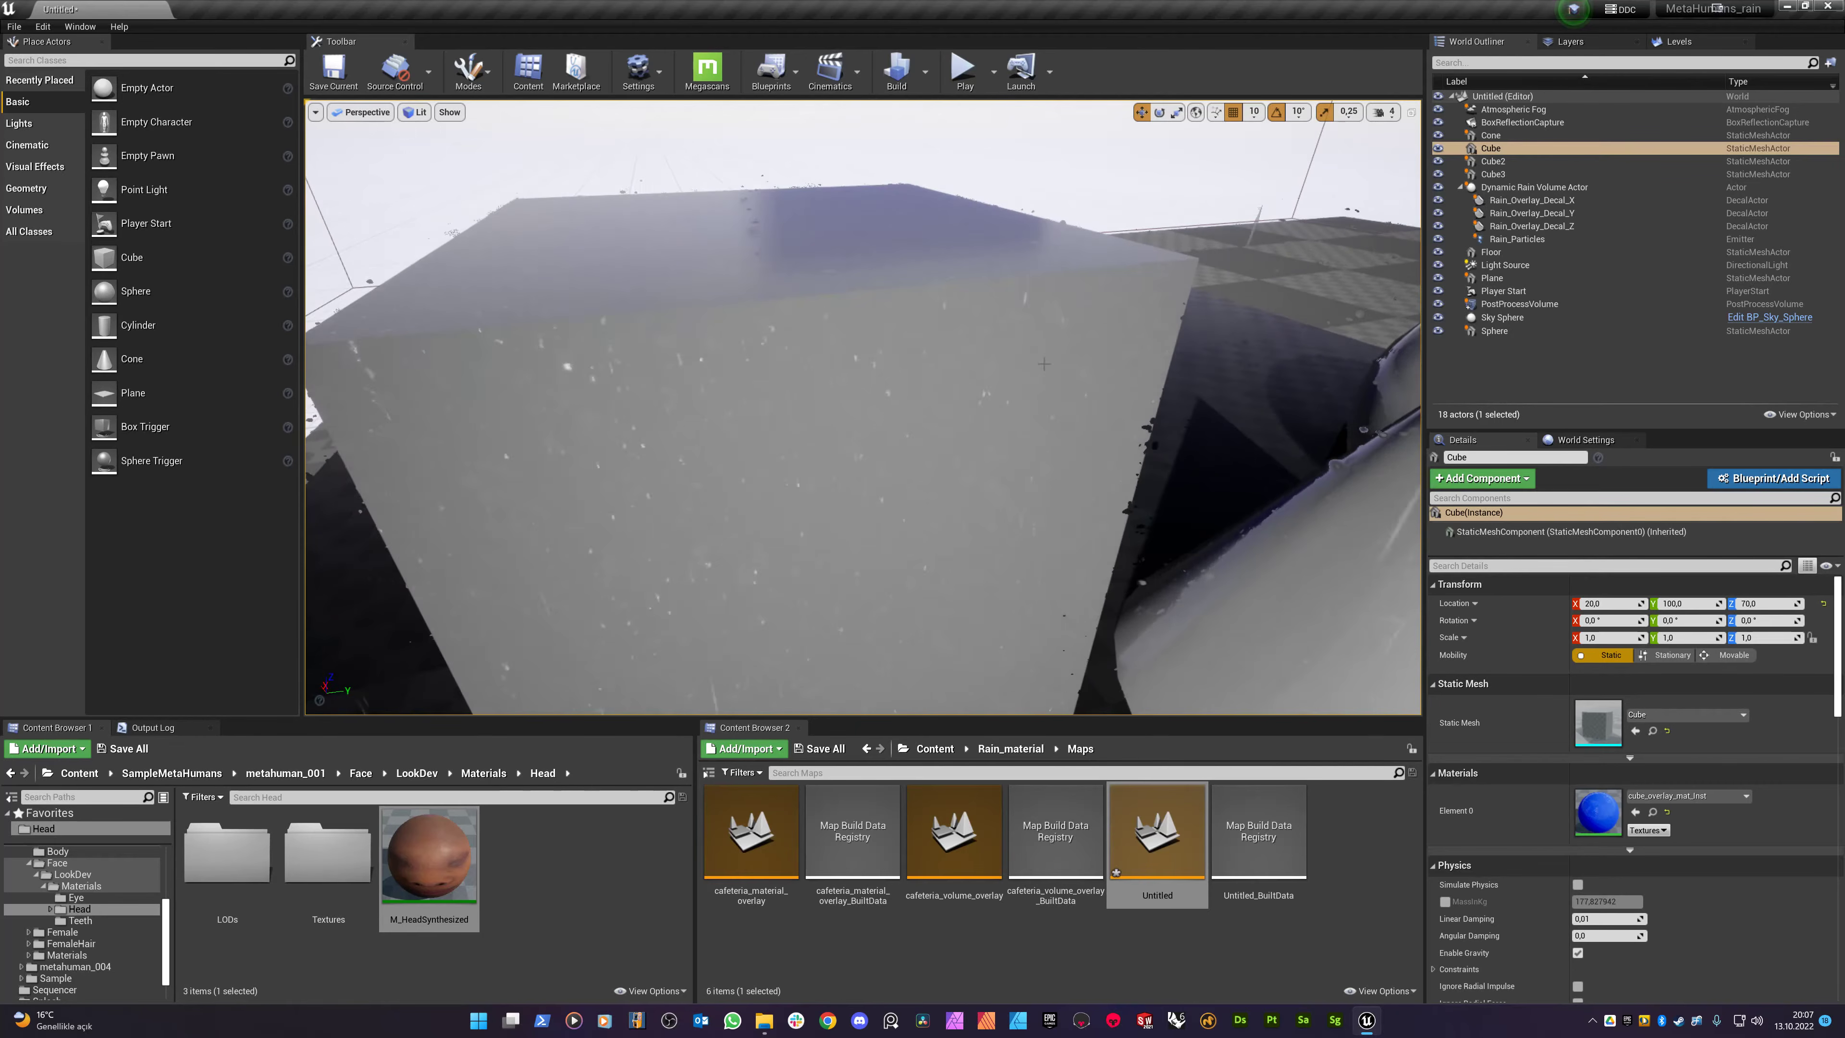
{"action": "scroll", "coordinate": [1053, 424], "scroll_direction": "down", "scroll_amount": 6}
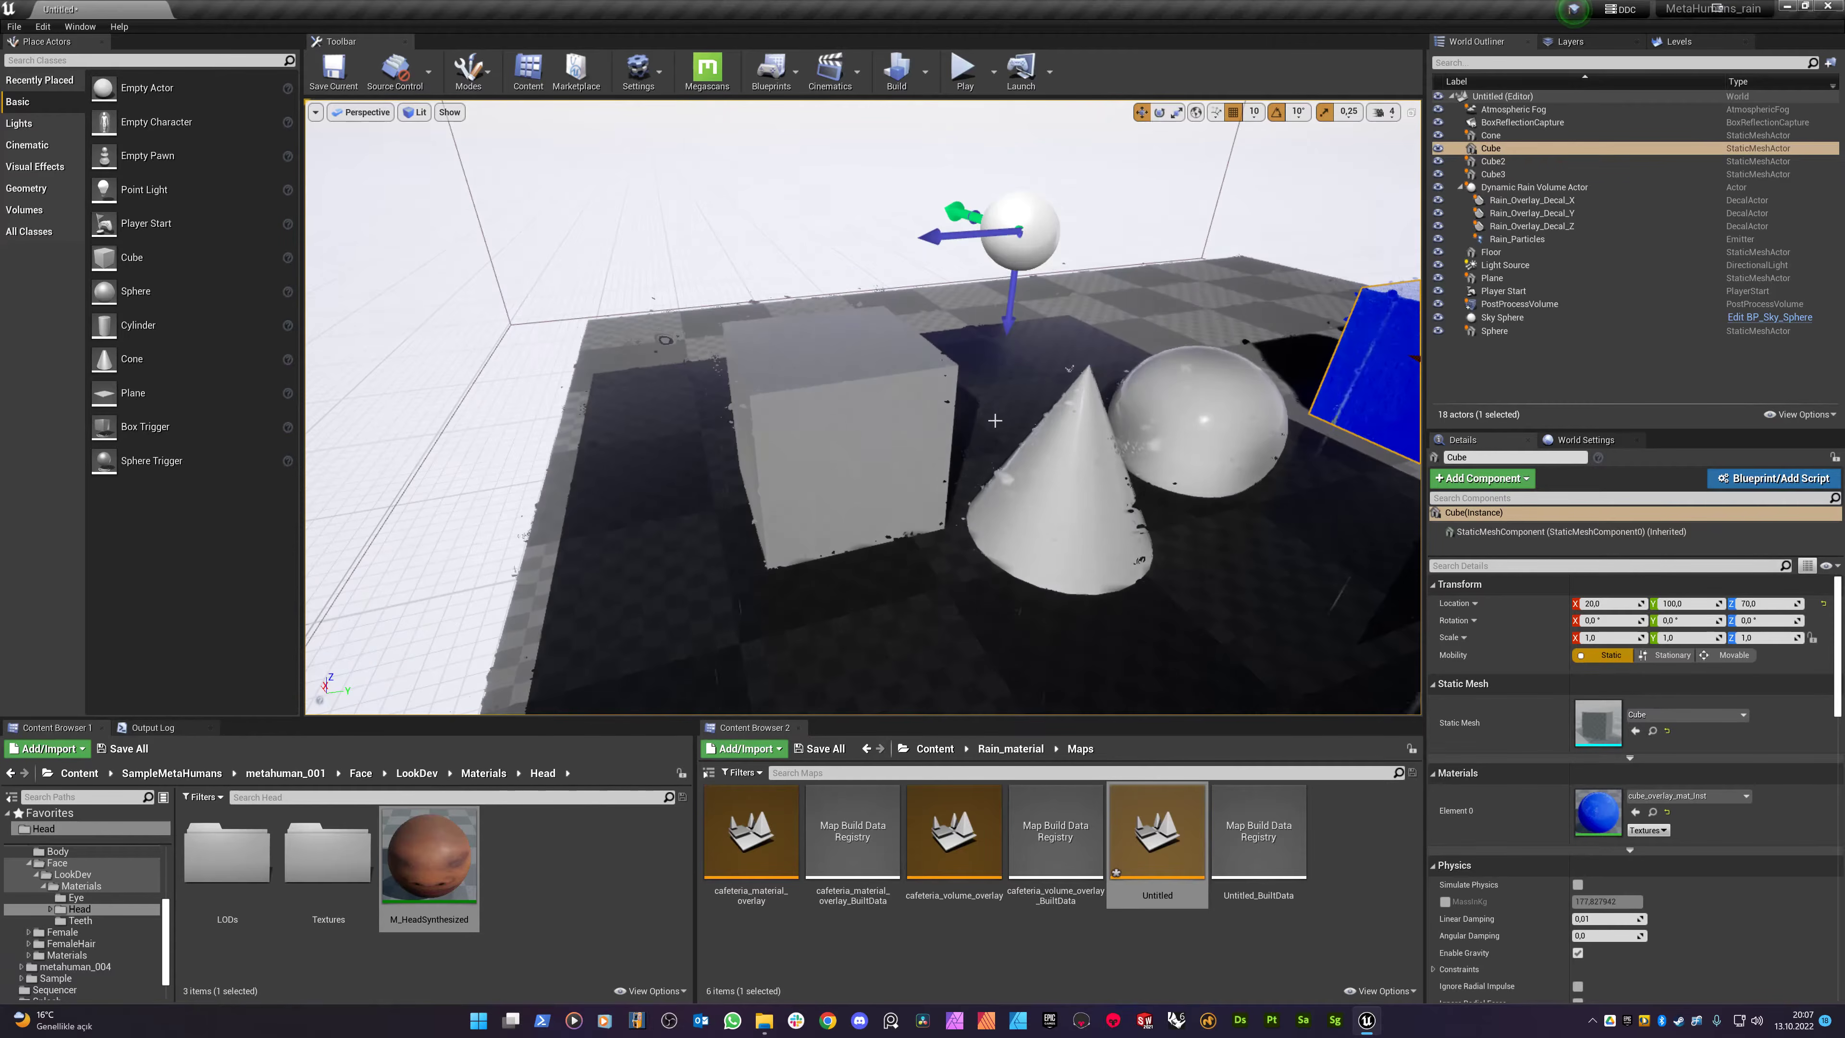
{"action": "scroll", "coordinate": [992, 421], "scroll_direction": "up", "scroll_amount": 3}
{"action": "right_click_drag", "start_coordinate": [947, 424], "coordinate": [1020, 364]}
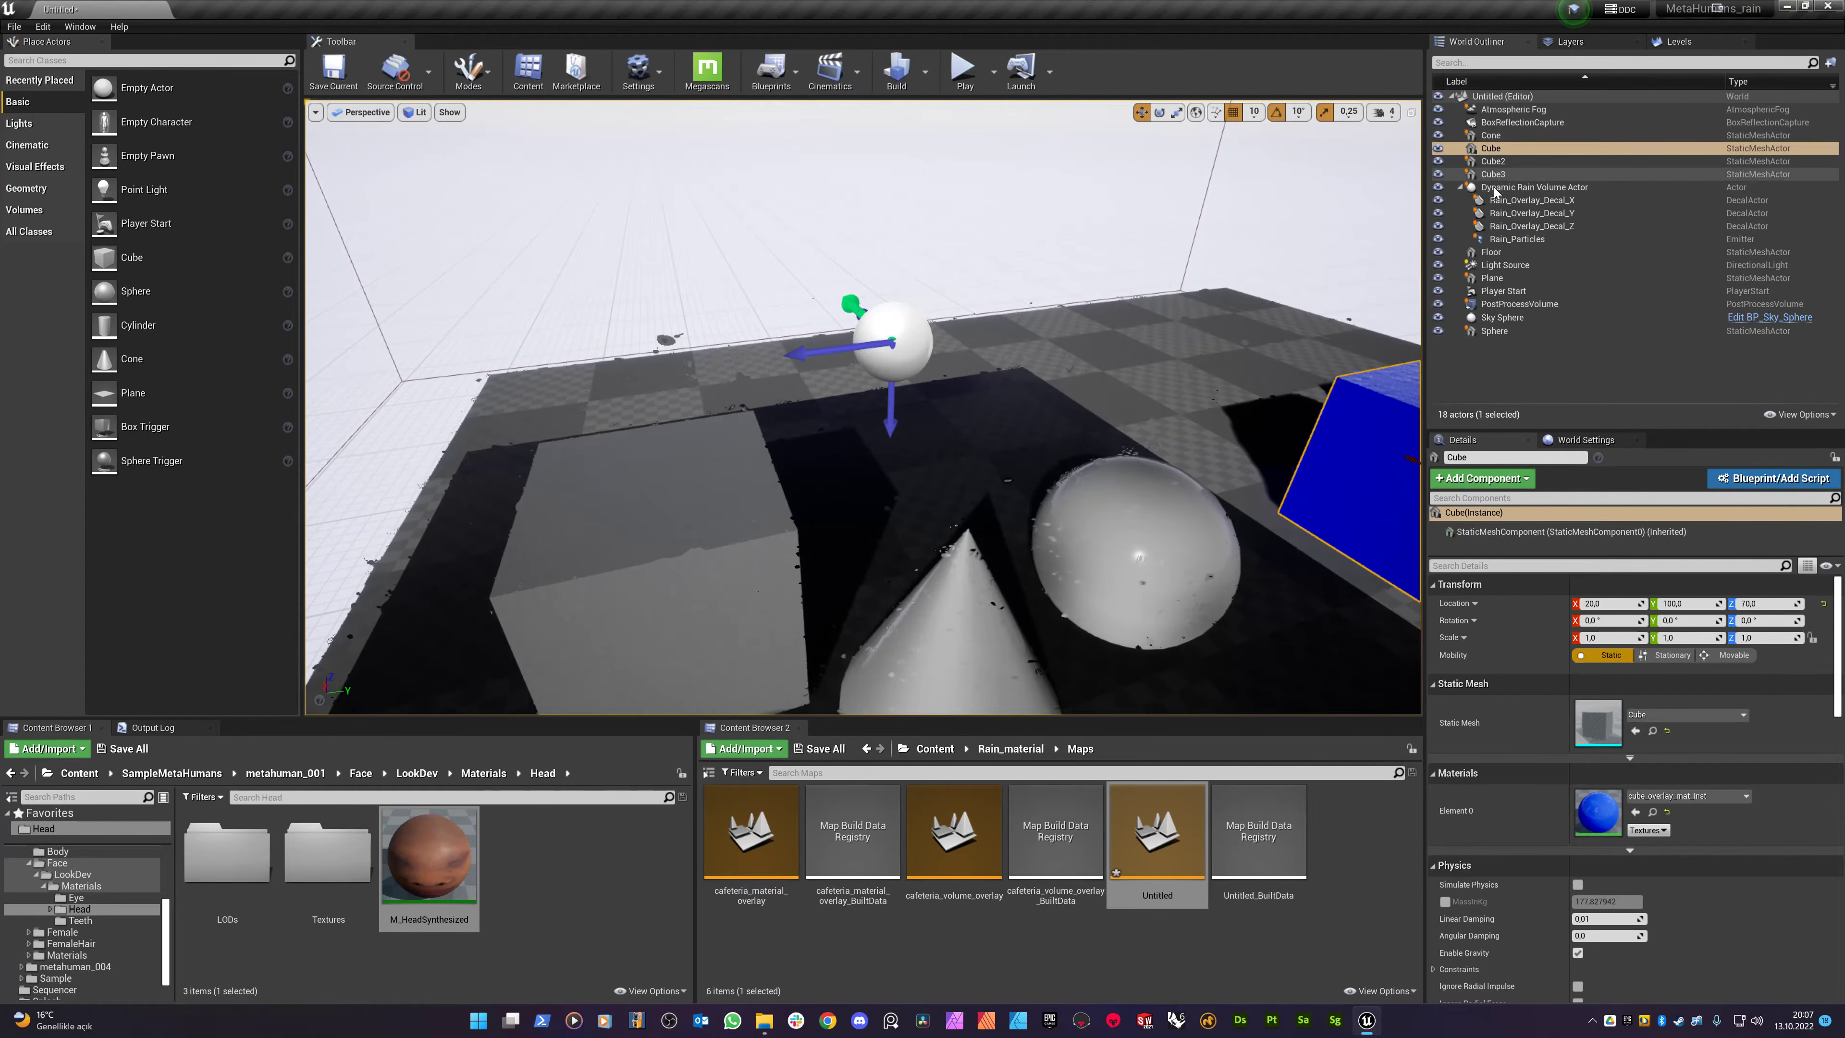
- Select and frame the Dynamic Rain Volume Actor, shifting it along Y to -267.36
{"action": "left_click", "coordinate": [1533, 187]}
{"action": "key", "text": "f"}
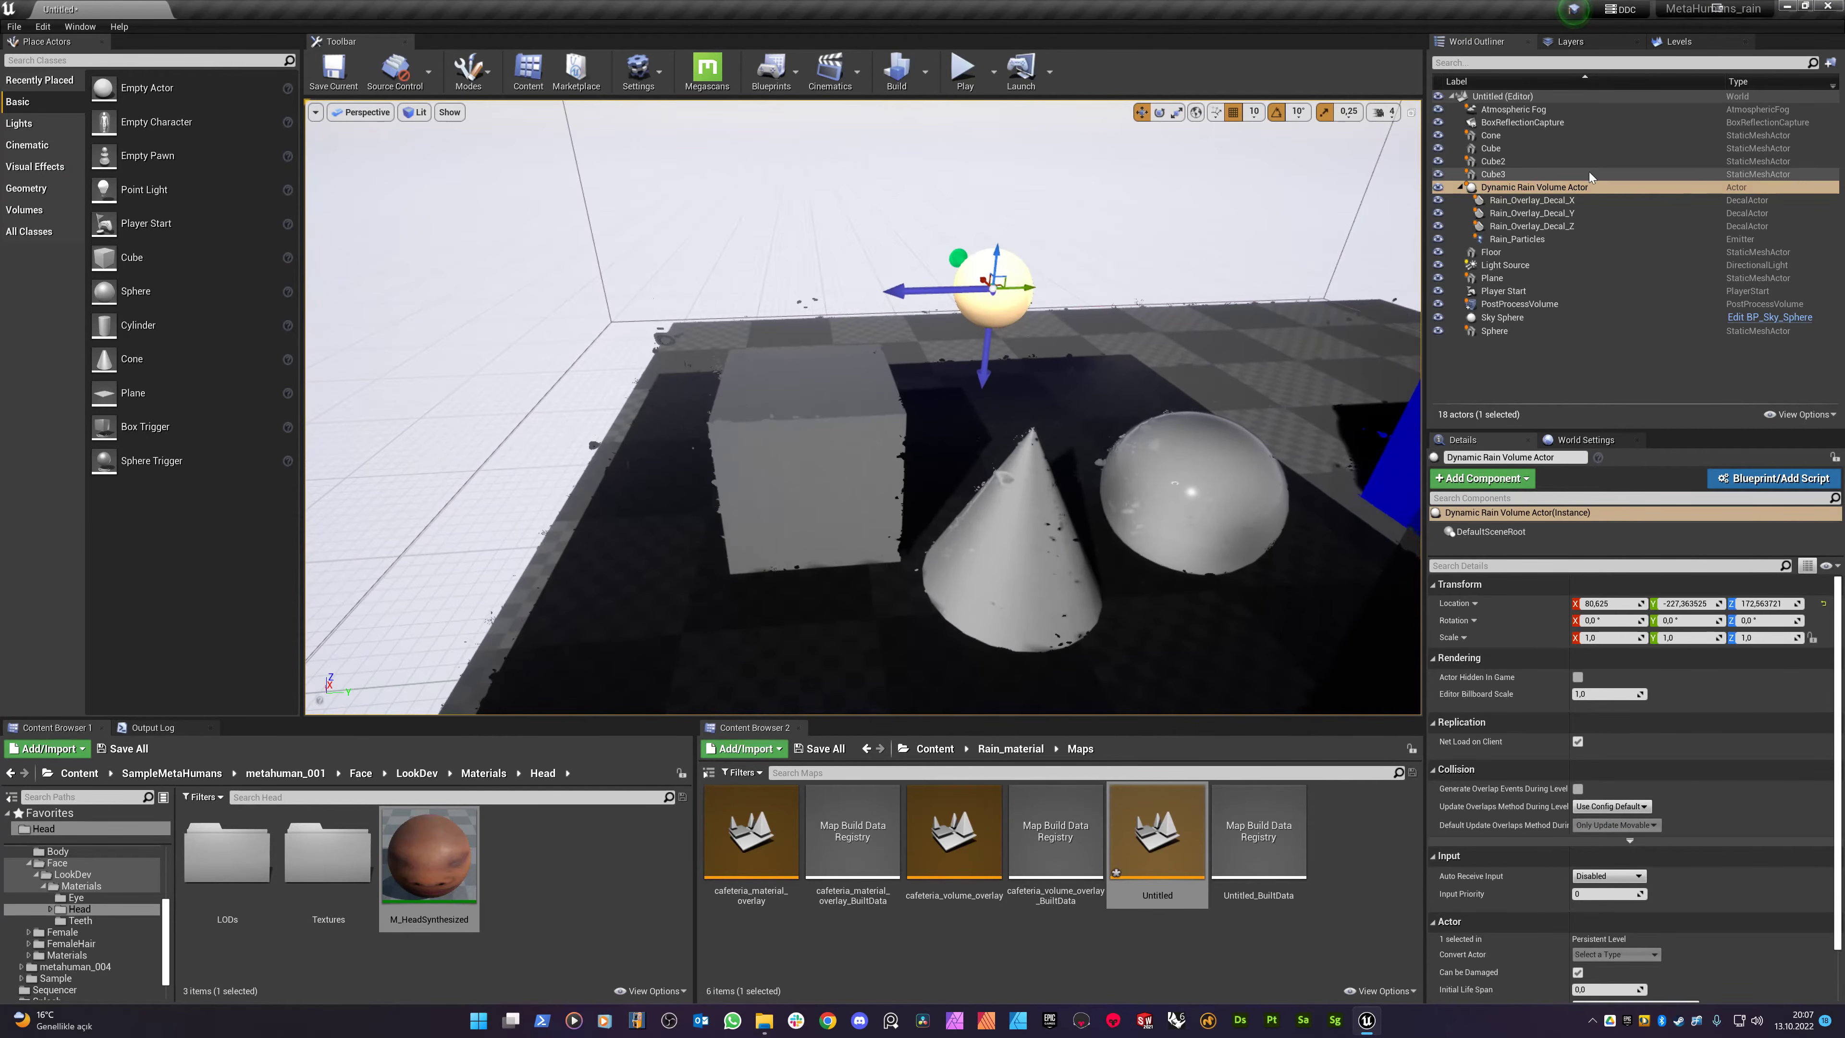
{"action": "mouse_move", "coordinate": [1006, 431]}
{"action": "left_mouse_down"}
{"action": "mouse_move", "coordinate": [327, 432]}
{"action": "mouse_move", "coordinate": [1054, 428]}
{"action": "mouse_move", "coordinate": [944, 432]}
{"action": "mouse_move", "coordinate": [973, 432]}
{"action": "left_mouse_up"}
{"action": "scroll", "coordinate": [1154, 401], "scroll_direction": "up", "scroll_amount": 3}
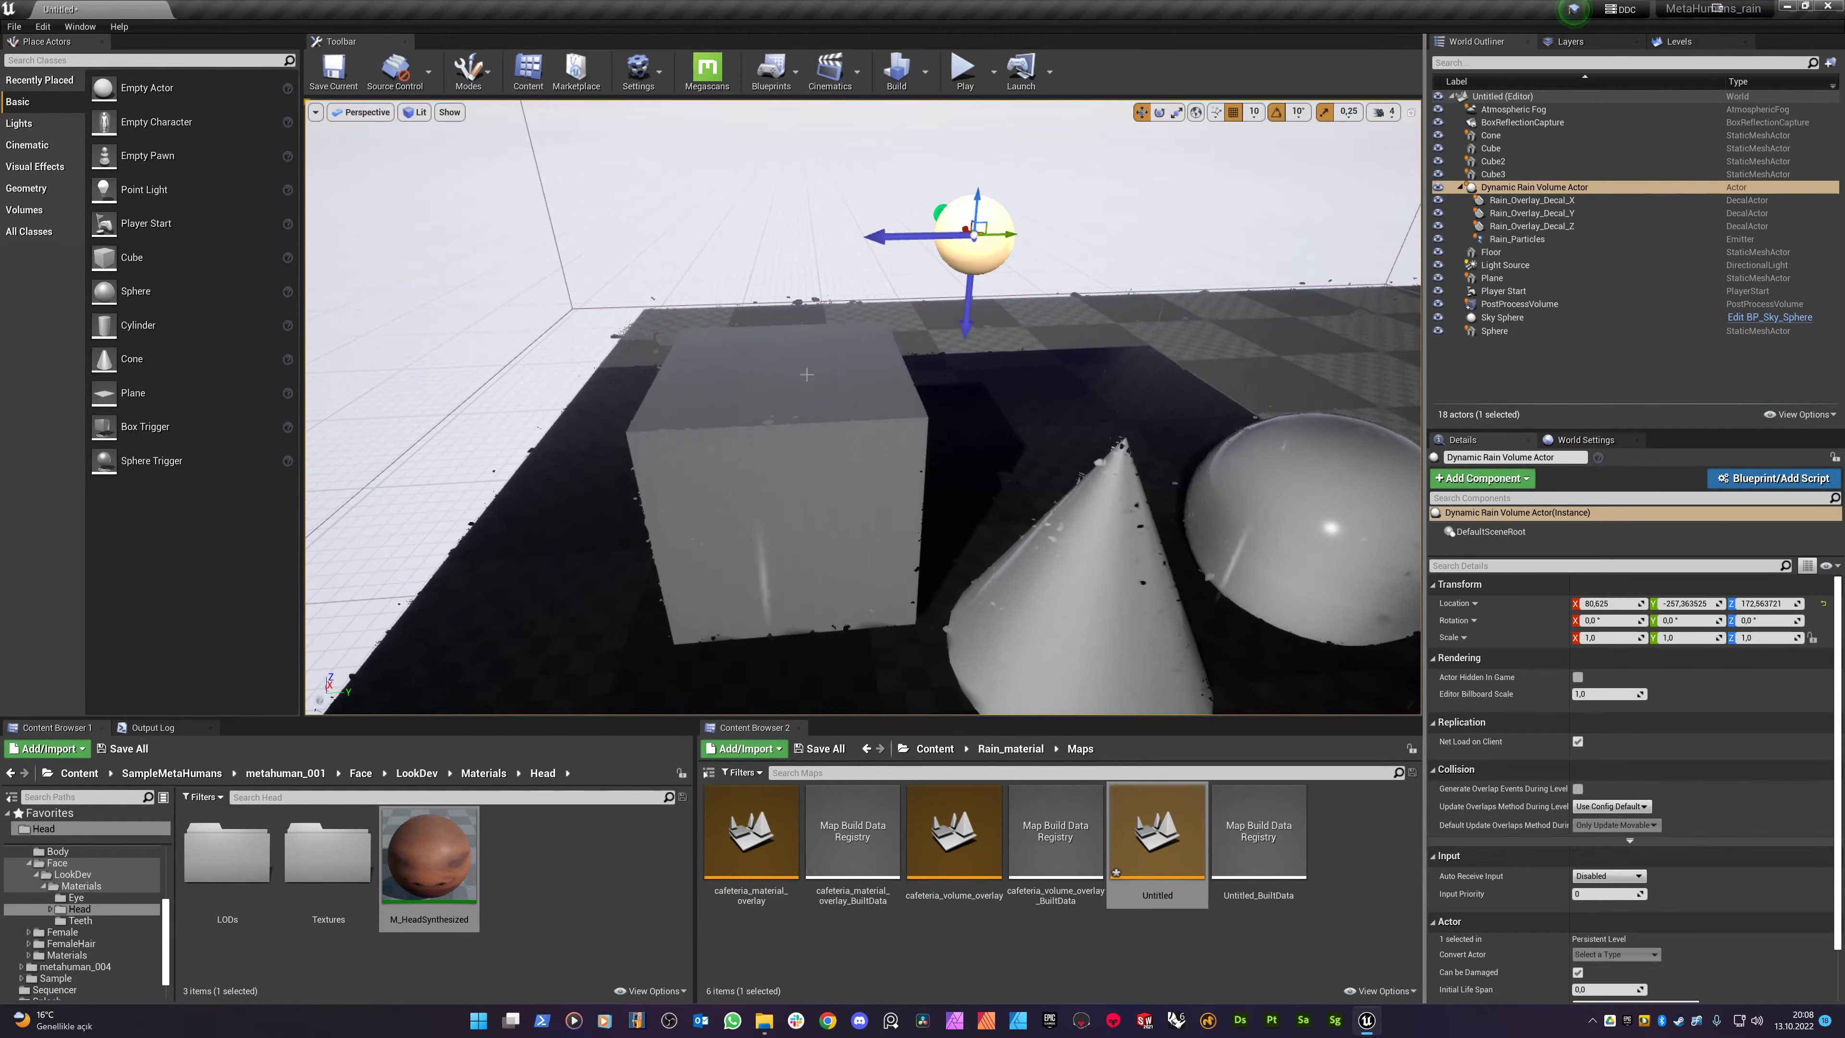
{"action": "left_click_drag", "start_coordinate": [1053, 407], "coordinate": [1027, 378]}
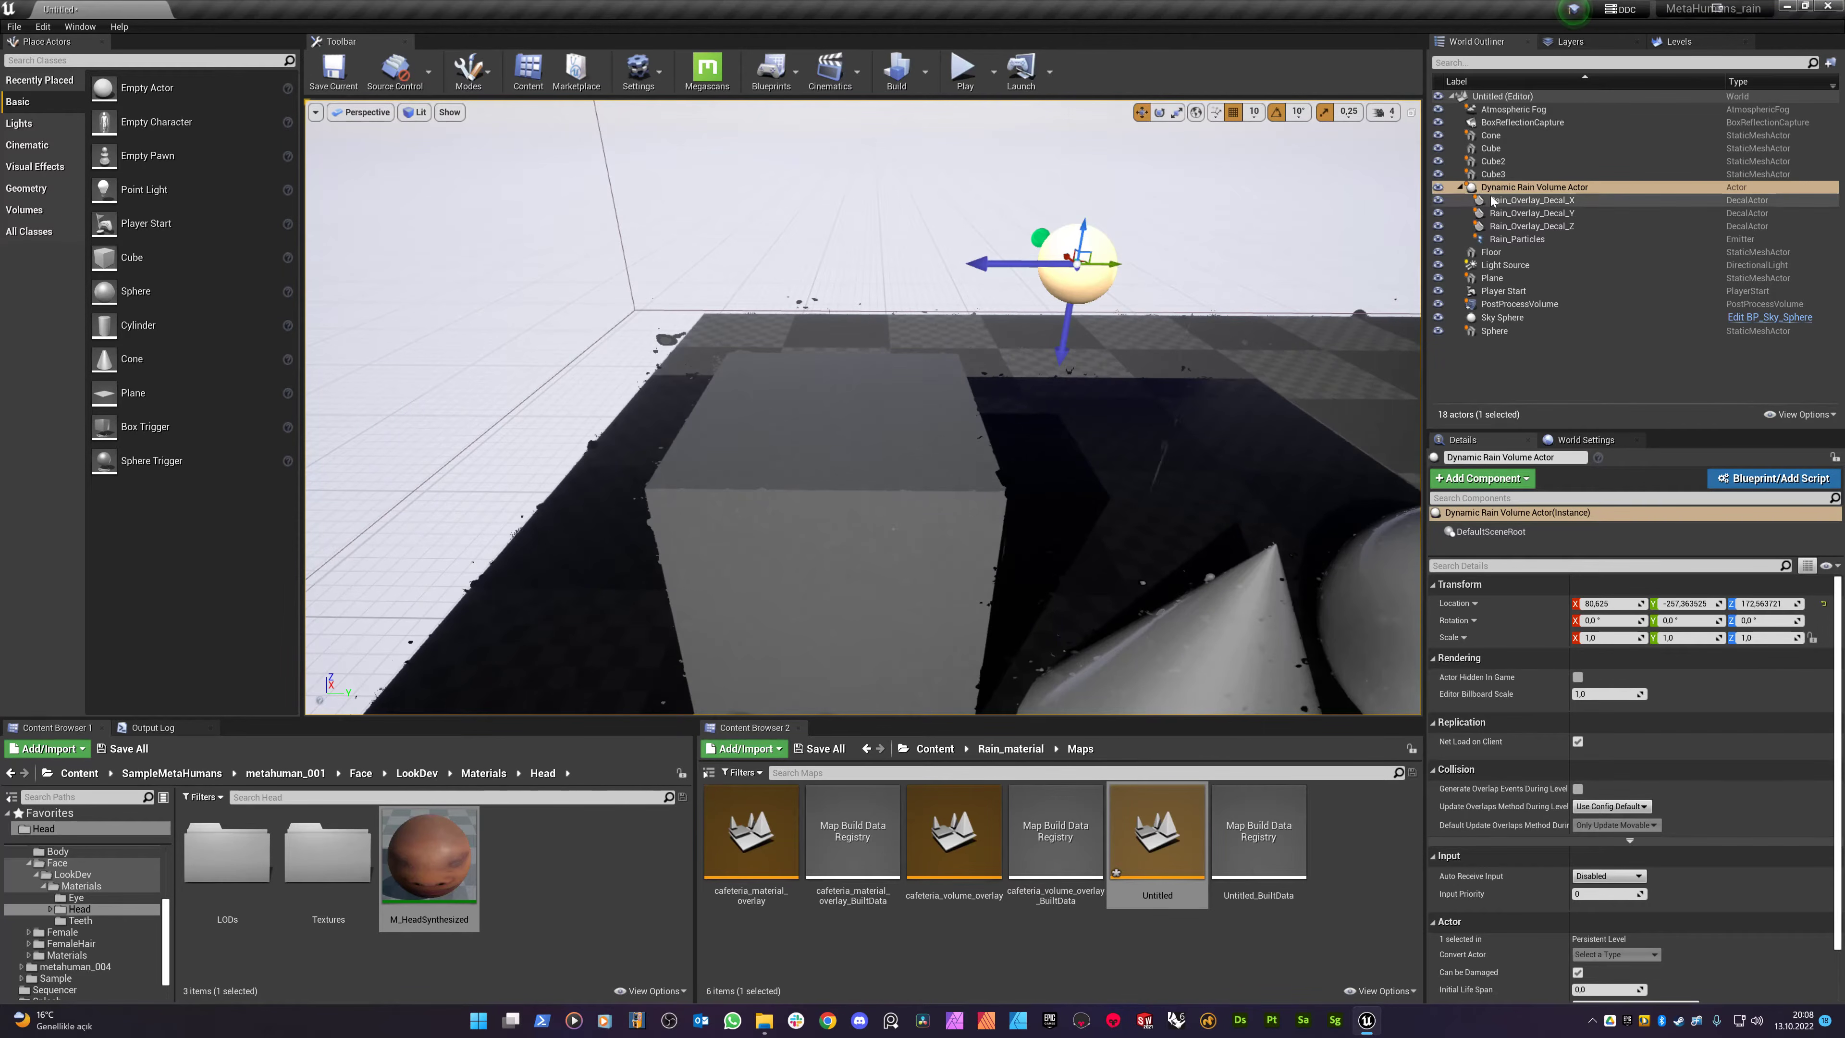
- Check the Rain_Particles and Rain_Overlay_Decal_Z settings, then select the rain volume with its four children
{"action": "left_click", "coordinate": [1517, 240]}
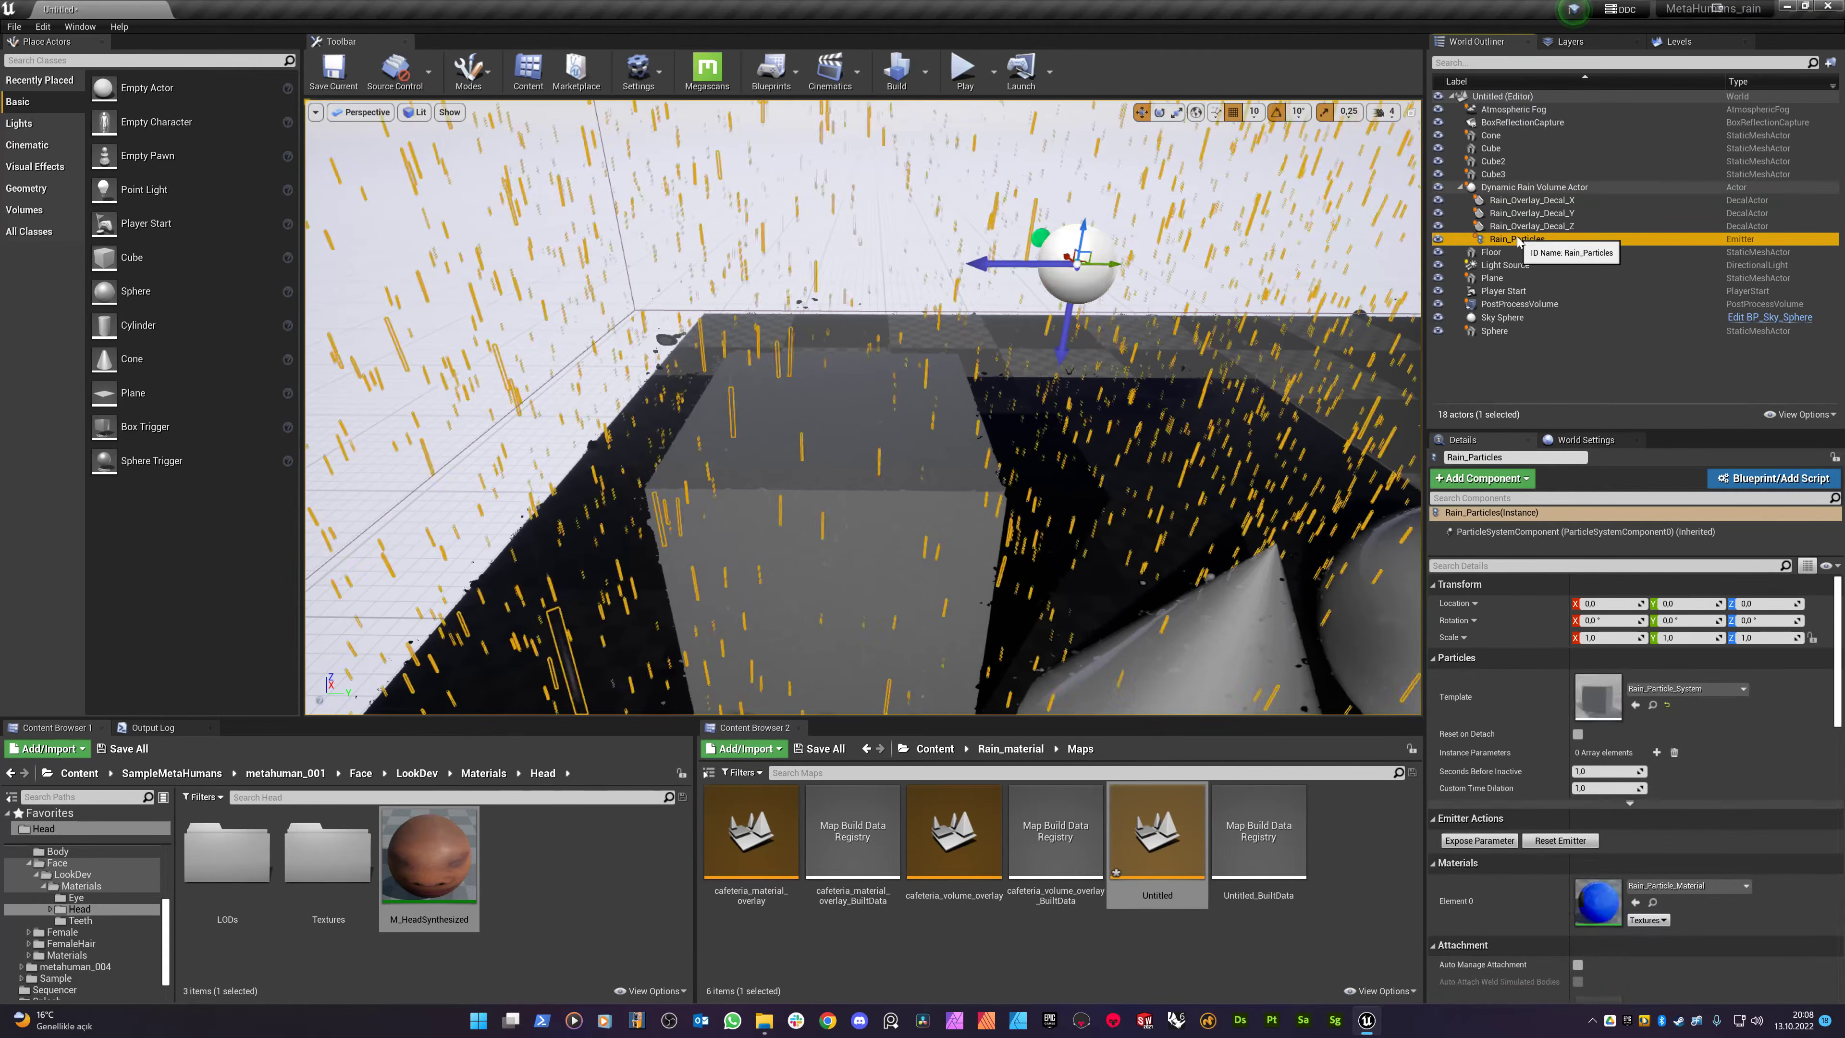
{"action": "left_click", "coordinate": [1536, 227]}
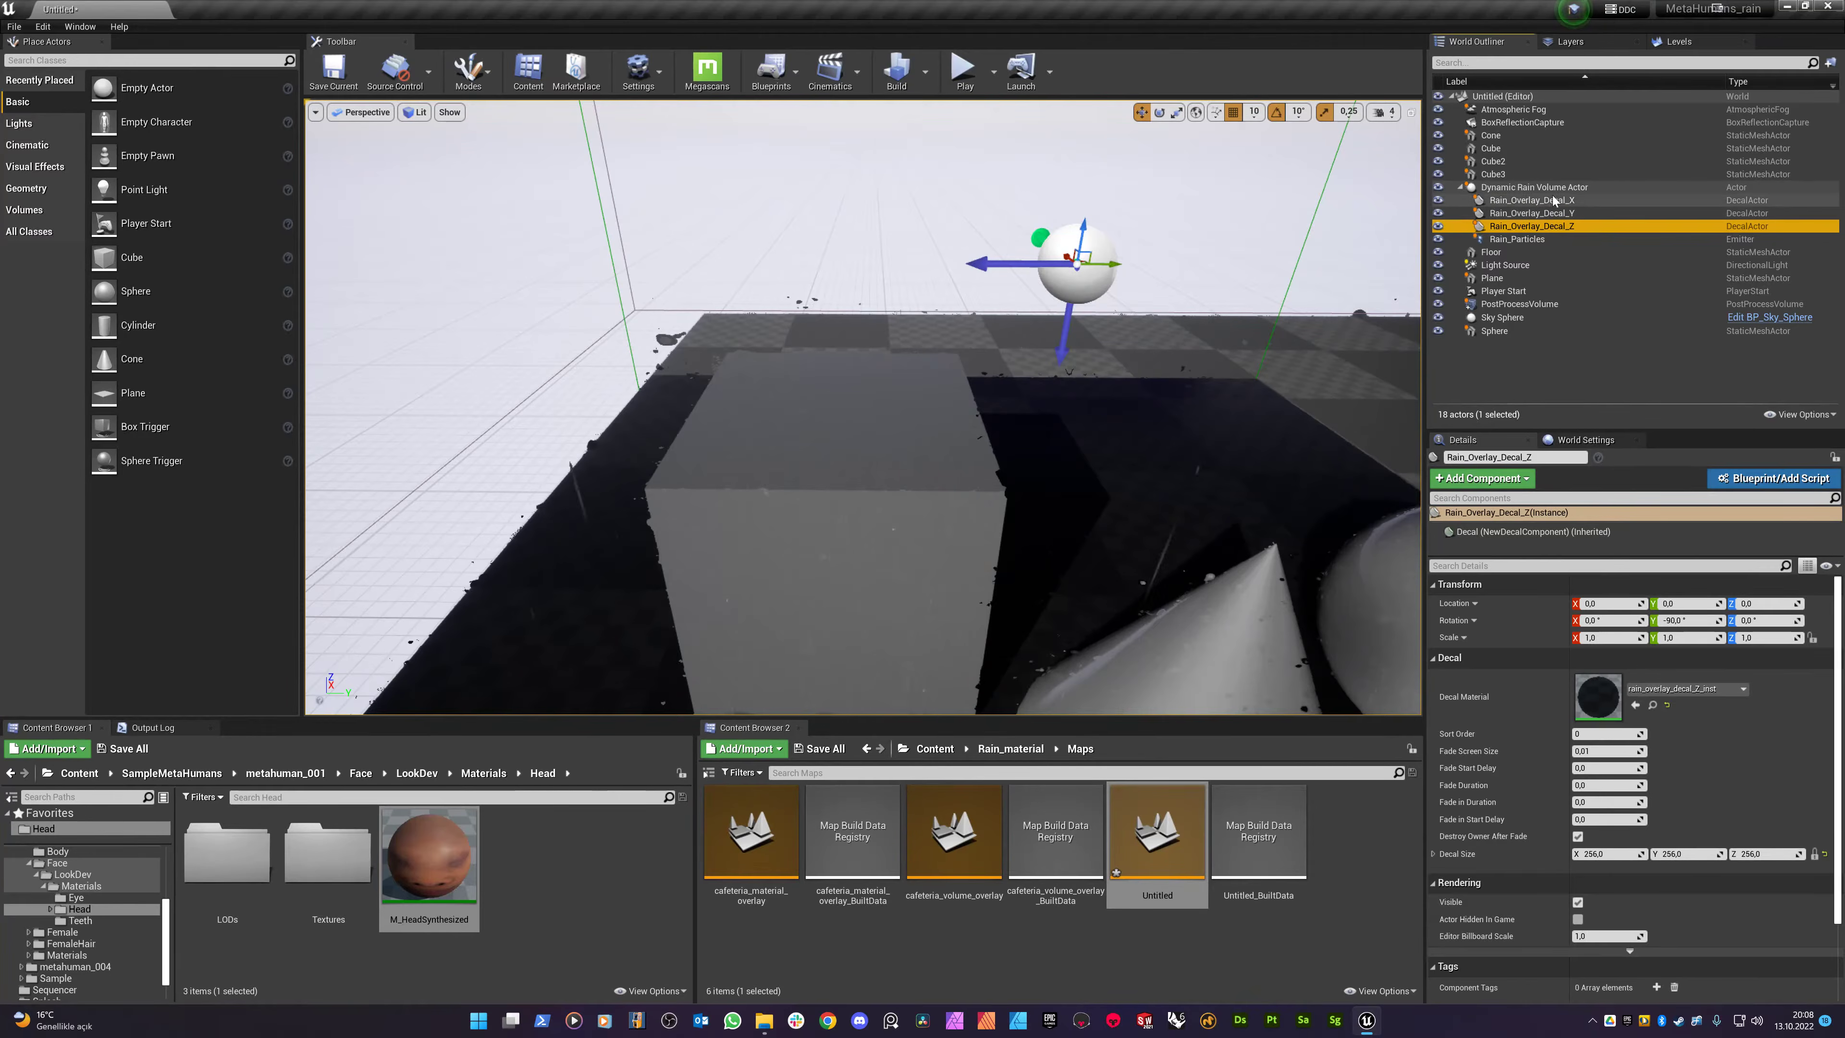
{"action": "left_click", "coordinate": [1541, 189]}
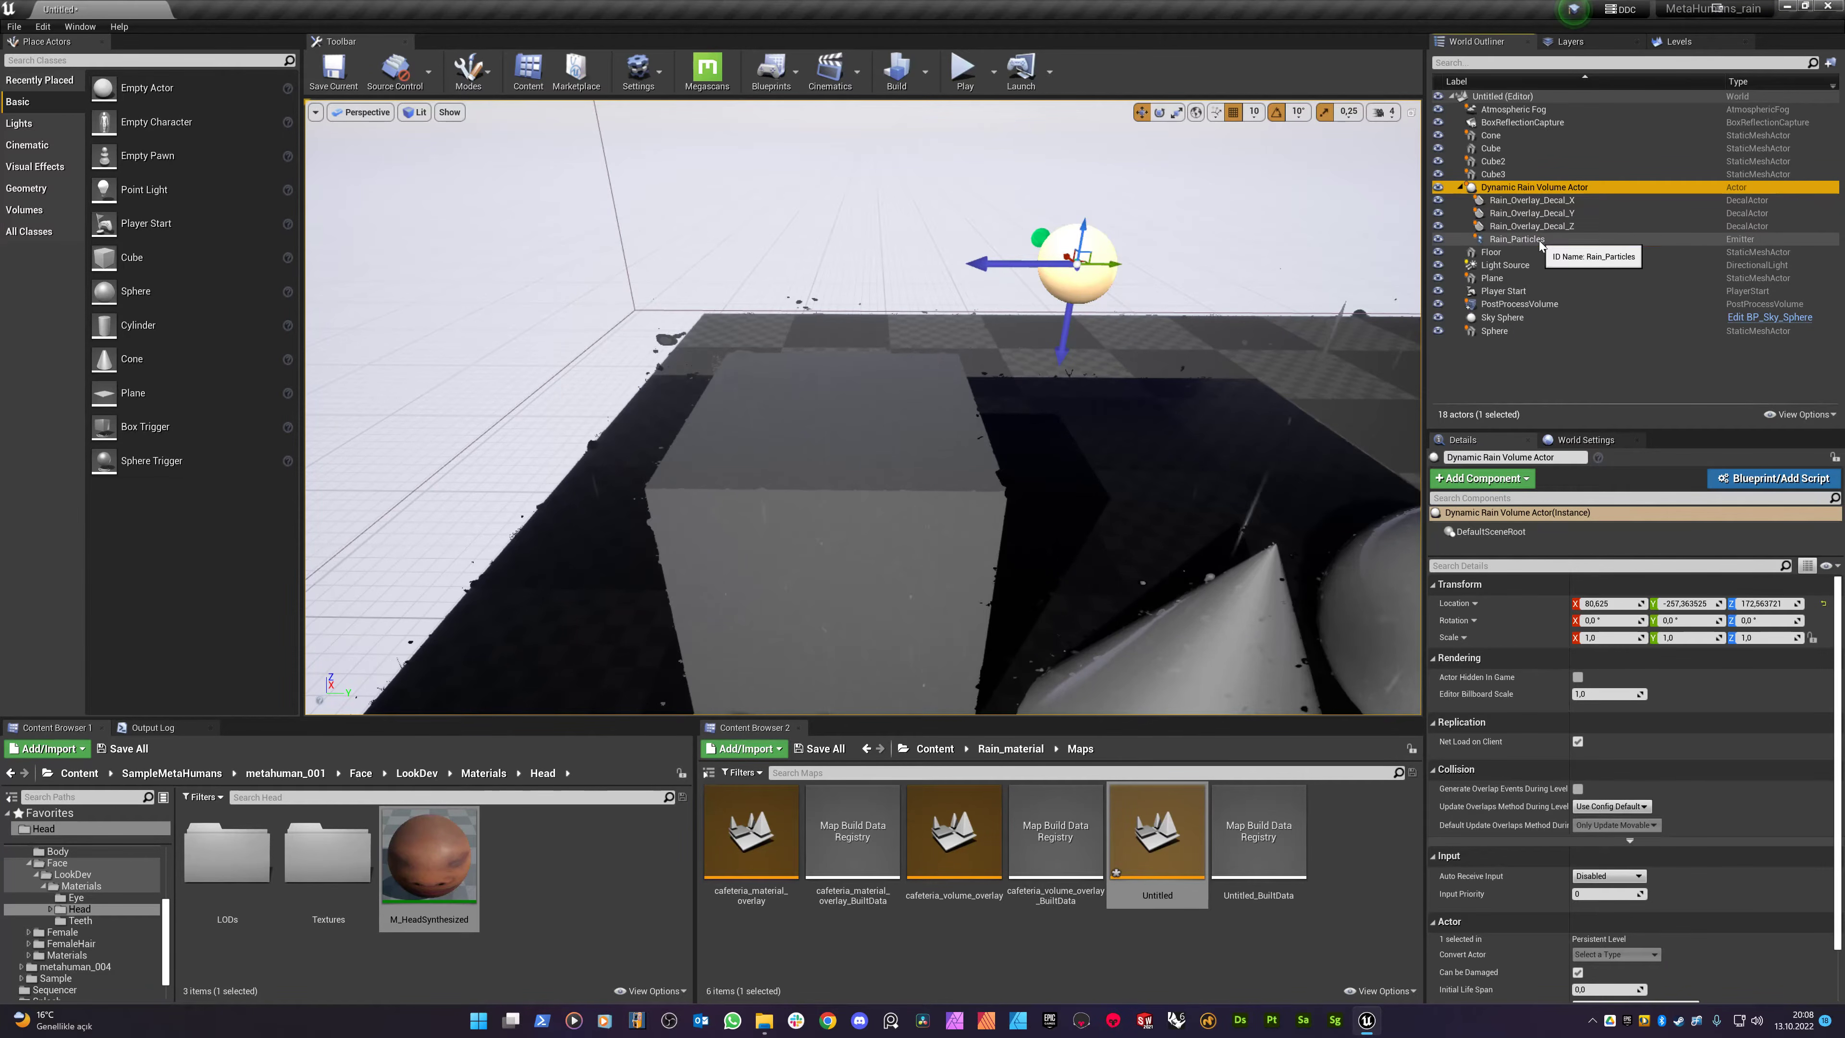
{"action": "left_click", "coordinate": [1515, 241], "text": "shift"}
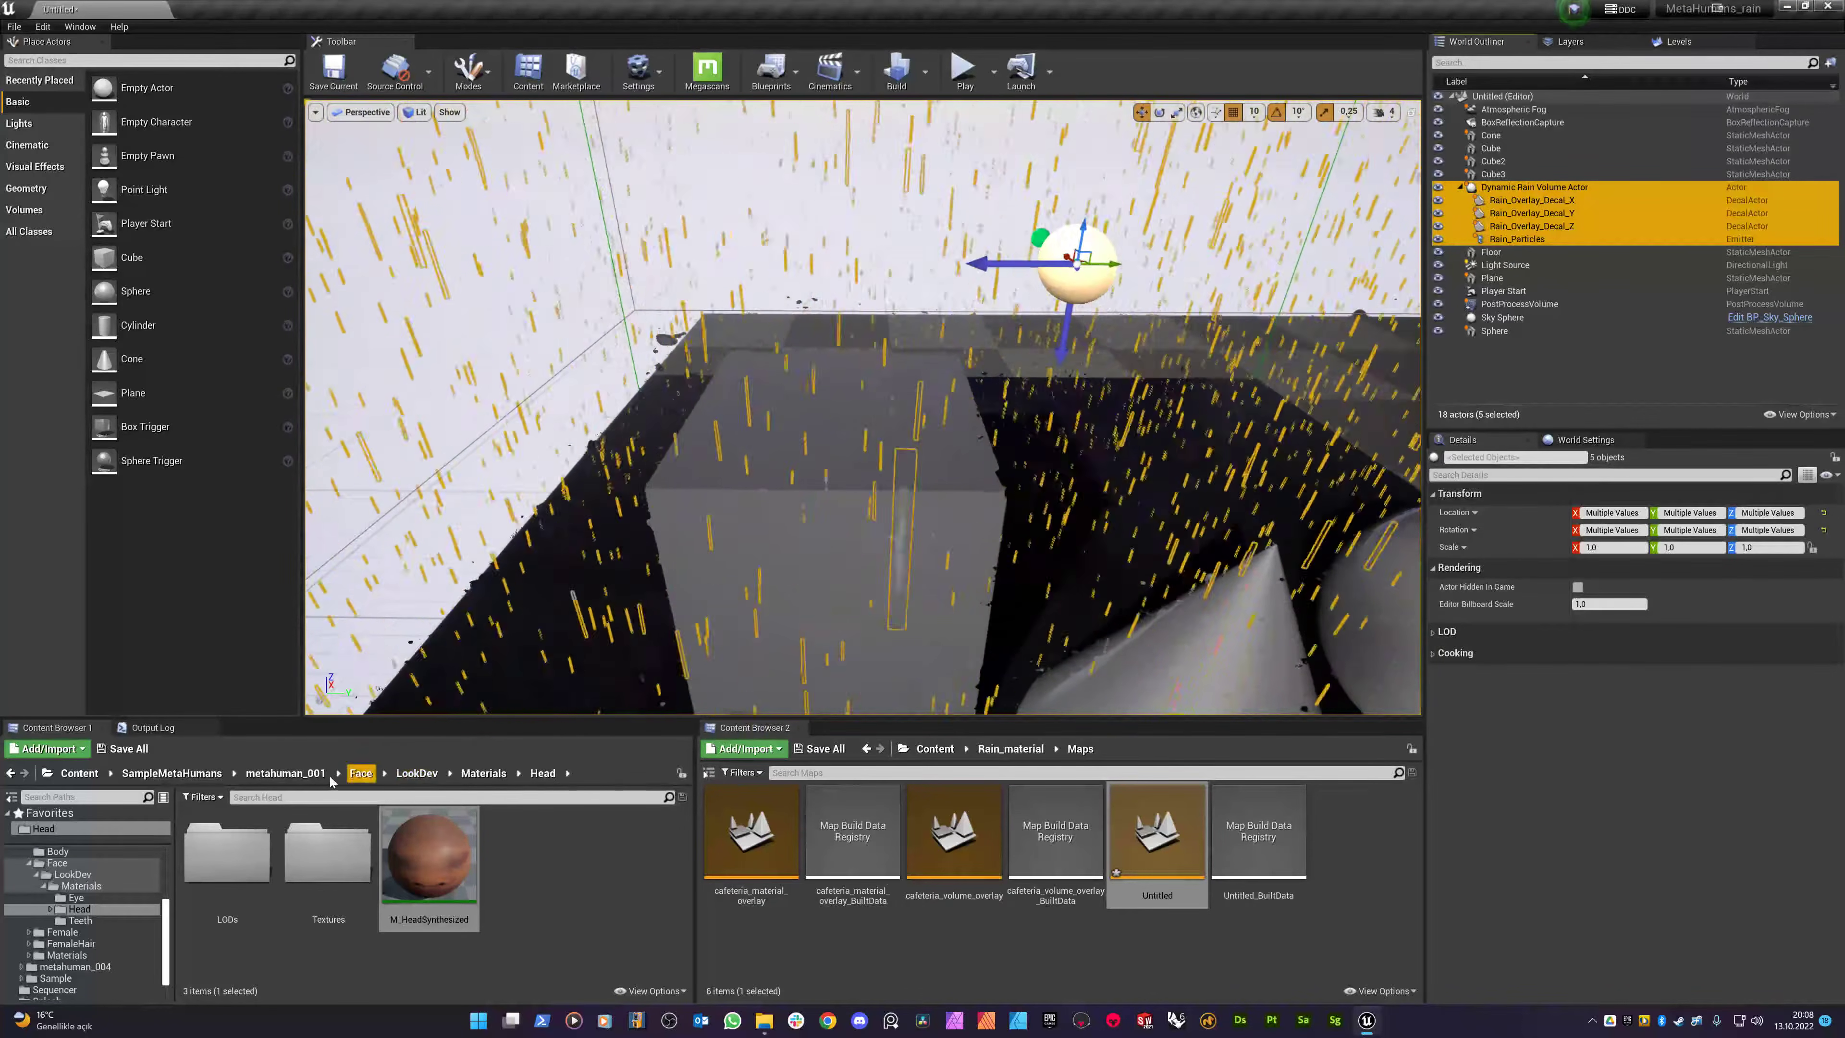
- Return Content Browser 2 to the Content root and search assets for 'sample'
{"action": "left_click", "coordinate": [935, 749]}
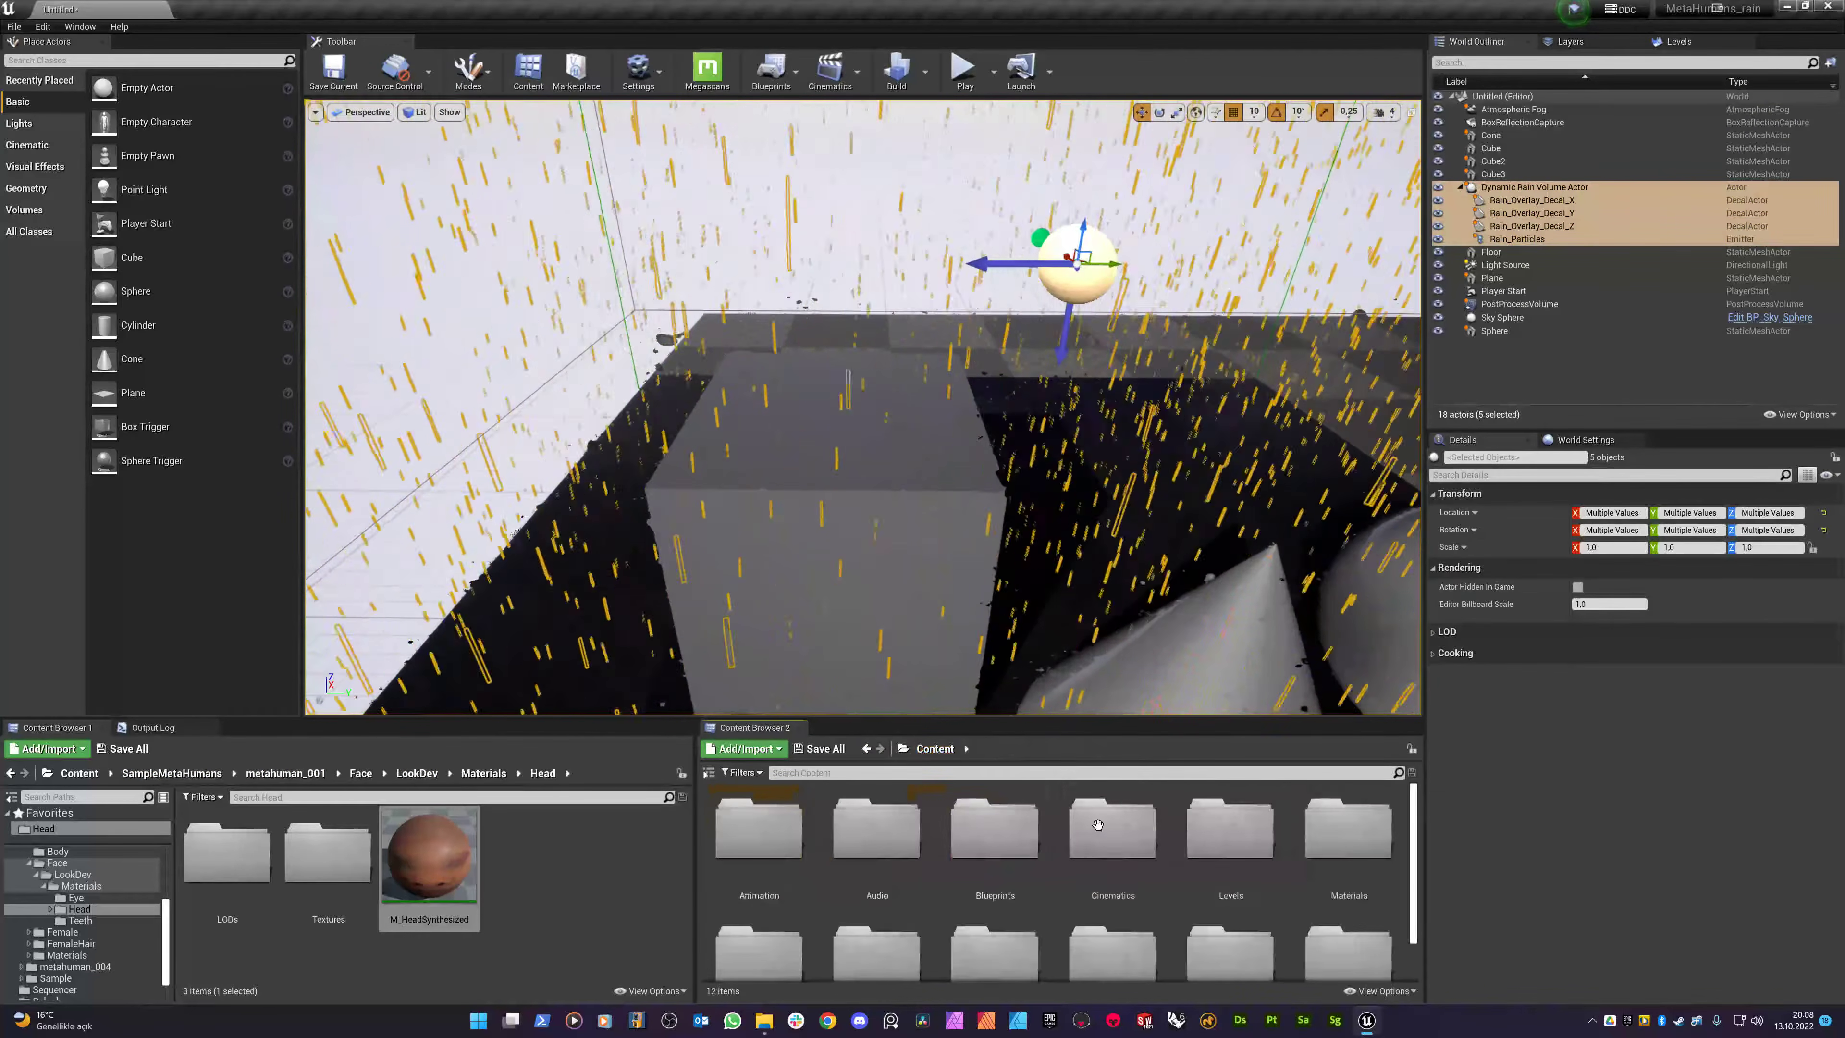
{"action": "scroll", "coordinate": [1090, 835], "scroll_direction": "down", "scroll_amount": 1}
{"action": "double_click", "coordinate": [897, 902]}
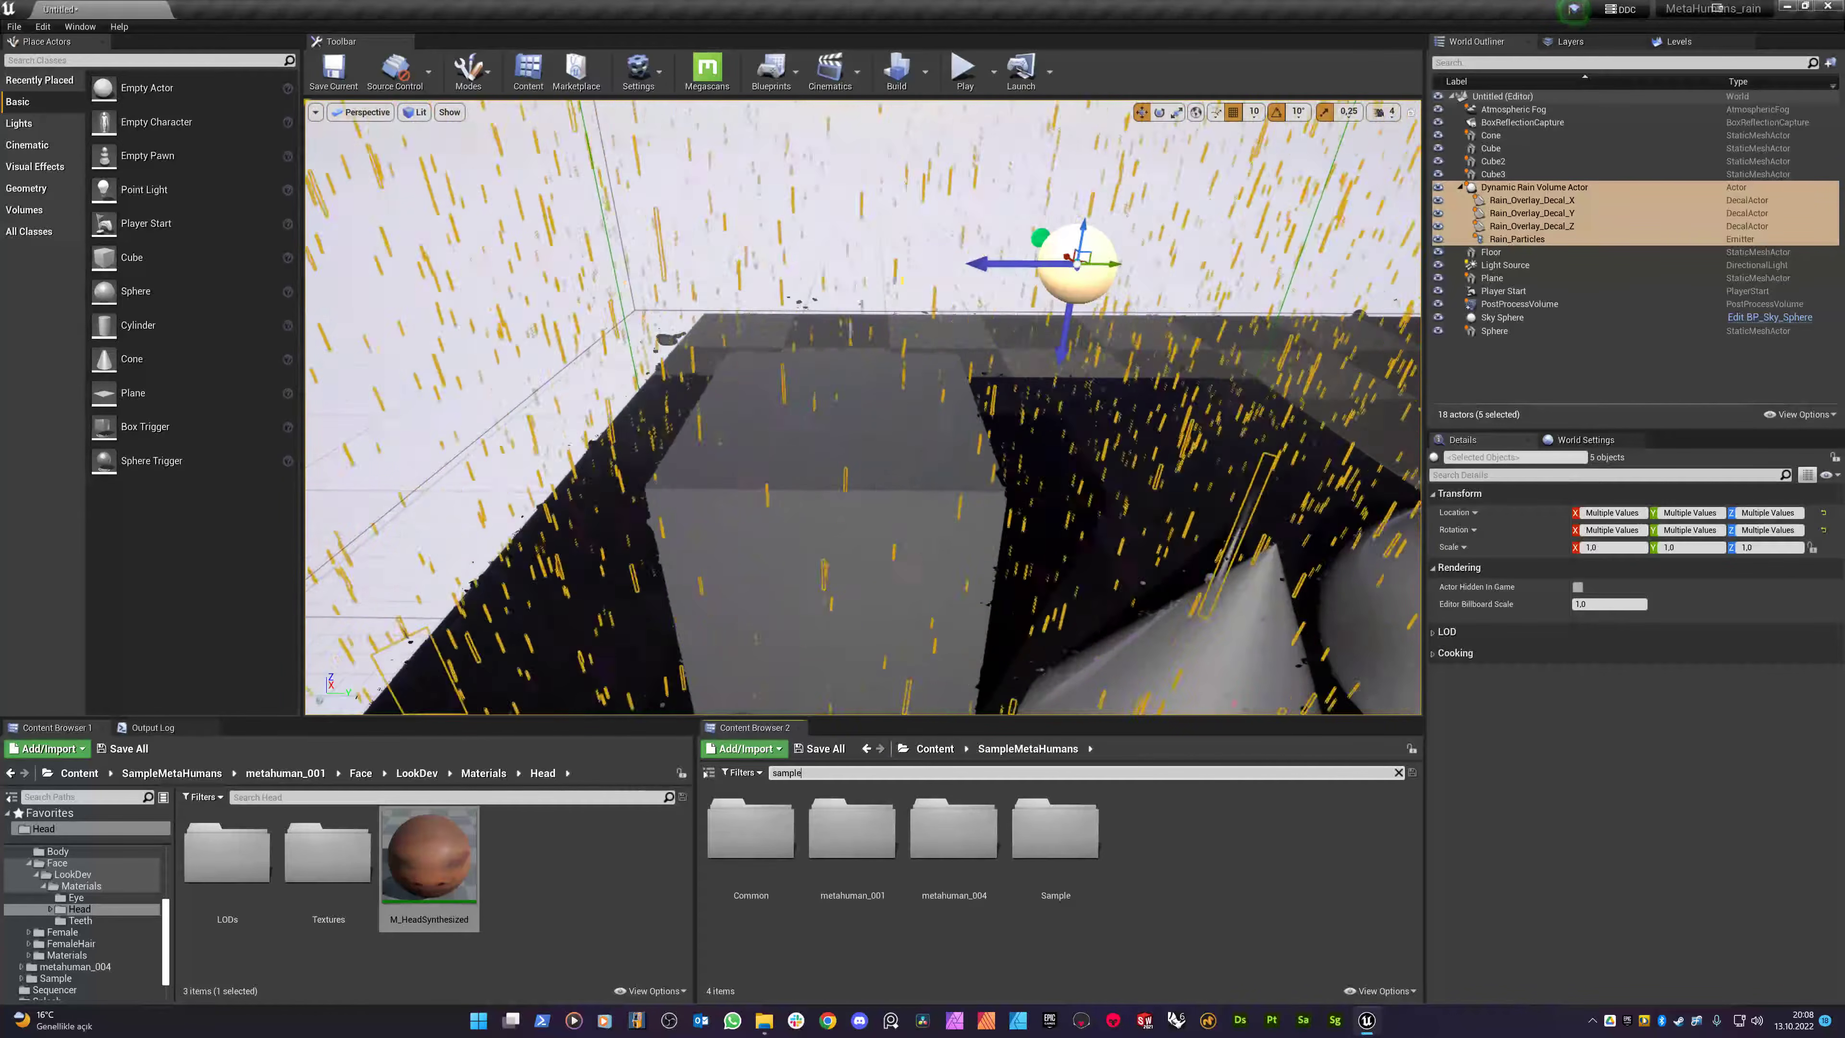
{"action": "type", "text": "t"}
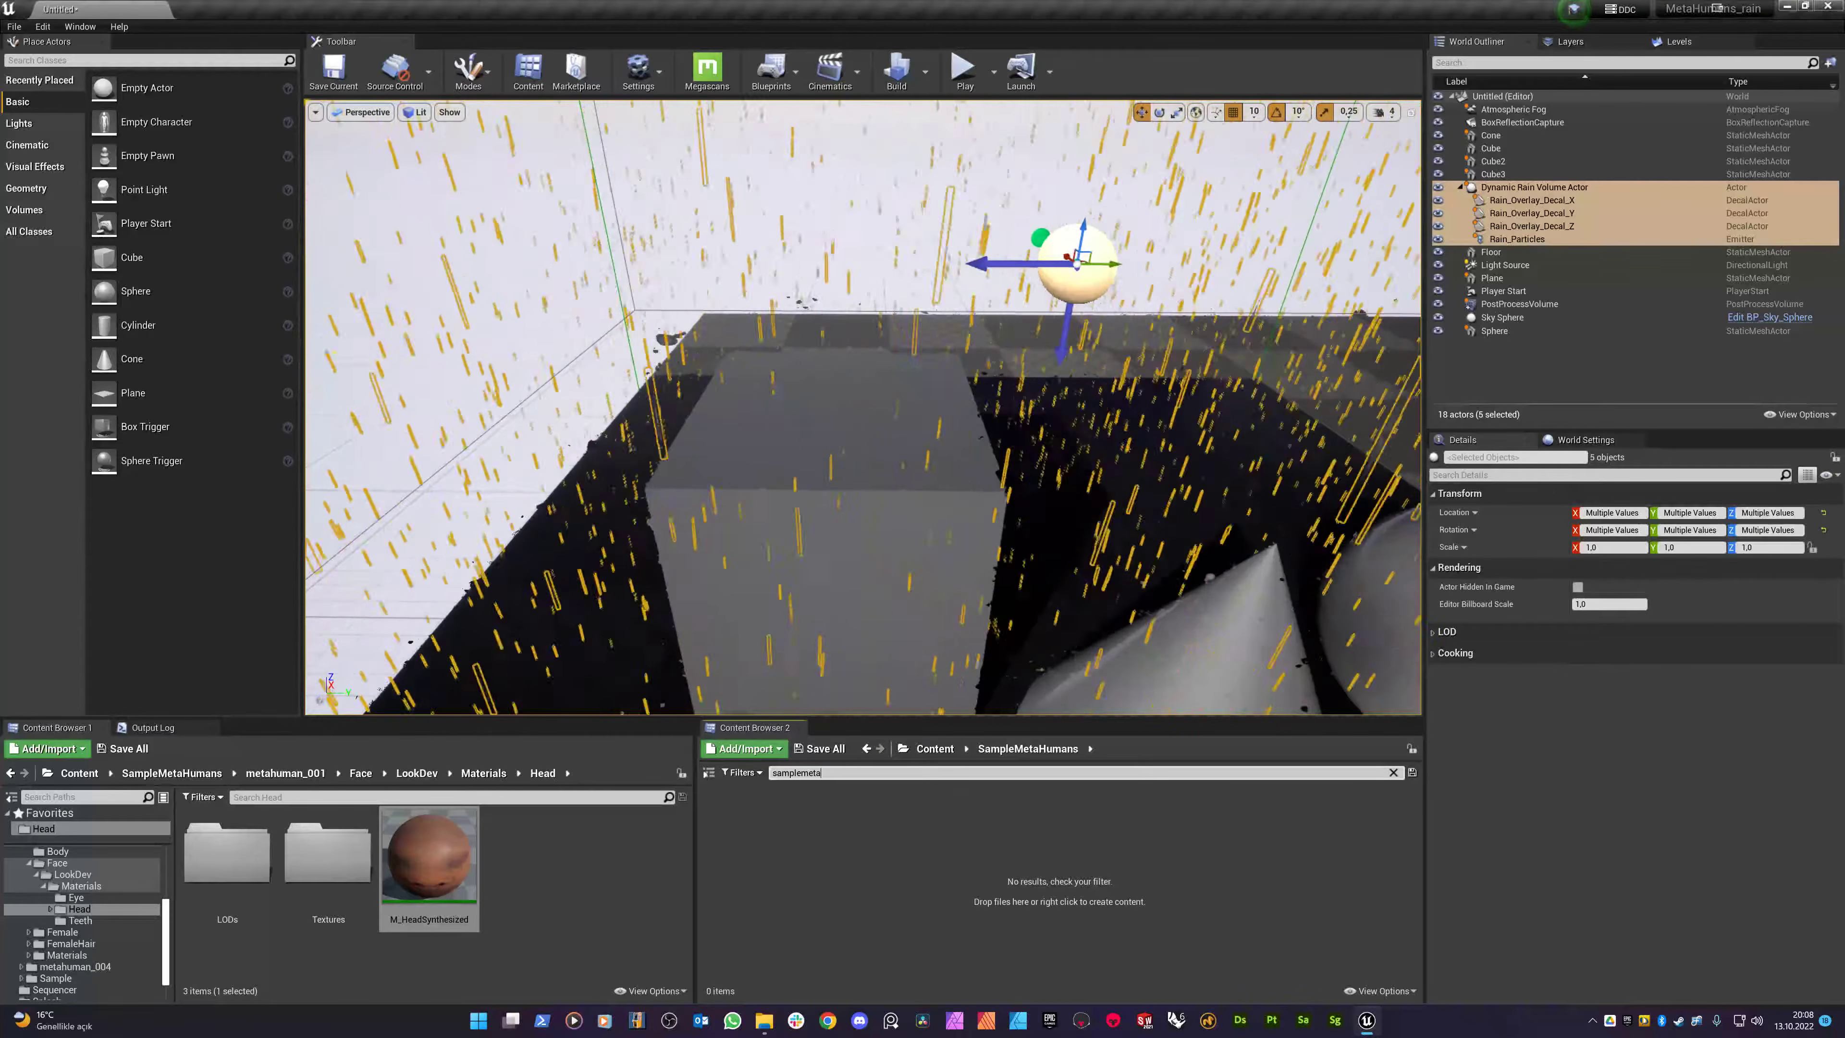
{"action": "key", "text": "BackSpace"}
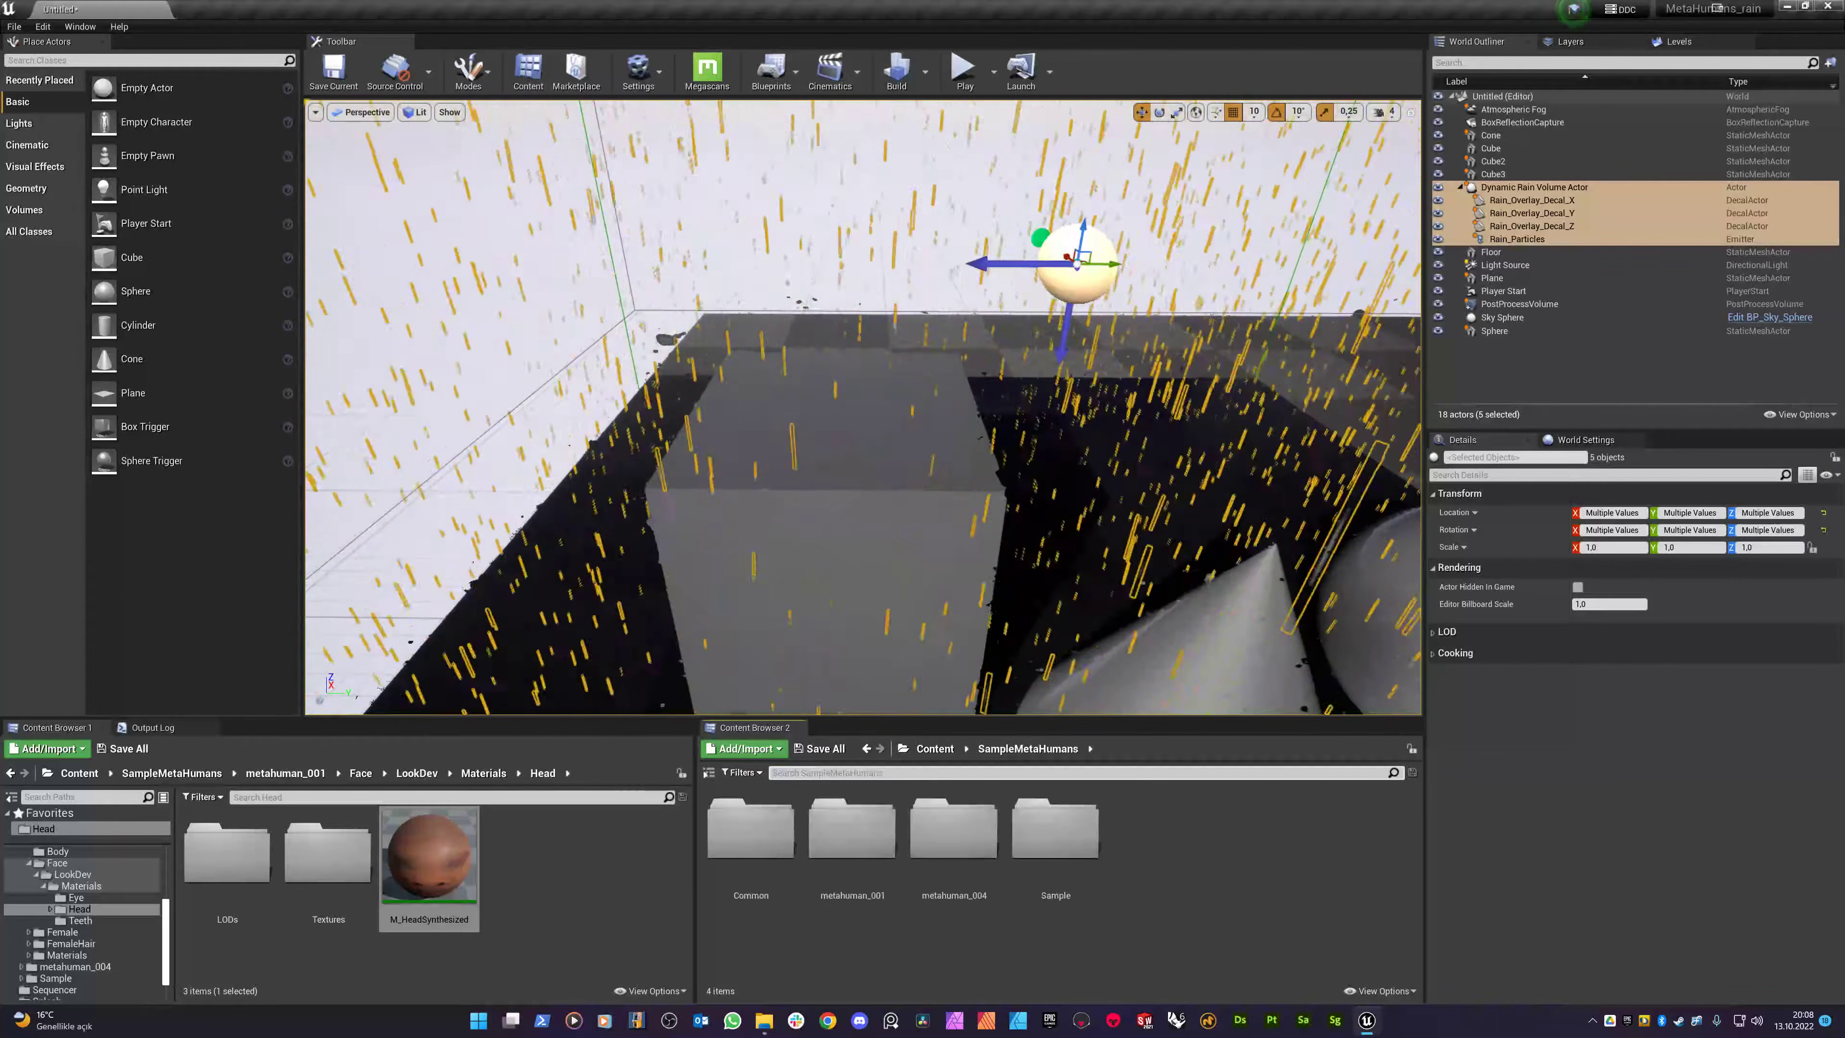
{"action": "left_click", "coordinate": [935, 749]}
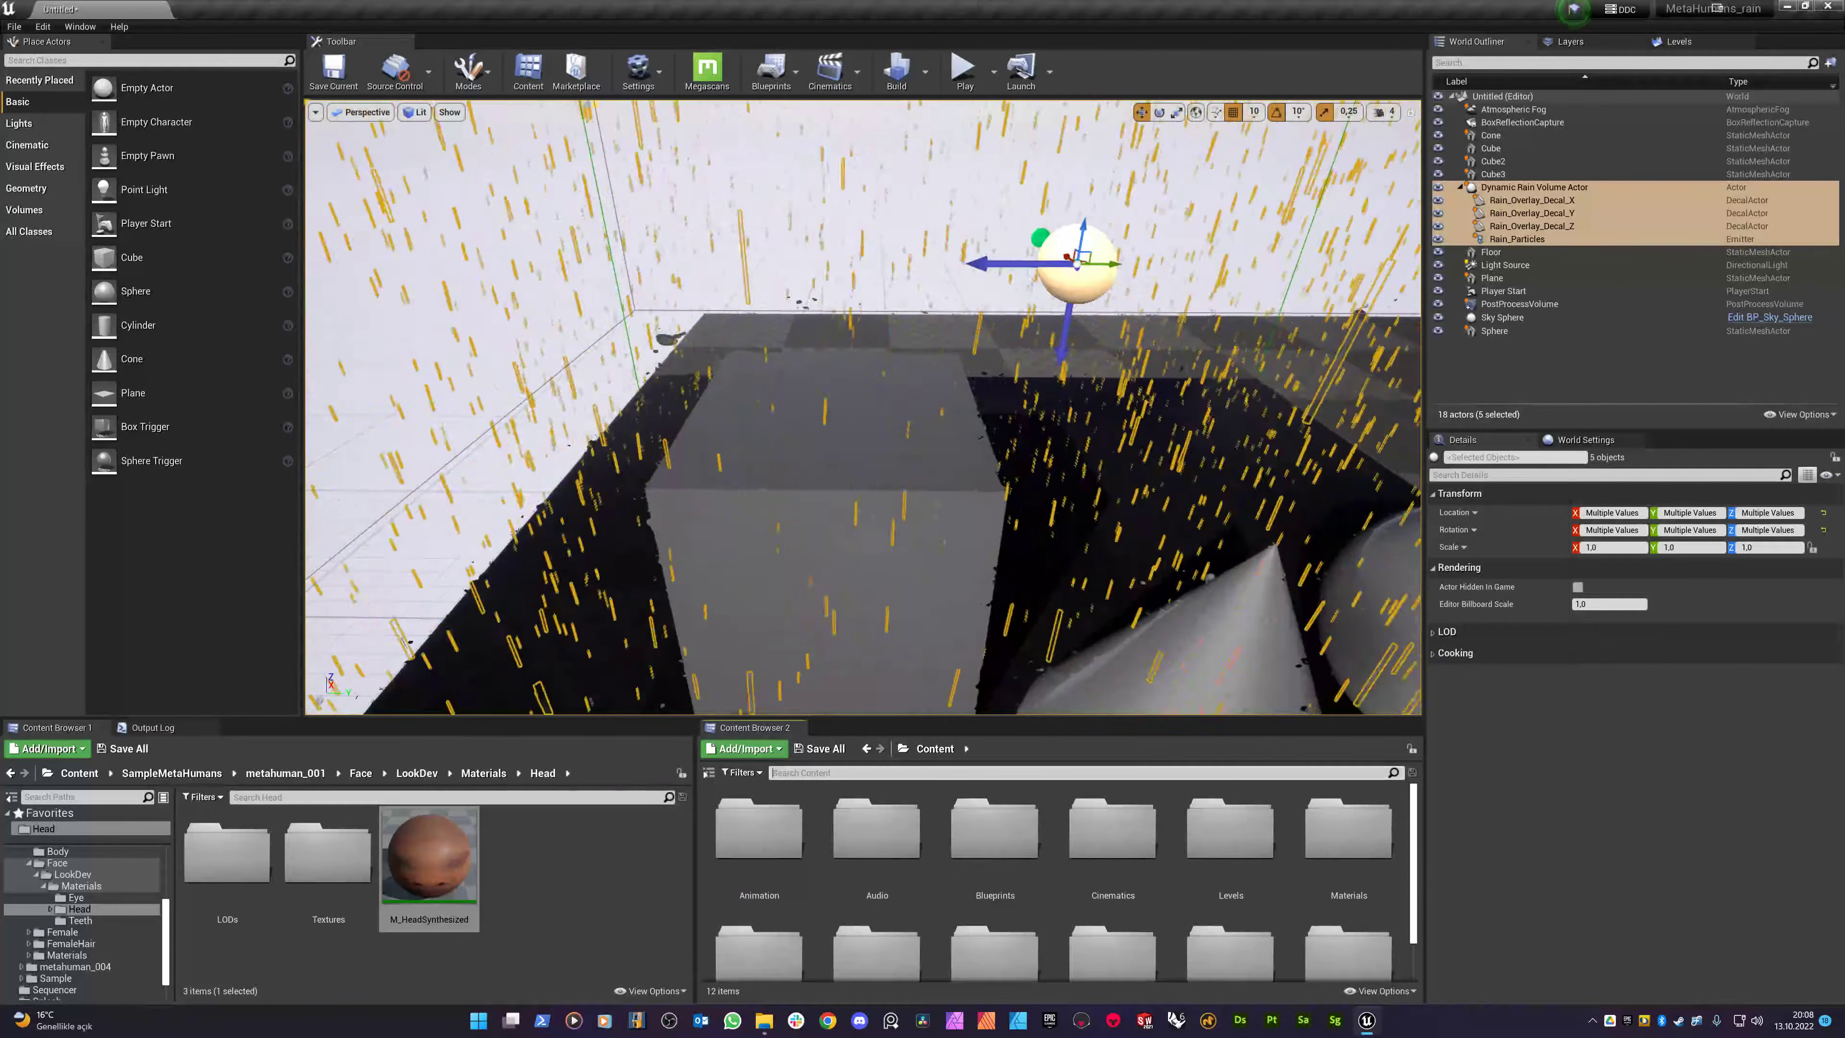
{"action": "type", "text": "sample m"}
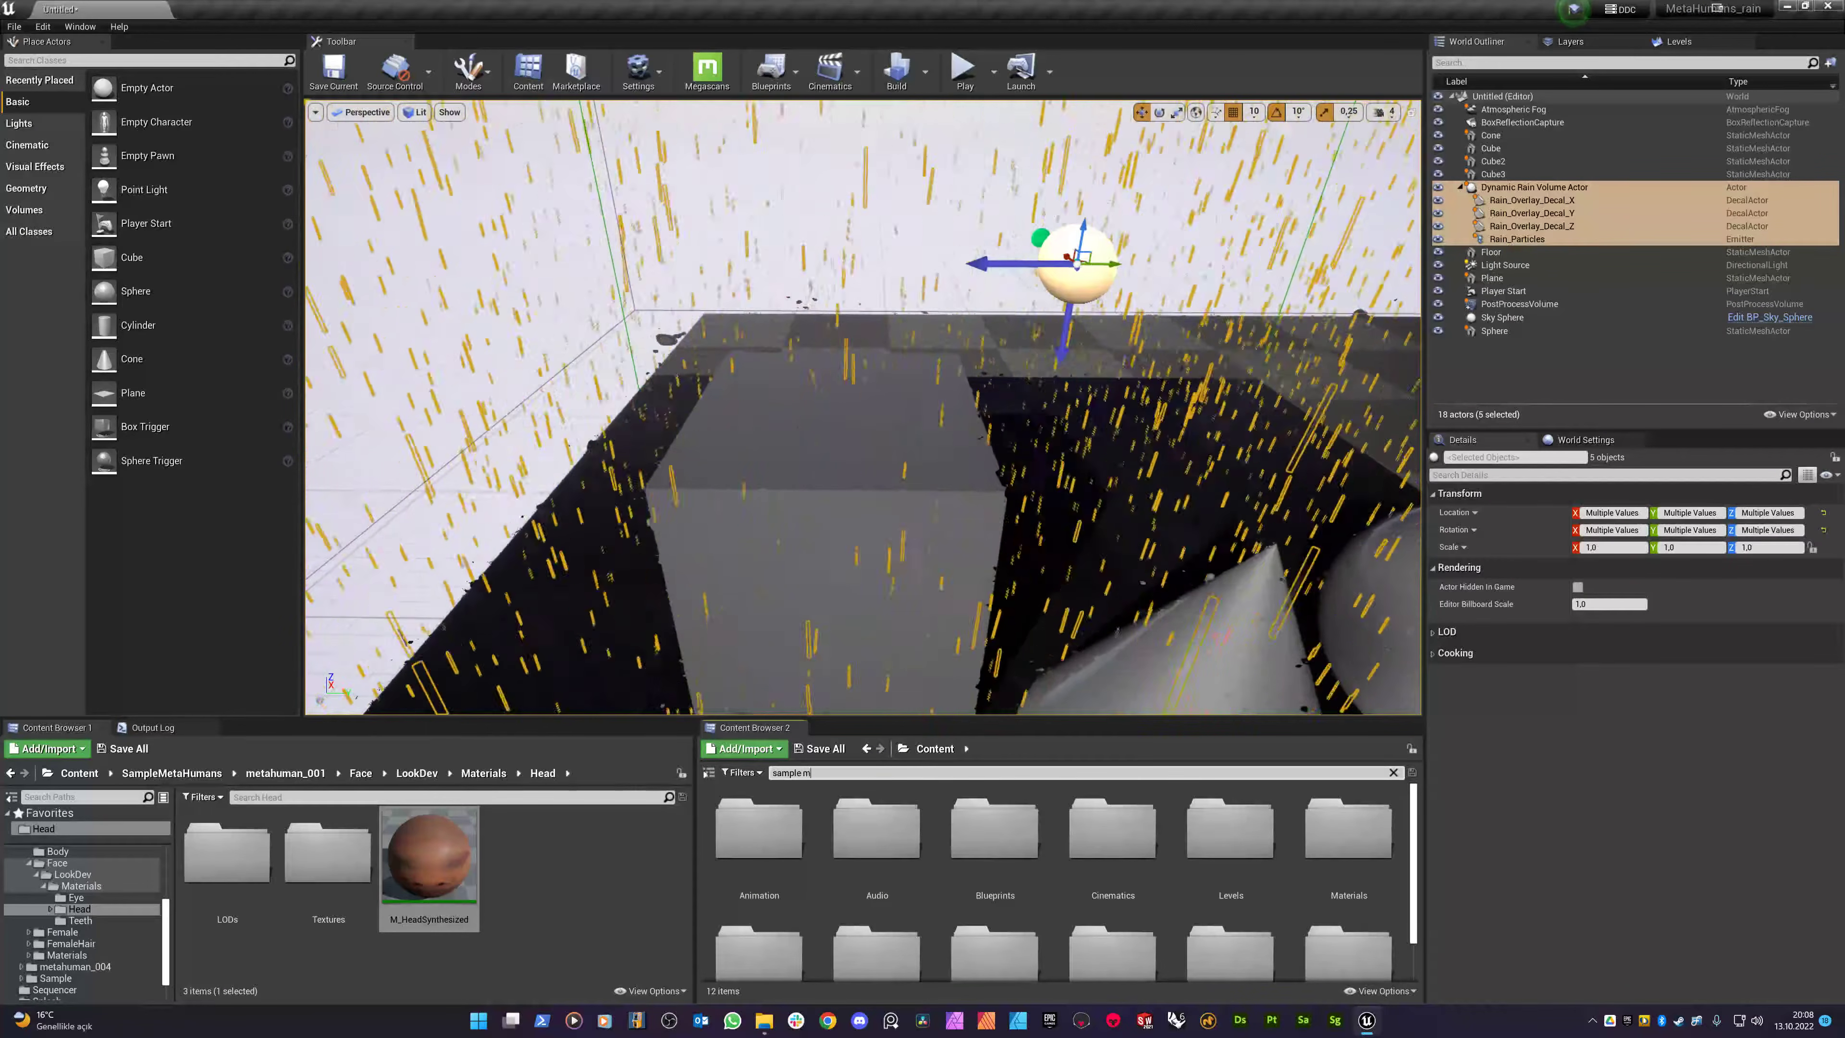
{"action": "key", "text": "BackSpace"}
{"action": "key", "text": "BackSpace"}
{"action": "type", "text": "m"}
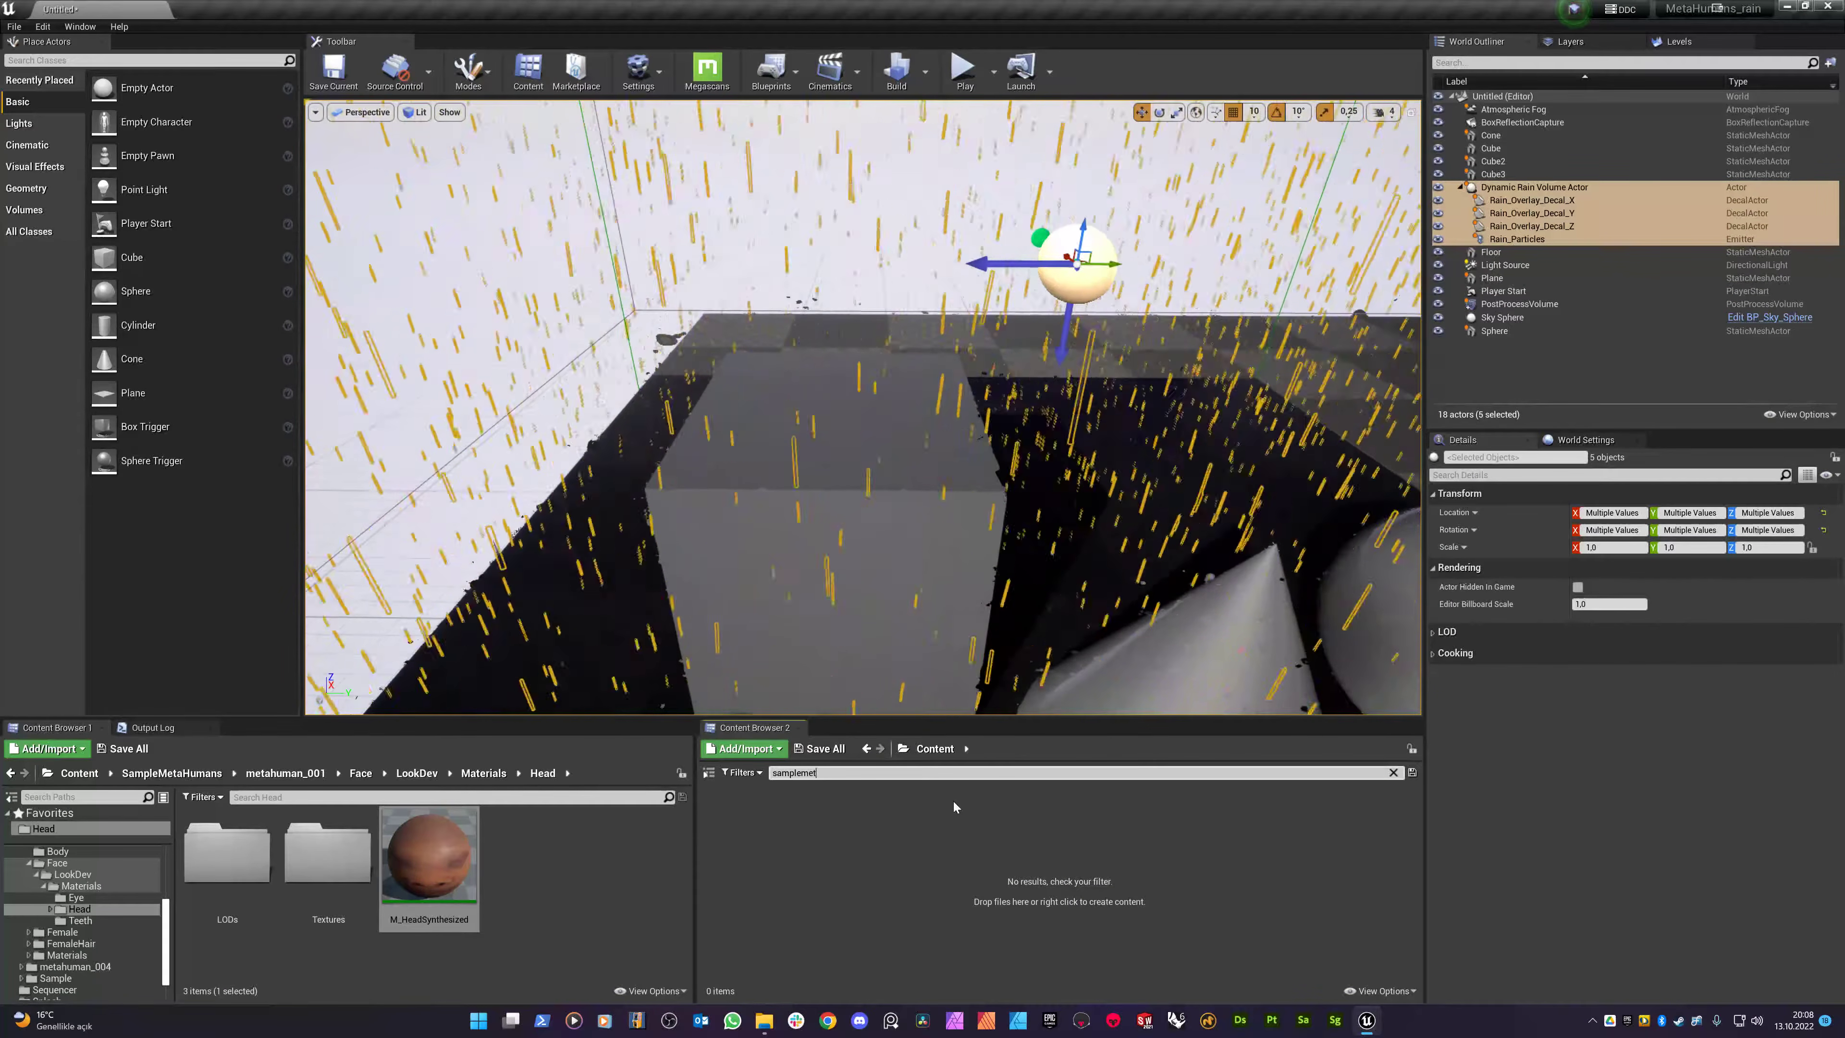
{"action": "key", "text": "BackSpace"}
{"action": "key", "text": "BackSpace"}
{"action": "key", "text": "BackSpace"}
{"action": "key", "text": "BackSpace"}
- Open the MetaHumanSample level, discarding the untitled test level without saving
{"action": "left_click", "coordinate": [1236, 845]}
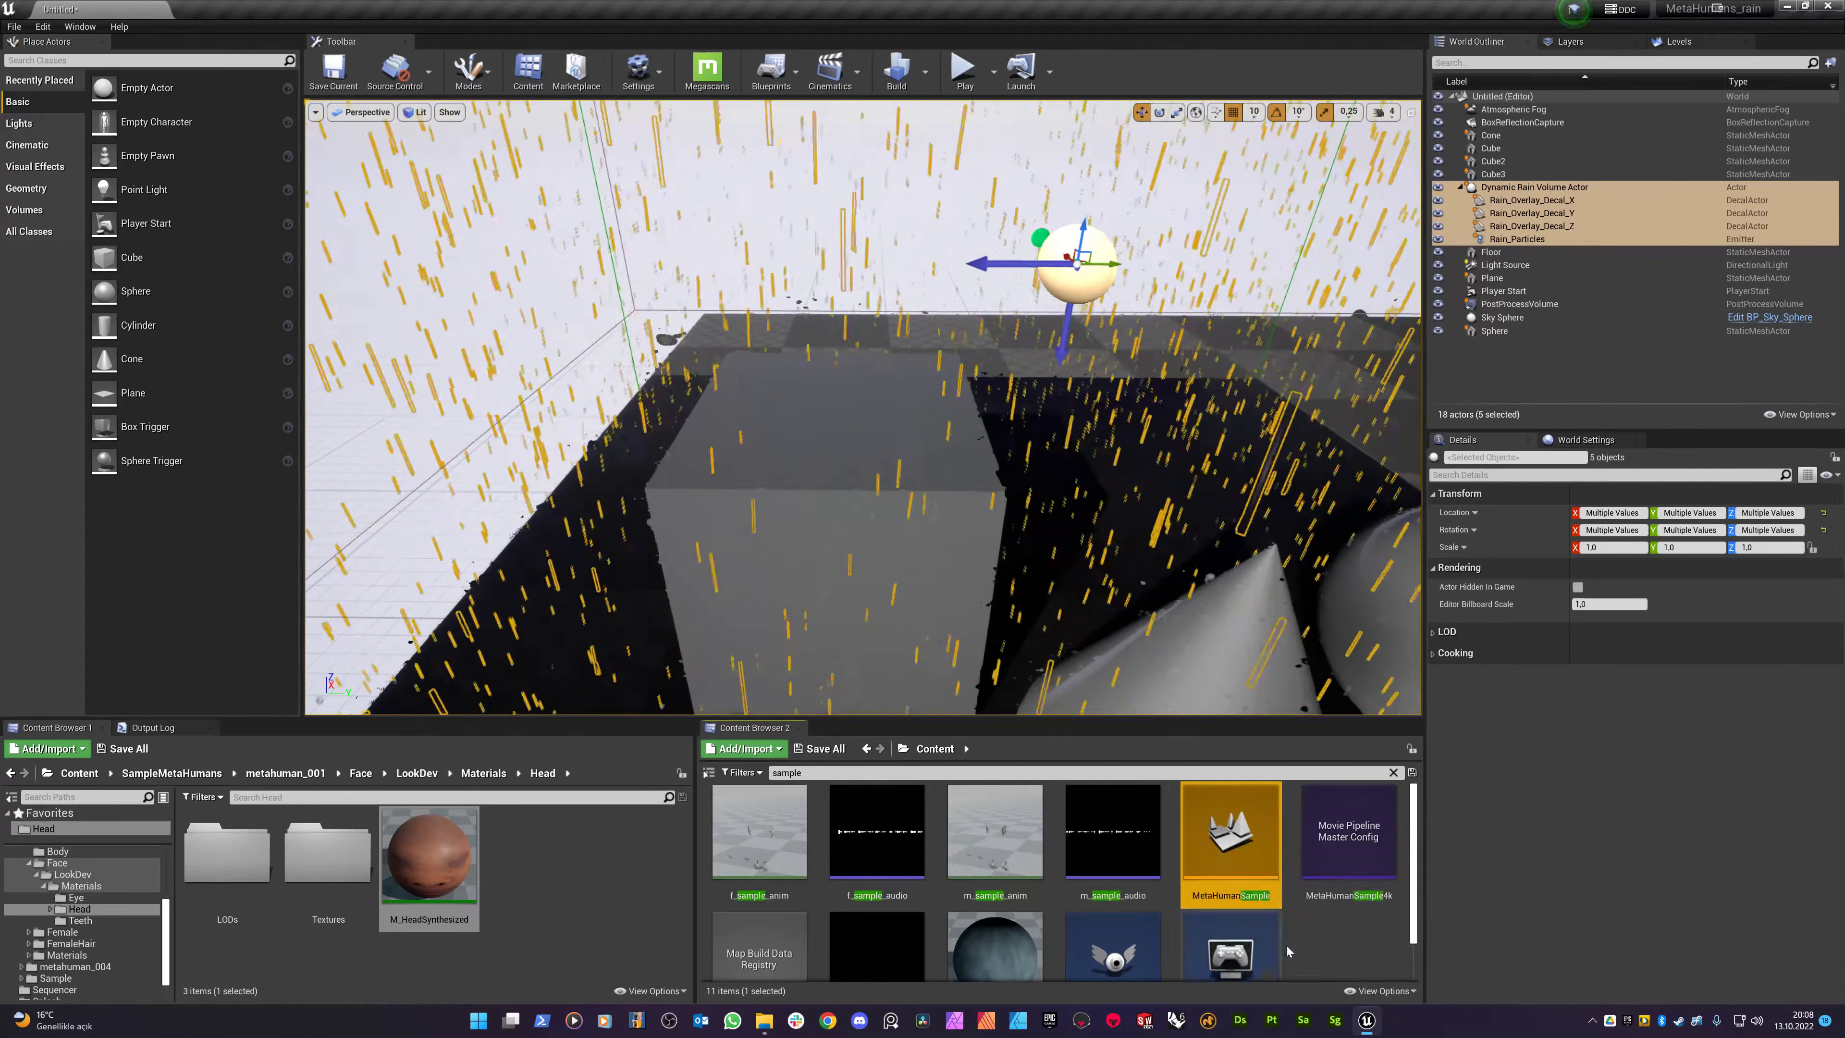
{"action": "double_click", "coordinate": [1236, 845]}
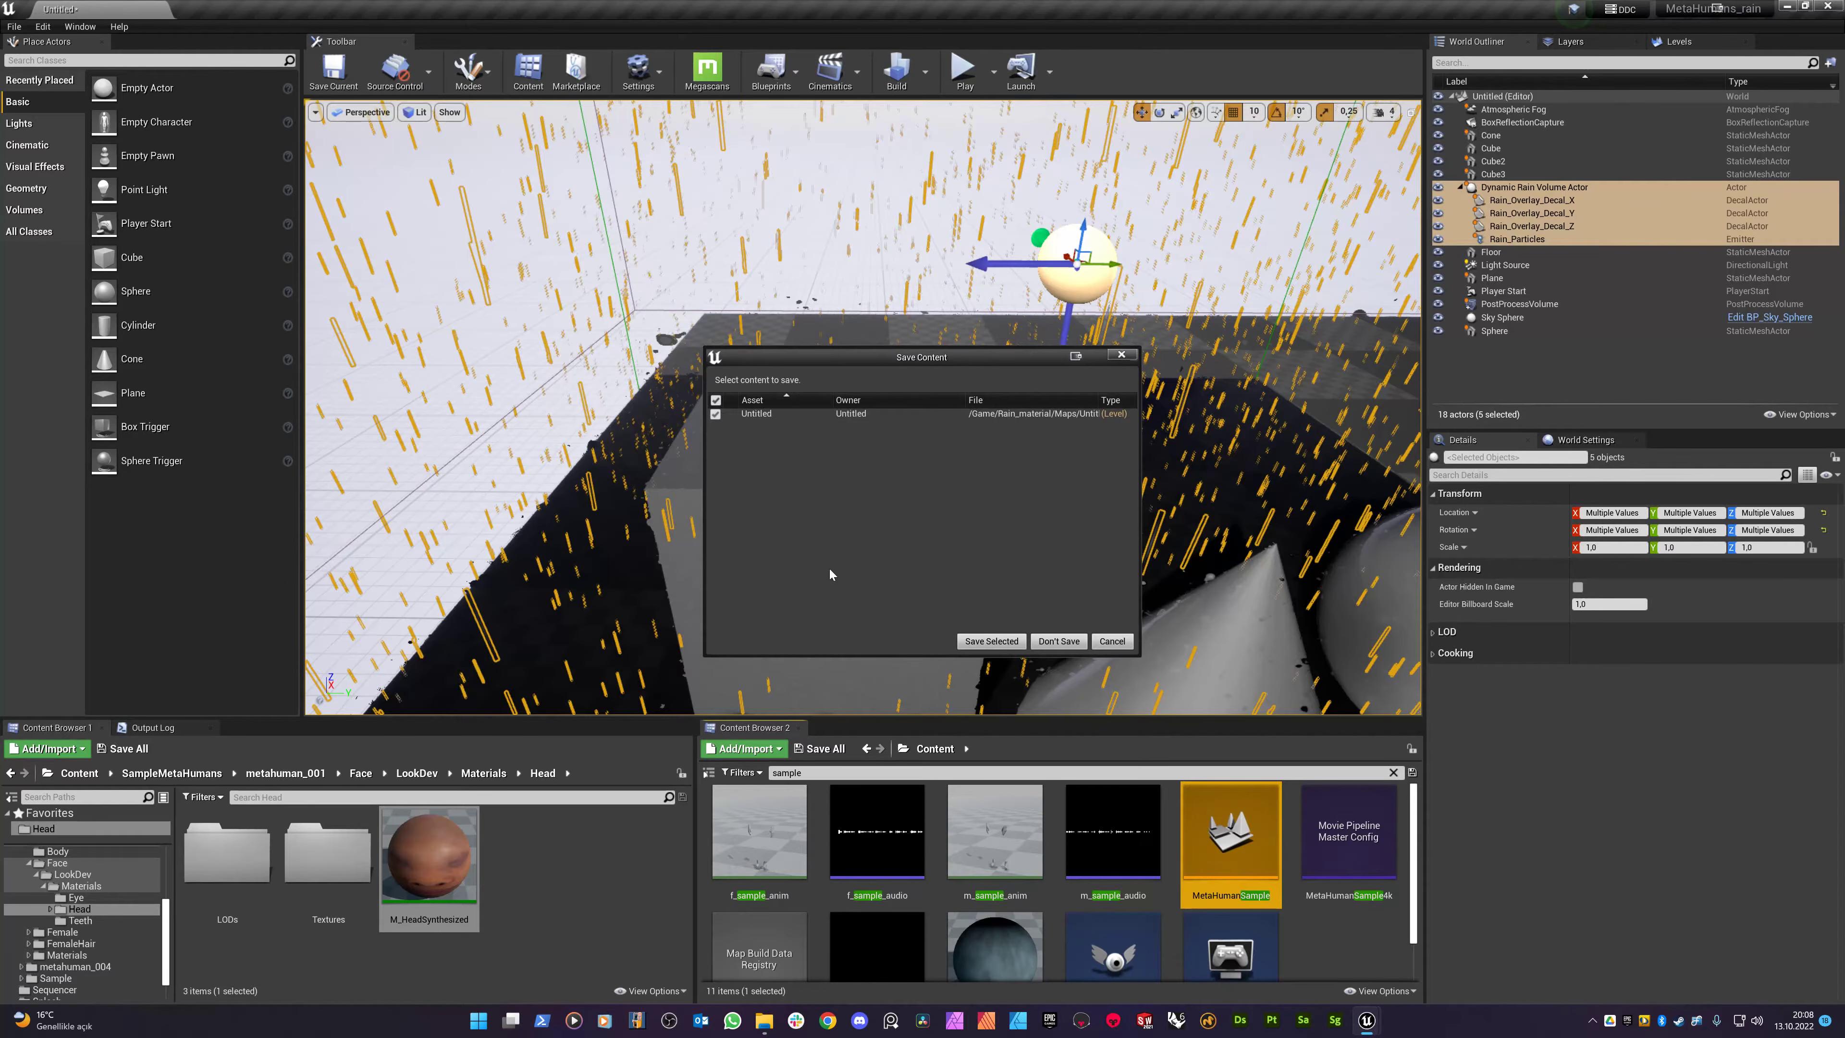
{"action": "left_click", "coordinate": [1055, 641]}
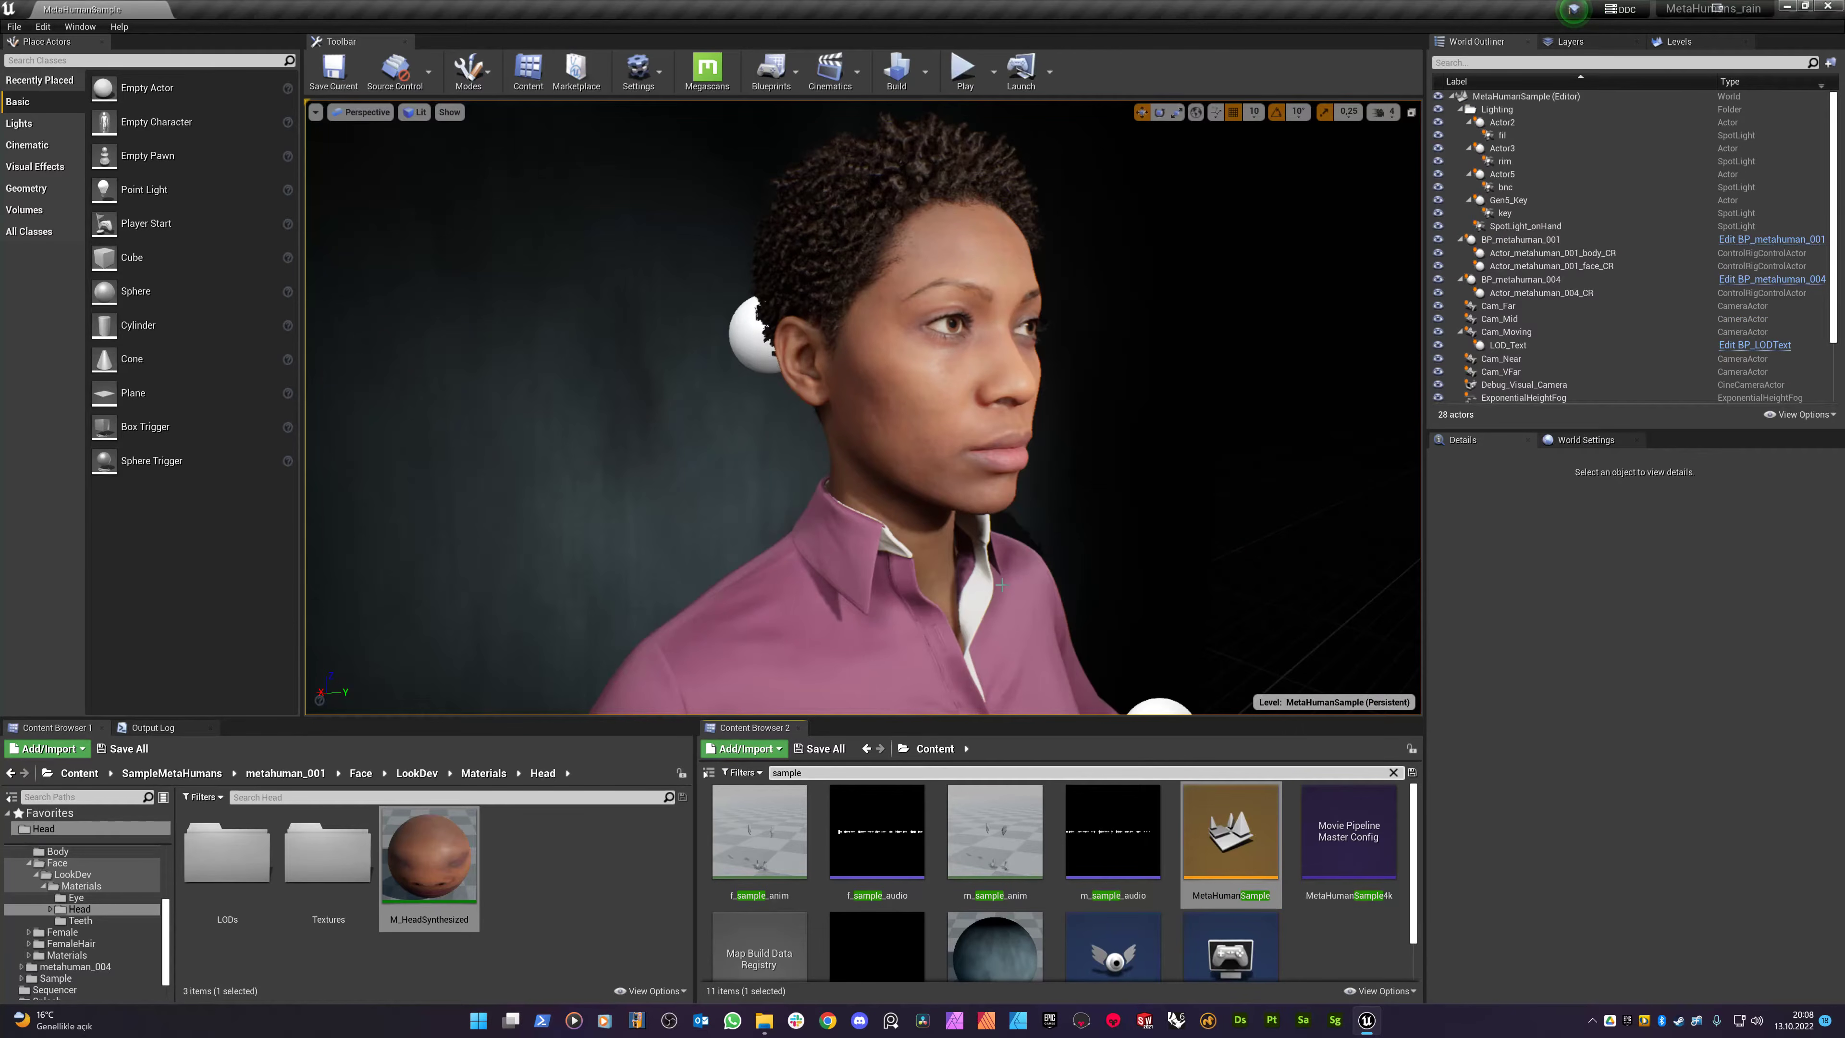
- Paste the copied rain volume and its four children under the MetaHumanSample level root
{"action": "key", "text": "s"}
{"action": "right_click_drag", "start_coordinate": [905, 473], "coordinate": [908, 426]}
{"action": "key", "text": "w"}
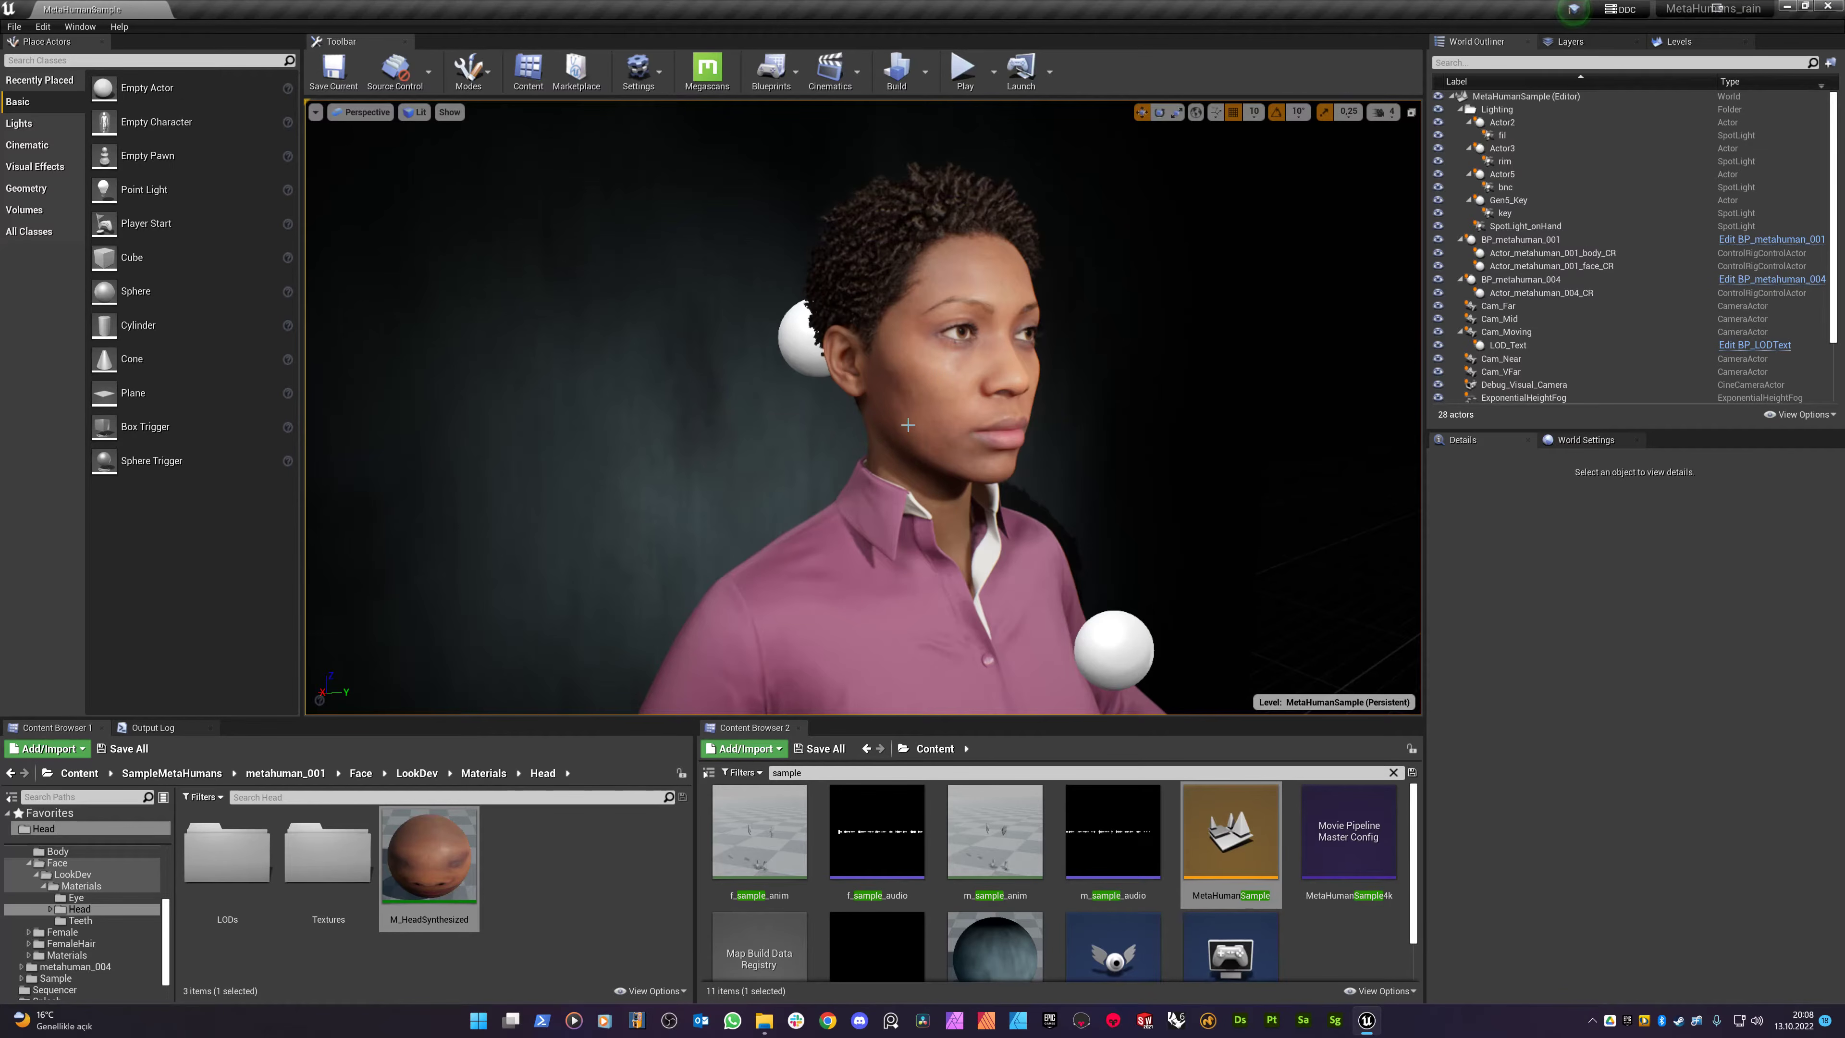
{"action": "left_click", "coordinate": [1509, 95]}
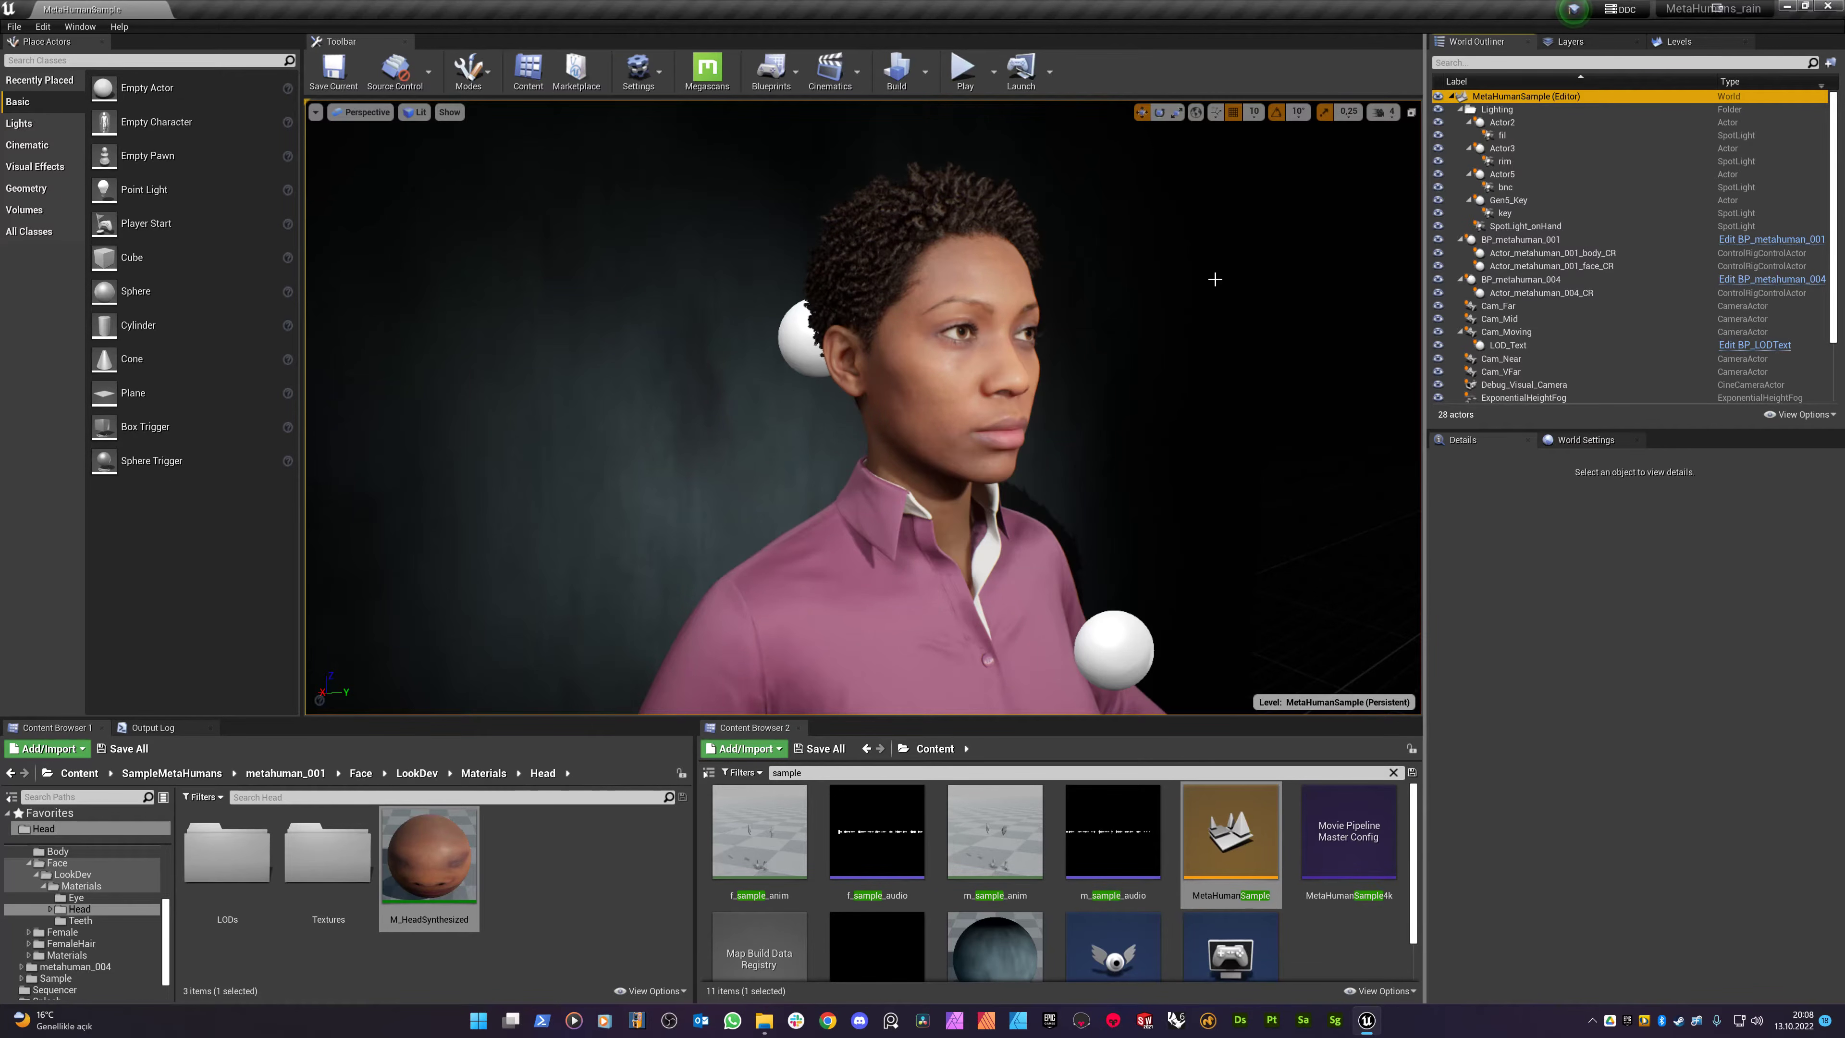
{"action": "key", "text": "ctrl+v"}
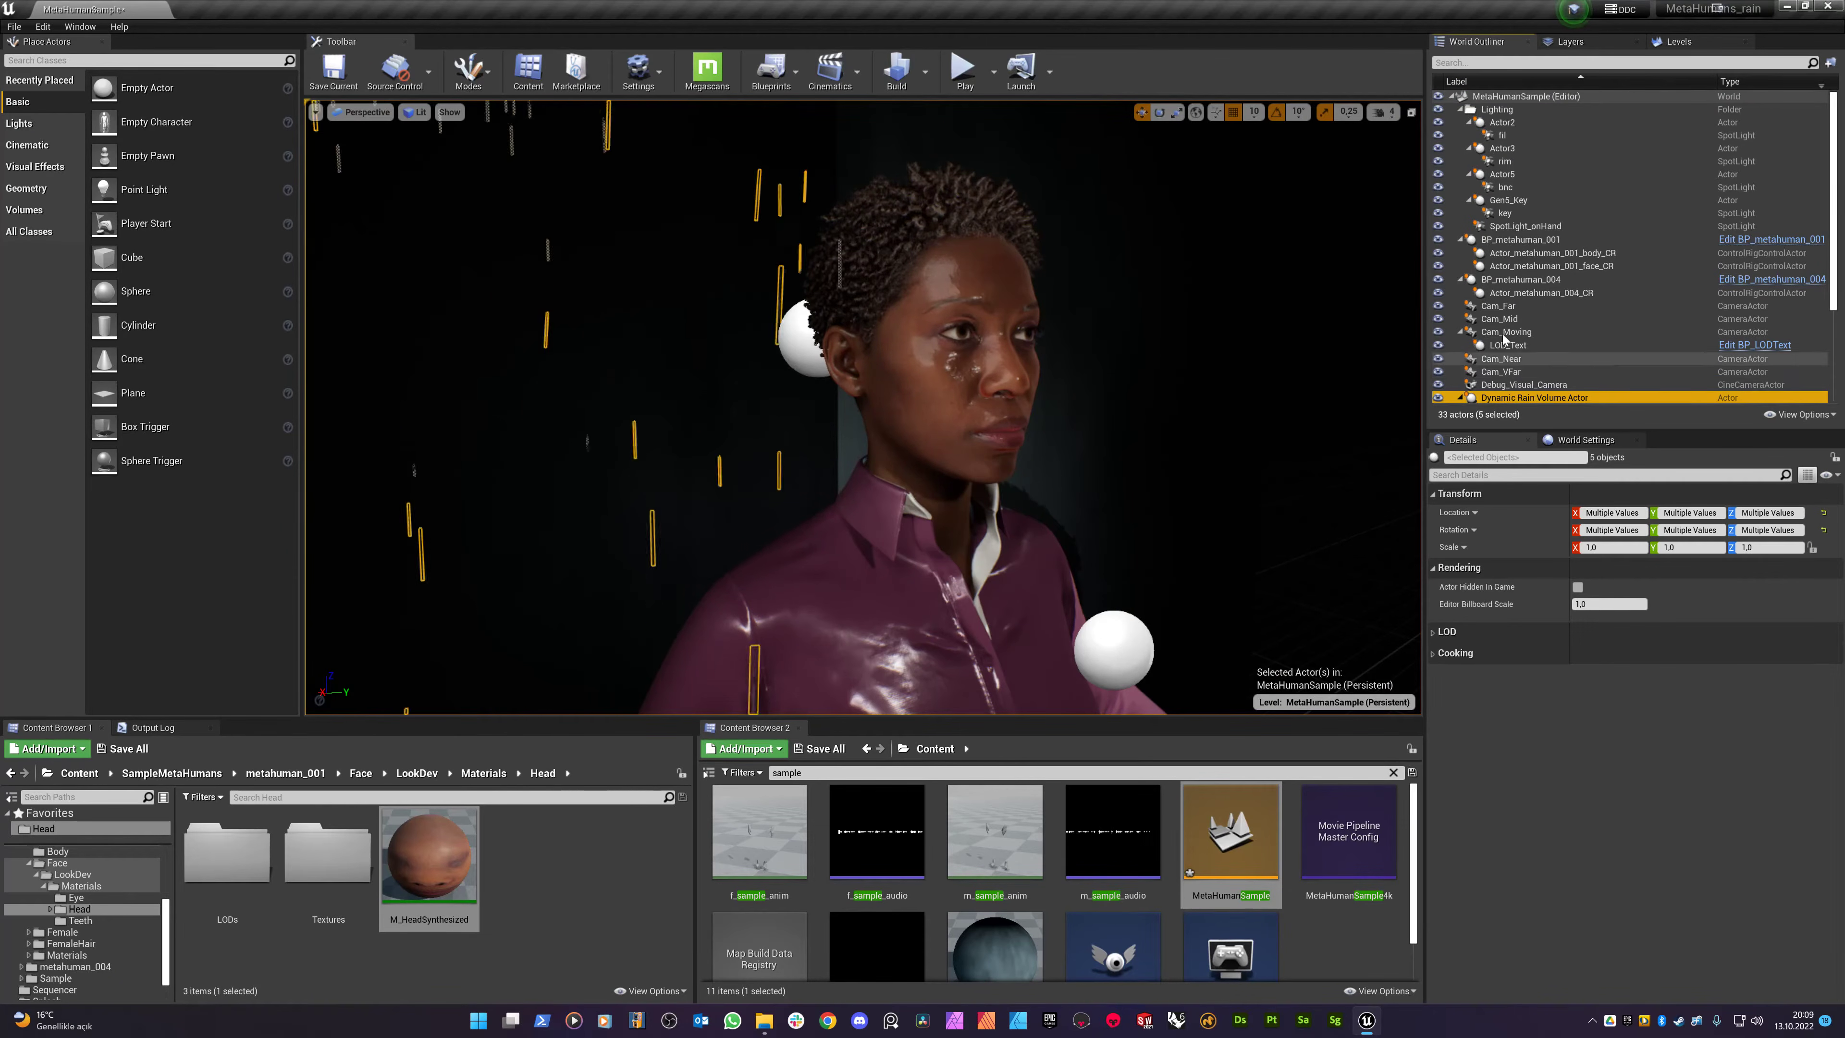
- Zoom out, turn the view and back away from the MetaHuman character
{"action": "scroll", "coordinate": [1503, 354], "scroll_direction": "down", "scroll_amount": 2}
{"action": "scroll", "coordinate": [1503, 354], "scroll_direction": "down", "scroll_amount": 2}
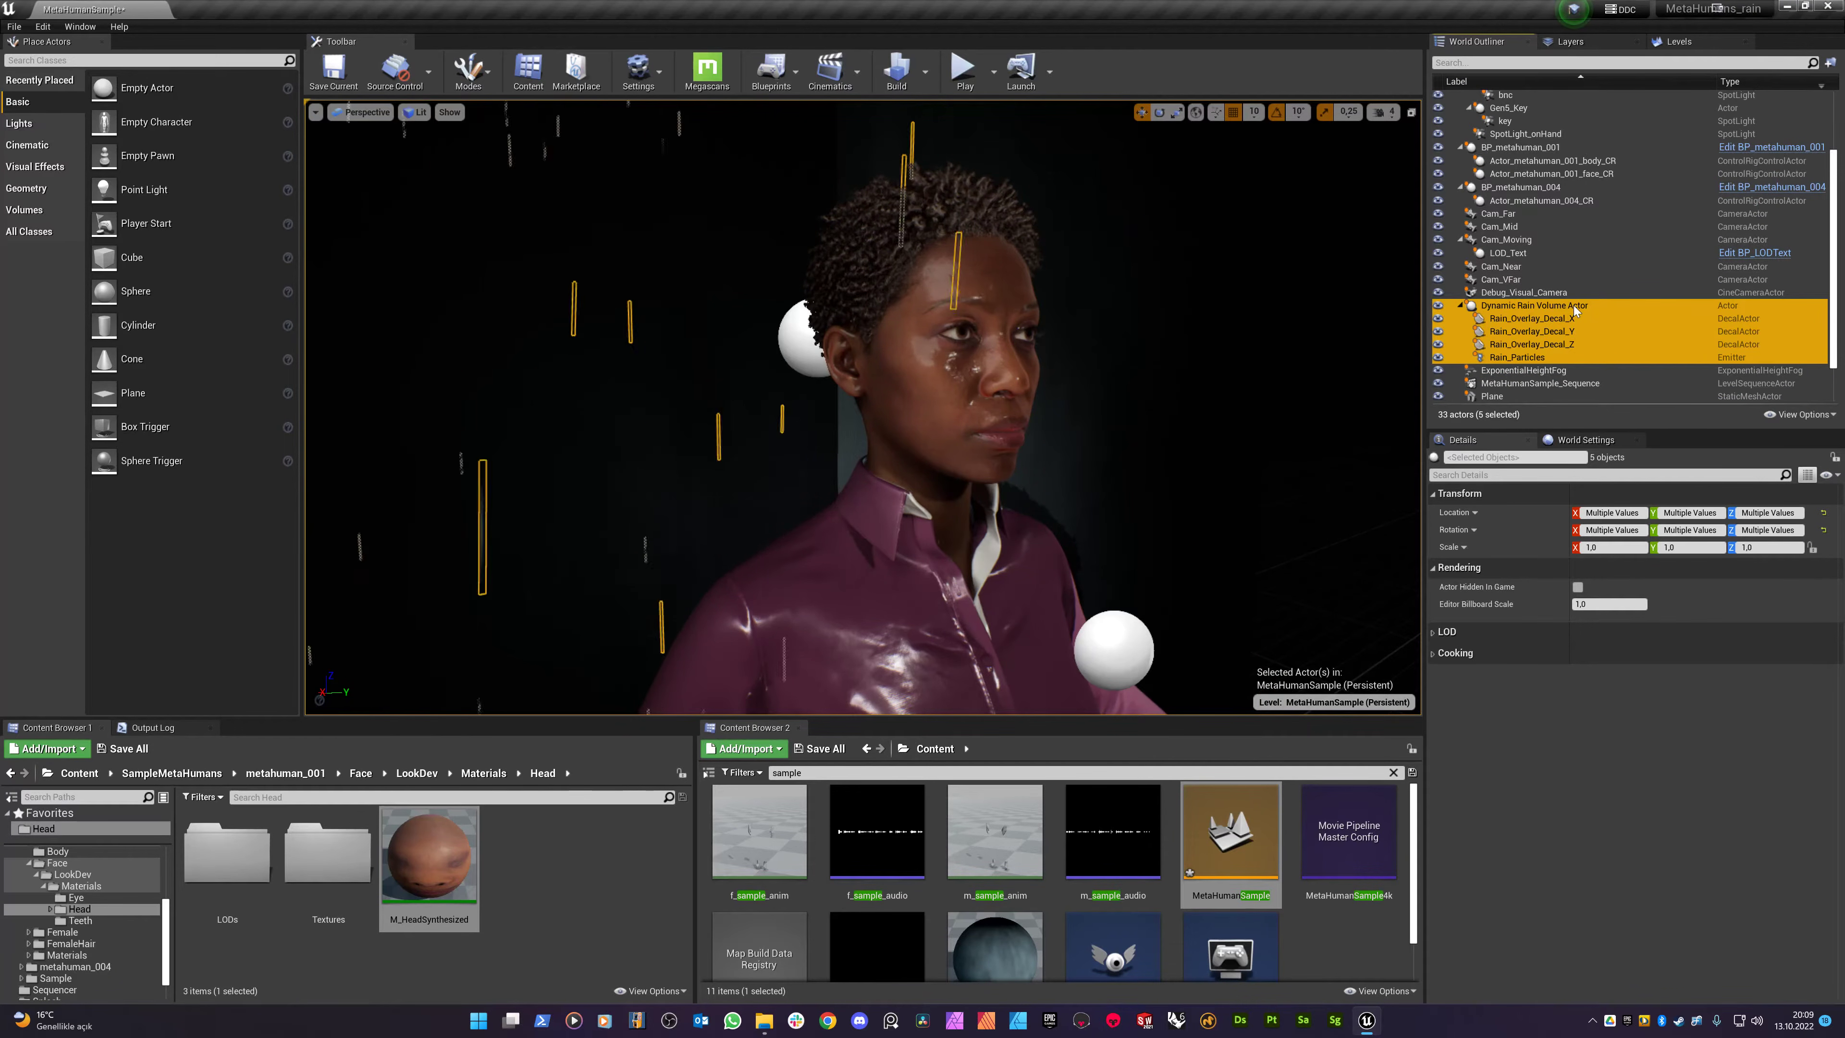
{"action": "right_click_drag", "start_coordinate": [1031, 407], "coordinate": [817, 473]}
{"action": "key", "text": "s"}
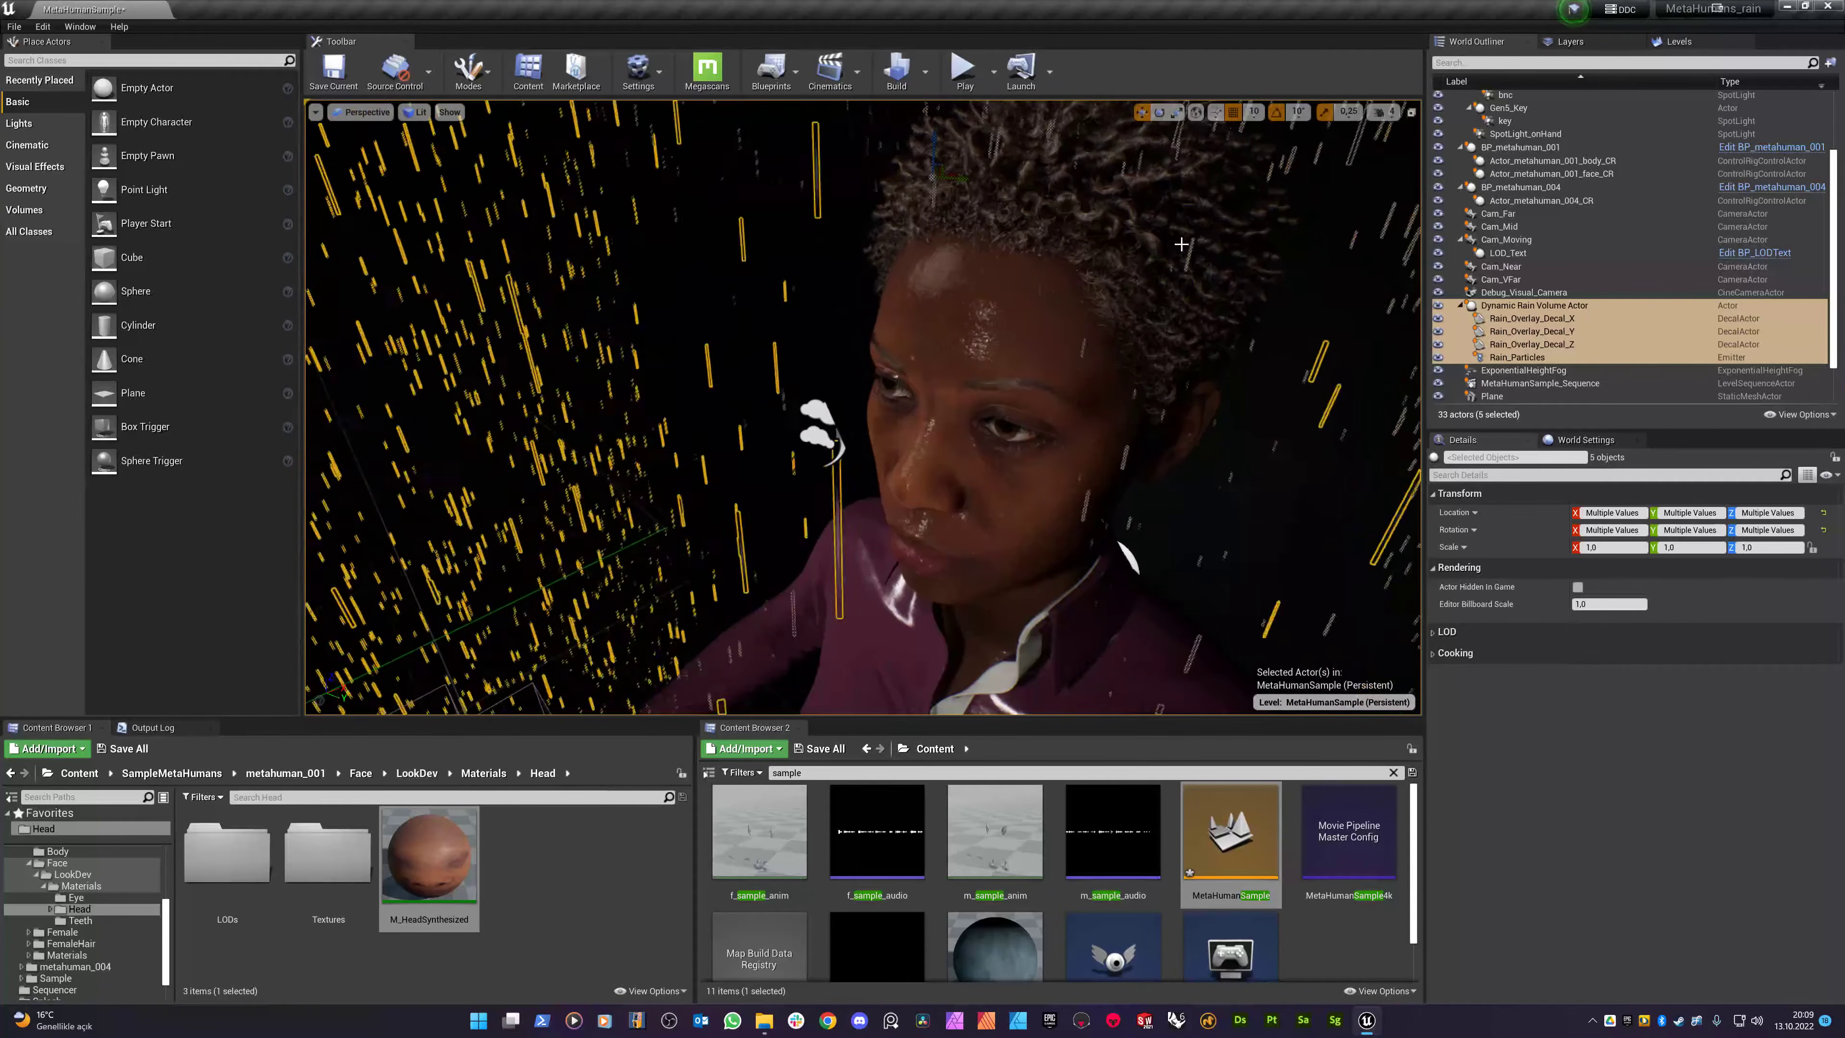
- Adjust camera speed and fly close to the MetaHuman's wet face, shoulder, collar and neck
{"action": "left_click", "coordinate": [1378, 112]}
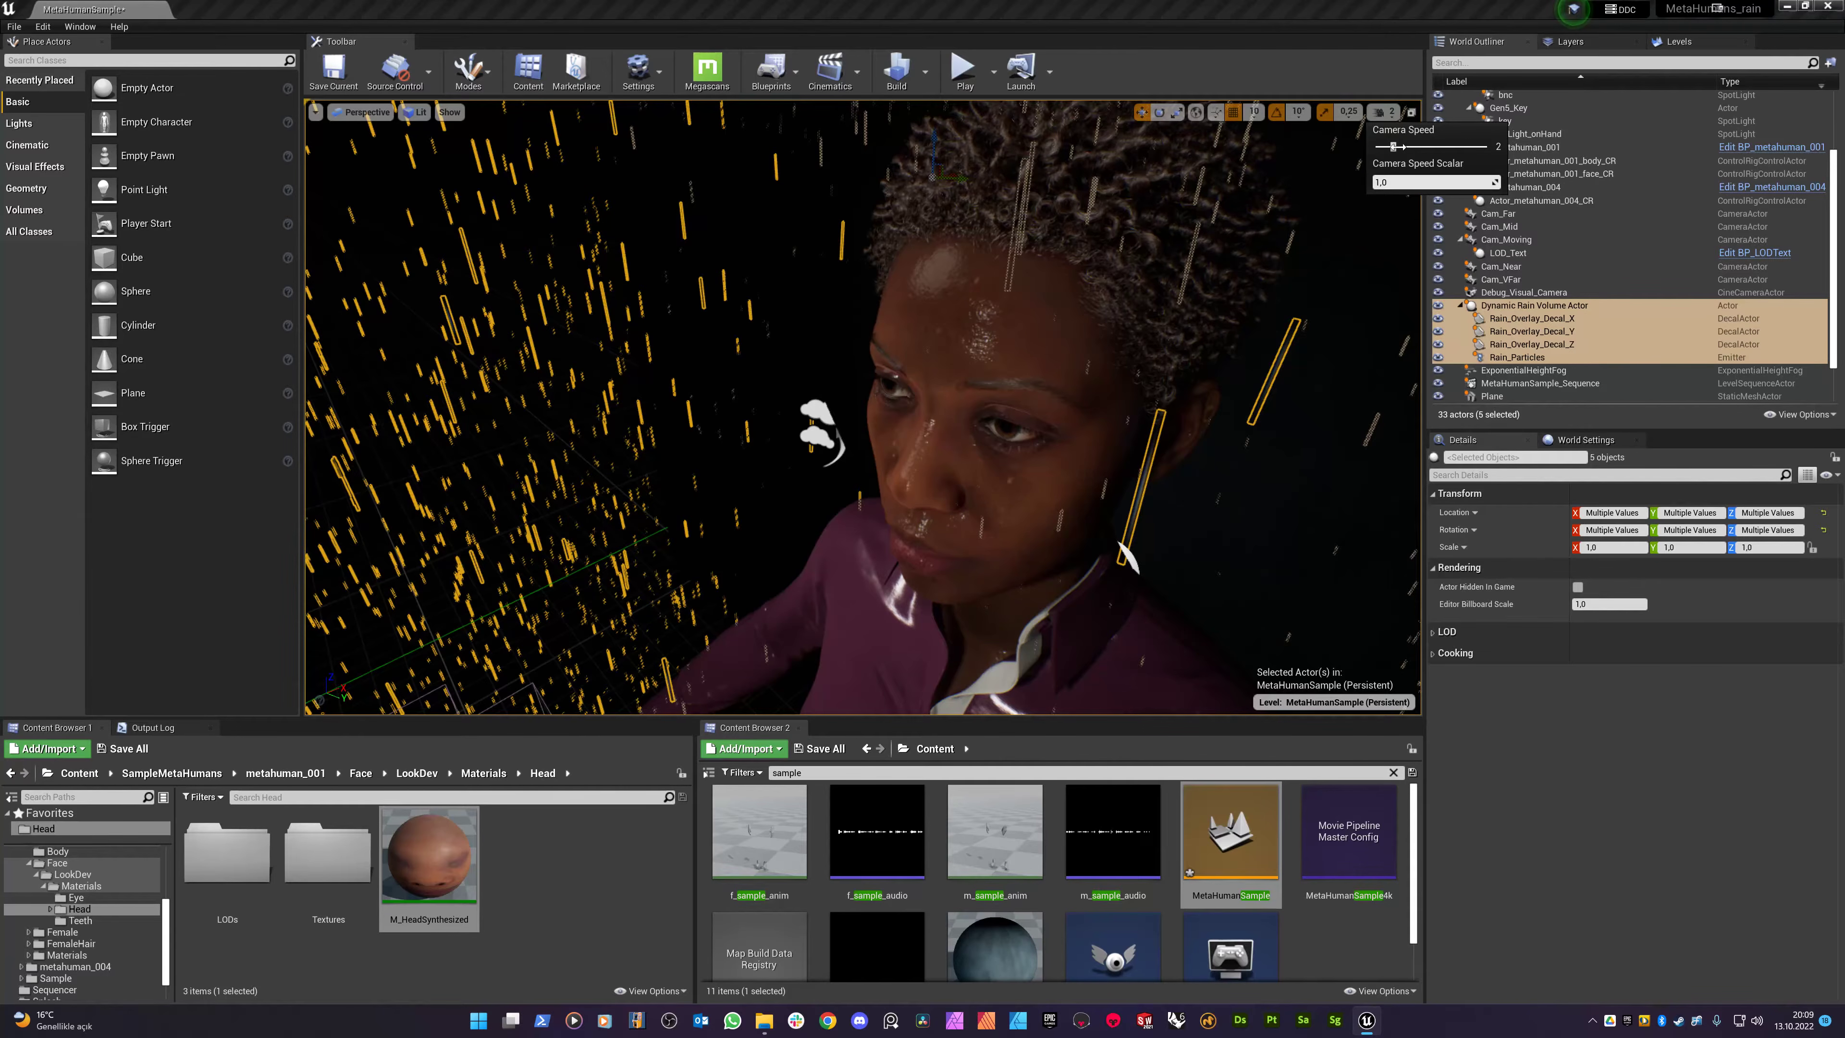
{"action": "left_click", "coordinate": [985, 408]}
{"action": "key", "text": "a"}
{"action": "right_click_drag", "start_coordinate": [985, 408], "coordinate": [1246, 392]}
{"action": "key", "text": "w"}
{"action": "key", "text": "s"}
{"action": "right_click_drag", "start_coordinate": [855, 411], "coordinate": [821, 365]}
{"action": "key", "text": "w"}
{"action": "key", "text": "w"}
{"action": "key", "text": "s"}
{"action": "key", "text": "a"}
{"action": "left_click_drag", "start_coordinate": [1119, 477], "coordinate": [1125, 525]}
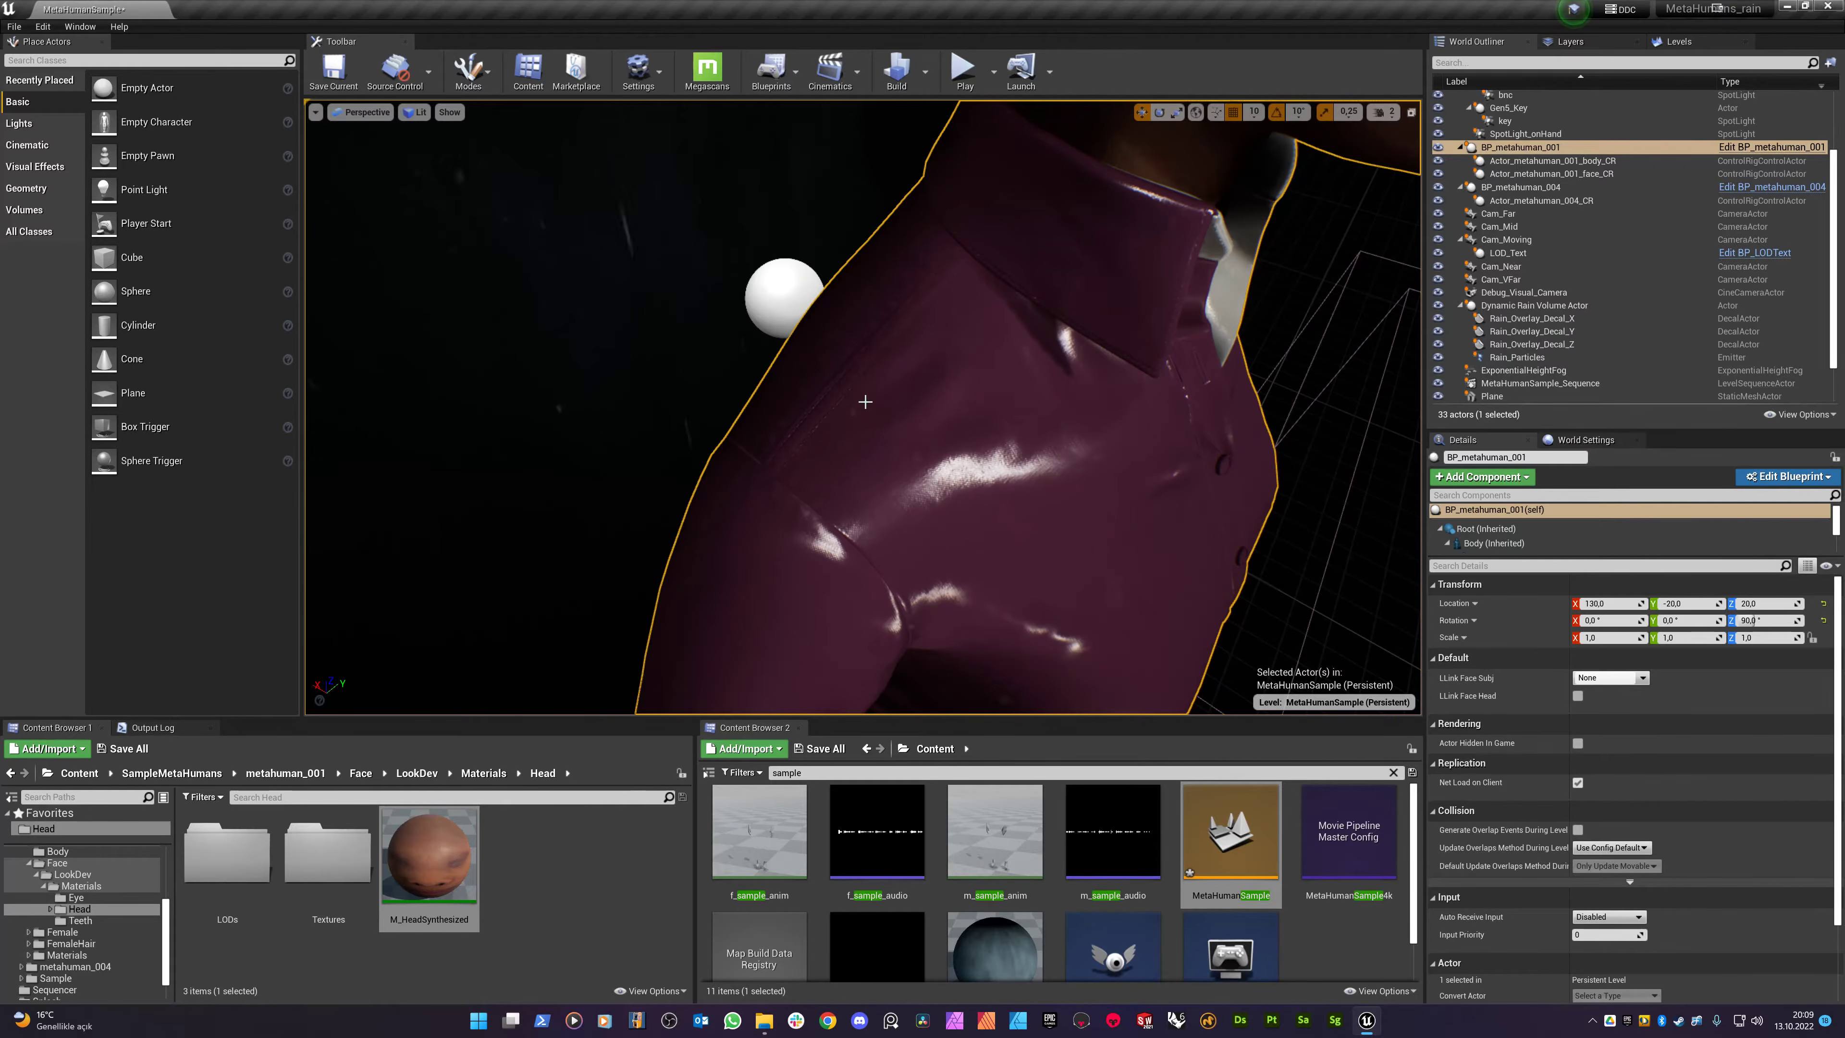
{"action": "right_click_drag", "start_coordinate": [861, 409], "coordinate": [913, 329]}
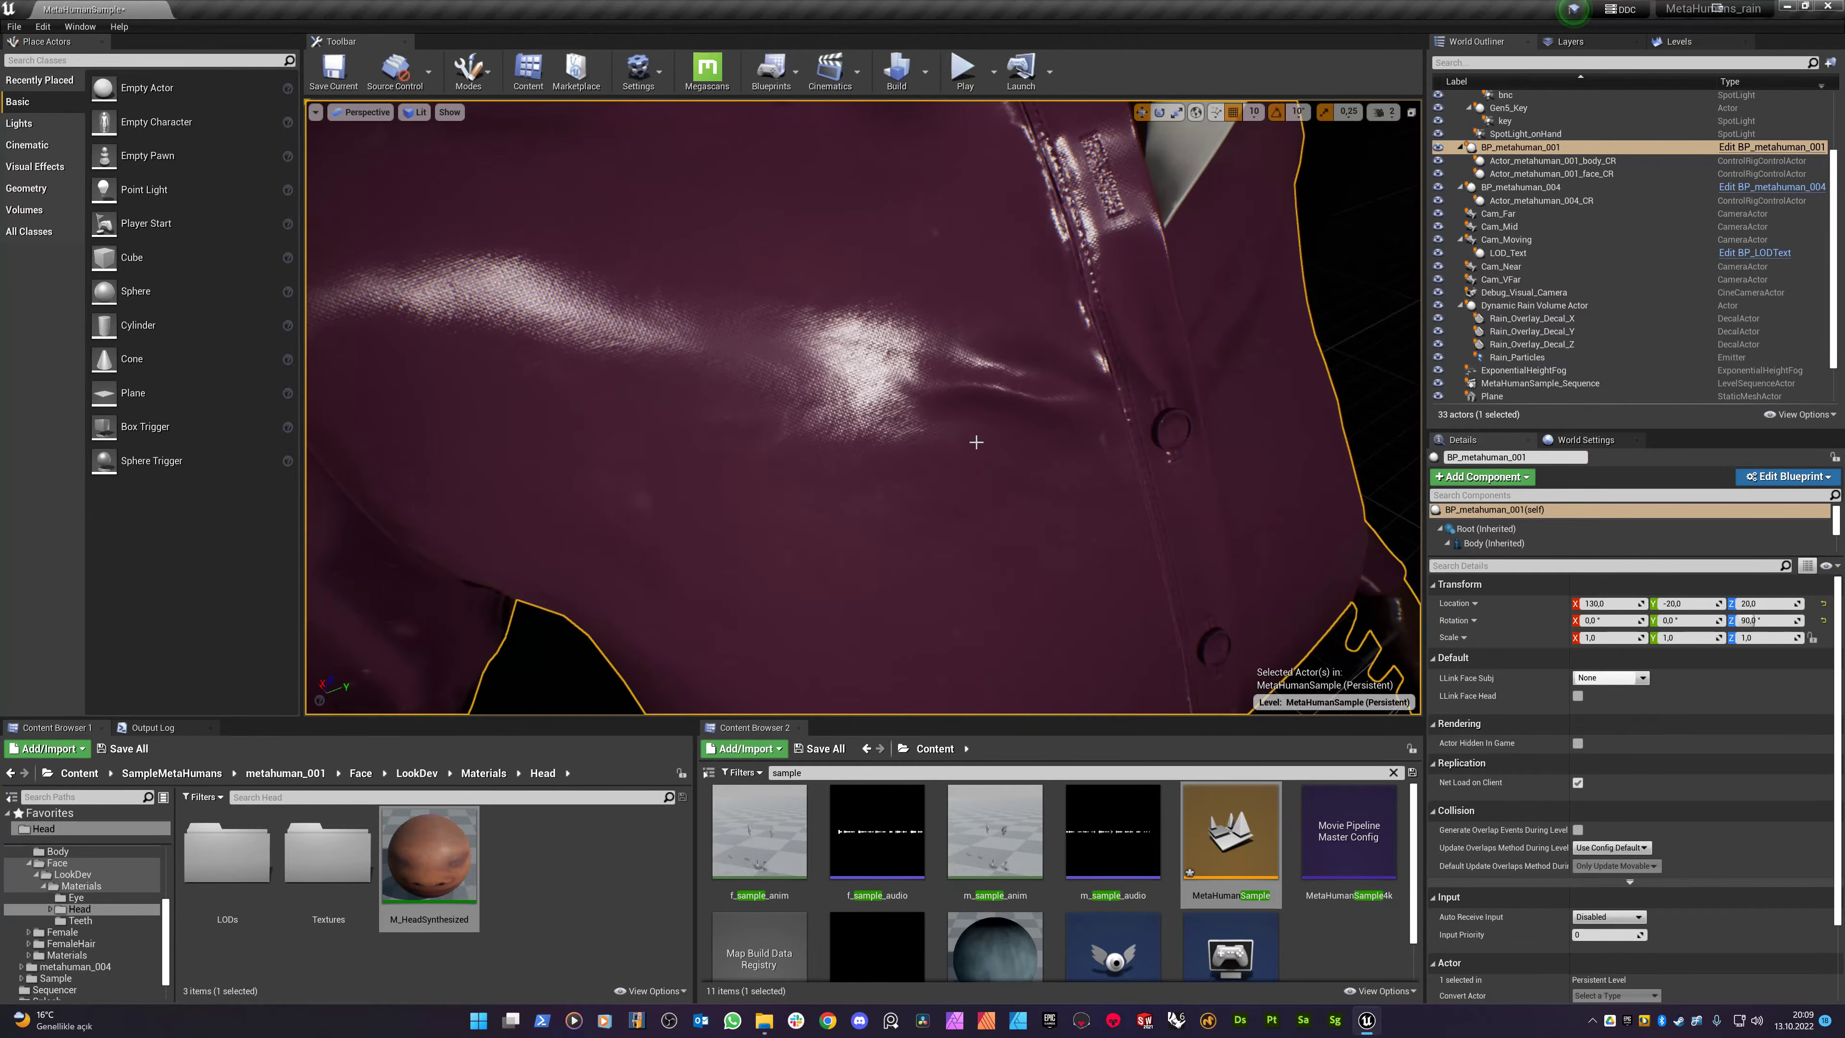
{"action": "right_click_drag", "start_coordinate": [976, 442], "coordinate": [918, 325]}
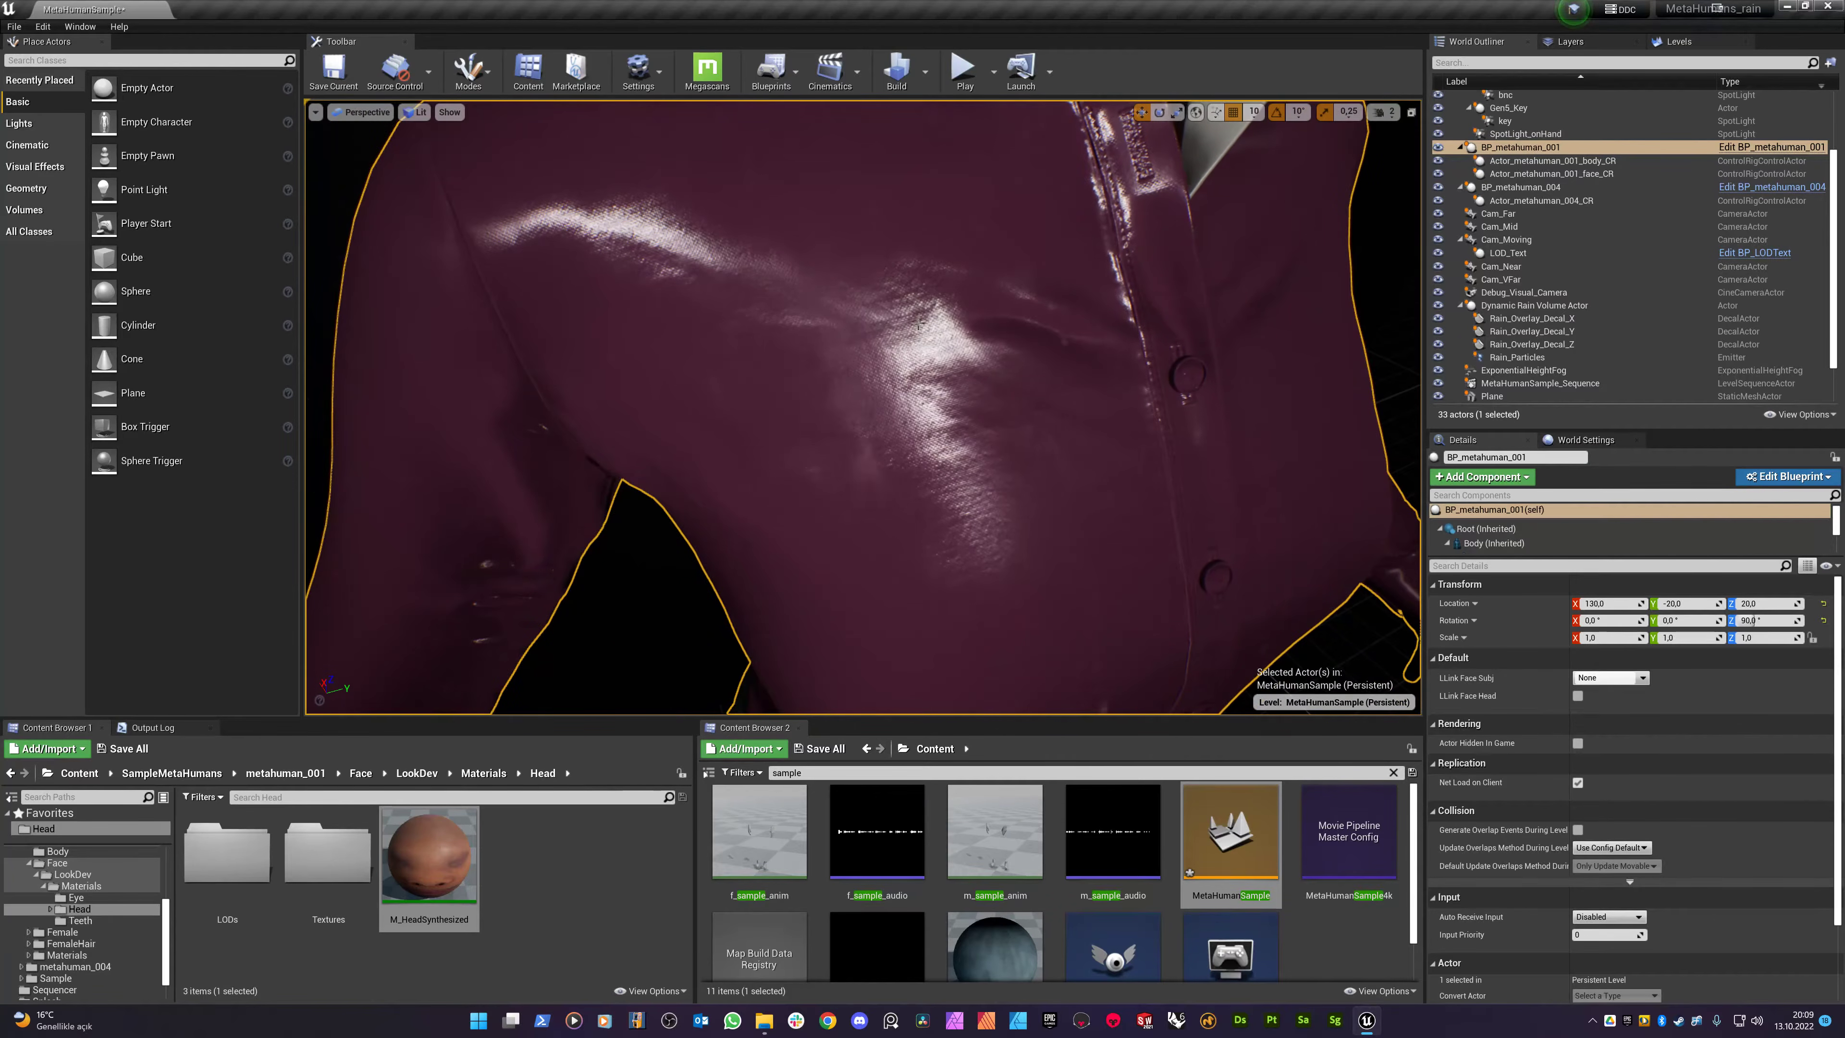
{"action": "left_click_drag", "start_coordinate": [1029, 391], "coordinate": [1034, 428], "text": "alt"}
{"action": "middle_click_drag", "start_coordinate": [1035, 428], "coordinate": [904, 611], "text": "alt"}
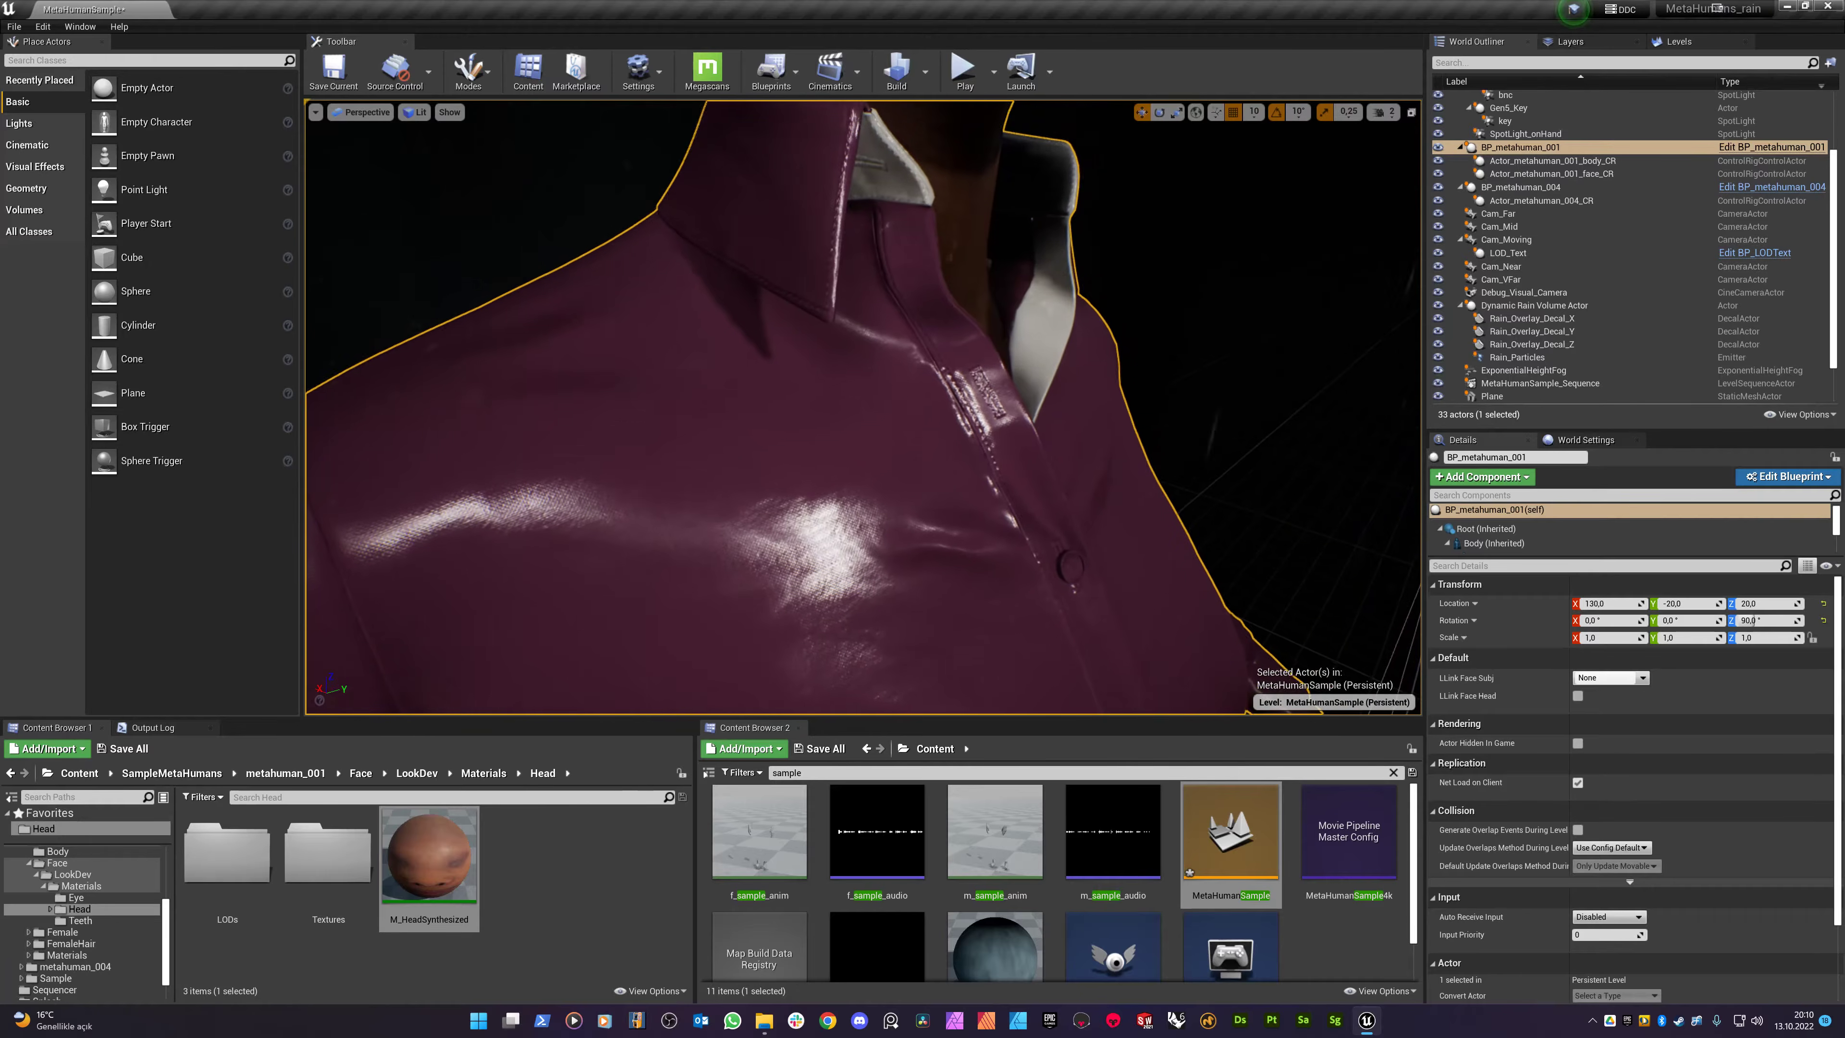
{"action": "left_click_drag", "start_coordinate": [904, 610], "coordinate": [955, 281], "text": "alt"}
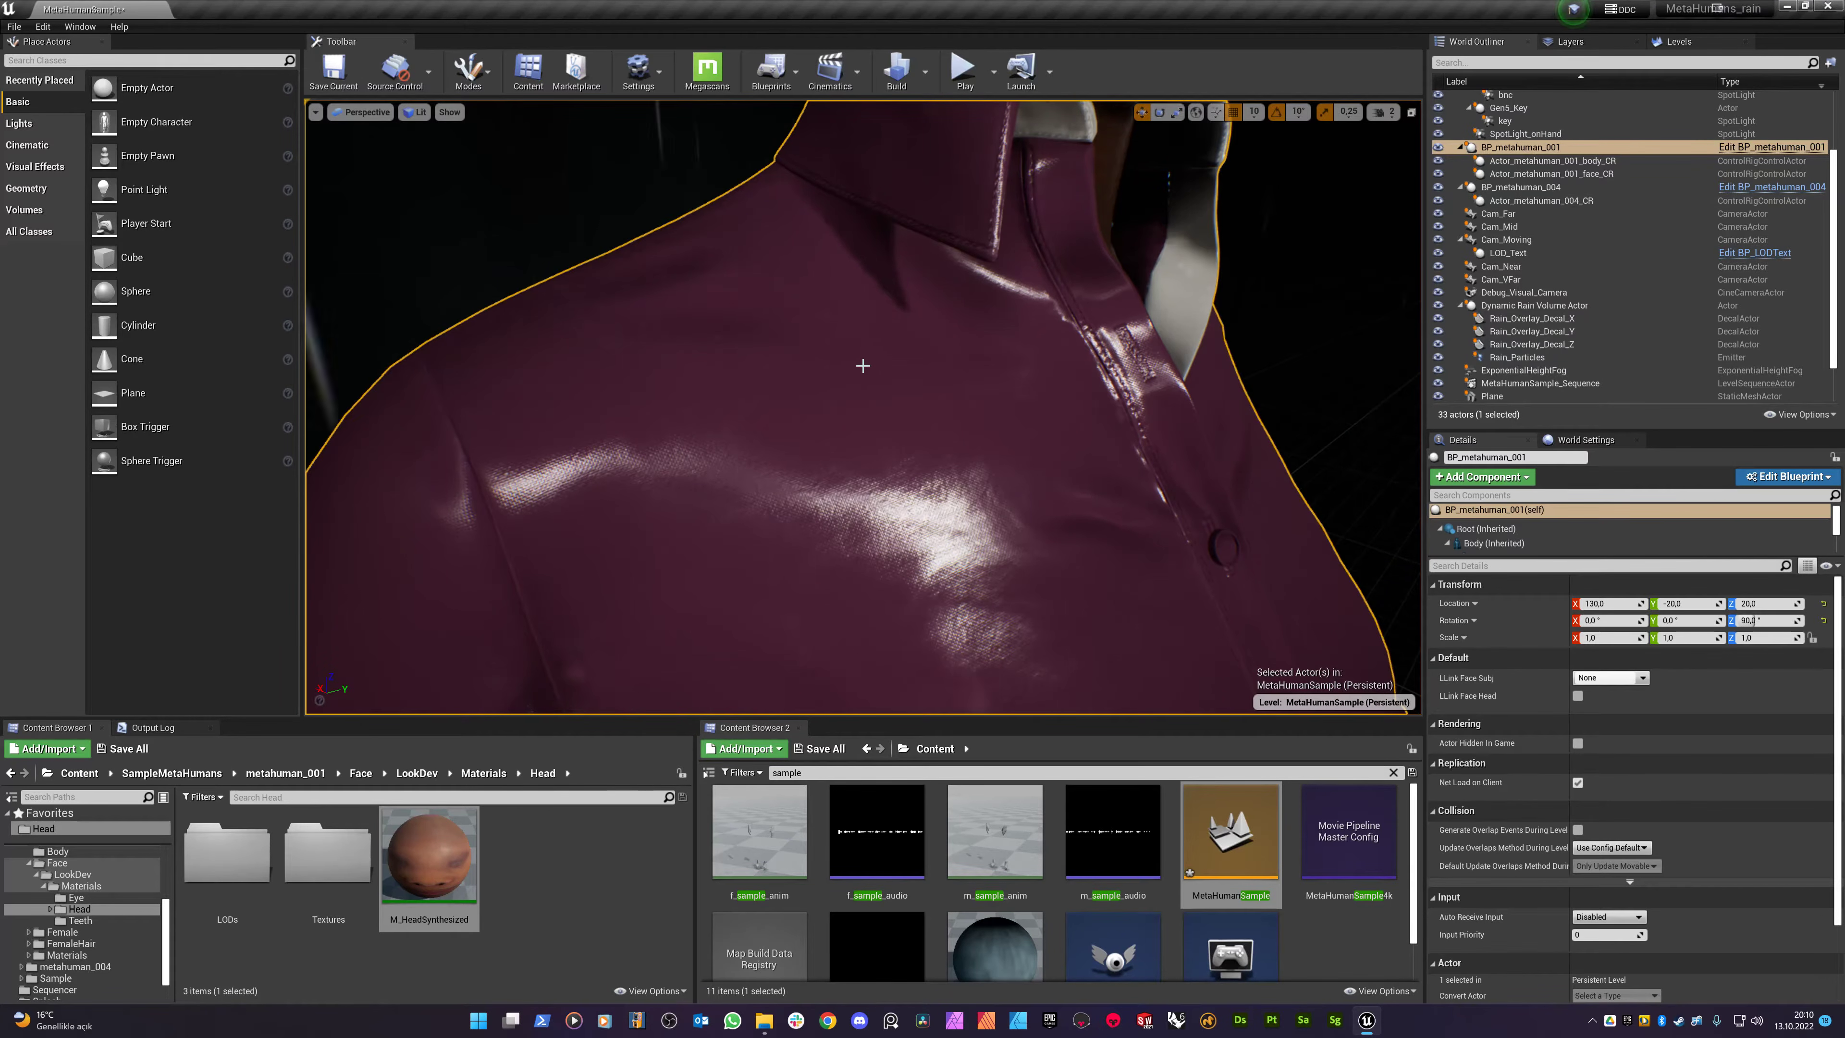
{"action": "scroll", "coordinate": [1527, 271], "scroll_direction": "down", "scroll_amount": 2}
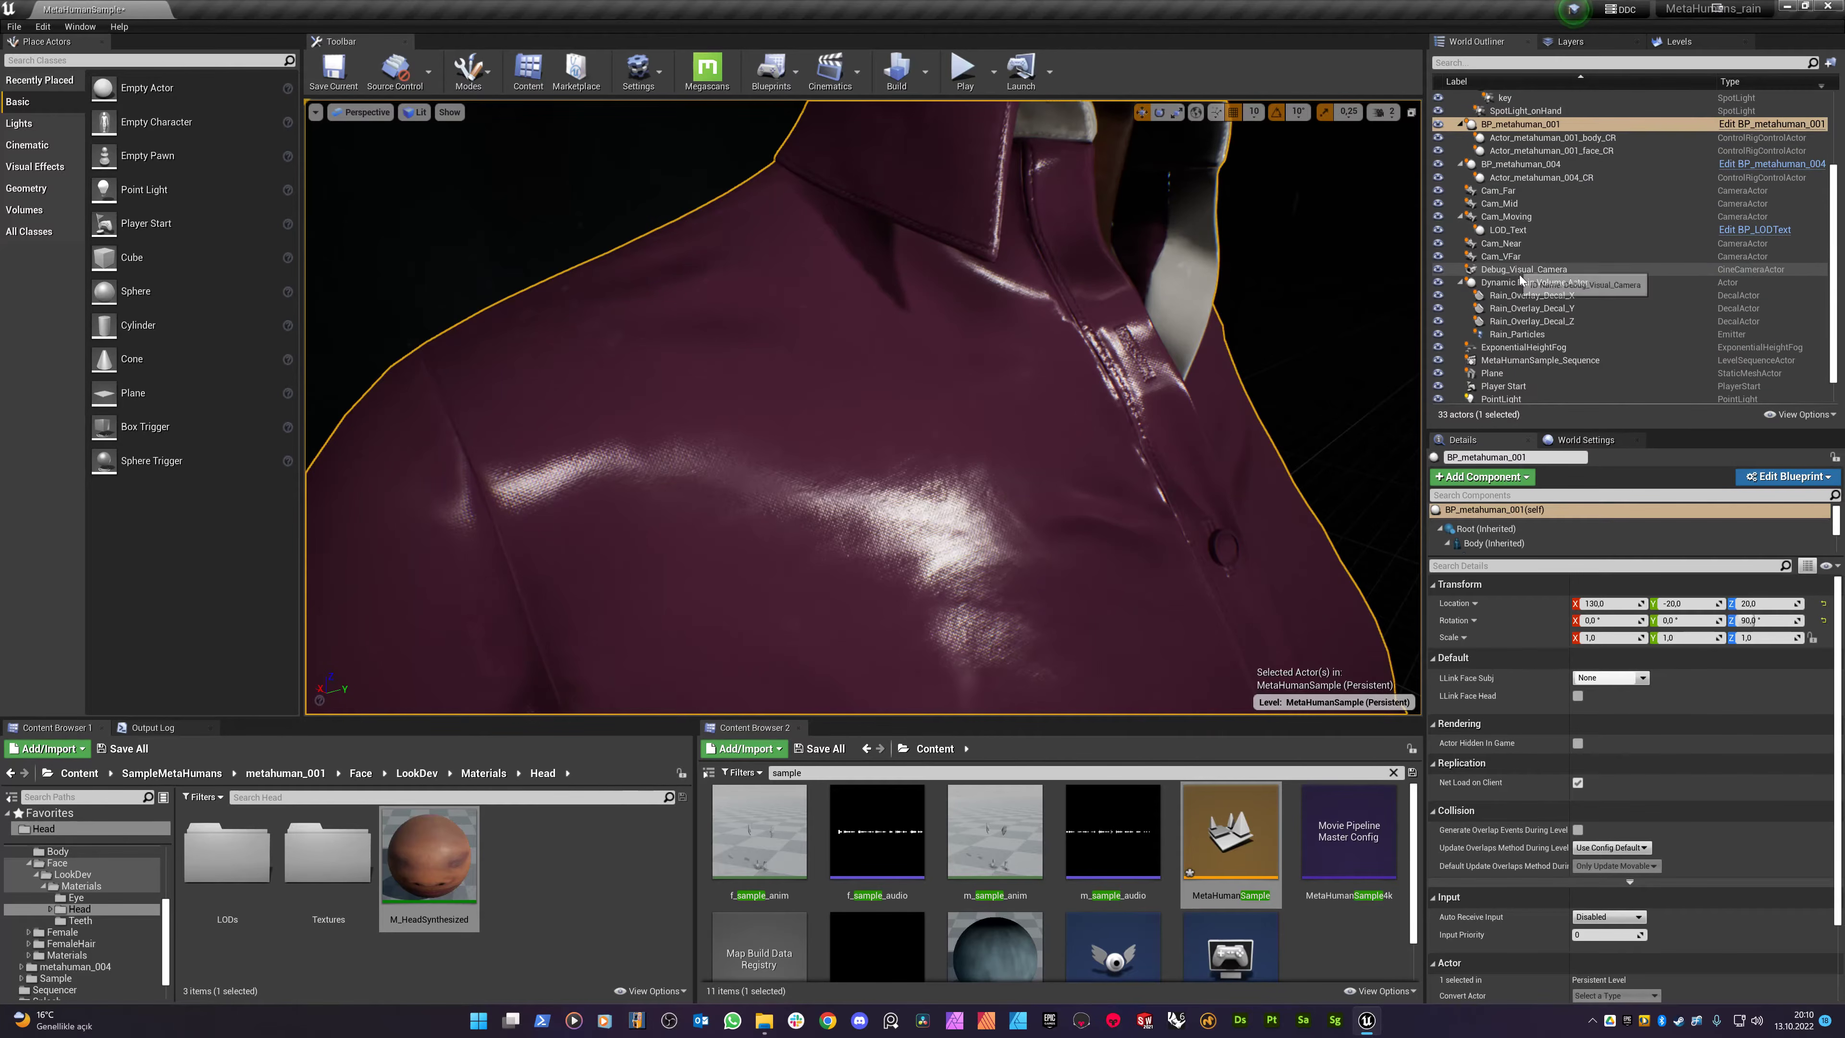
- After checking the X and Y decals, open Rain_Overlay_Decal_X's material instance in a floating editor window
{"action": "left_click", "coordinate": [1527, 268]}
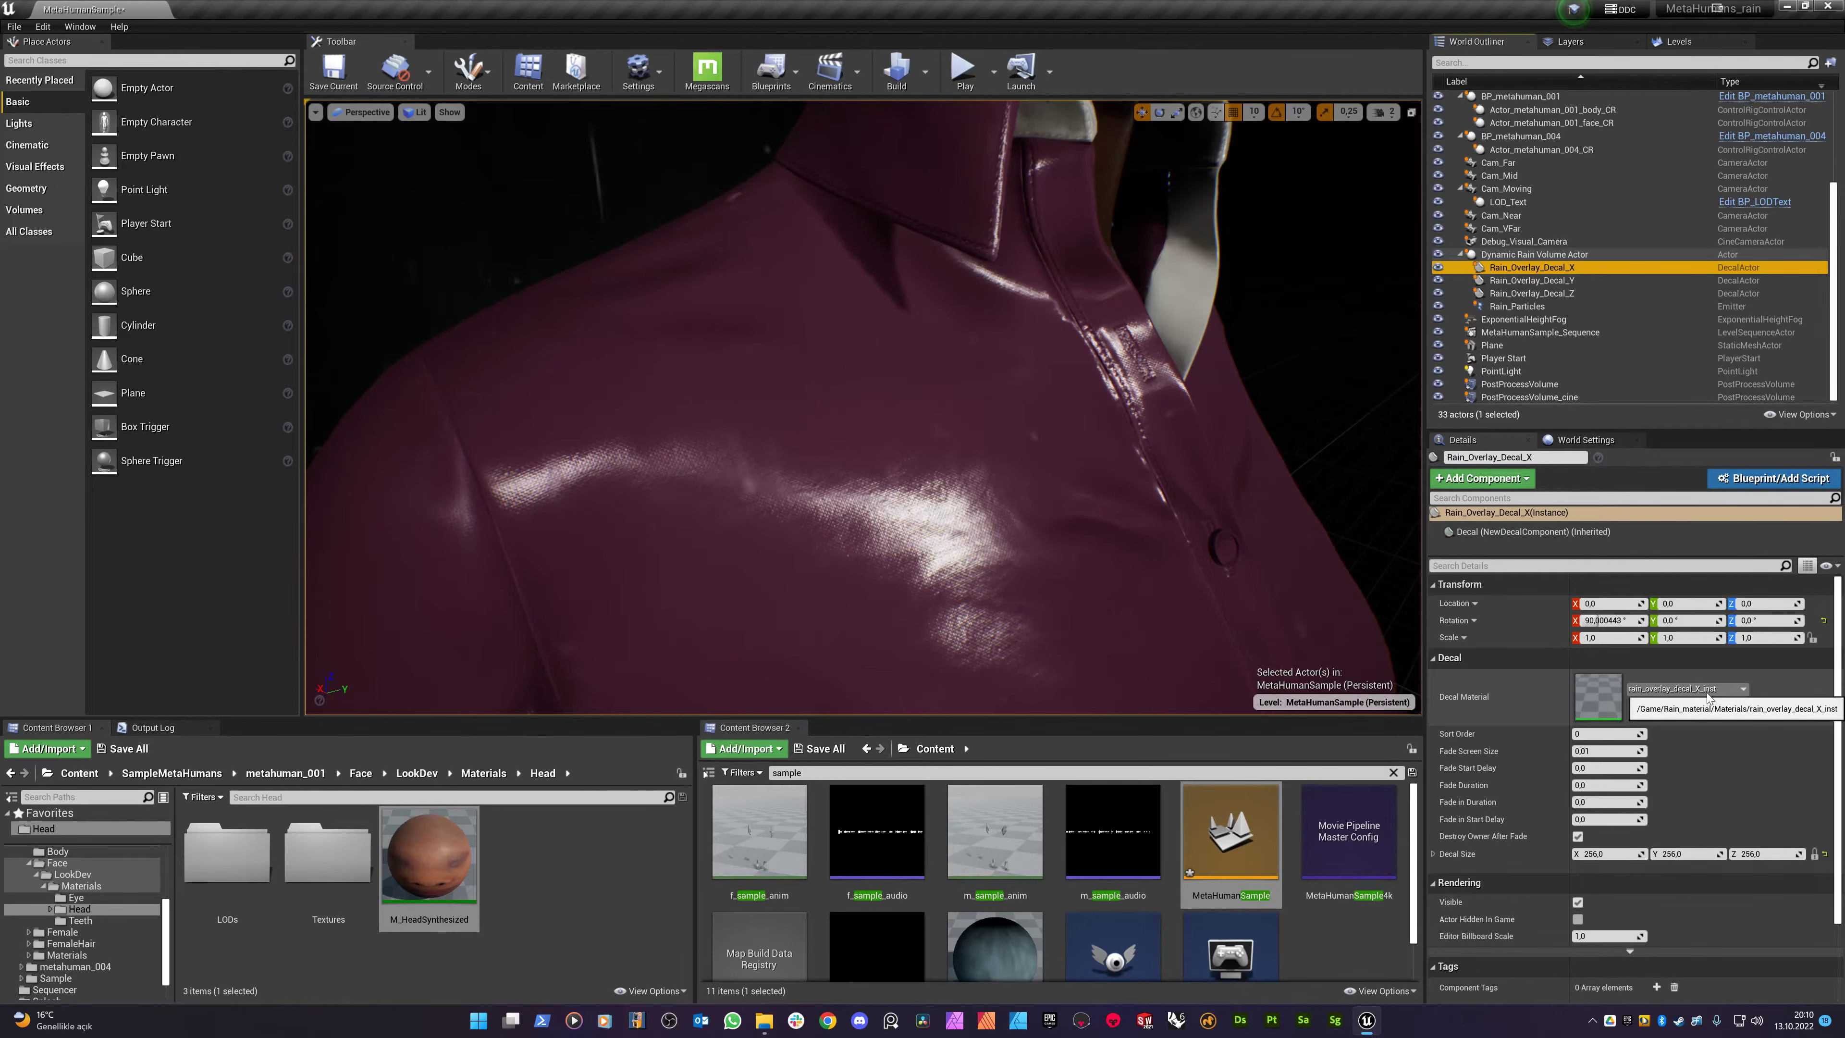
{"action": "left_click", "coordinate": [1561, 281]}
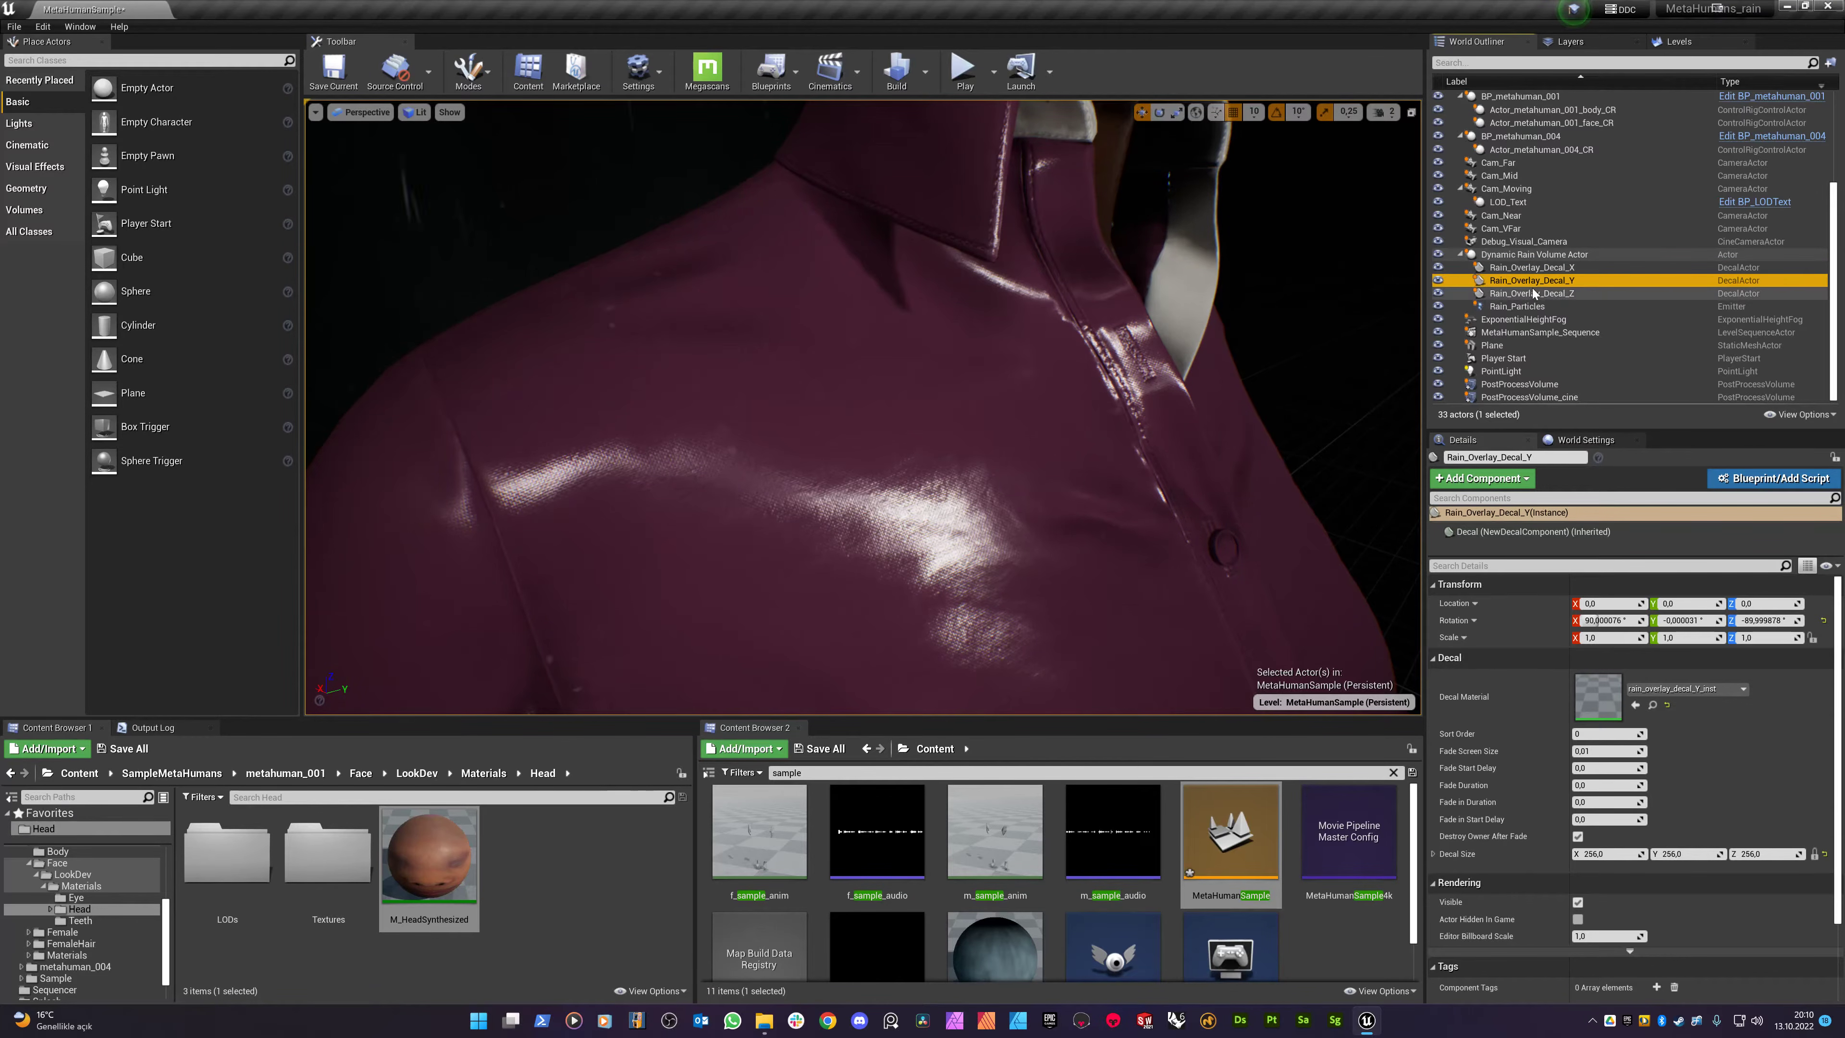
{"action": "left_click", "coordinate": [1538, 266]}
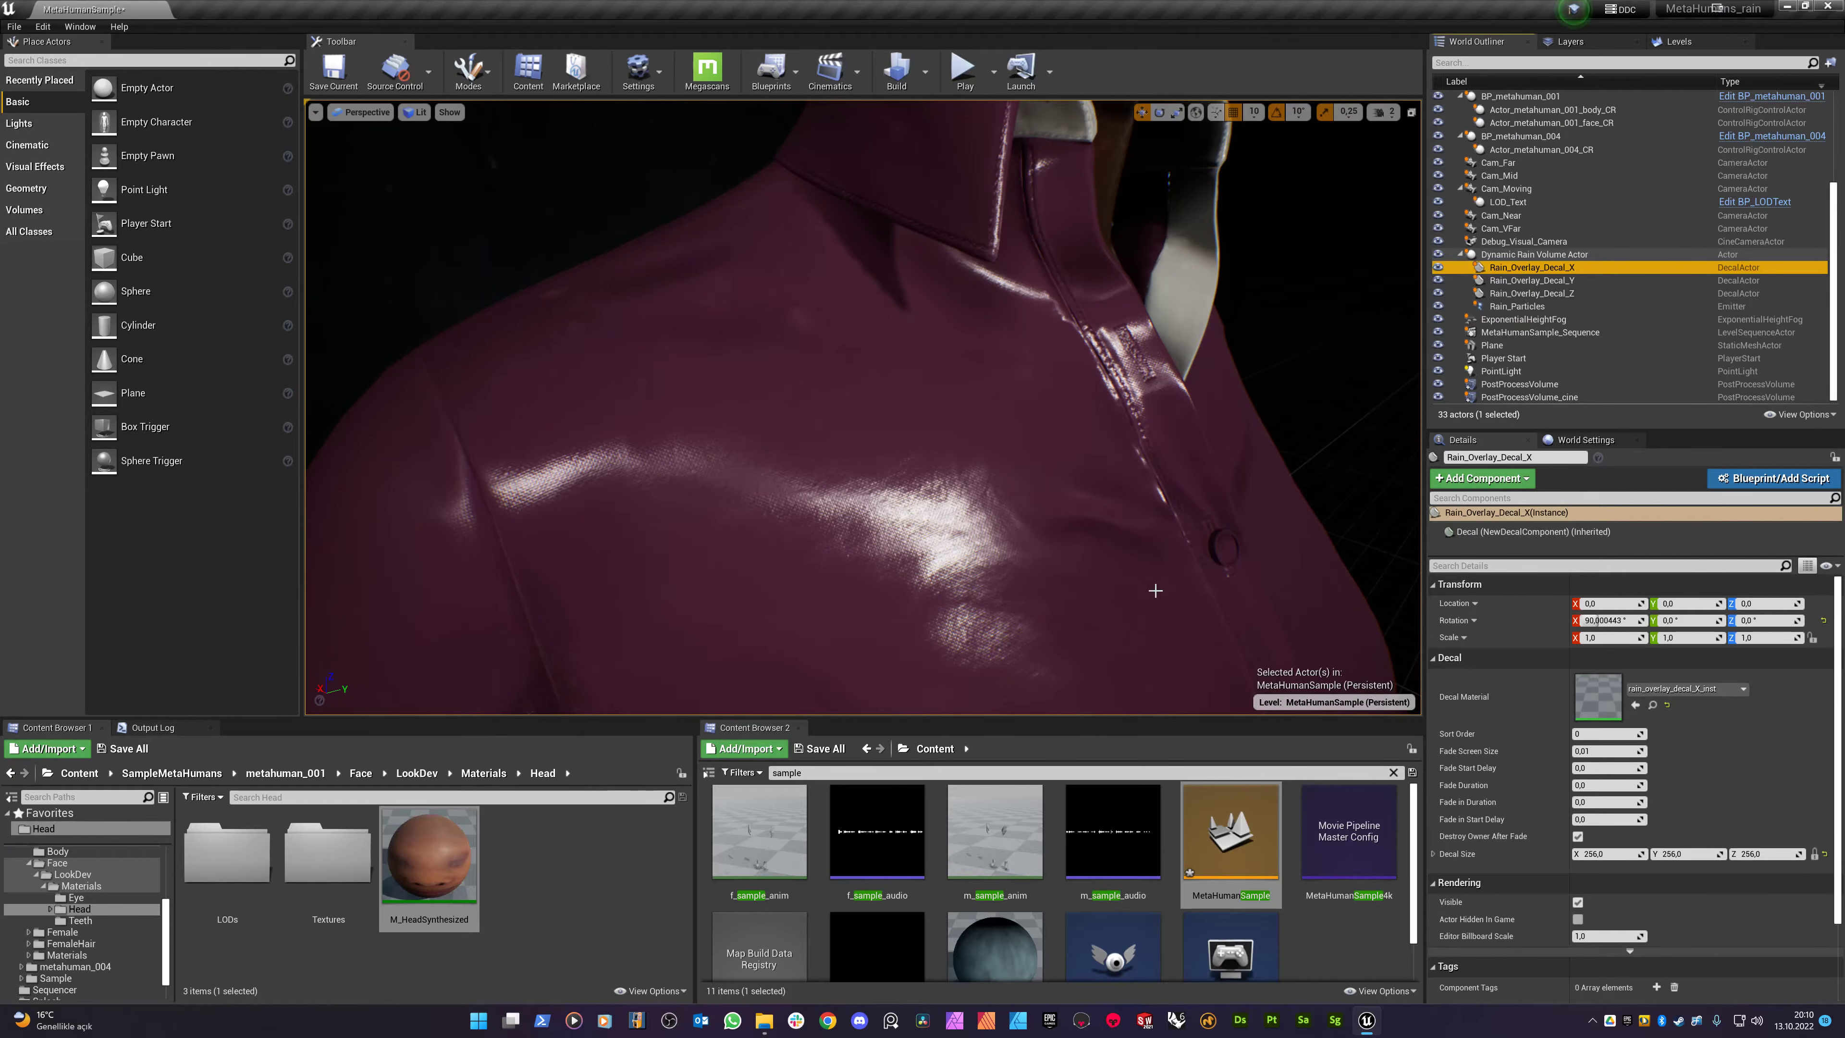
{"action": "double_click", "coordinate": [1583, 697]}
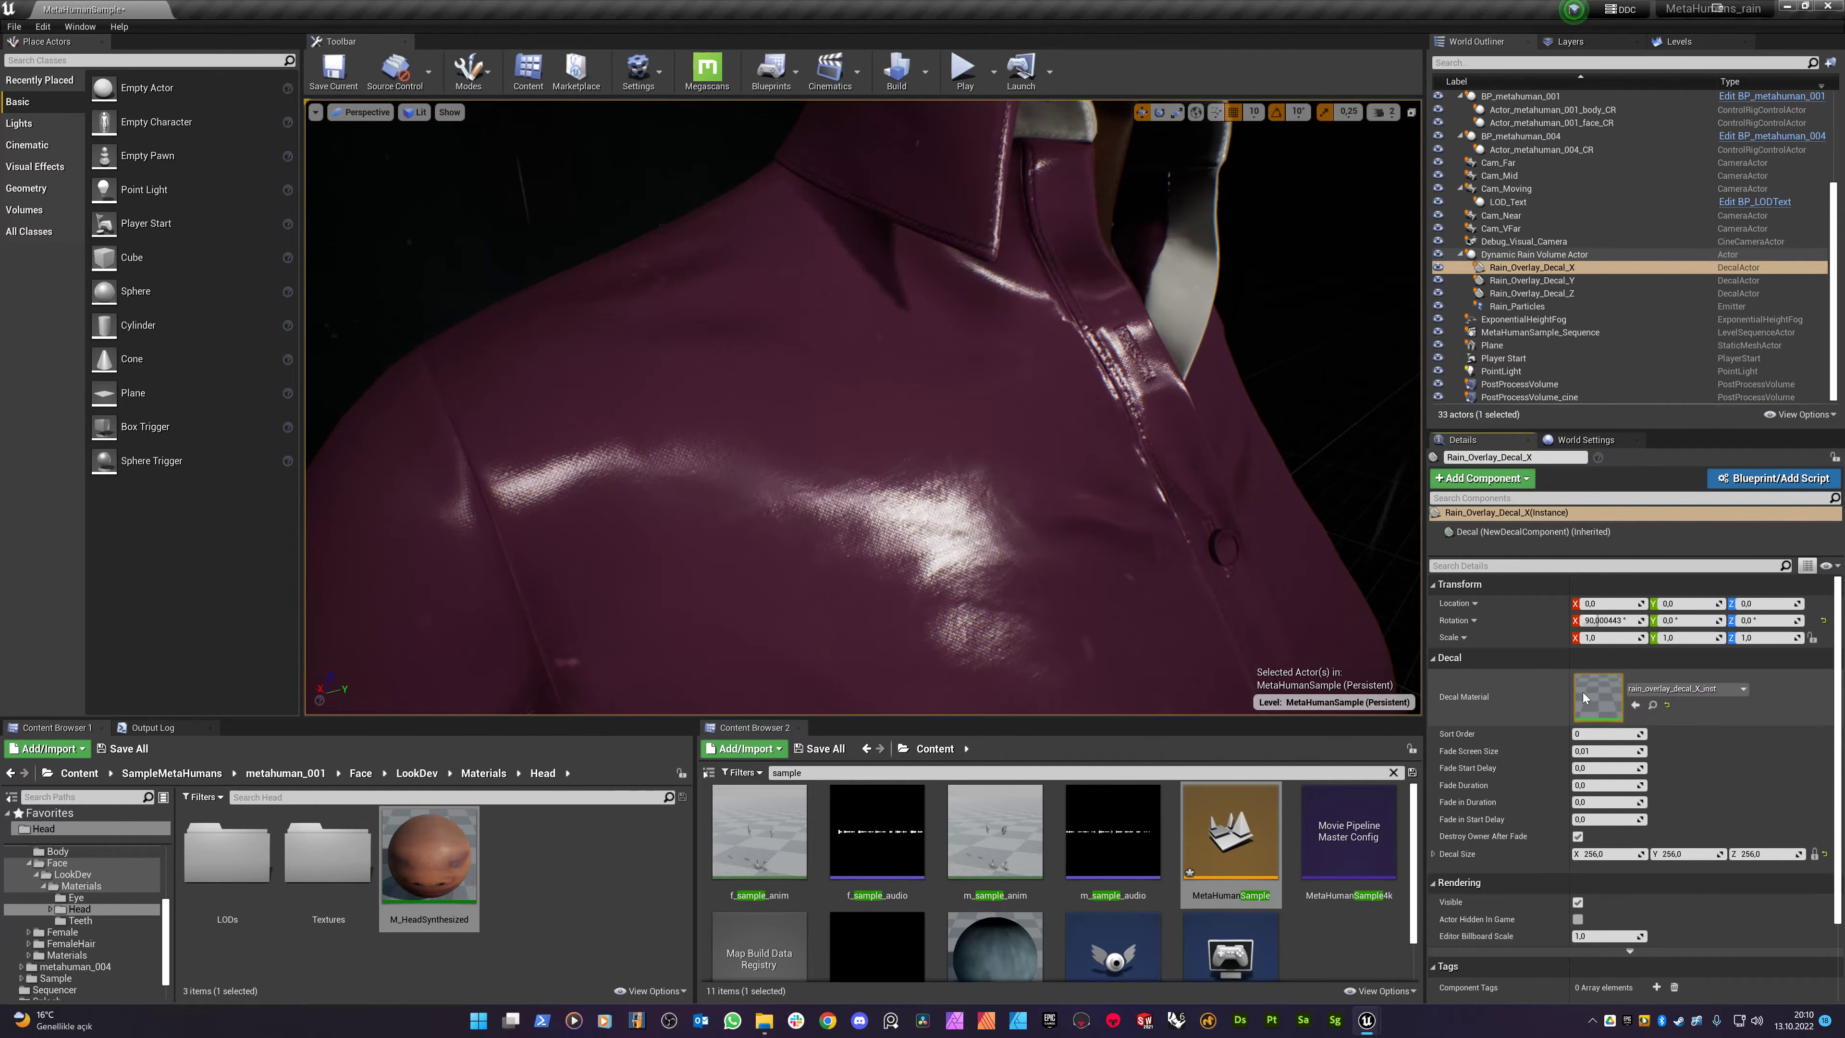
{"action": "left_click_drag", "start_coordinate": [965, 7], "coordinate": [433, 359]}
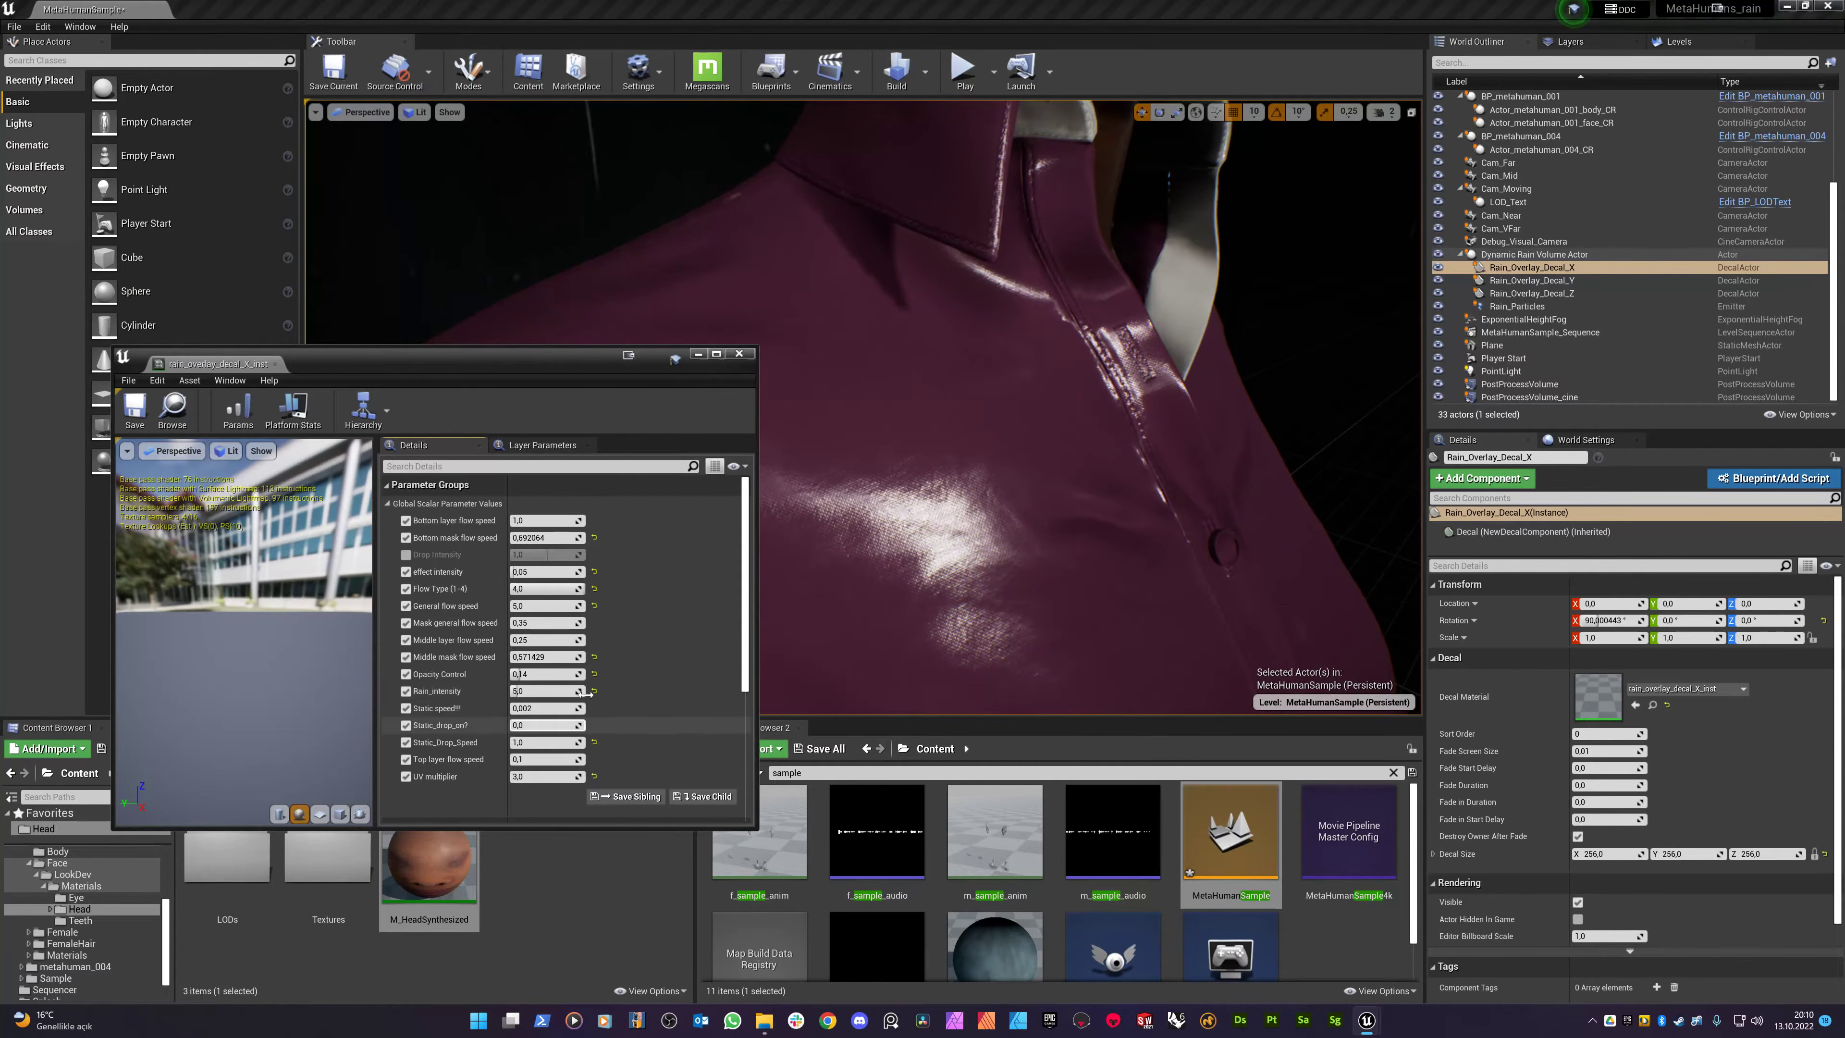
- Open the Rain_Overlay_Decal_Y and Rain_Overlay_Decal_Z material instances in the editor
{"action": "left_click", "coordinate": [1531, 281]}
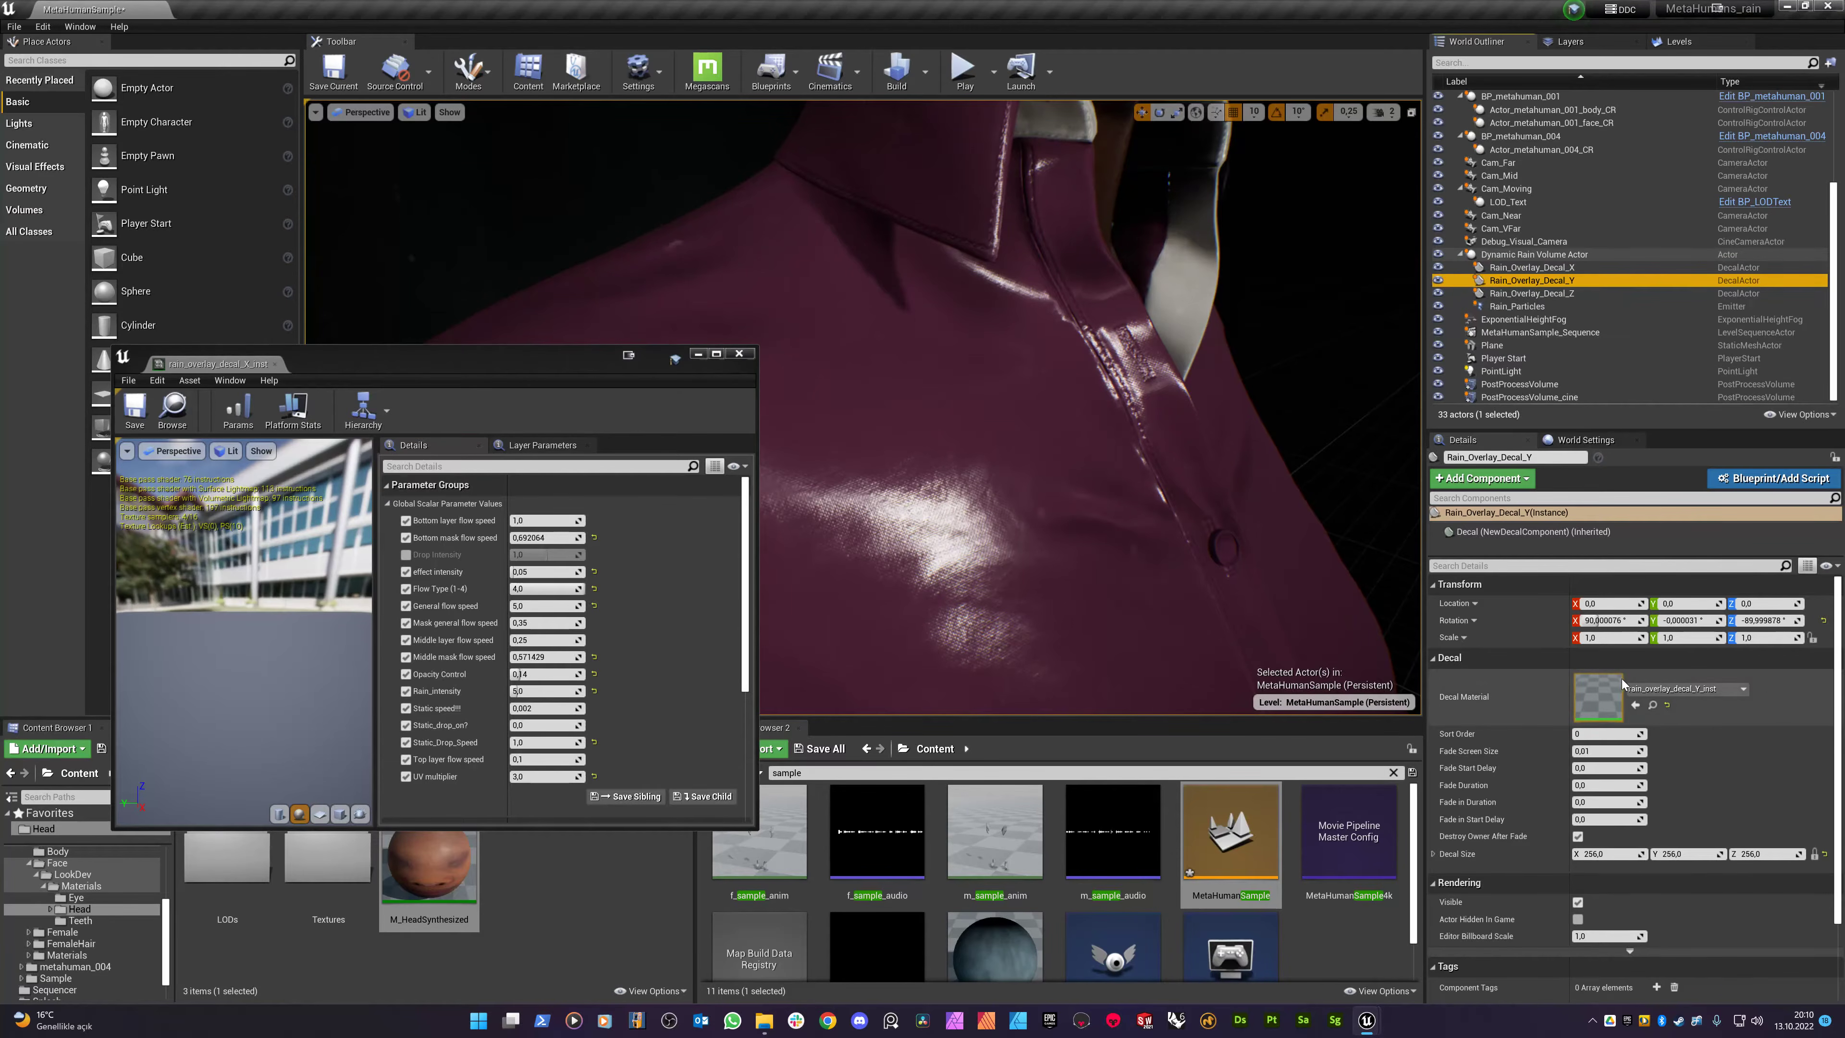
{"action": "double_click", "coordinate": [1602, 696]}
{"action": "left_click", "coordinate": [1531, 293]}
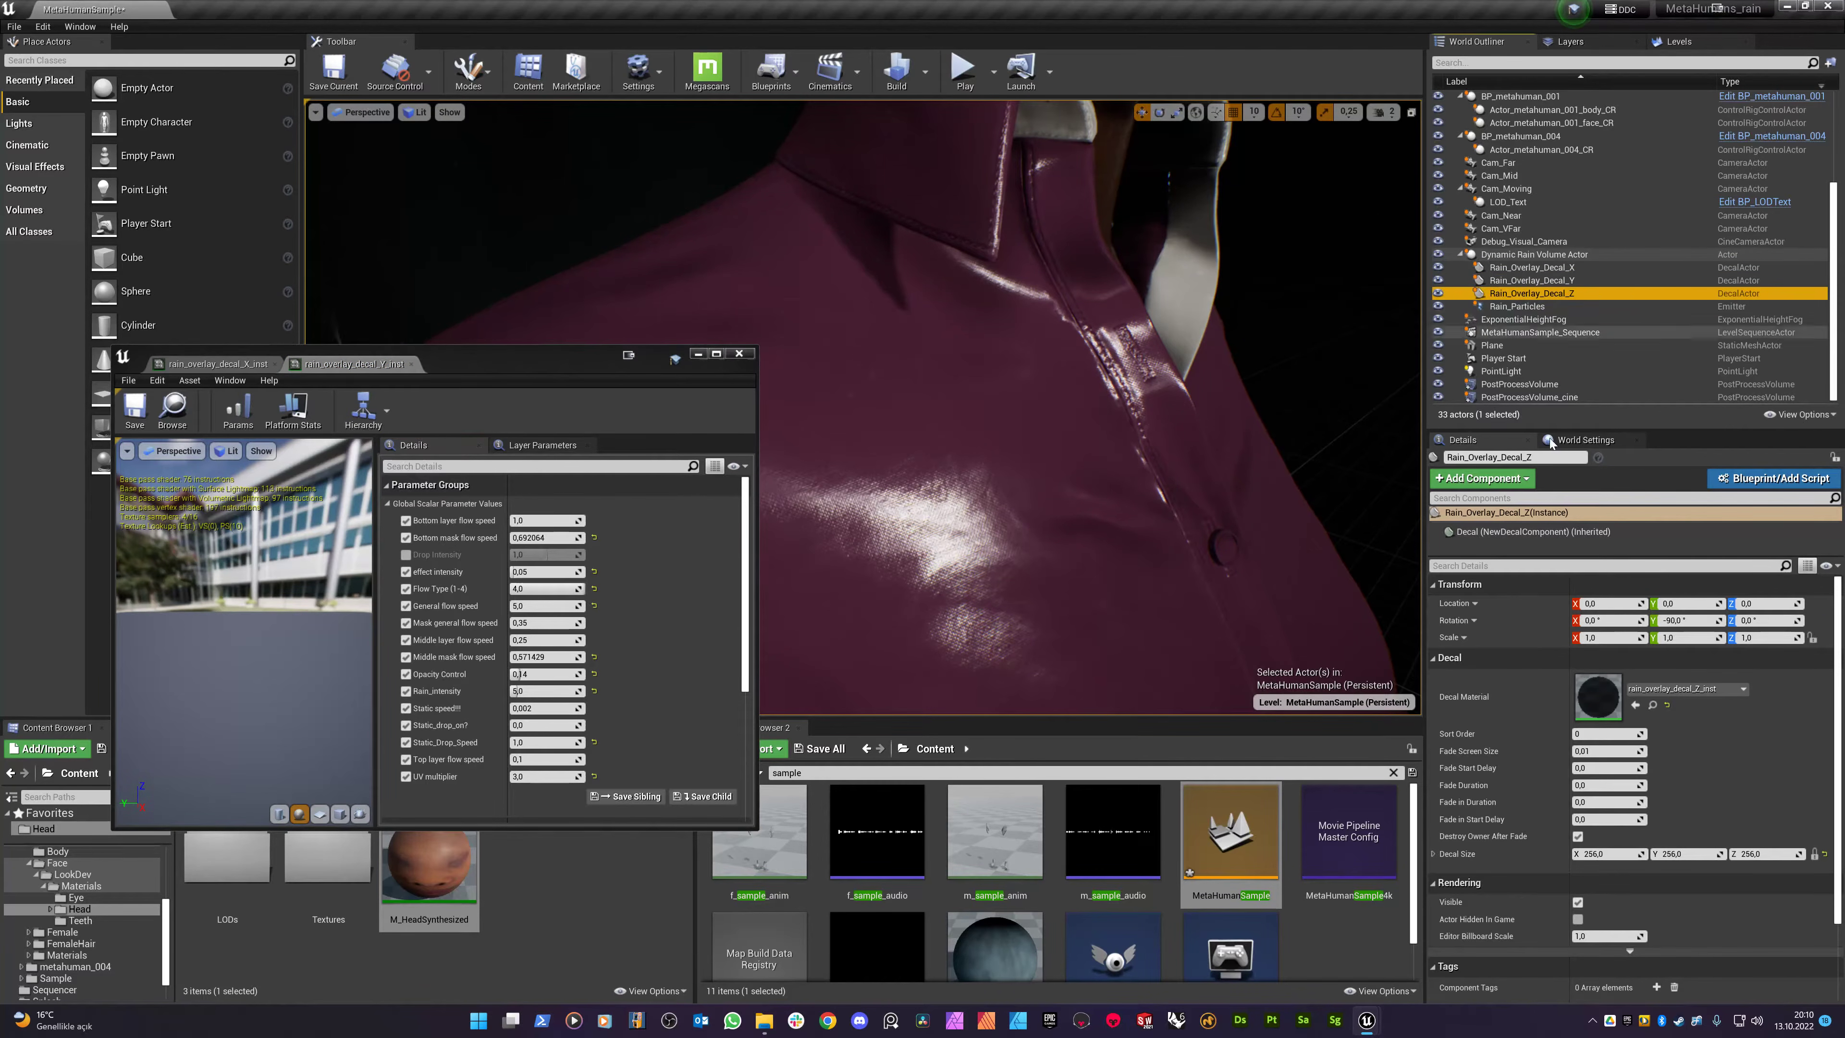
{"action": "double_click", "coordinate": [1597, 696]}
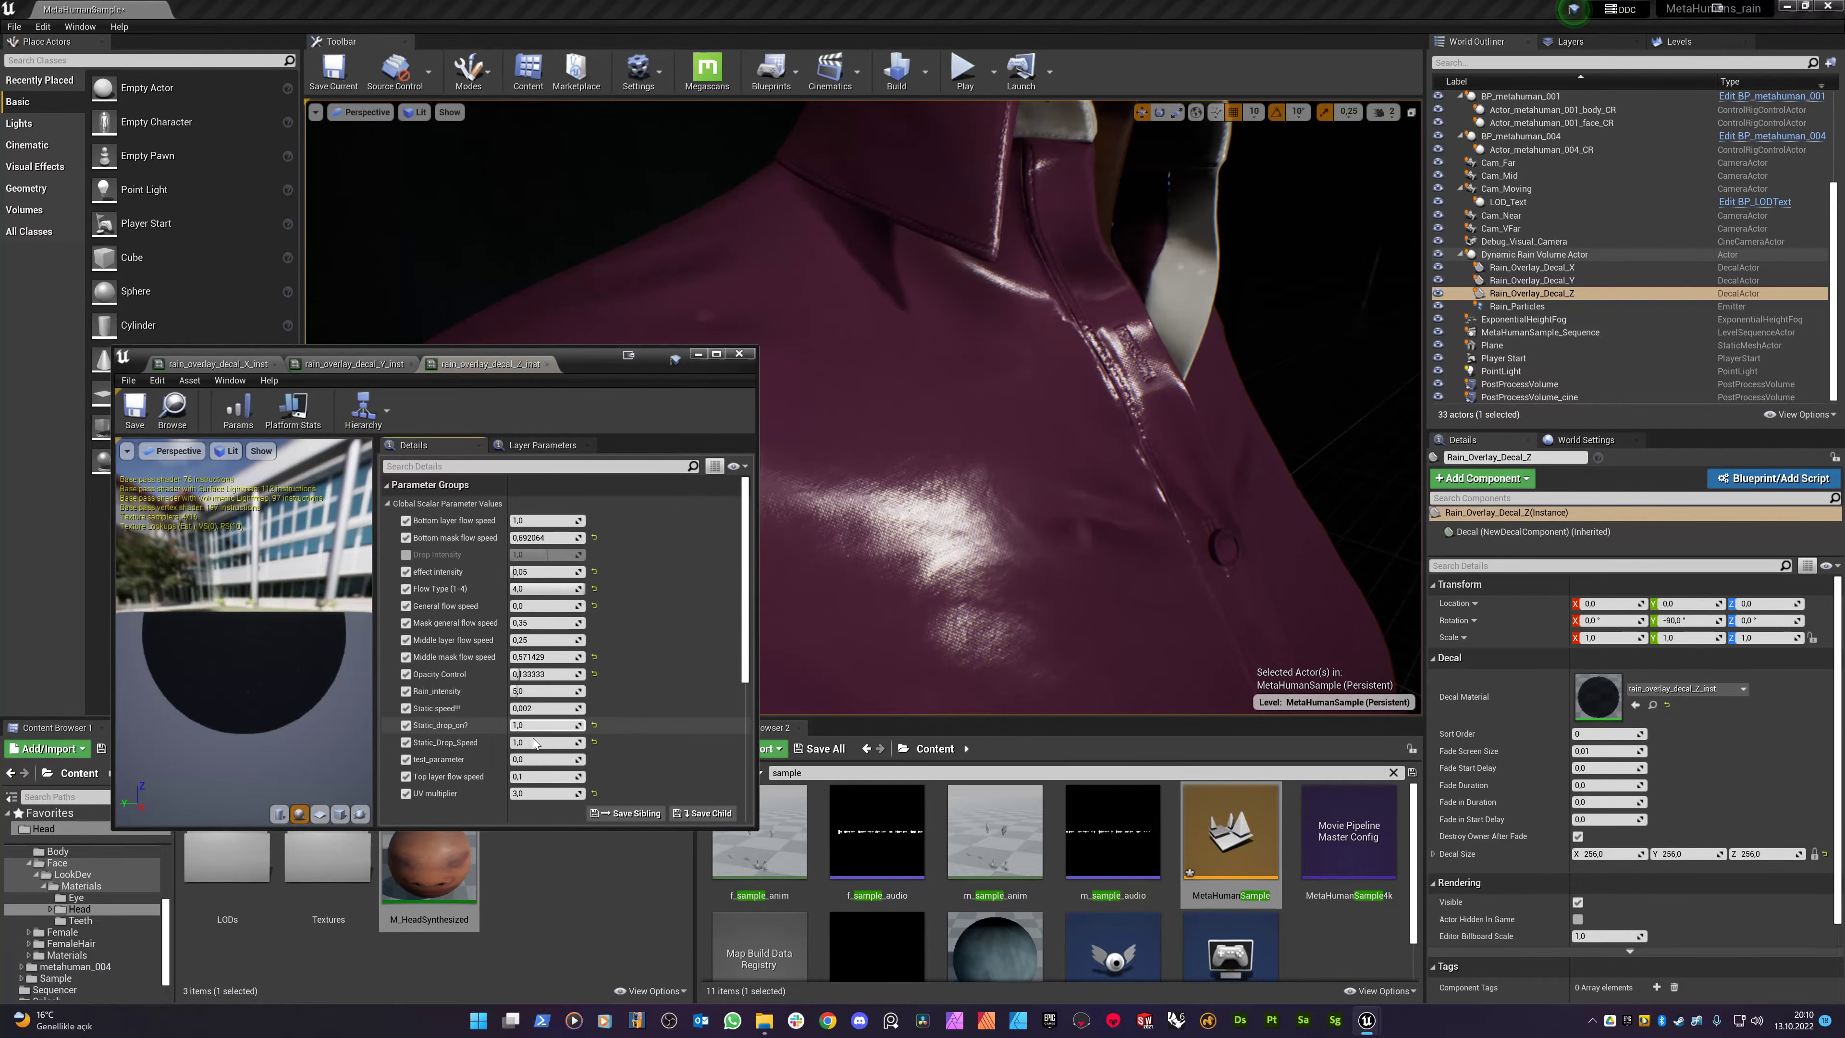
- Set effect intensity to 0,1 on the Y and X decal material instances
{"action": "left_click", "coordinate": [528, 571]}
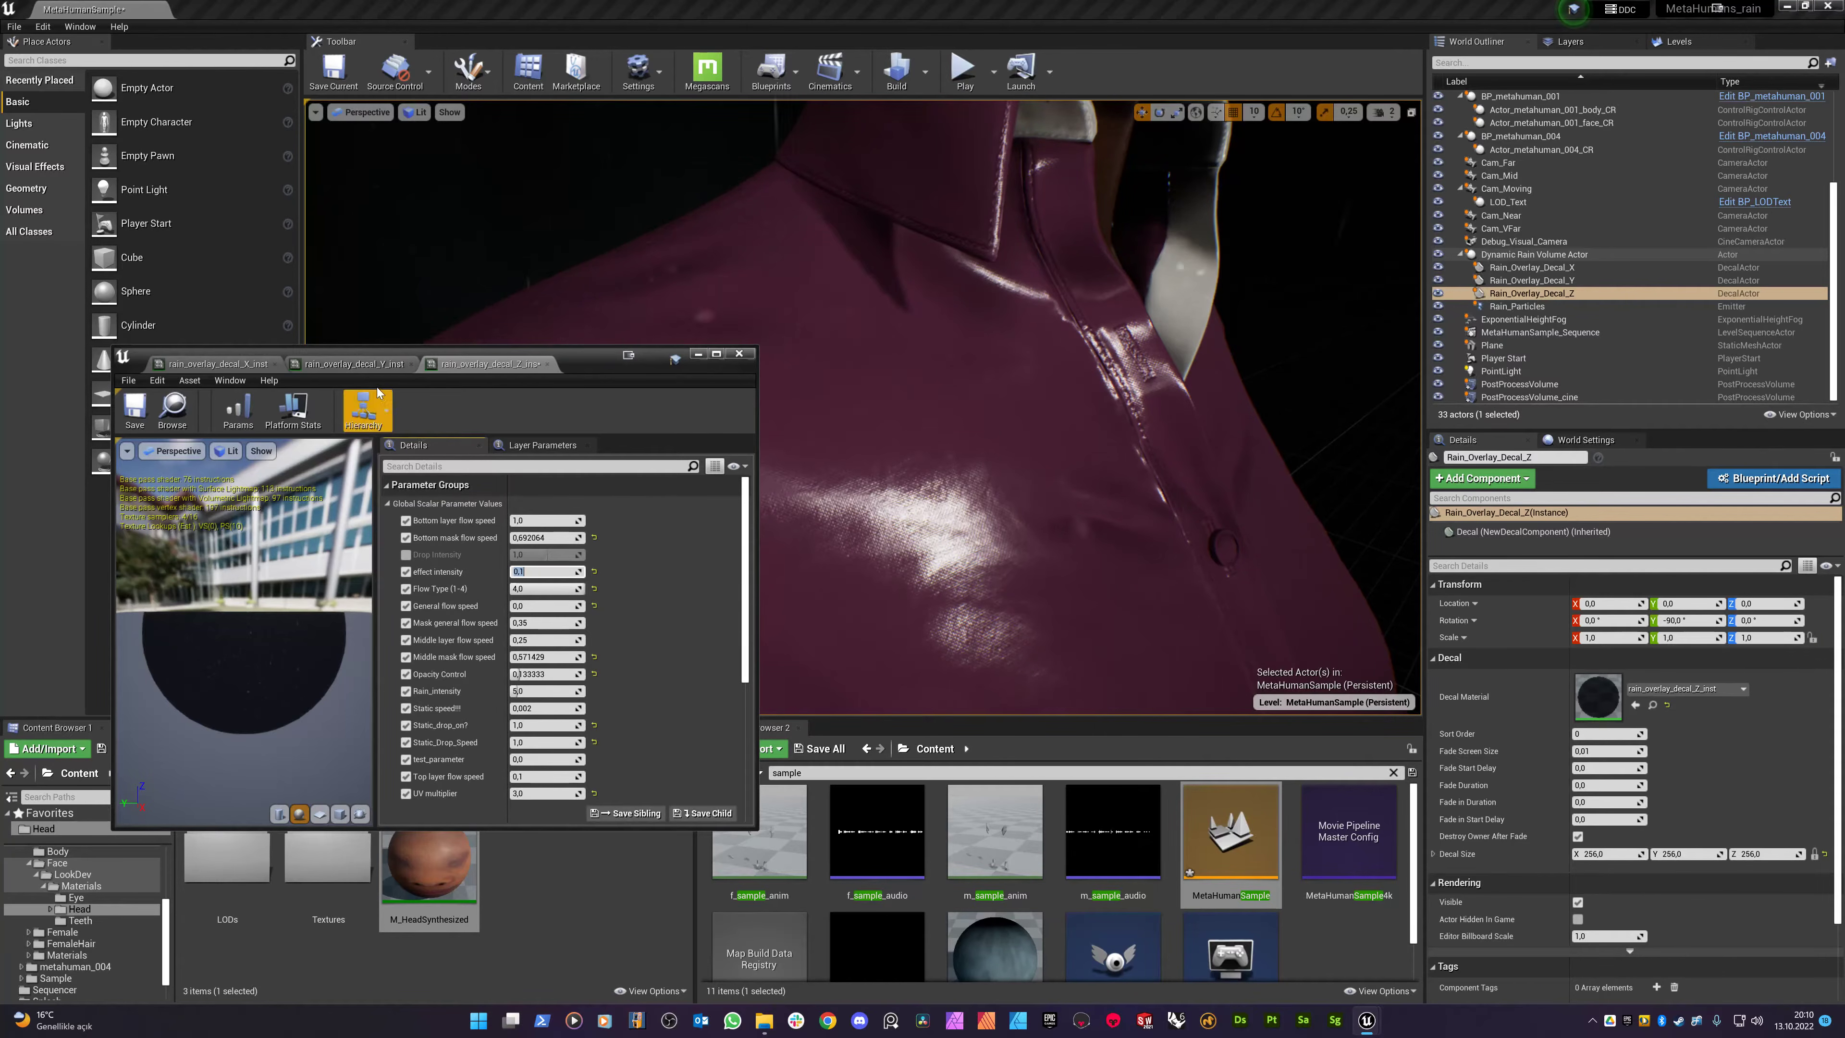
{"action": "left_click", "coordinate": [353, 363]}
{"action": "type", "text": "0,1"}
{"action": "key", "text": "Return"}
{"action": "left_click", "coordinate": [237, 364]}
{"action": "left_click", "coordinate": [539, 573]}
{"action": "type", "text": ",1"}
{"action": "key", "text": "Return"}
- Inspect the wet shirt, collar, eye and lips up close, then bring up the Z decal instance
{"action": "right_click_drag", "start_coordinate": [1094, 383], "coordinate": [1017, 383]}
{"action": "mouse_move", "coordinate": [1042, 453]}
{"action": "right_mouse_down"}
{"action": "mouse_move", "coordinate": [1075, 437]}
{"action": "mouse_move", "coordinate": [1052, 472]}
{"action": "mouse_move", "coordinate": [1041, 454]}
{"action": "mouse_move", "coordinate": [1107, 479]}
{"action": "mouse_move", "coordinate": [1121, 400]}
{"action": "mouse_move", "coordinate": [1072, 465]}
{"action": "right_mouse_up"}
{"action": "right_click_drag", "start_coordinate": [1017, 354], "coordinate": [997, 292]}
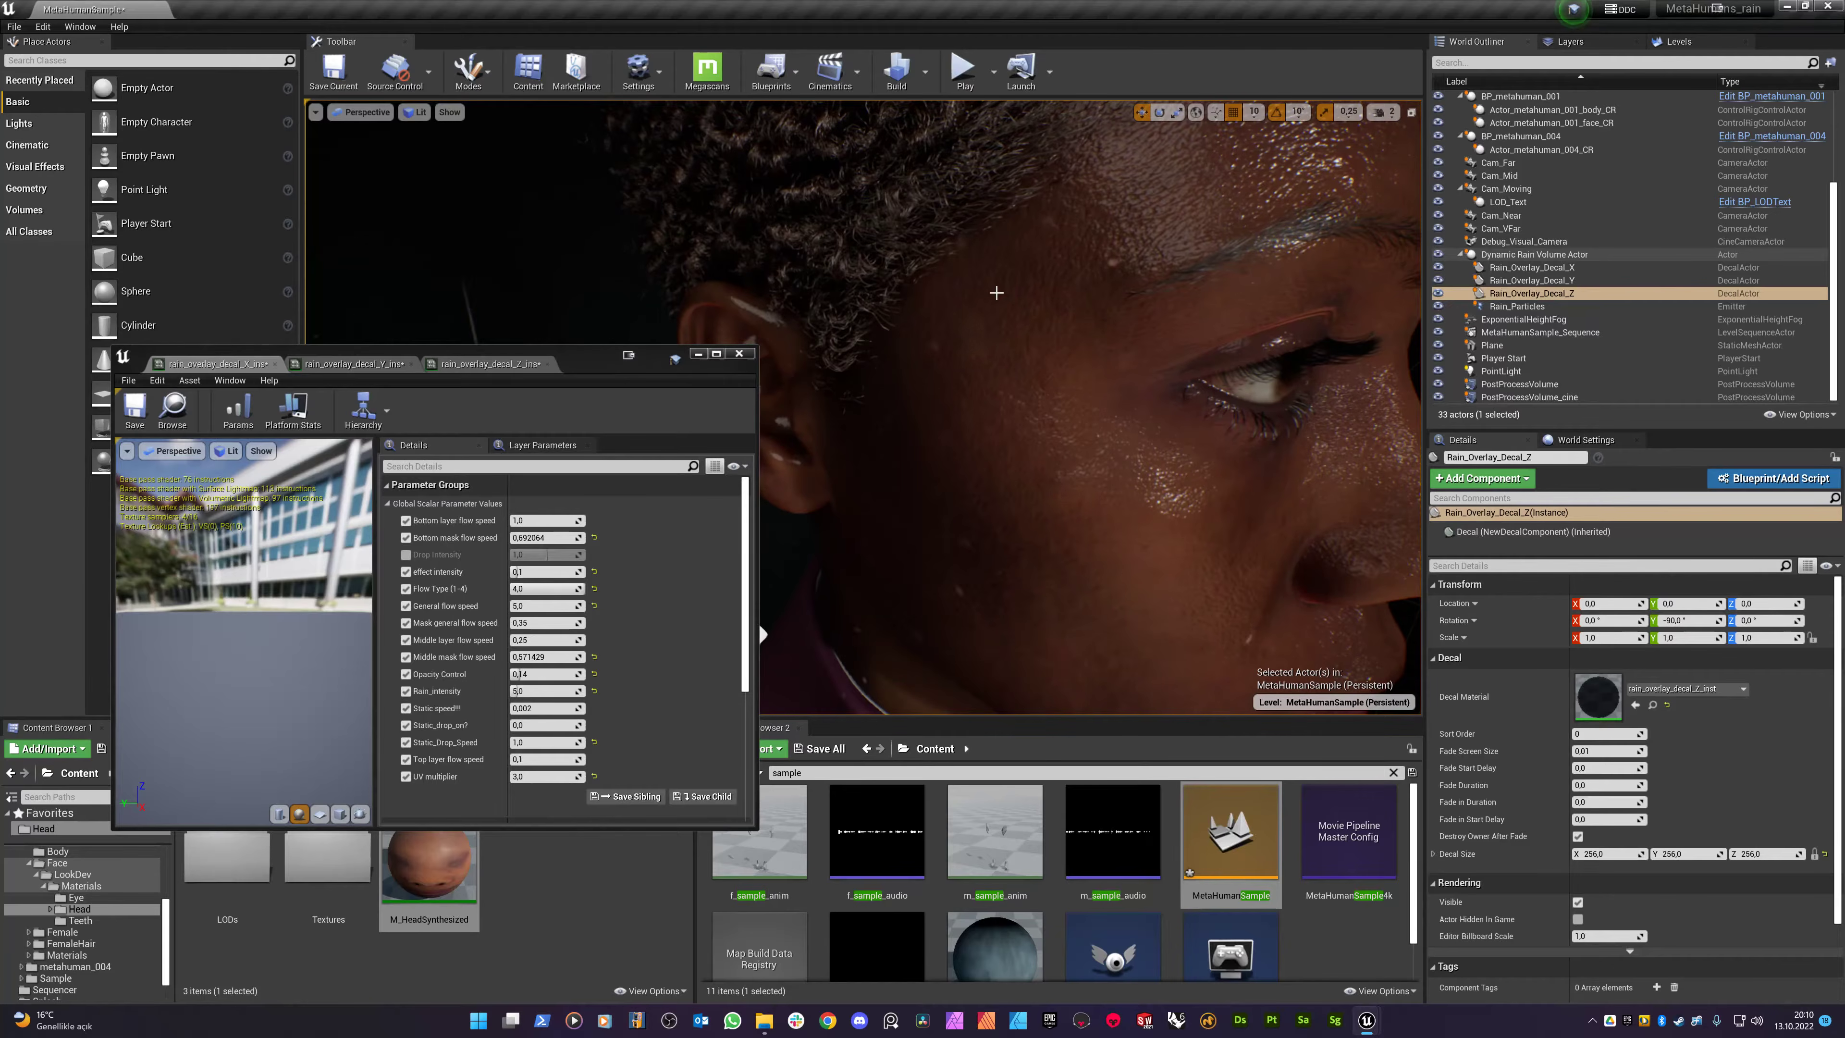
{"action": "right_click_drag", "start_coordinate": [1023, 444], "coordinate": [988, 465]}
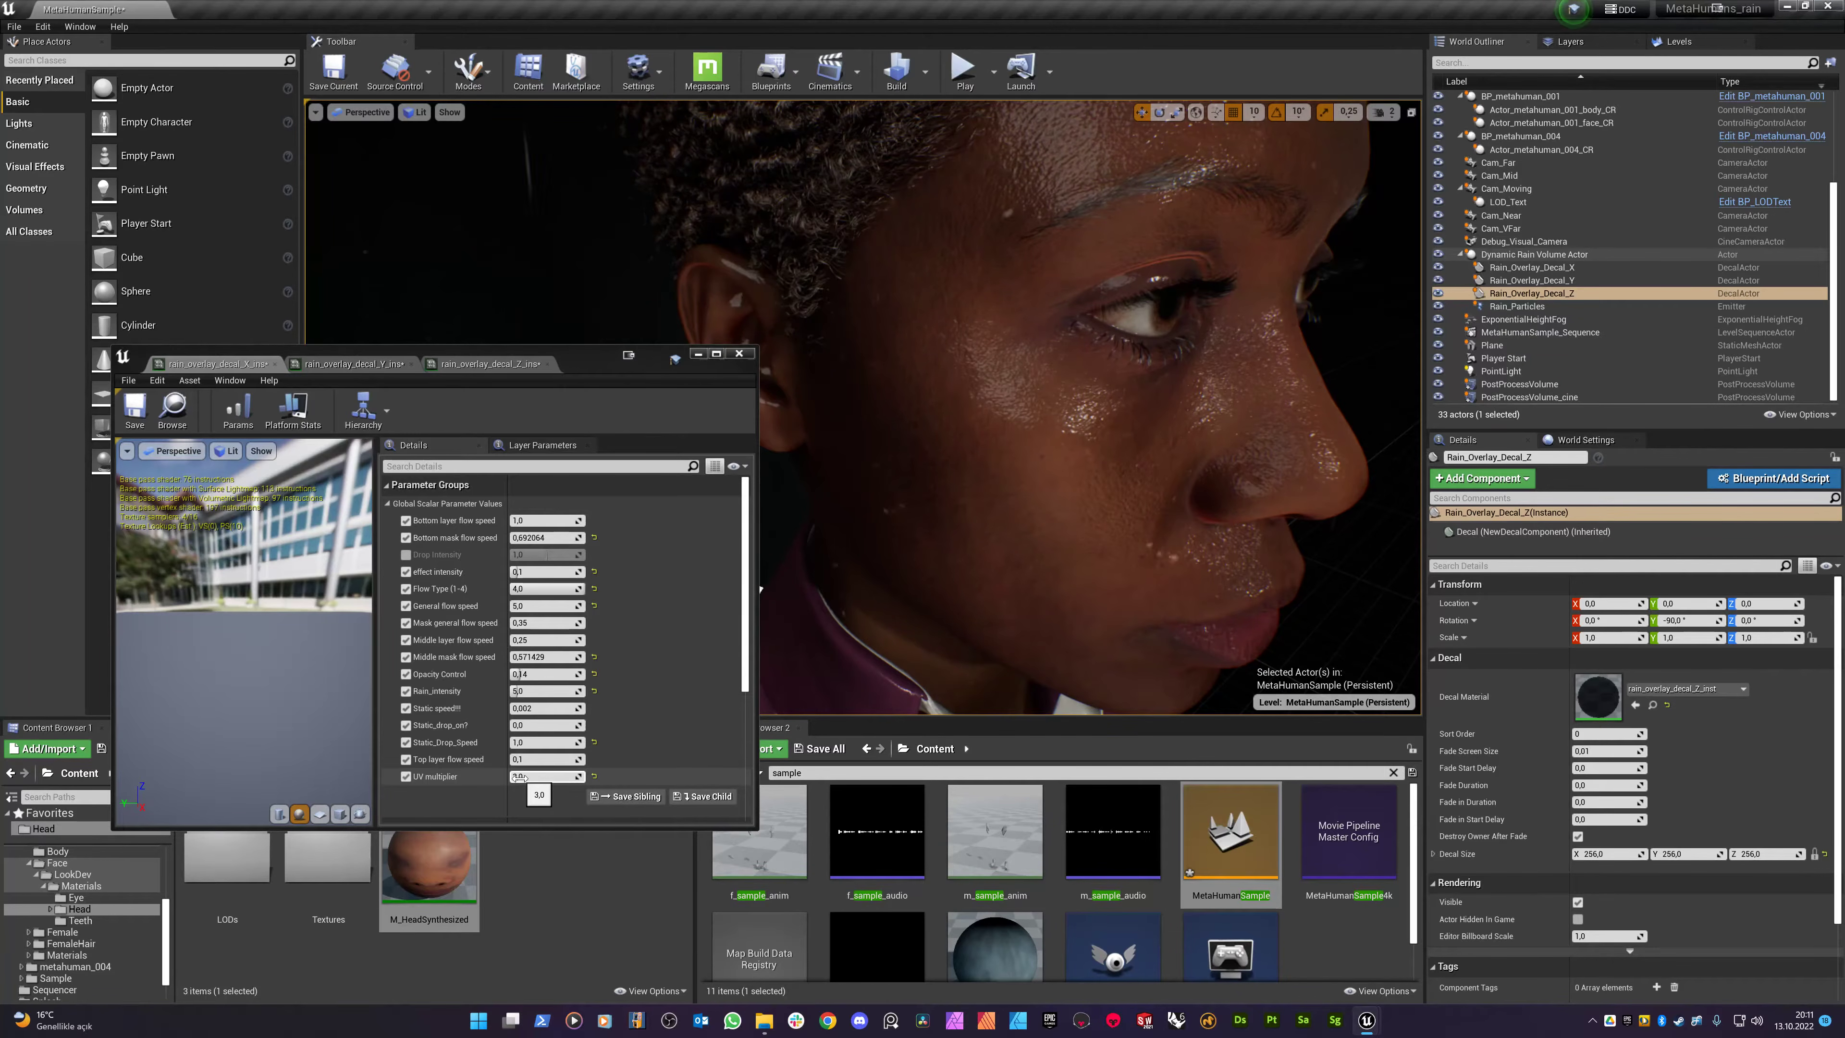
{"action": "left_click", "coordinate": [499, 365]}
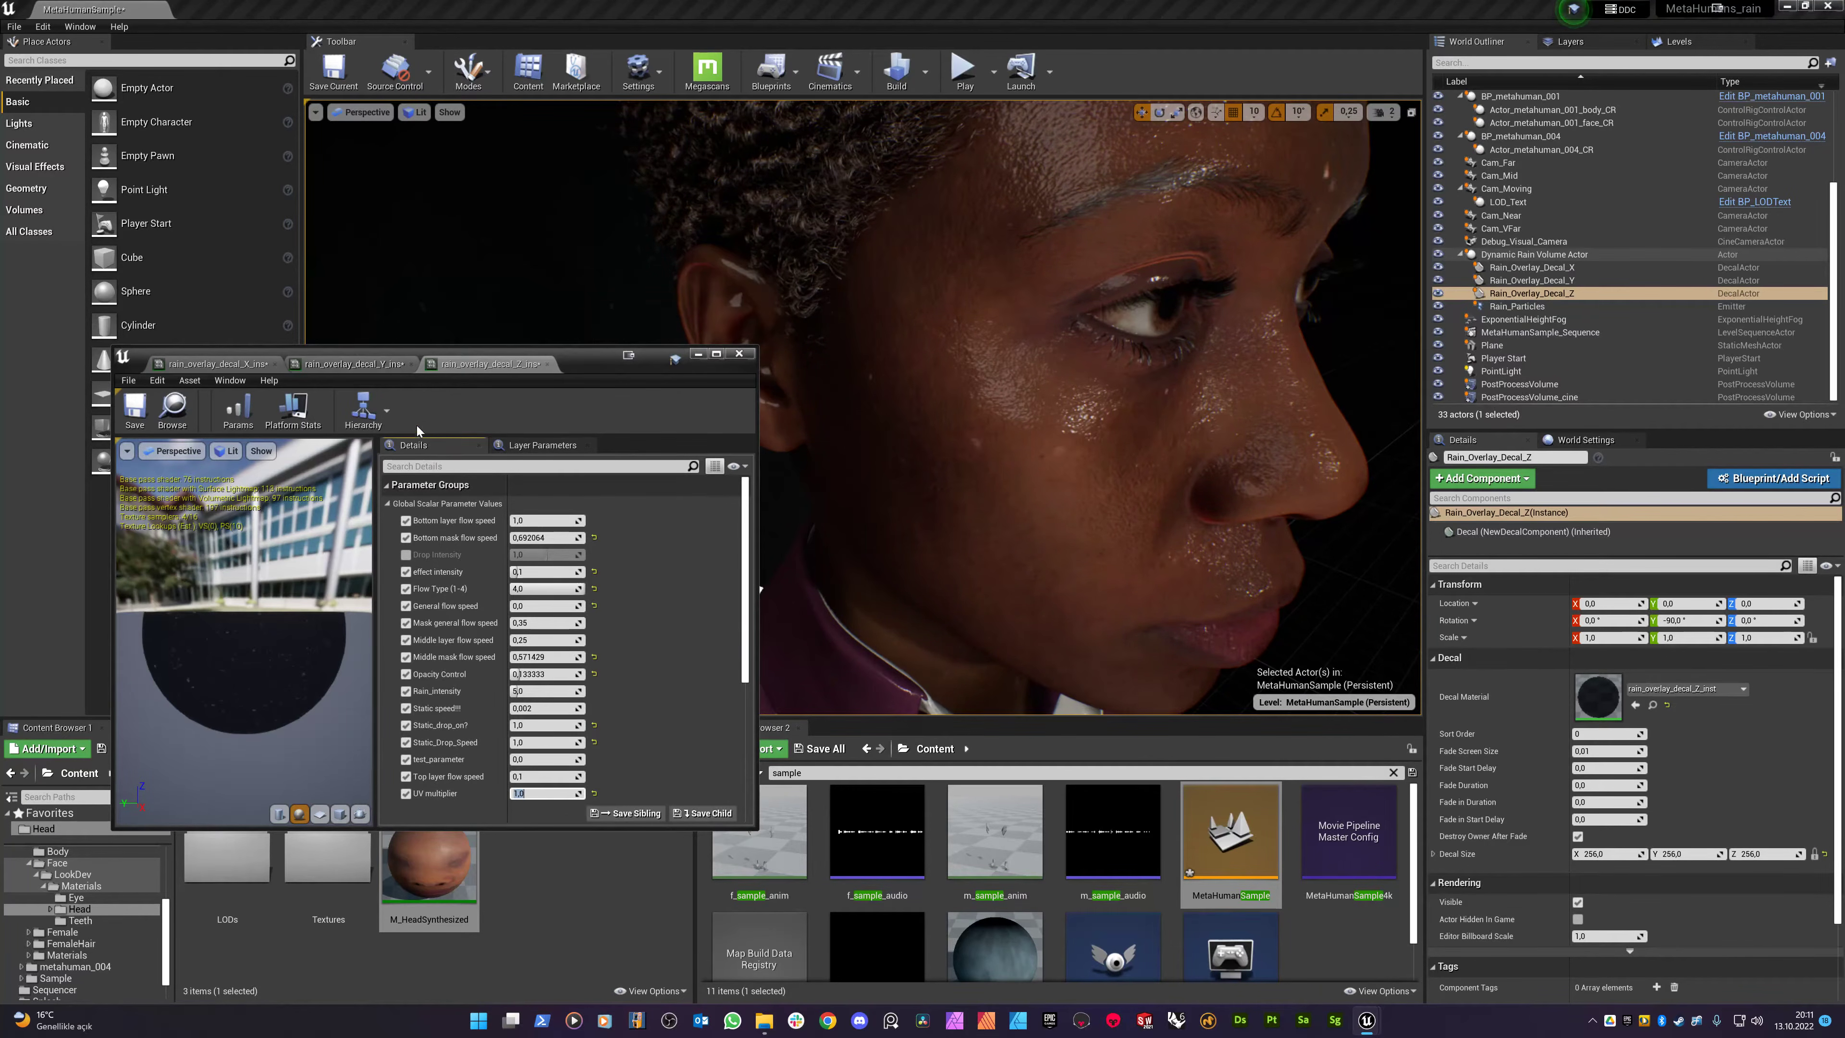
- Enter 5,0 as the UV multiplier on the Y and Z rain decal instances and orbit to inspect the drops
{"action": "left_click", "coordinate": [353, 363]}
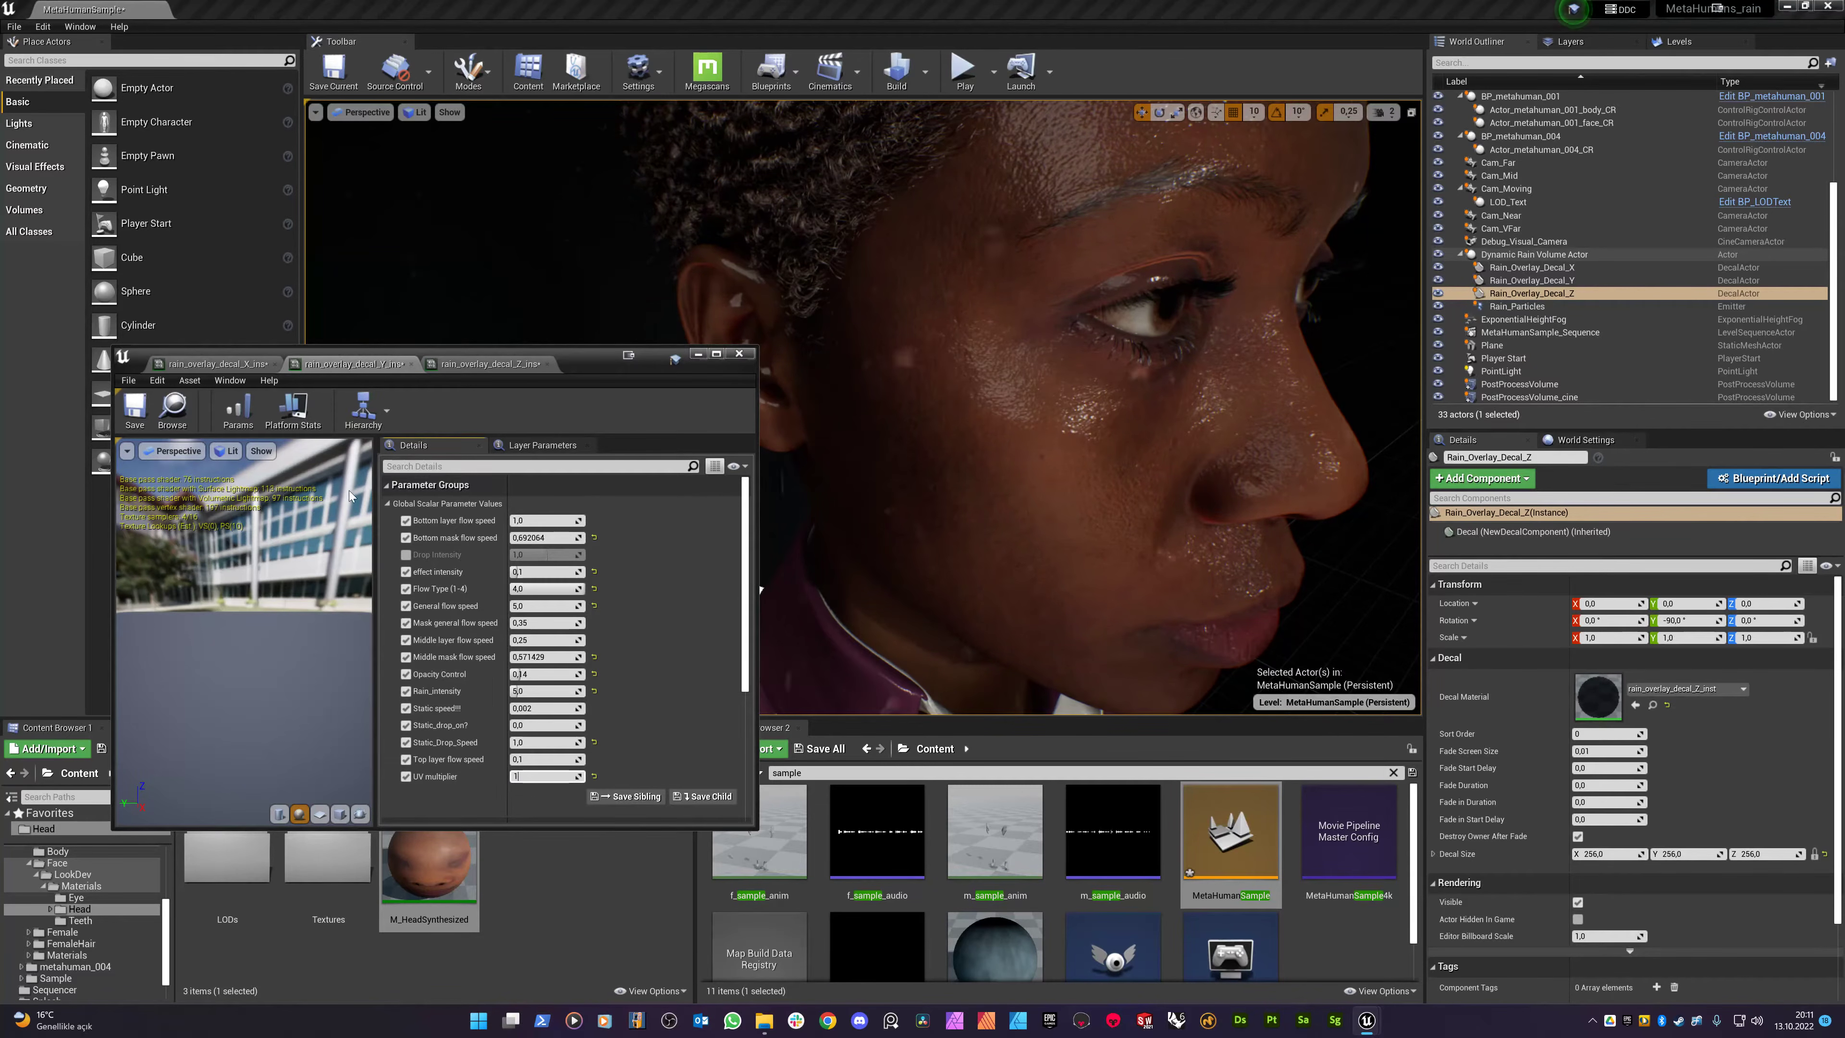
{"action": "left_click", "coordinate": [545, 776]}
{"action": "type", "text": "1"}
{"action": "left_click_drag", "start_coordinate": [955, 518], "coordinate": [883, 512], "text": "alt"}
{"action": "right_click_drag", "start_coordinate": [955, 518], "coordinate": [915, 563]}
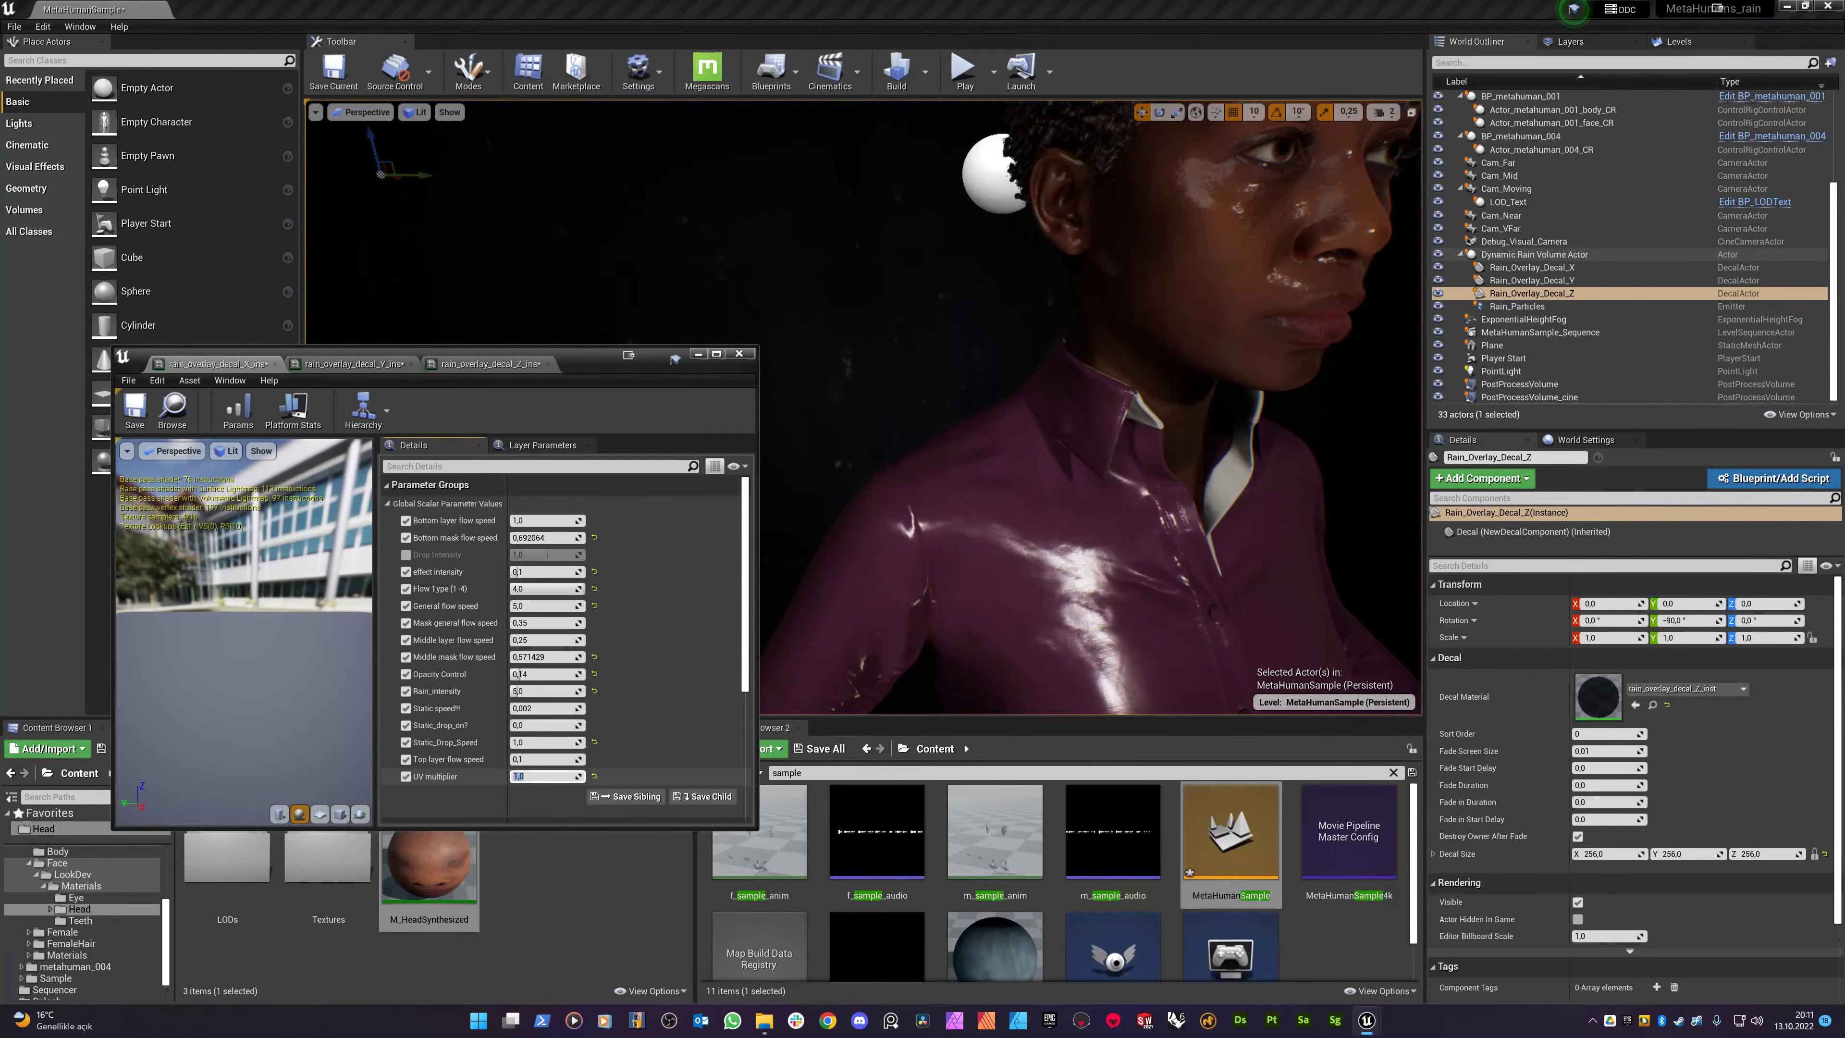
{"action": "left_click", "coordinate": [350, 363]}
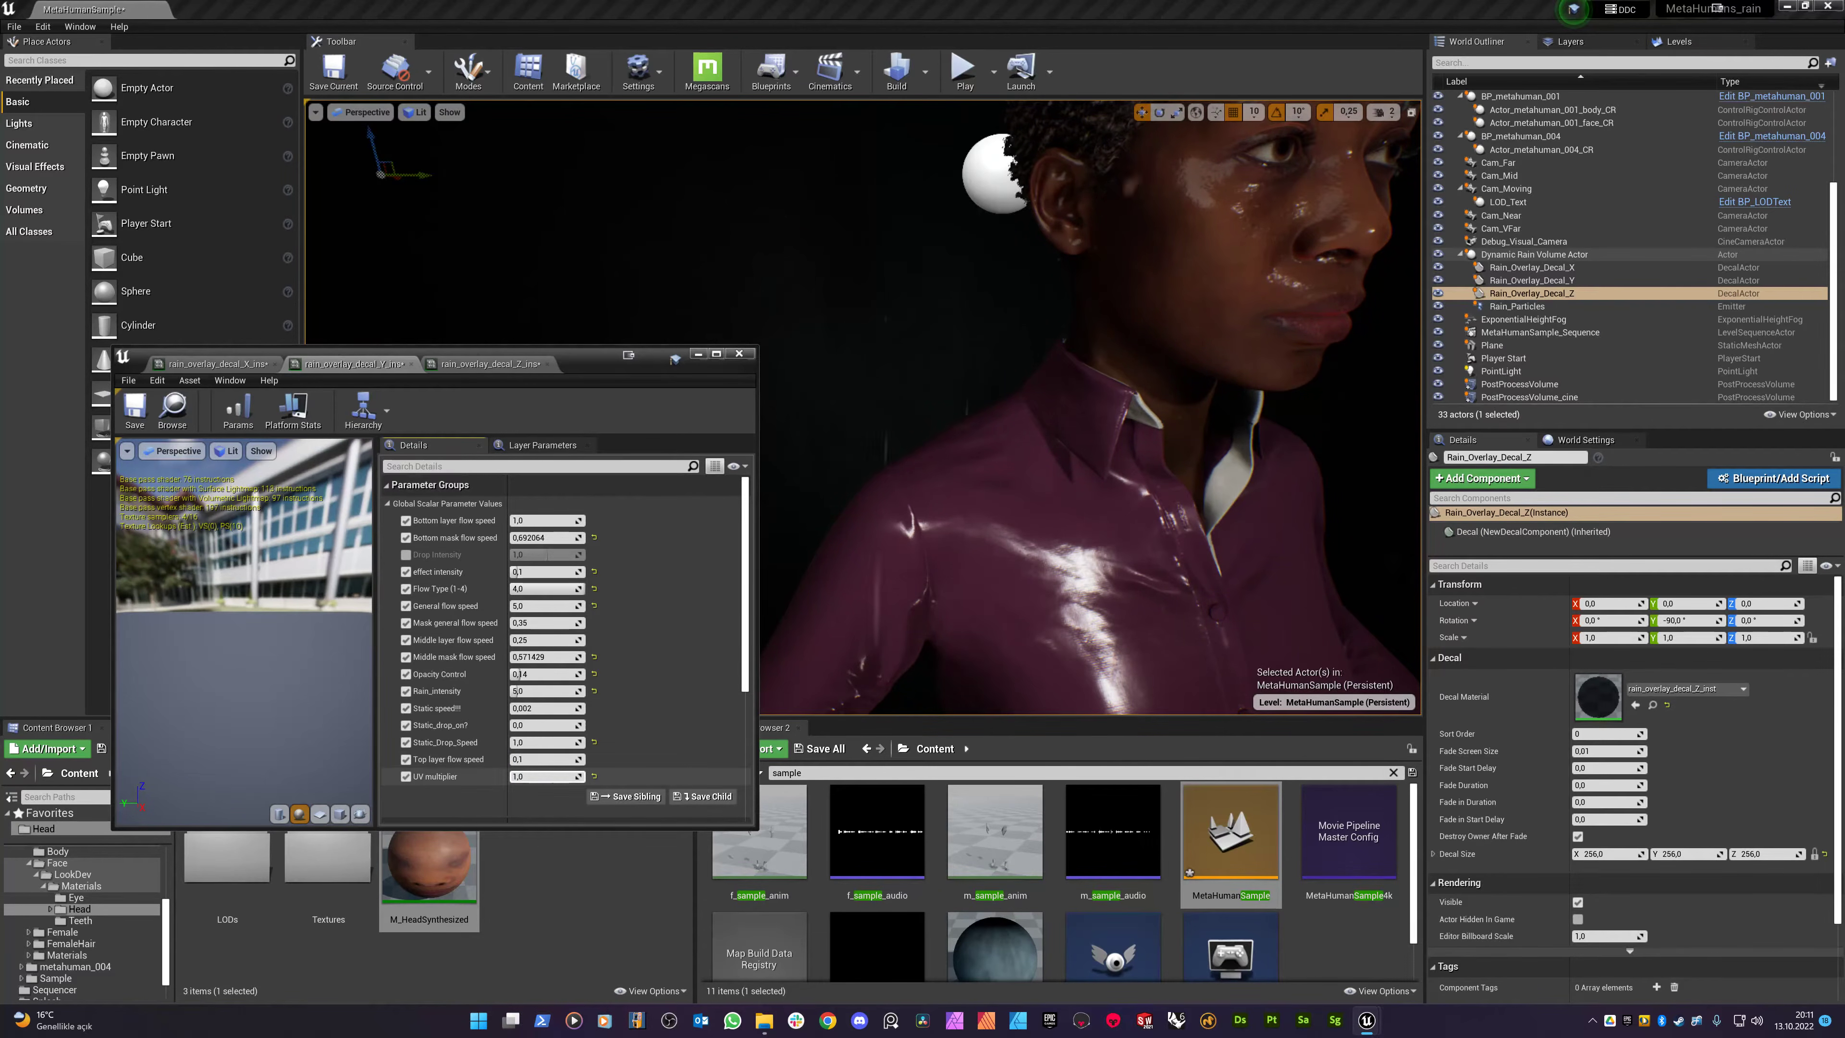
{"action": "left_click", "coordinate": [490, 363]}
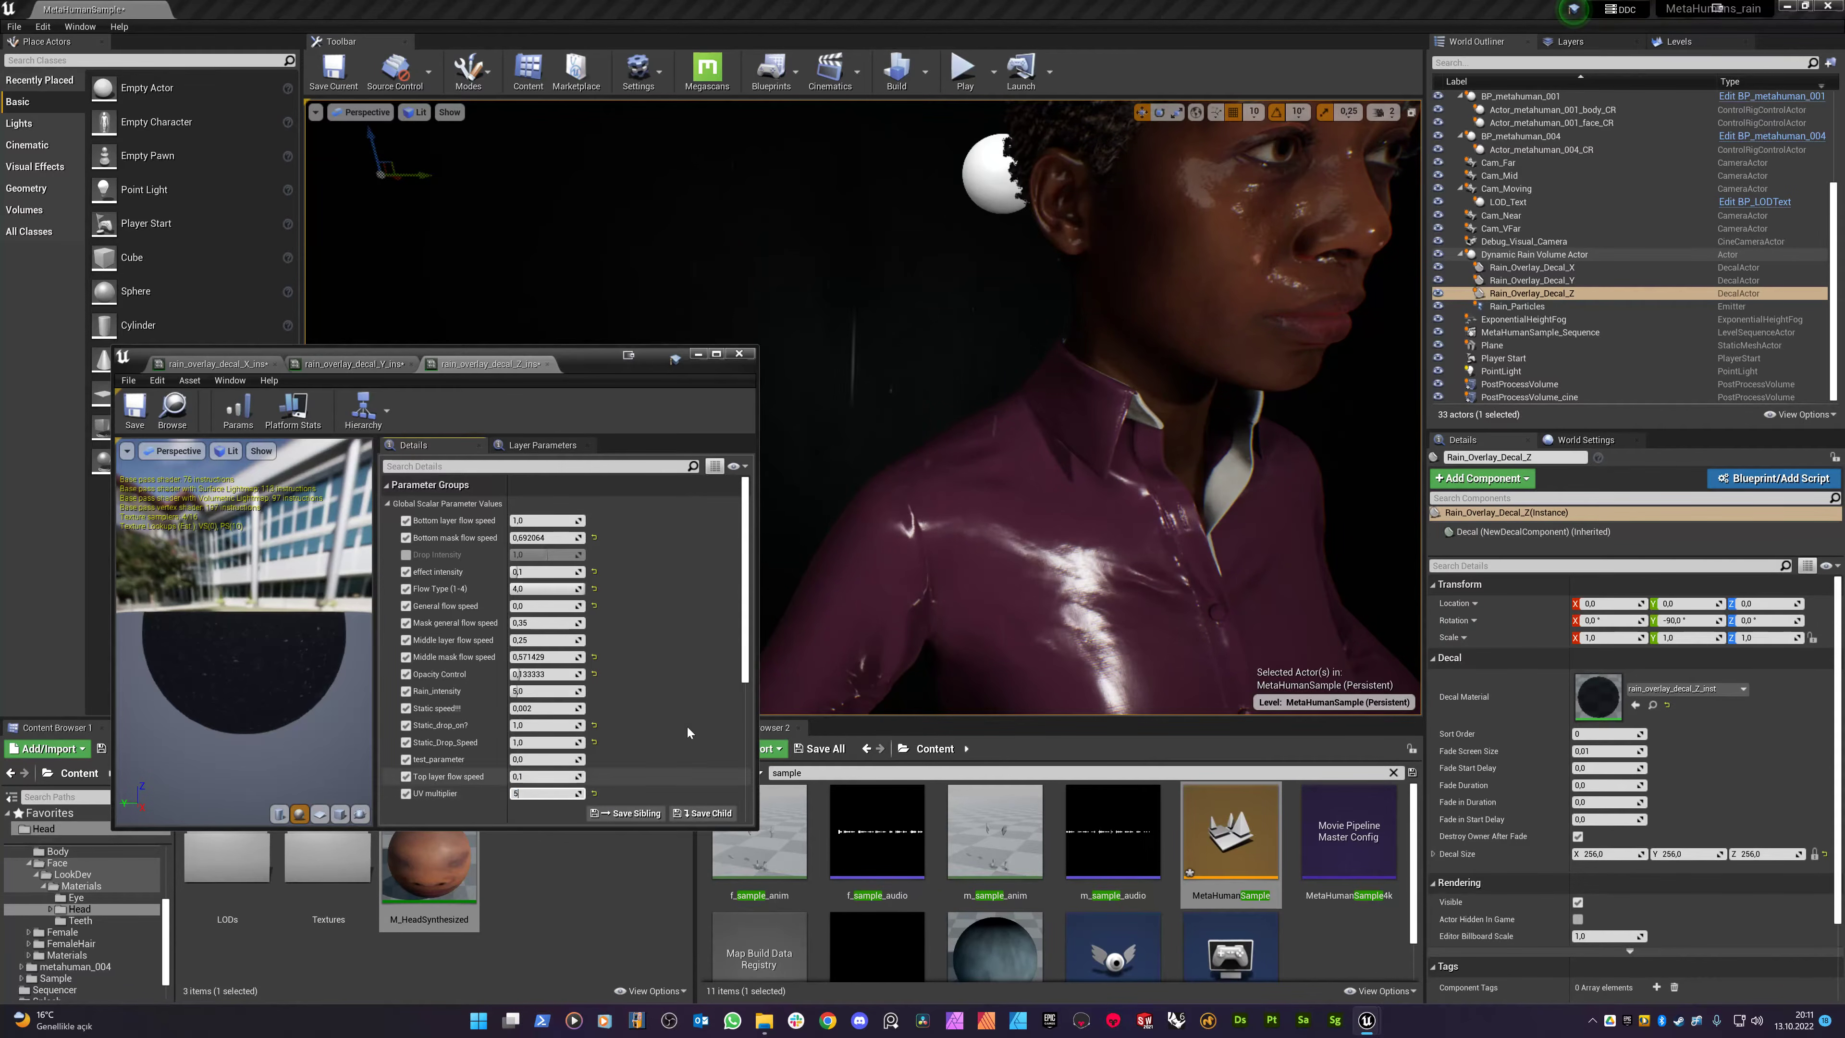
{"action": "key", "text": "w"}
{"action": "right_click_drag", "start_coordinate": [906, 574], "coordinate": [919, 425]}
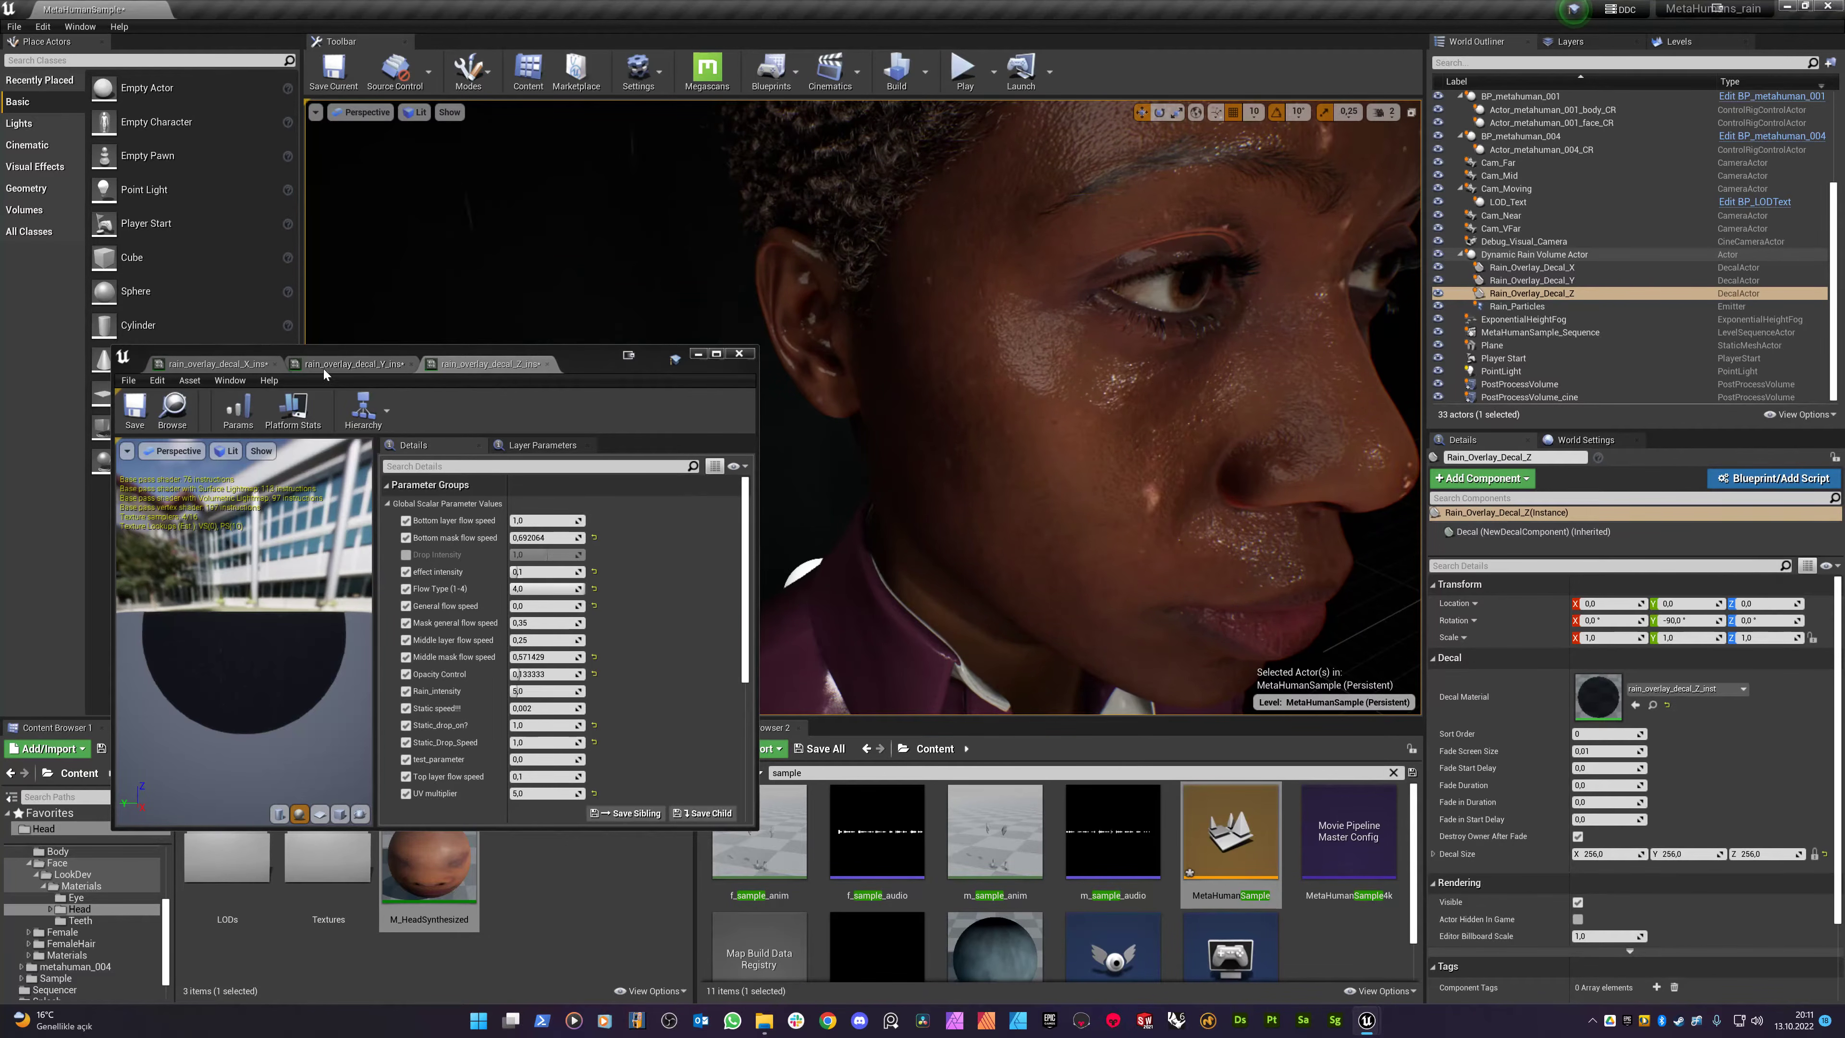
{"action": "left_click", "coordinate": [218, 364]}
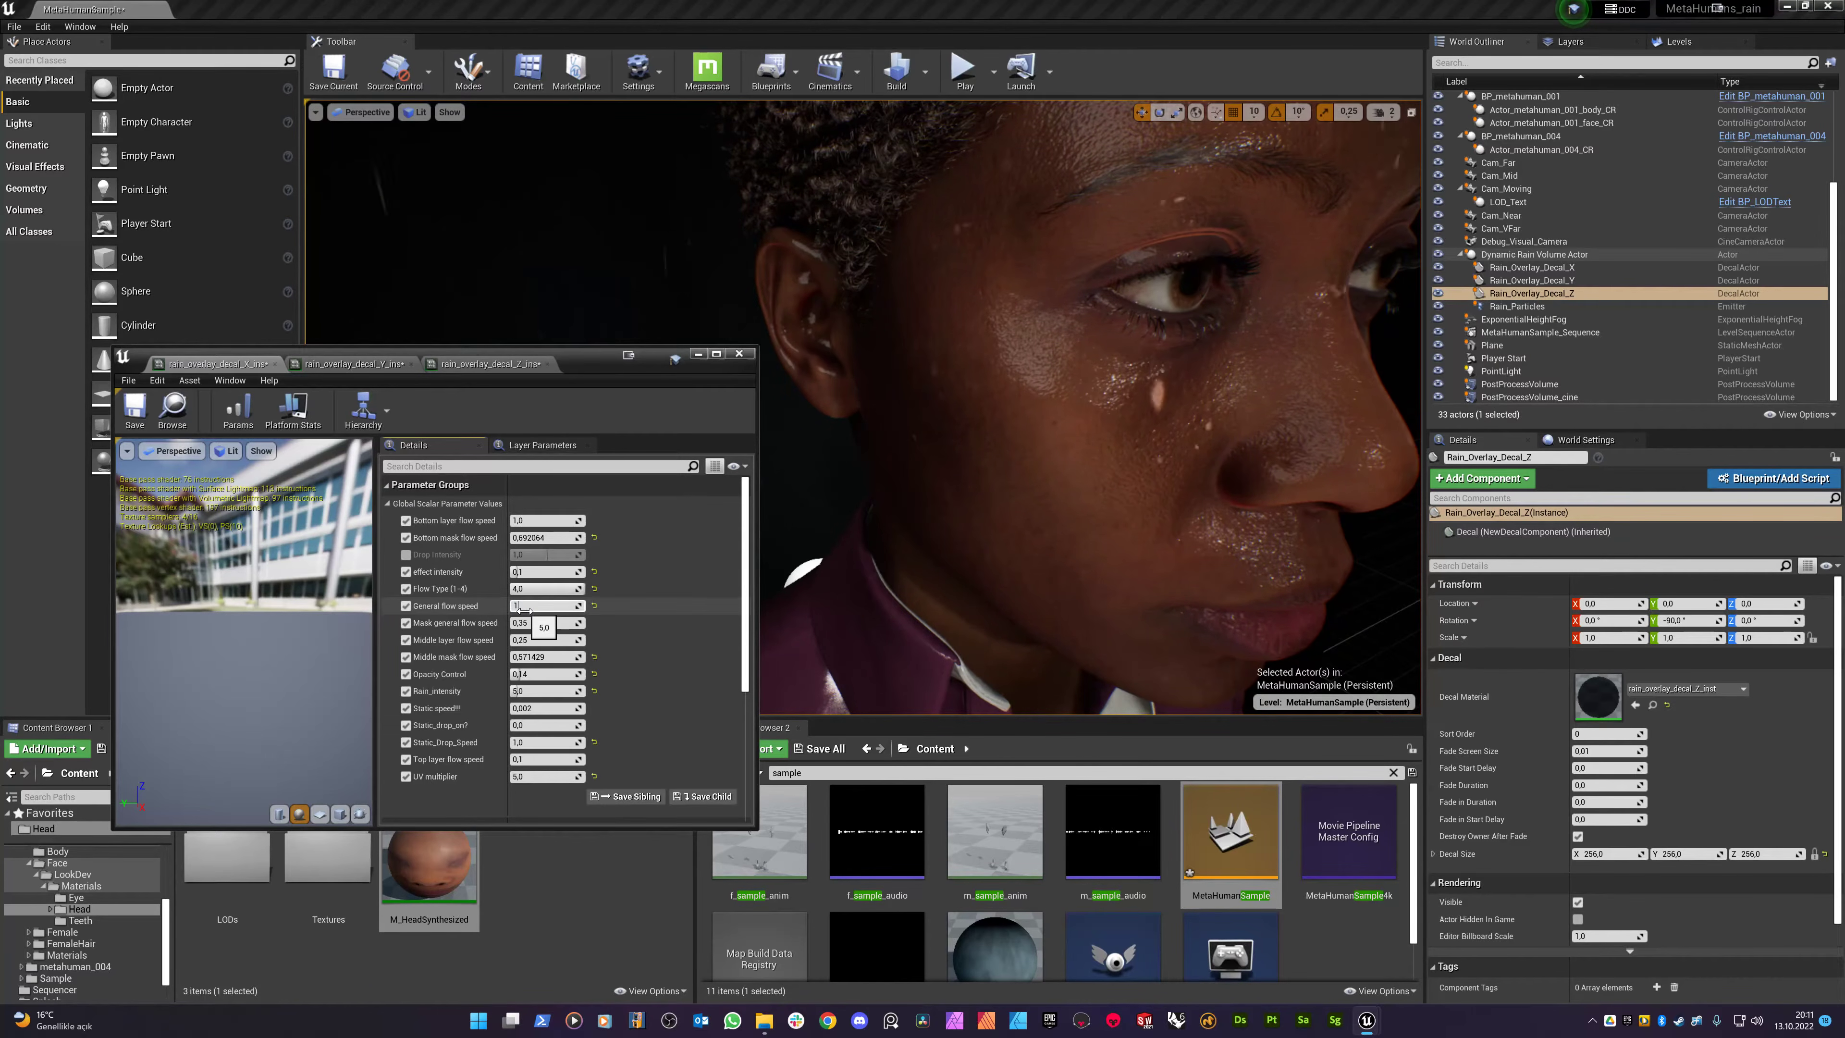
- Set the Y decal instance's General flow speed to 5,0
{"action": "left_click", "coordinate": [354, 363]}
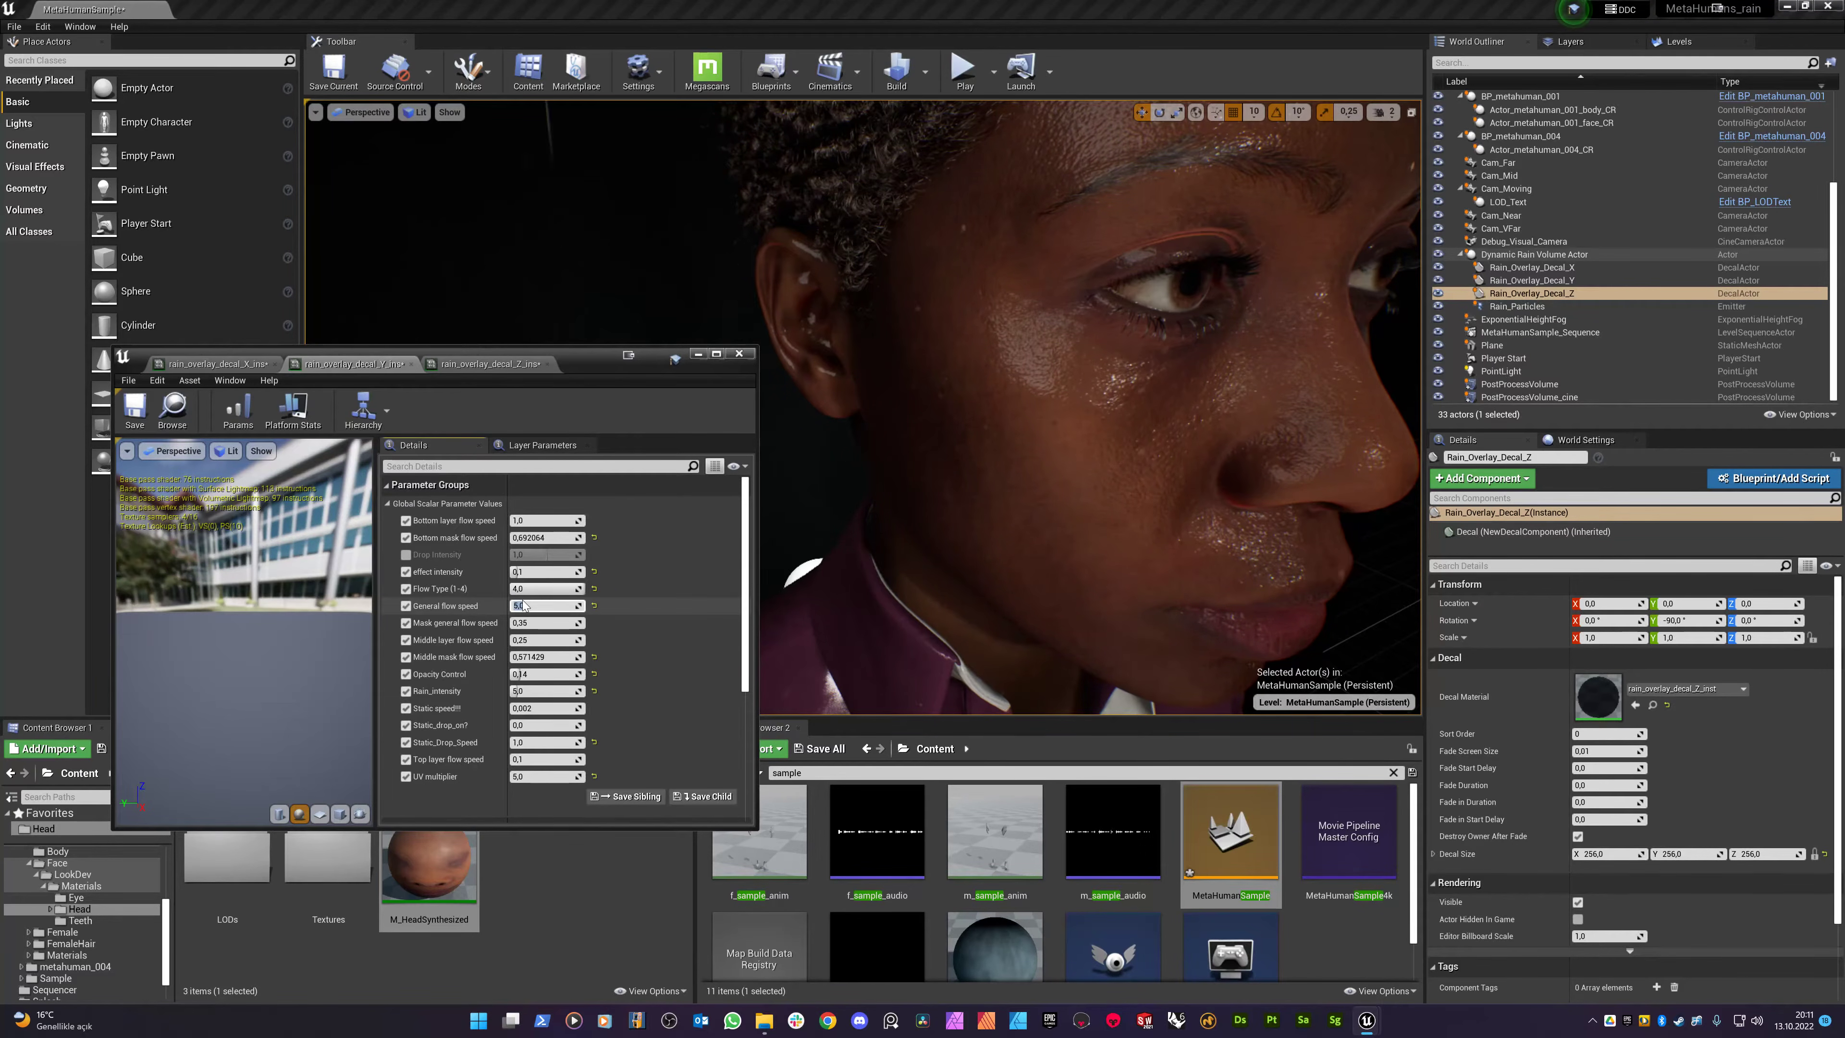
{"action": "left_click", "coordinate": [490, 363]}
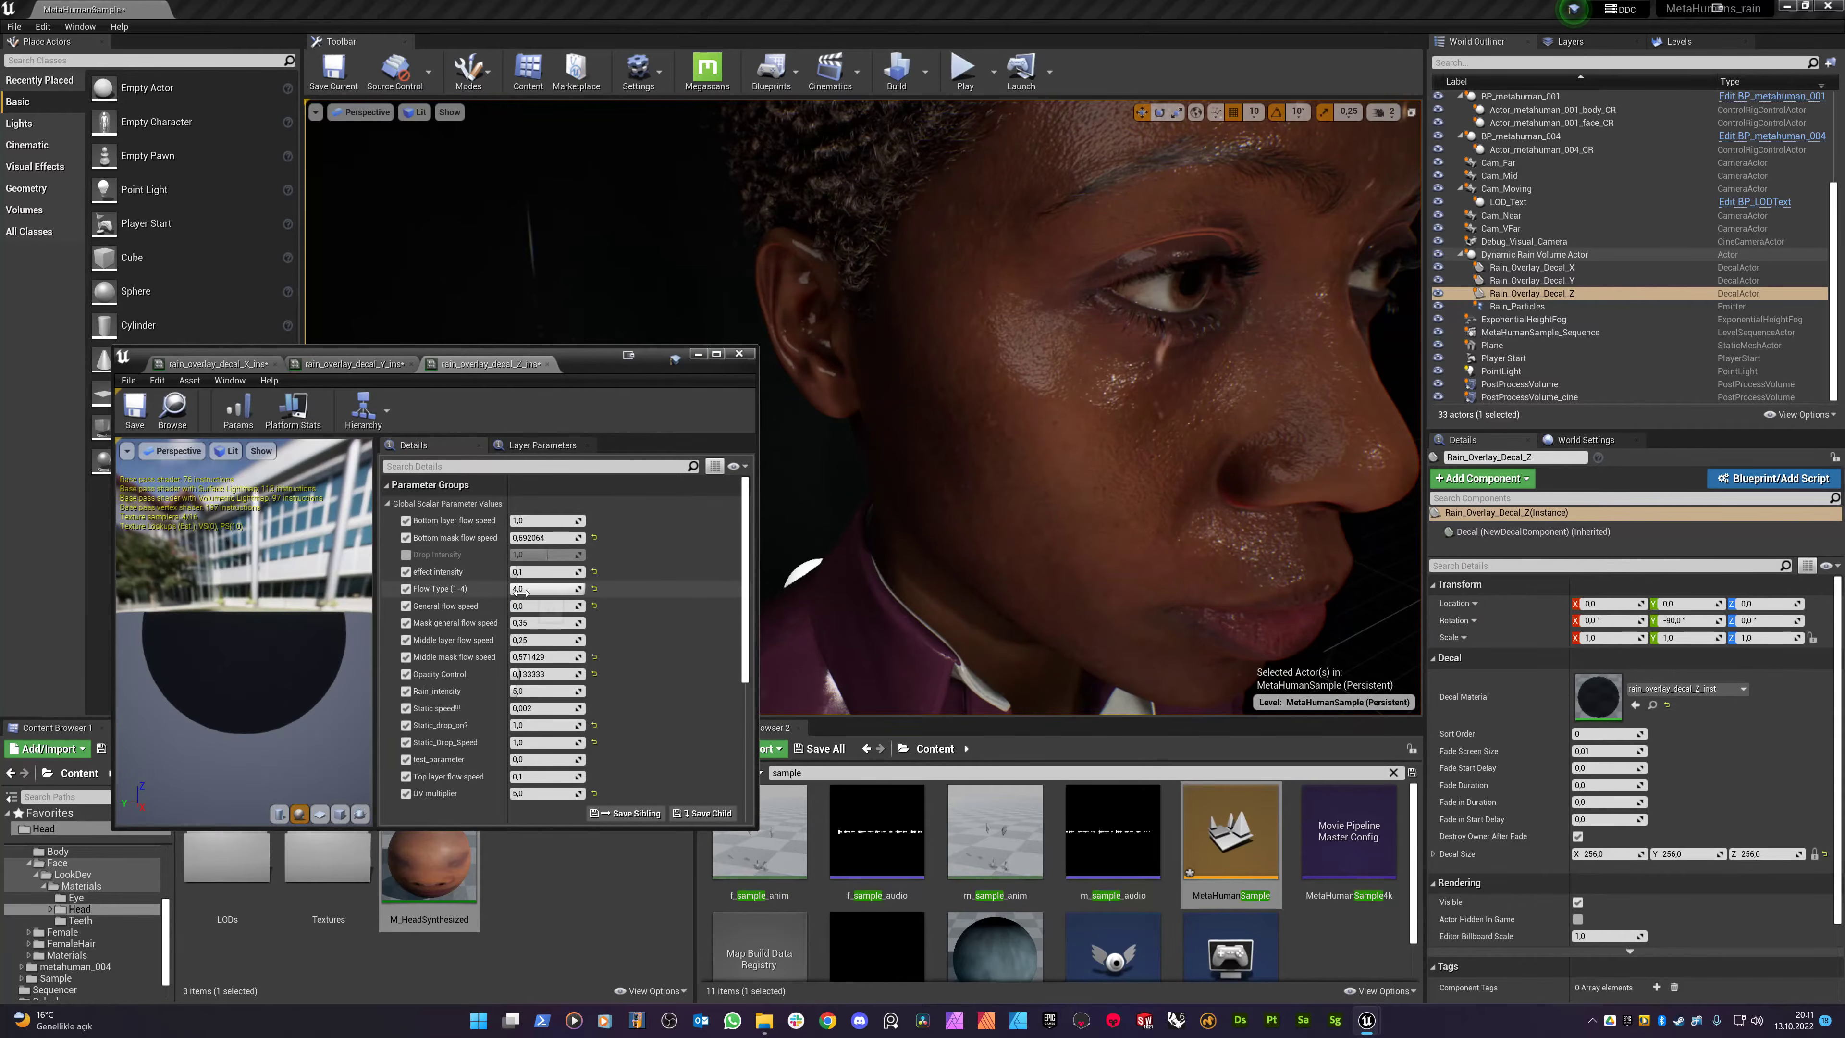
{"action": "right_click_drag", "start_coordinate": [966, 508], "coordinate": [941, 612]}
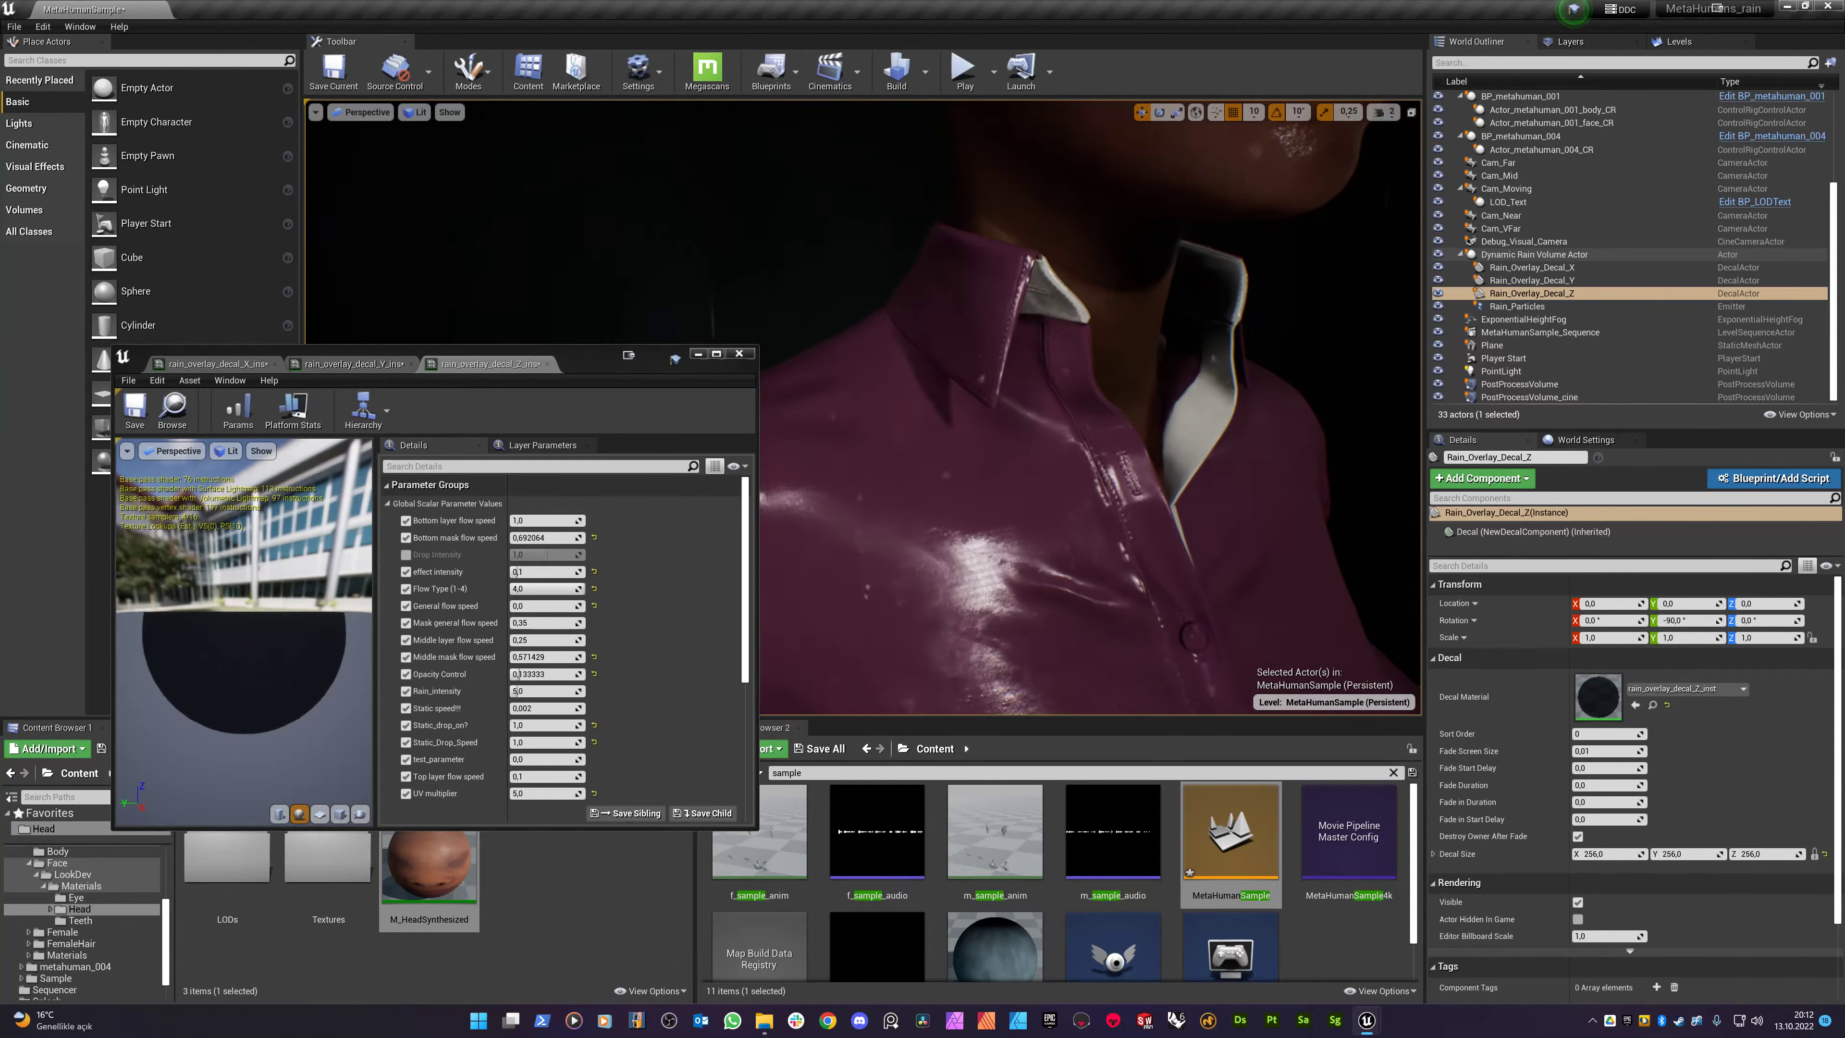
{"action": "right_click_drag", "start_coordinate": [1011, 442], "coordinate": [1009, 449]}
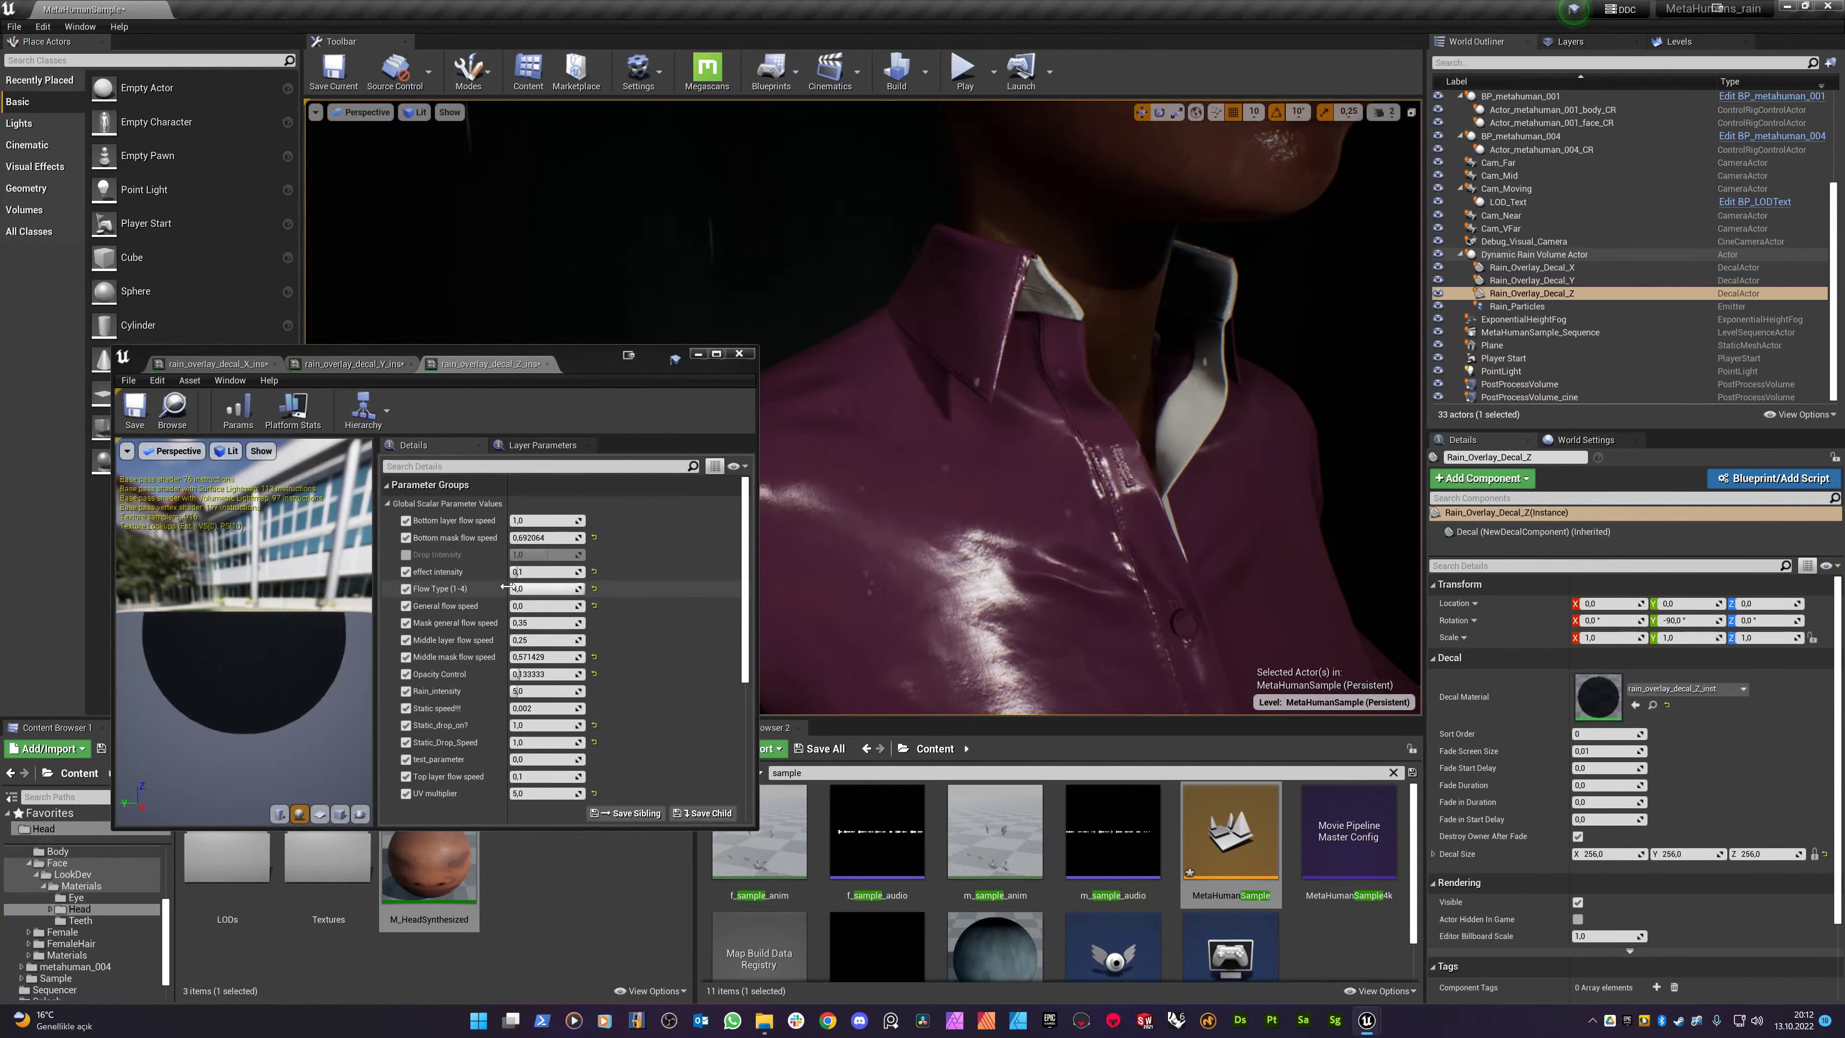
{"action": "left_click", "coordinate": [518, 607]}
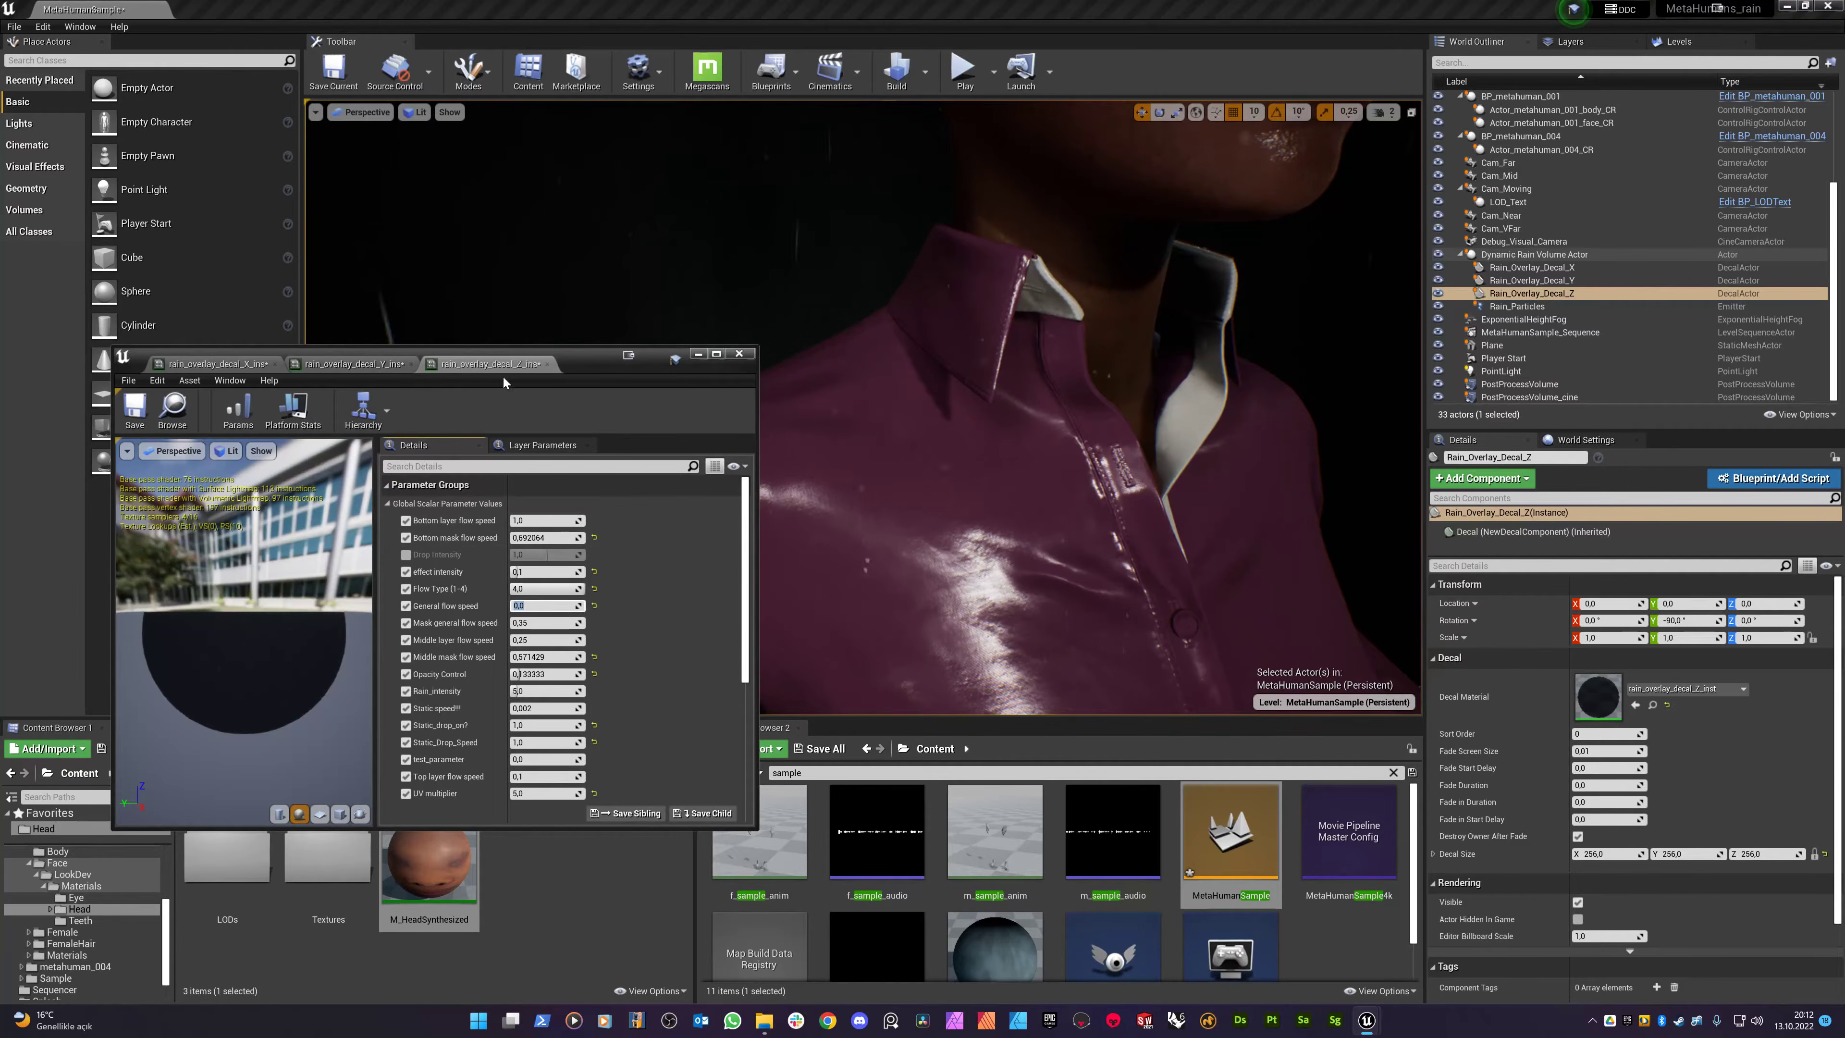
{"action": "right_click_drag", "start_coordinate": [920, 450], "coordinate": [828, 370]}
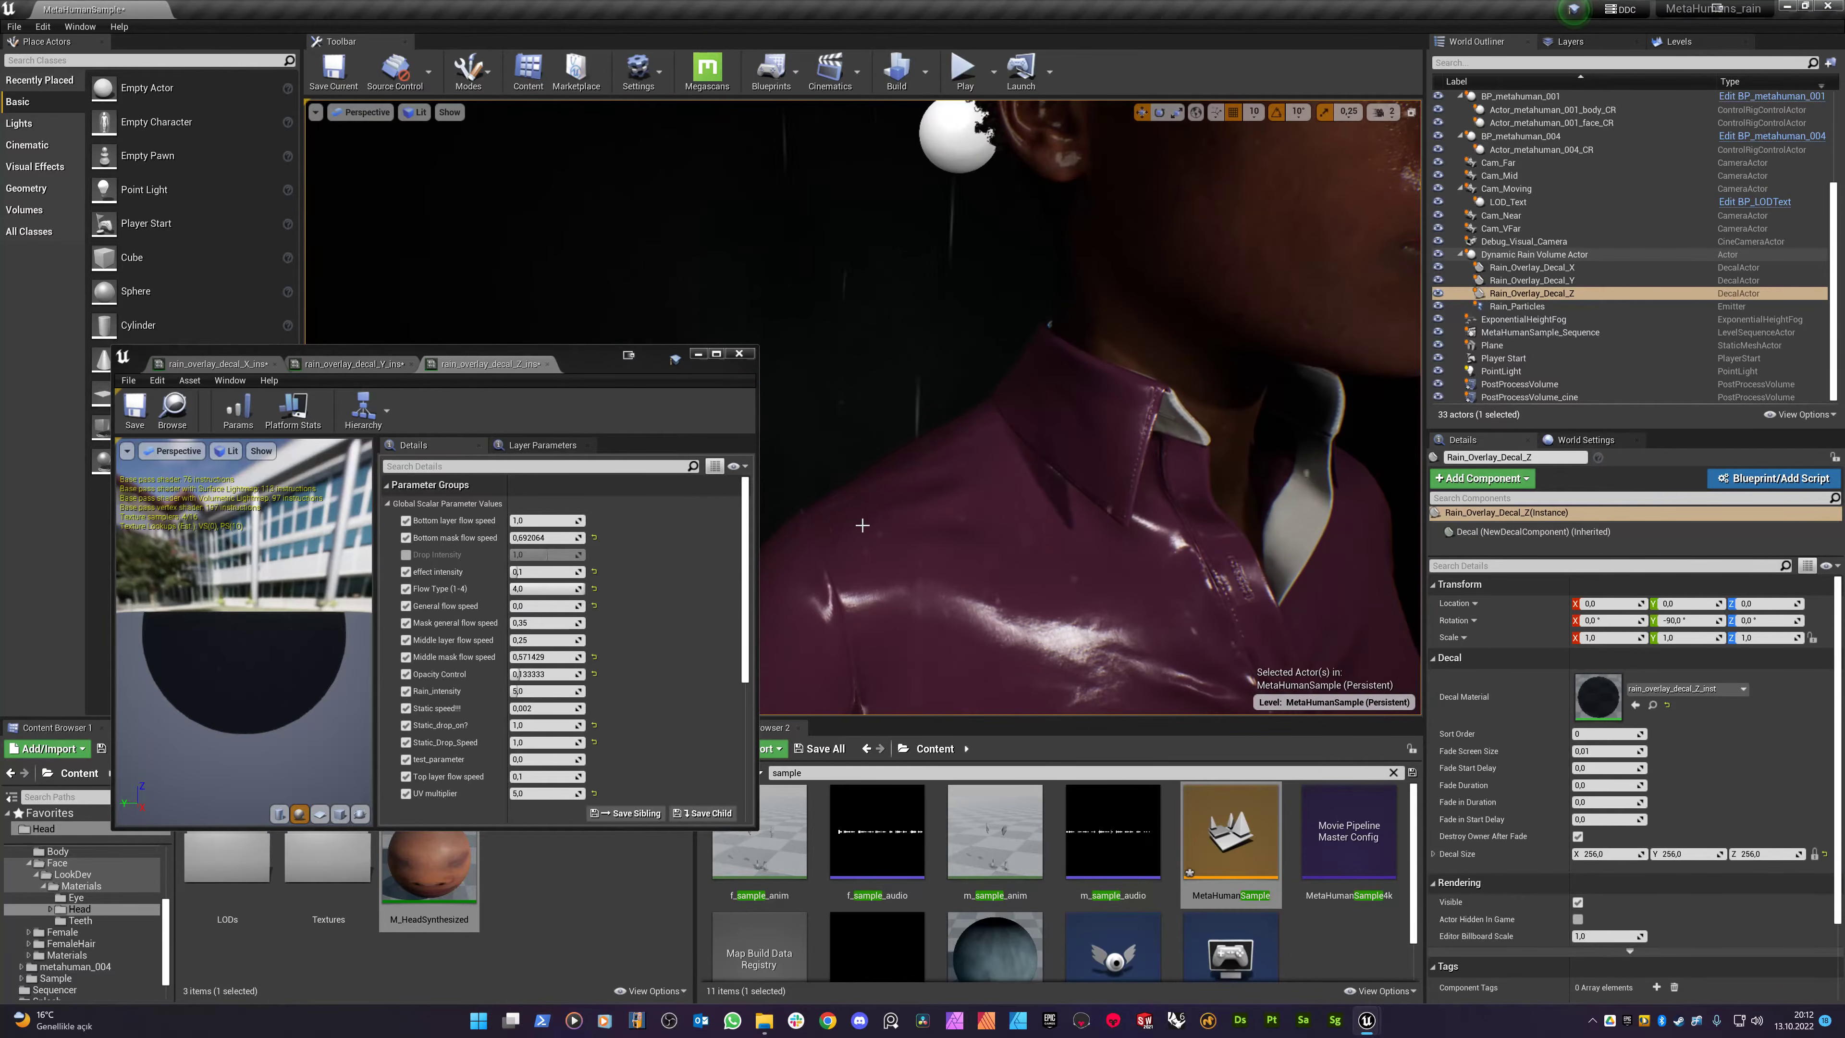
{"action": "left_click", "coordinate": [356, 364]}
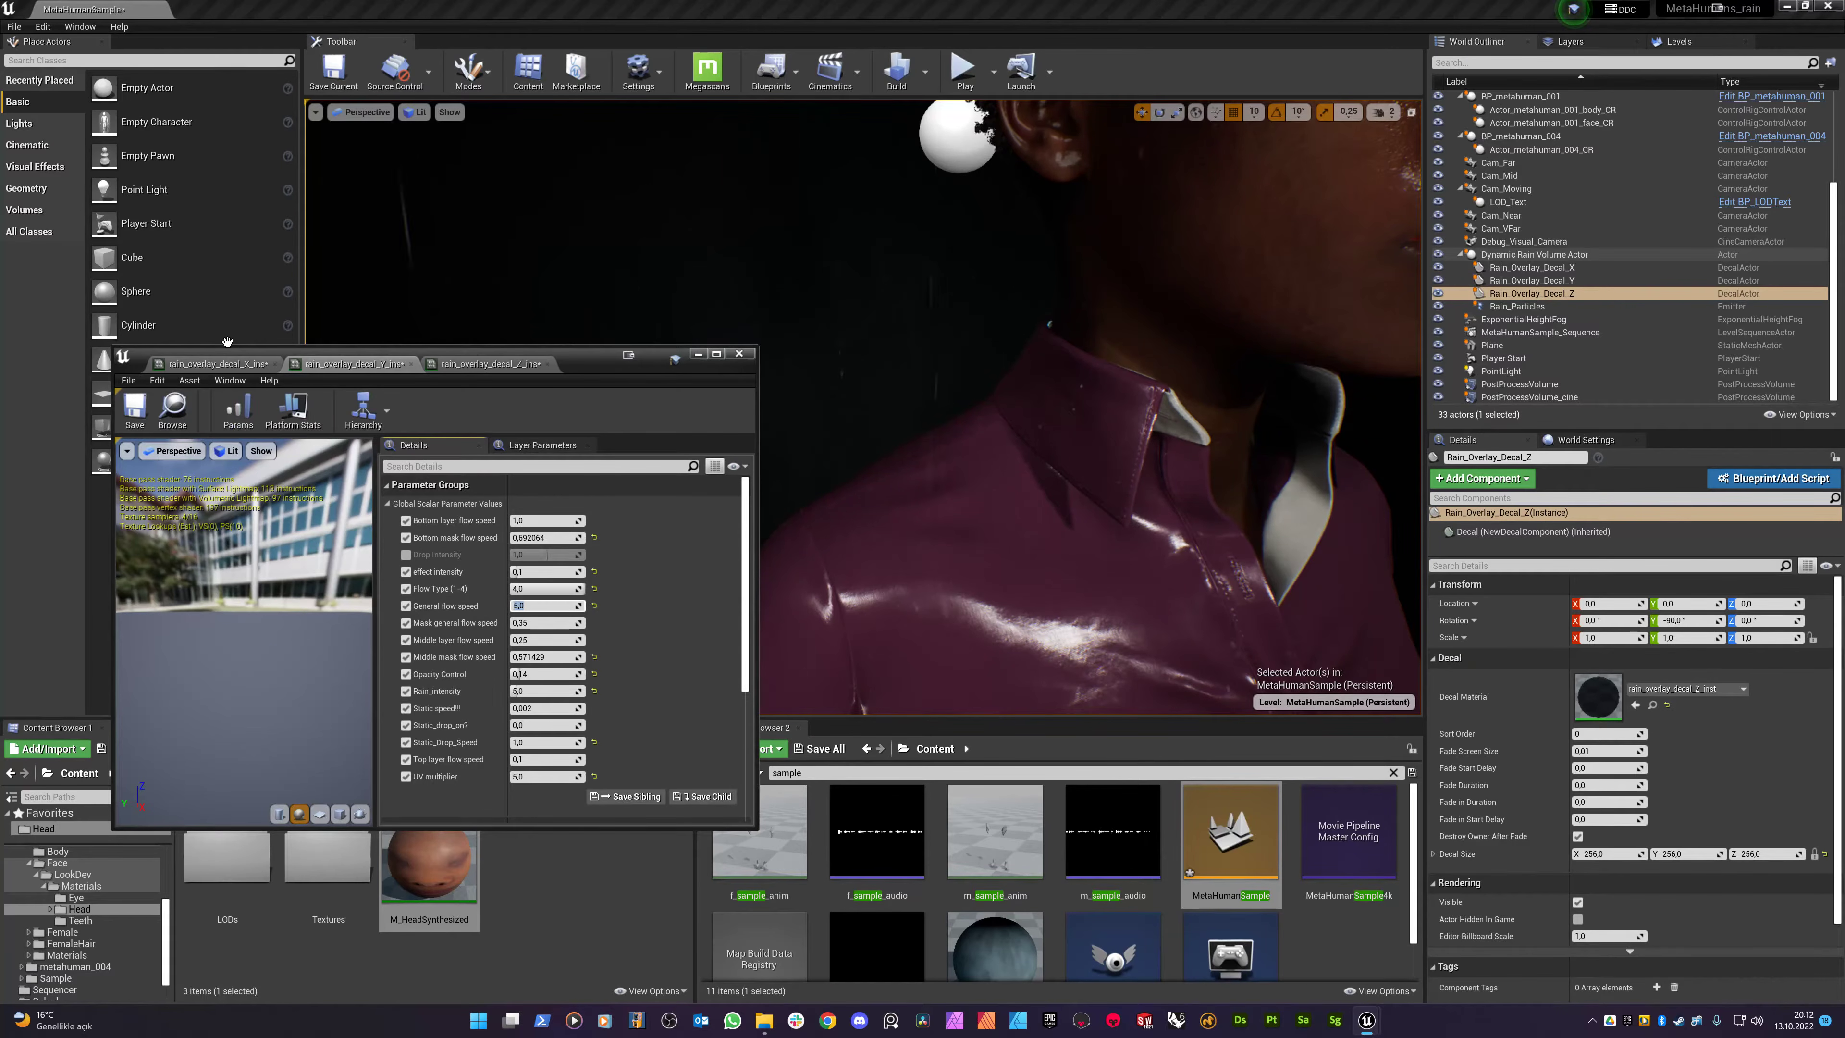
{"action": "left_click", "coordinate": [541, 605]}
{"action": "type", "text": "5"}
{"action": "key", "text": "Return"}
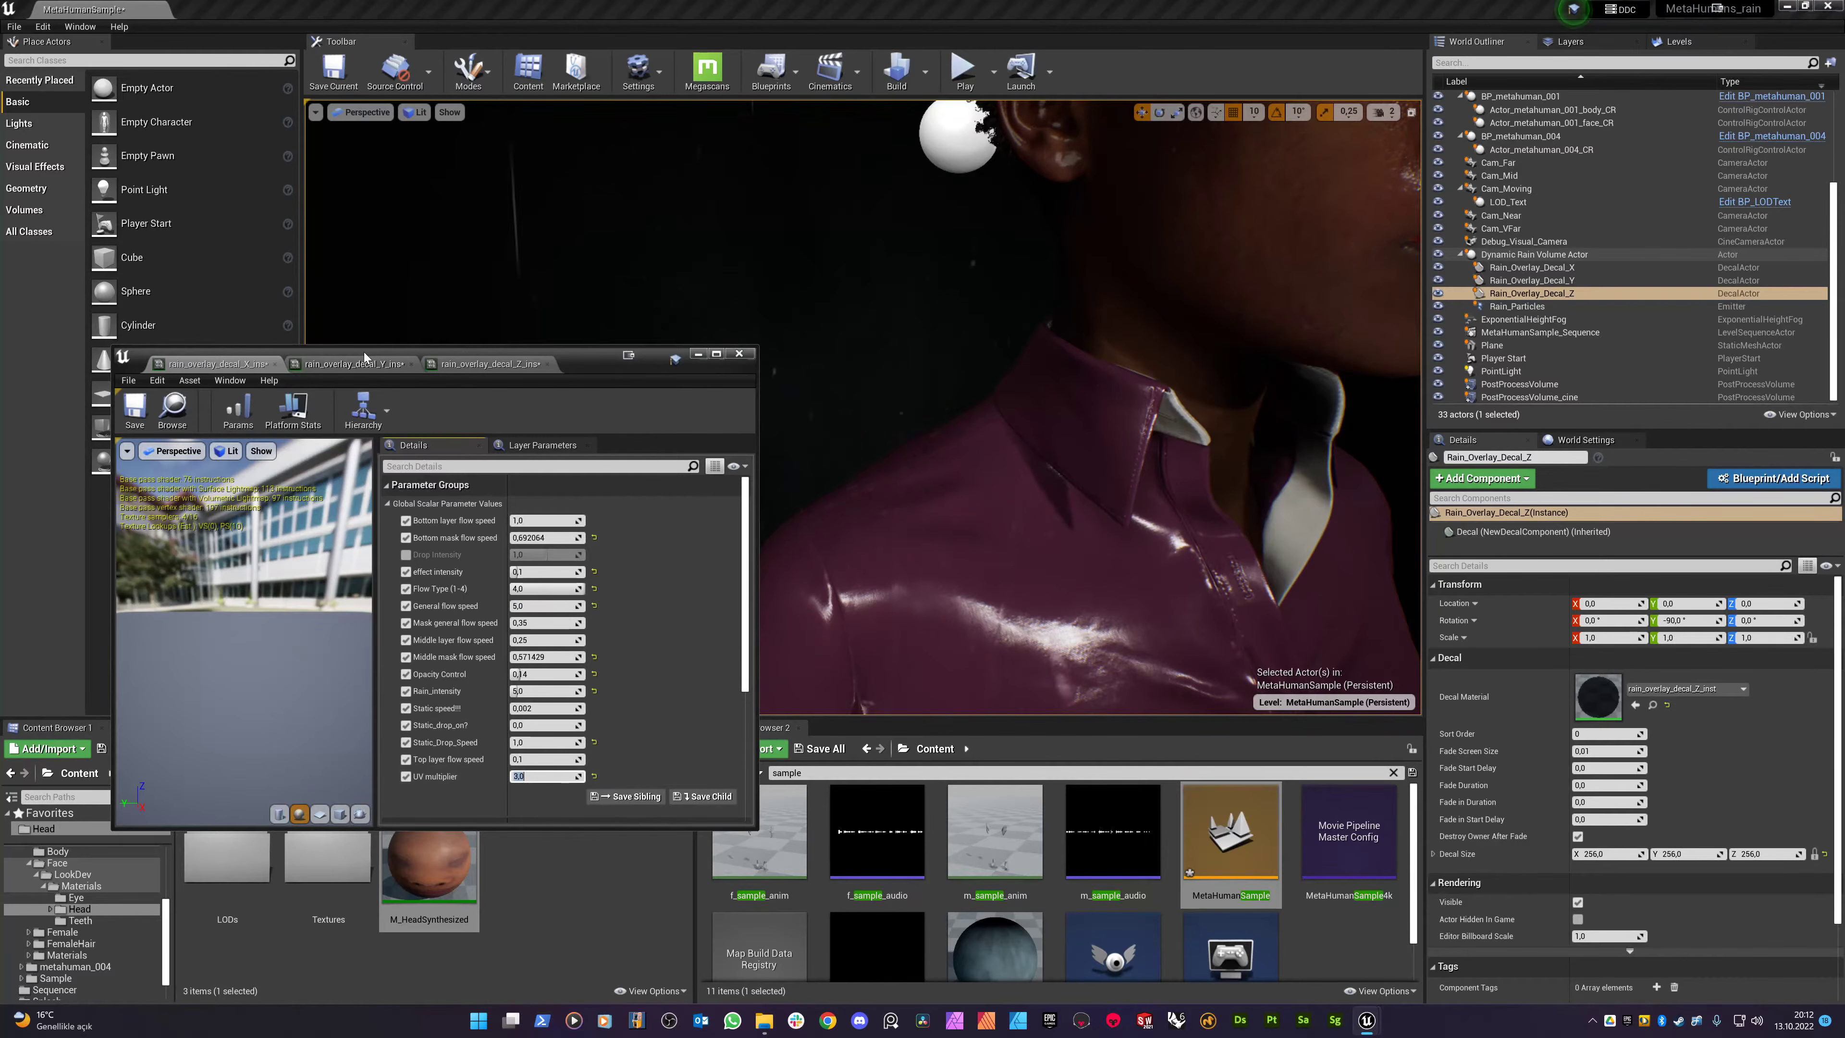
- Set the Z decal instance's UV multiplier to 3,0 and view the collar and face
{"action": "left_click", "coordinate": [501, 363]}
{"action": "left_click", "coordinate": [549, 794]}
{"action": "type", "text": "3"}
{"action": "key", "text": "Return"}
{"action": "right_click_drag", "start_coordinate": [908, 472], "coordinate": [969, 356]}
{"action": "key", "text": "w"}
{"action": "right_click_drag", "start_coordinate": [951, 441], "coordinate": [984, 434]}
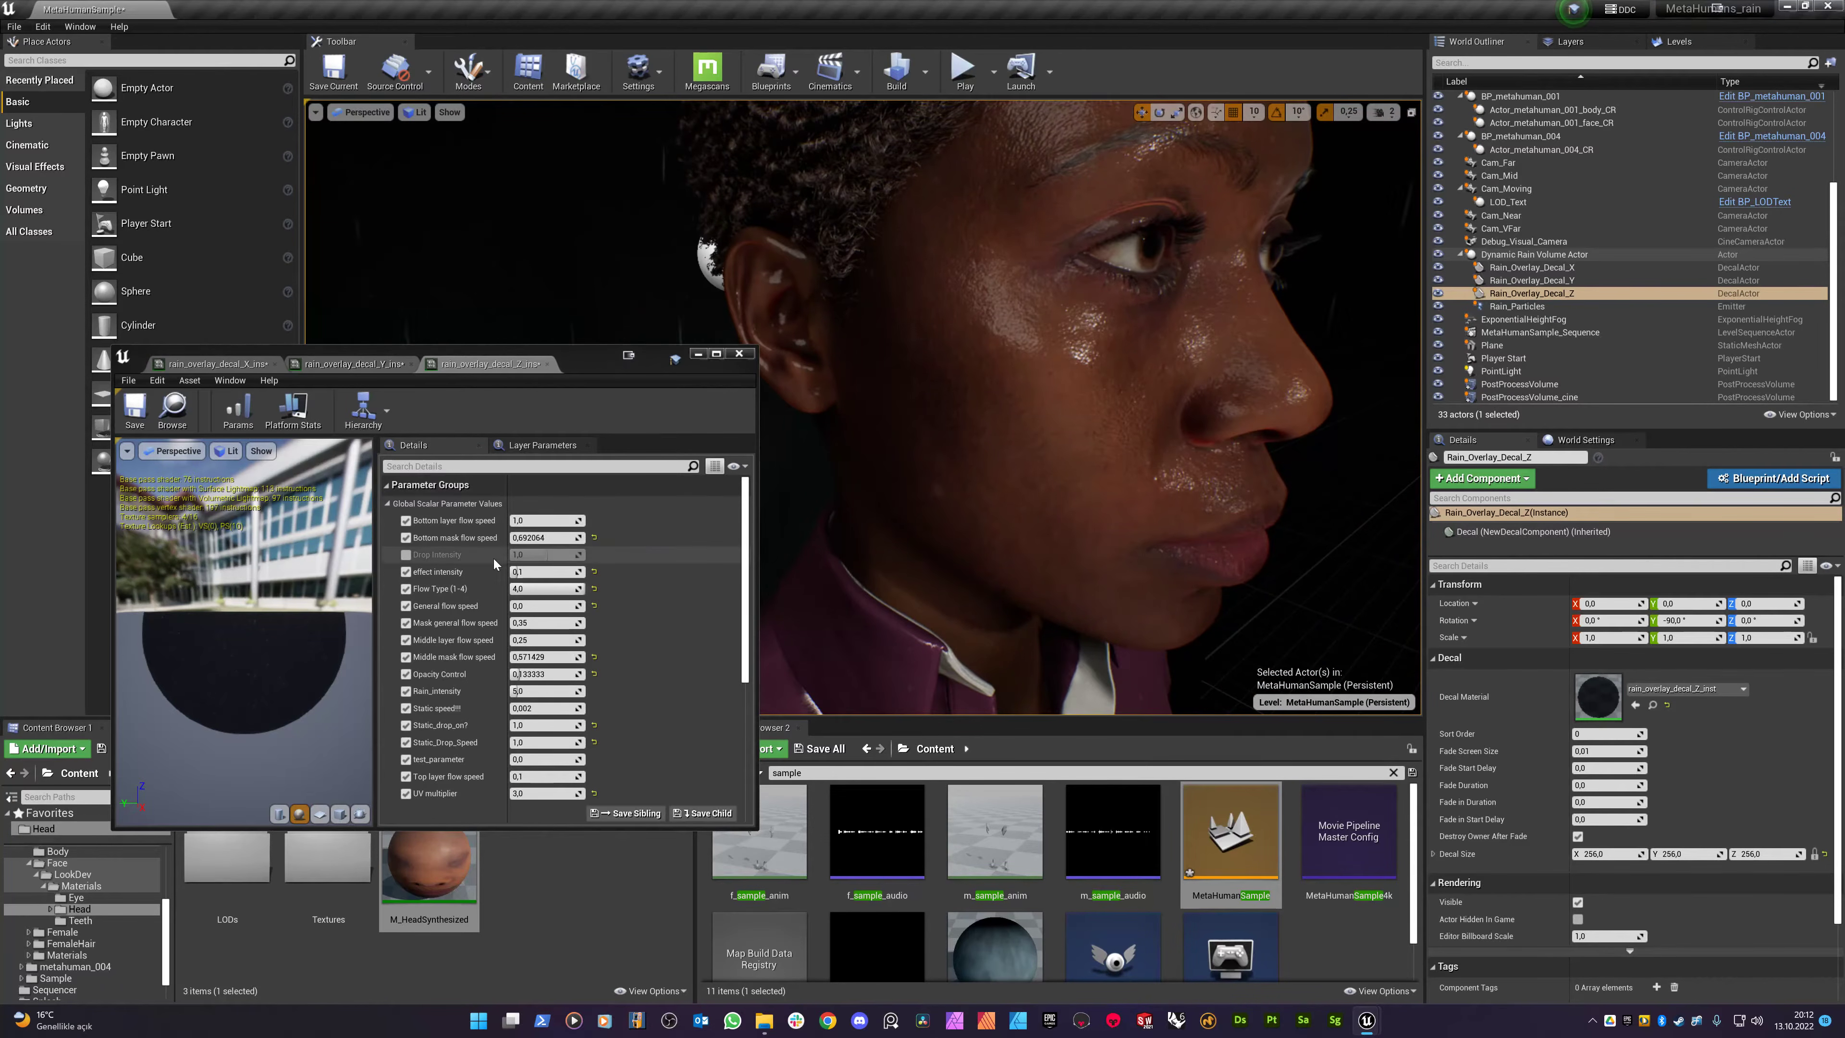
- Set General flow speed to 1,0 on the Y decal and 3,0 on the X decal
{"action": "left_click", "coordinate": [343, 363]}
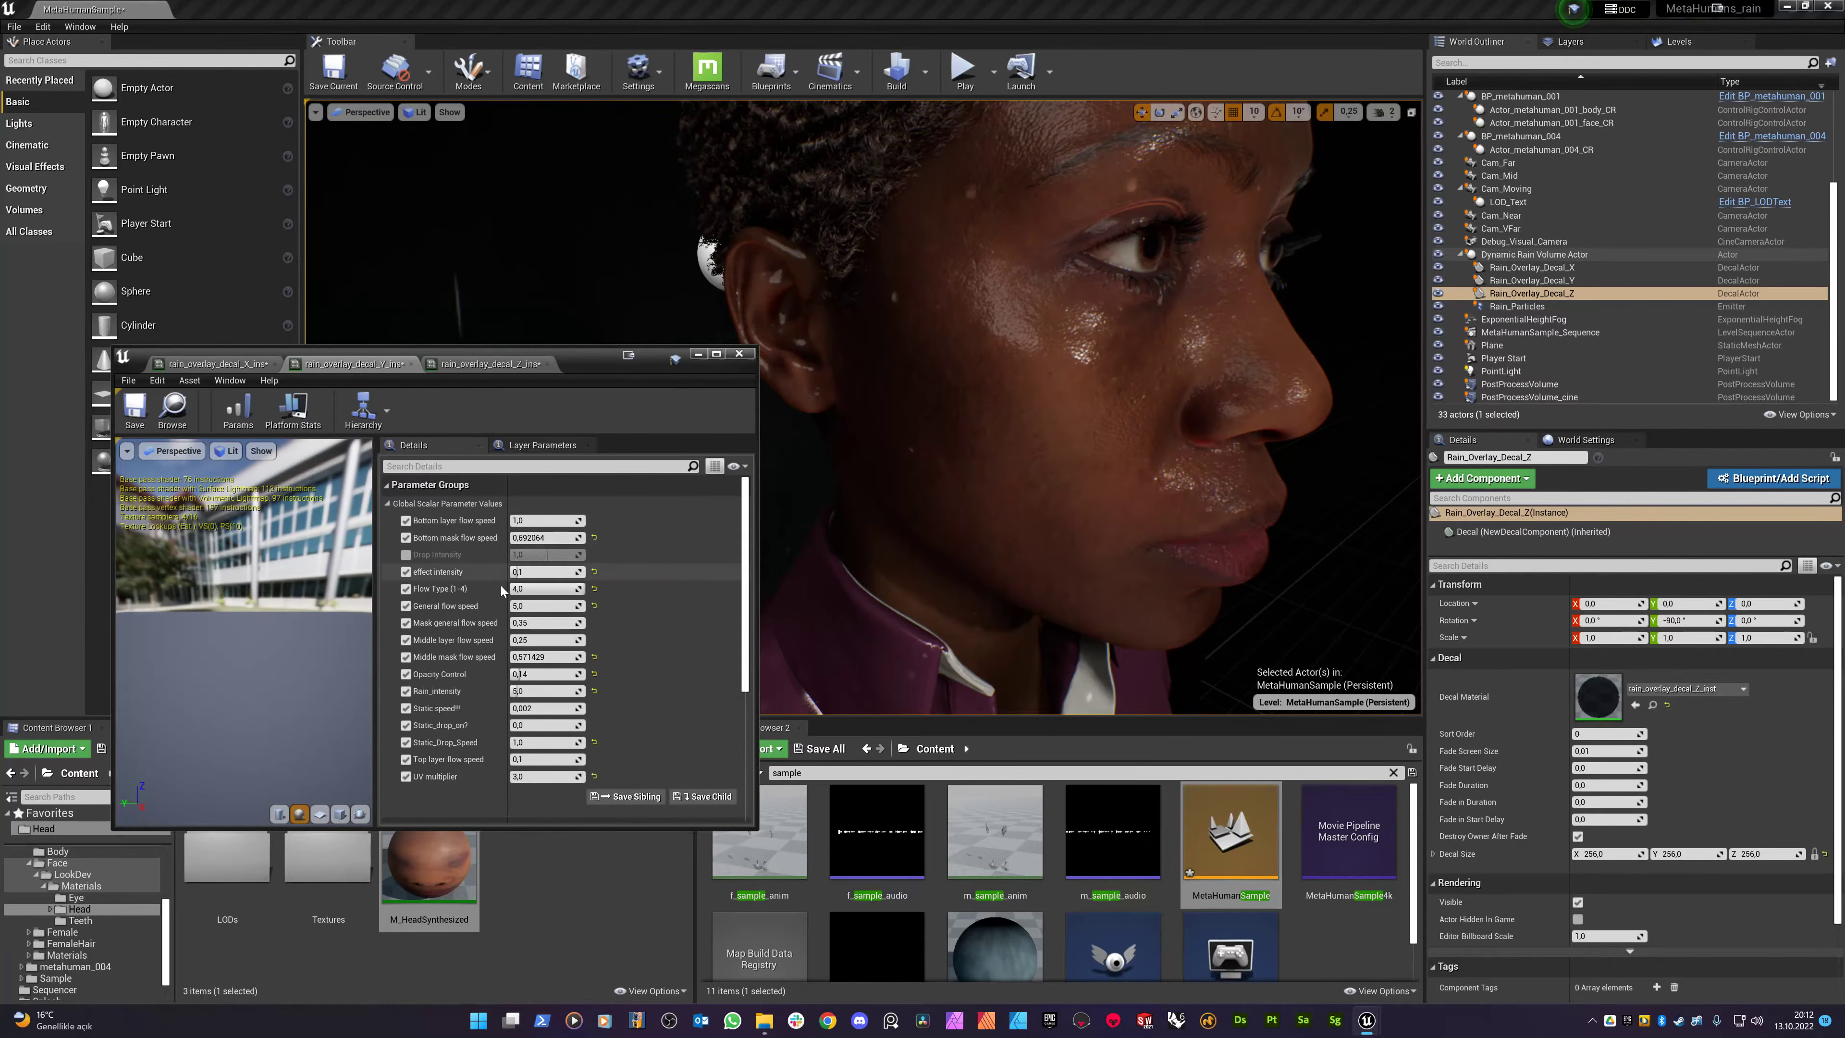
{"action": "type", "text": "1"}
{"action": "key", "text": "Return"}
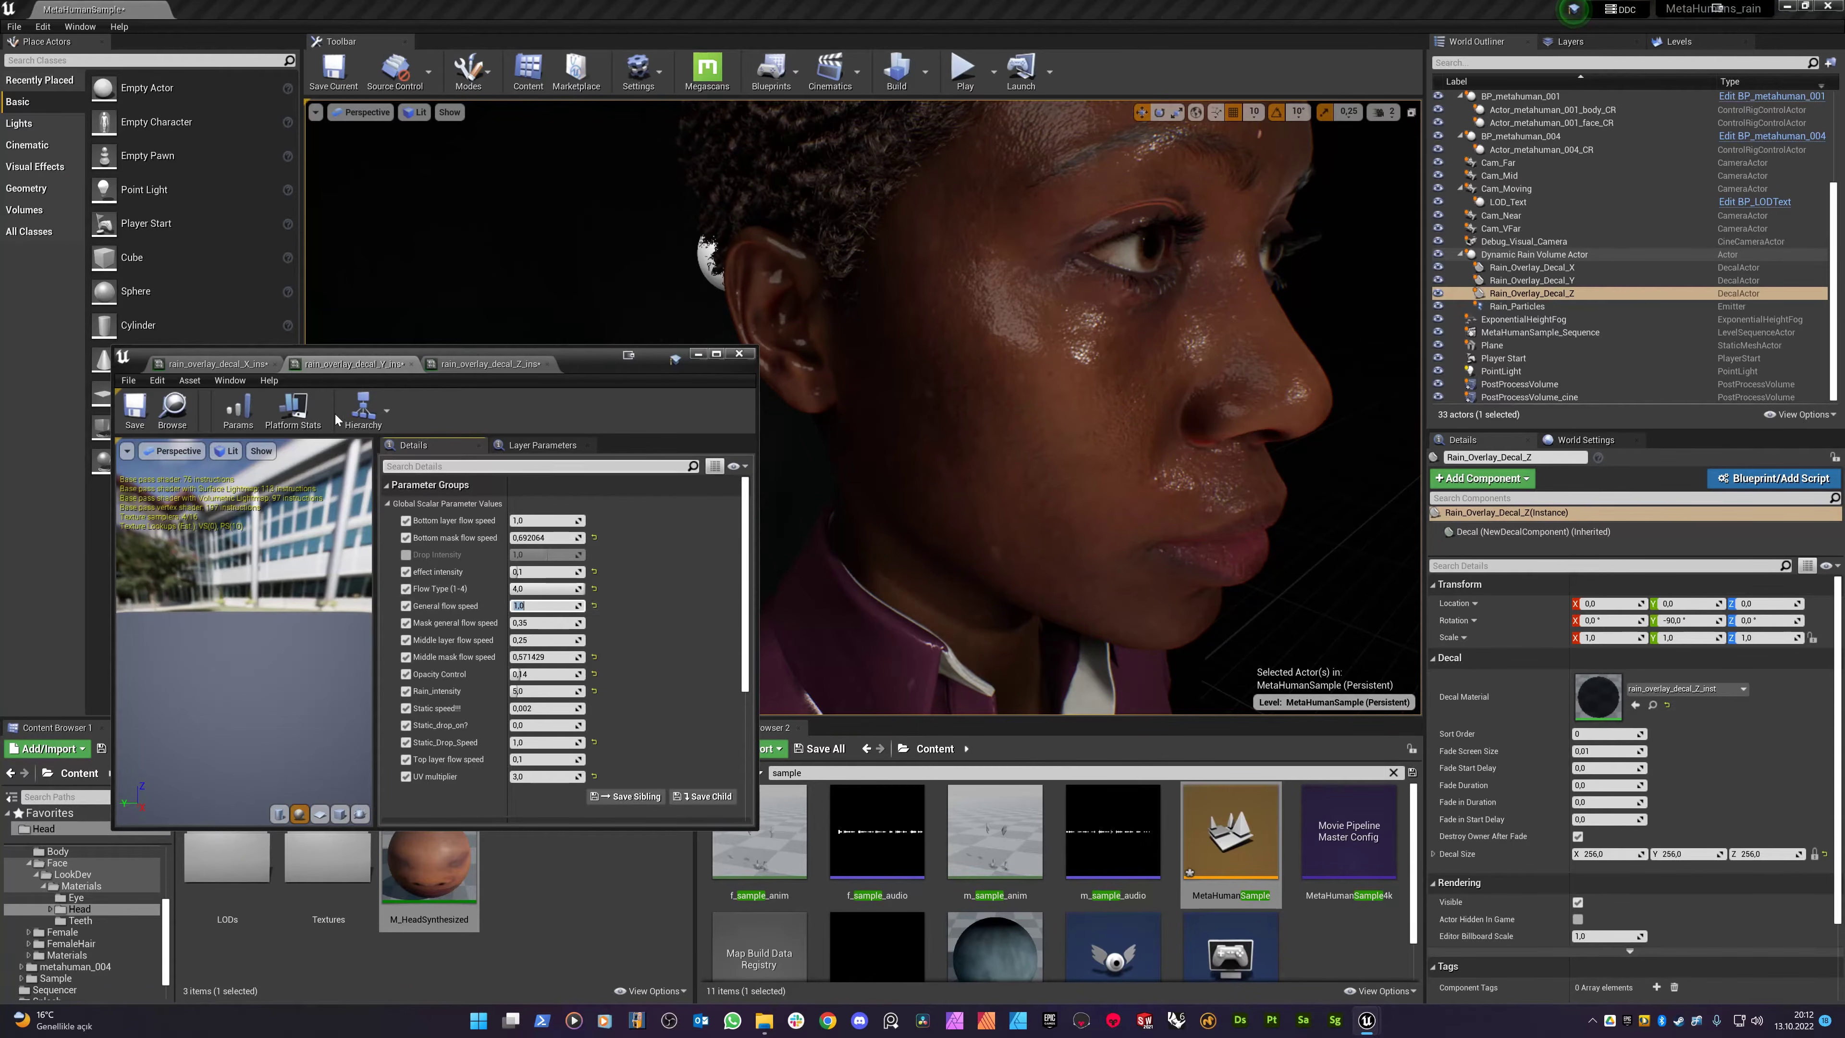
{"action": "left_click", "coordinate": [247, 362]}
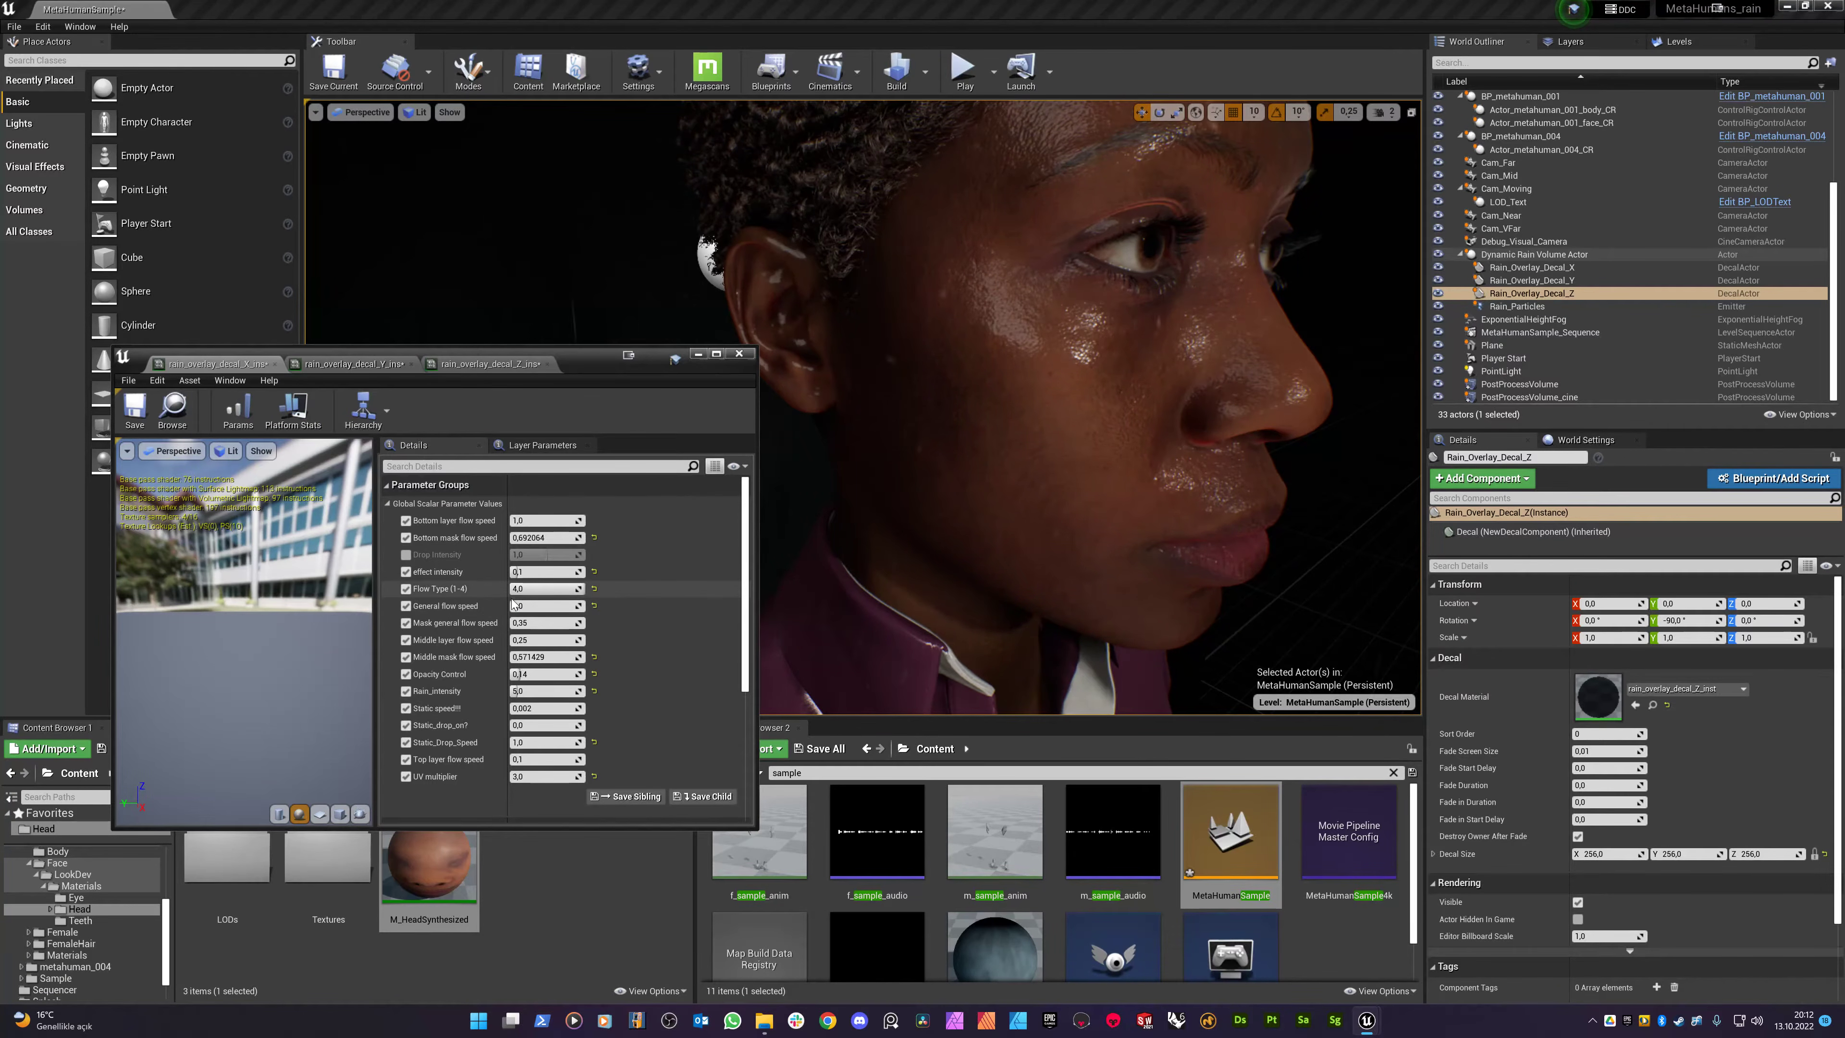
{"action": "left_click", "coordinate": [529, 607]}
{"action": "type", "text": "1"}
{"action": "key", "text": "Return"}
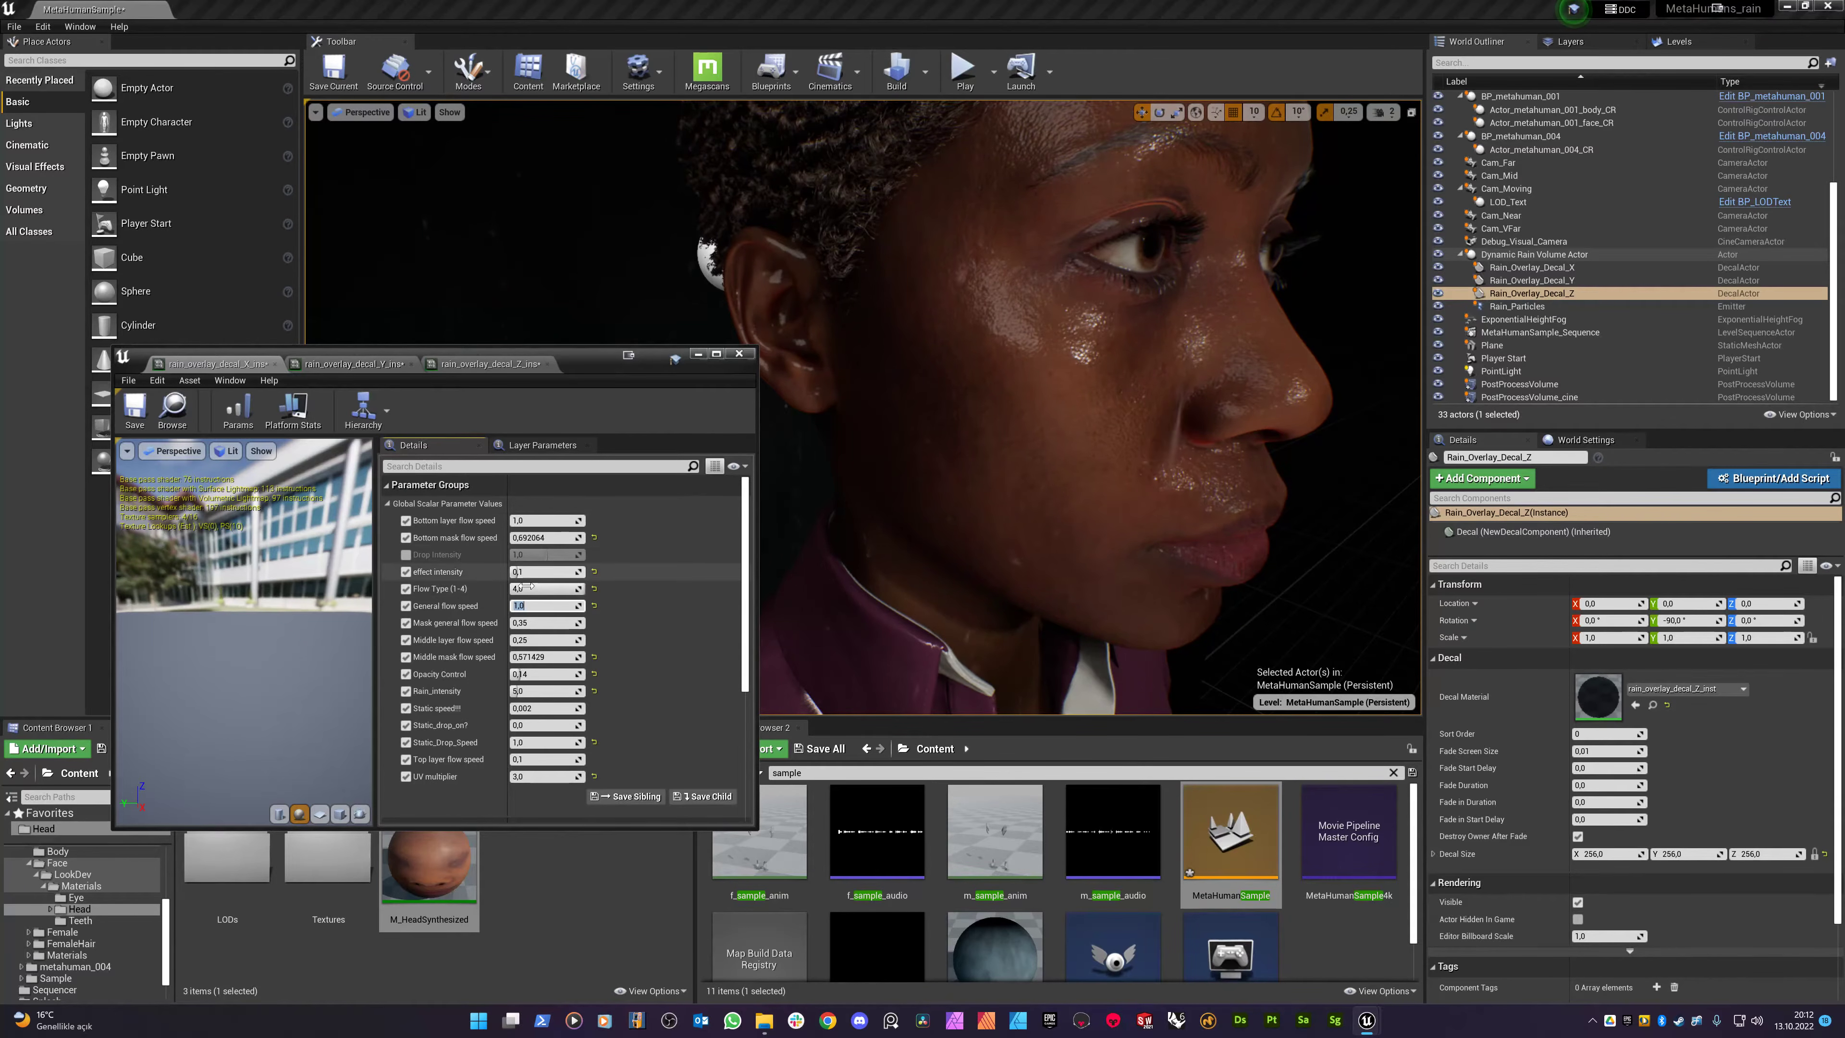
{"action": "type", "text": "3"}
{"action": "key", "text": "Return"}
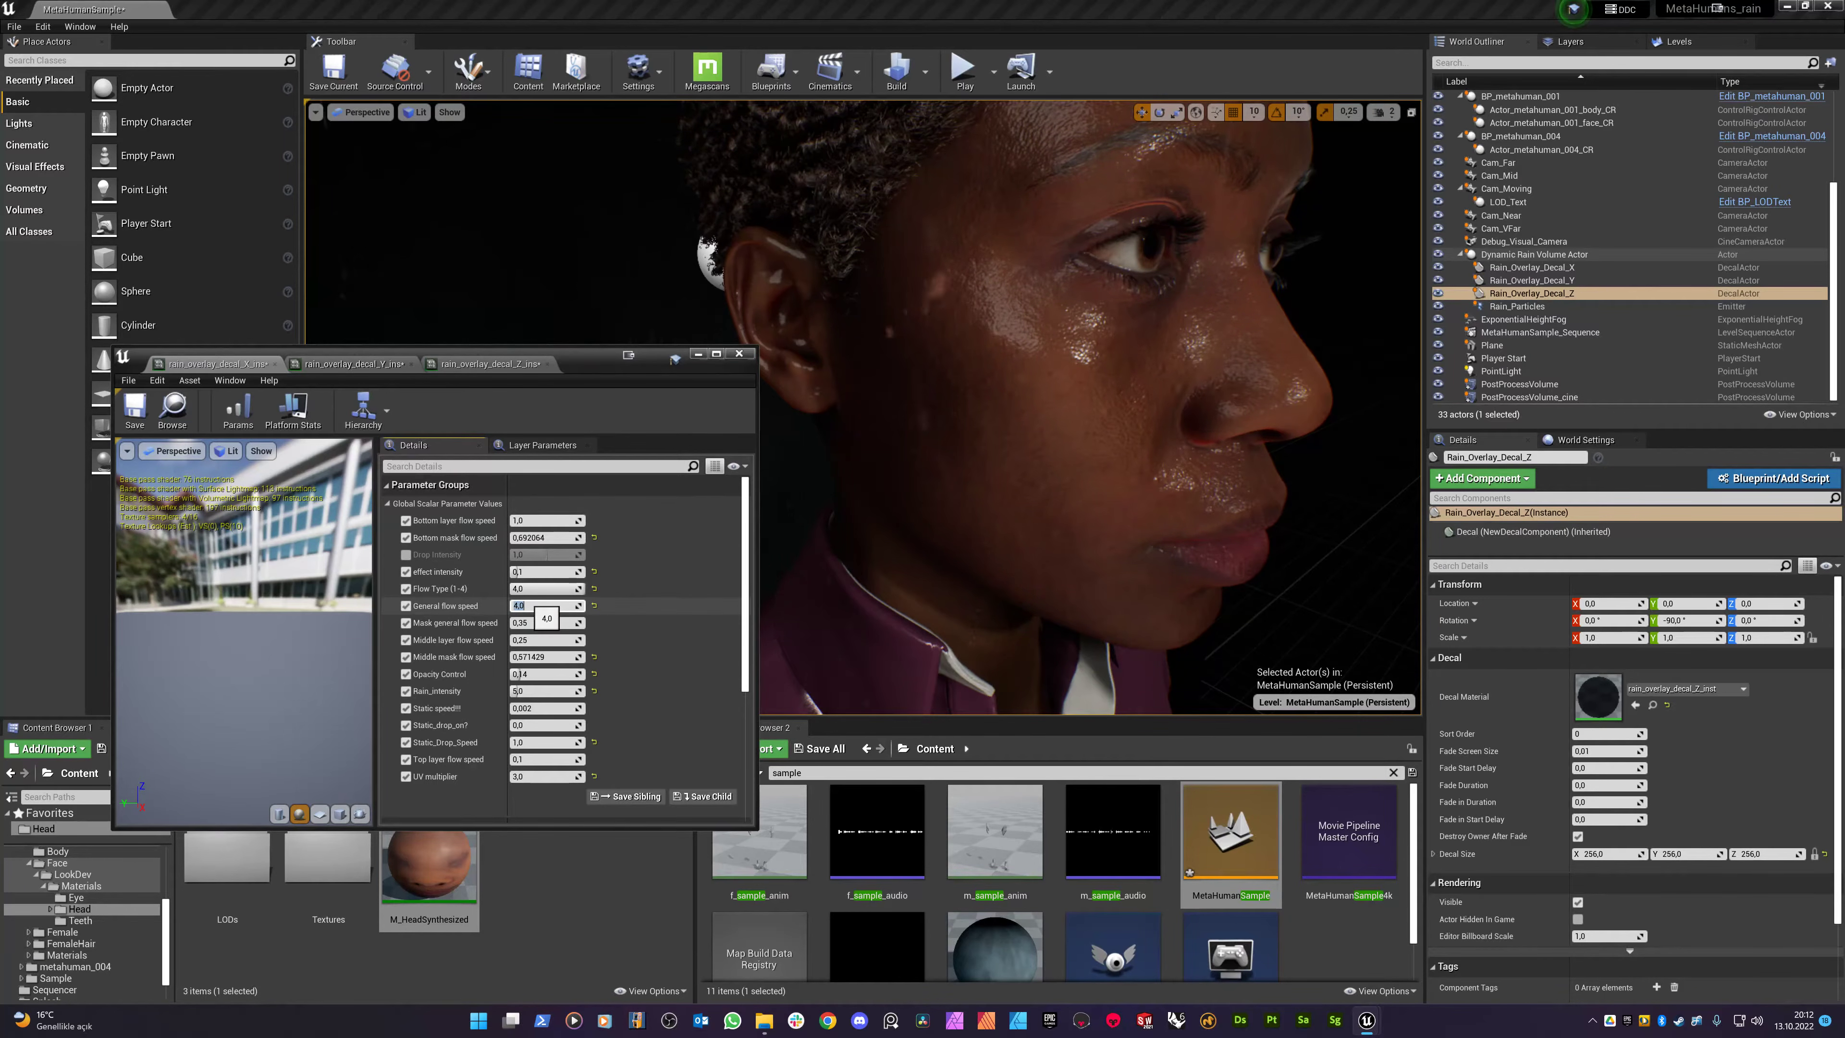
- Set the rain_overlay_decal_Y instance's effect intensity to 0,05
{"action": "left_click", "coordinate": [330, 364]}
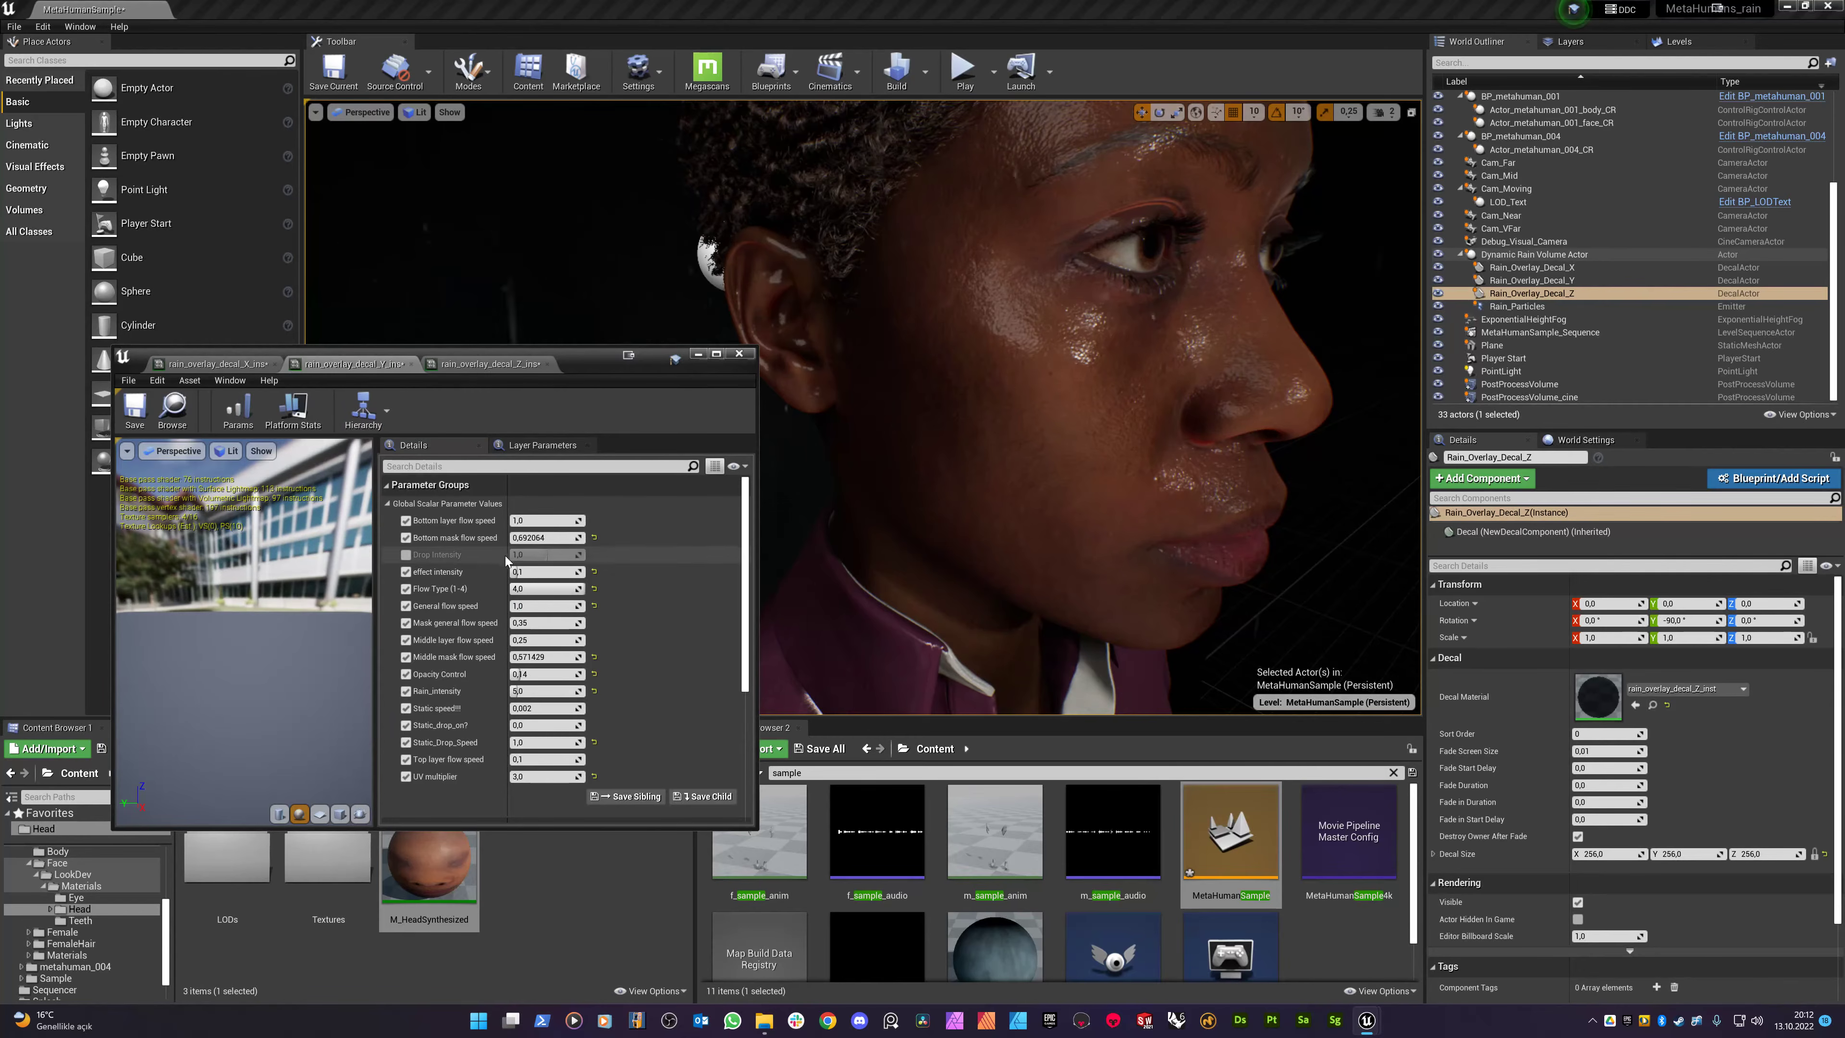
{"action": "right_click_drag", "start_coordinate": [935, 454], "coordinate": [821, 472]}
{"action": "key", "text": "d"}
{"action": "key", "text": "s"}
{"action": "key", "text": "s"}
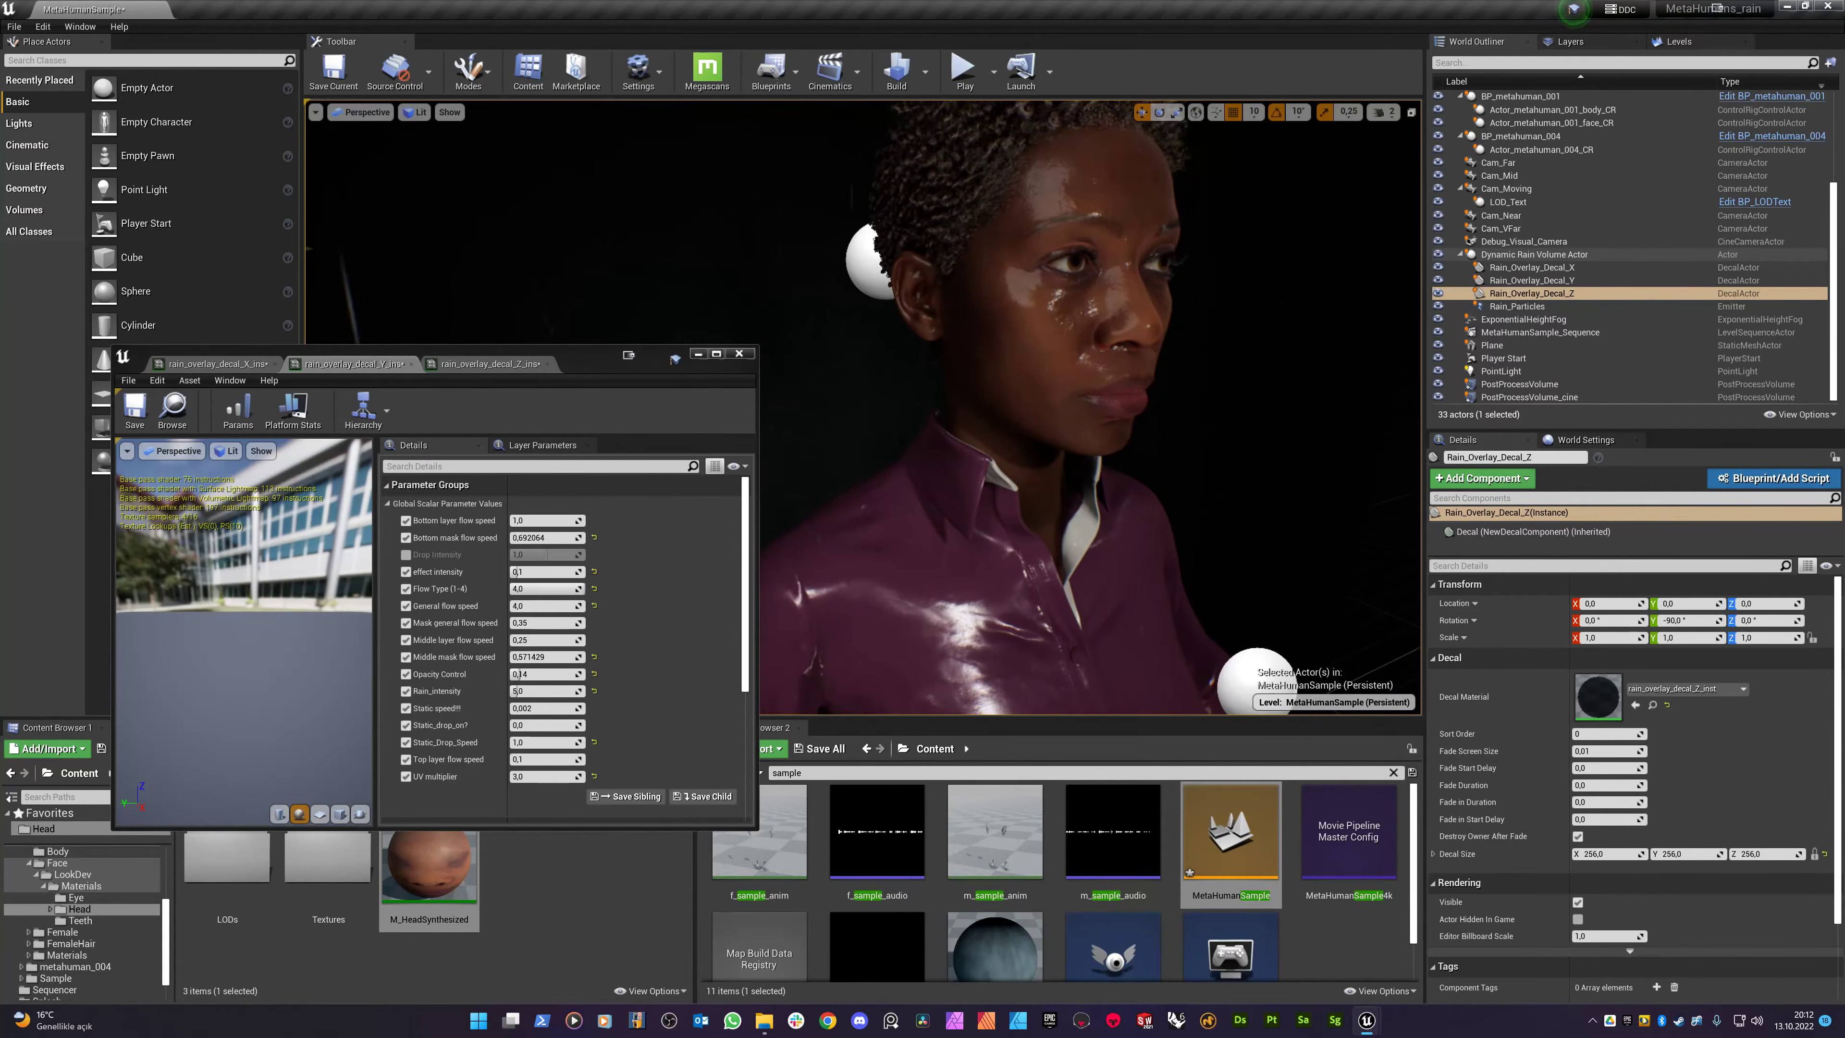
{"action": "key", "text": "w"}
{"action": "right_click_drag", "start_coordinate": [935, 454], "coordinate": [966, 563]}
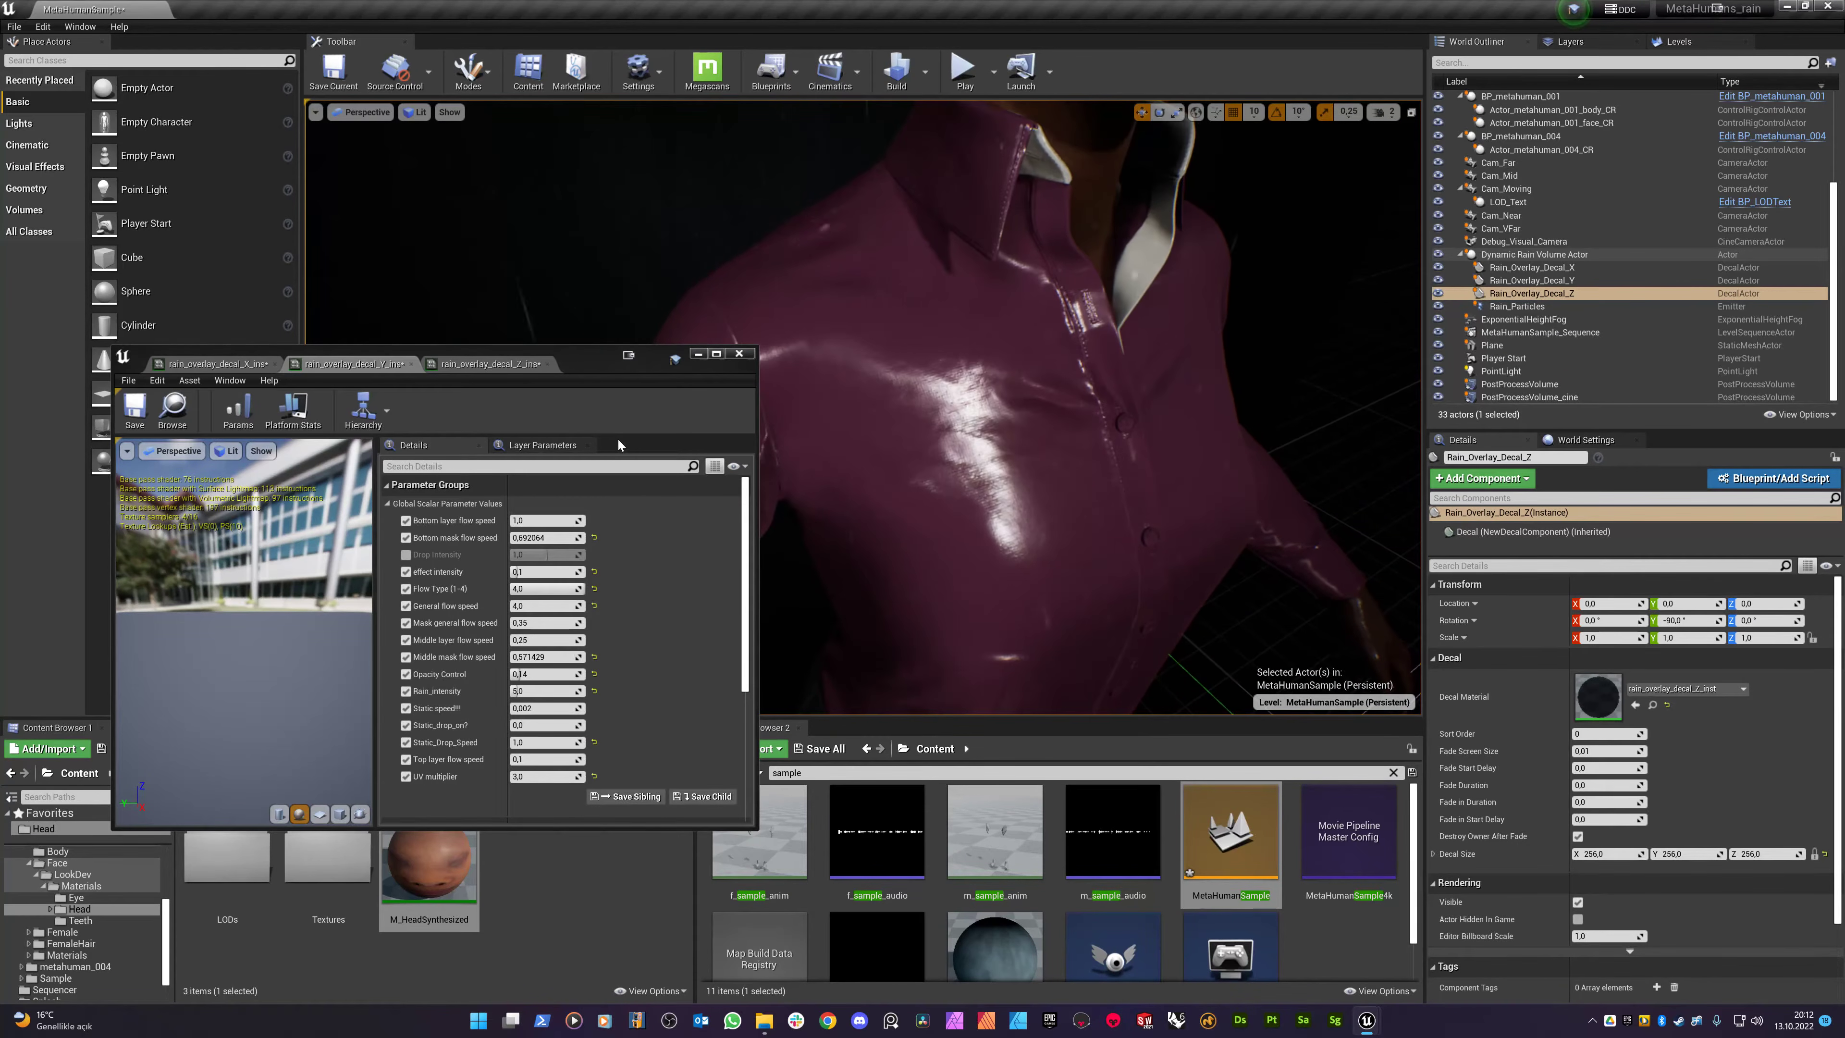
{"action": "left_click", "coordinate": [523, 571]}
{"action": "type", "text": ",05"}
{"action": "key", "text": "Return"}
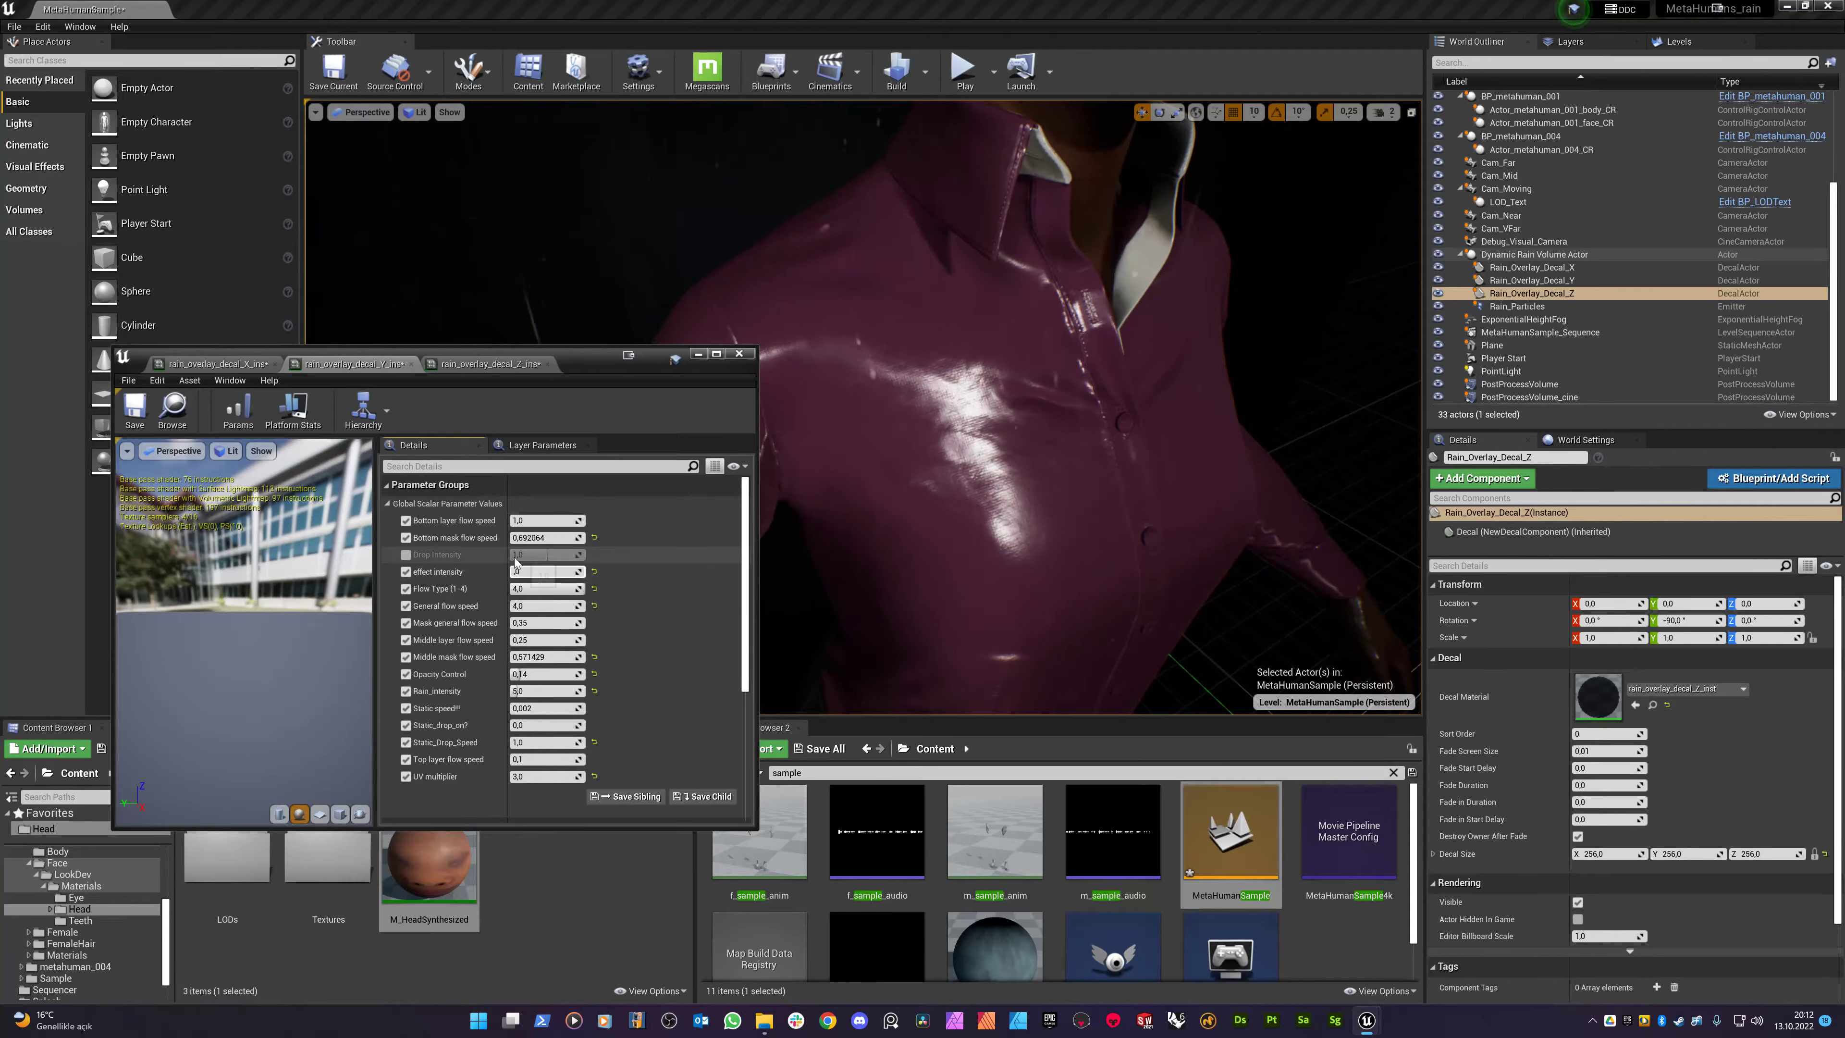
- Set the rain_overlay_decal_Z instance's effect intensity to 0,05 and close the material instance editor
{"action": "left_click", "coordinate": [236, 361]}
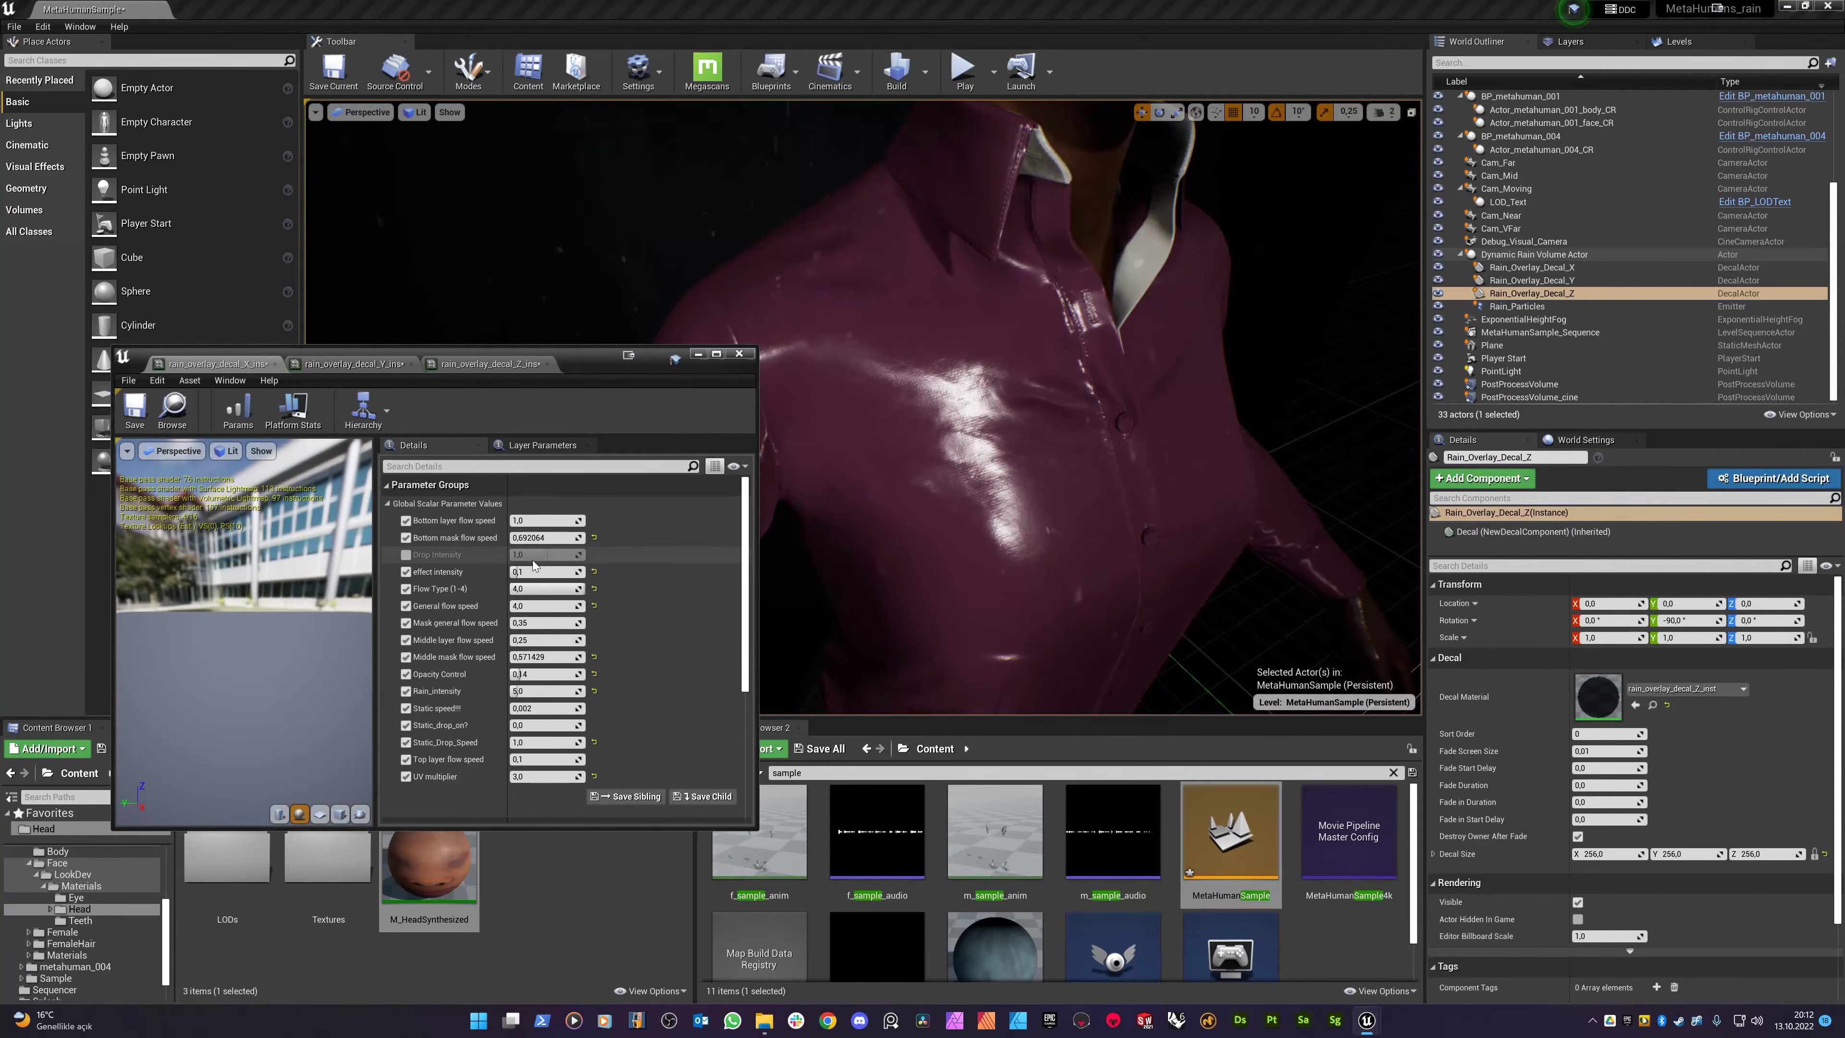
{"action": "left_click", "coordinate": [489, 363]}
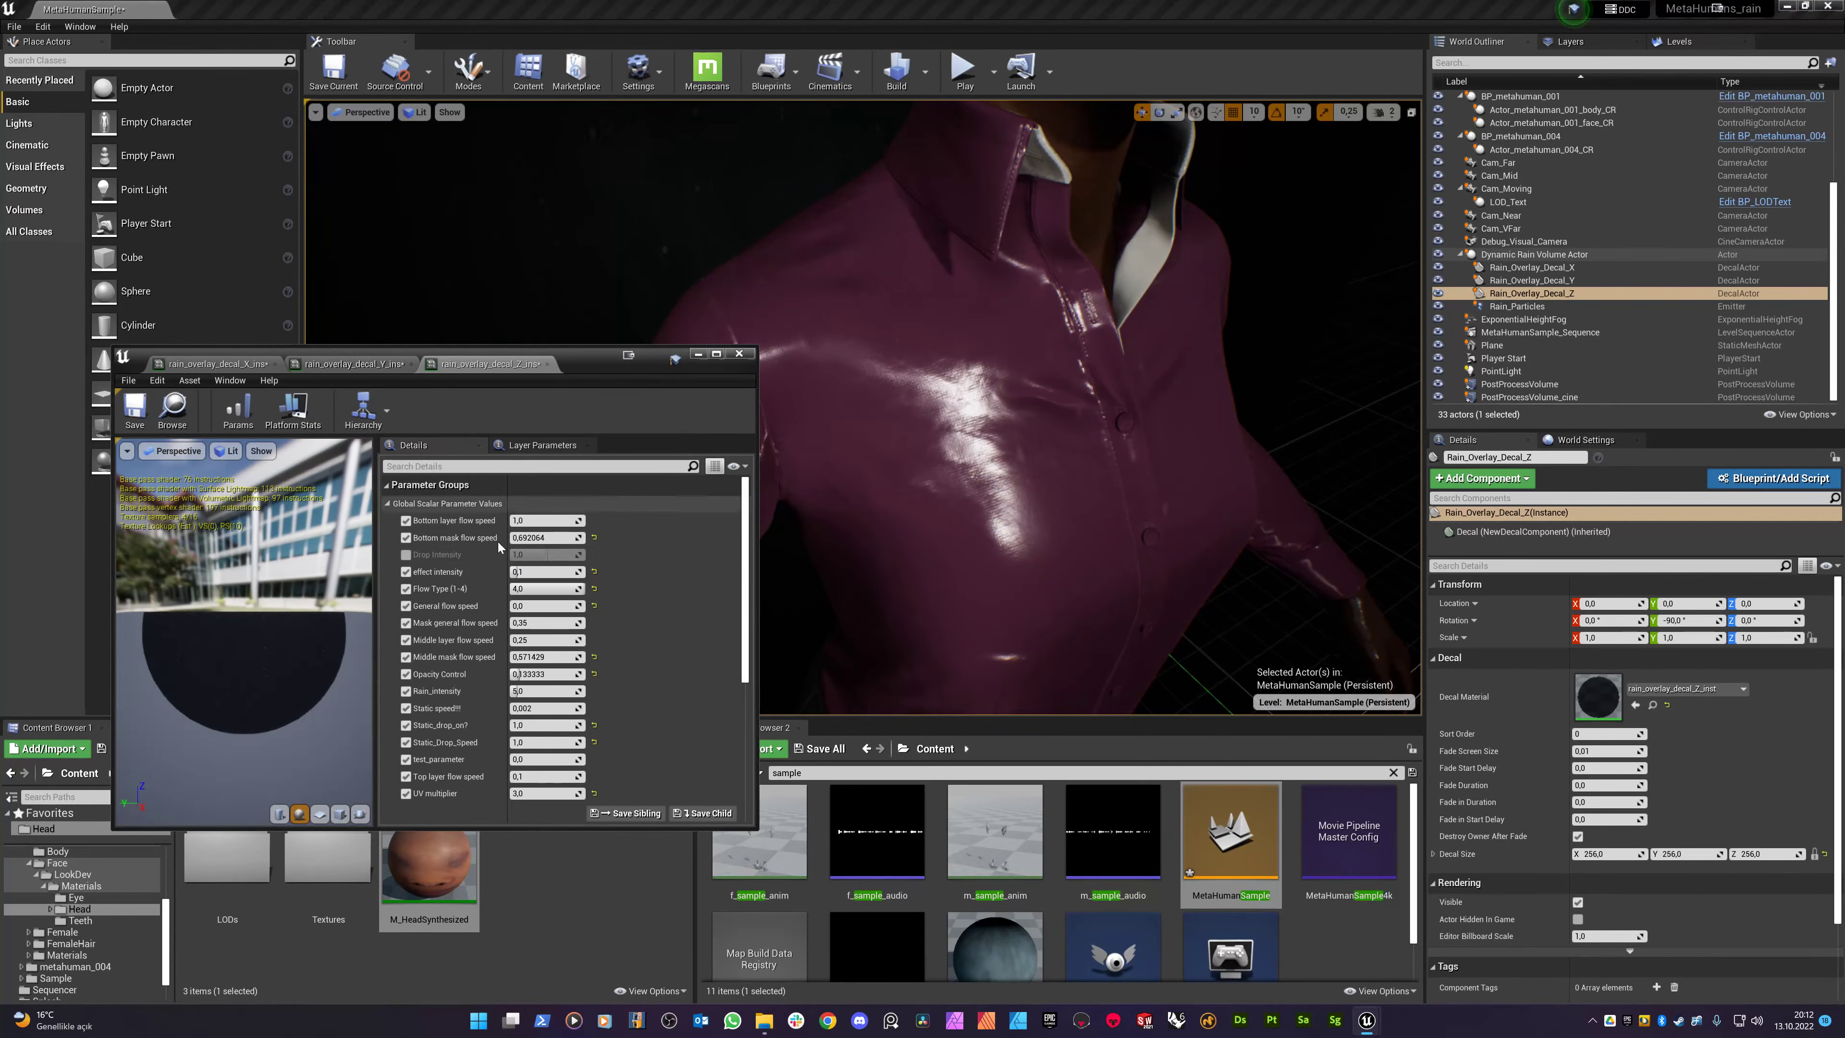
{"action": "left_click", "coordinate": [531, 571]}
{"action": "type", "text": ",05"}
{"action": "key", "text": "Return"}
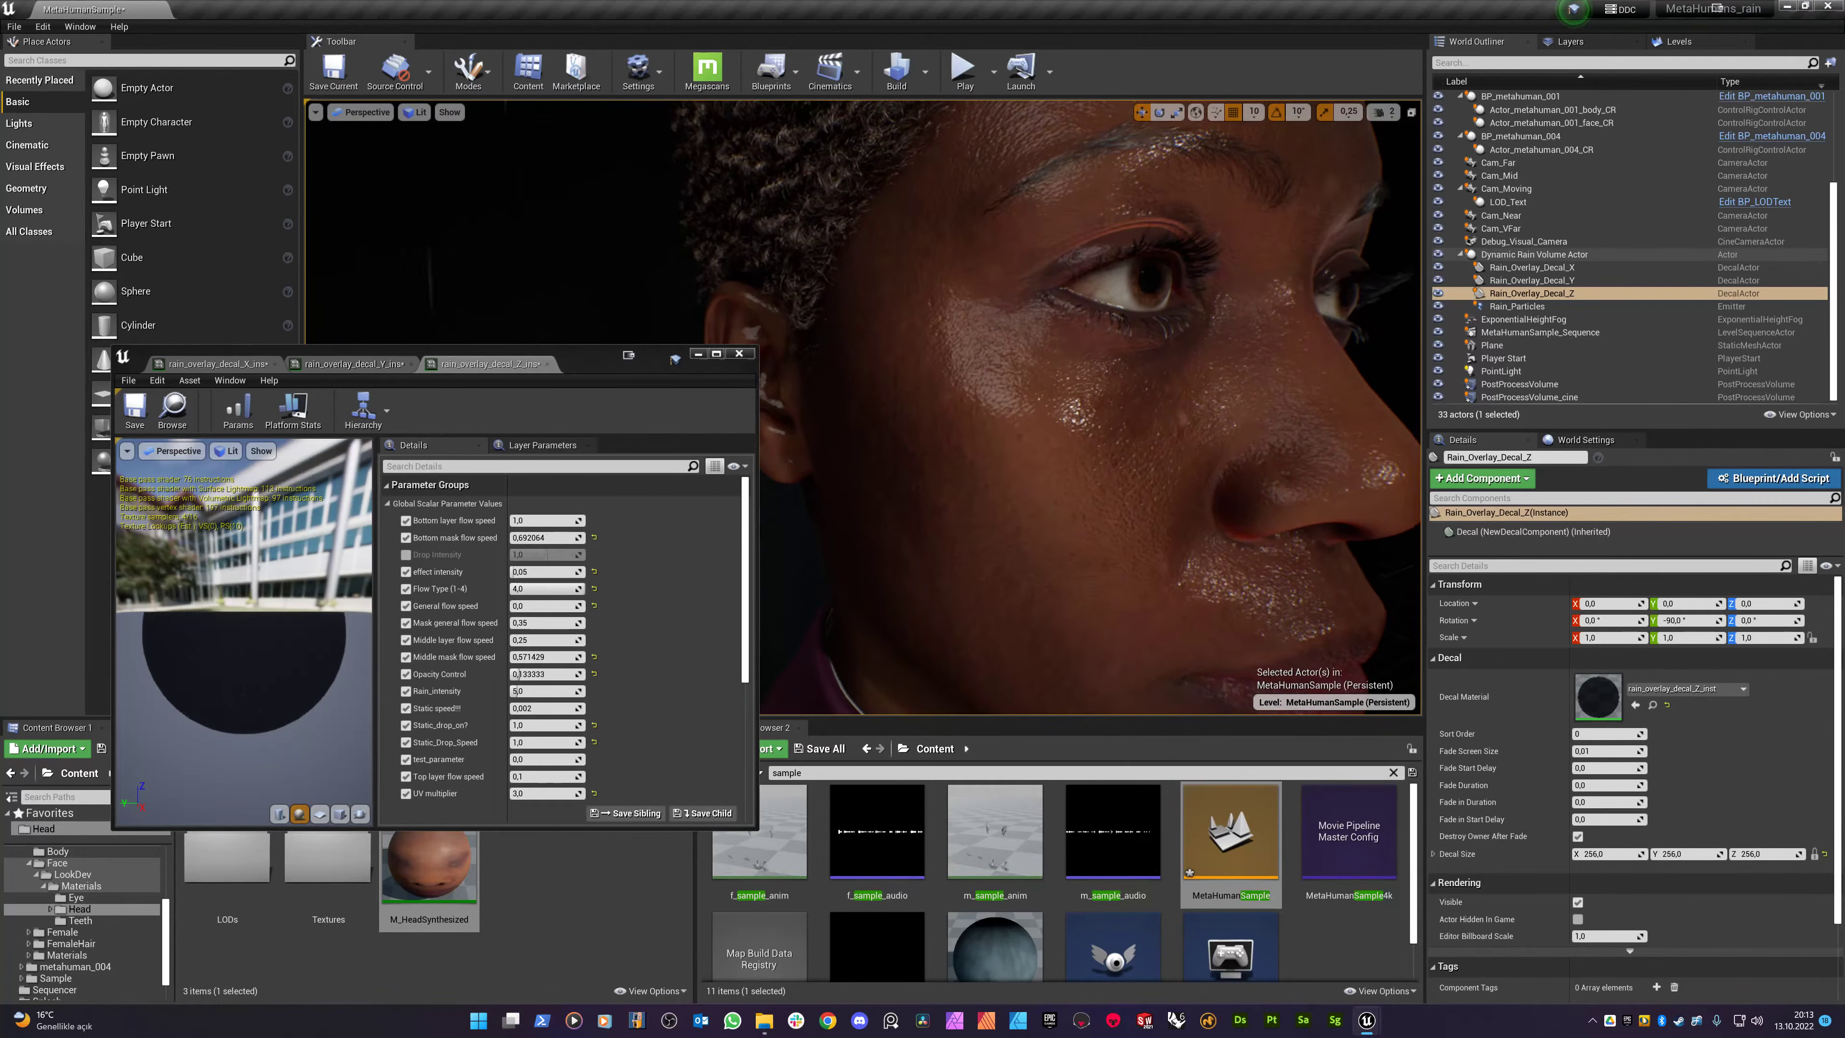
{"action": "left_click", "coordinate": [747, 354]}
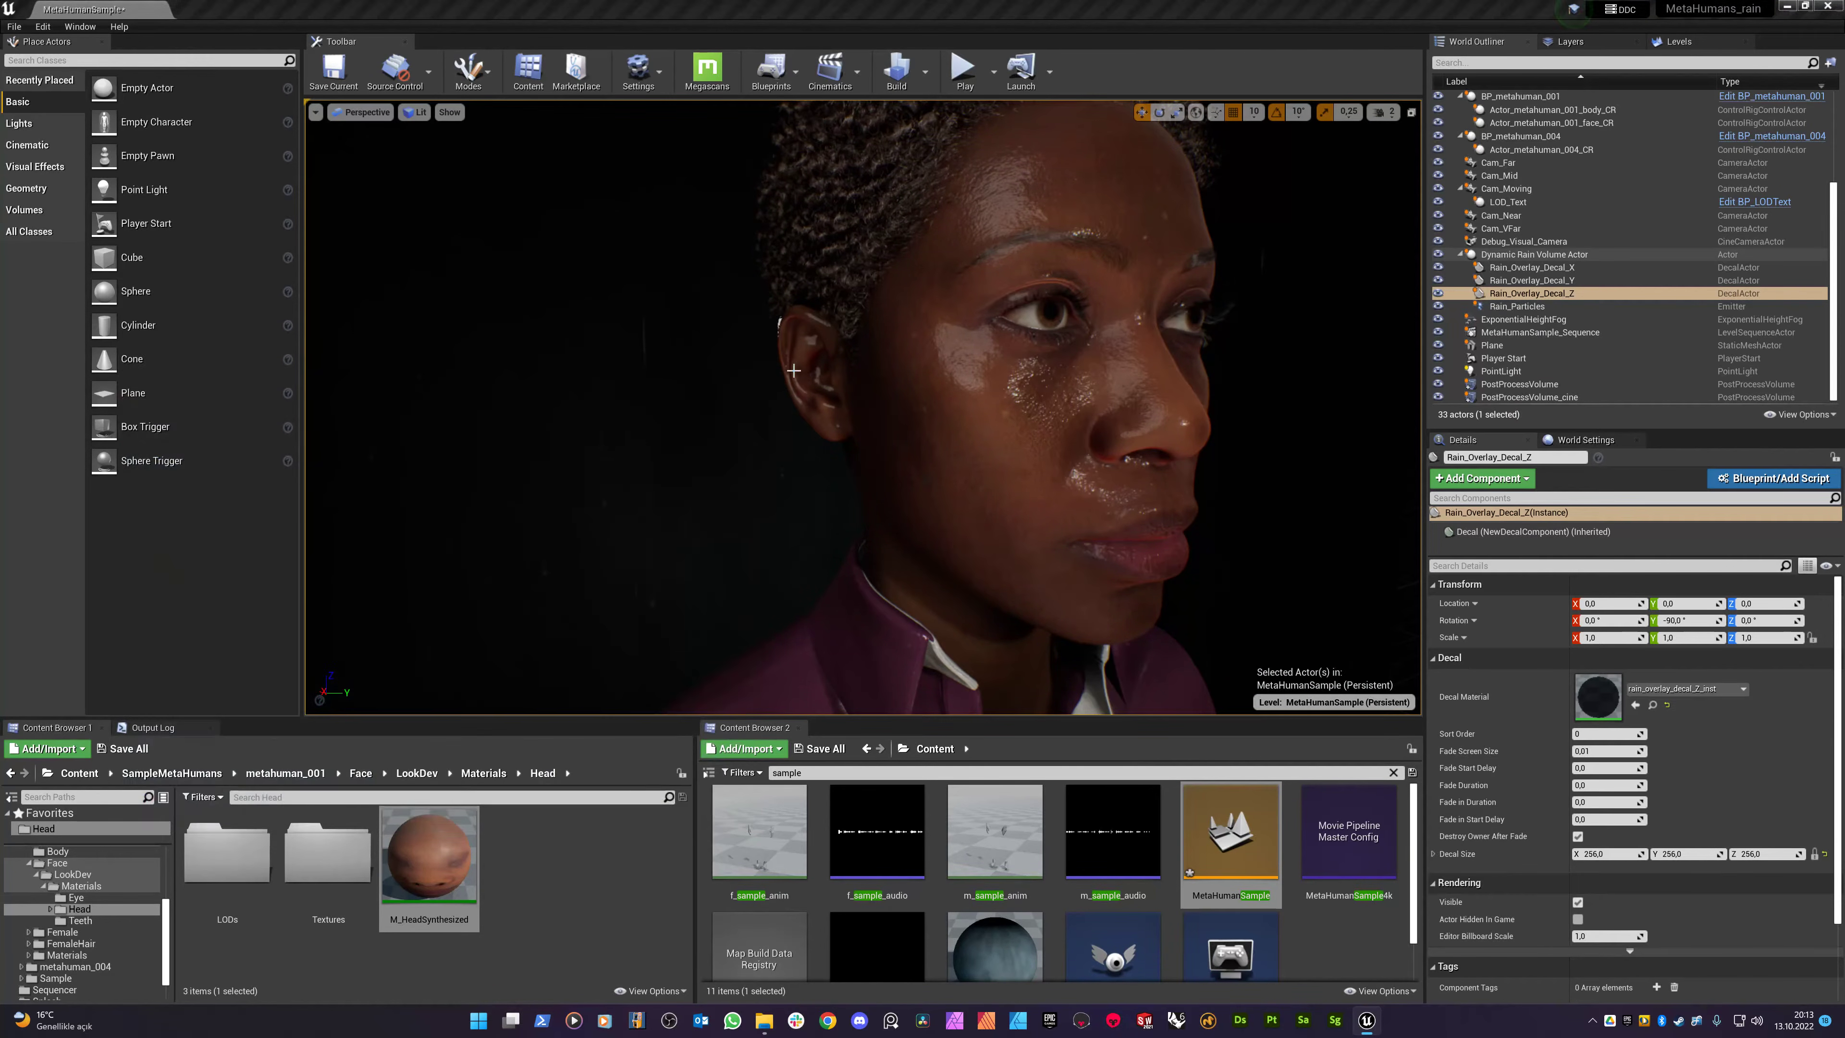
- Move the Dynamic Rain Volume Actor's X location to 22,0, back over the character
{"action": "left_click", "coordinate": [1512, 253]}
{"action": "left_click", "coordinate": [1608, 603]}
{"action": "type", "text": "-244"}
{"action": "key", "text": "Return"}
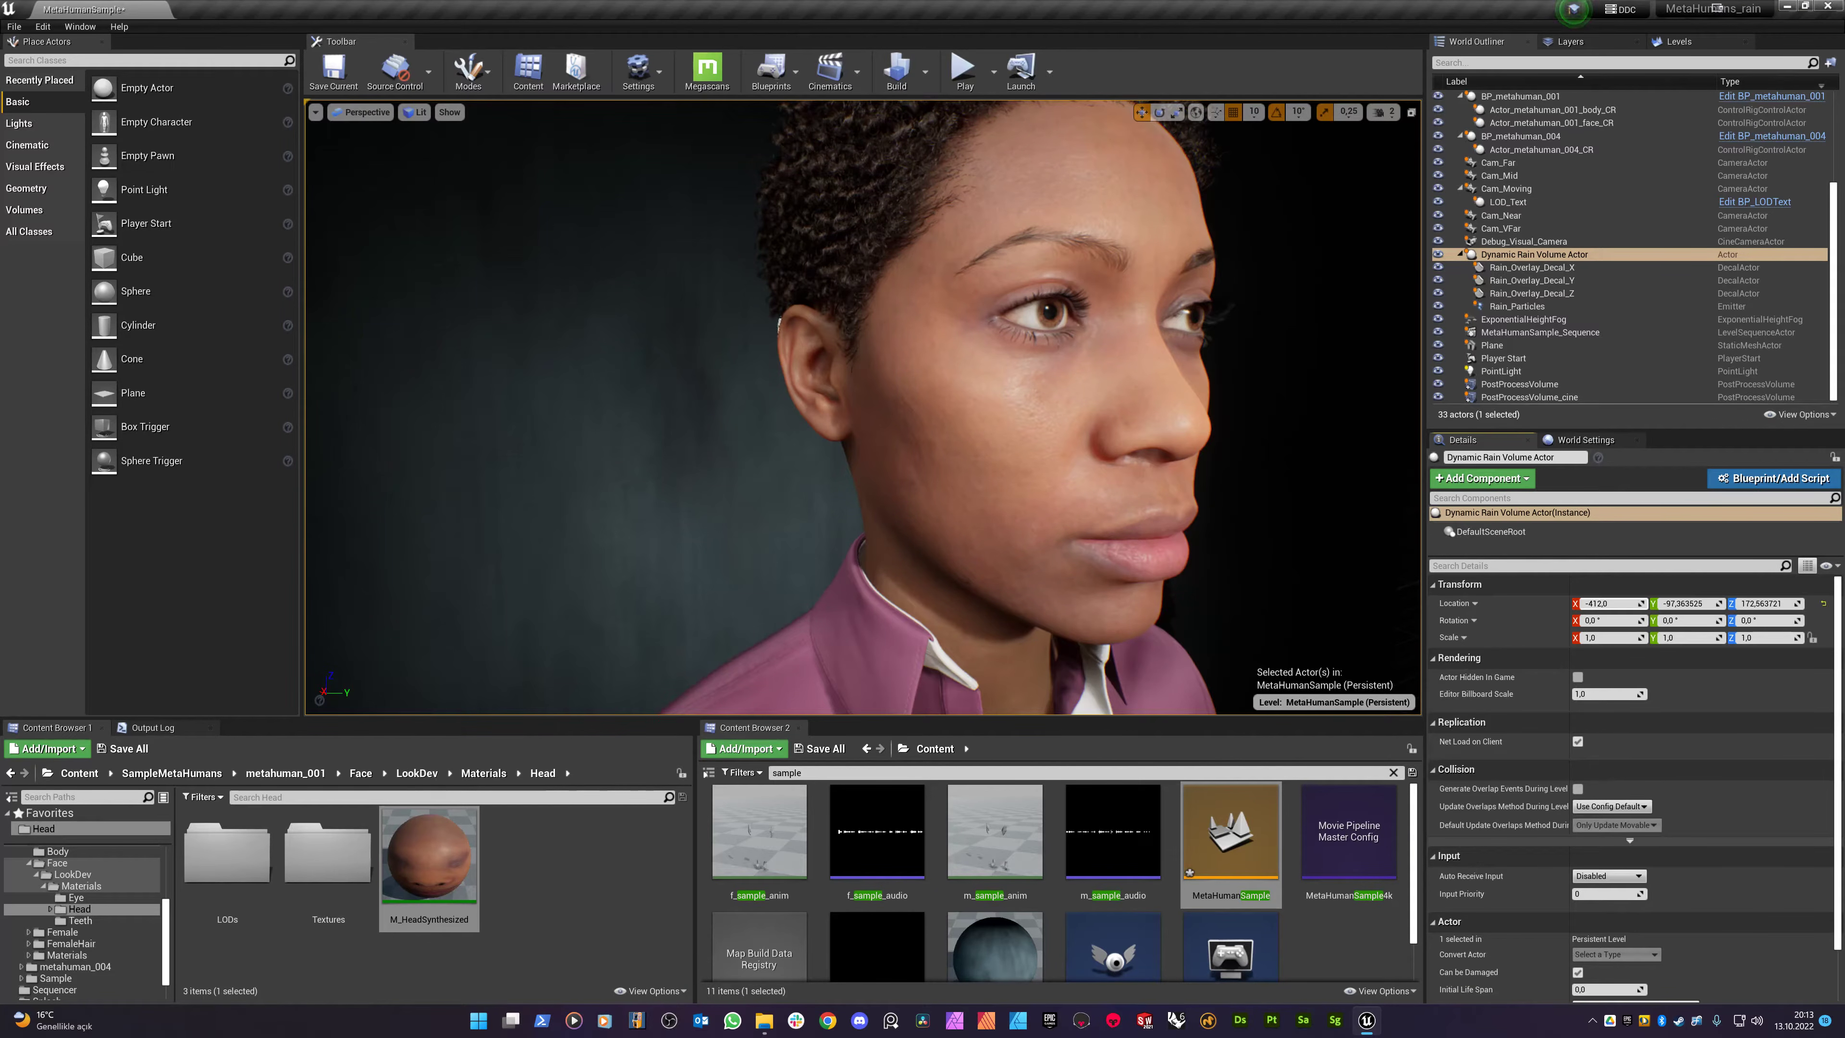
{"action": "left_click_drag", "start_coordinate": [1609, 603], "coordinate": [1812, 603]}
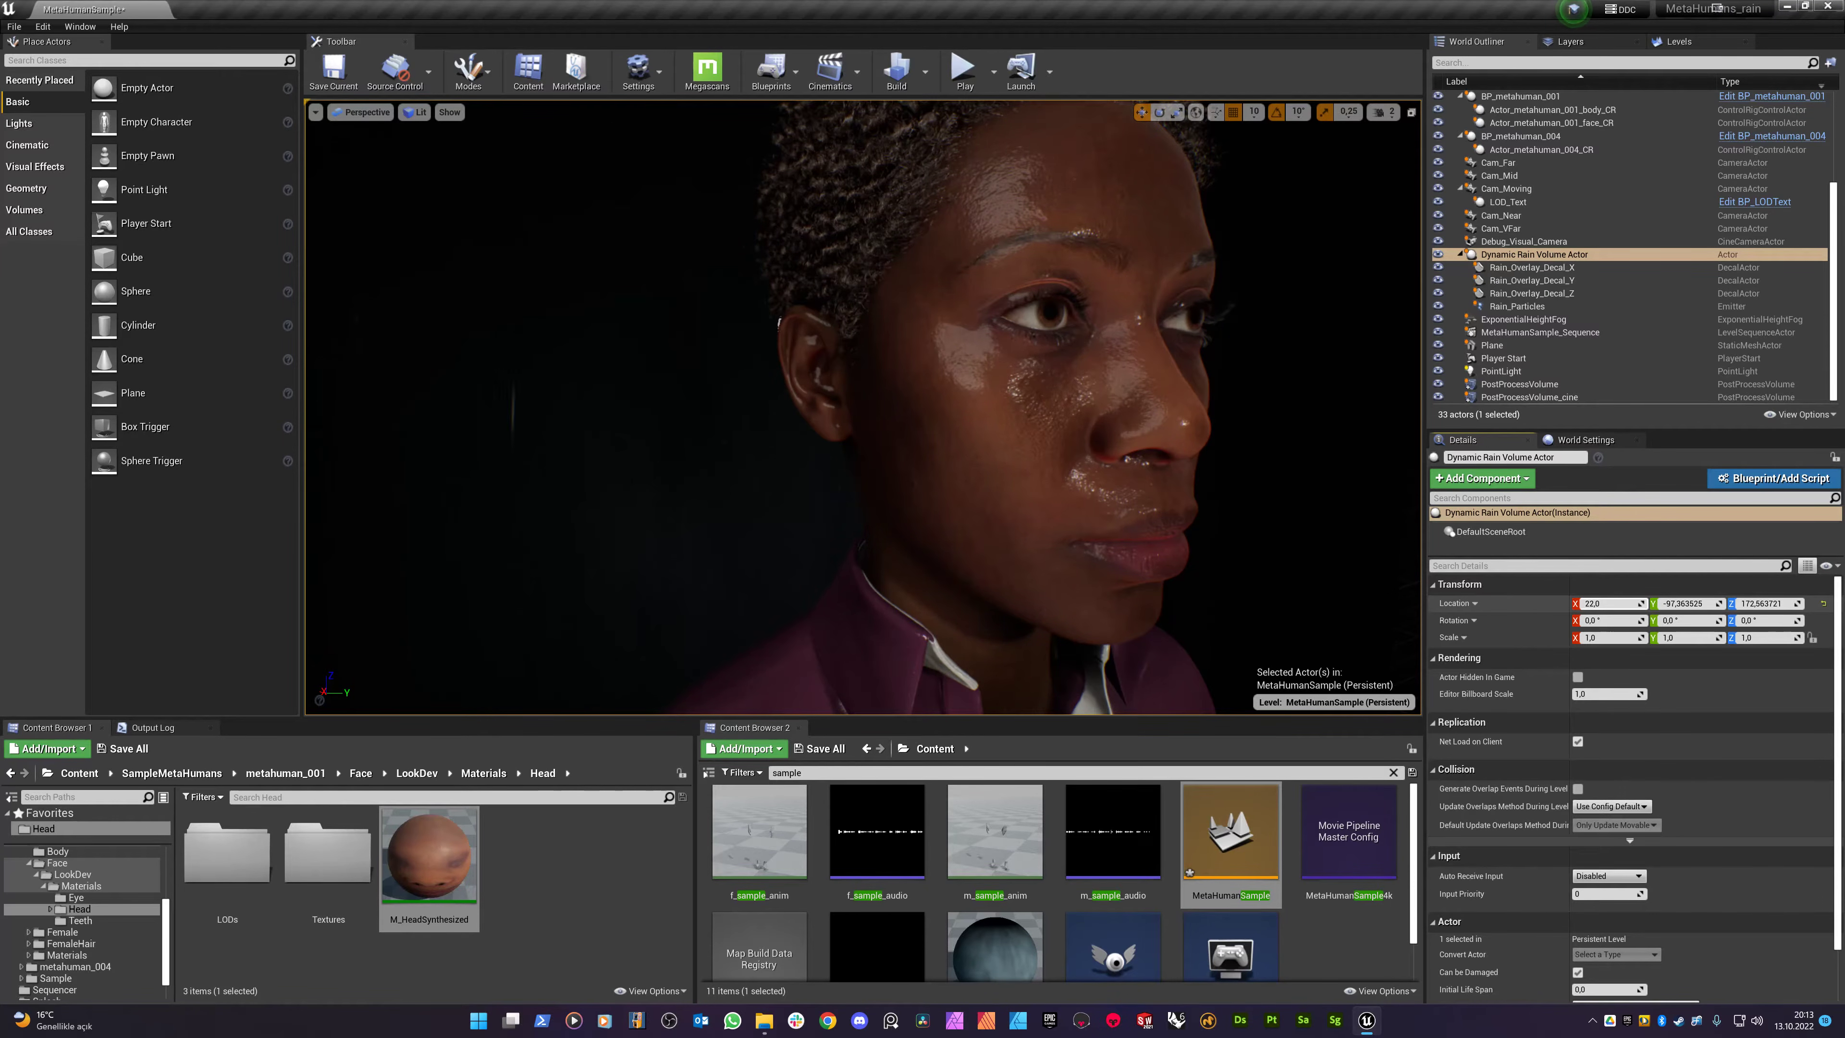
{"action": "right_click_drag", "start_coordinate": [1326, 486], "coordinate": [1379, 483]}
{"action": "right_click_drag", "start_coordinate": [1133, 418], "coordinate": [1116, 412]}
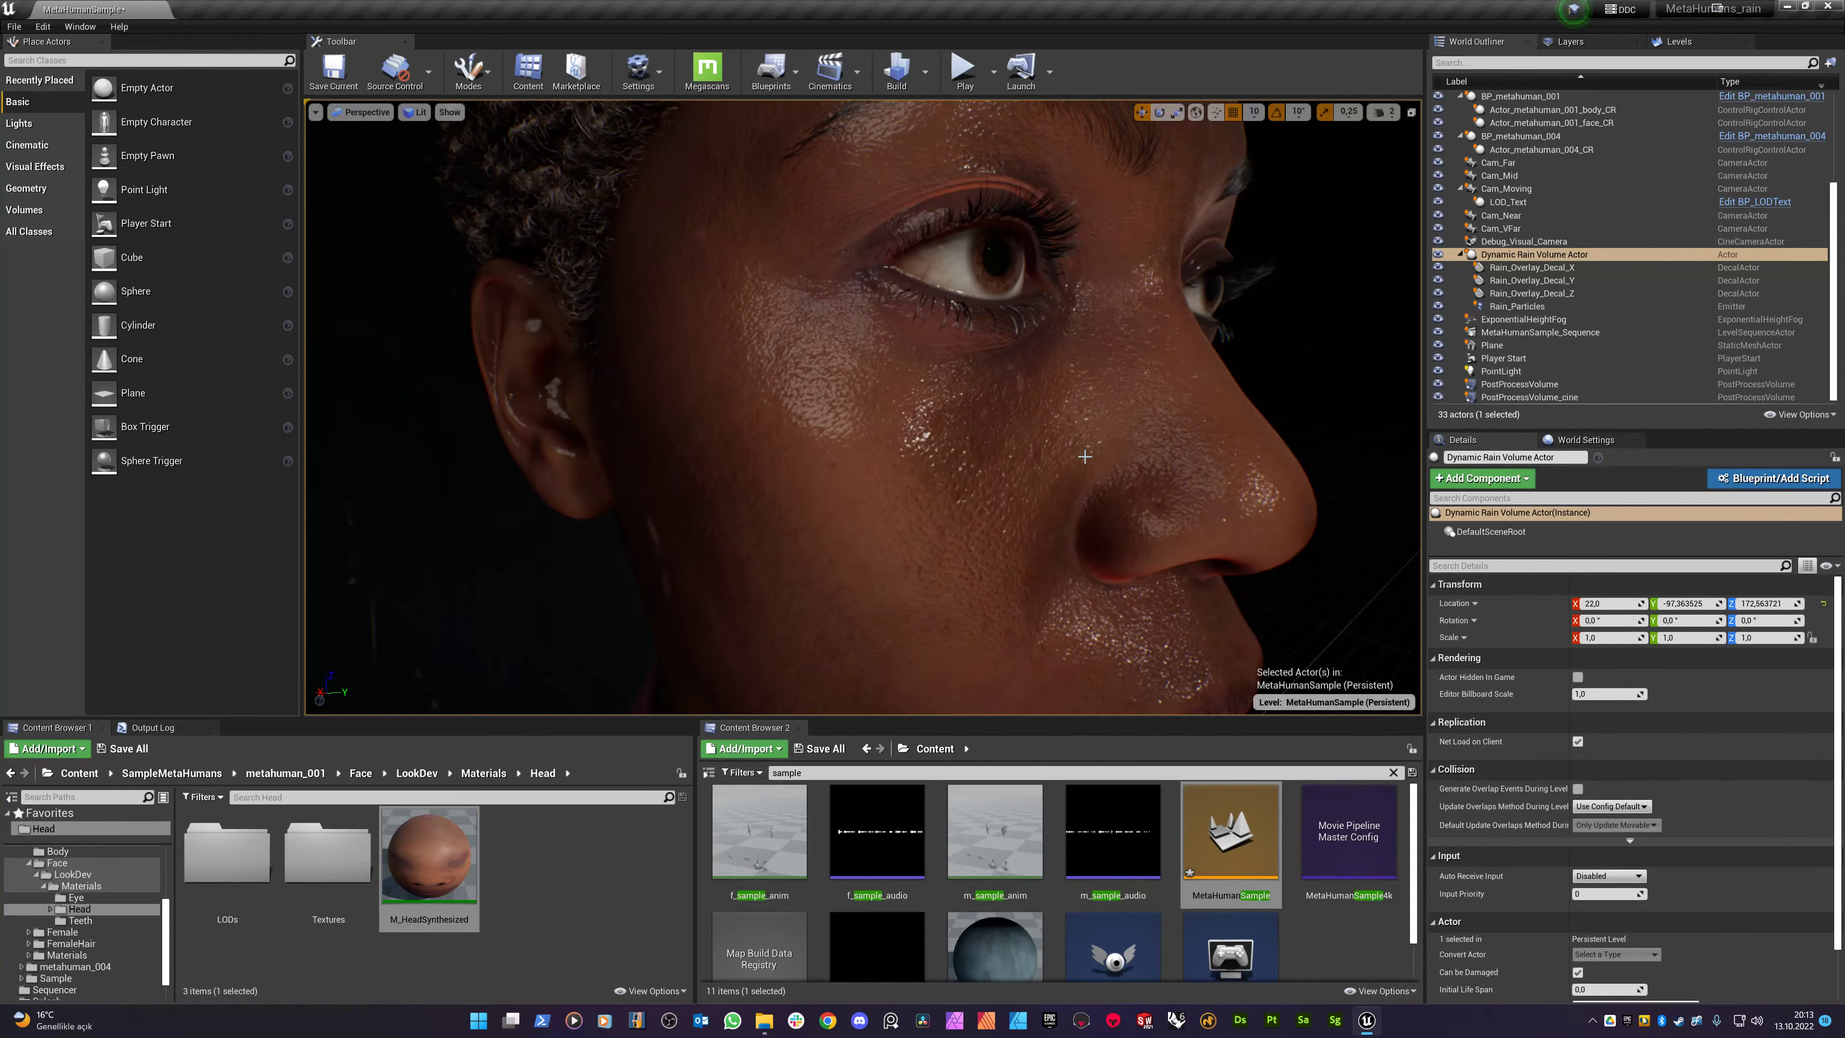
{"action": "right_click_drag", "start_coordinate": [906, 505], "coordinate": [906, 382]}
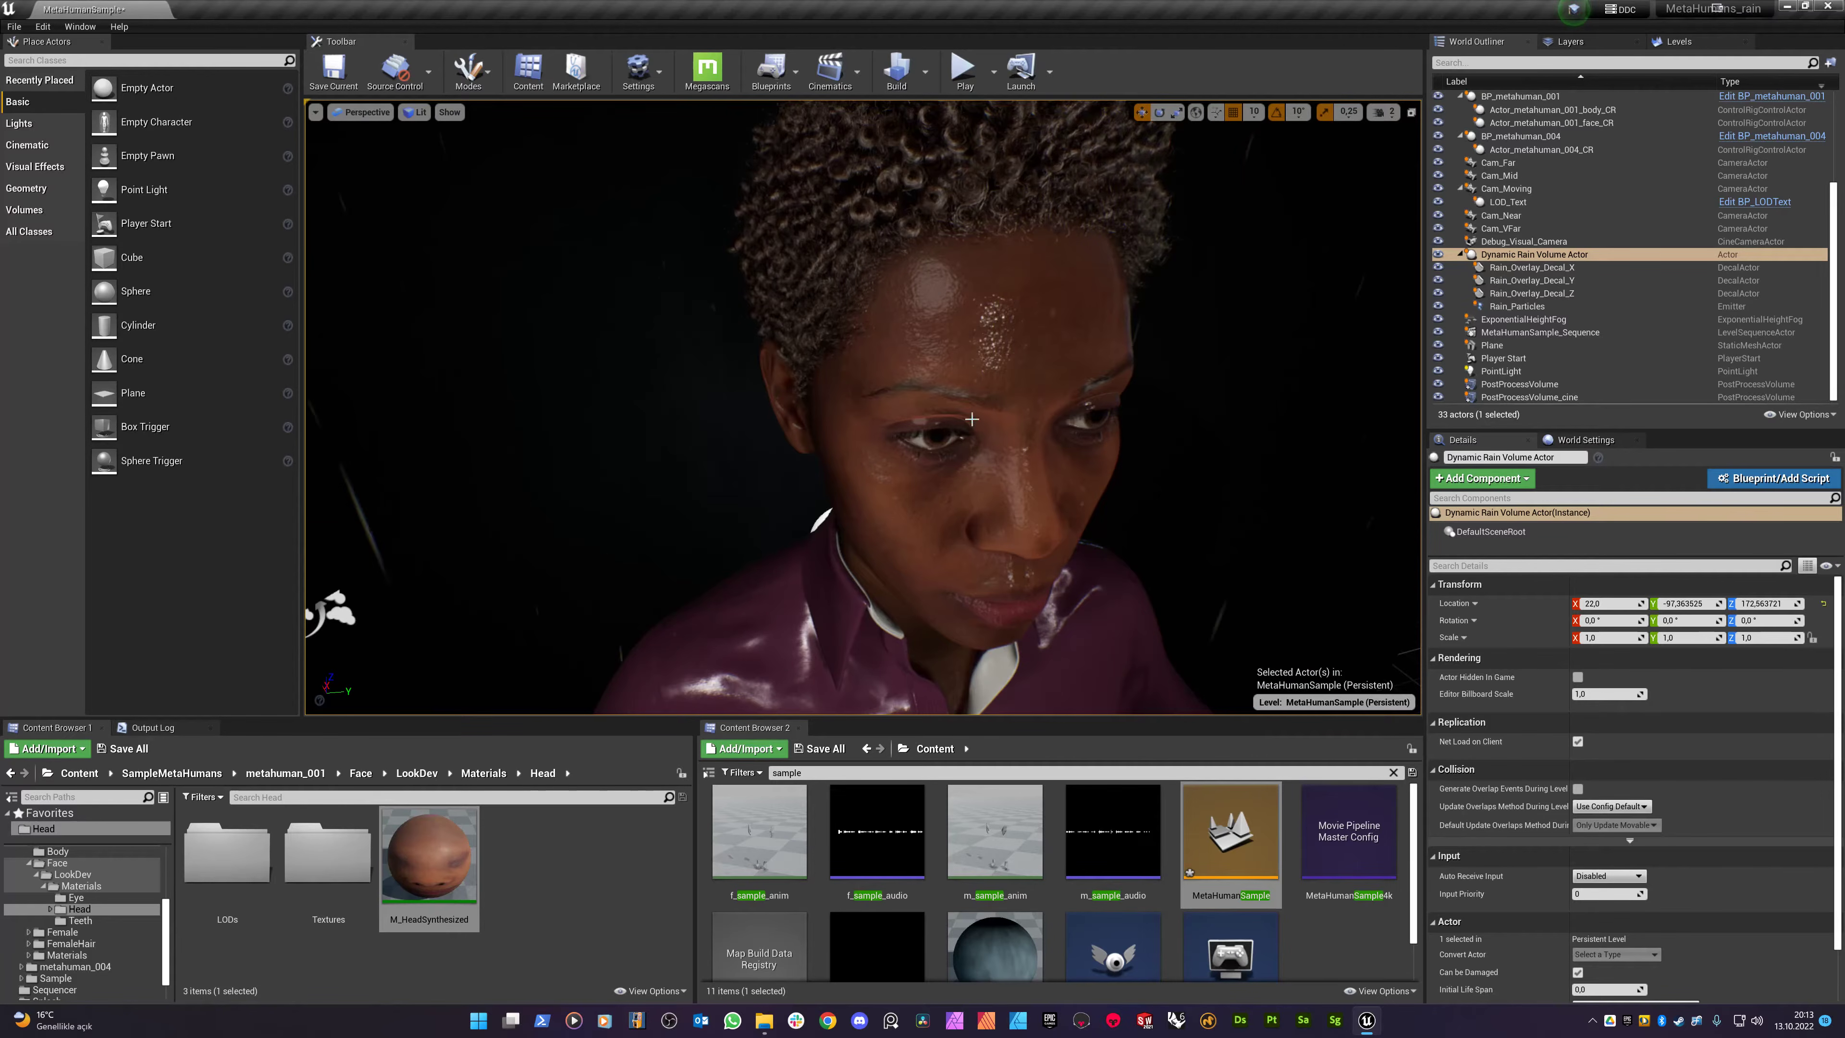
- Hide Rain_Overlay_Decal_X, Y and Z from the Outliner so the face looks dry
{"action": "left_click", "coordinate": [1484, 255]}
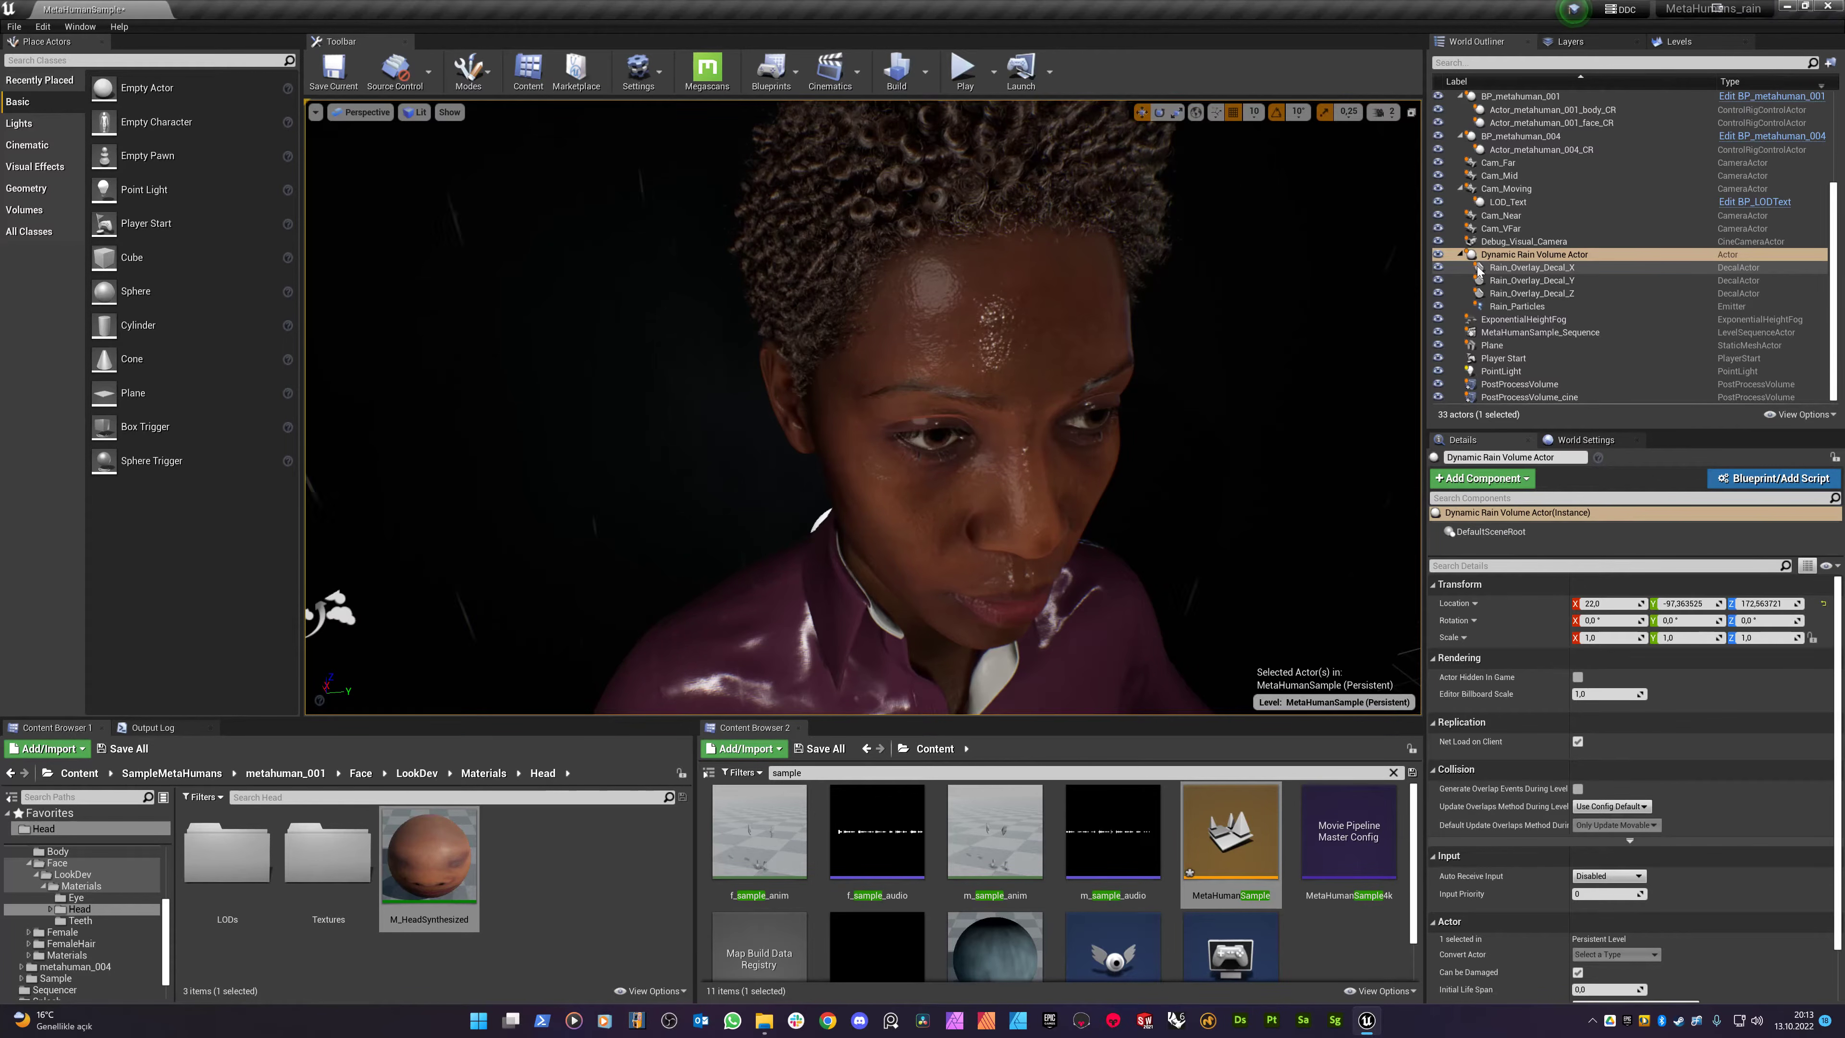
{"action": "left_click", "coordinate": [1502, 268]}
{"action": "left_click", "coordinate": [1503, 294], "text": "shift"}
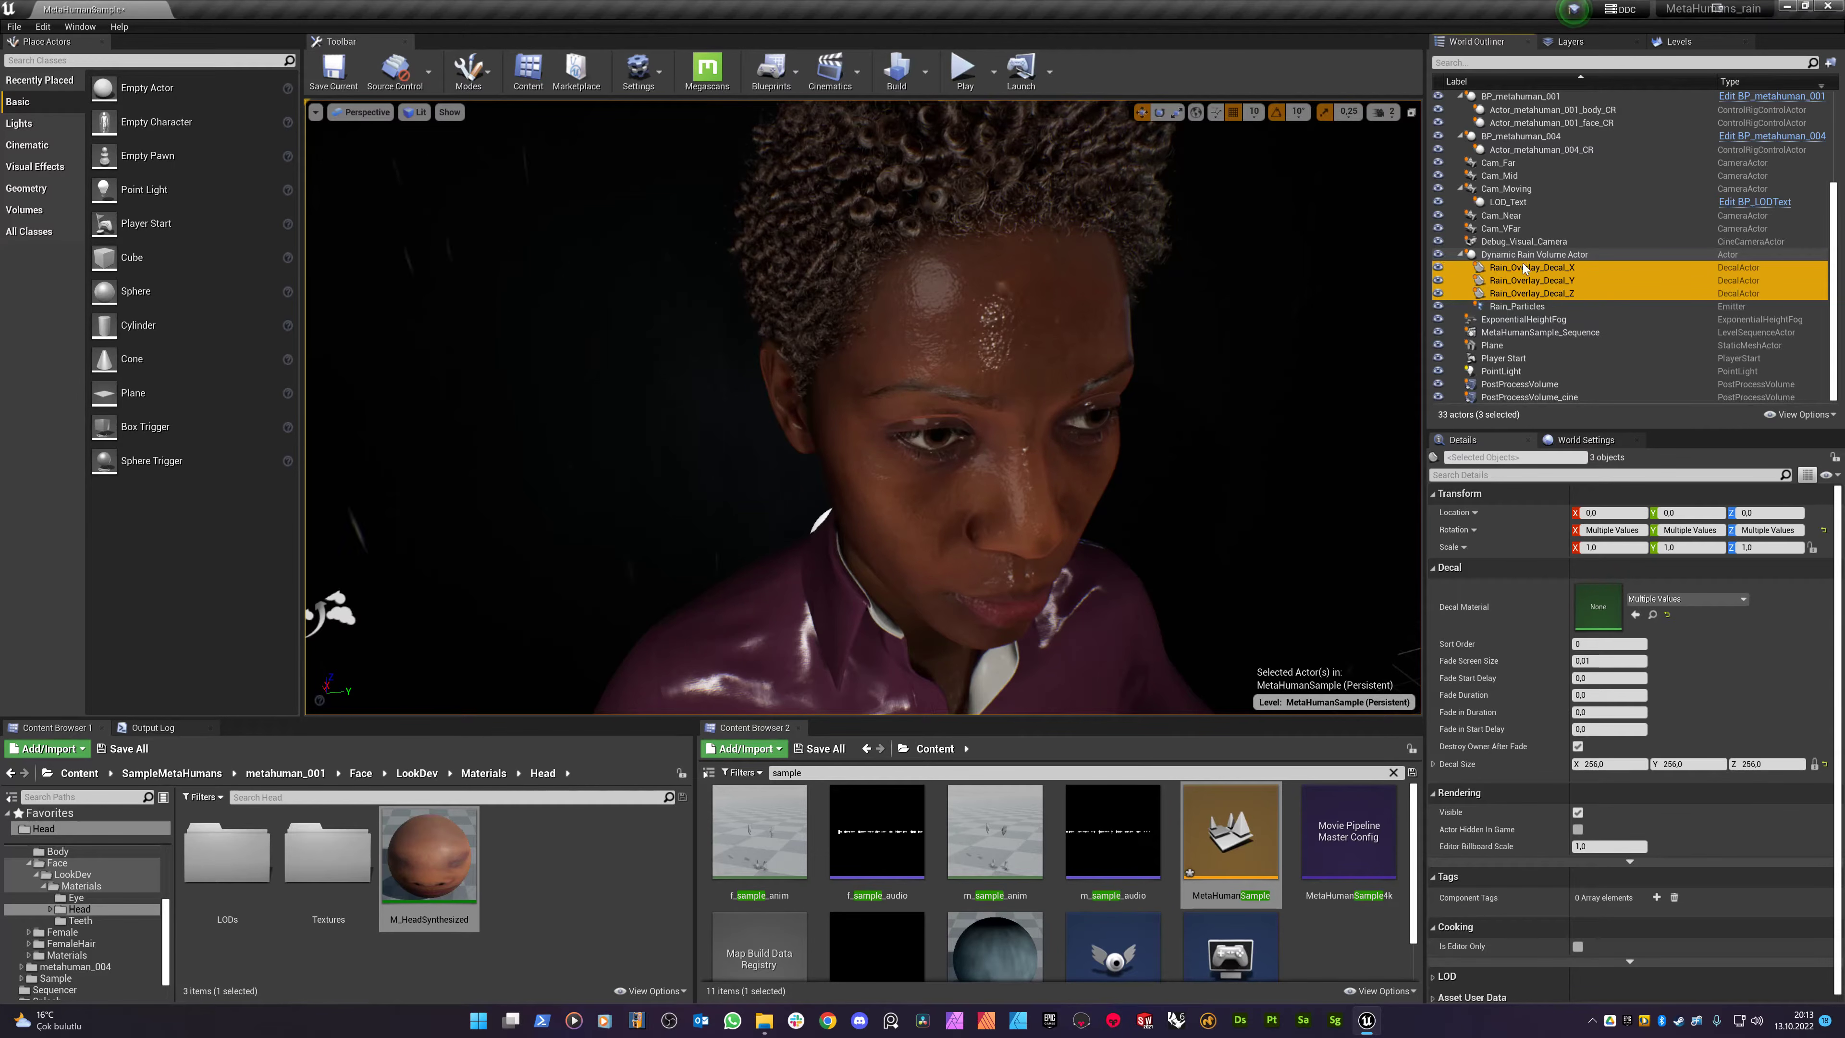
{"action": "left_click", "coordinate": [1438, 269]}
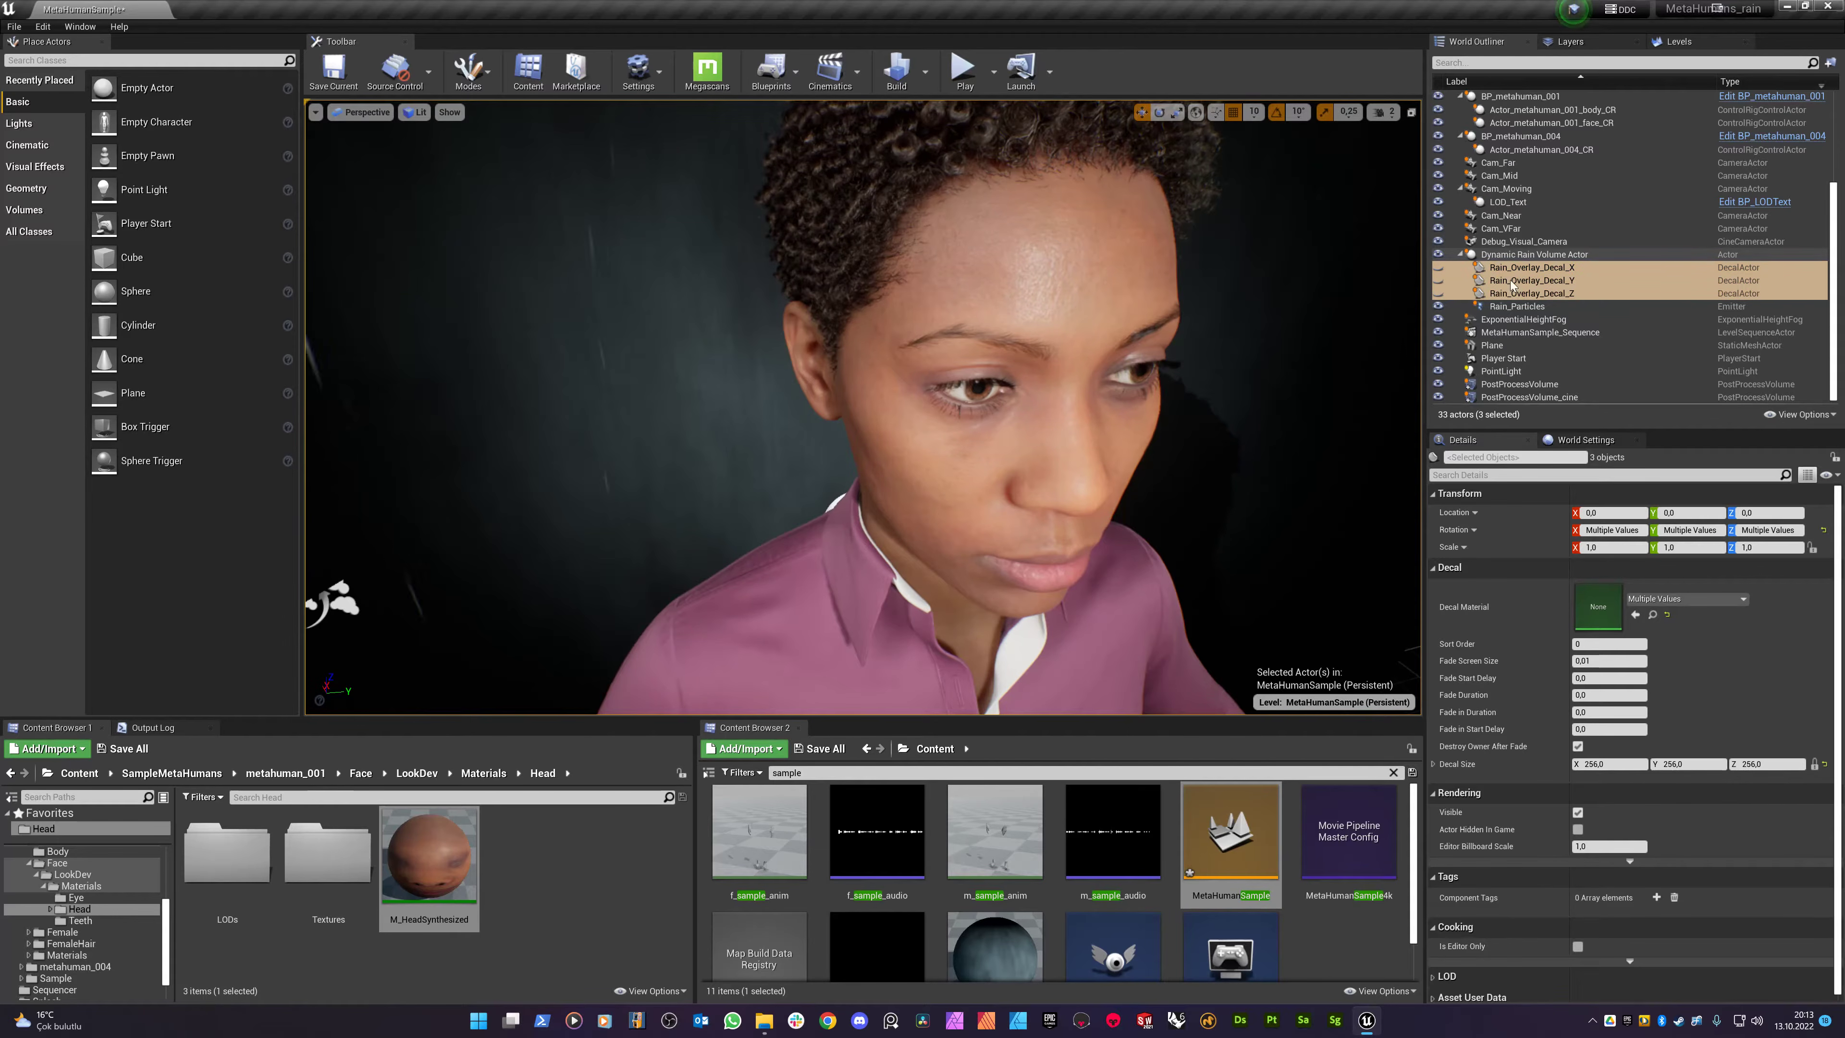
{"action": "left_click", "coordinate": [1517, 306]}
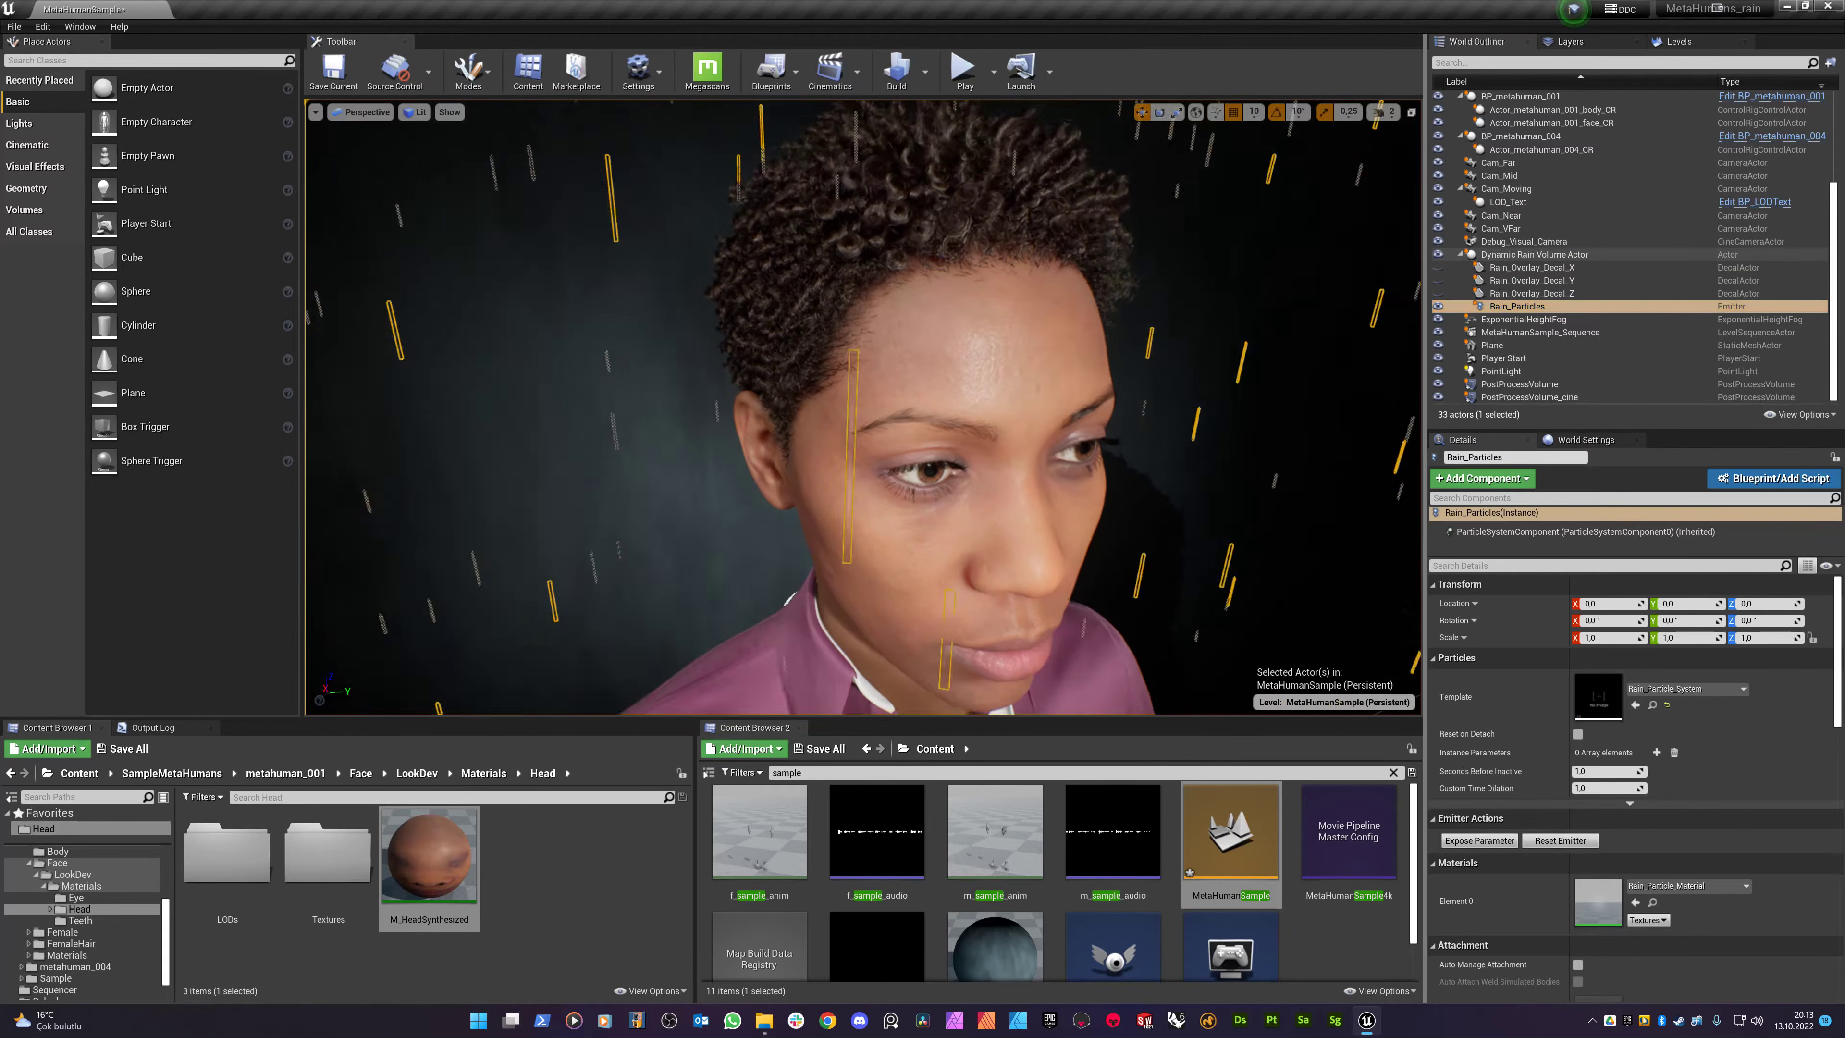
{"action": "right_click_drag", "start_coordinate": [877, 397], "coordinate": [937, 305]}
{"action": "key", "text": "Escape"}
- Select the MetaHuman and pick ground_rain_normal_overlay_function in Content > Rain_material > Materials
{"action": "right_click_drag", "start_coordinate": [880, 397], "coordinate": [868, 443]}
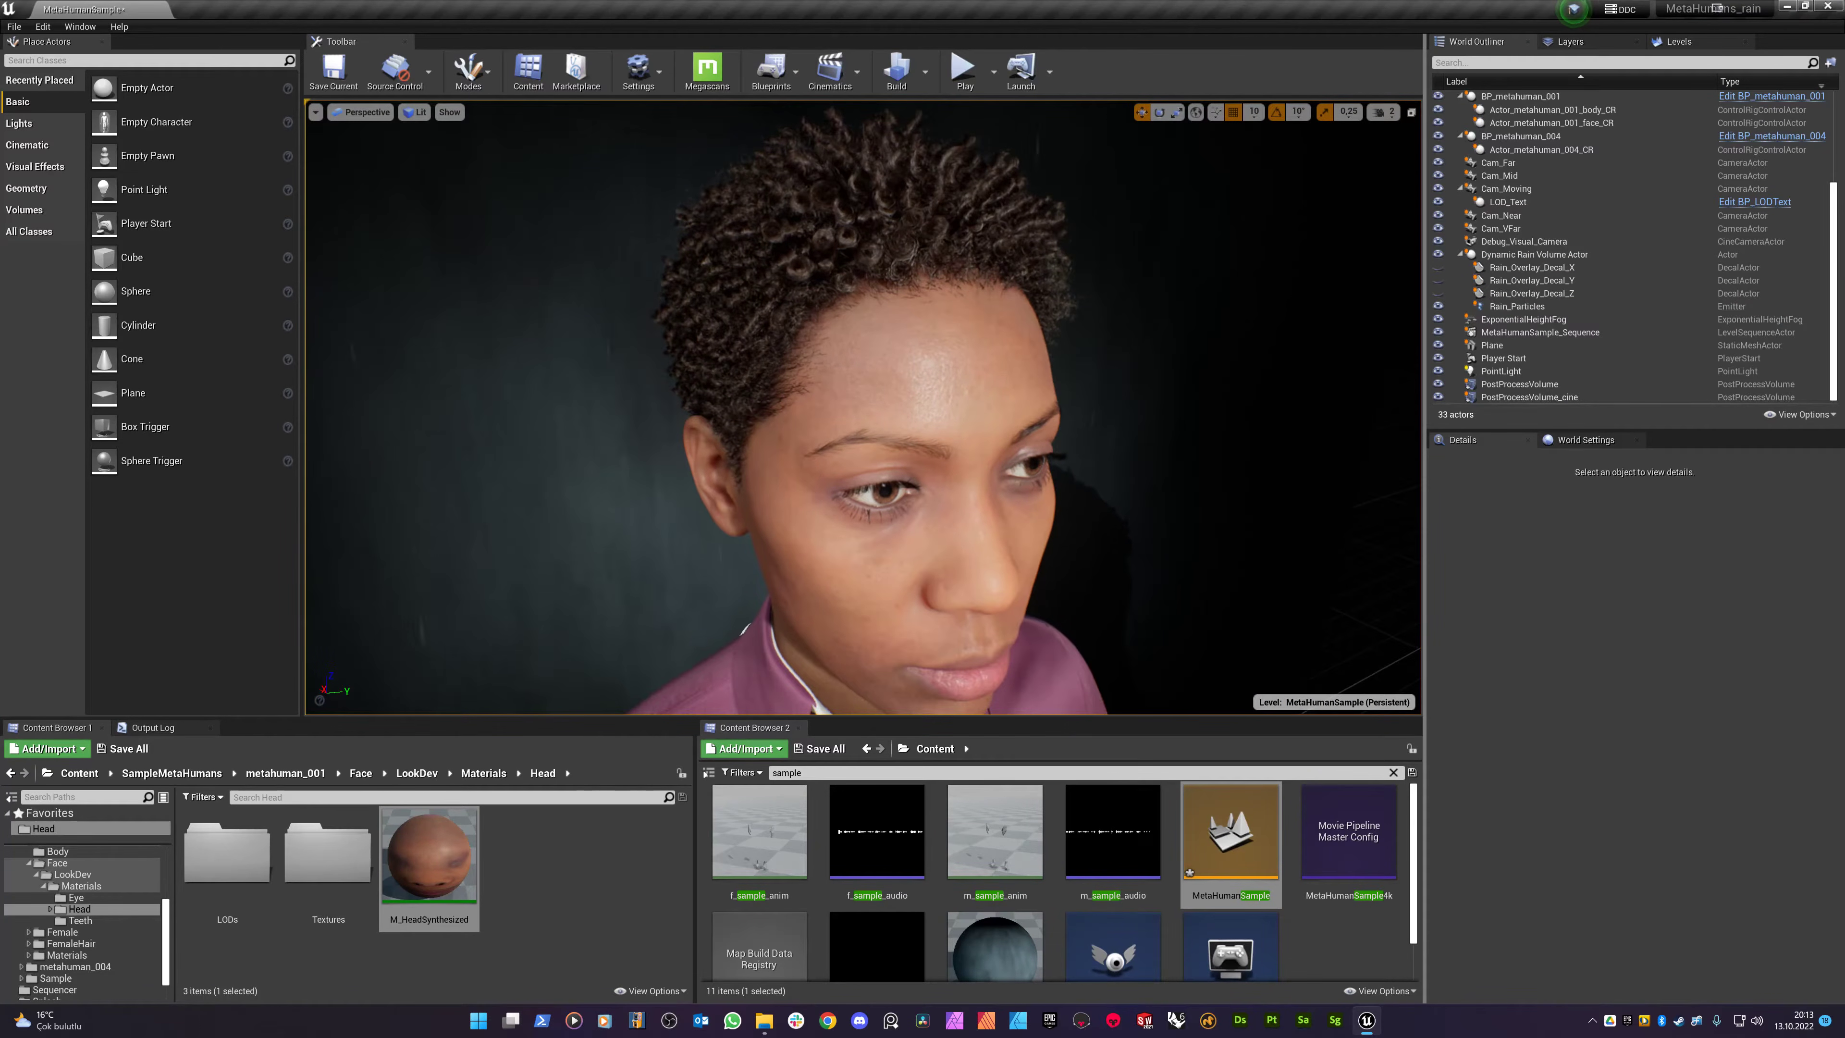
{"action": "left_click", "coordinate": [930, 420]}
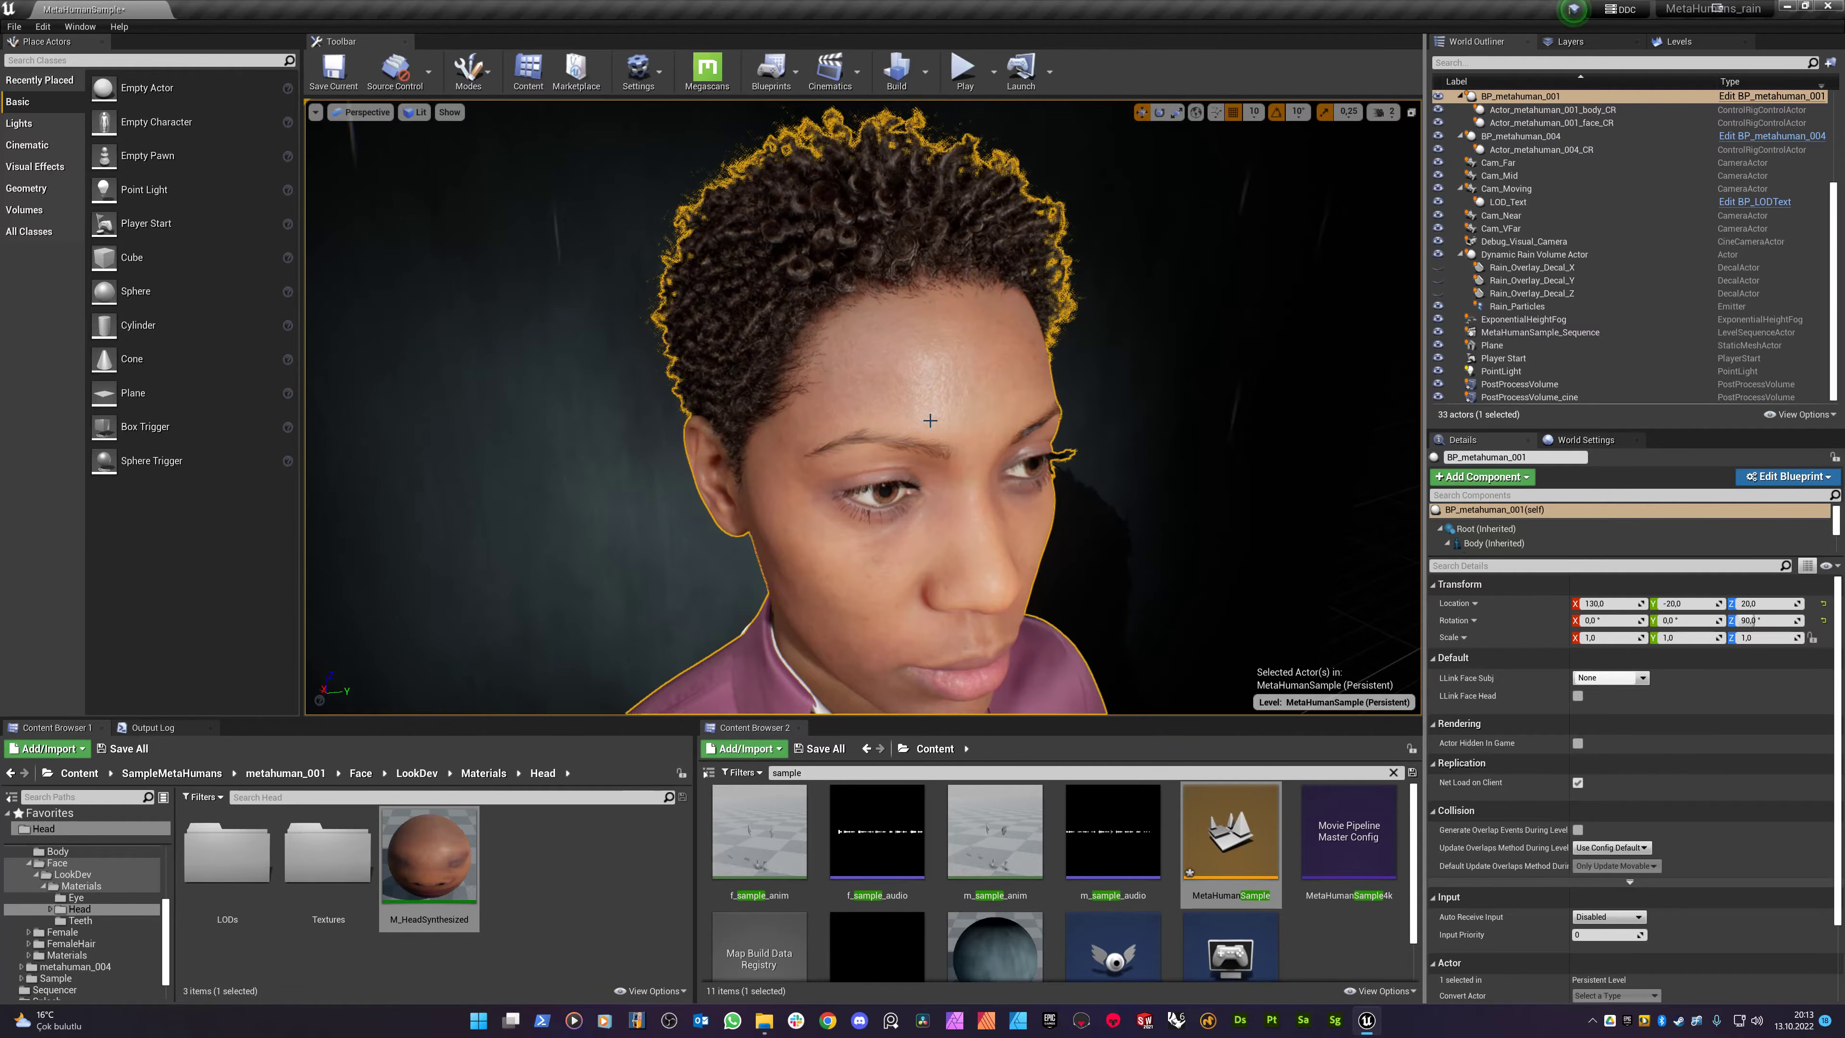
{"action": "right_click_drag", "start_coordinate": [892, 445], "coordinate": [895, 495]}
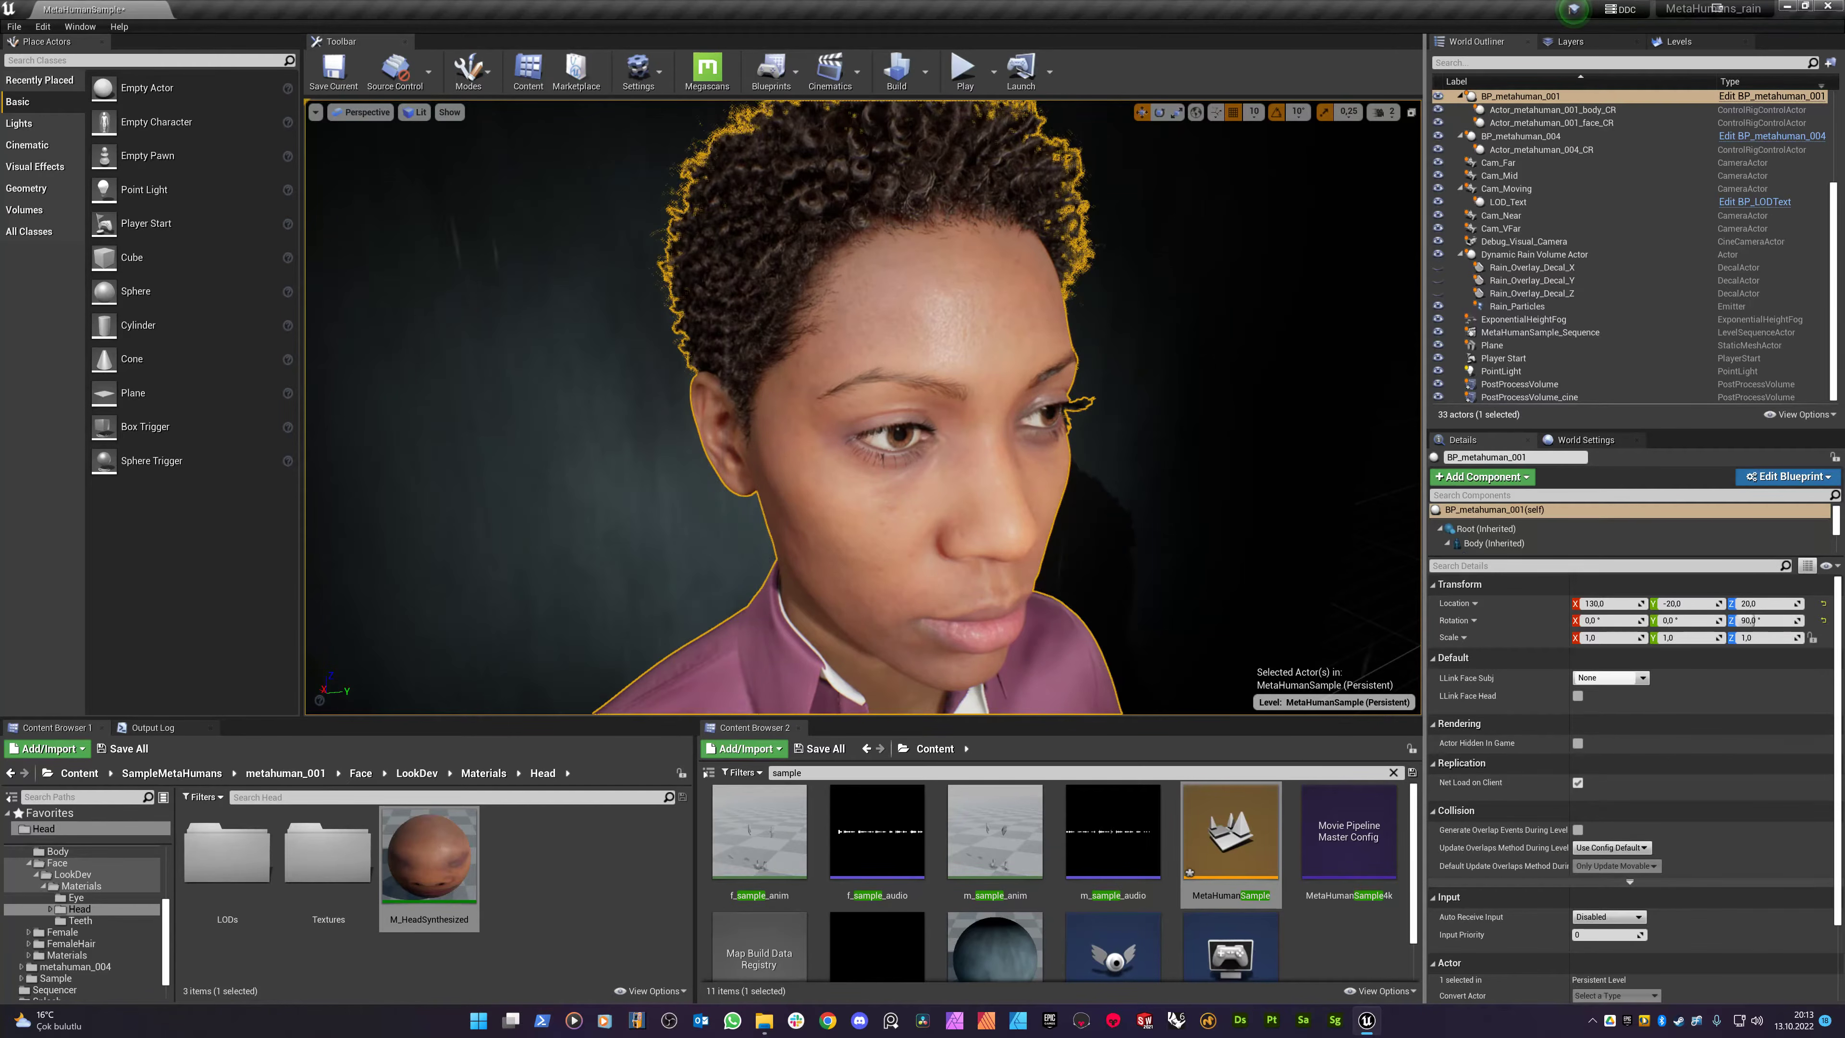
{"action": "scroll", "coordinate": [1012, 879], "scroll_direction": "down", "scroll_amount": 1}
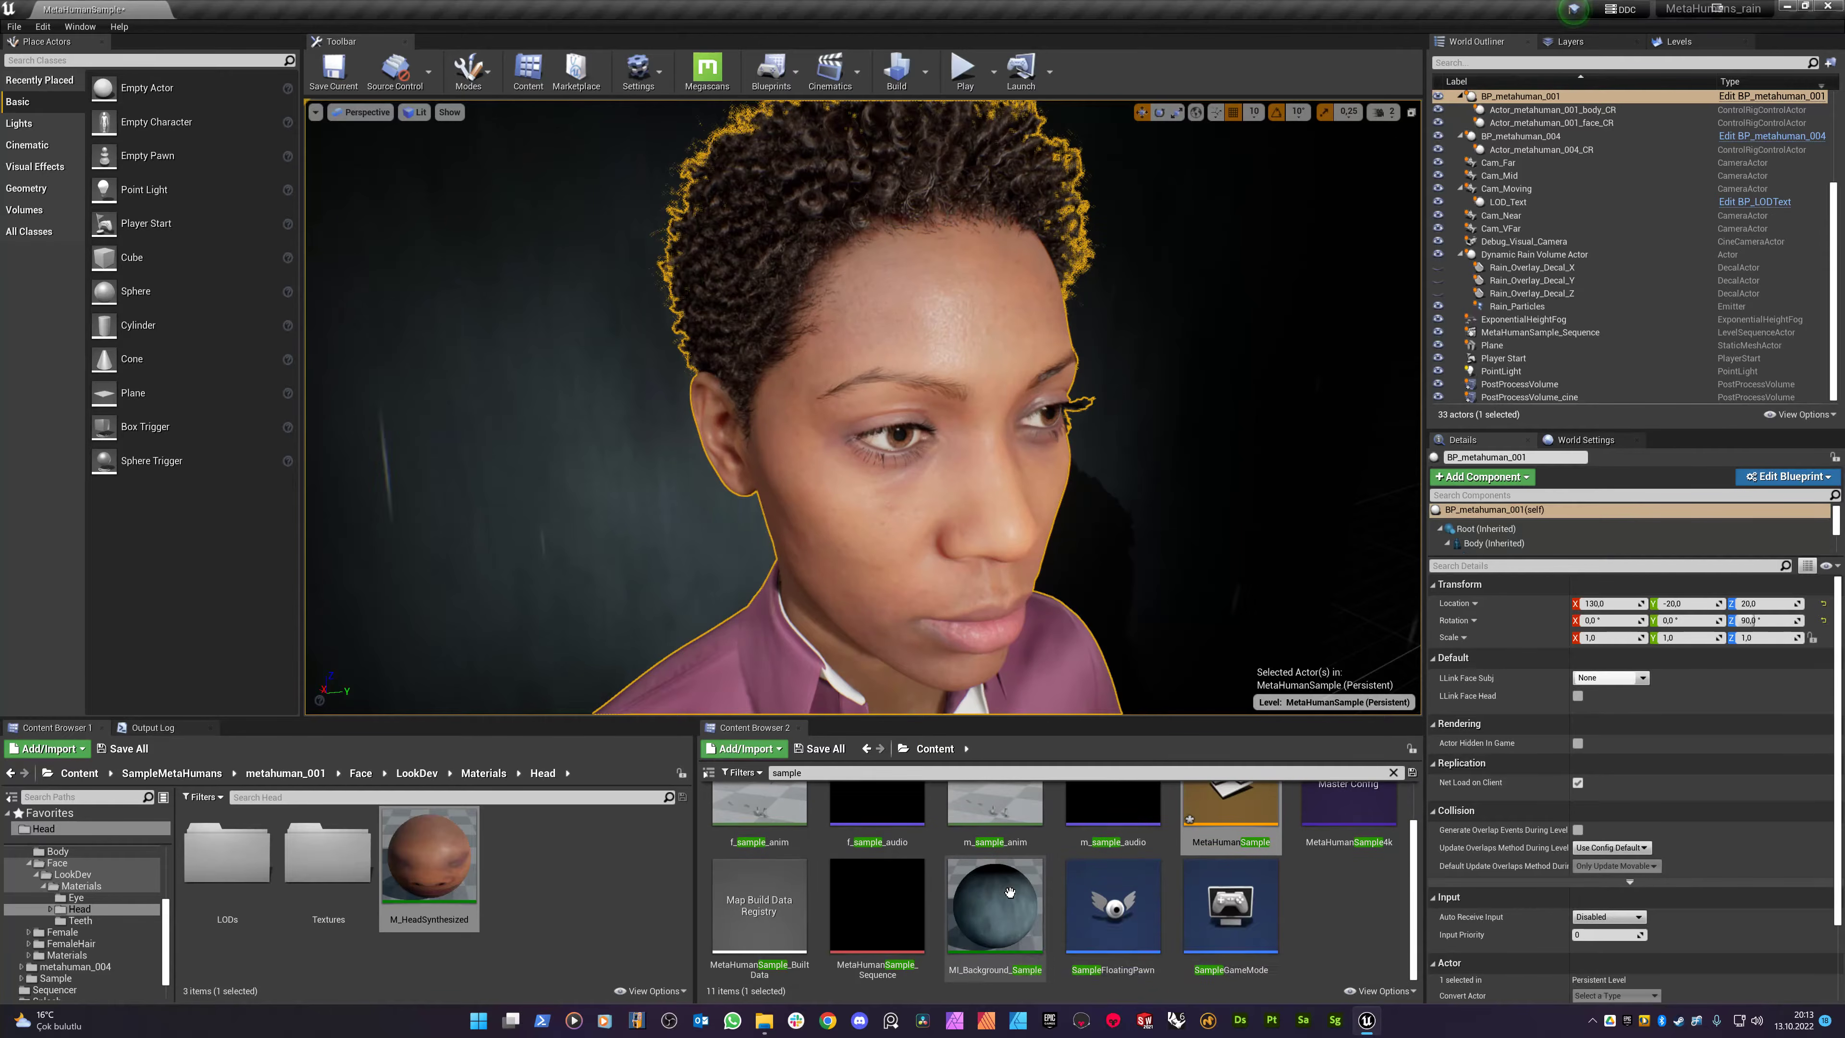
{"action": "left_click", "coordinate": [819, 772]}
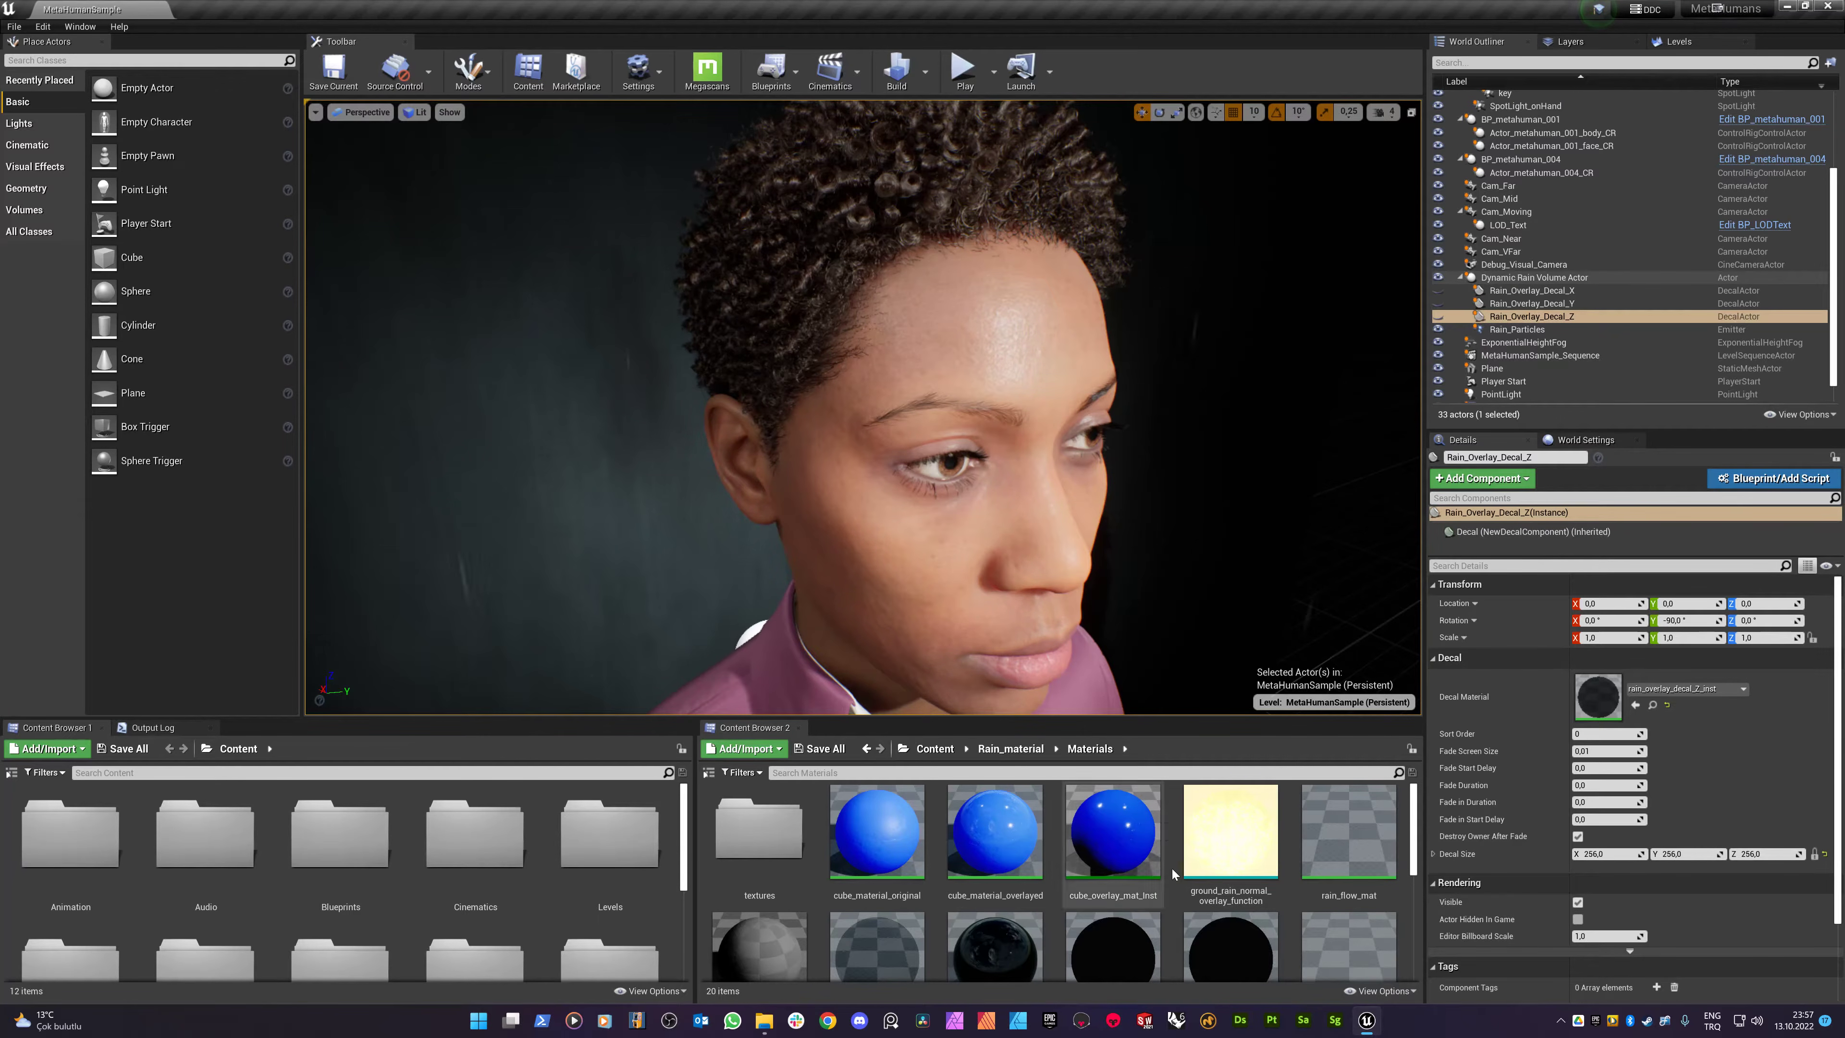
{"action": "left_click", "coordinate": [1233, 865]}
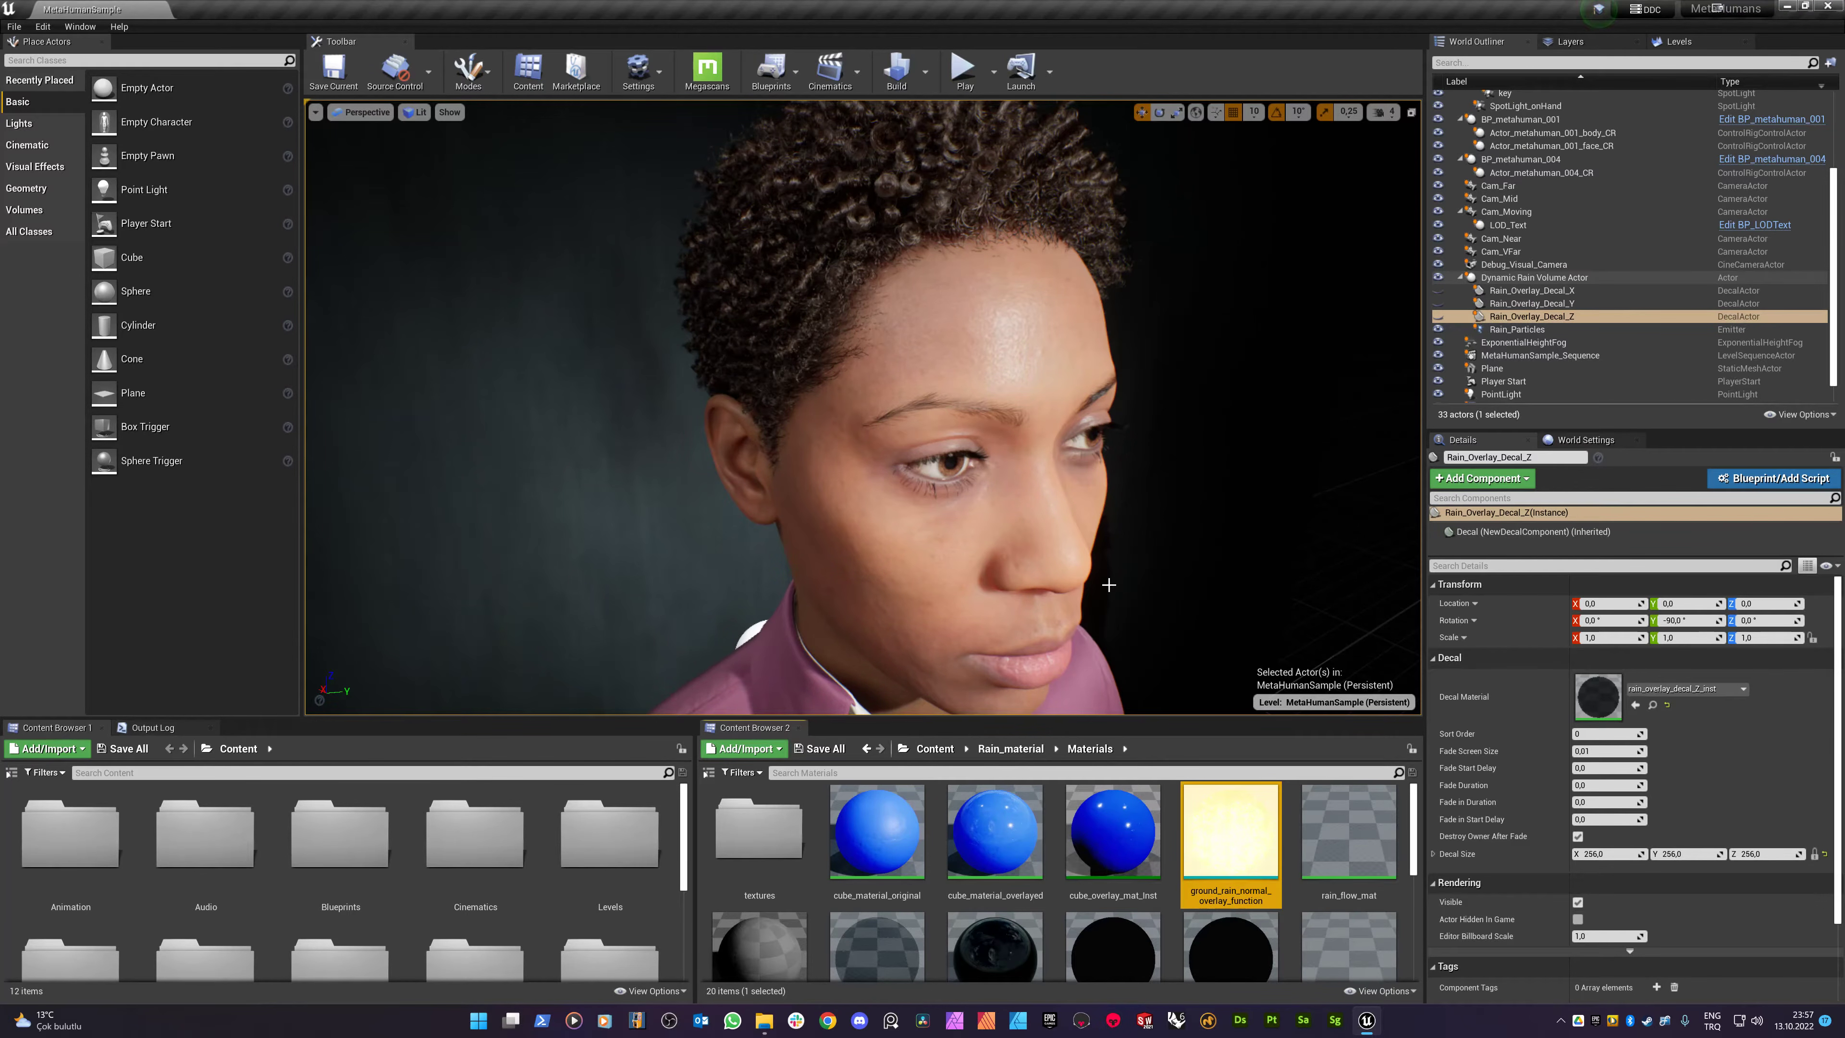
- Reselect BP_metahuman_001 and view its dry head close up
{"action": "left_click", "coordinate": [928, 518]}
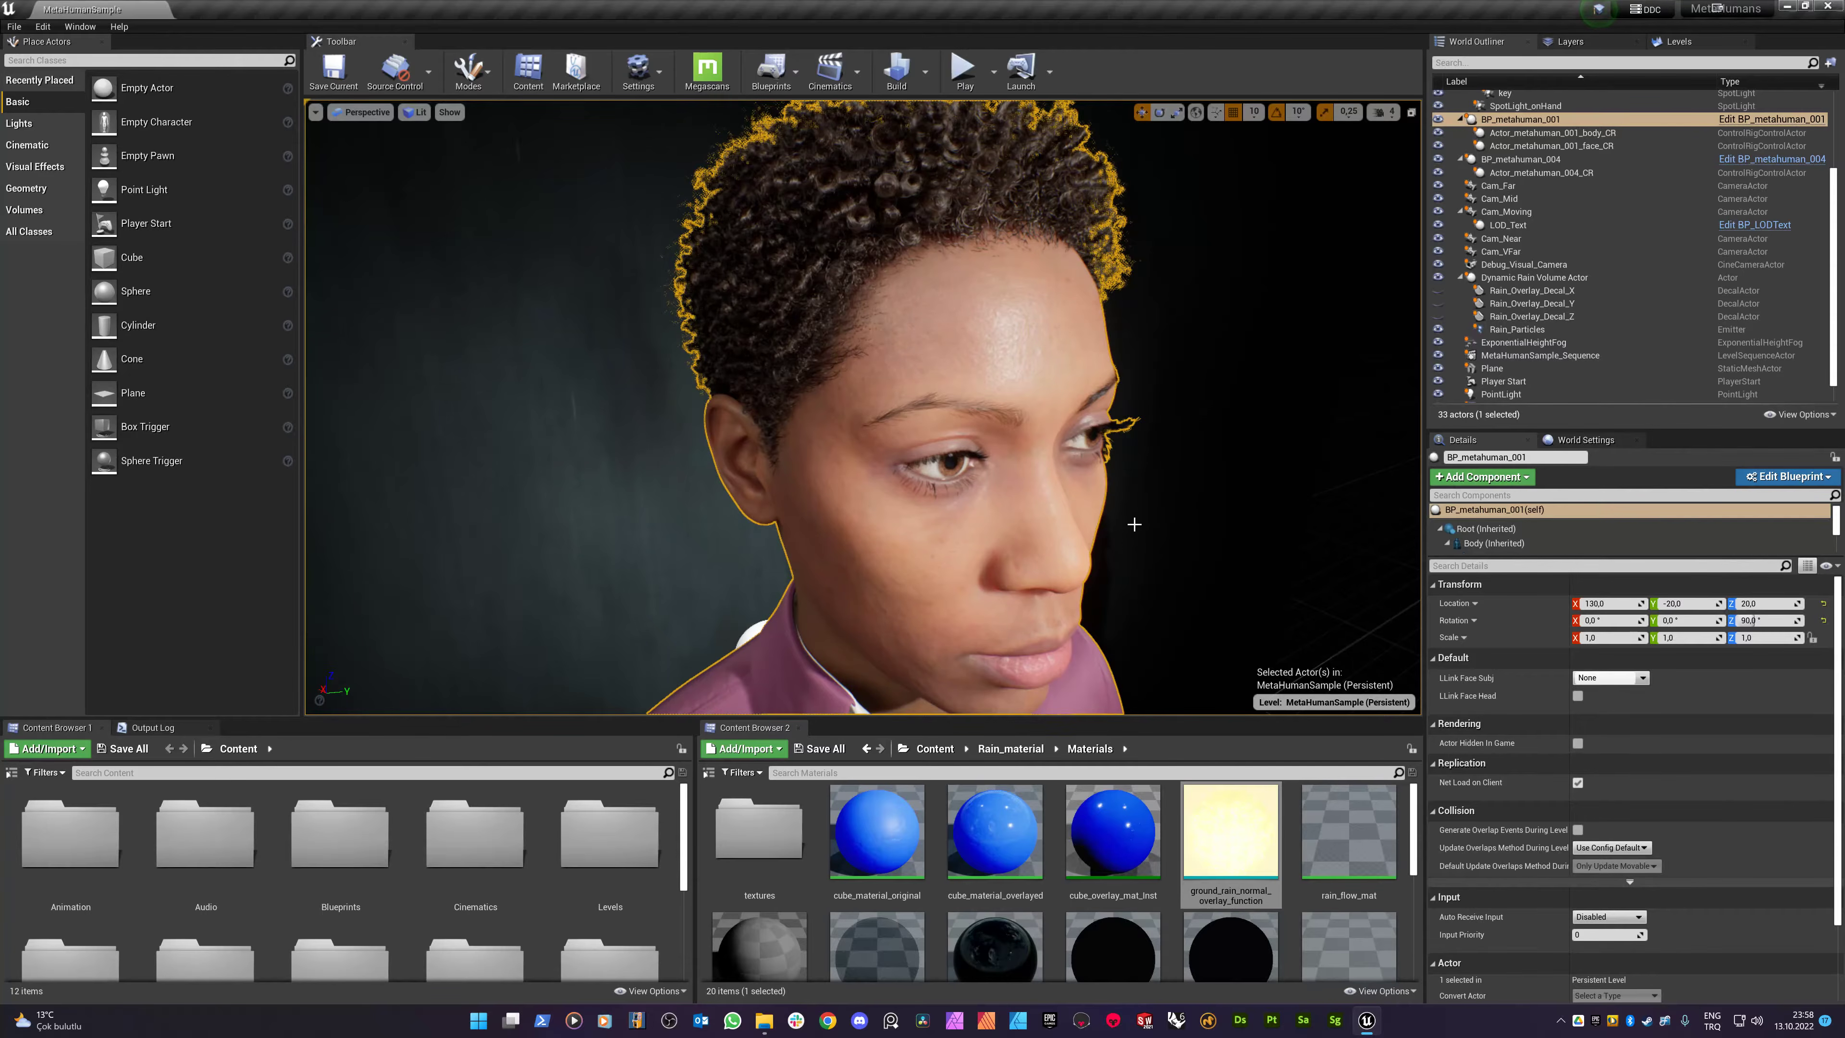
{"action": "mouse_move", "coordinate": [1075, 379]}
{"action": "left_mouse_down"}
{"action": "mouse_move", "coordinate": [1075, 436]}
{"action": "mouse_move", "coordinate": [1075, 319]}
{"action": "mouse_move", "coordinate": [1075, 380]}
{"action": "left_mouse_up"}
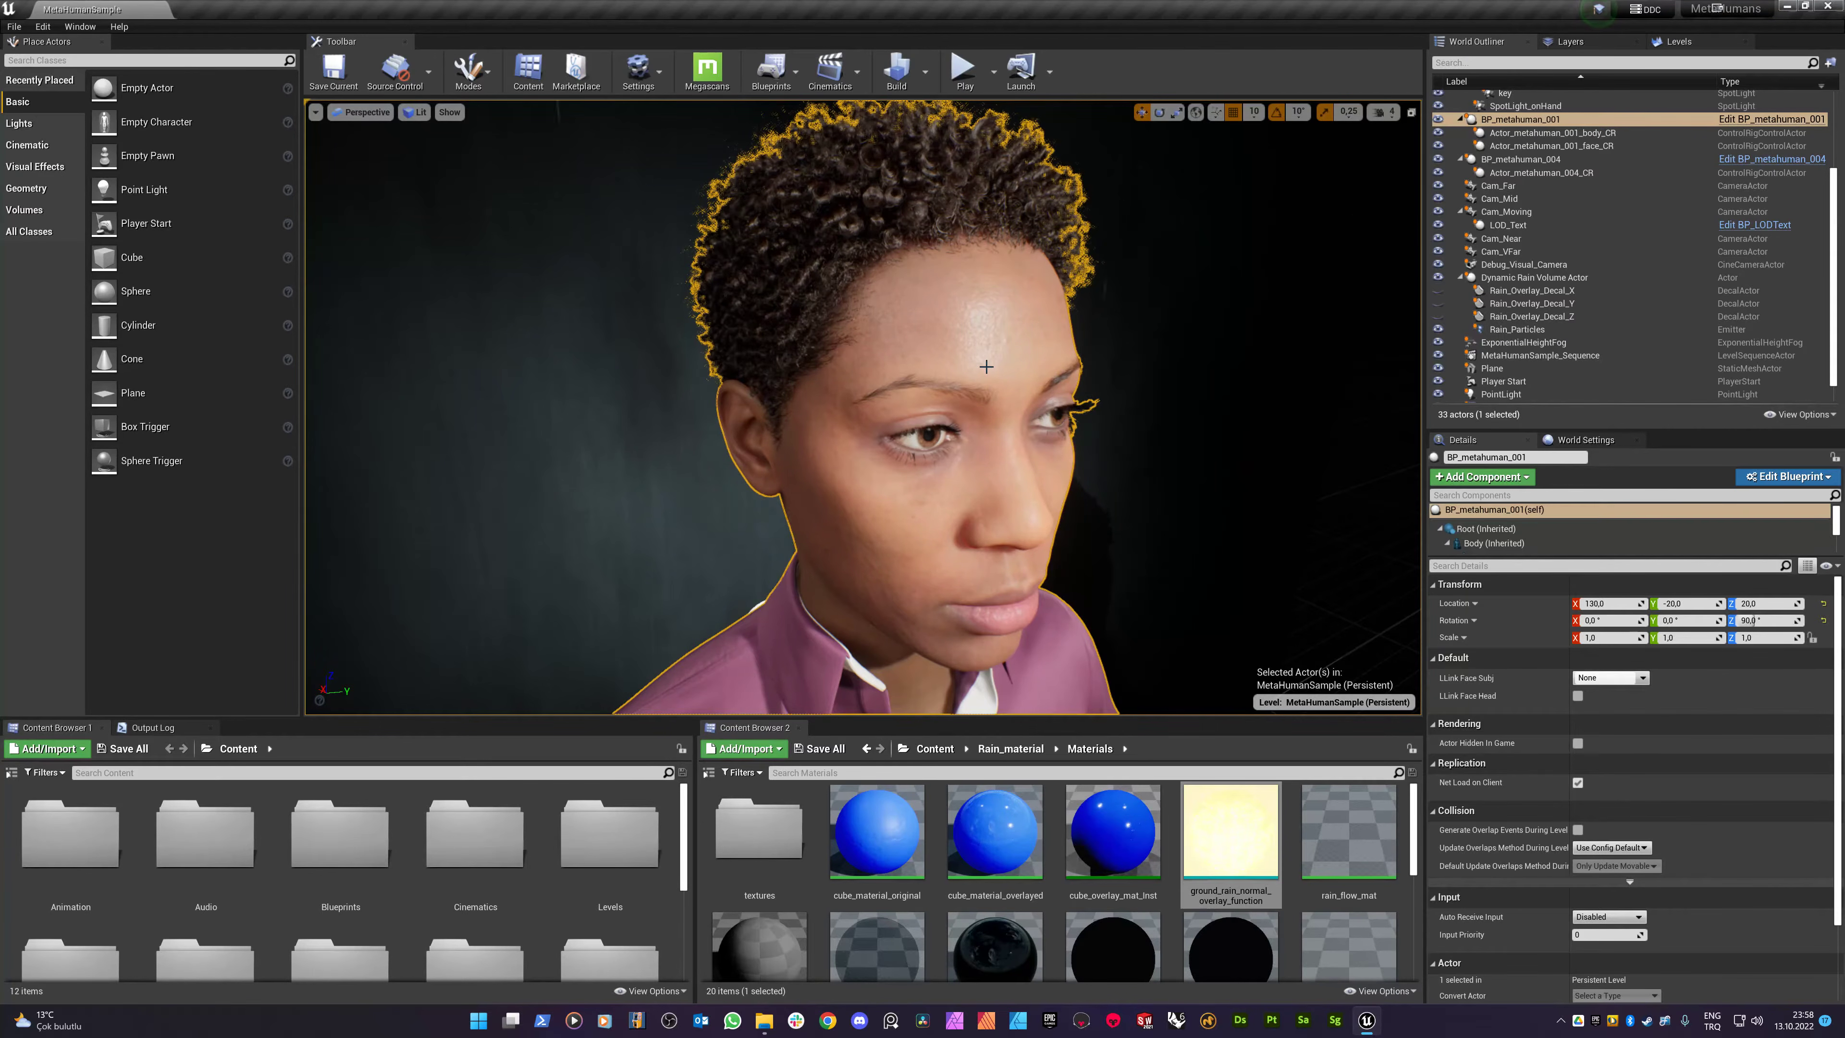
{"action": "left_click_drag", "start_coordinate": [863, 451], "coordinate": [862, 363]}
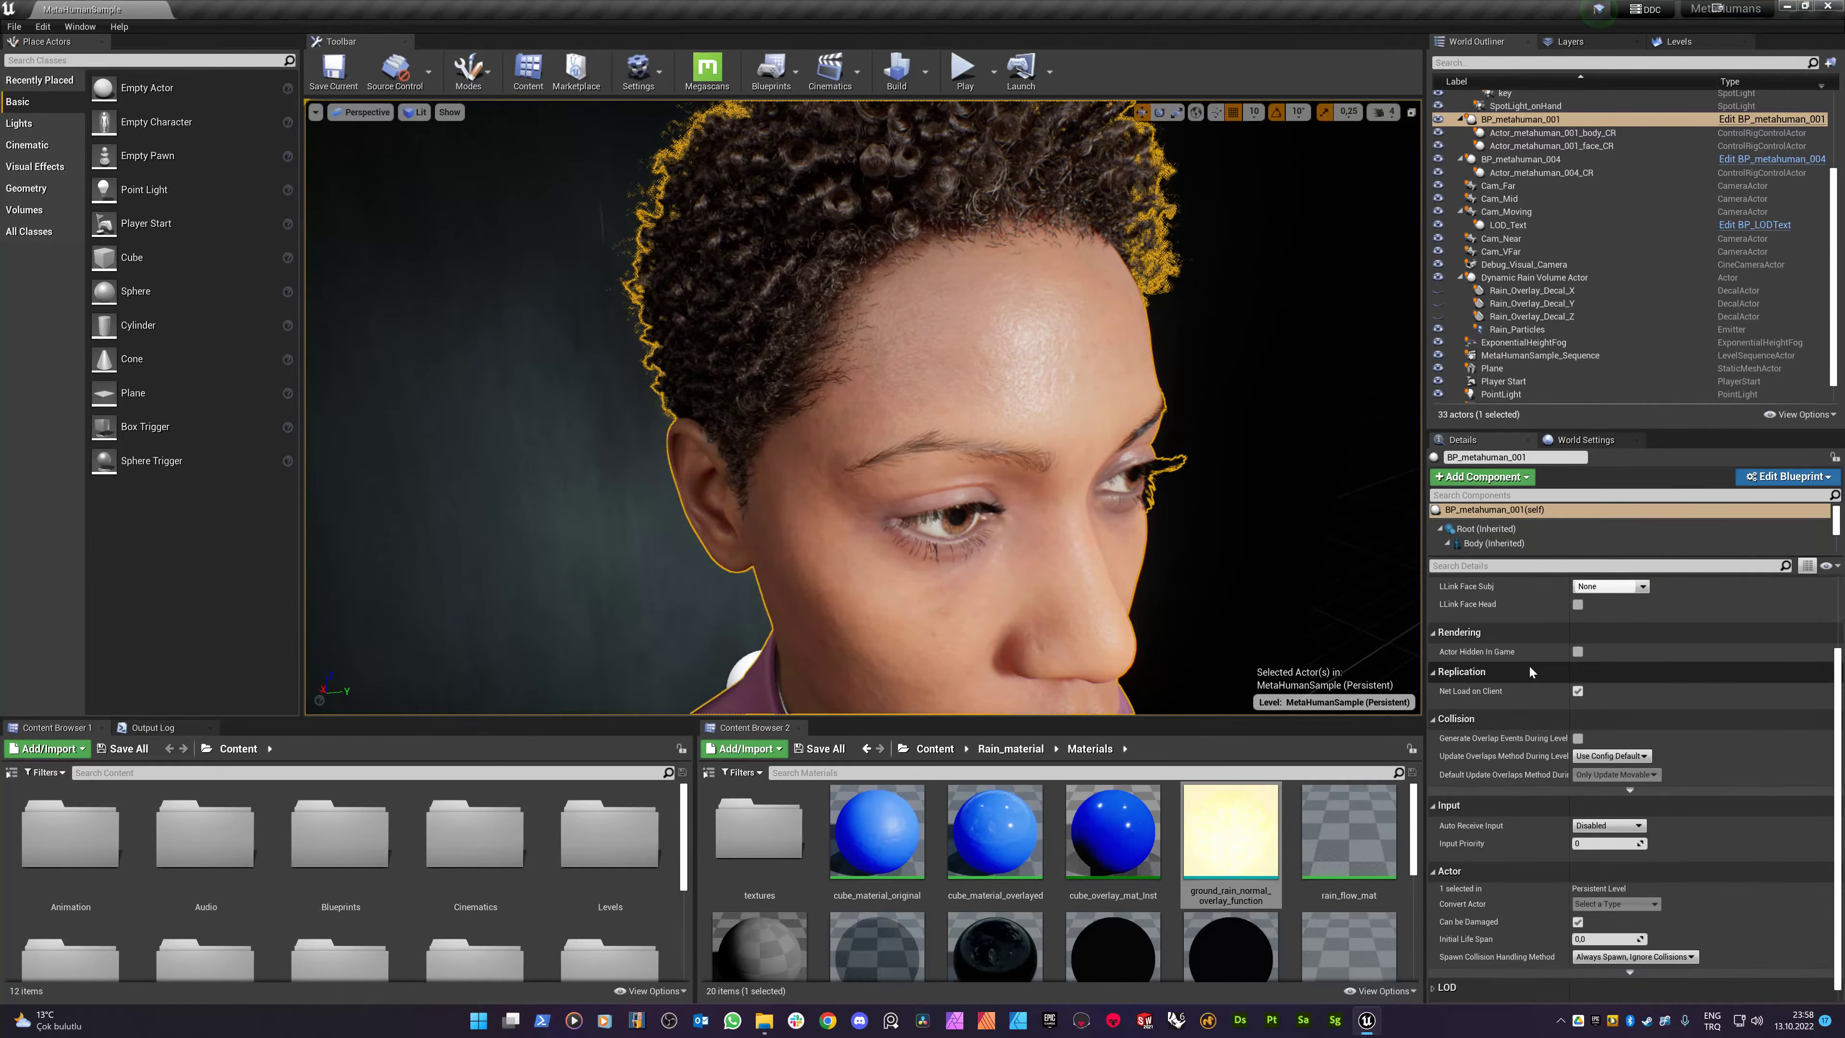
{"action": "scroll", "coordinate": [1576, 721], "scroll_direction": "down", "scroll_amount": 1}
{"action": "scroll", "coordinate": [1576, 721], "scroll_direction": "up", "scroll_amount": 1}
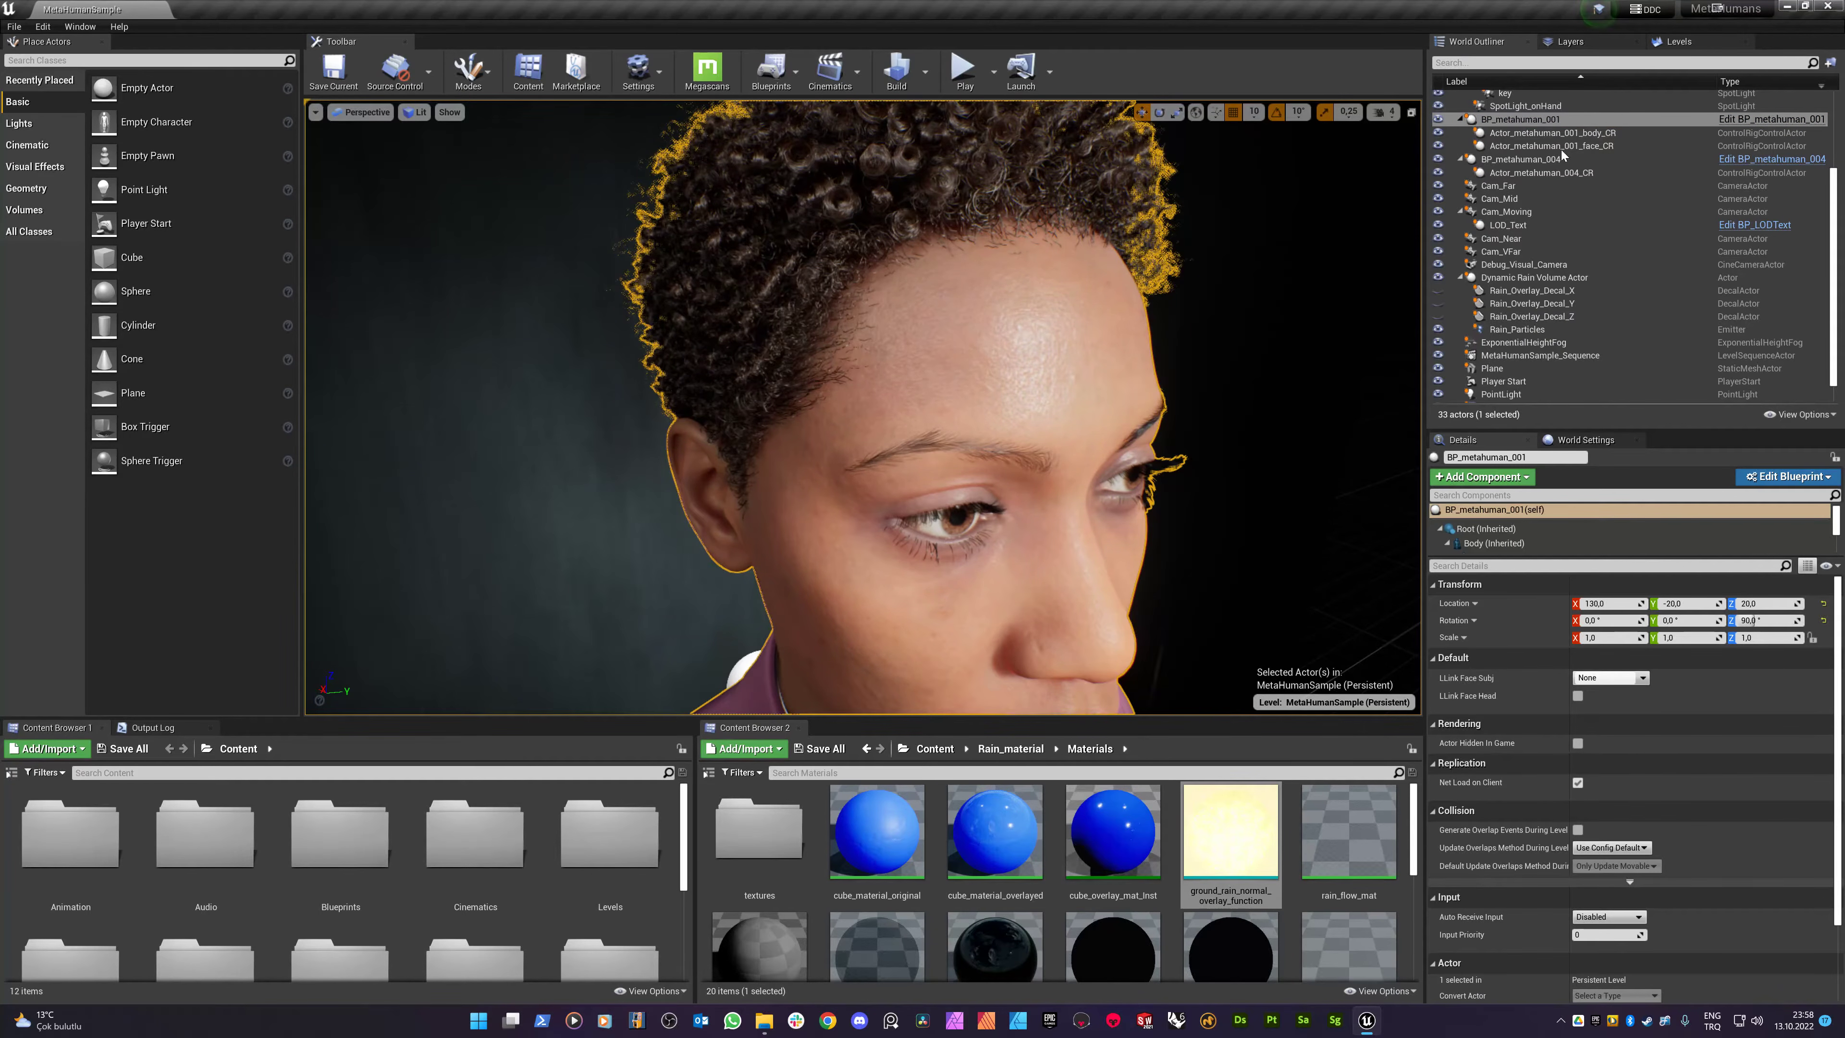
{"action": "left_click", "coordinate": [1512, 123]}
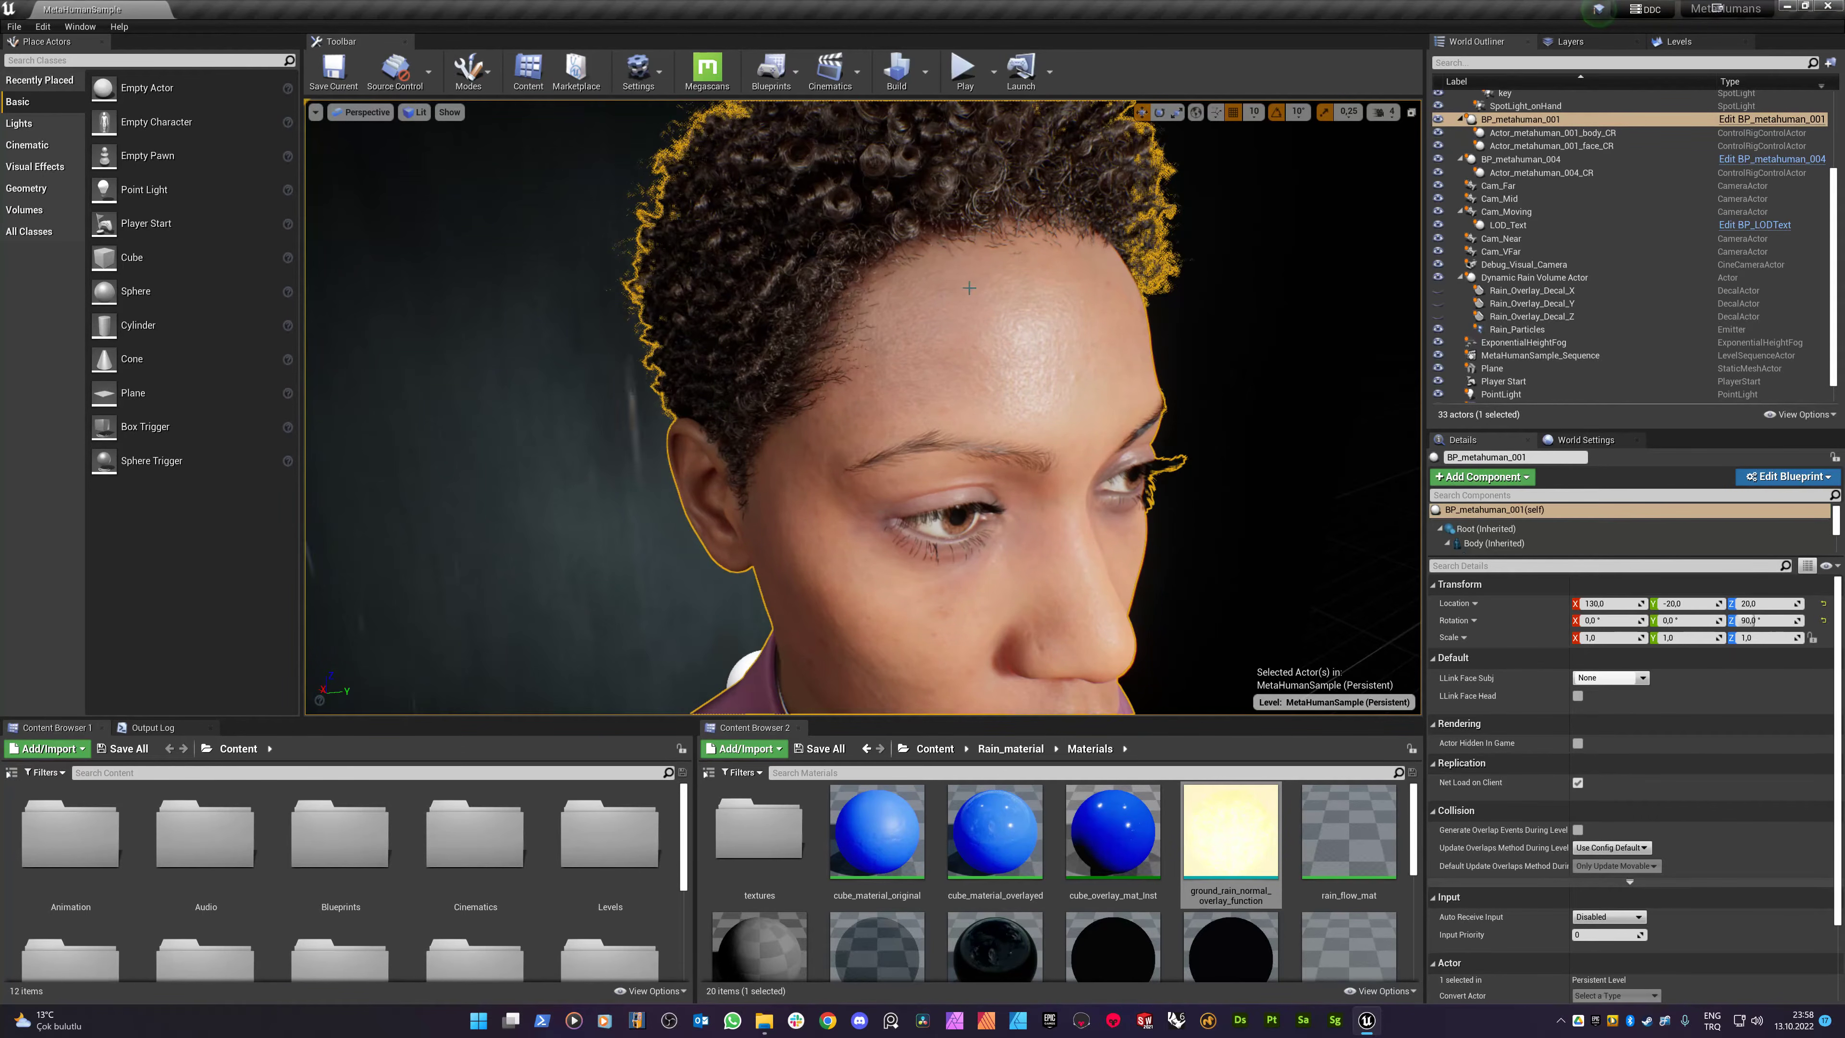
- Open BP_metahuman_001's Blueprint editor full screen with the character in its viewport
{"action": "left_click", "coordinate": [1791, 477]}
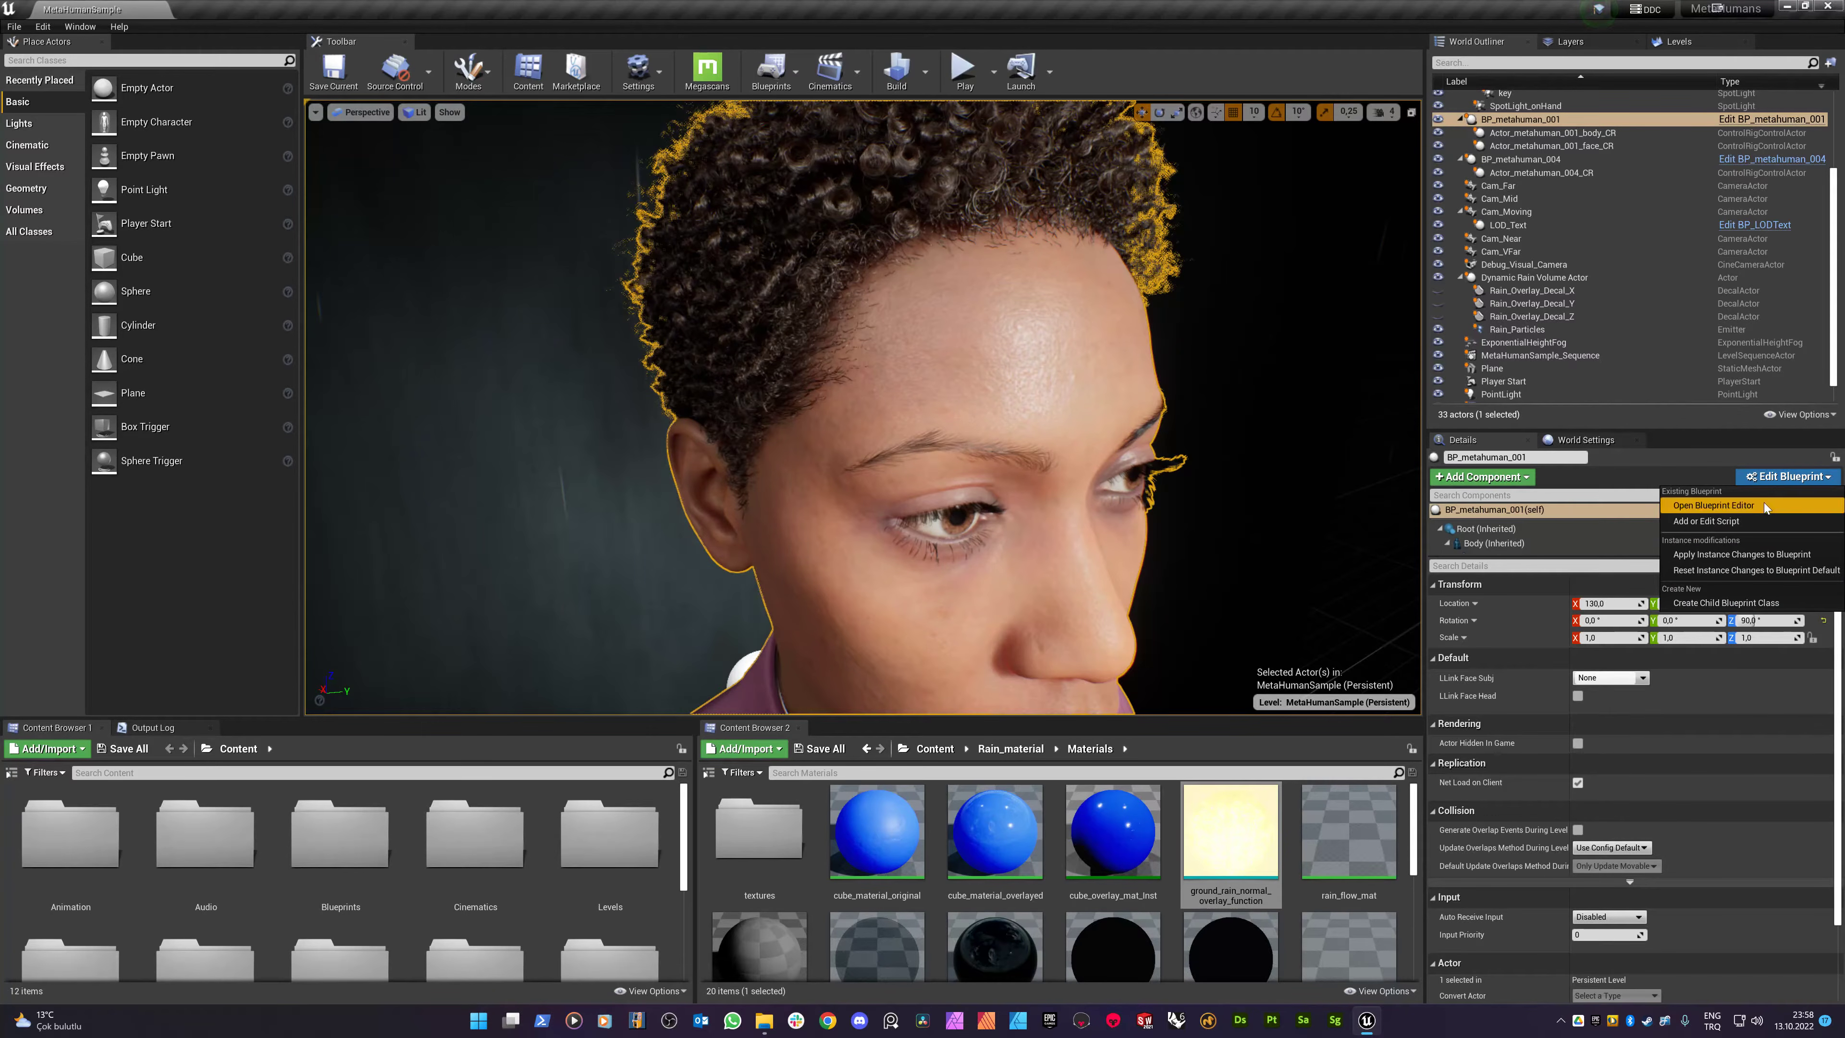
{"action": "left_click", "coordinate": [1708, 508]}
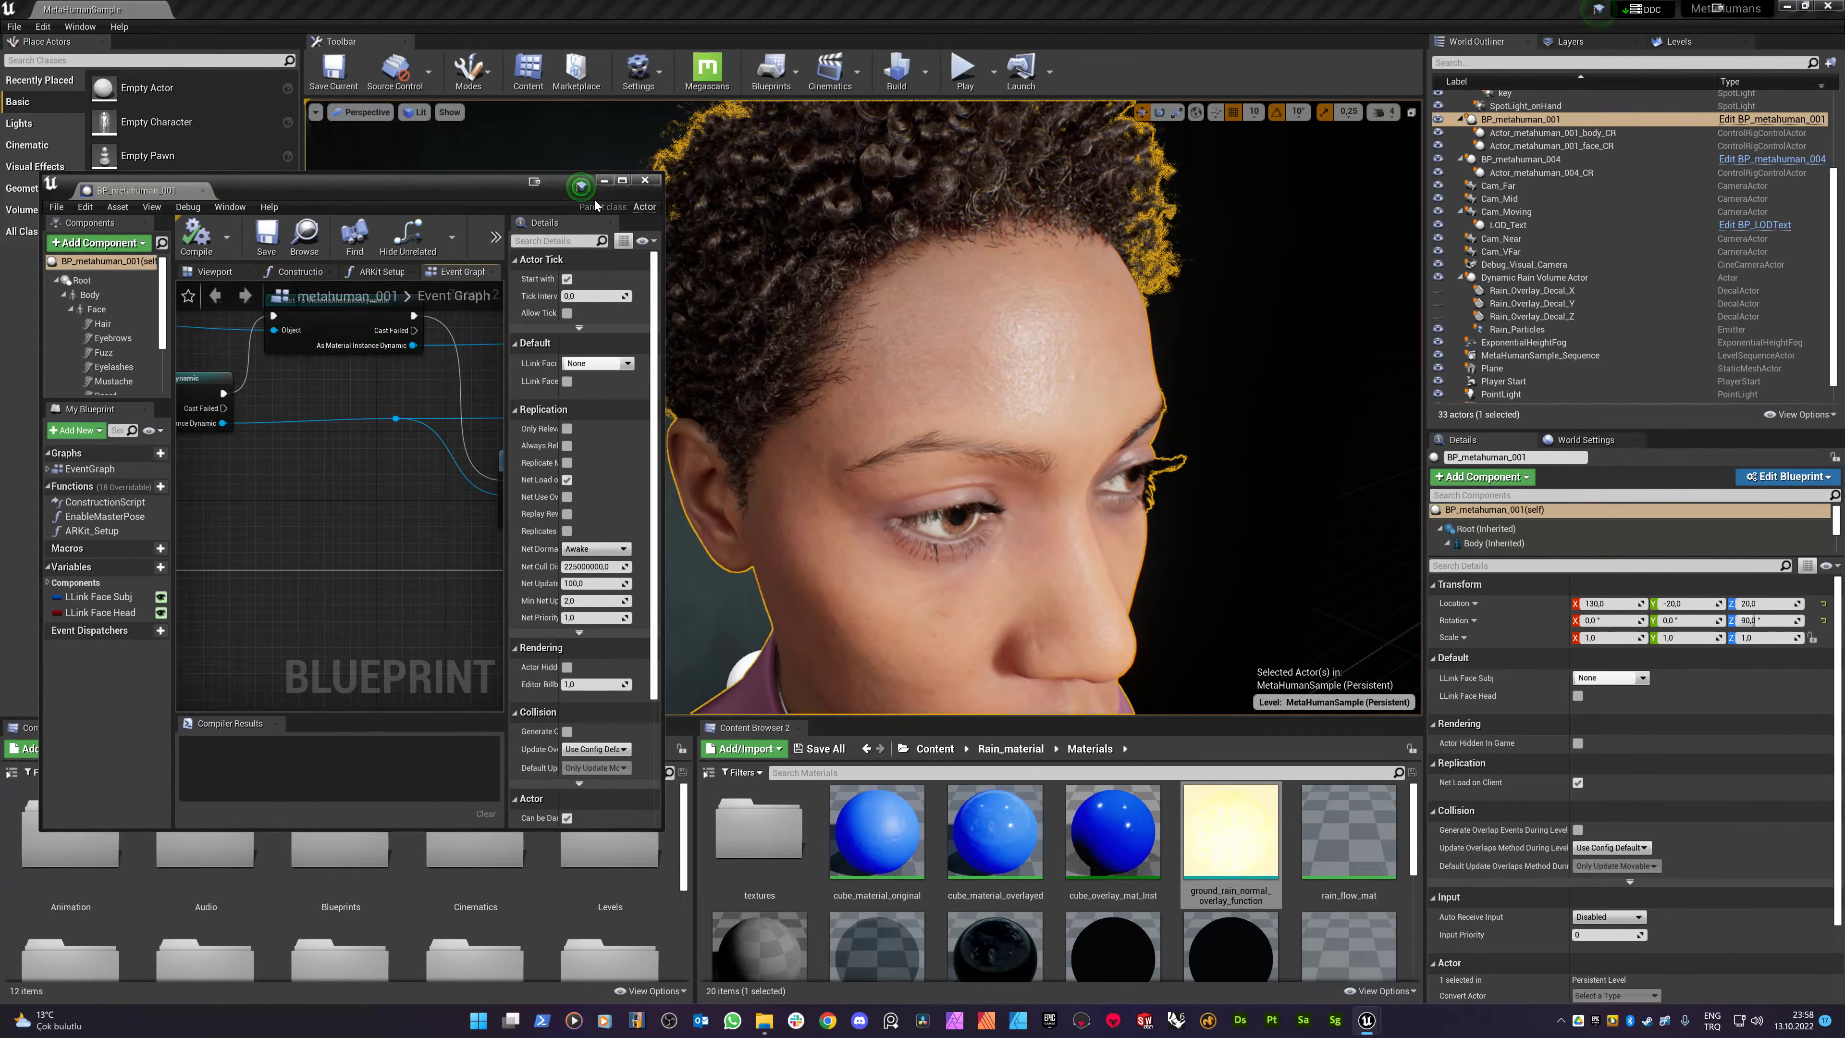
{"action": "left_click", "coordinate": [622, 181]}
{"action": "scroll", "coordinate": [982, 492], "scroll_direction": "down", "scroll_amount": 6}
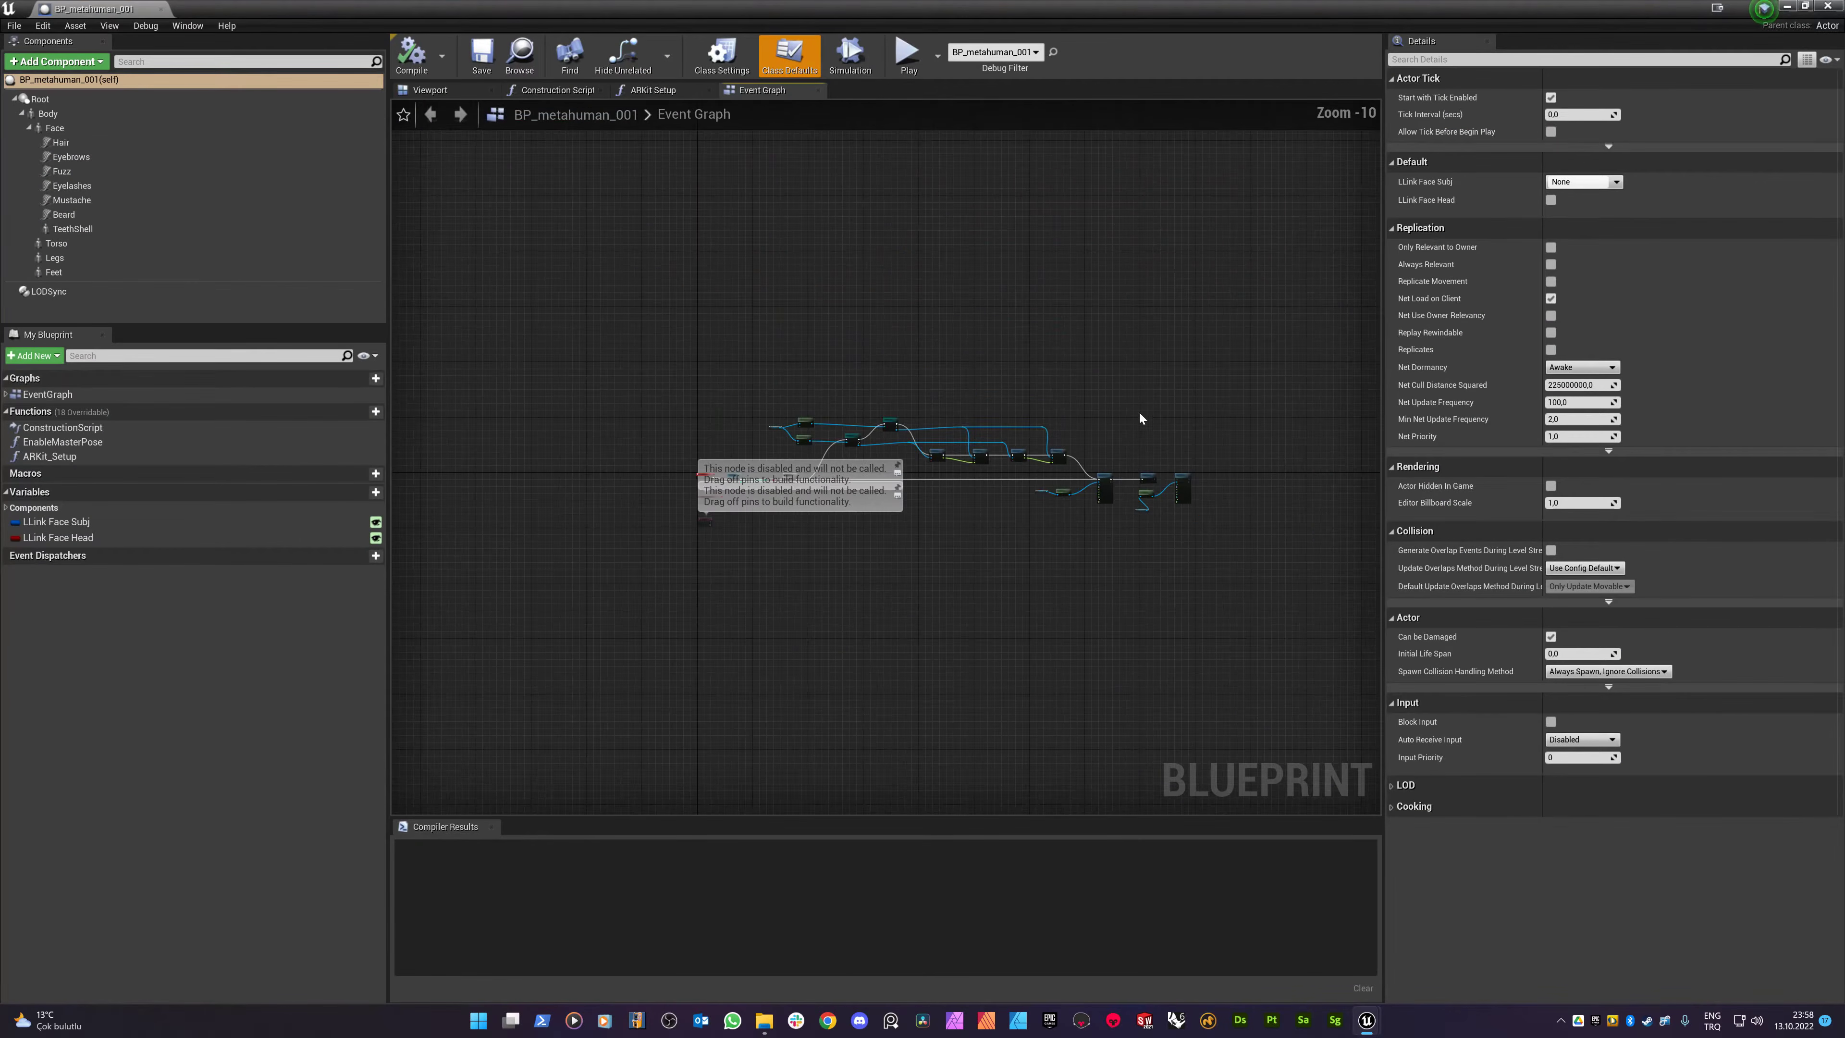
{"action": "scroll", "coordinate": [1063, 483], "scroll_direction": "up", "scroll_amount": 2}
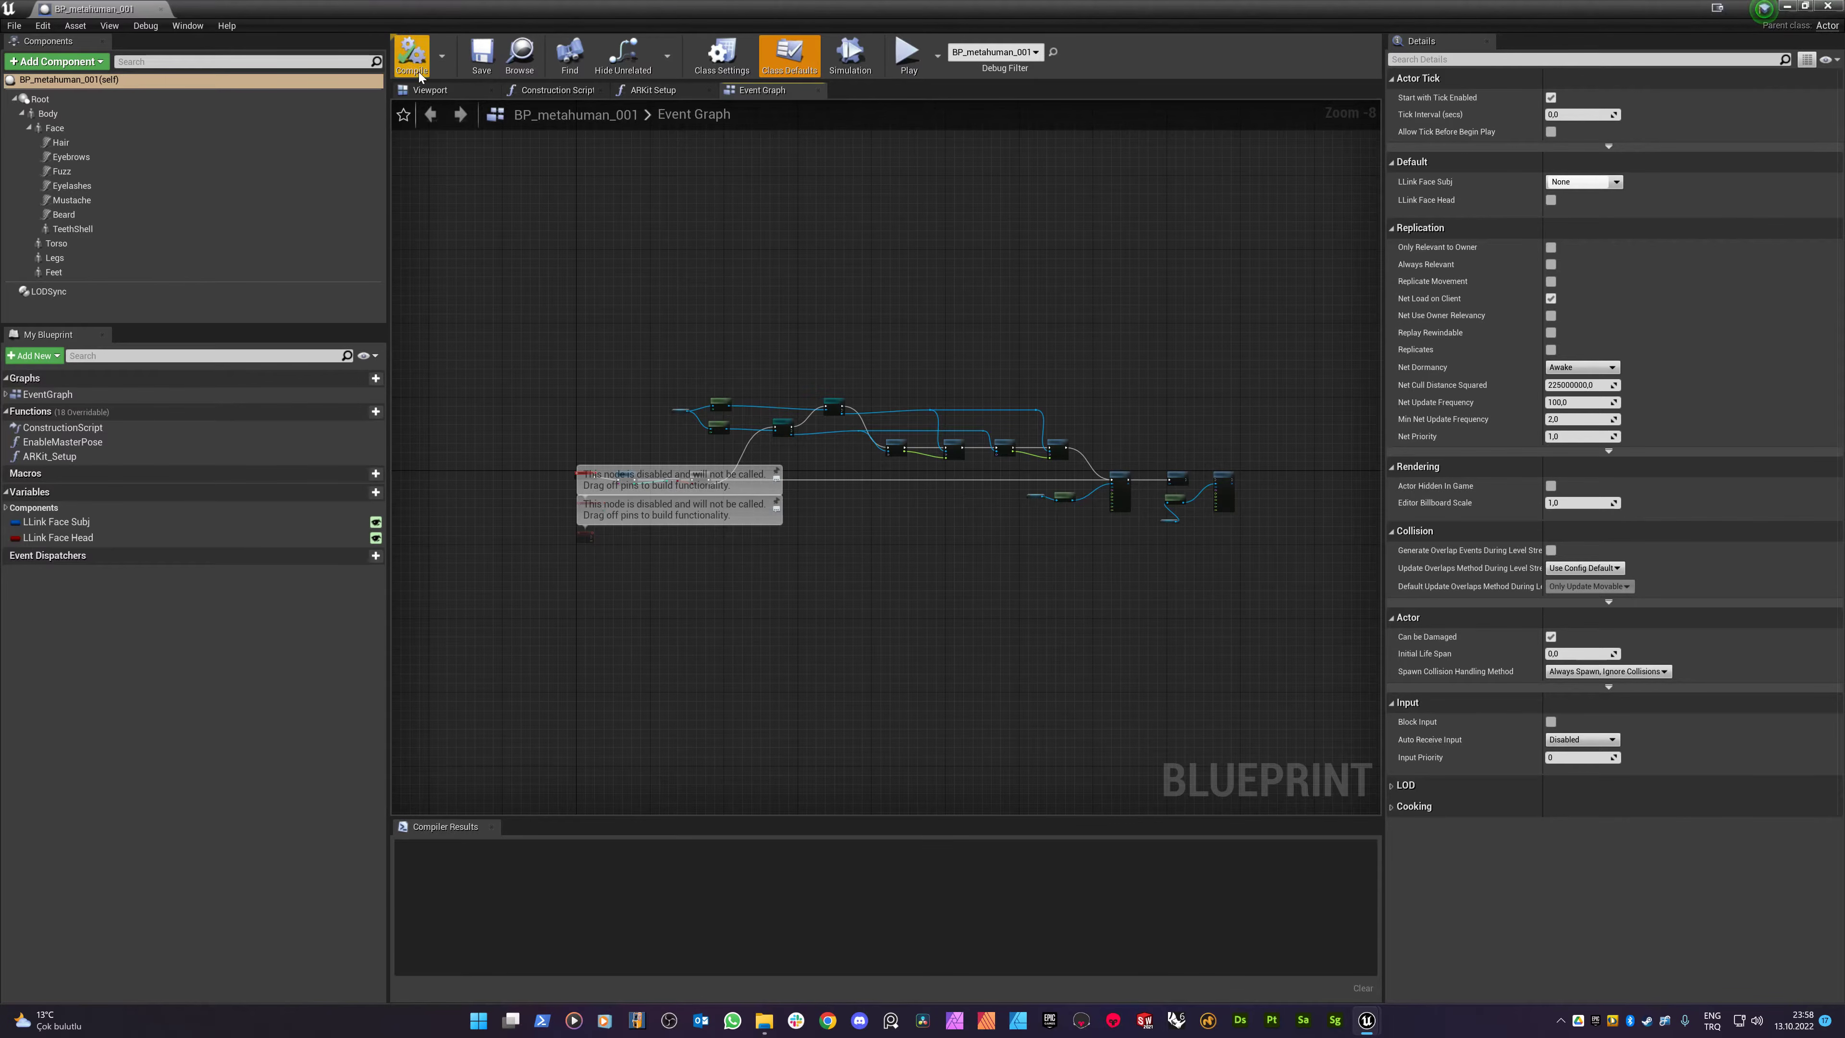
{"action": "left_click", "coordinate": [441, 92]}
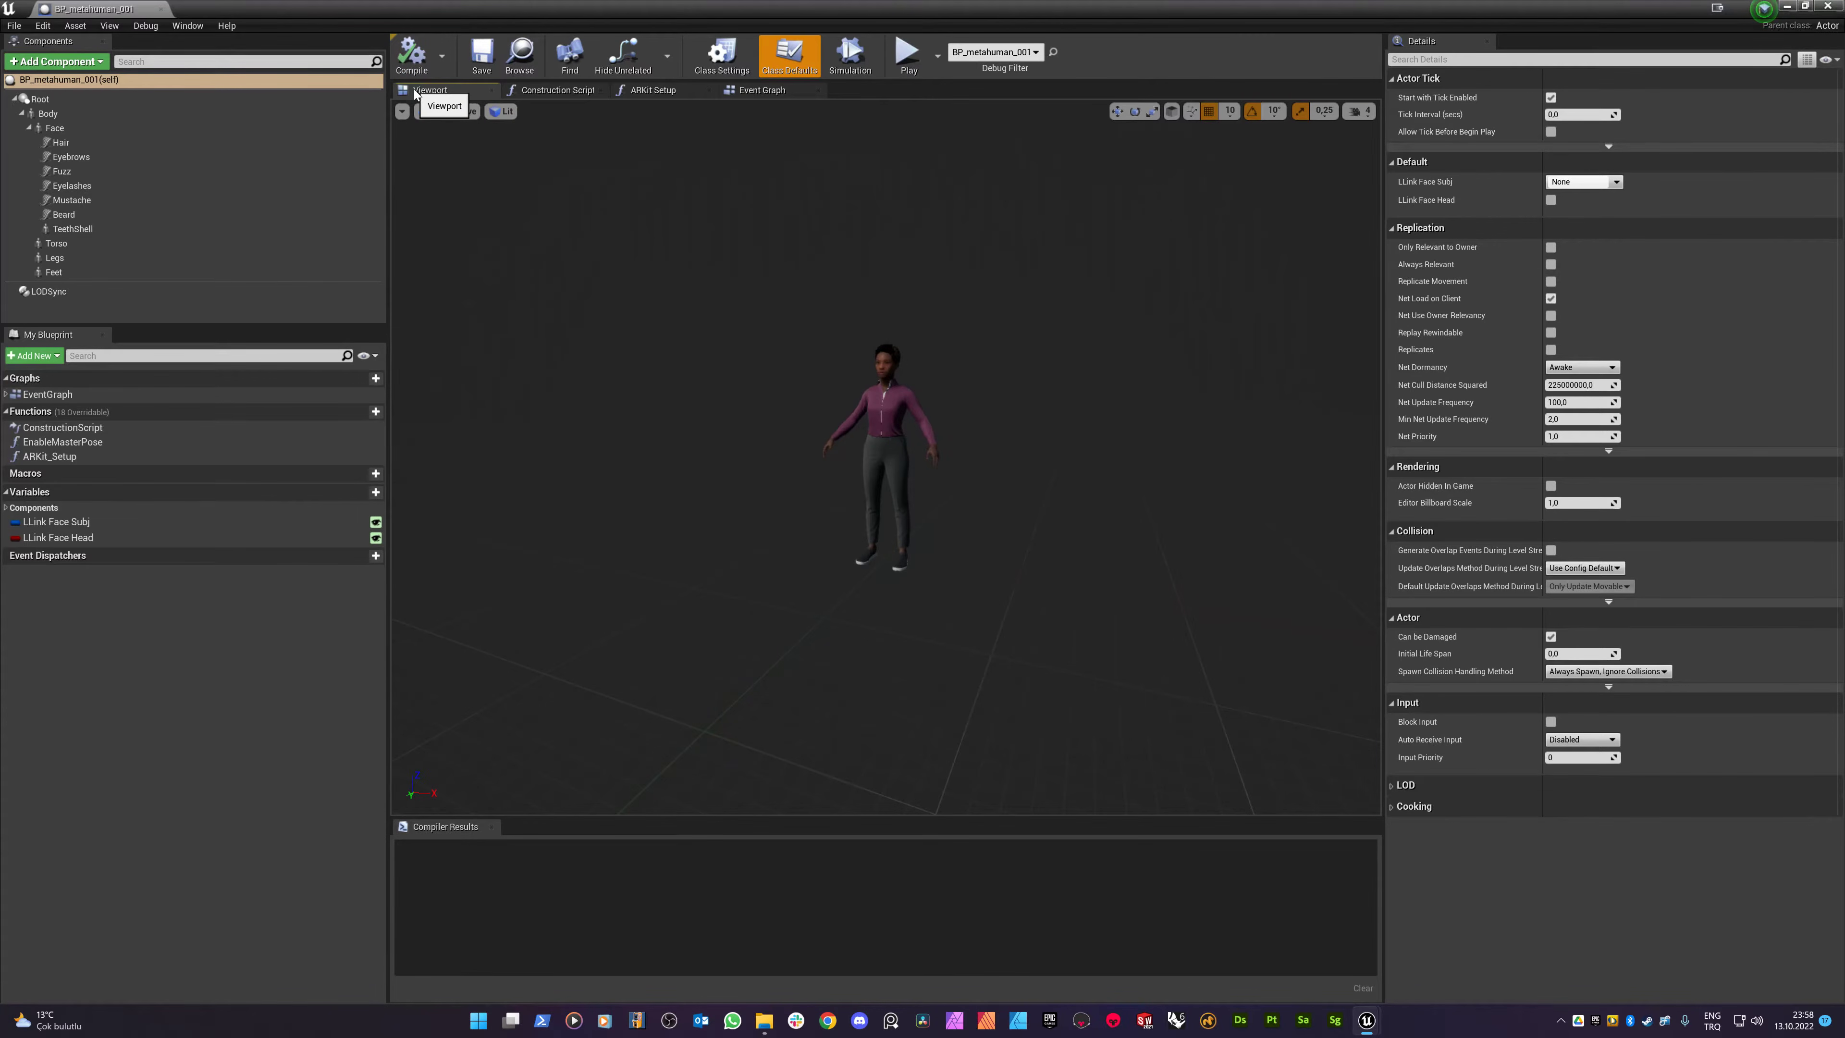
{"action": "scroll", "coordinate": [749, 314], "scroll_direction": "up", "scroll_amount": 5}
{"action": "middle_click_drag", "start_coordinate": [749, 313], "coordinate": [675, 196]}
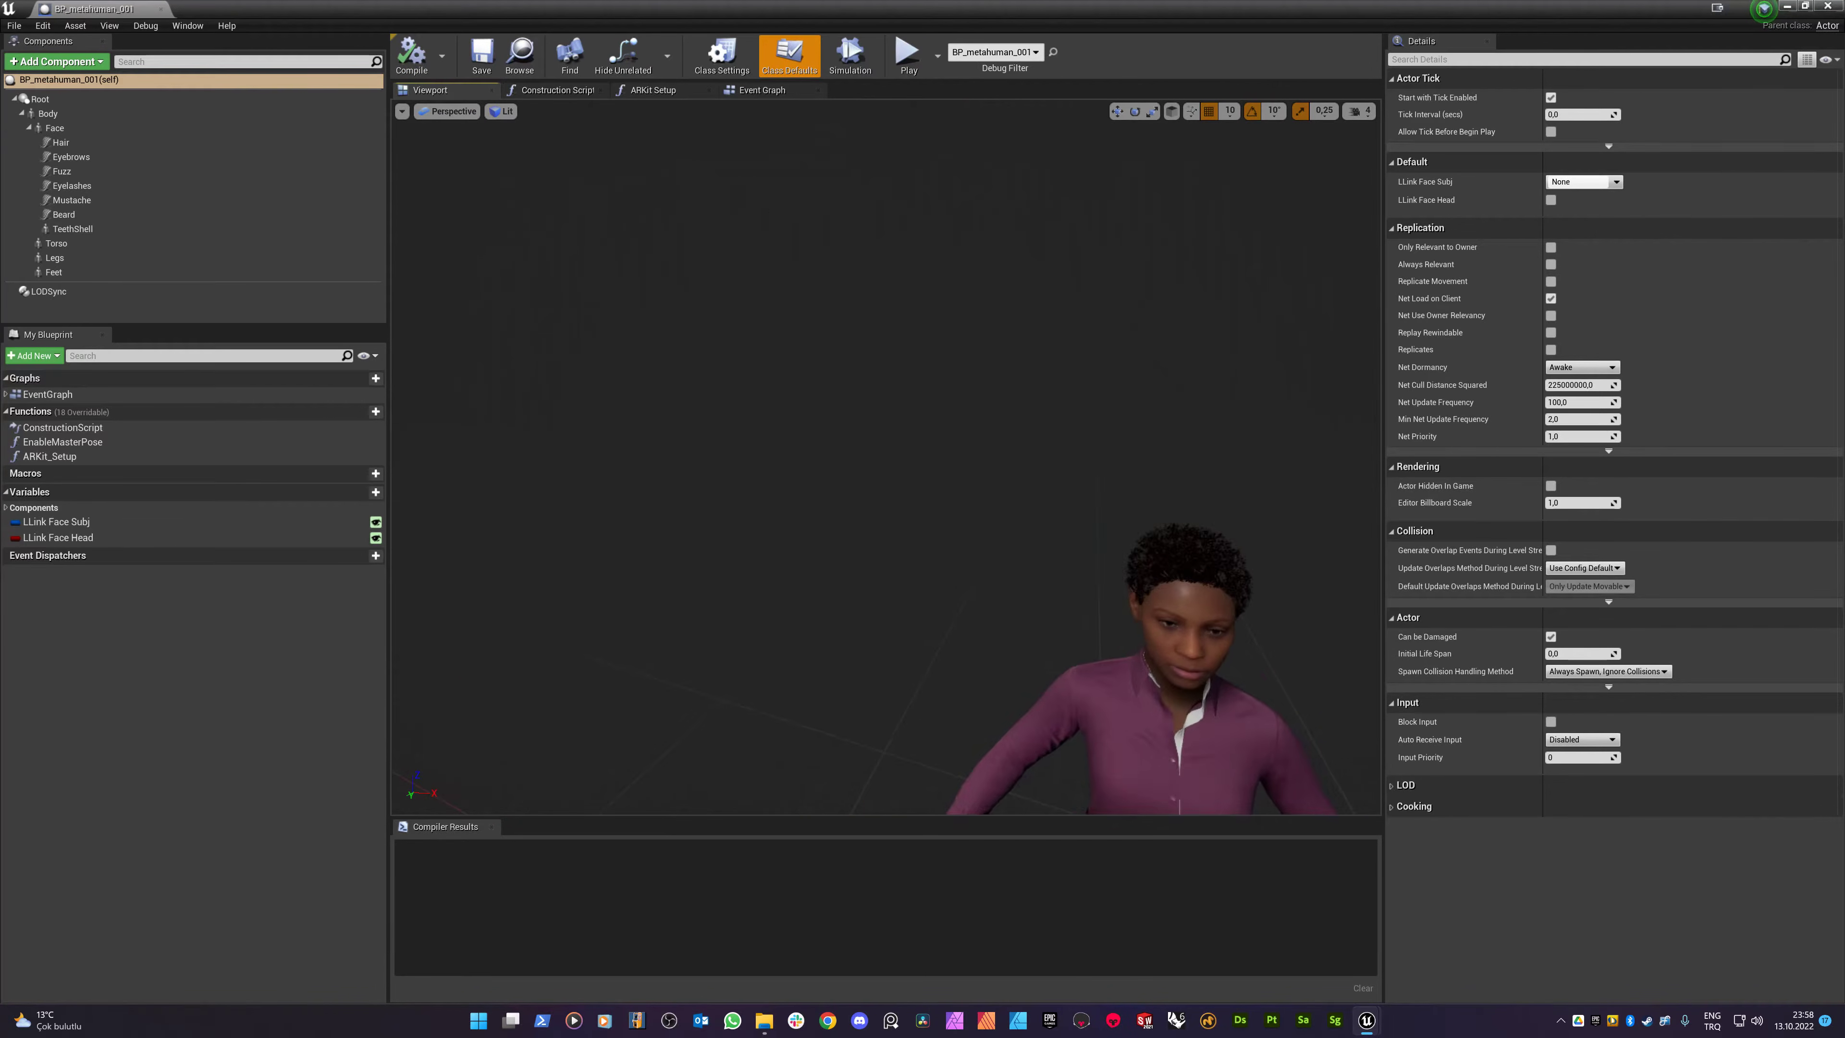
{"action": "middle_click_drag", "start_coordinate": [857, 189], "coordinate": [989, 382]}
- Select the Face component and browse to its Element 0 material, M_HeadSynthesized
{"action": "left_click", "coordinate": [994, 387]}
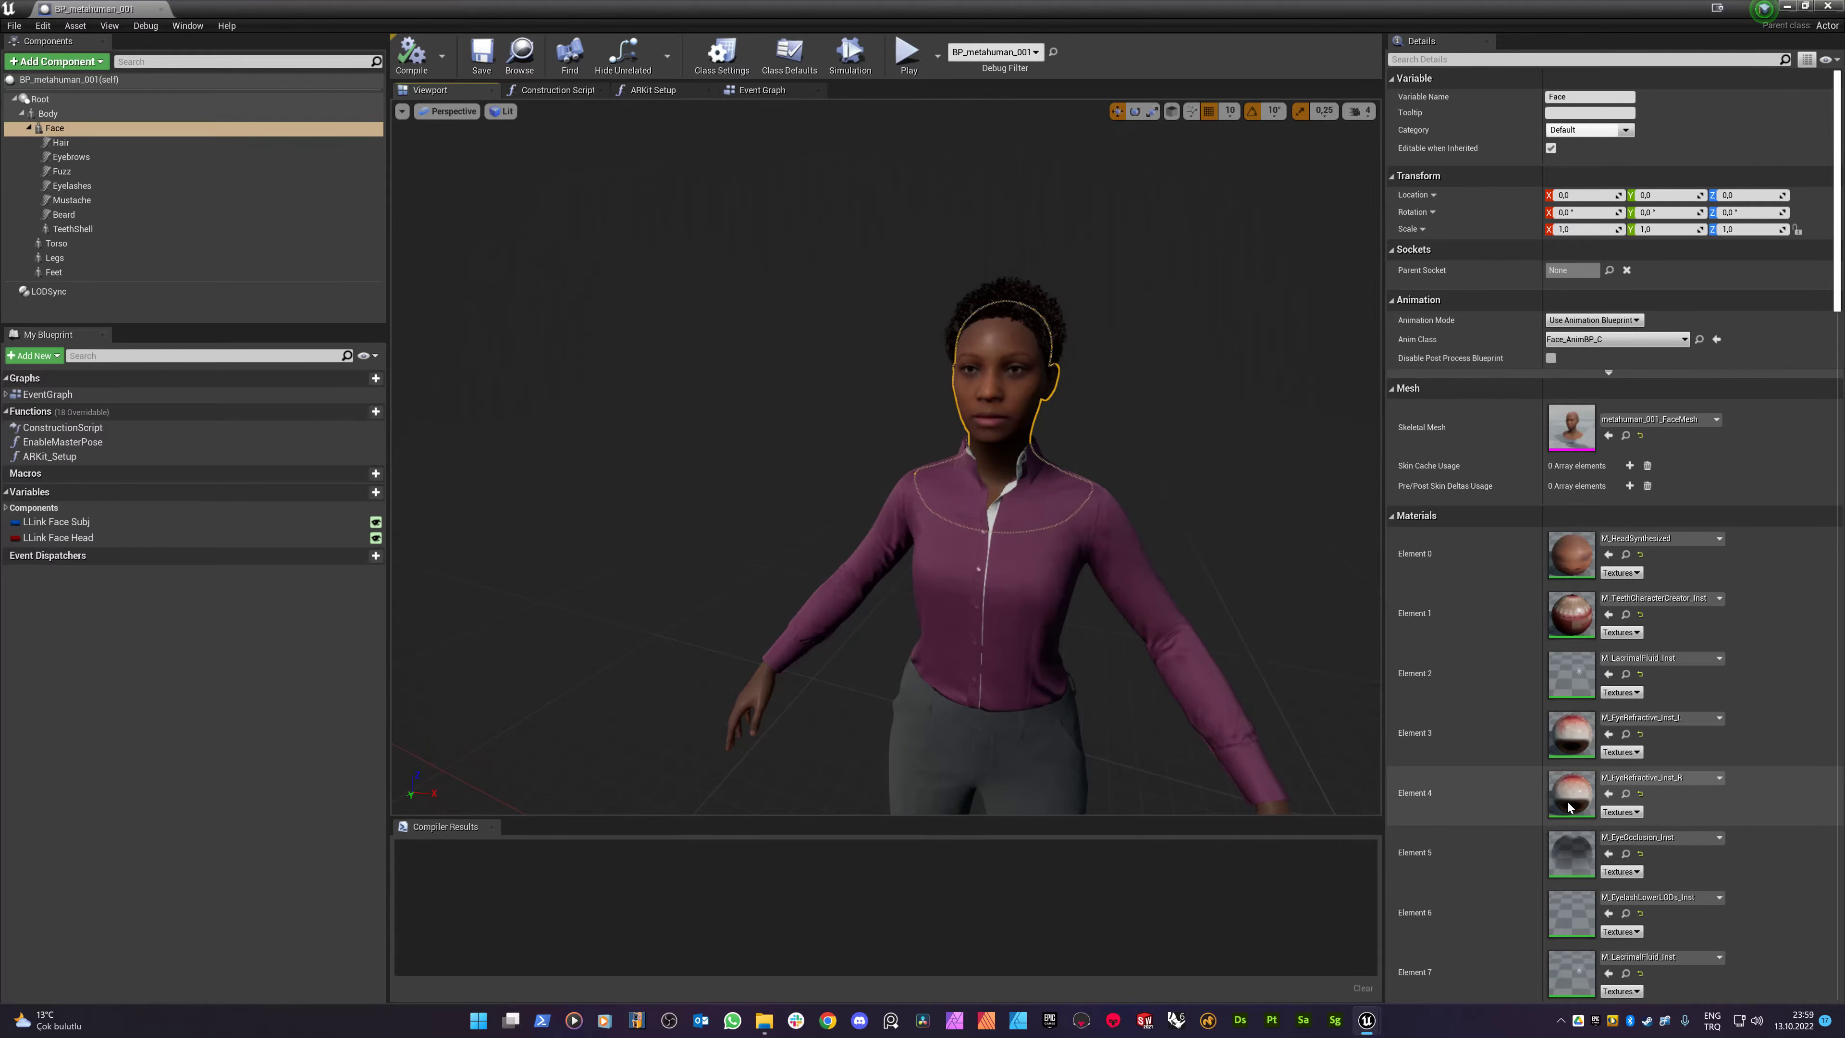
{"action": "scroll", "coordinate": [1597, 712], "scroll_direction": "down", "scroll_amount": 3}
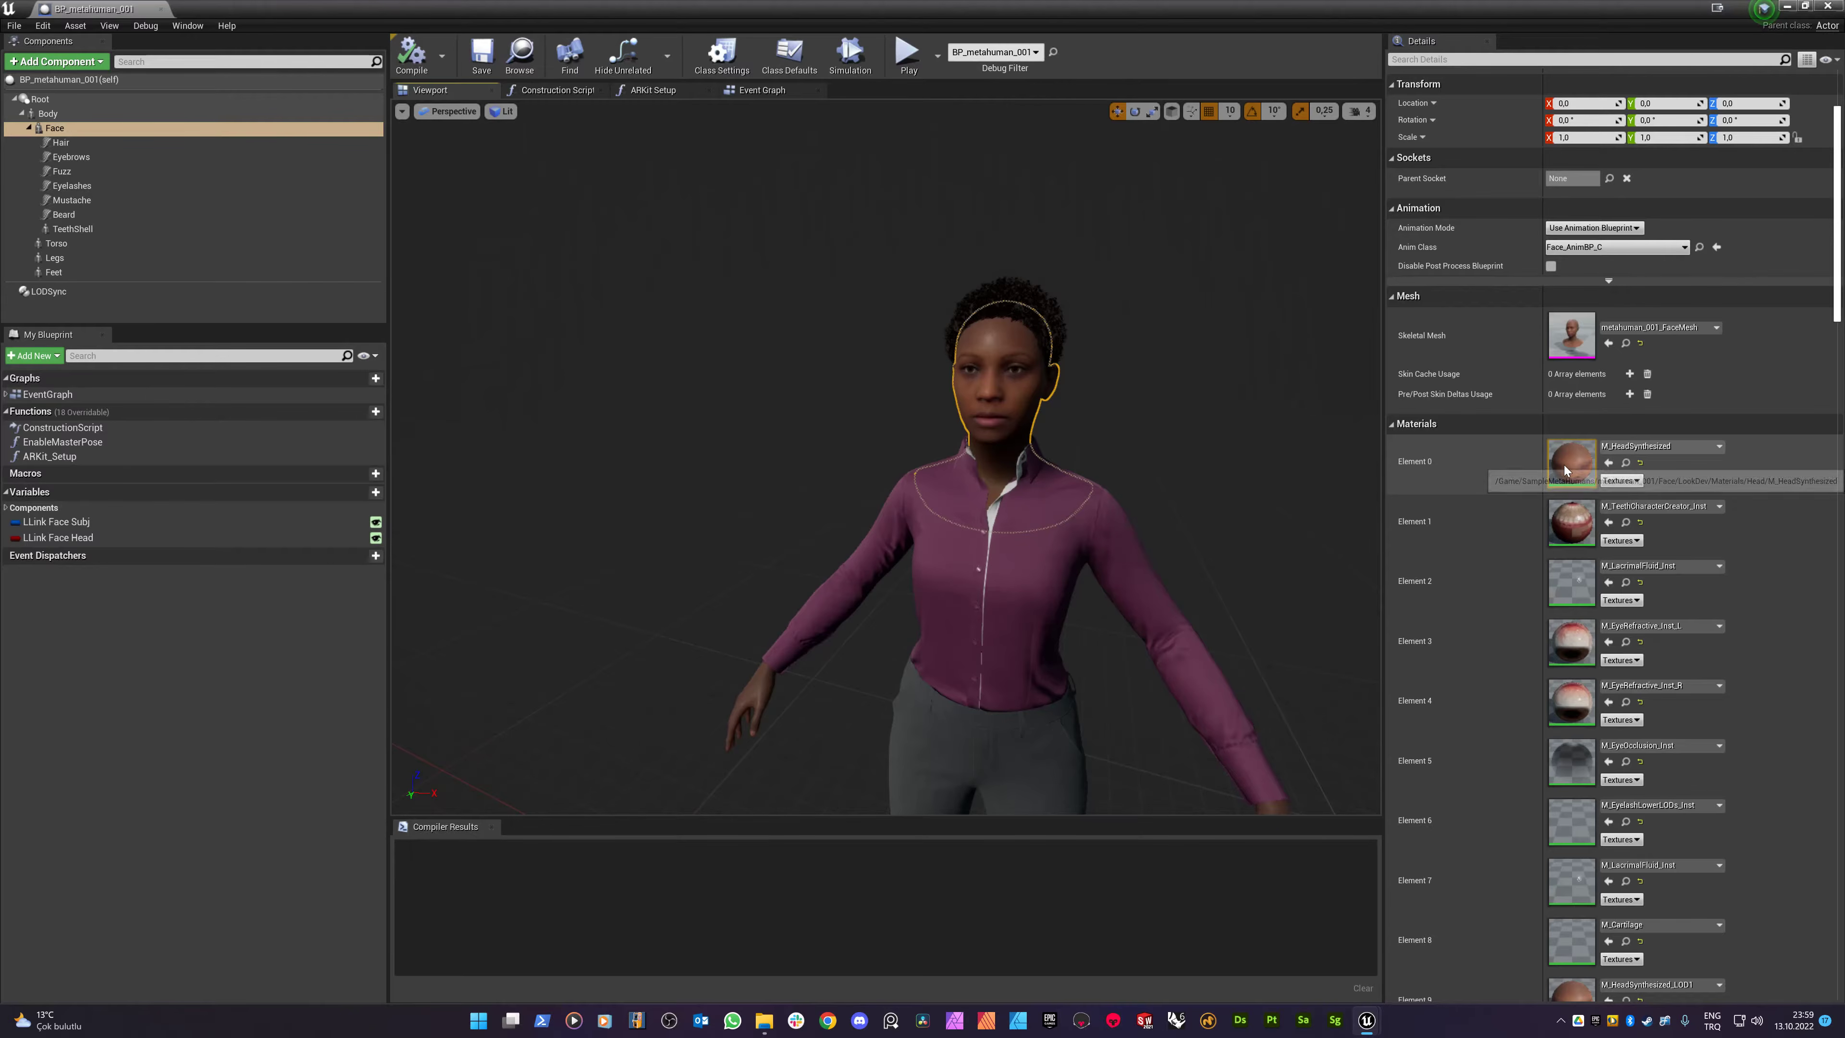
{"action": "scroll", "coordinate": [1020, 389], "scroll_direction": "up", "scroll_amount": 3}
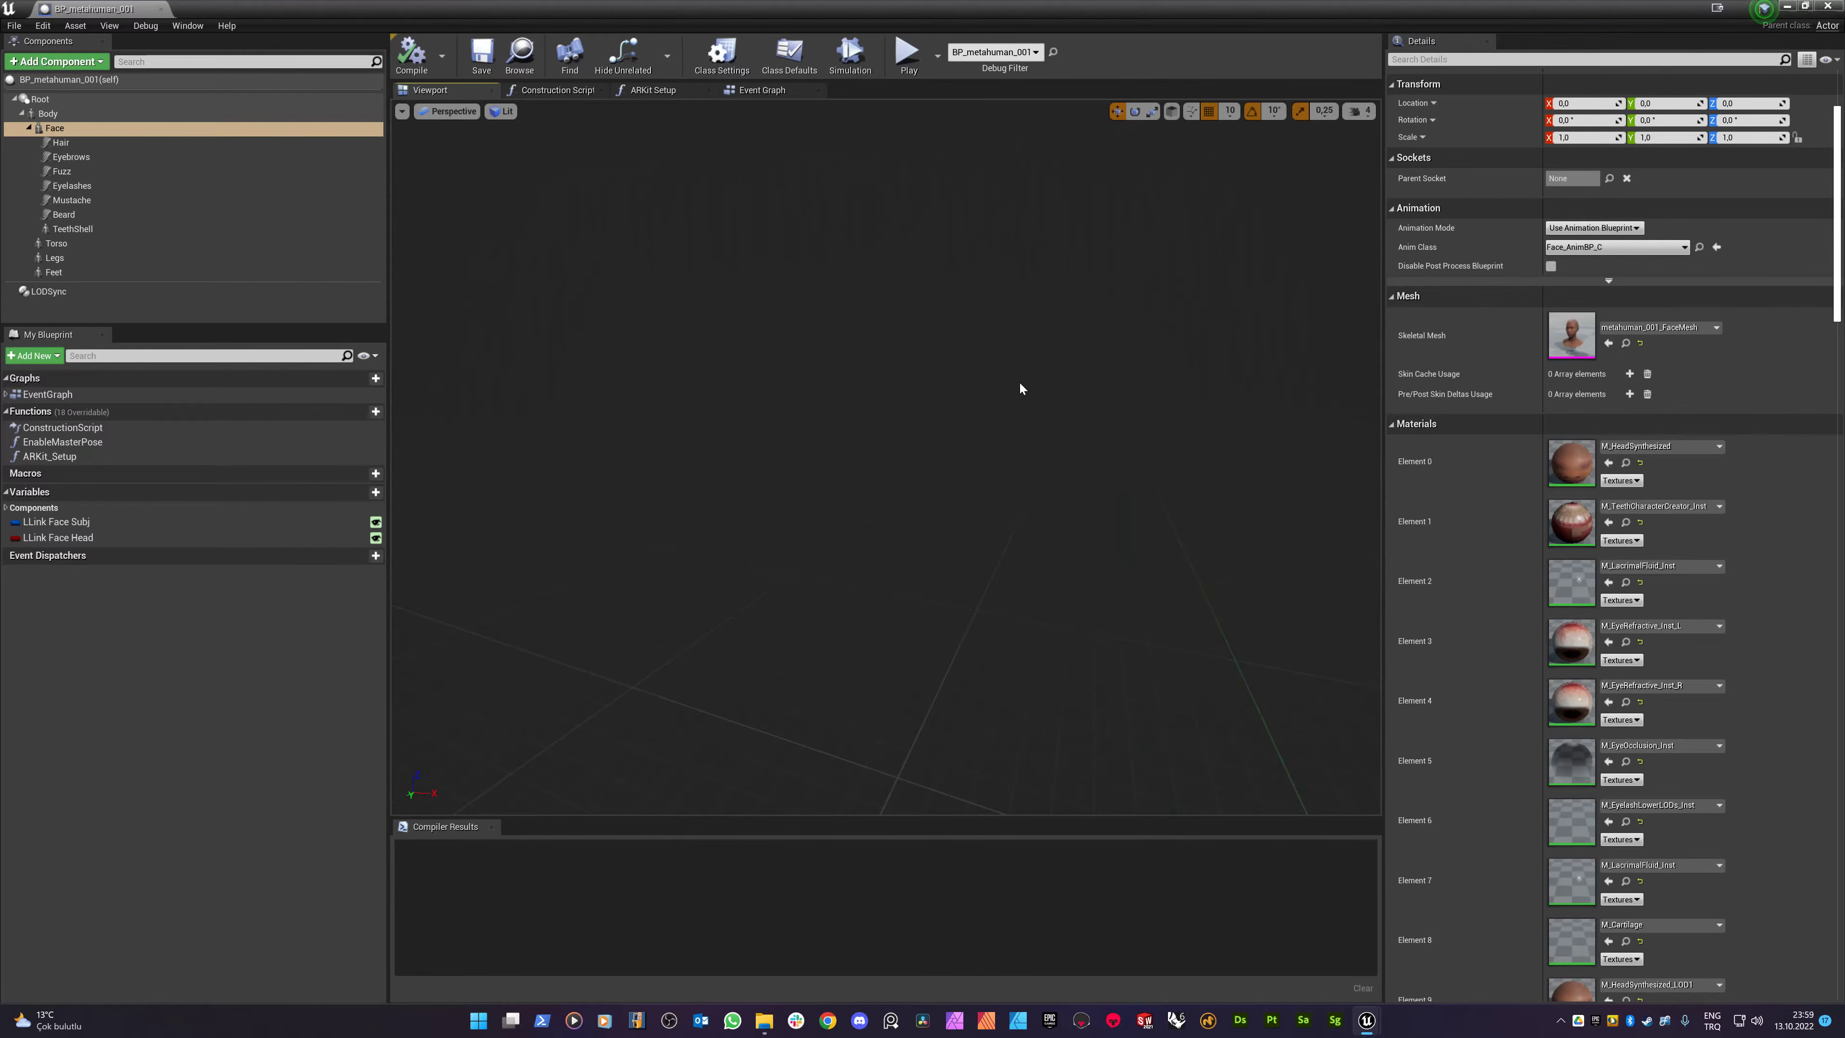
{"action": "scroll", "coordinate": [1032, 397], "scroll_direction": "down", "scroll_amount": 4}
{"action": "scroll", "coordinate": [1031, 397], "scroll_direction": "up", "scroll_amount": 4}
{"action": "scroll", "coordinate": [1035, 407], "scroll_direction": "down", "scroll_amount": 3}
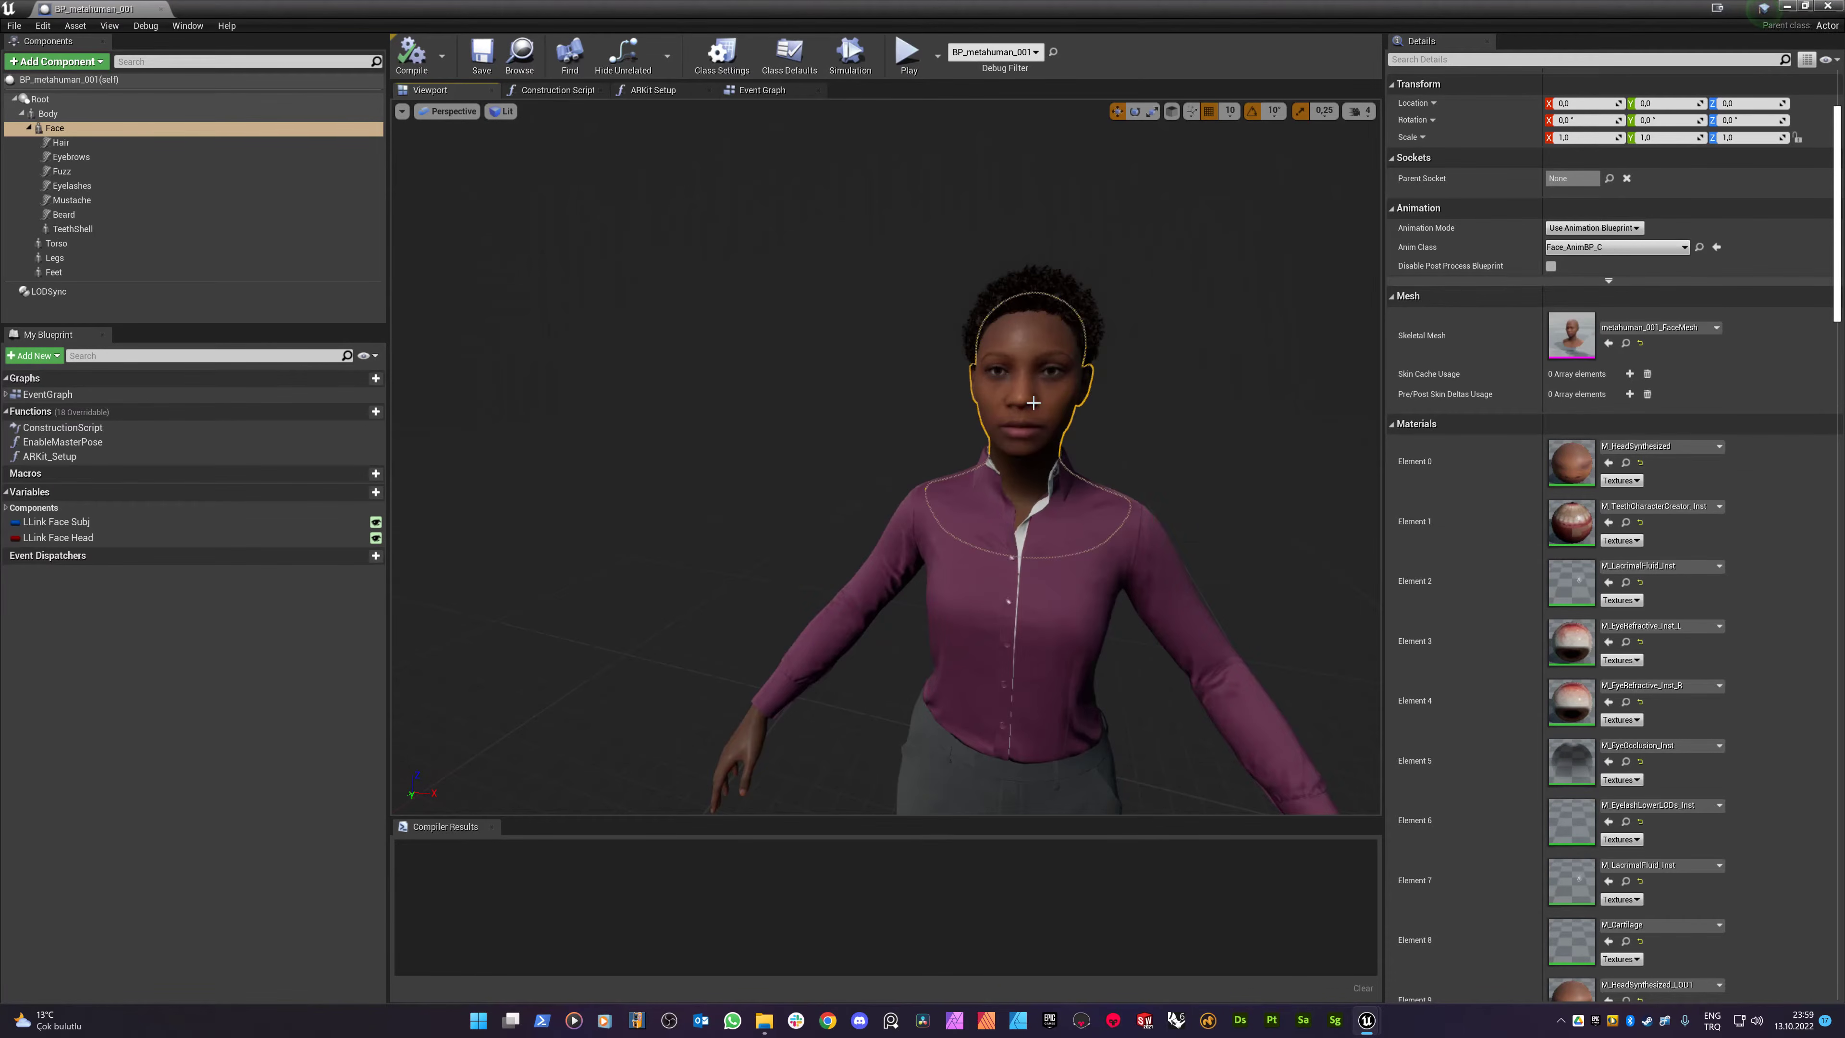
{"action": "left_click", "coordinate": [1625, 463]}
{"action": "left_click", "coordinate": [1806, 11]}
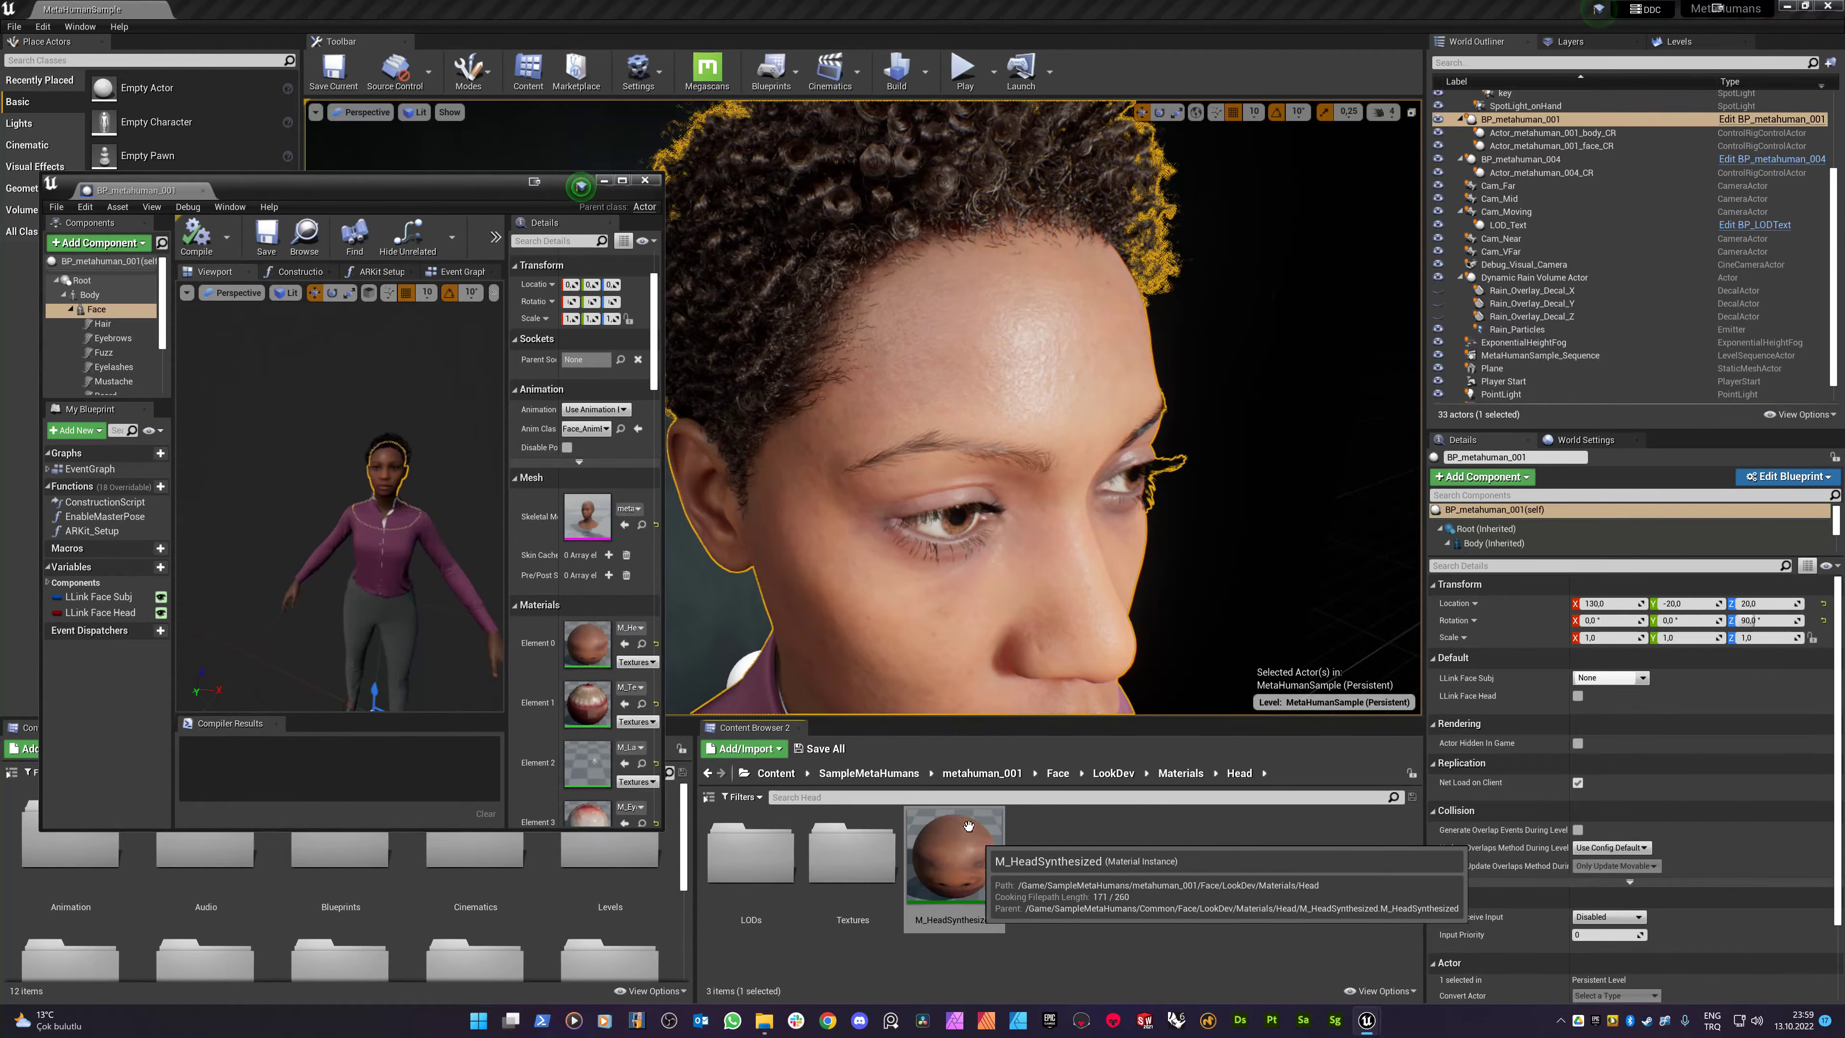
- Open the M_HeadSynthesized instance and, from its General section, its parent material
{"action": "double_click", "coordinate": [954, 875]}
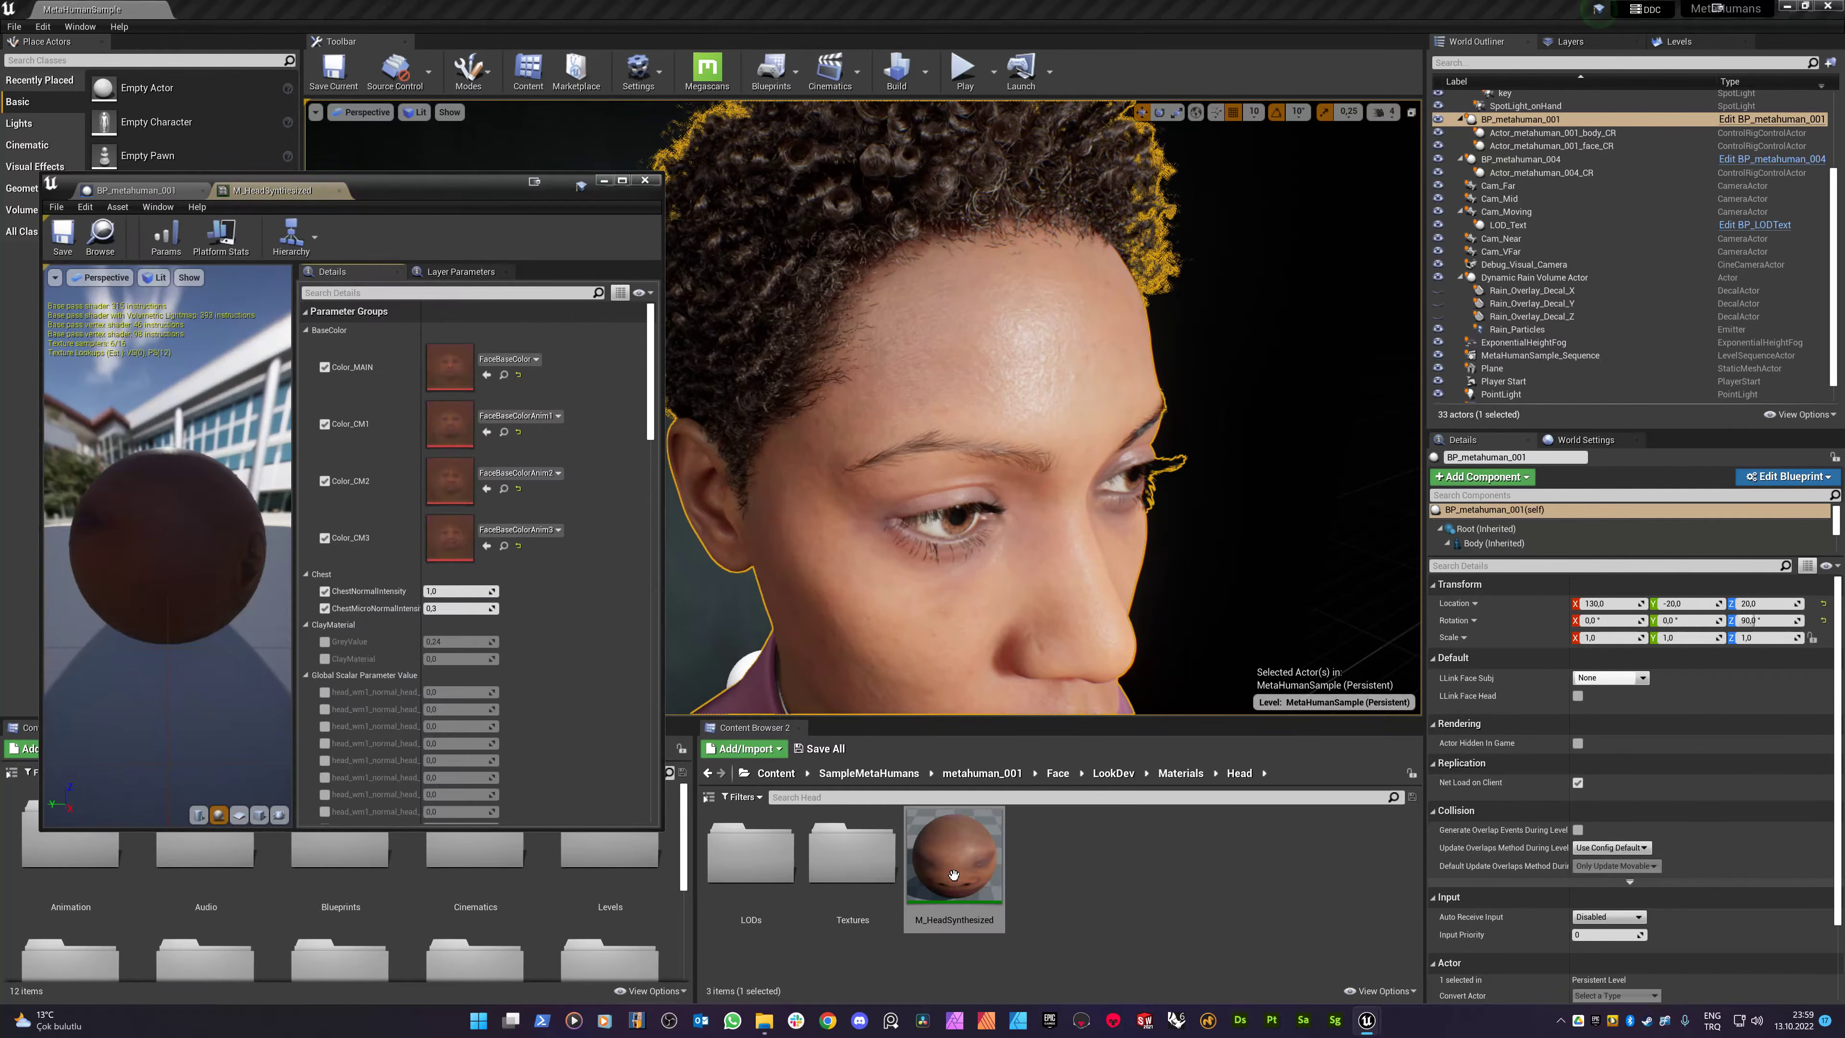
{"action": "scroll", "coordinate": [523, 531], "scroll_direction": "down", "scroll_amount": 2}
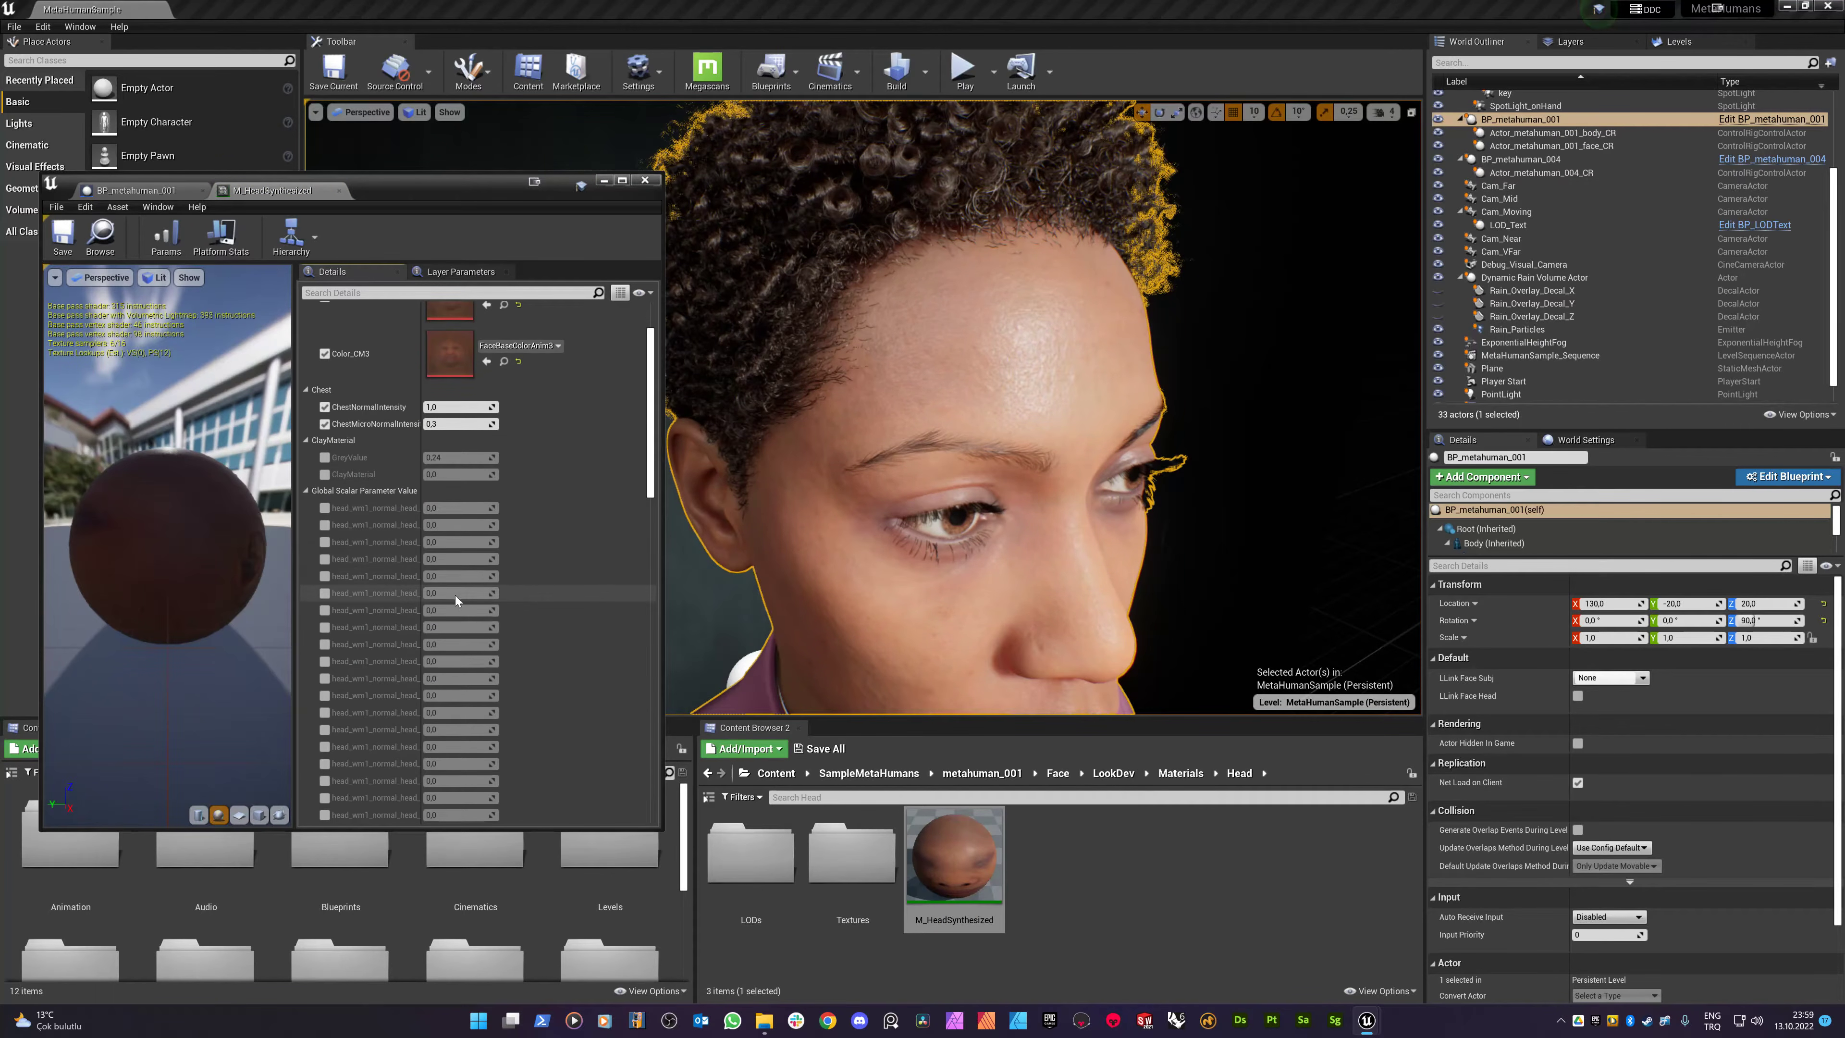
{"action": "scroll", "coordinate": [407, 516], "scroll_direction": "up", "scroll_amount": 2}
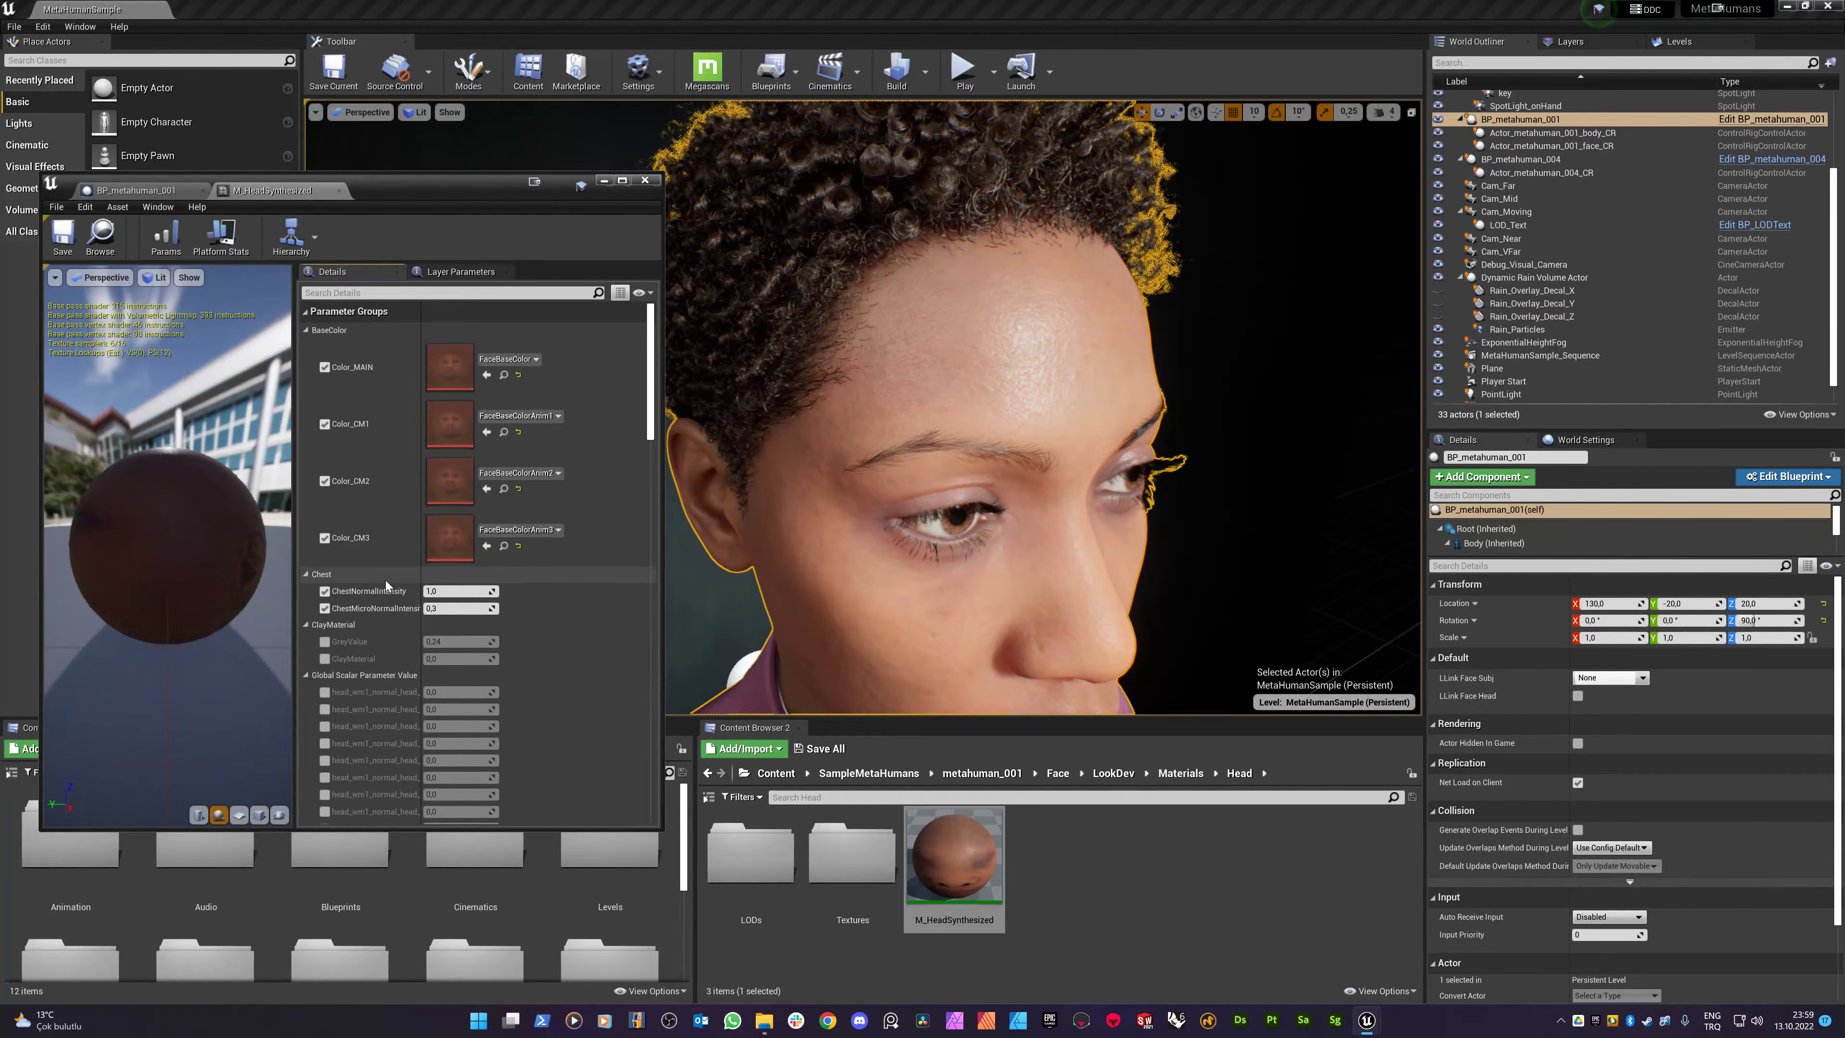
{"action": "scroll", "coordinate": [429, 552], "scroll_direction": "down", "scroll_amount": 10}
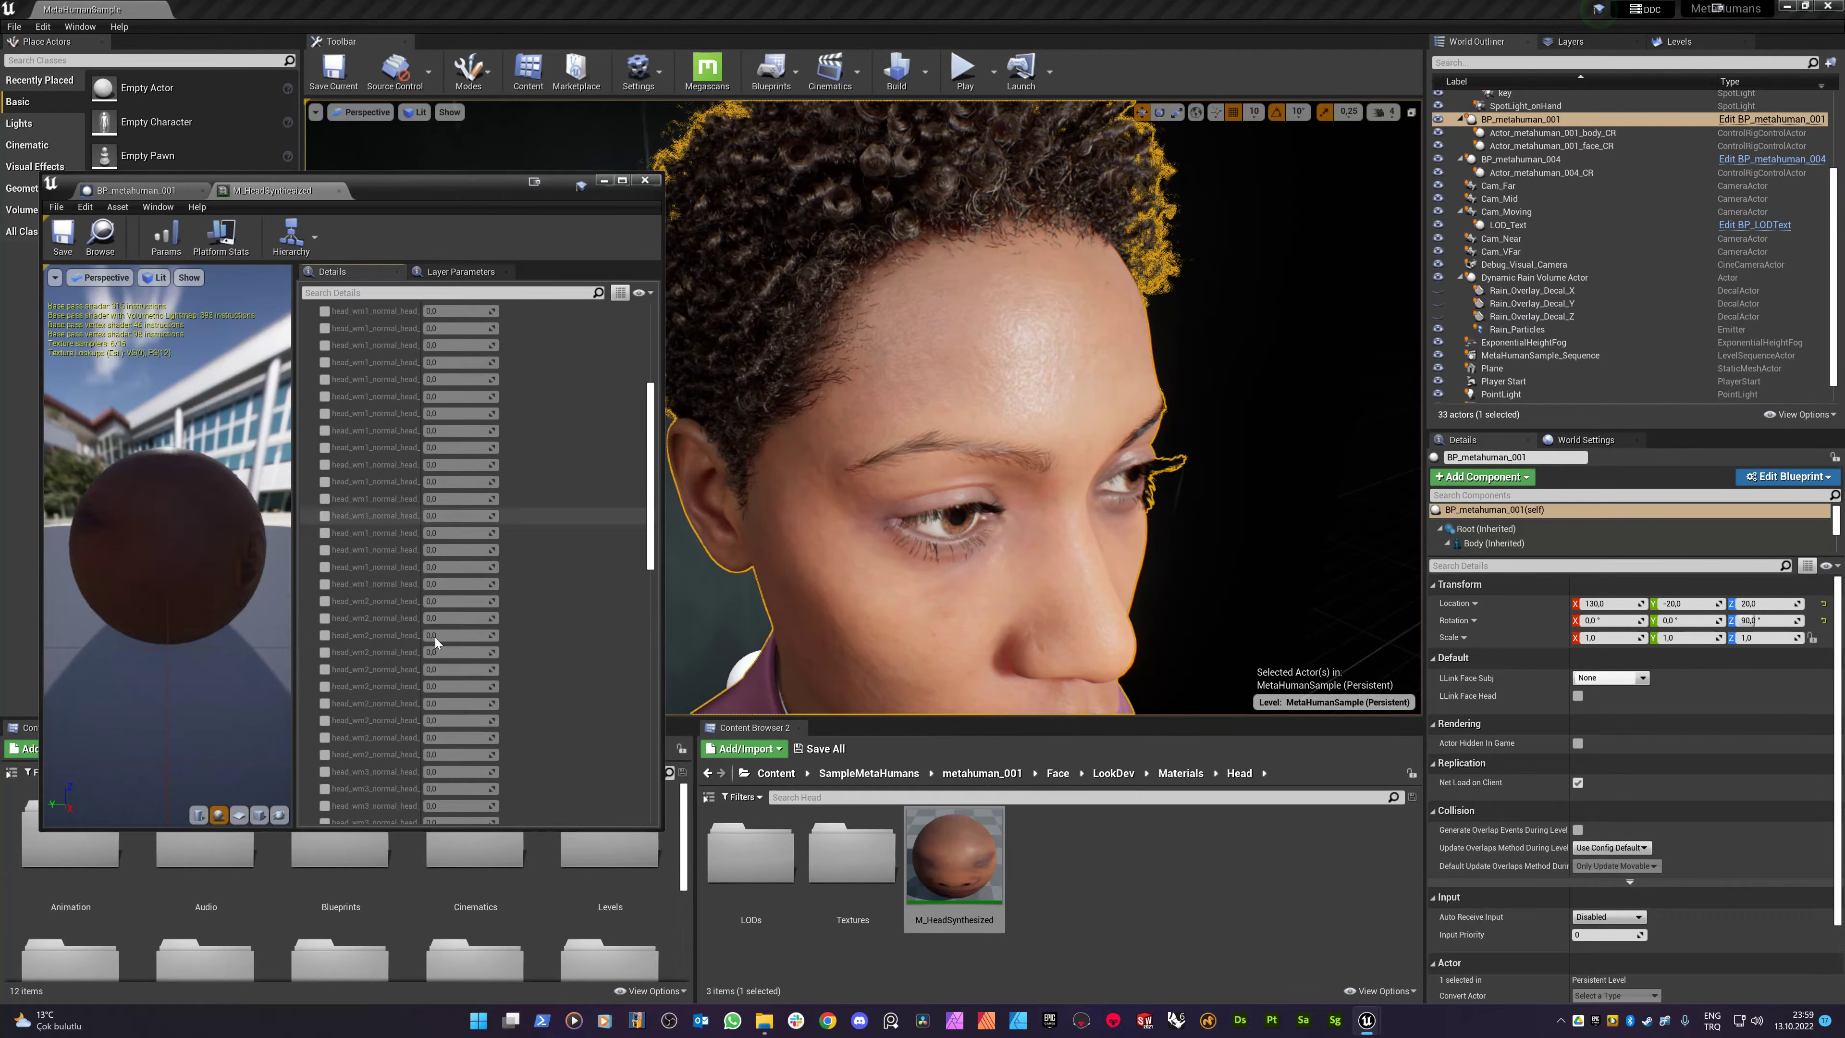
{"action": "scroll", "coordinate": [452, 649], "scroll_direction": "down", "scroll_amount": 6}
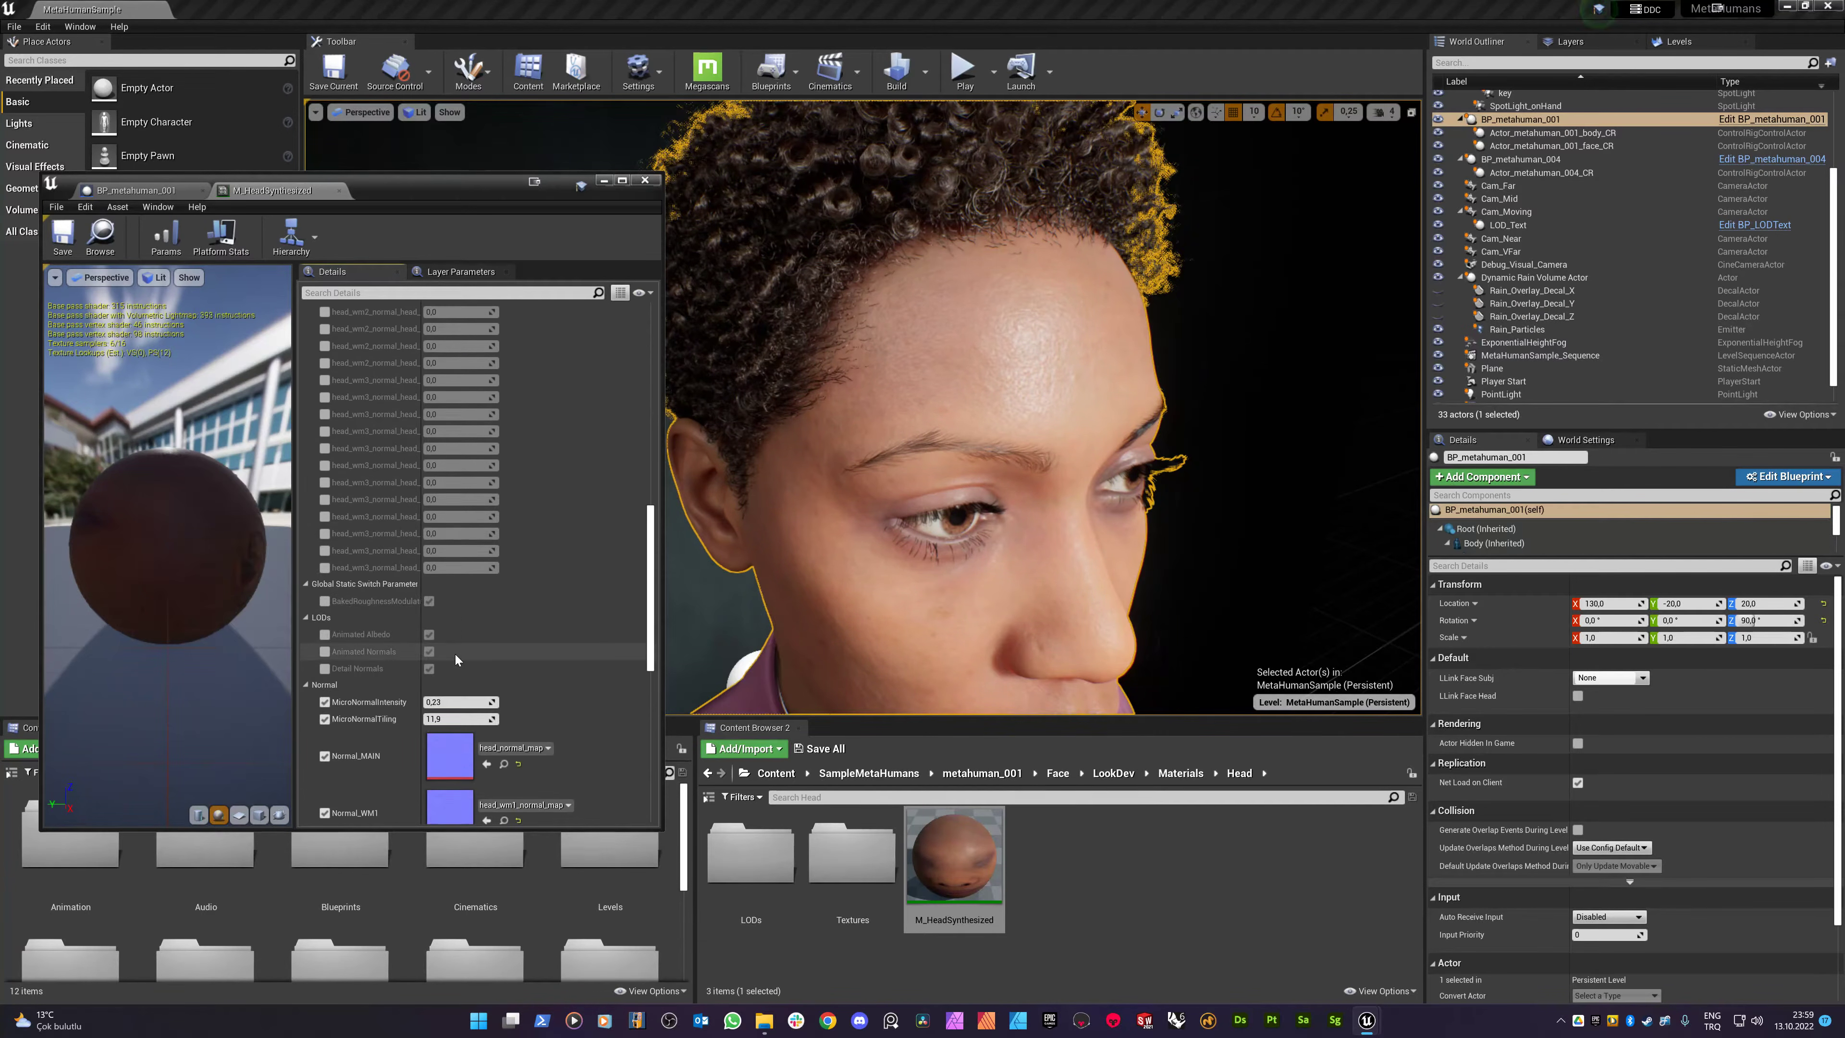
{"action": "scroll", "coordinate": [456, 654], "scroll_direction": "down", "scroll_amount": 10}
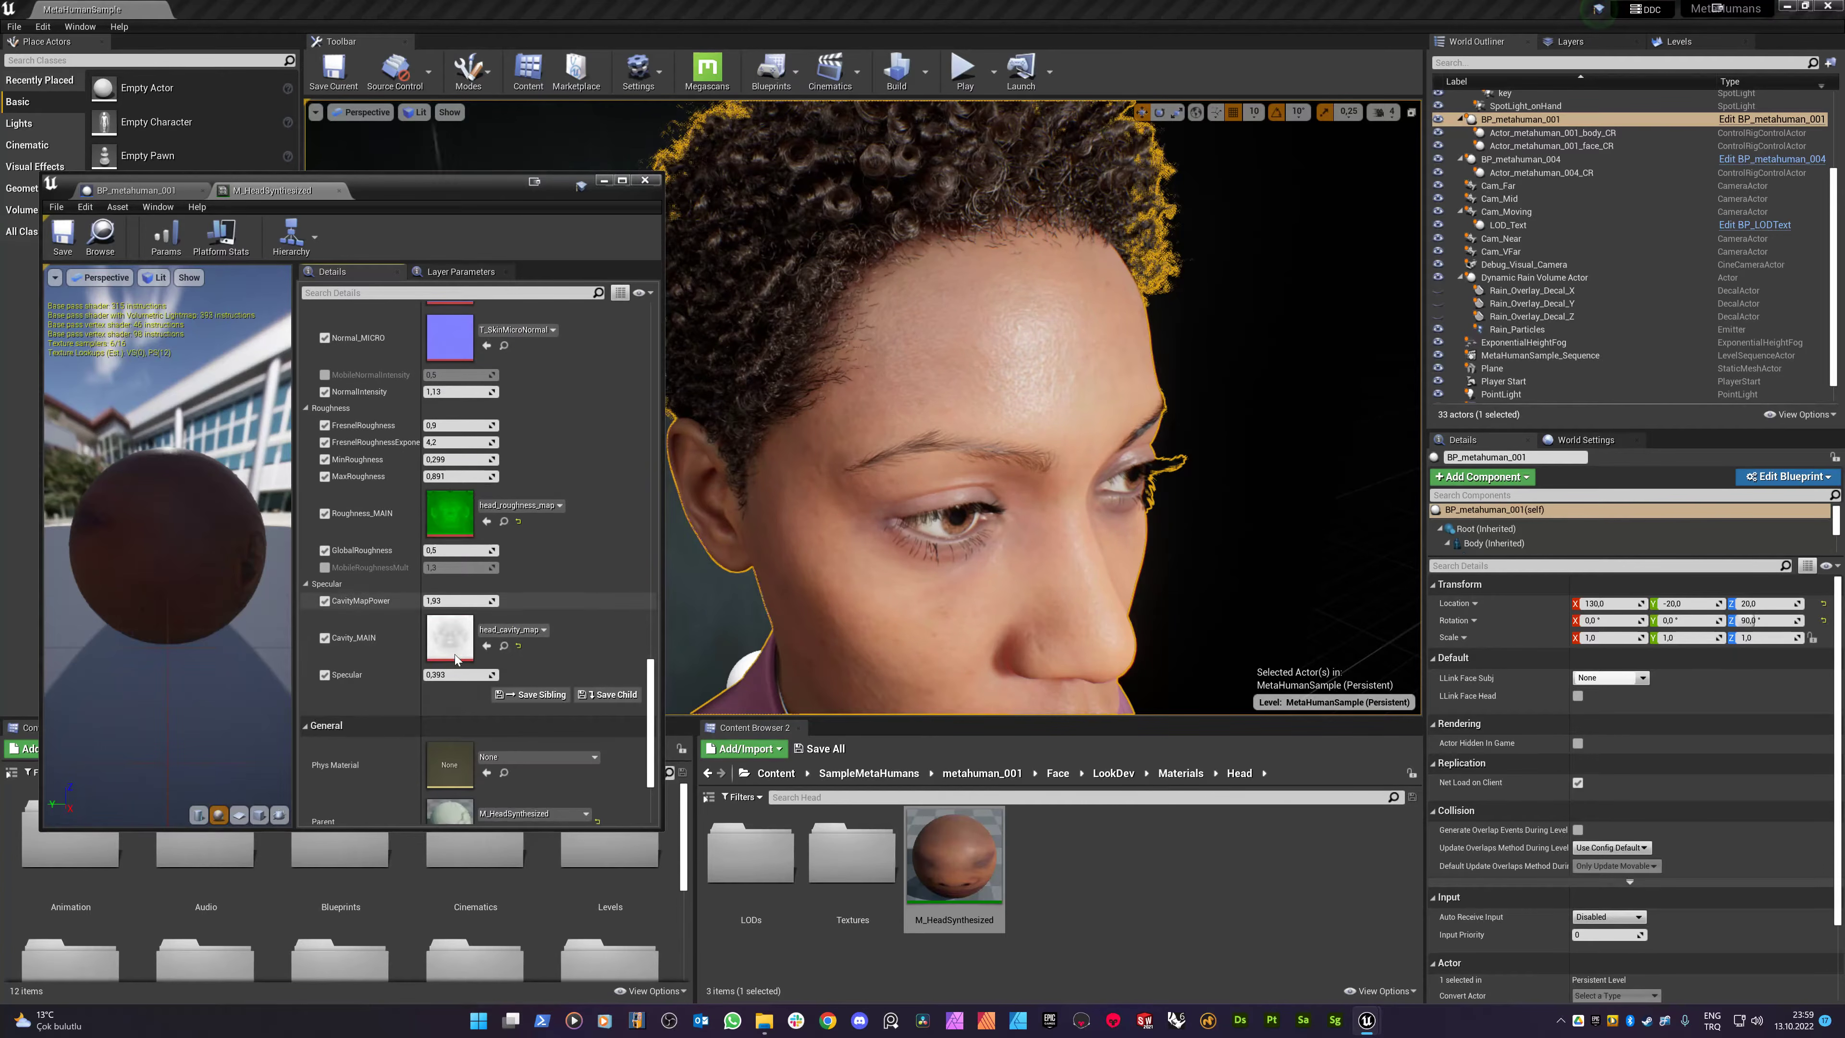
{"action": "scroll", "coordinate": [421, 687], "scroll_direction": "down", "scroll_amount": 3}
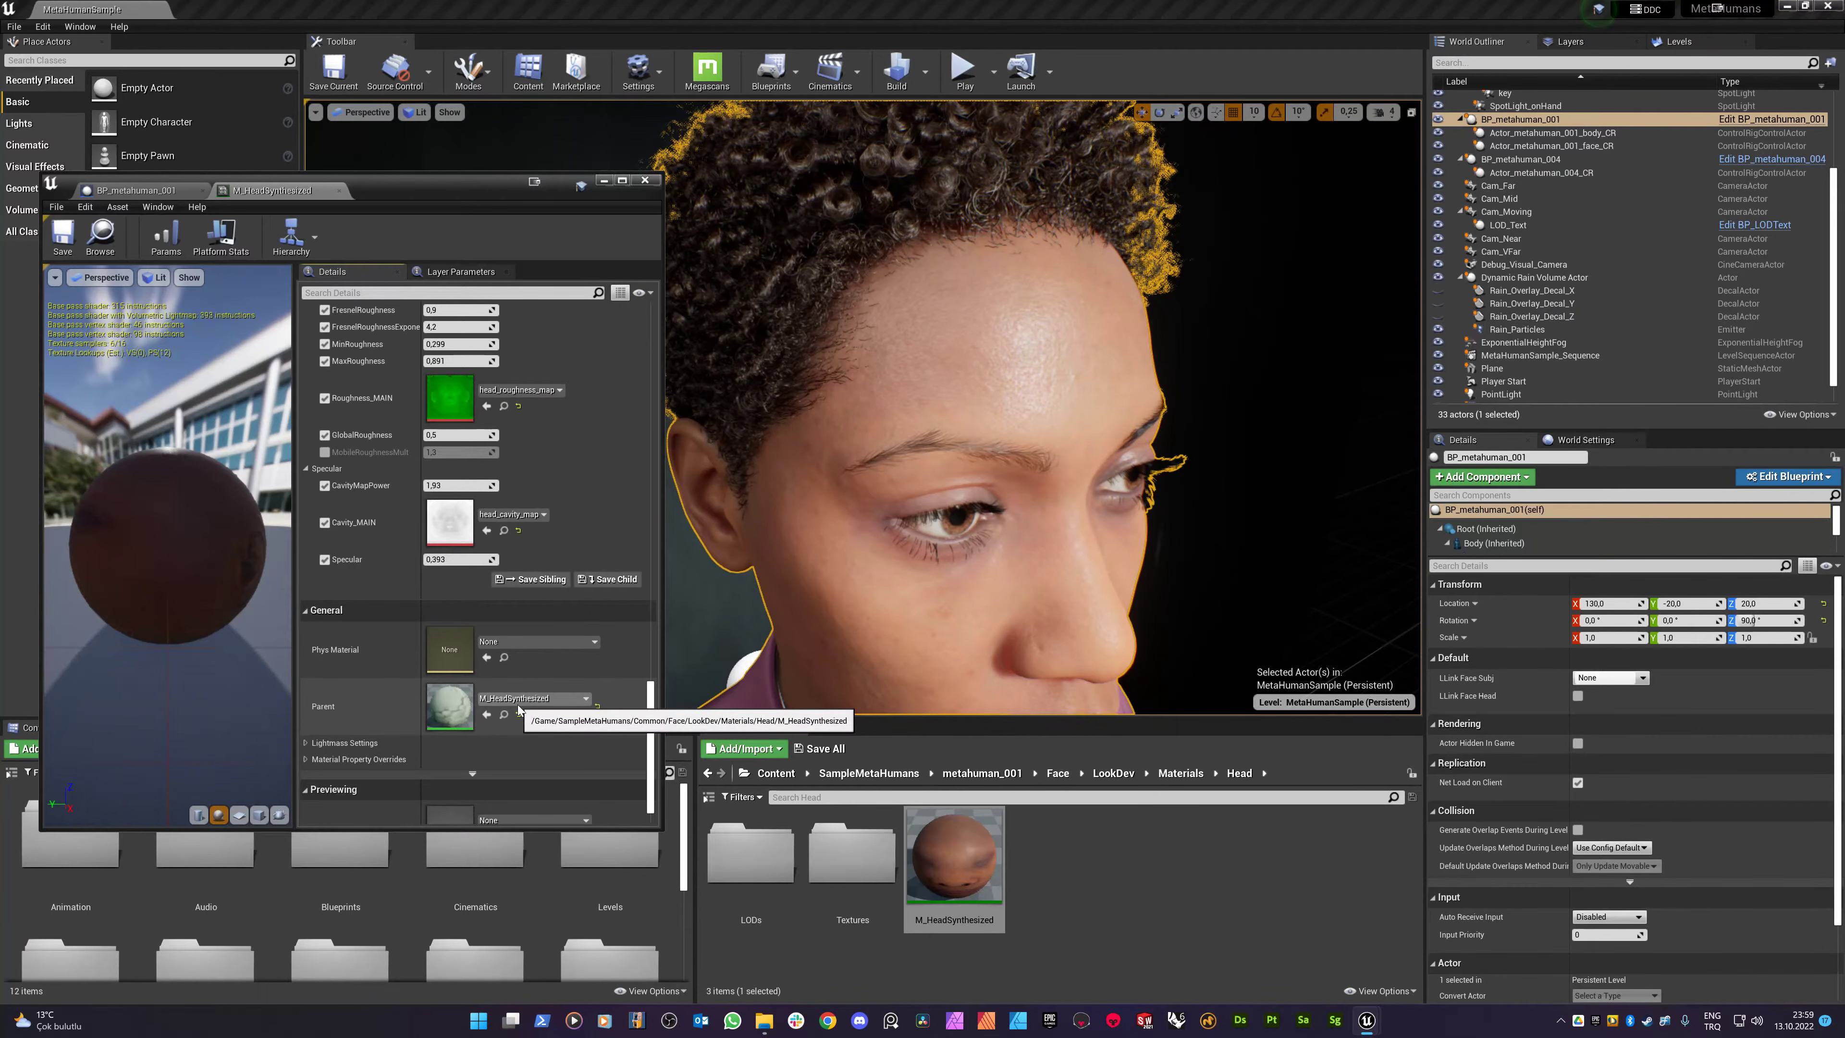
{"action": "double_click", "coordinate": [457, 713]}
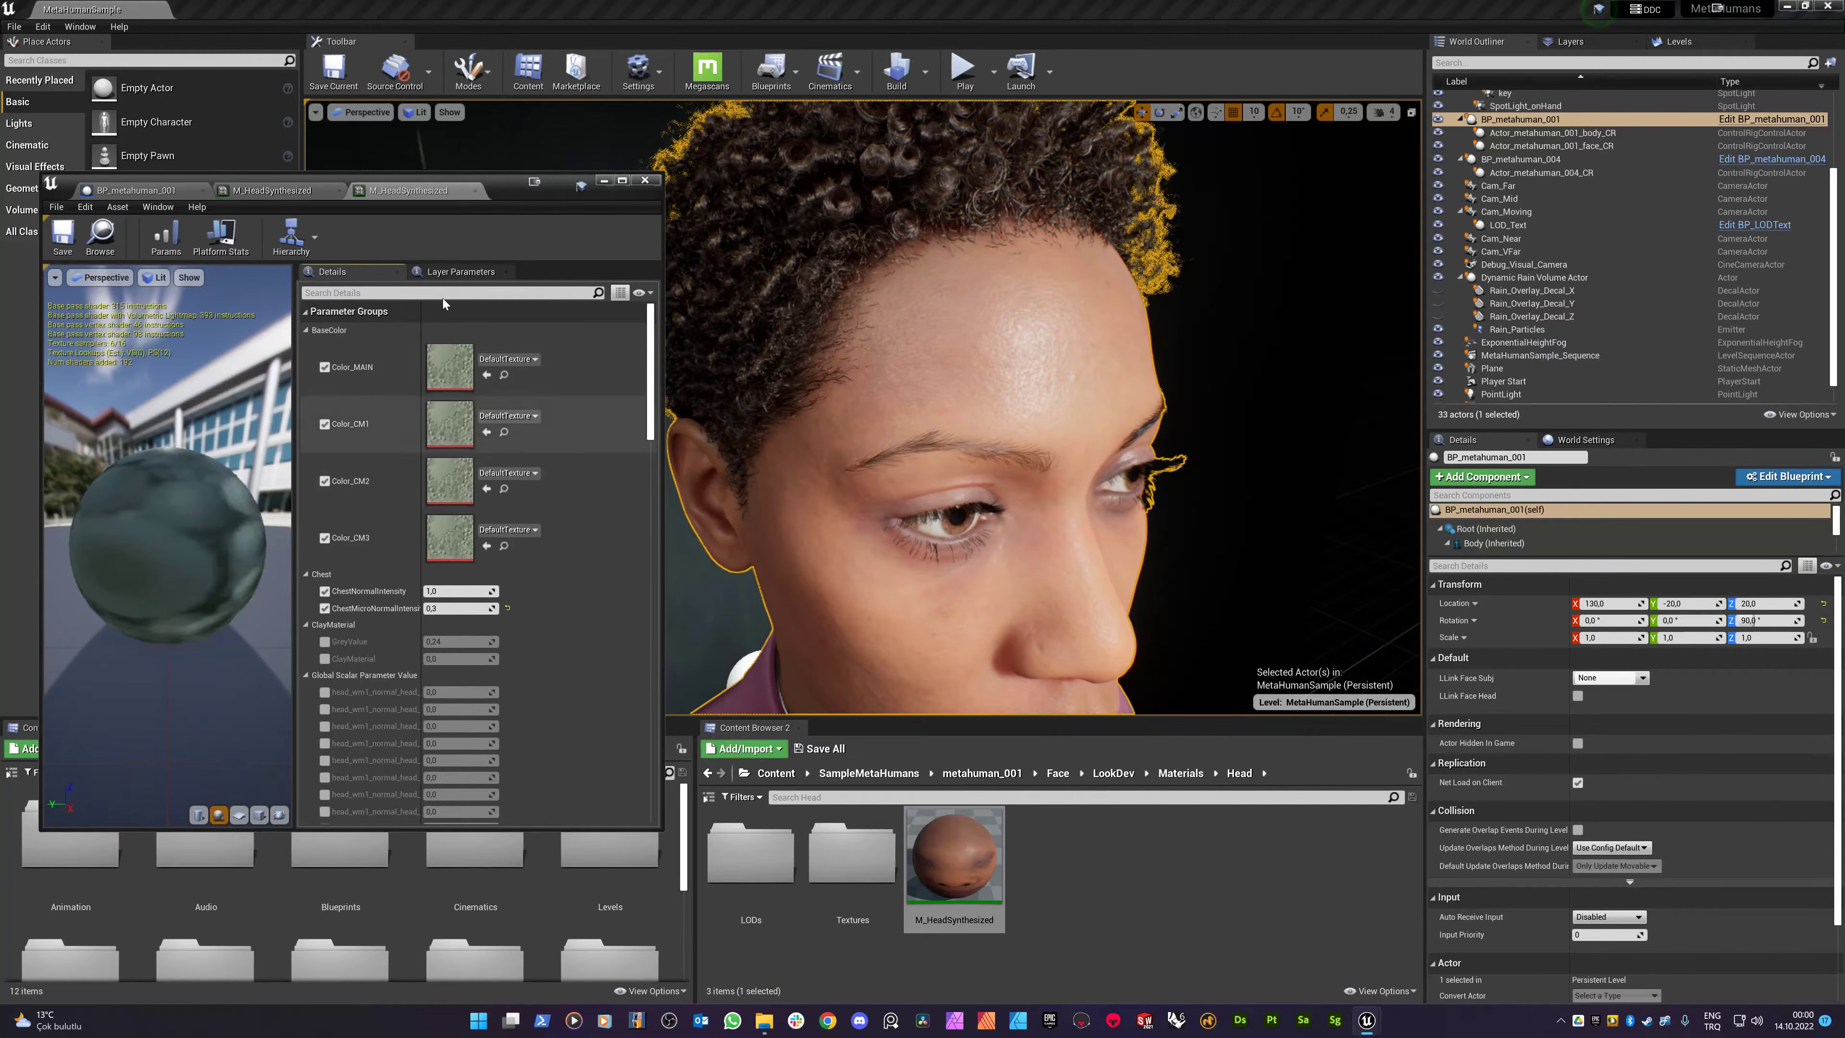
- Follow the parent's Details down and open the base M_Head material
{"action": "scroll", "coordinate": [418, 591], "scroll_direction": "down", "scroll_amount": 2}
{"action": "scroll", "coordinate": [419, 591], "scroll_direction": "down", "scroll_amount": 8}
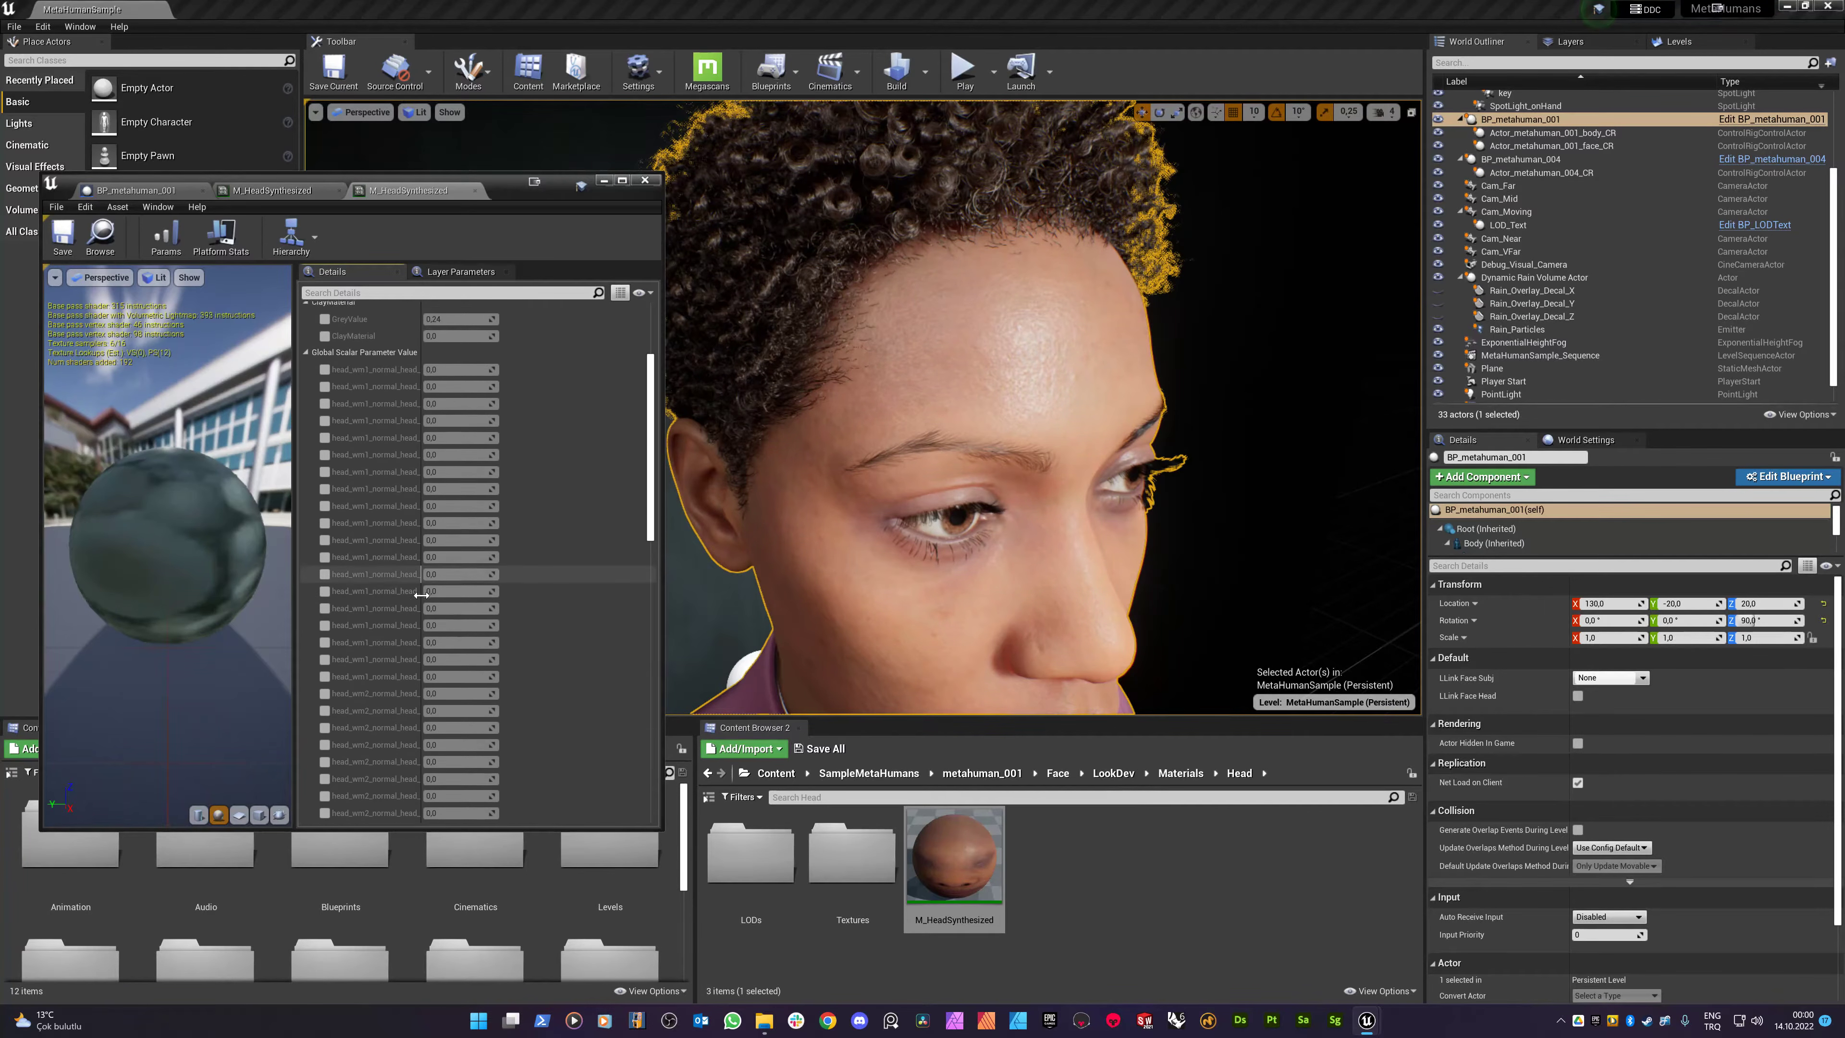
{"action": "scroll", "coordinate": [421, 598], "scroll_direction": "down", "scroll_amount": 10}
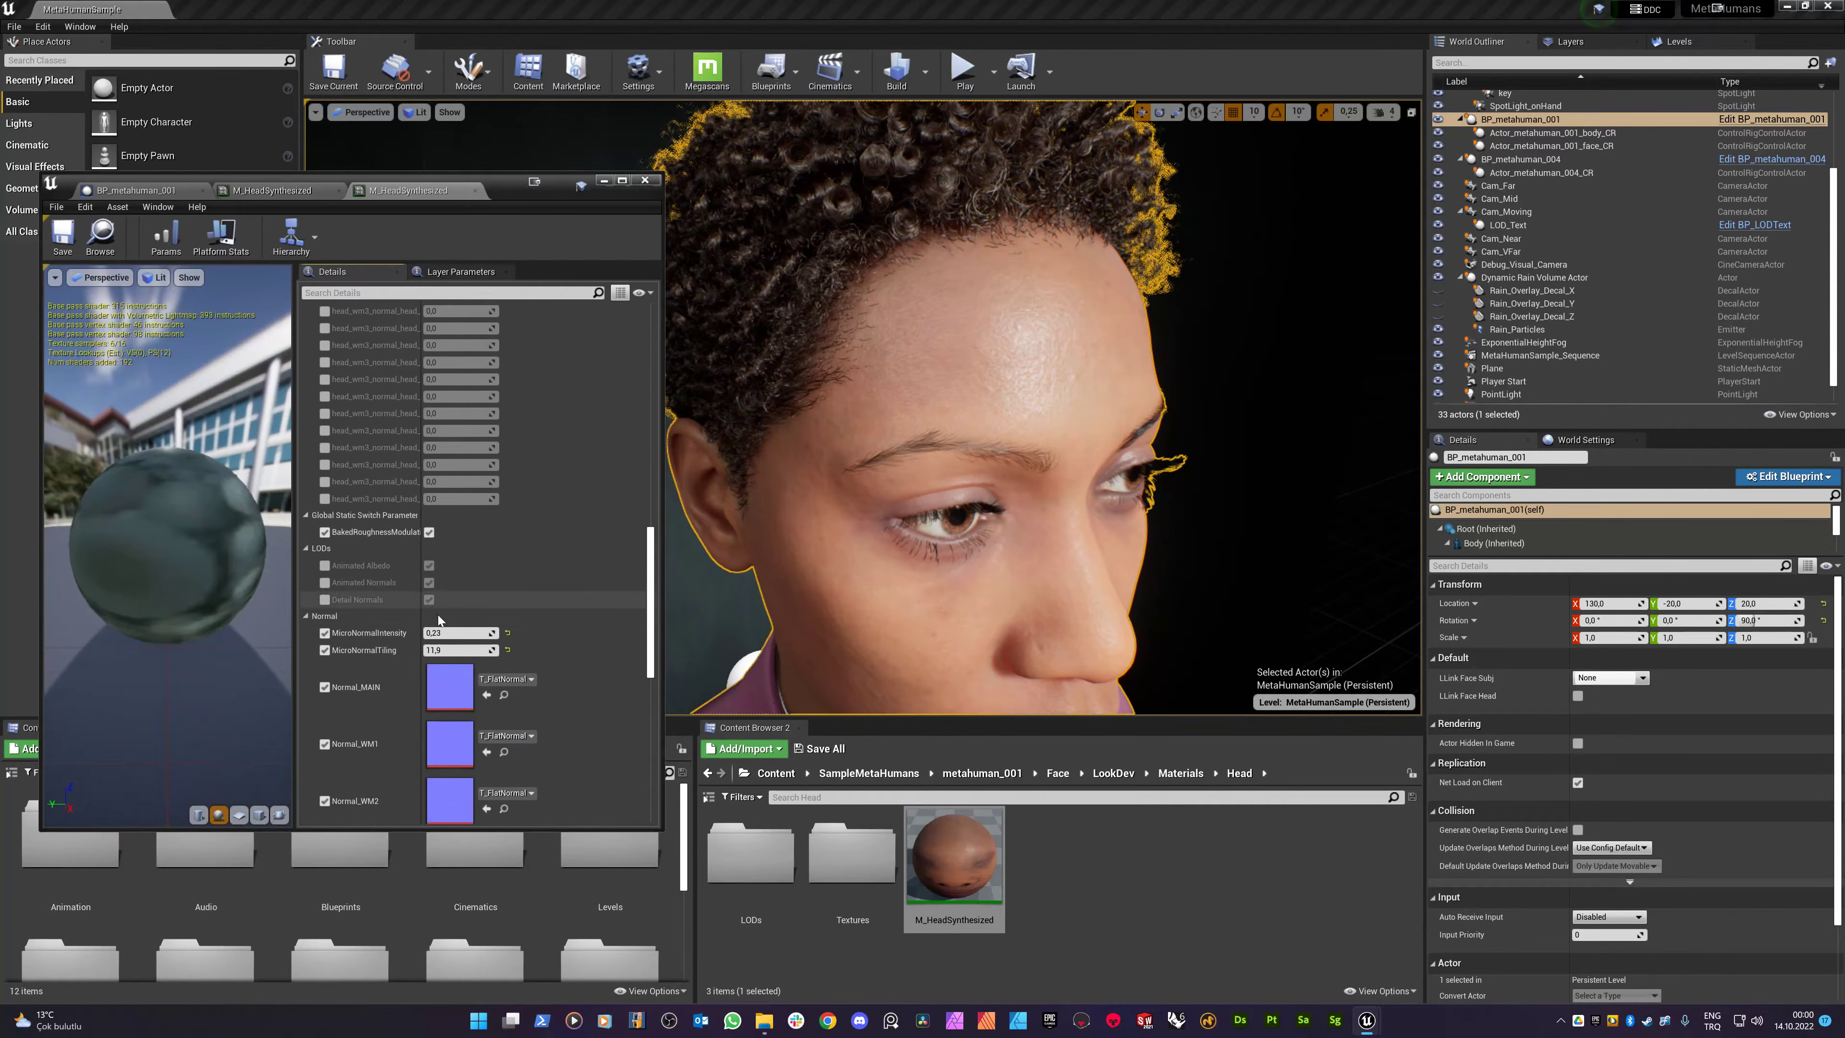
{"action": "scroll", "coordinate": [452, 637], "scroll_direction": "down", "scroll_amount": 7}
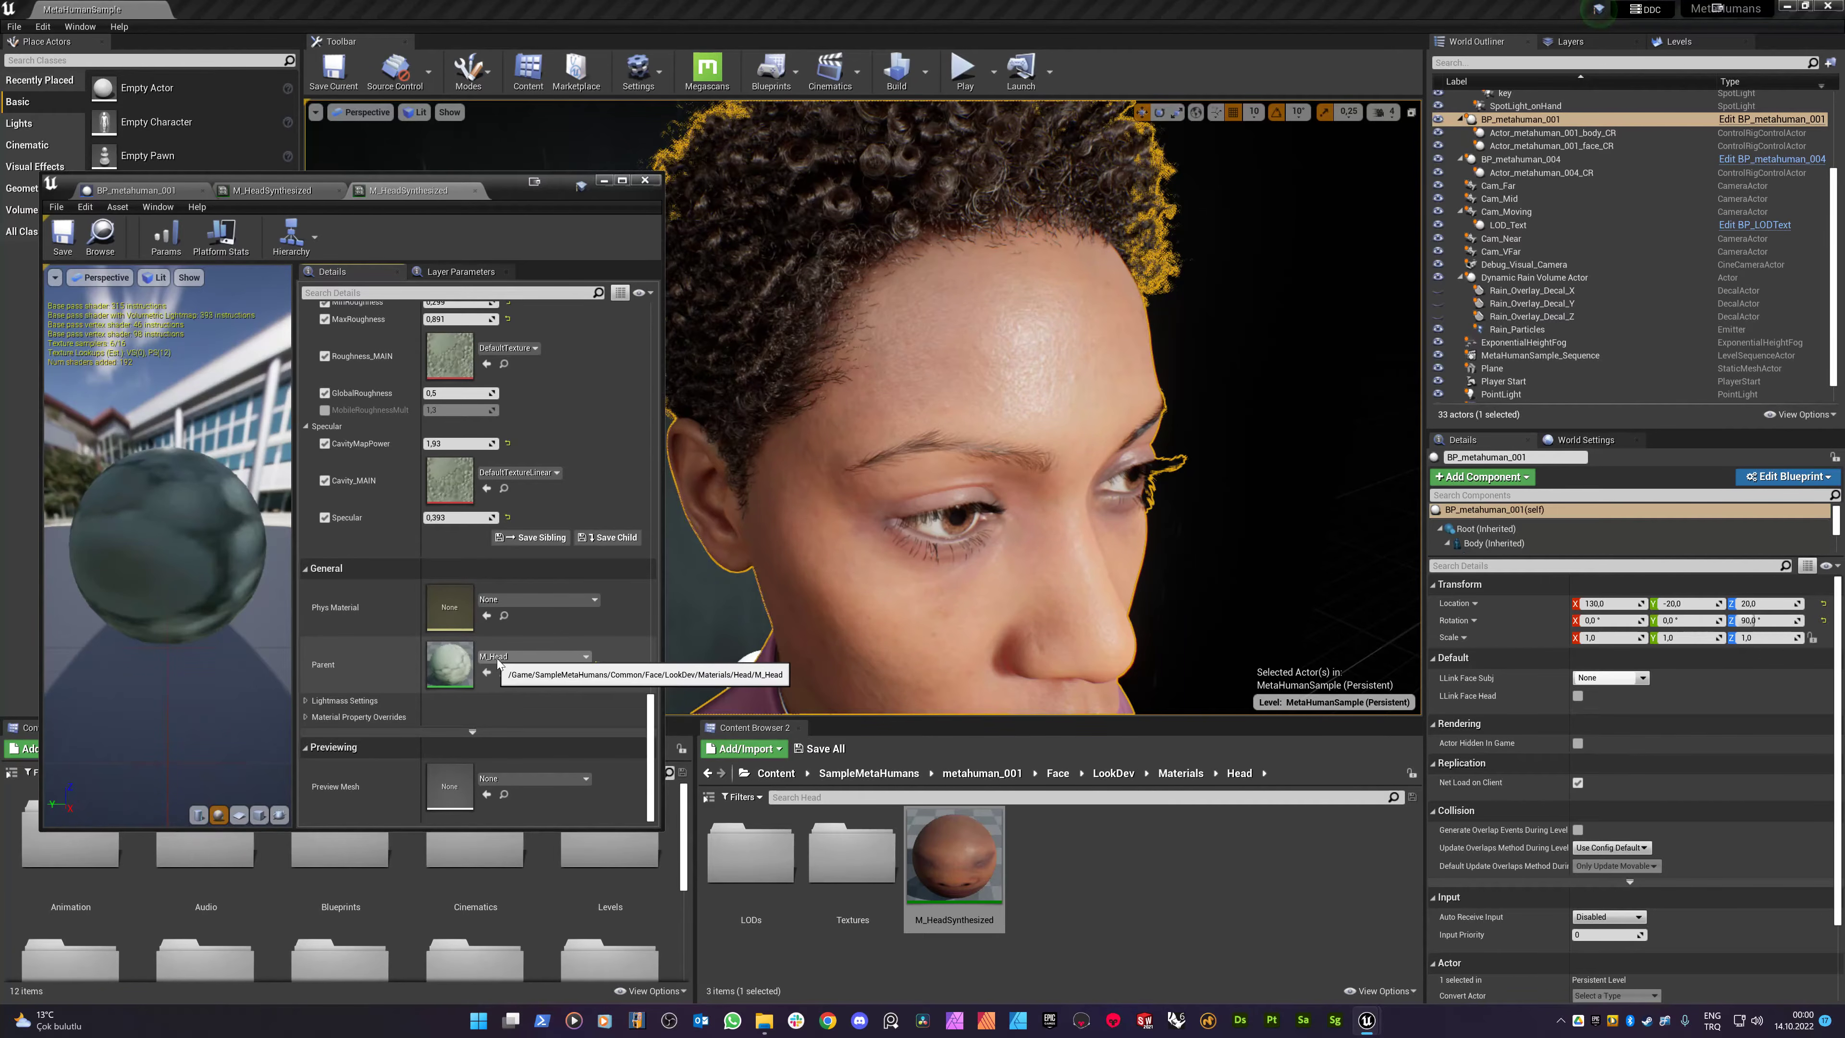
{"action": "double_click", "coordinate": [445, 667]}
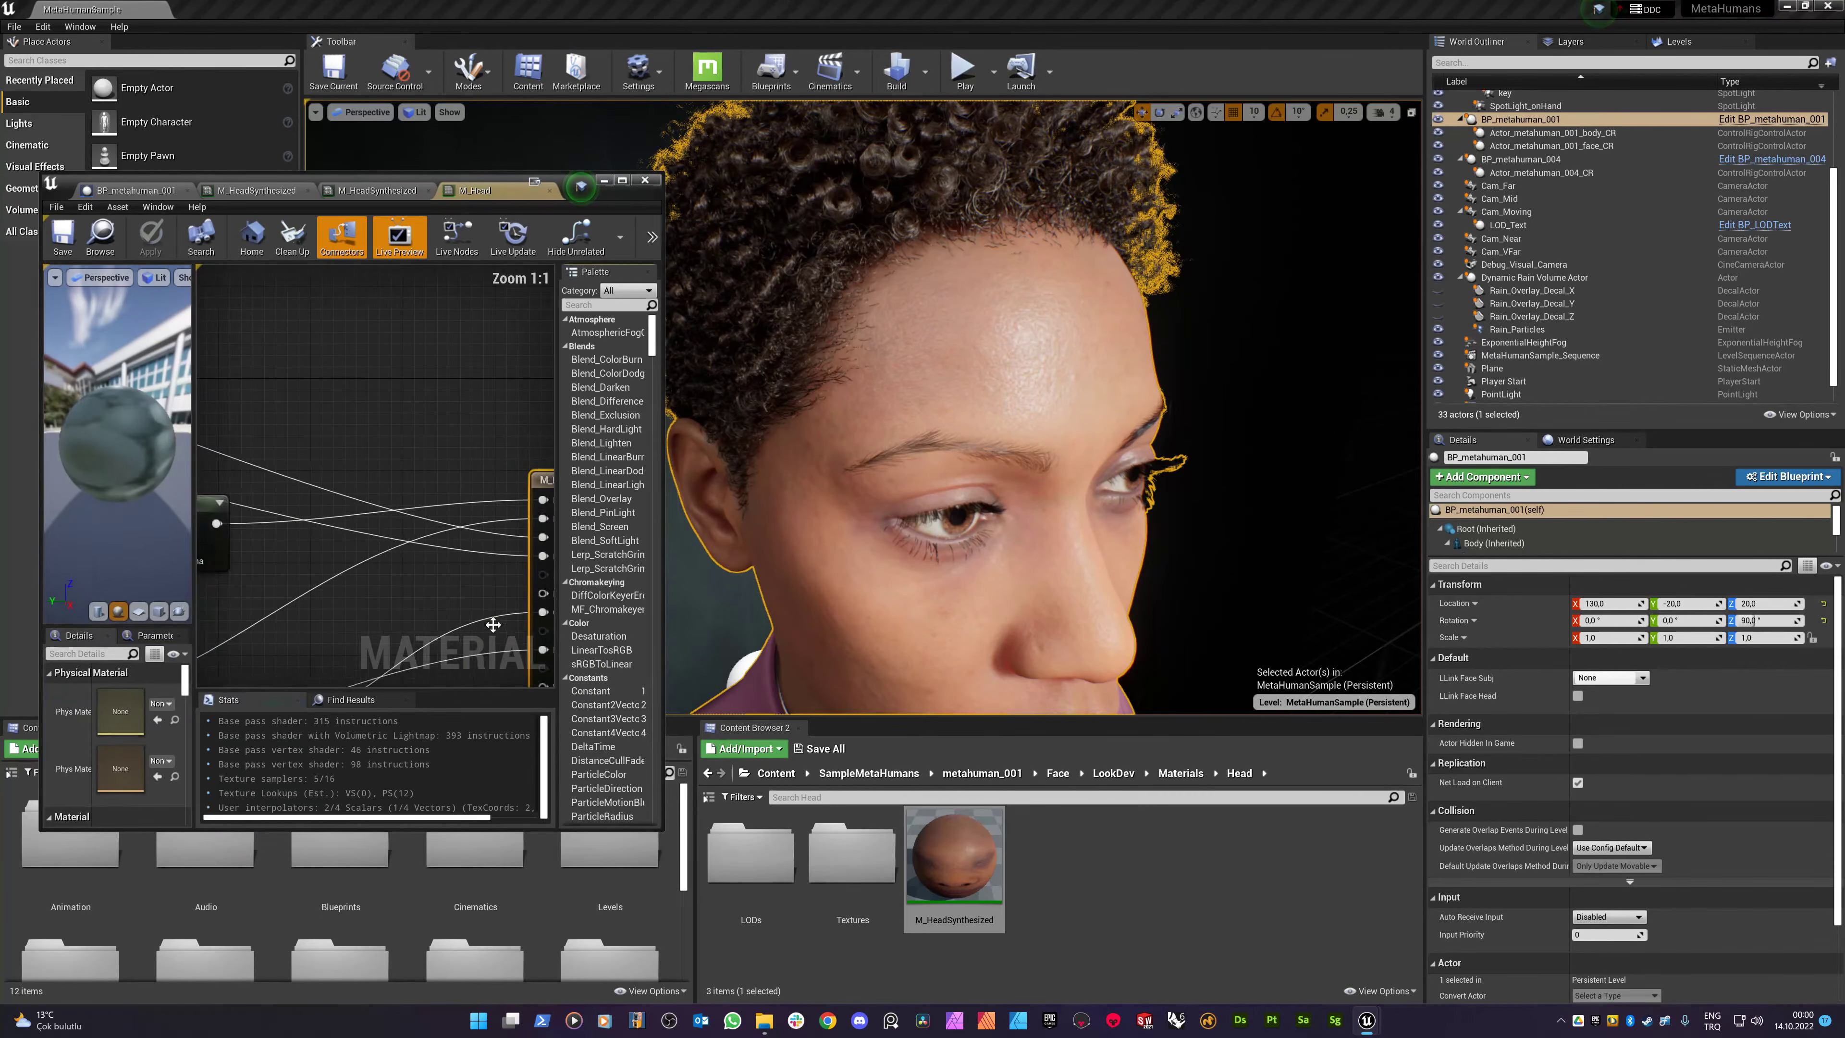
- Maximize the M_Head material editor and frame the Normal texture node group
{"action": "left_click", "coordinate": [623, 181]}
{"action": "scroll", "coordinate": [886, 510], "scroll_direction": "down", "scroll_amount": 10}
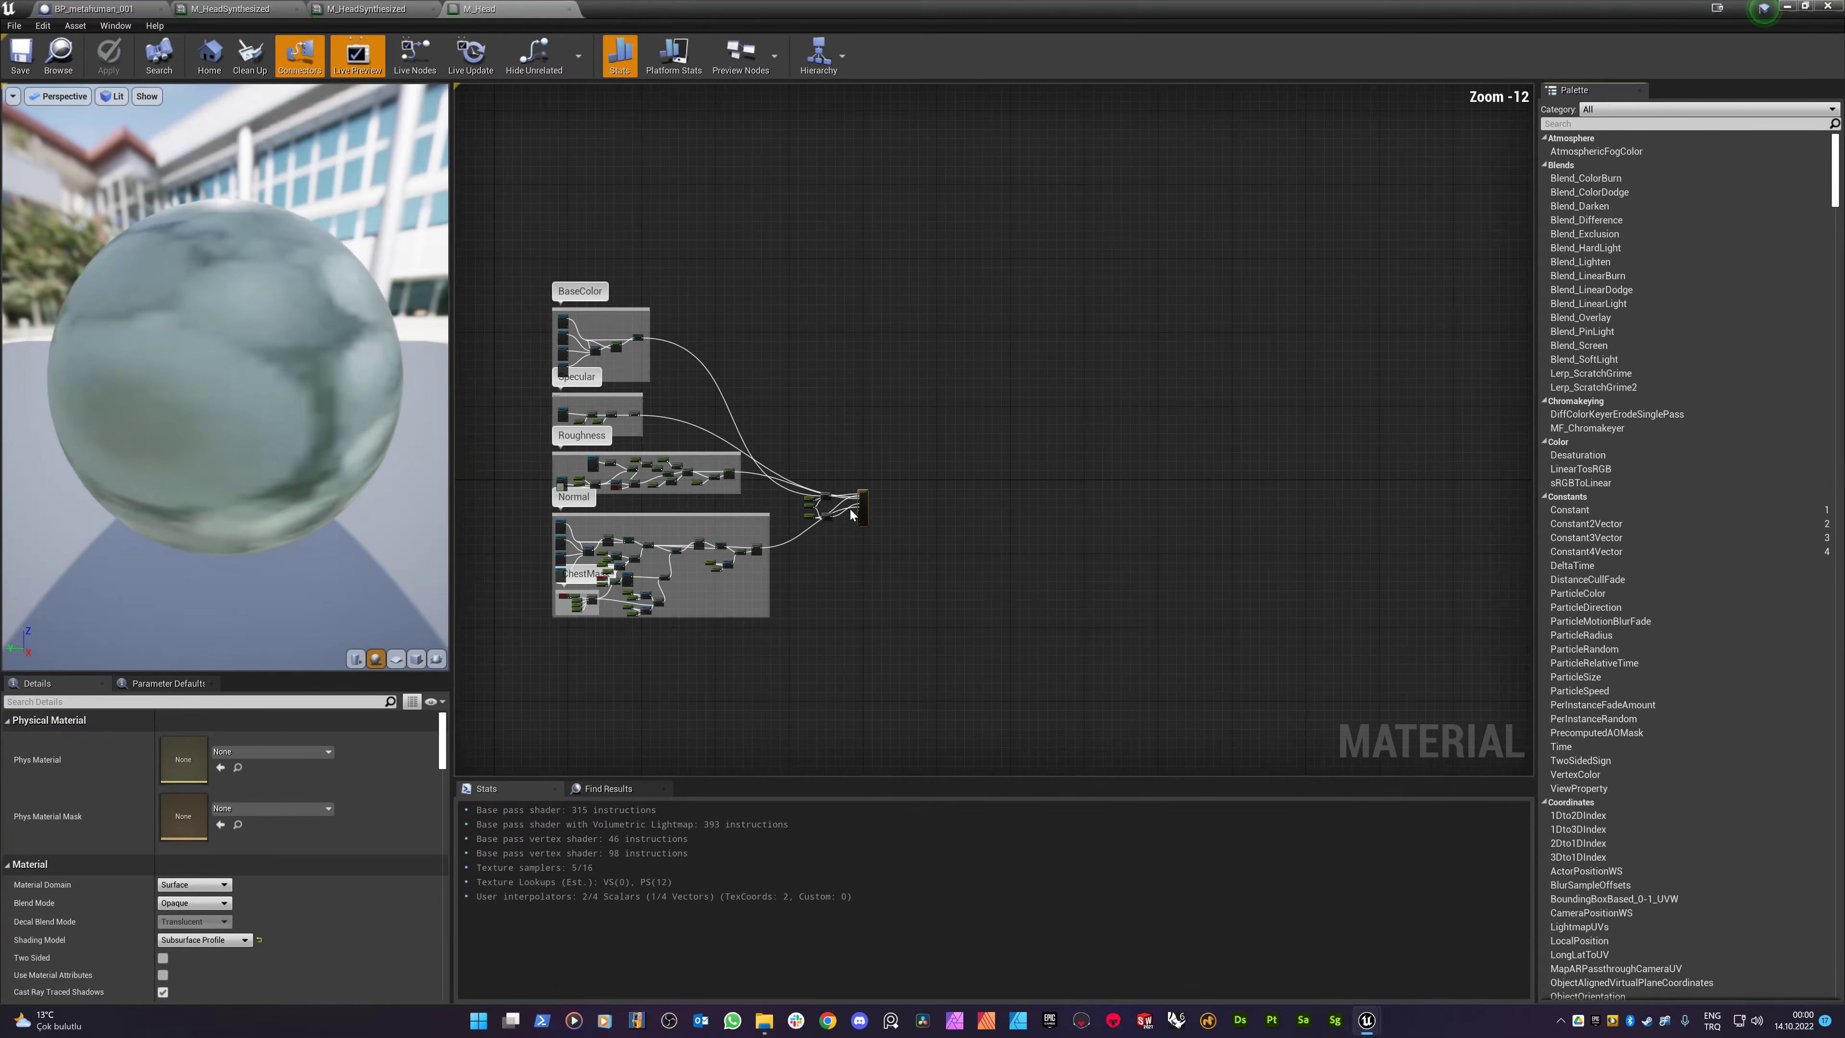
{"action": "right_click_drag", "start_coordinate": [846, 300], "coordinate": [1047, 286]}
{"action": "scroll", "coordinate": [1078, 418], "scroll_direction": "up", "scroll_amount": 2}
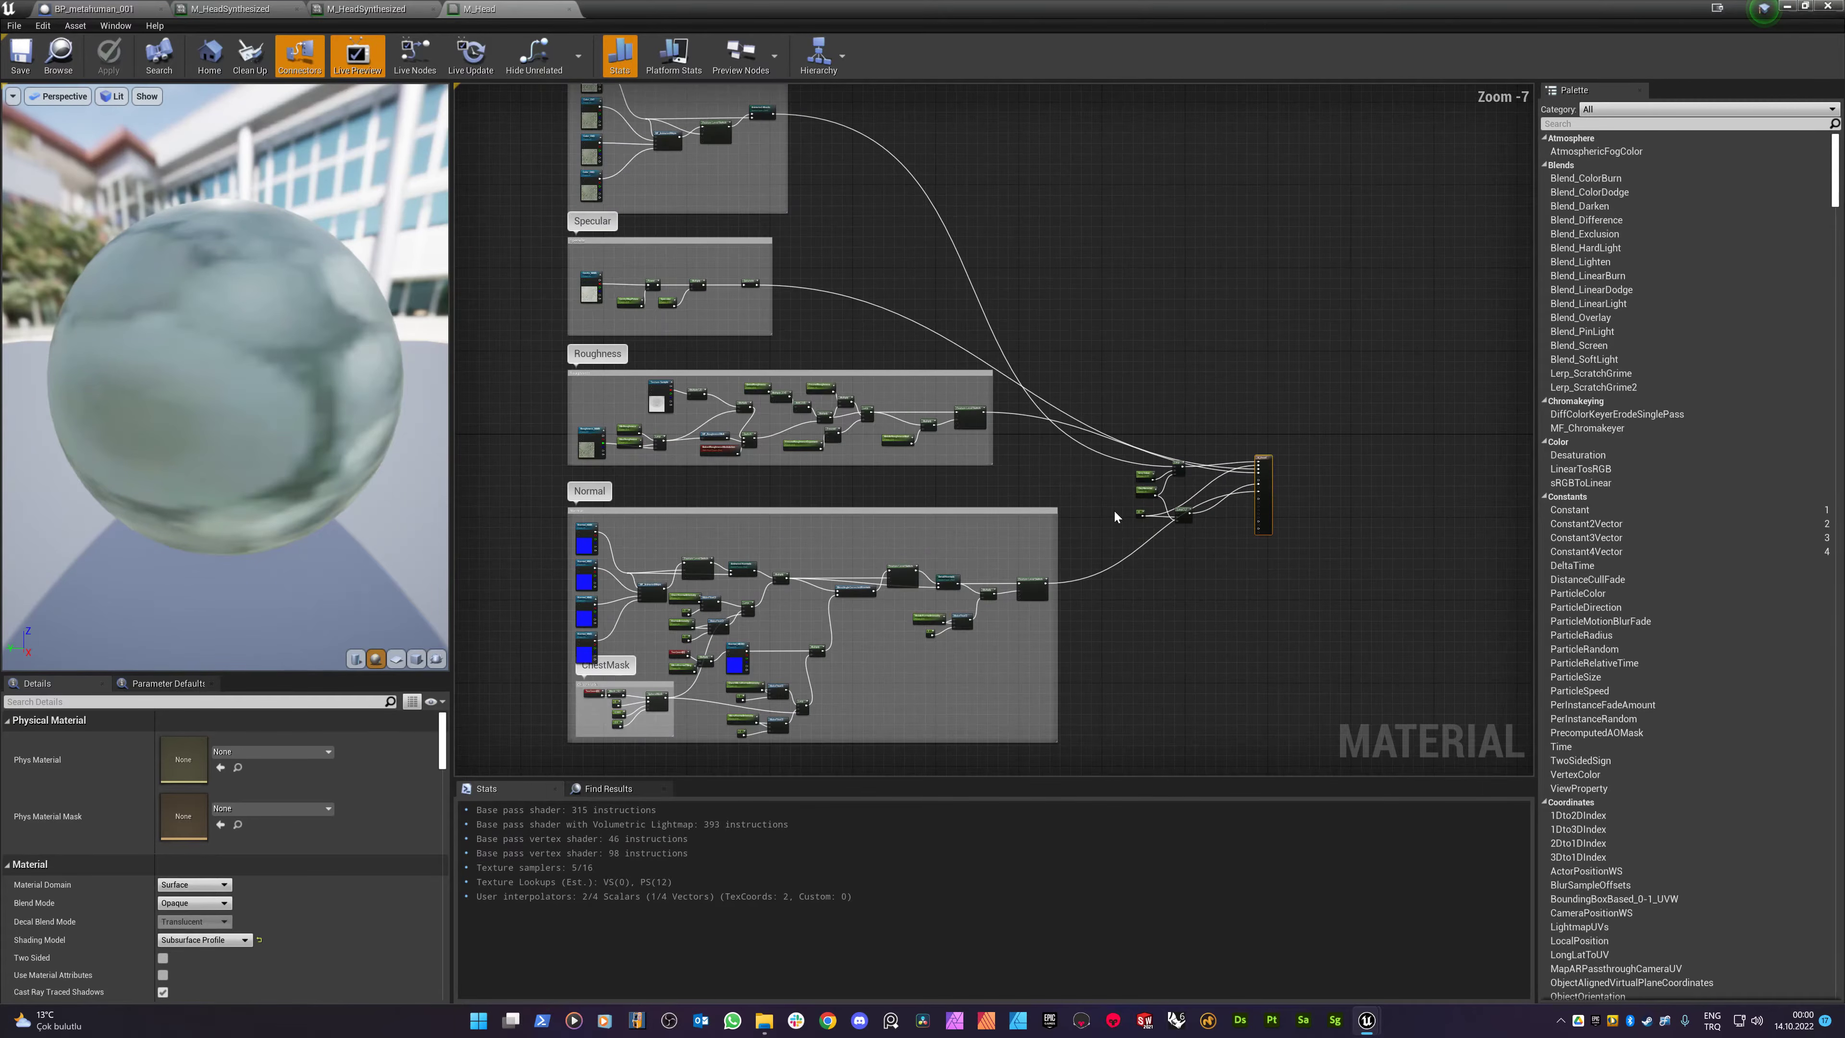
{"action": "scroll", "coordinate": [1114, 515], "scroll_direction": "up", "scroll_amount": 1}
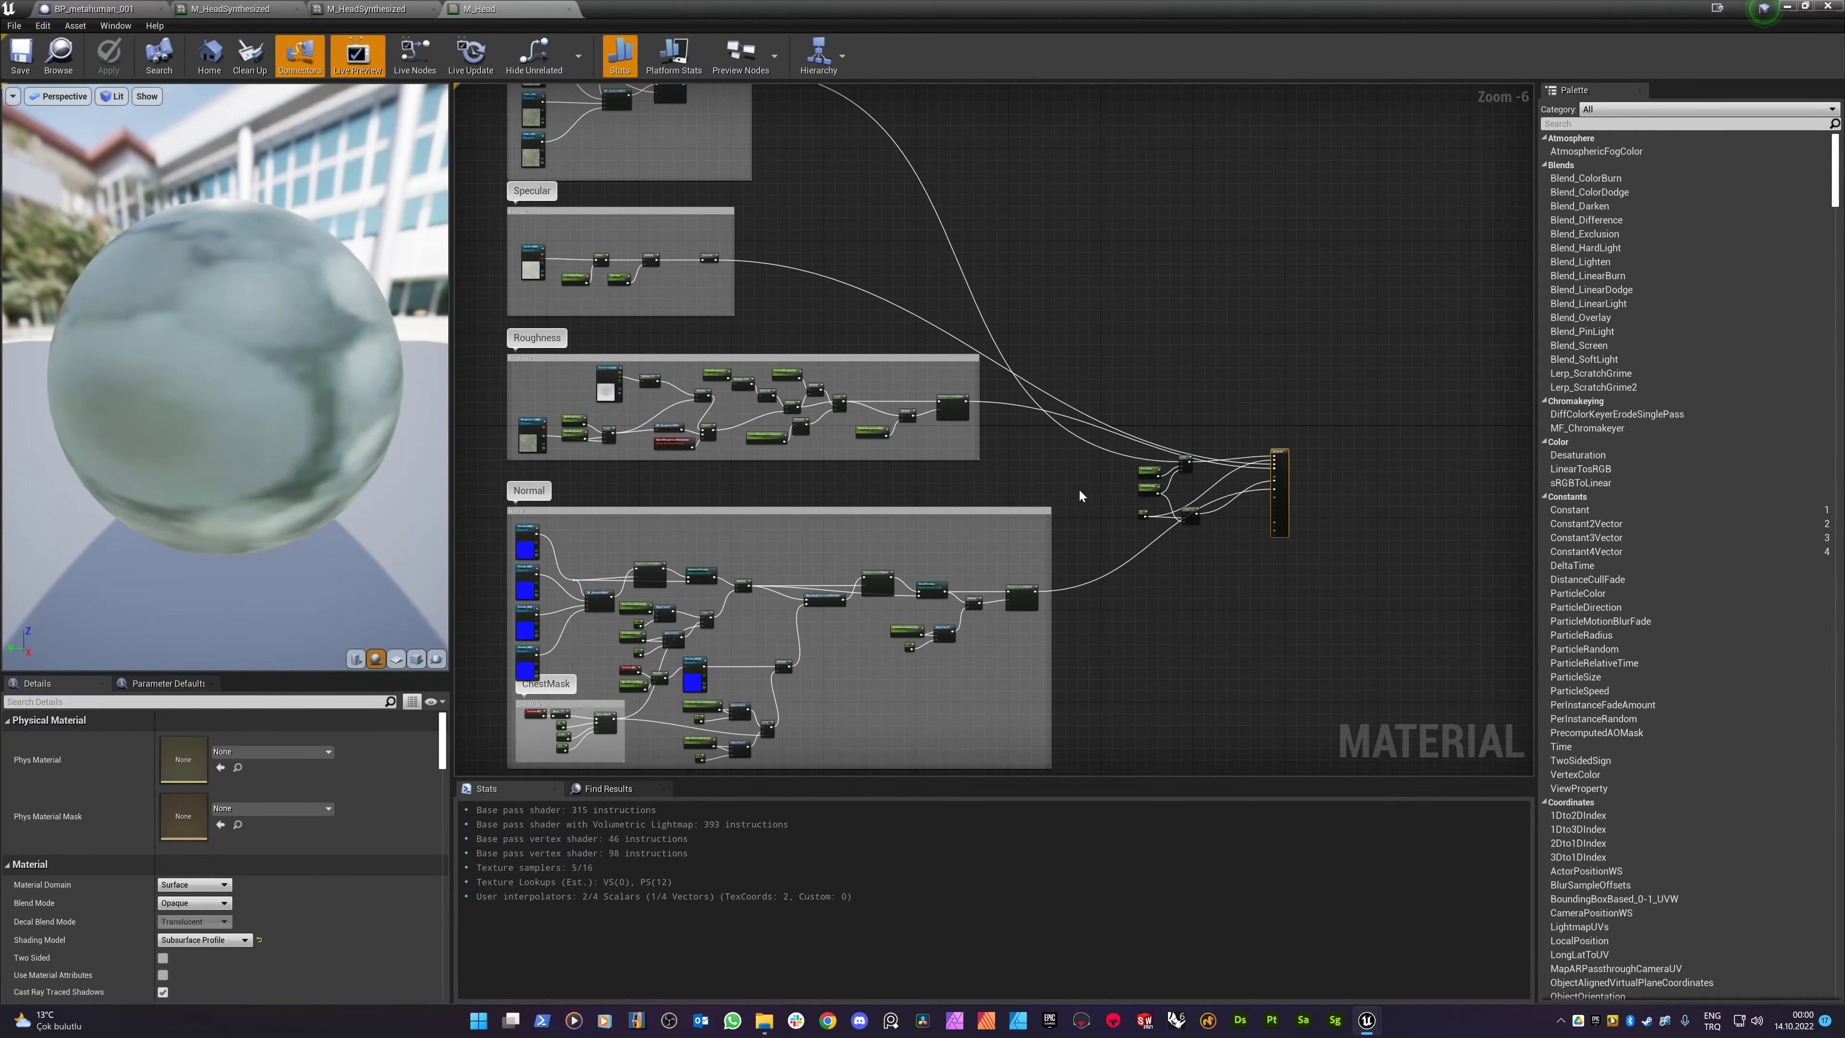
{"action": "scroll", "coordinate": [1078, 489], "scroll_direction": "down", "scroll_amount": 3}
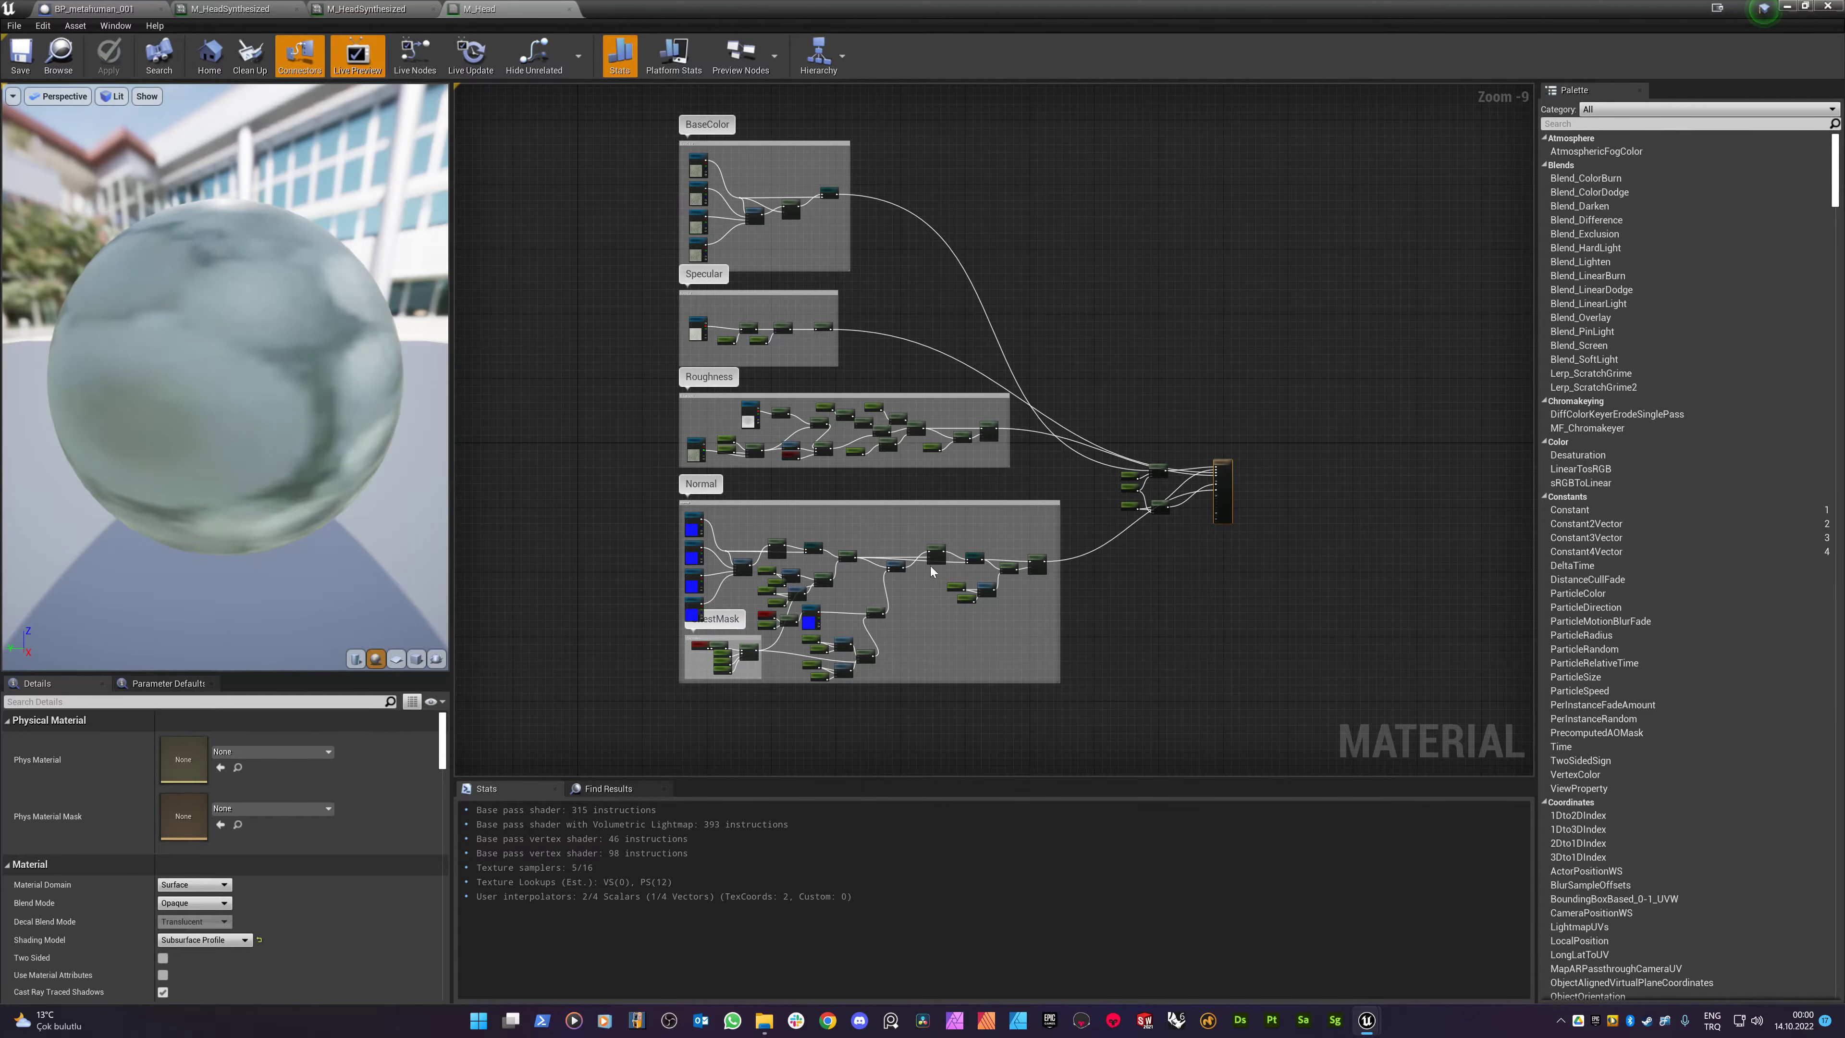
{"action": "scroll", "coordinate": [935, 572], "scroll_direction": "up", "scroll_amount": 2}
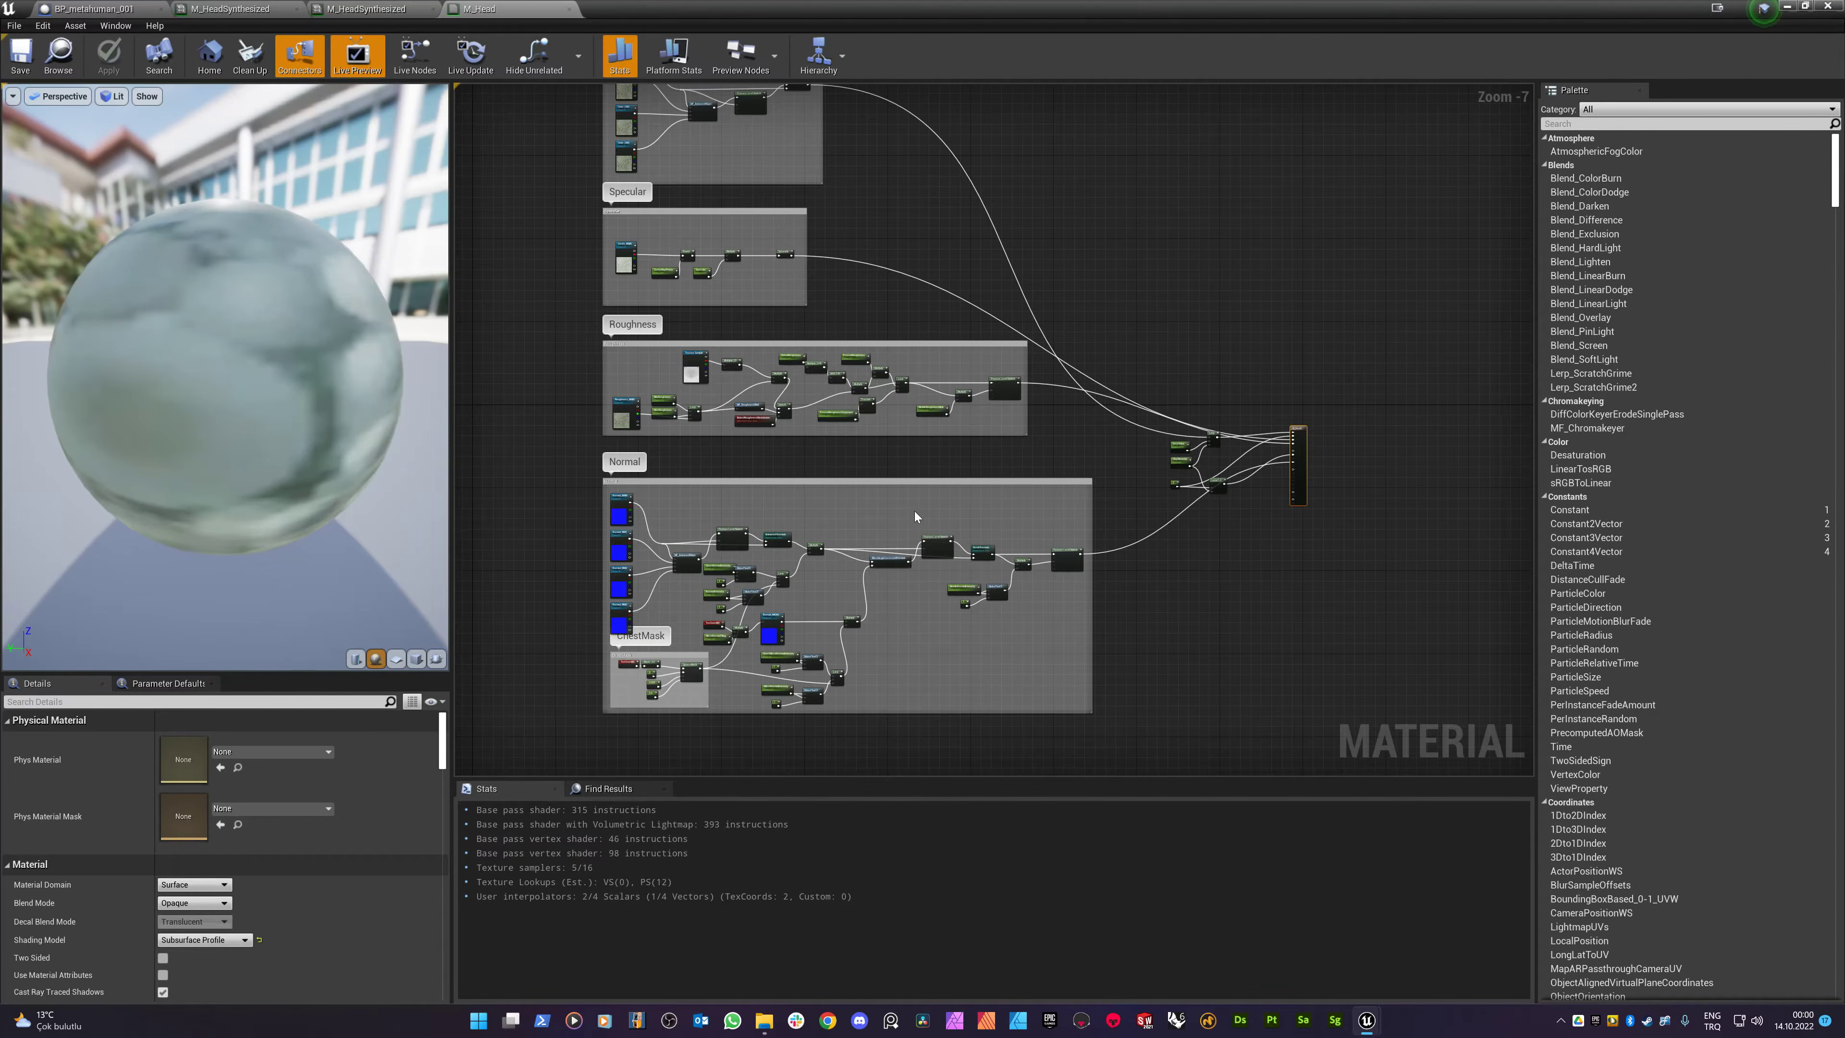
{"action": "scroll", "coordinate": [915, 513], "scroll_direction": "up", "scroll_amount": 3}
{"action": "right_click_drag", "start_coordinate": [636, 404], "coordinate": [995, 243]}
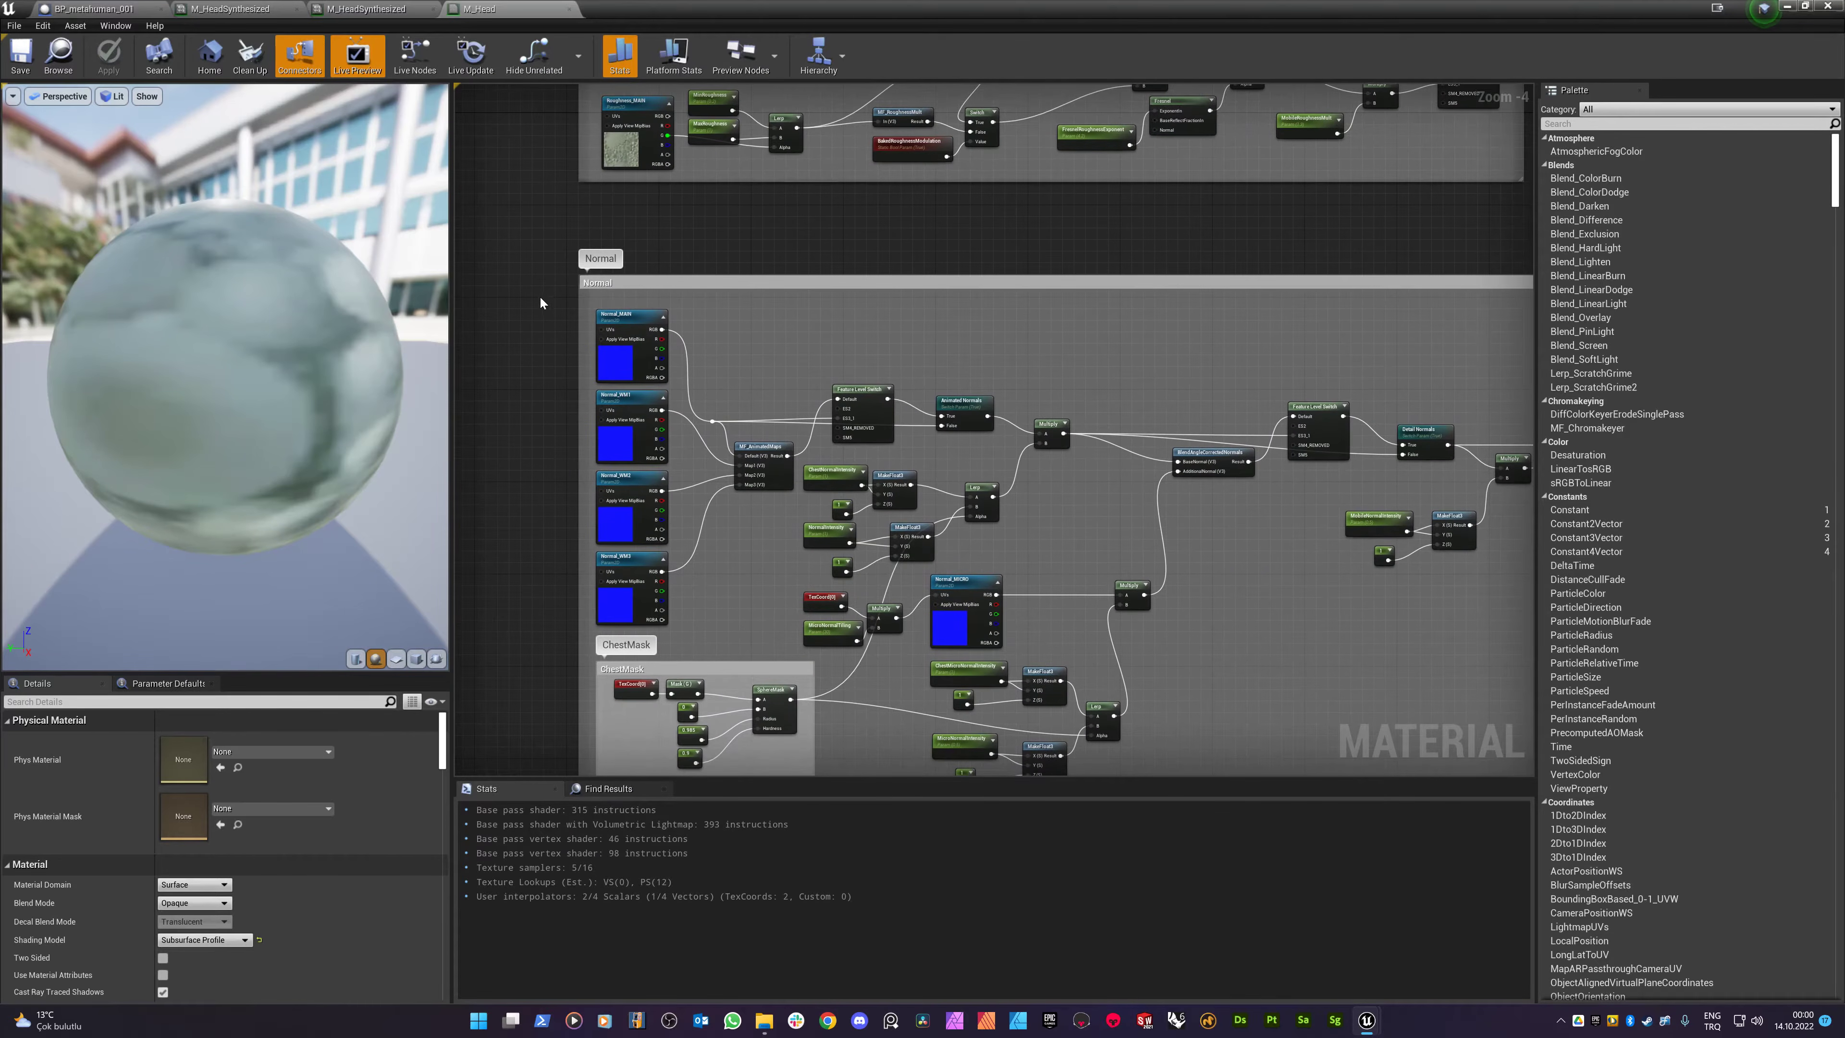
{"action": "right_click_drag", "start_coordinate": [999, 373], "coordinate": [818, 301]}
{"action": "scroll", "coordinate": [825, 304], "scroll_direction": "down", "scroll_amount": 1}
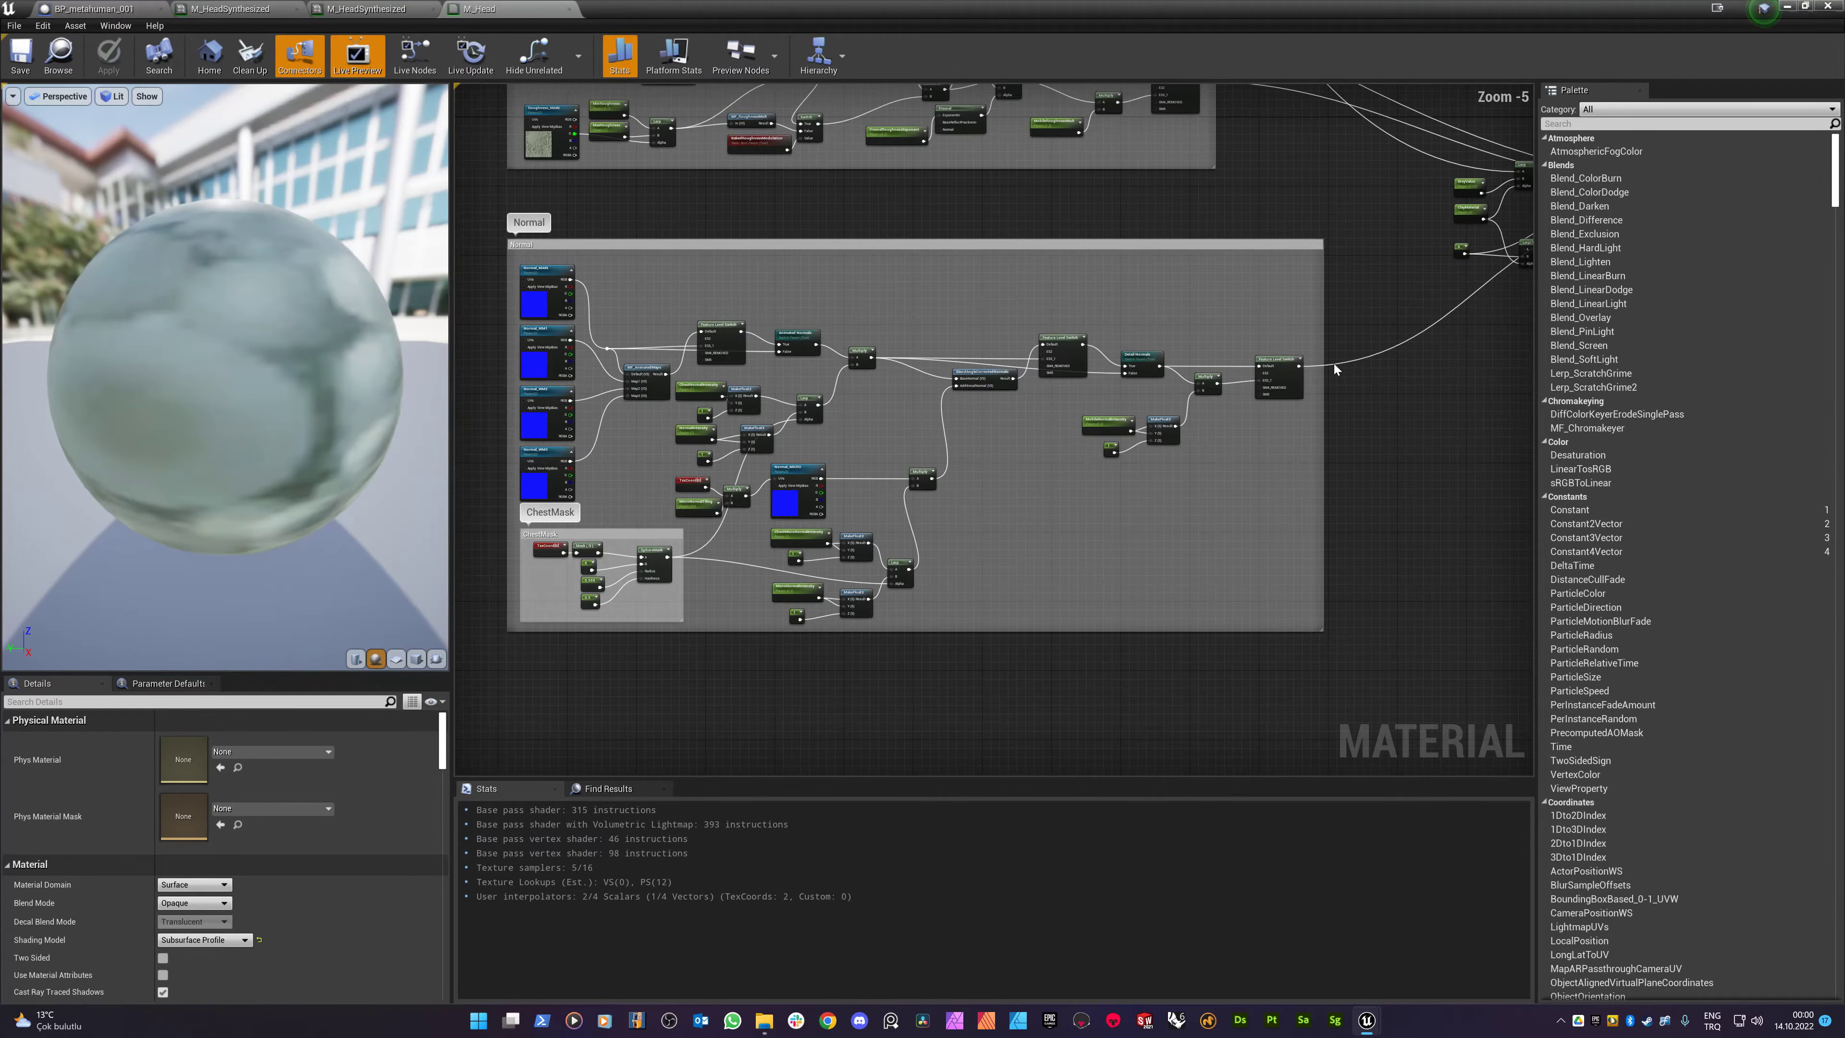
{"action": "scroll", "coordinate": [1334, 369], "scroll_direction": "up", "scroll_amount": 5}
- Nudge the Feature Level Switch node, view the Lerp nodes, and restore the window size
{"action": "left_click", "coordinate": [1197, 334]}
{"action": "left_click_drag", "start_coordinate": [1197, 336], "coordinate": [1185, 348]}
{"action": "right_click_drag", "start_coordinate": [1265, 407], "coordinate": [847, 499]}
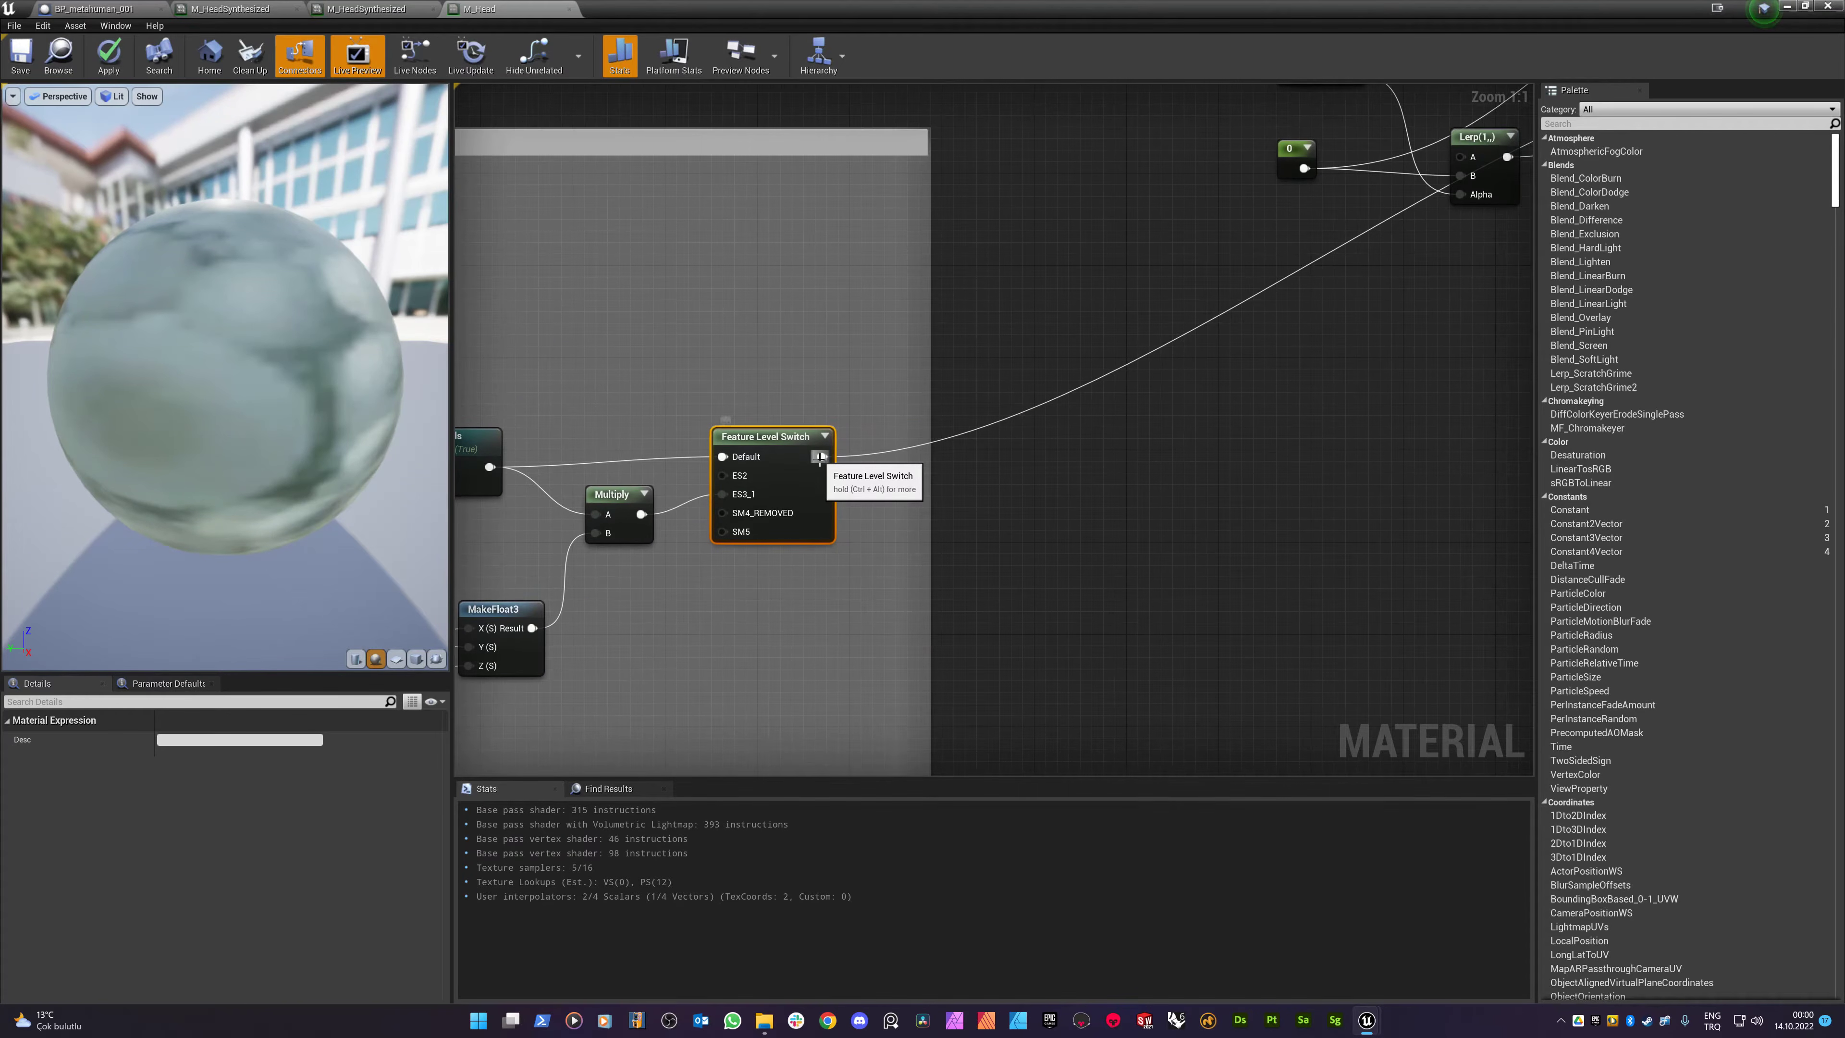
{"action": "scroll", "coordinate": [755, 457], "scroll_direction": "down", "scroll_amount": 10}
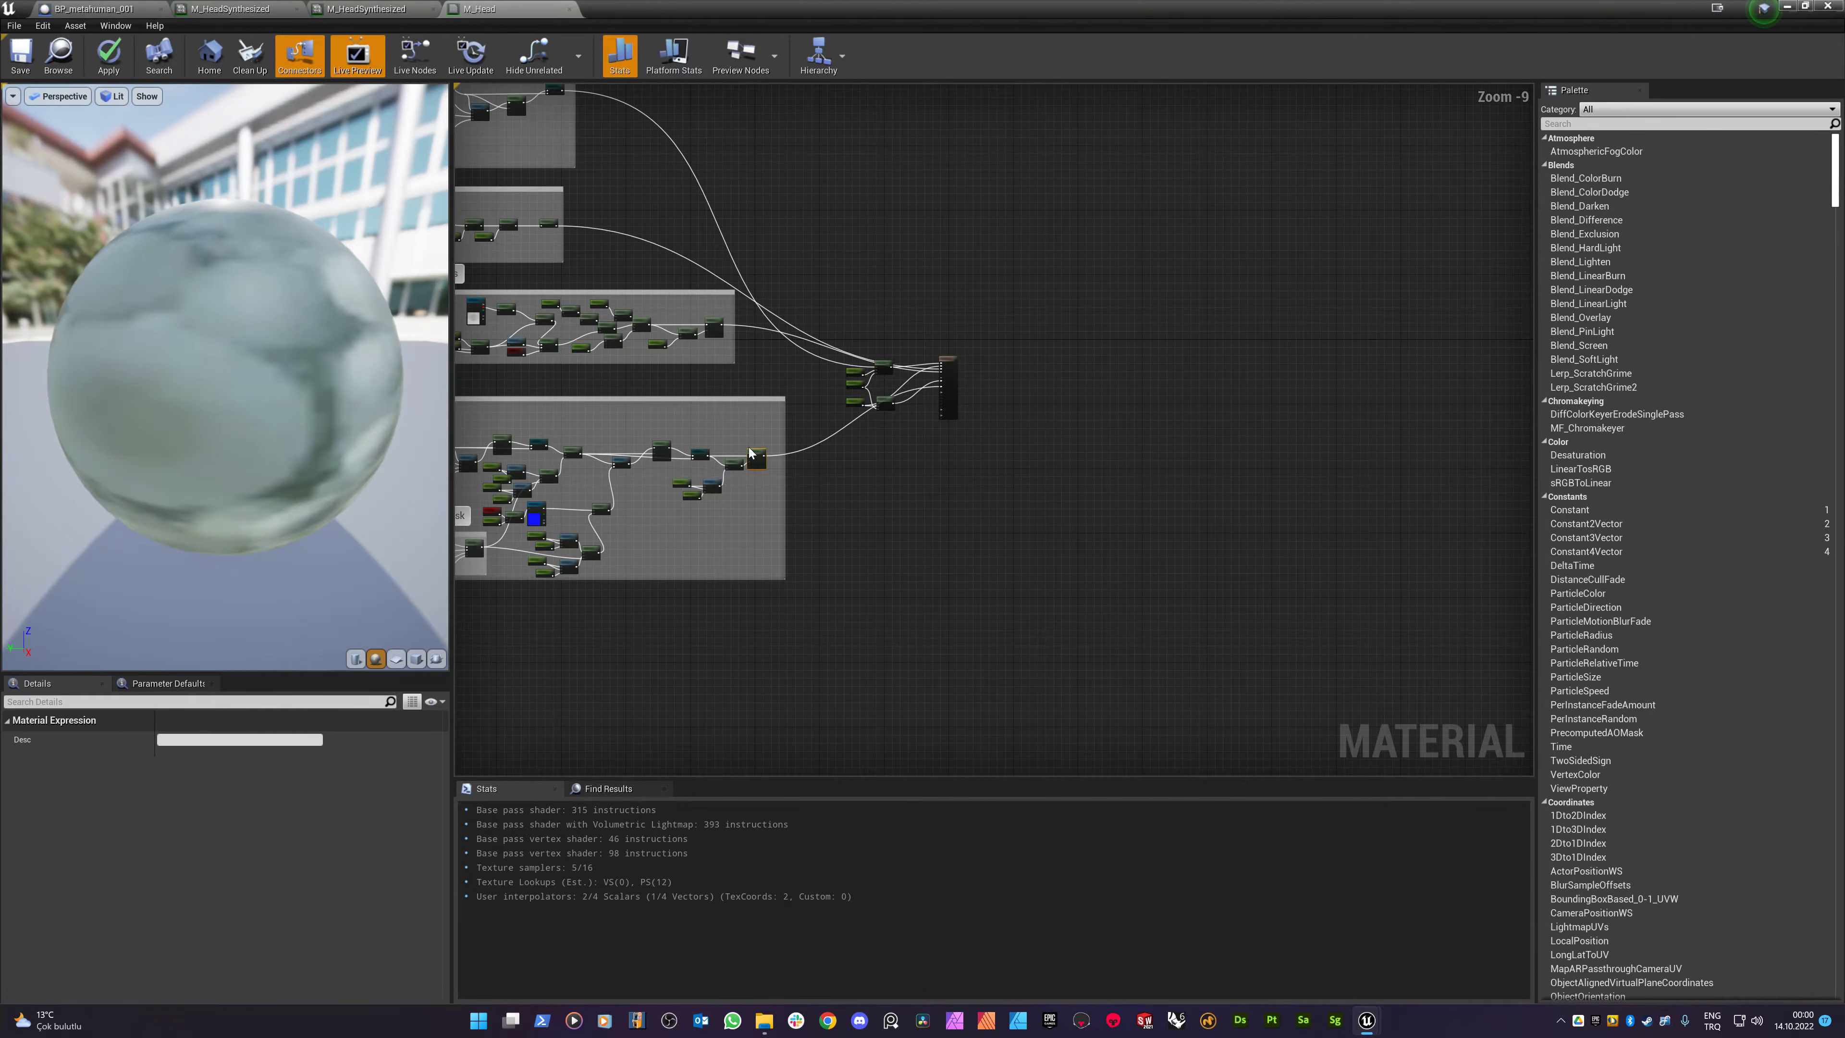
{"action": "scroll", "coordinate": [886, 402], "scroll_direction": "up", "scroll_amount": 7}
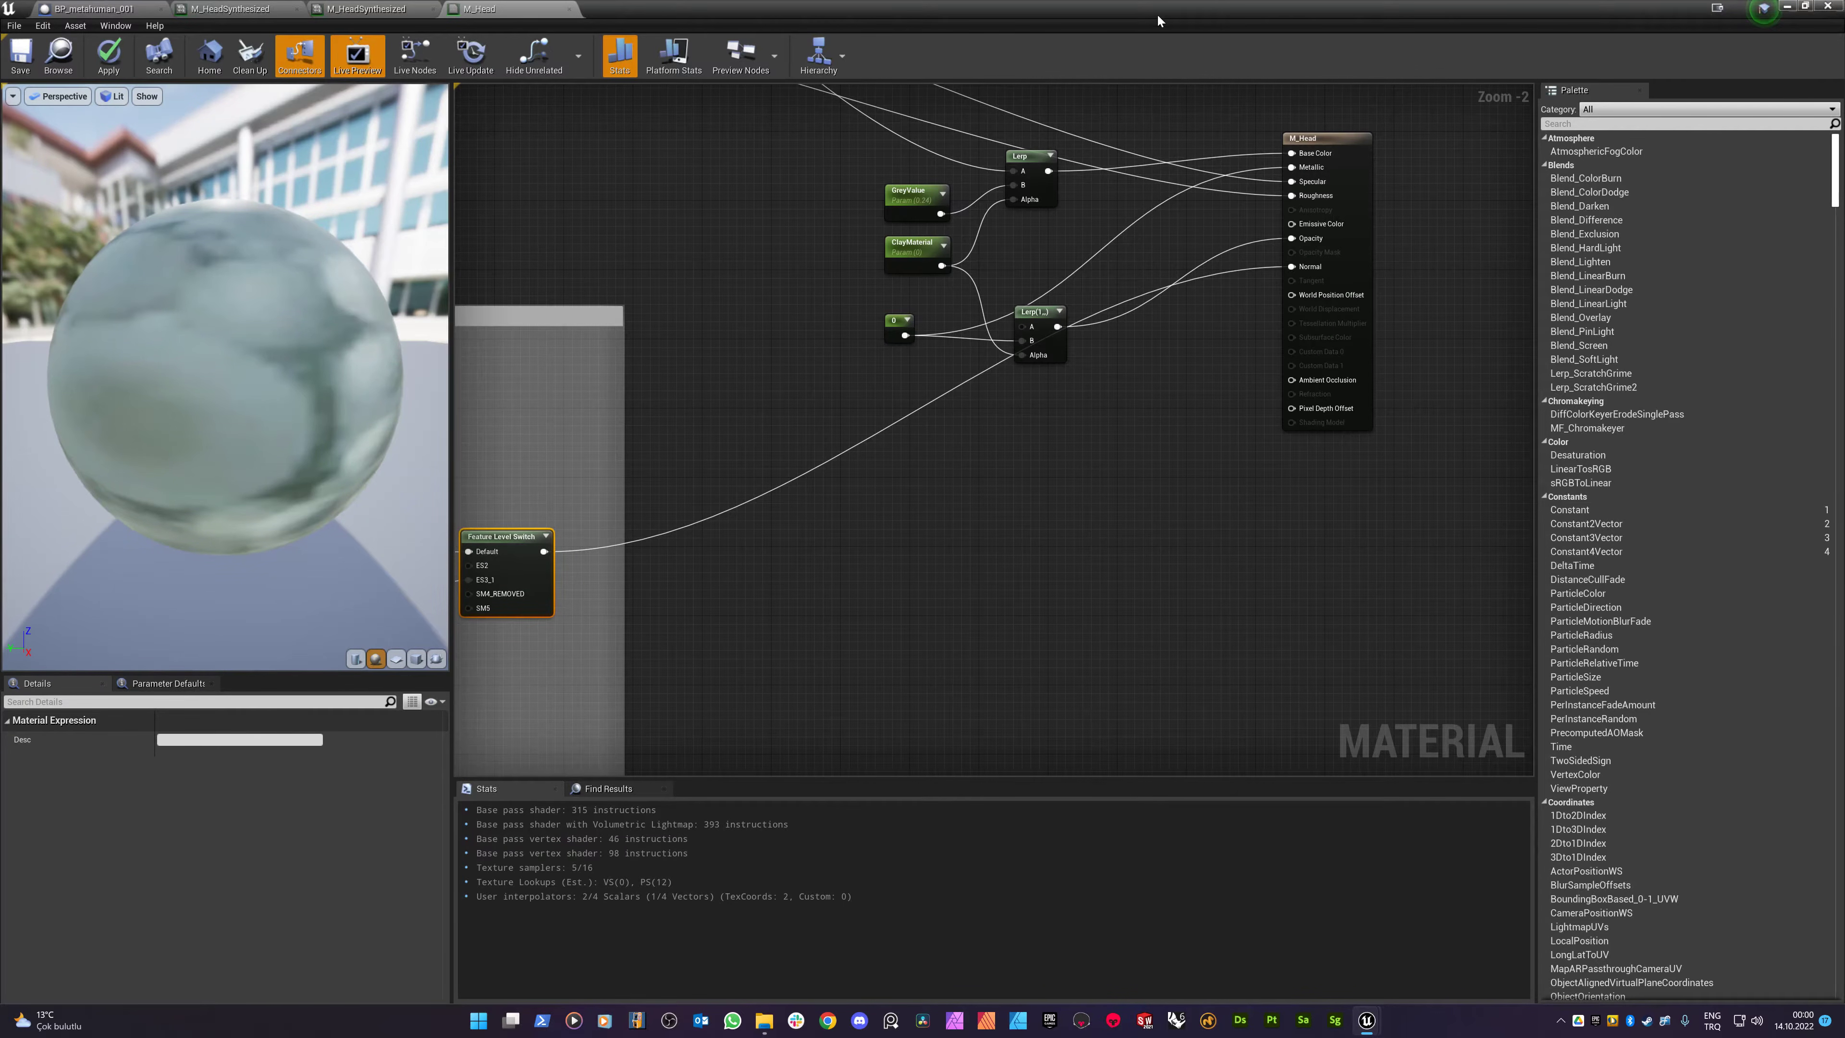
{"action": "double_click", "coordinate": [803, 12]}
{"action": "scroll", "coordinate": [629, 296], "scroll_direction": "down", "scroll_amount": 9}
{"action": "scroll", "coordinate": [653, 349], "scroll_direction": "up", "scroll_amount": 6}
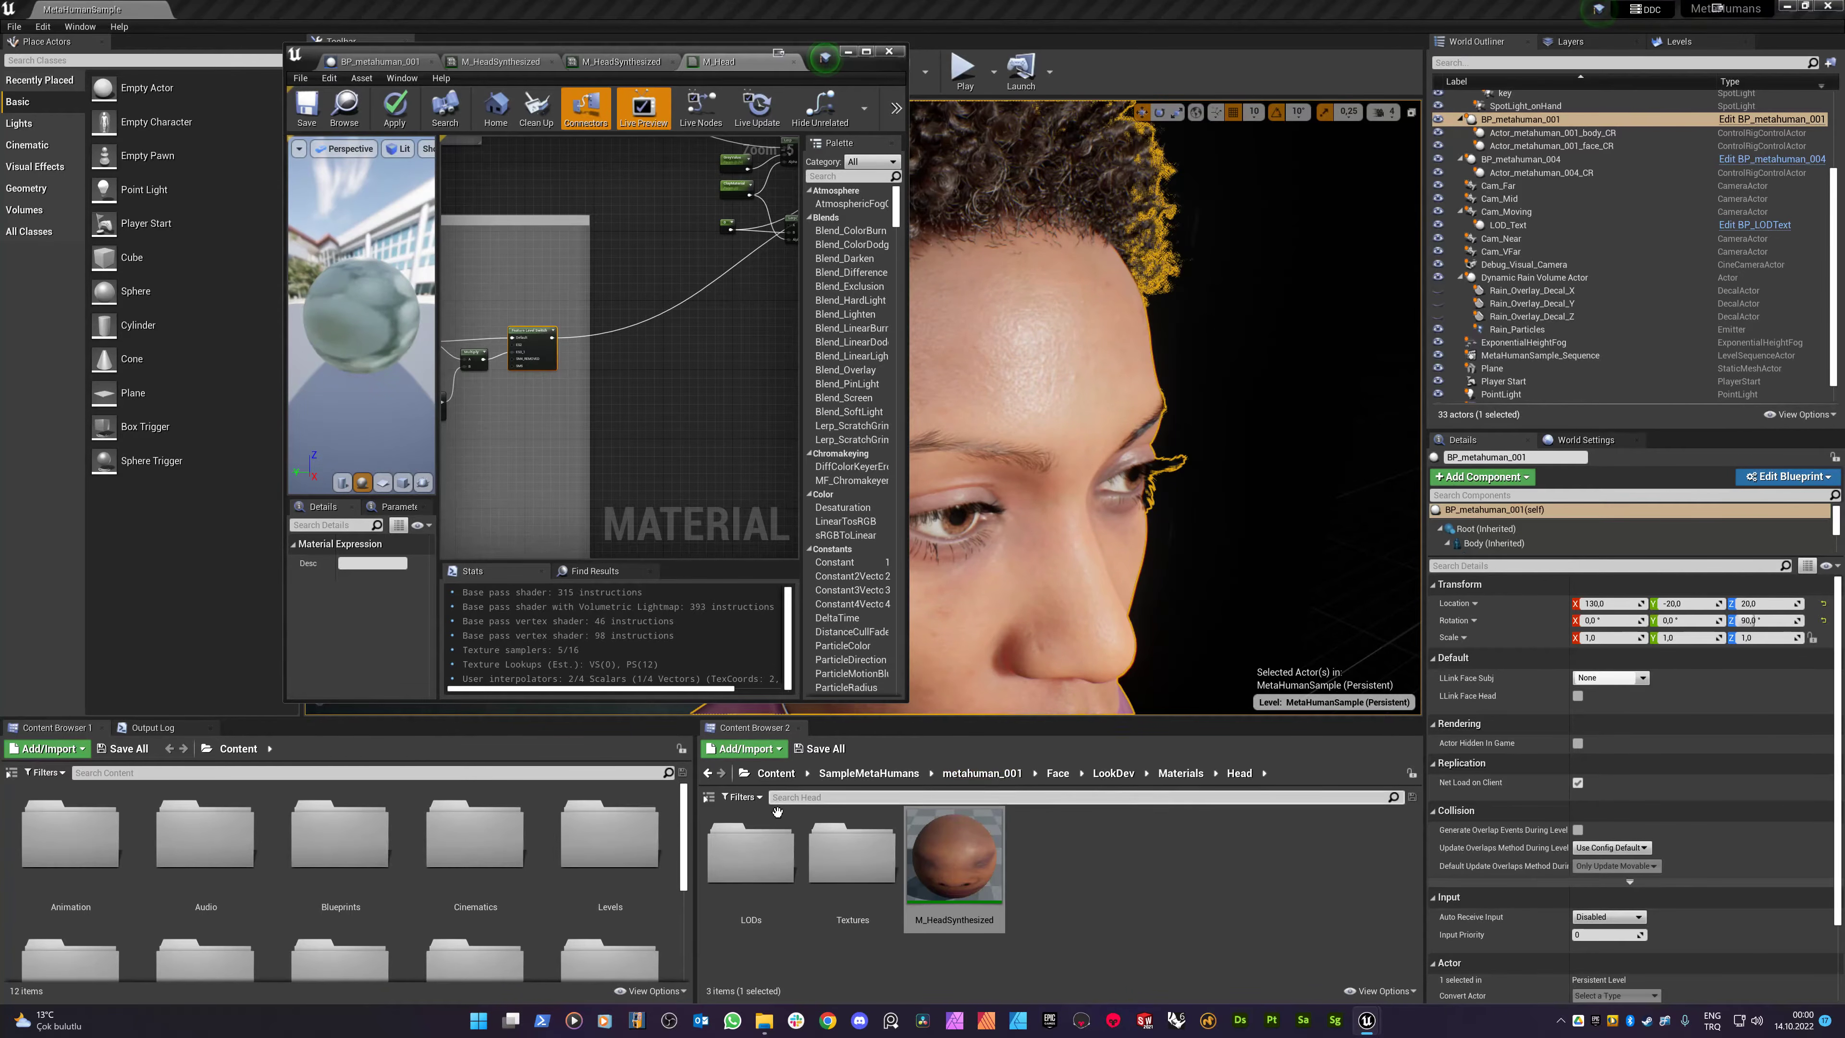
- Drag ground_rain_normal_overlay_function from Content > Rain_material > Materials into the M_Head graph
{"action": "left_click", "coordinate": [773, 775]}
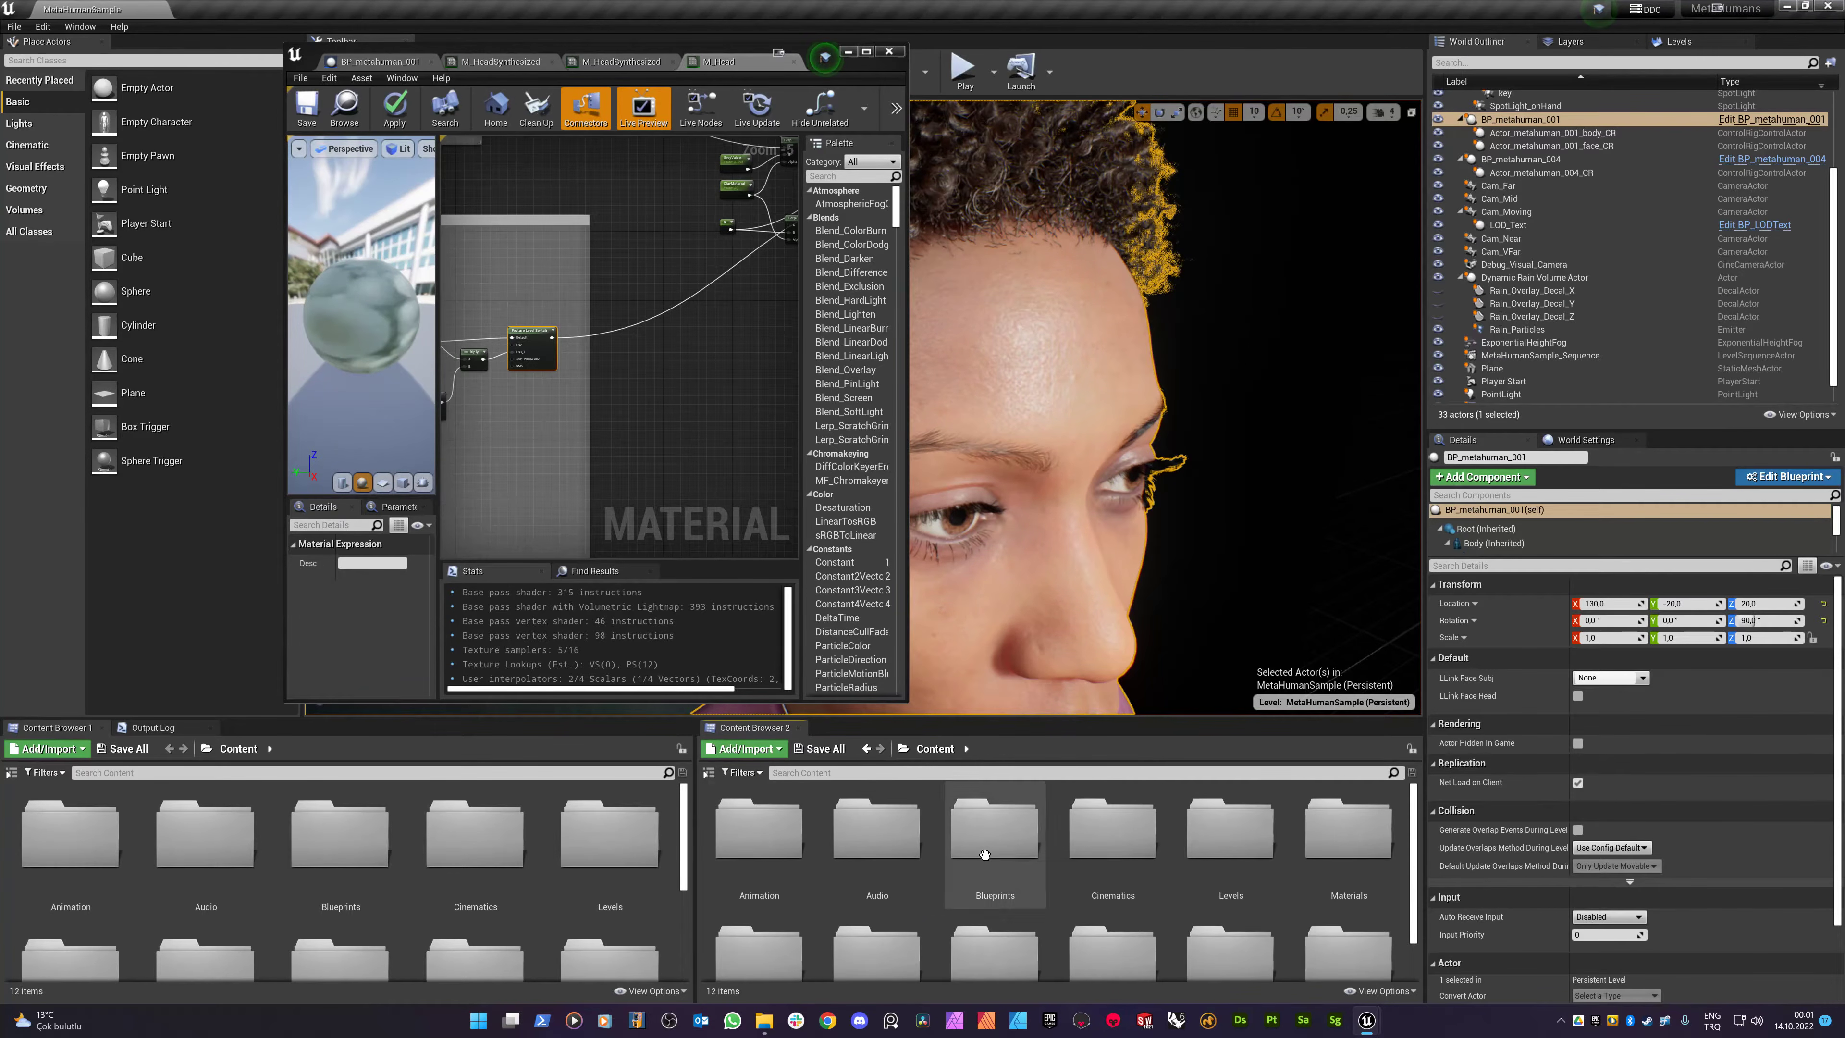
{"action": "scroll", "coordinate": [858, 873], "scroll_direction": "down", "scroll_amount": 1}
{"action": "double_click", "coordinate": [759, 905]}
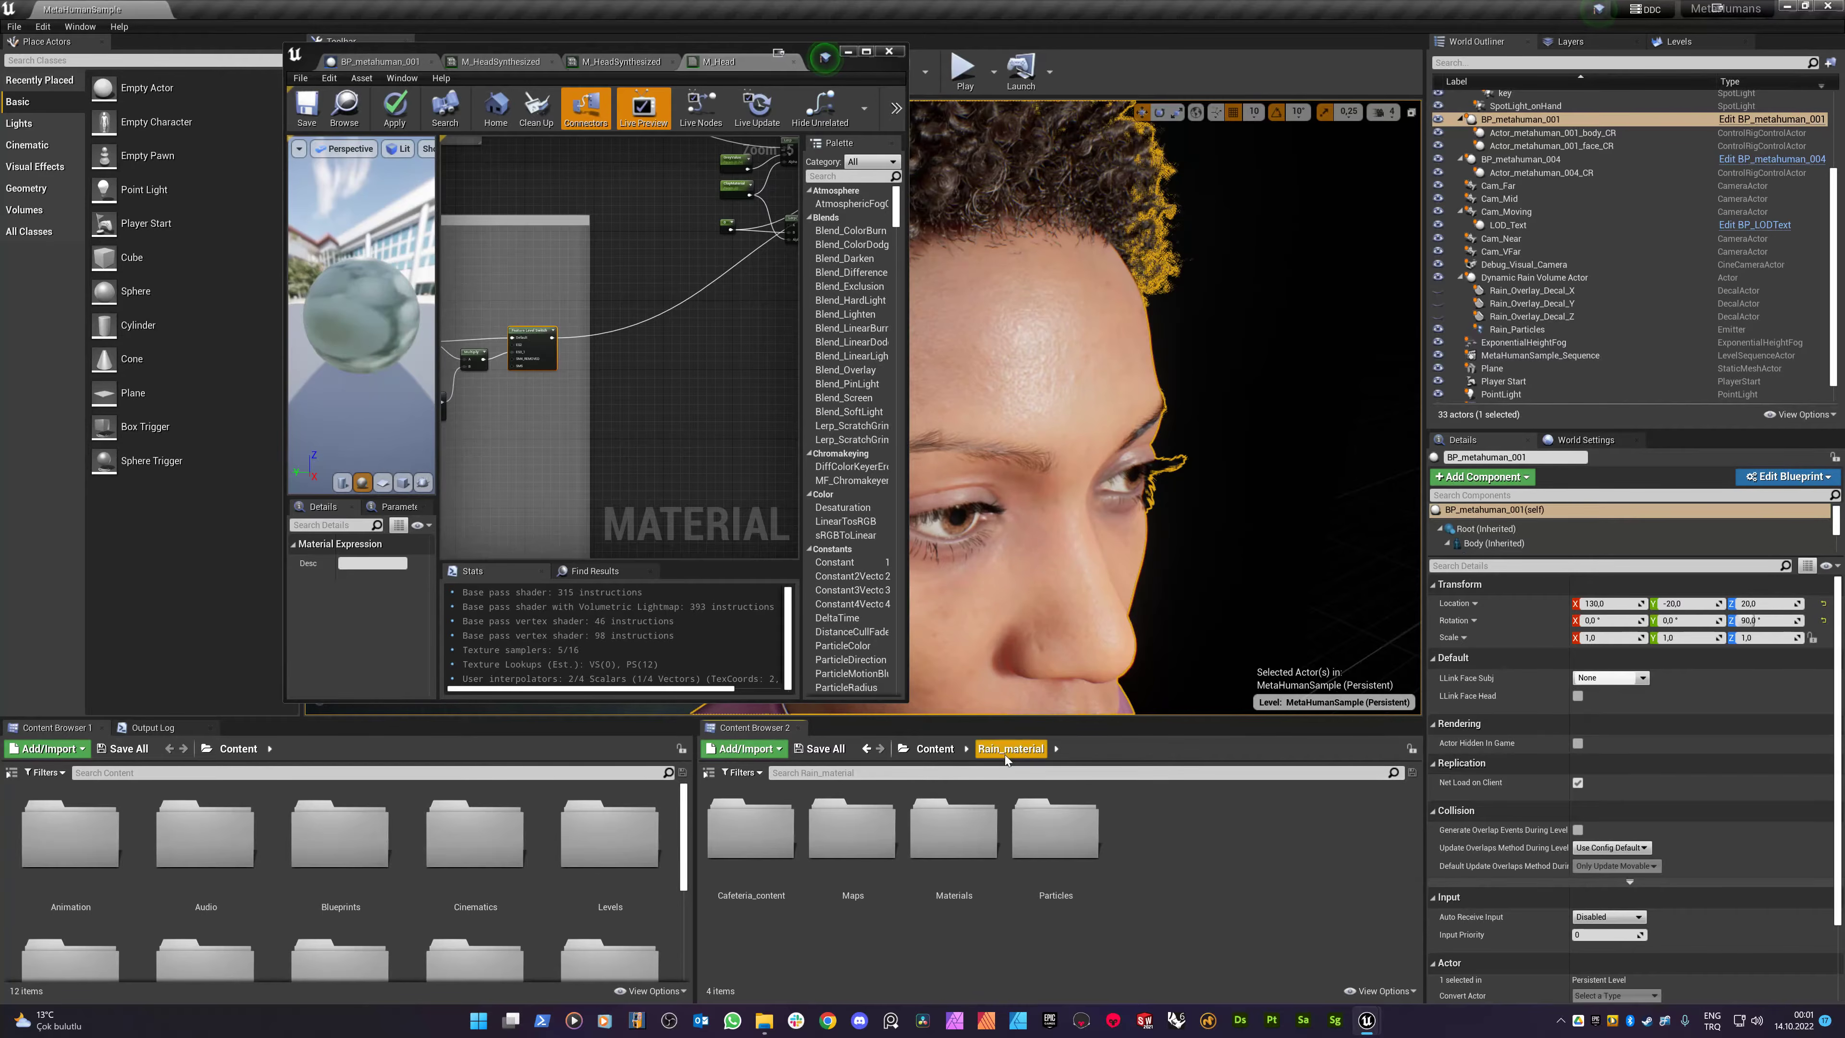
{"action": "double_click", "coordinate": [957, 843]}
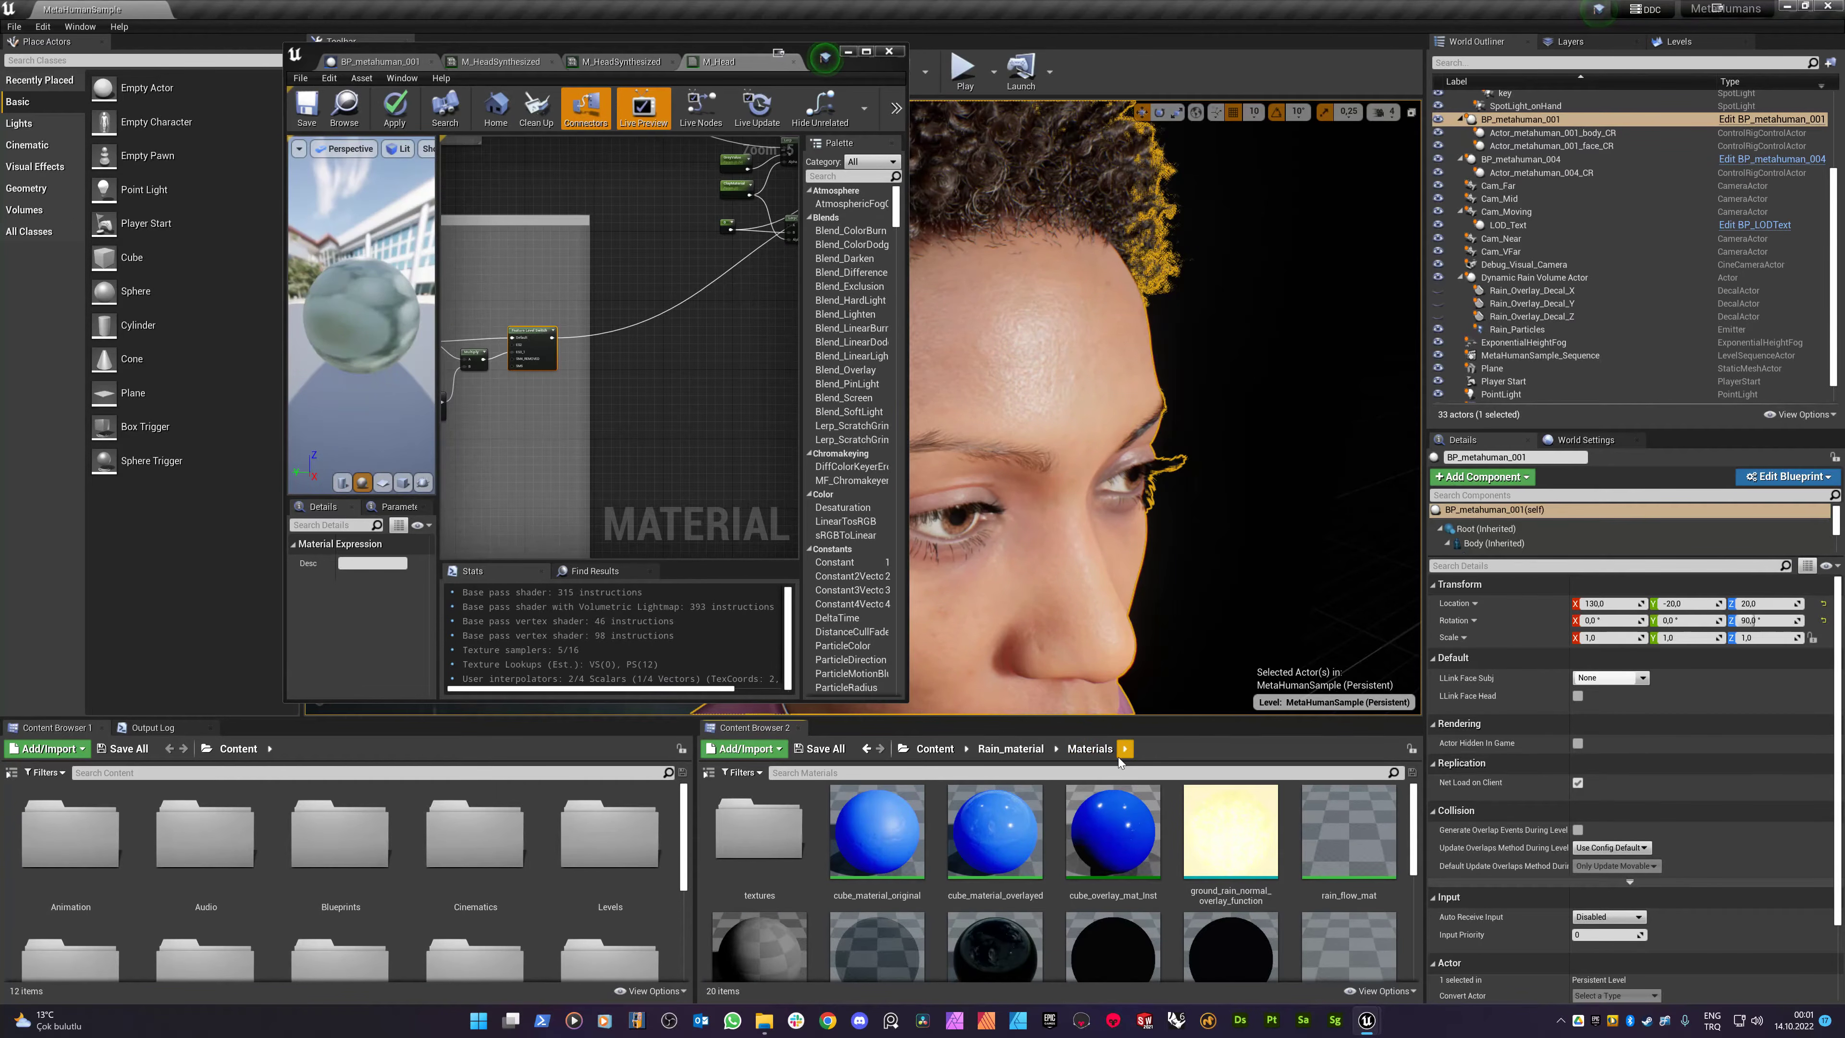
{"action": "left_click", "coordinate": [1209, 898]}
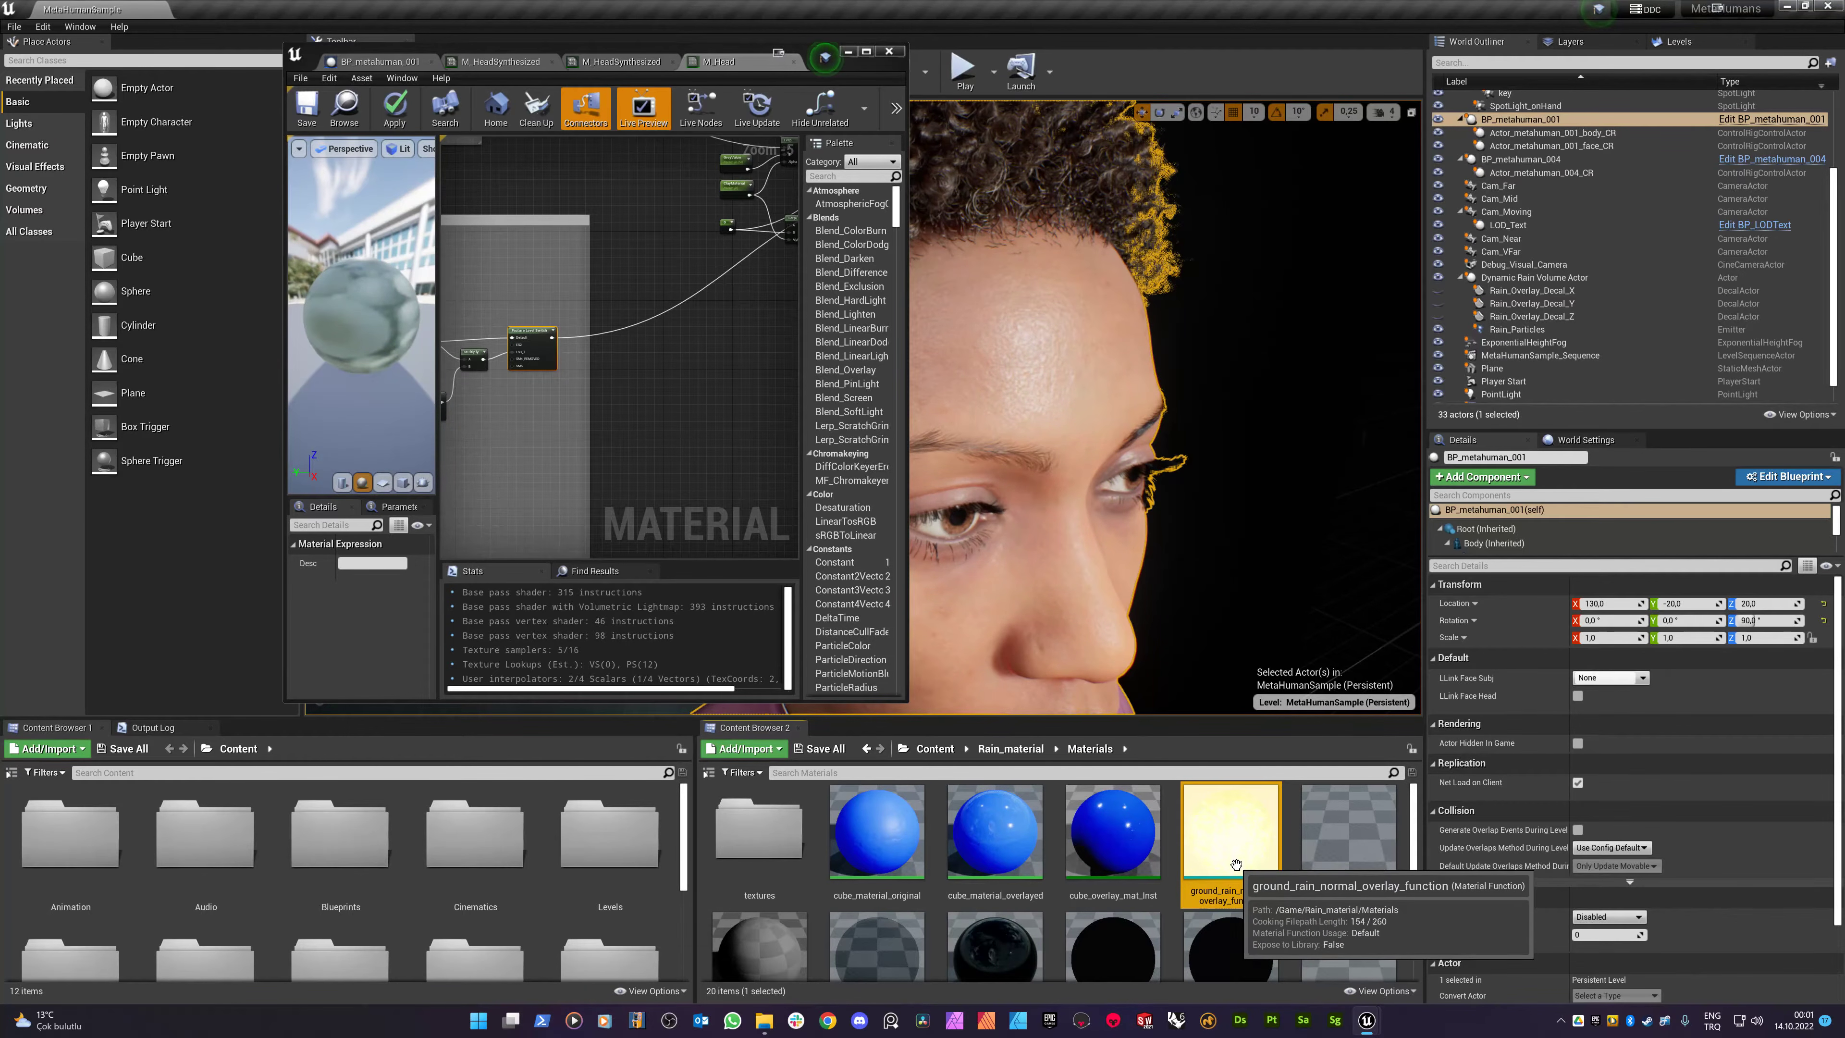
{"action": "left_click_drag", "start_coordinate": [1236, 864], "coordinate": [624, 389]}
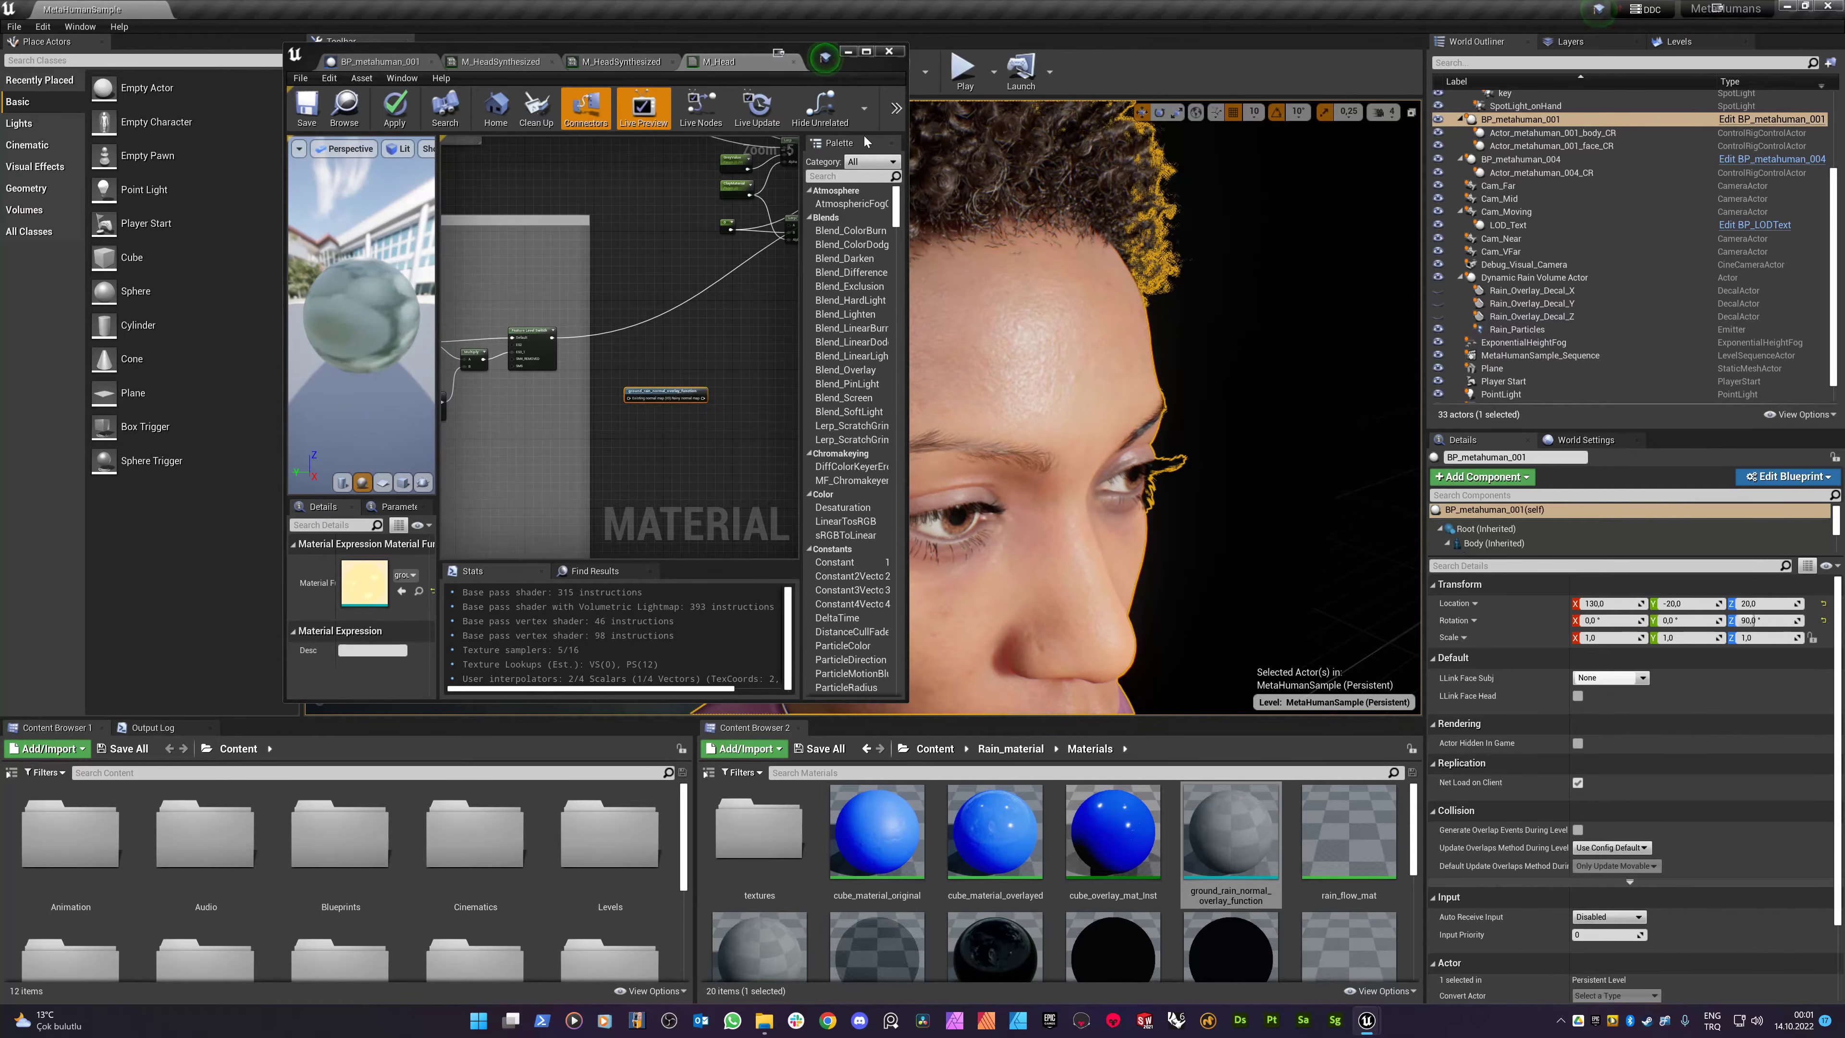
{"action": "left_click", "coordinate": [865, 51]}
- Wire the Rainy normal map output to the head's Normal and the Feature Level Switch into Existing normal map
{"action": "scroll", "coordinate": [599, 251], "scroll_direction": "up", "scroll_amount": 6}
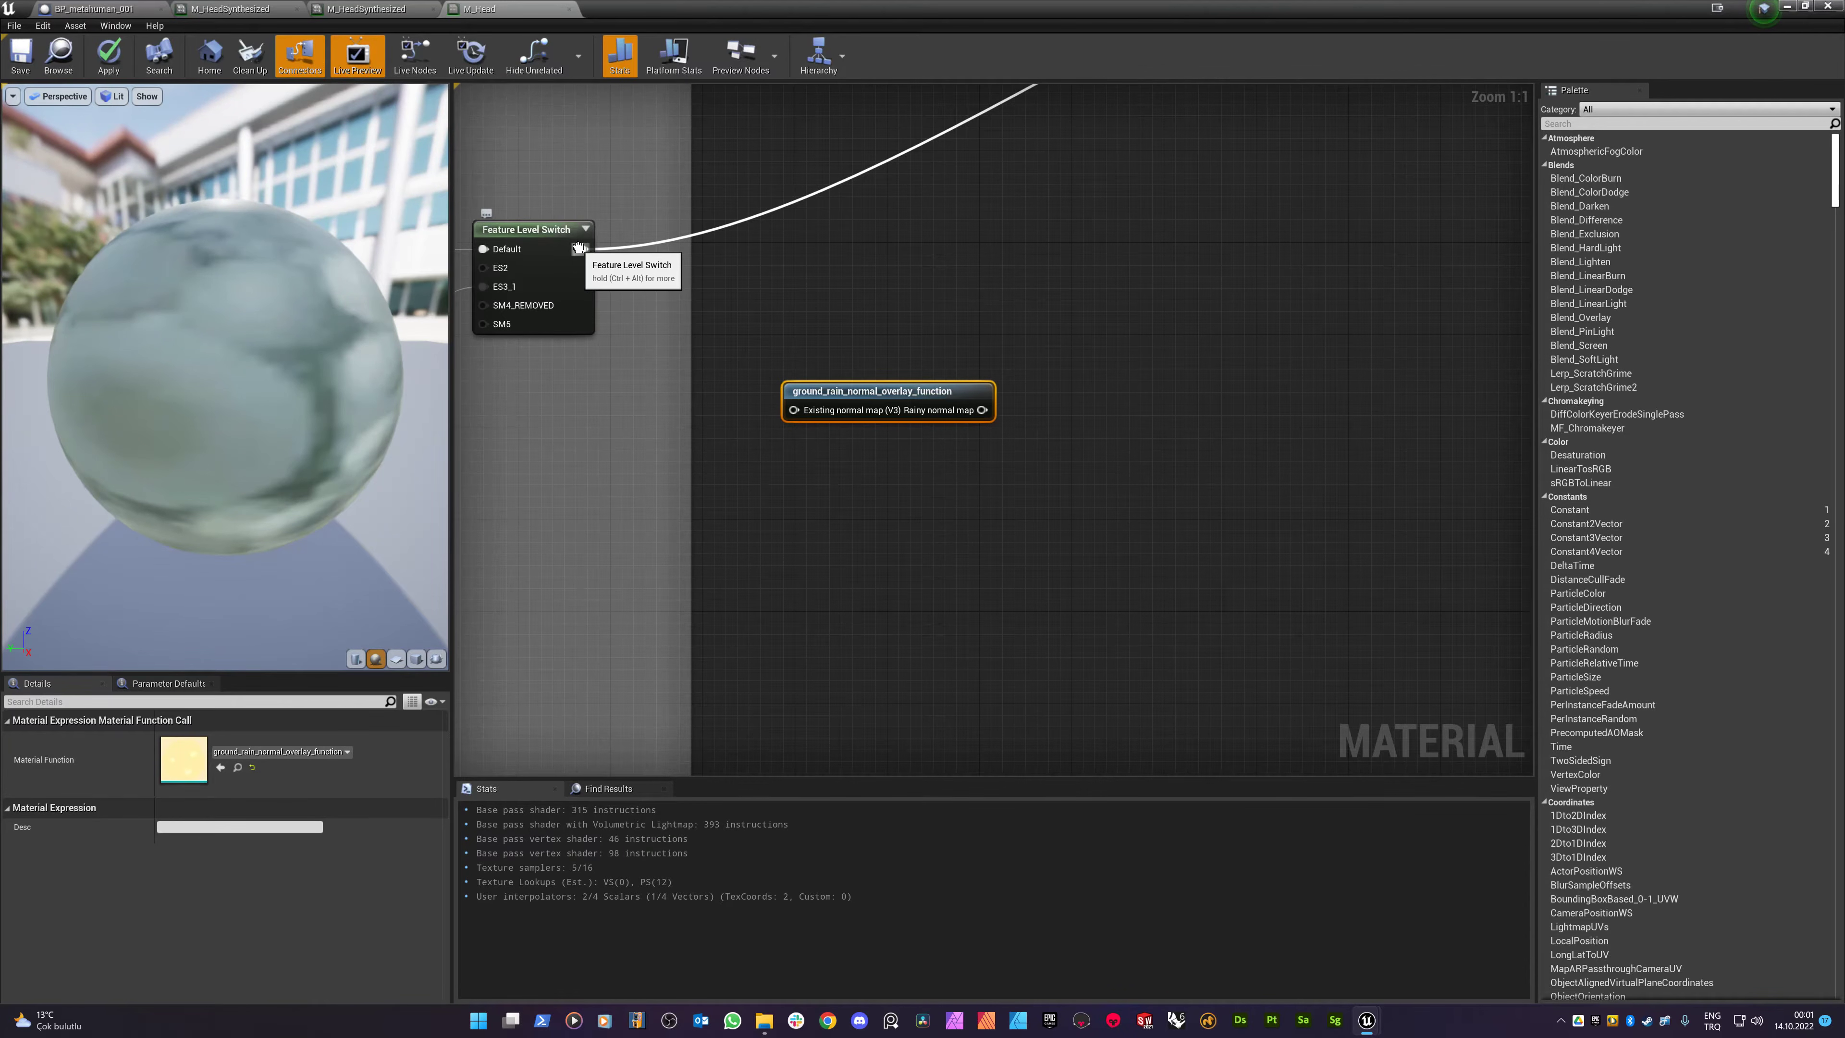
{"action": "scroll", "coordinate": [675, 279], "scroll_direction": "down", "scroll_amount": 2}
{"action": "scroll", "coordinate": [612, 255], "scroll_direction": "up", "scroll_amount": 2}
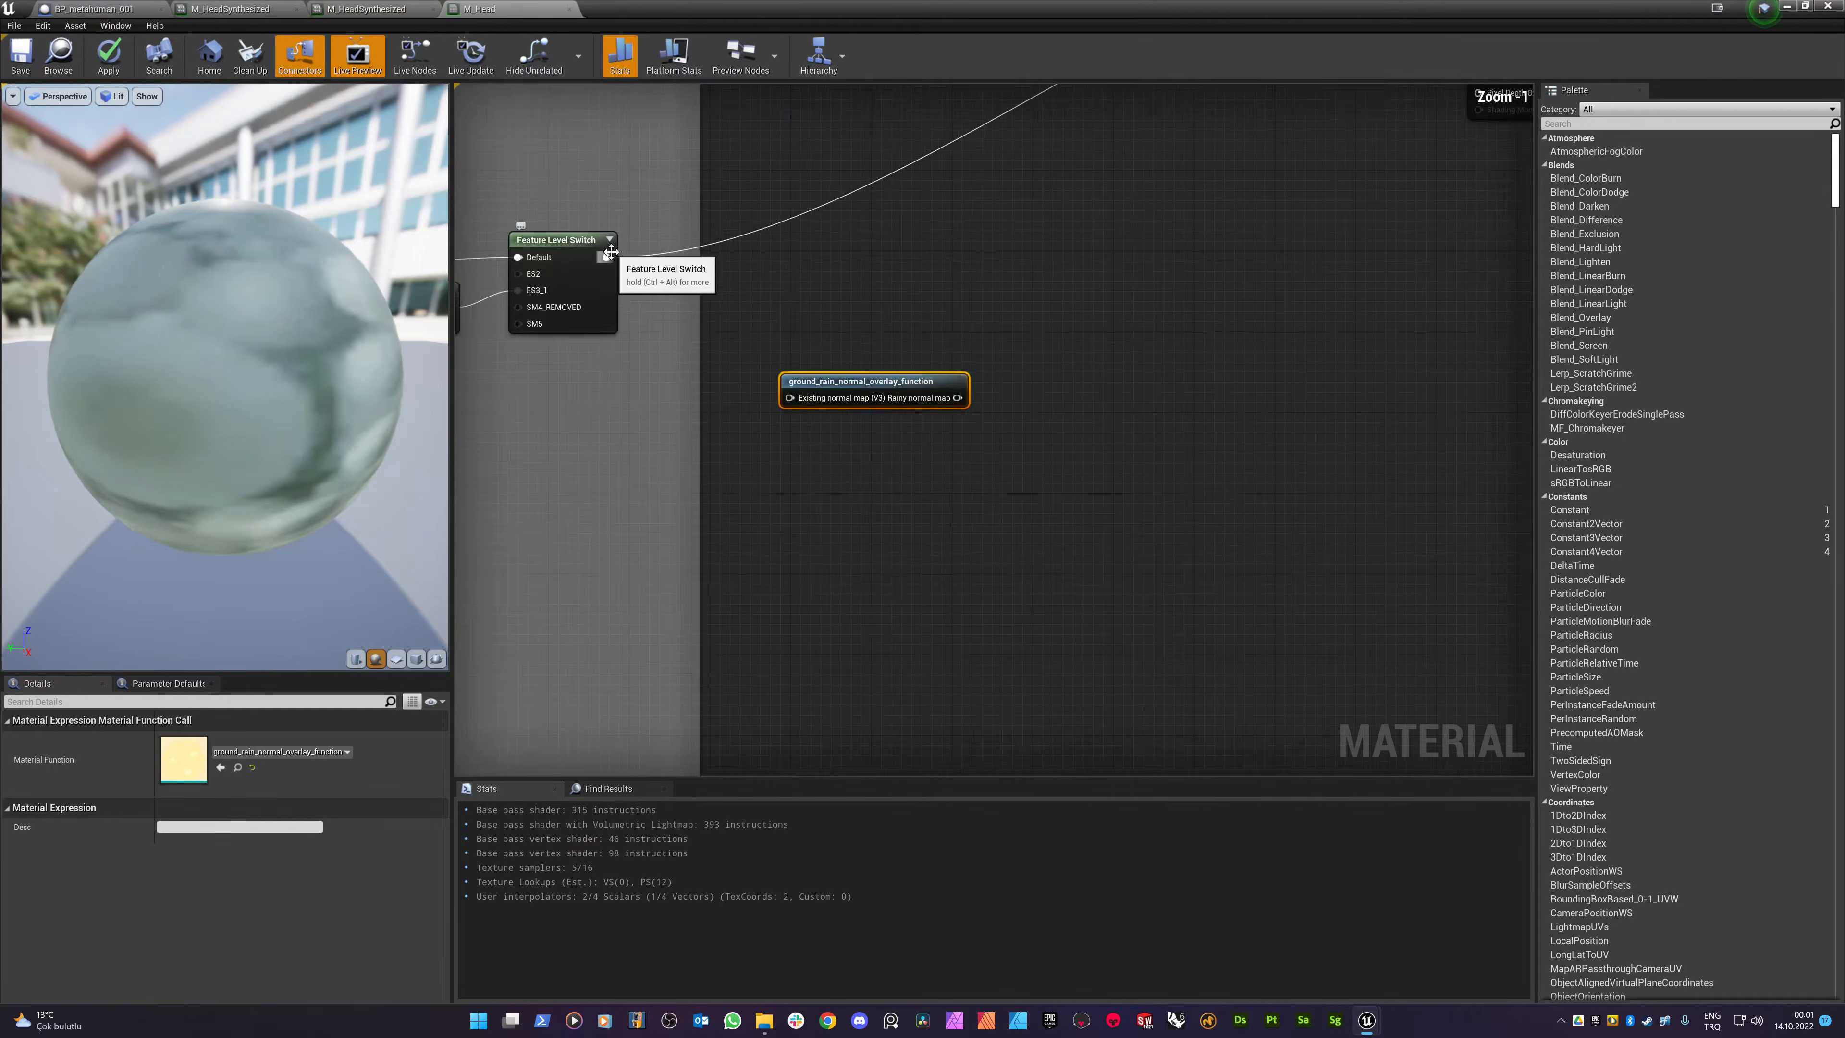
{"action": "left_click_drag", "start_coordinate": [602, 257], "coordinate": [1003, 420], "text": "ctrl"}
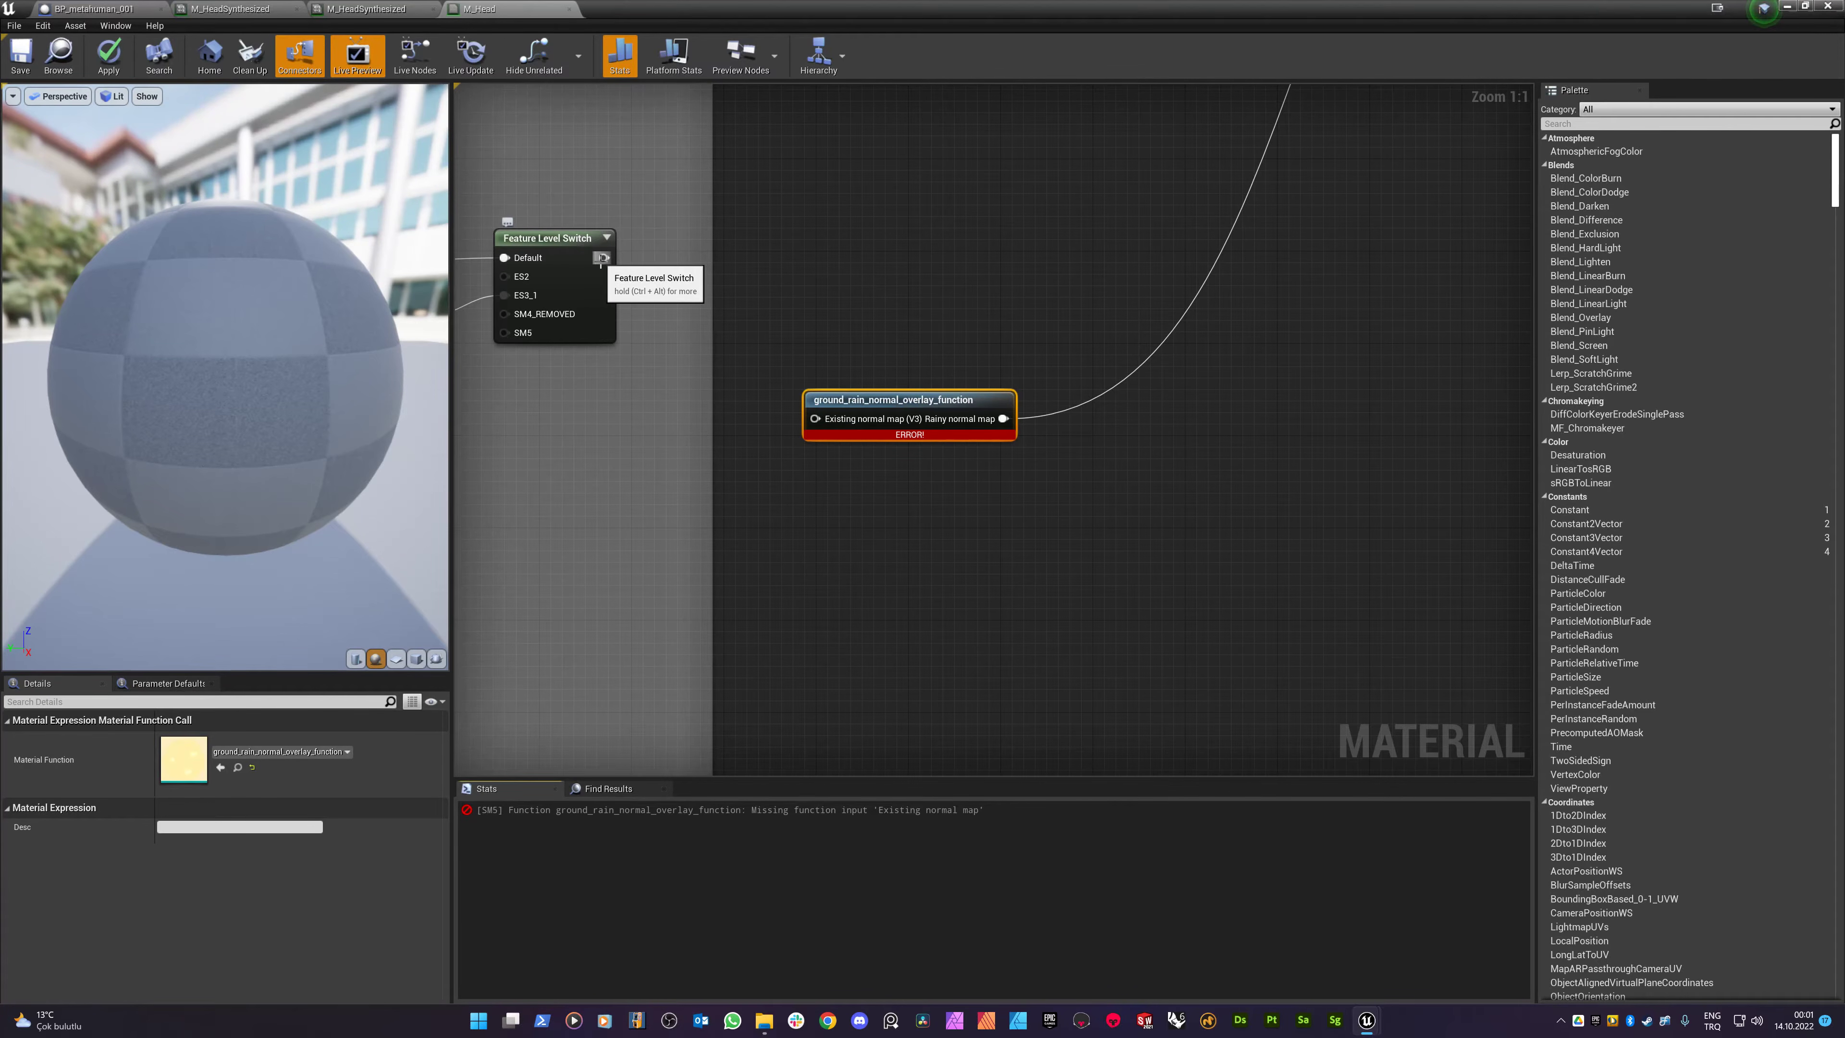
{"action": "left_click_drag", "start_coordinate": [602, 257], "coordinate": [816, 415]}
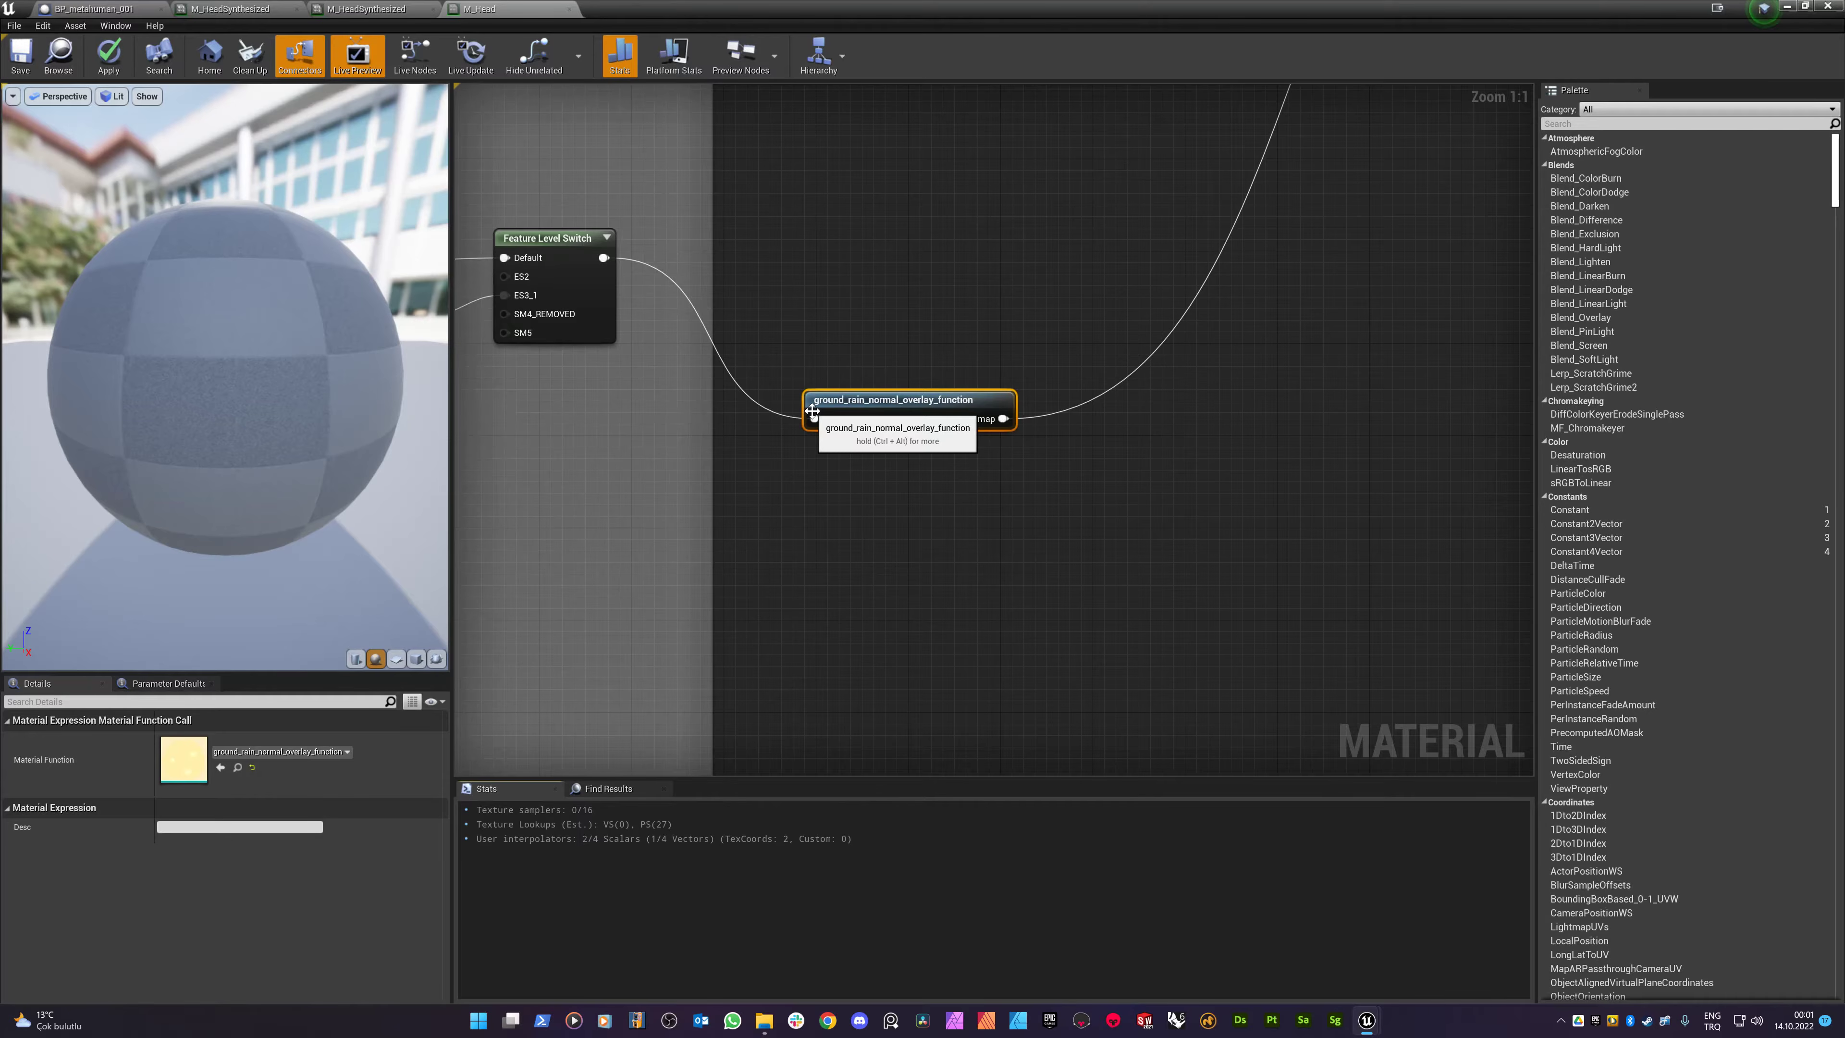
- Show the overlay function node's full documentation and pan the graph toward the M_Head output node
{"action": "key", "text": "ctrl+alt"}
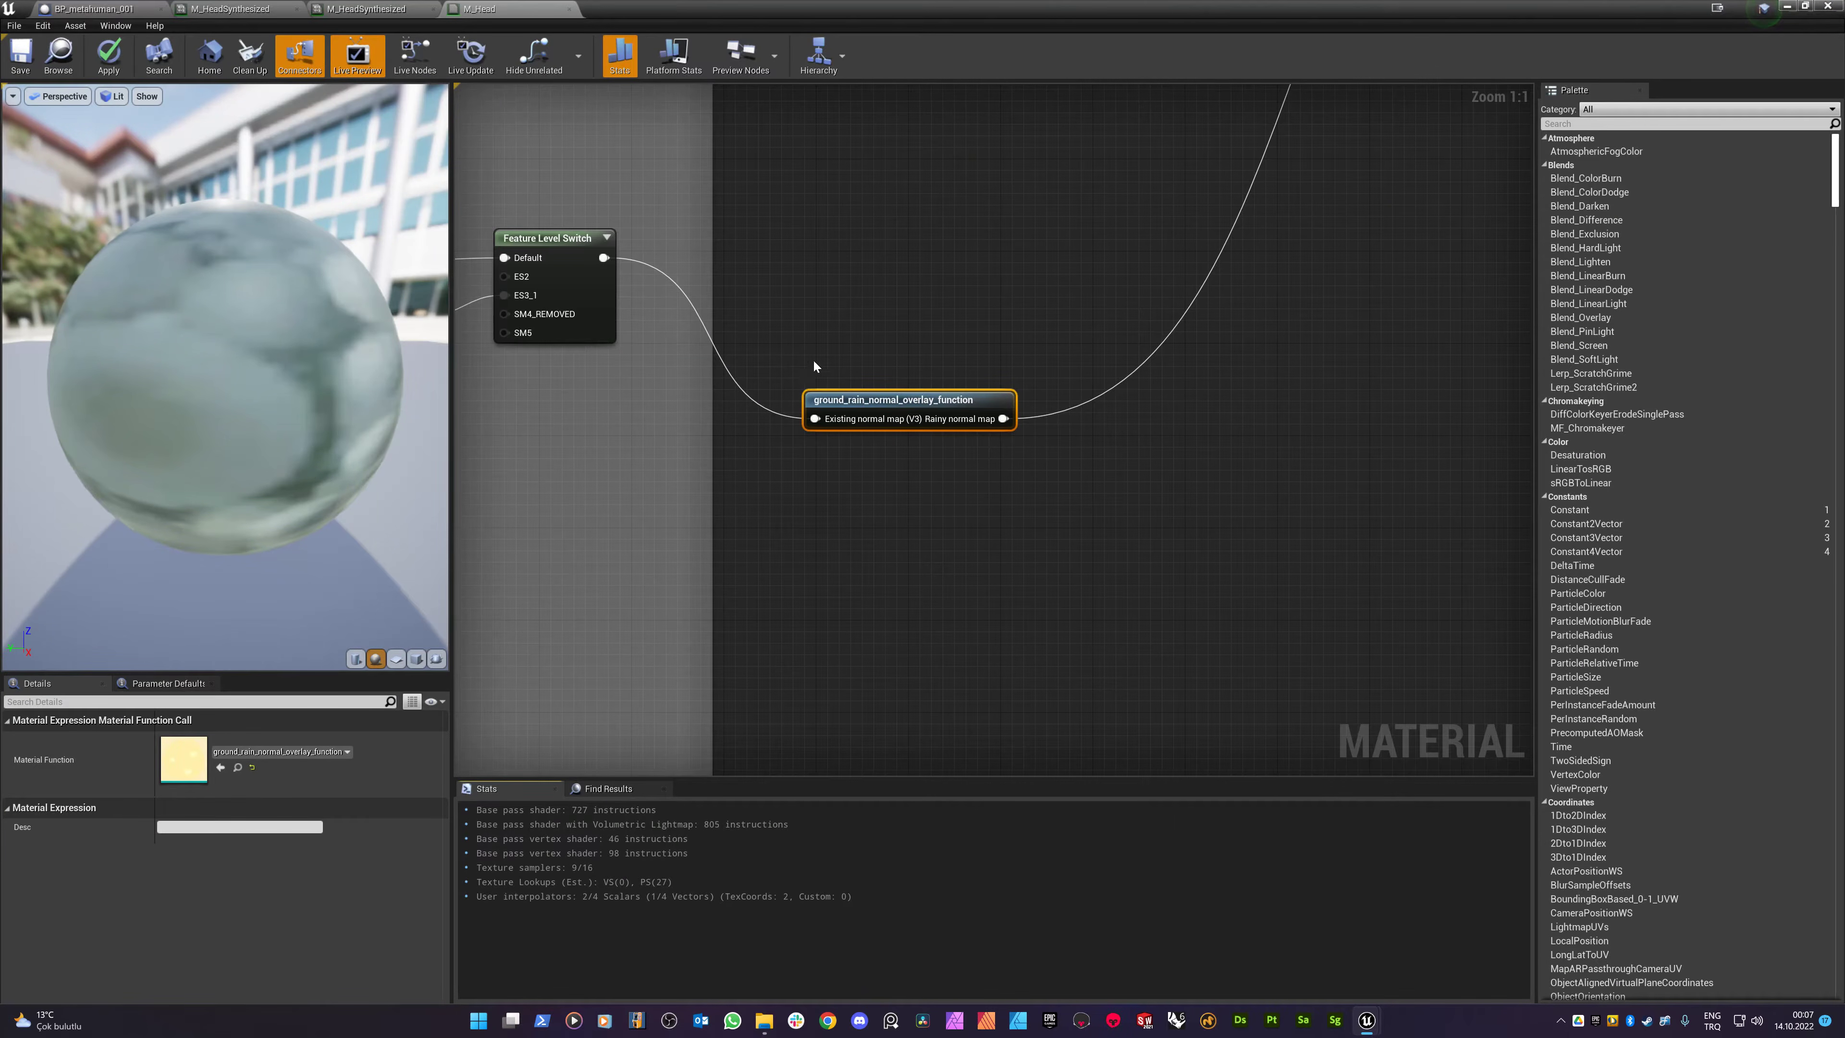
{"action": "scroll", "coordinate": [828, 309], "scroll_direction": "down", "scroll_amount": 3}
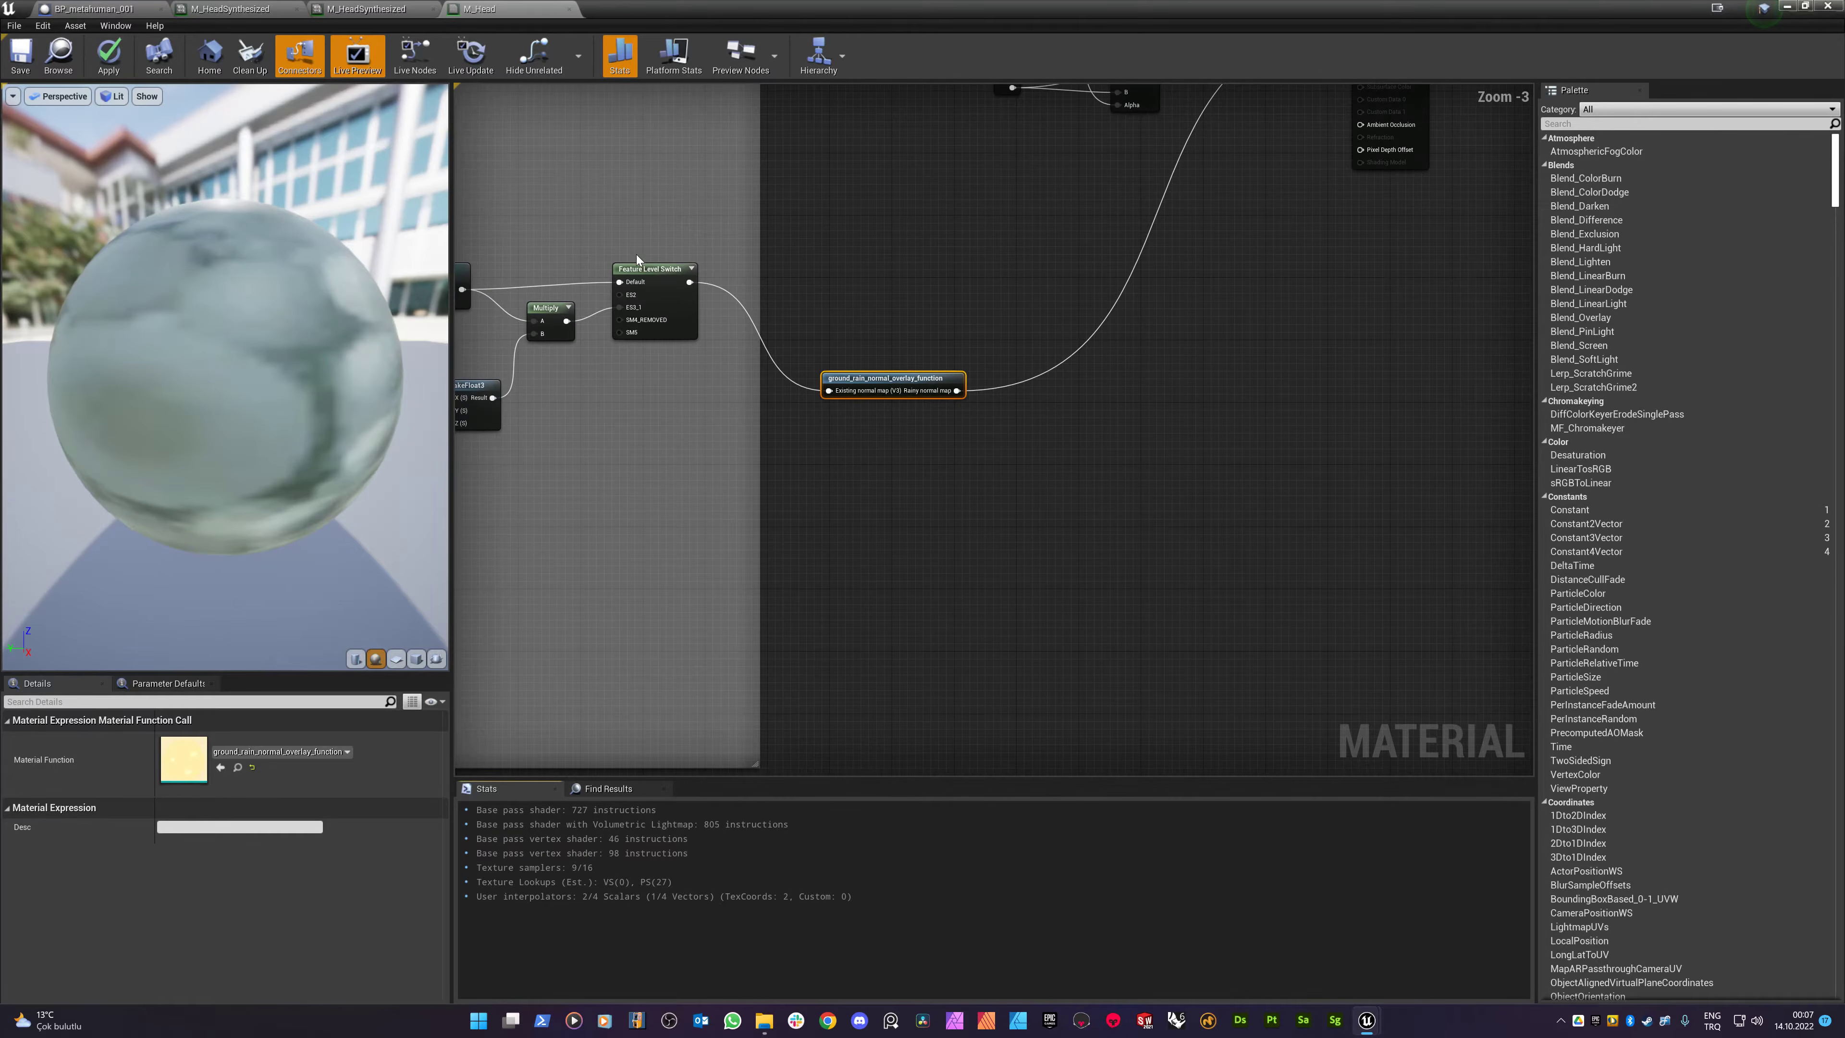
{"action": "scroll", "coordinate": [828, 350], "scroll_direction": "up", "scroll_amount": 3}
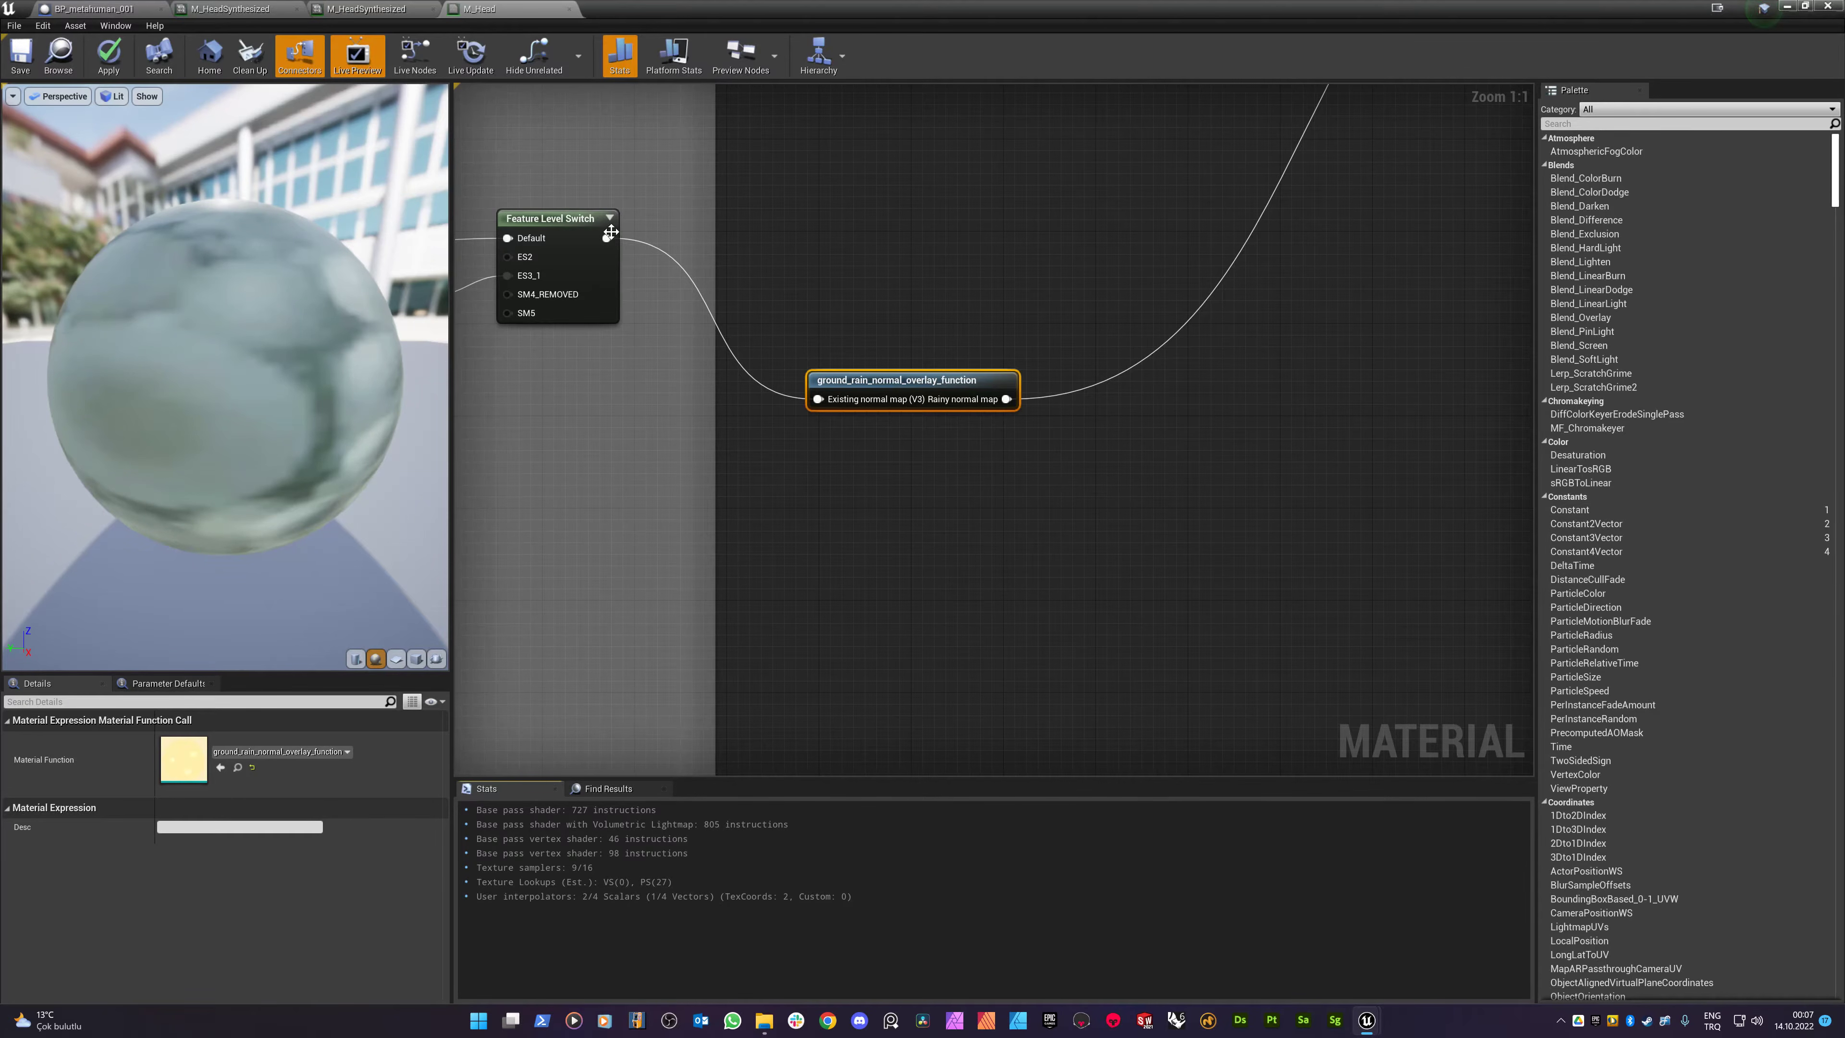
{"action": "scroll", "coordinate": [906, 357], "scroll_direction": "down", "scroll_amount": 7}
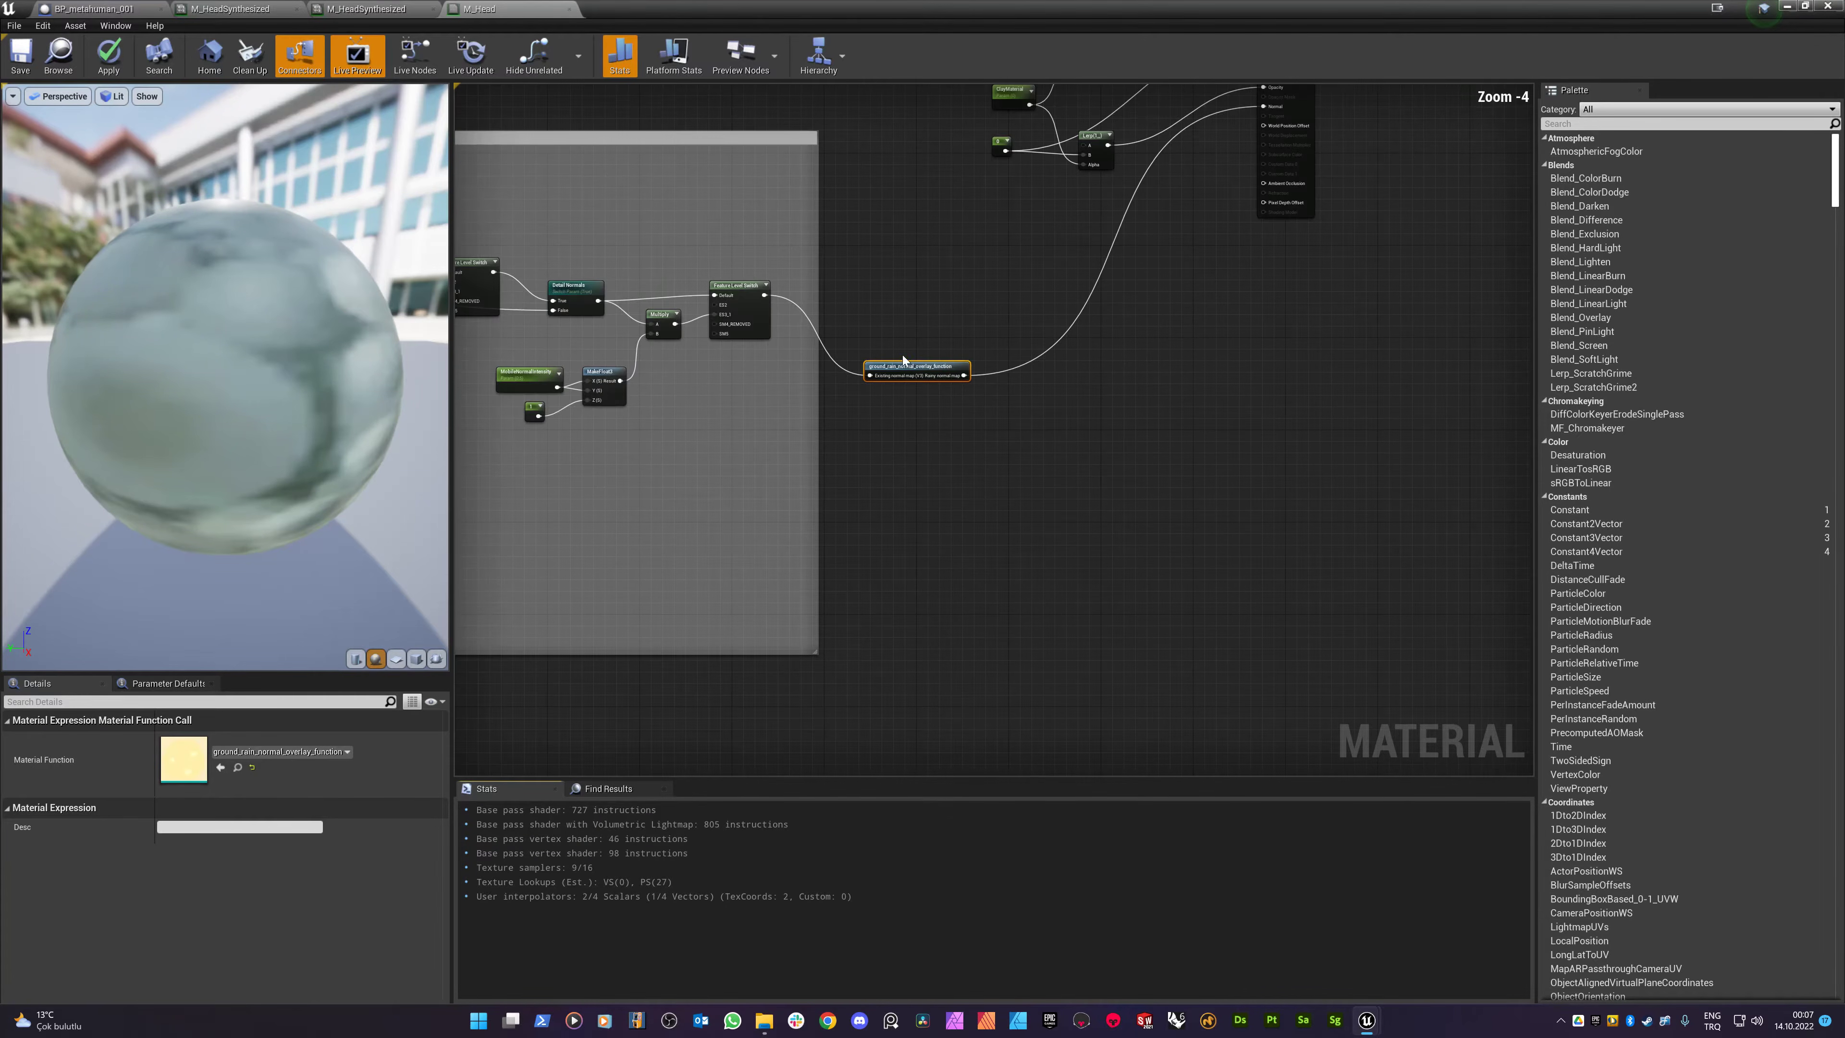
{"action": "right_click_drag", "start_coordinate": [932, 251], "coordinate": [921, 399]}
{"action": "scroll", "coordinate": [1006, 390], "scroll_direction": "up", "scroll_amount": 4}
{"action": "scroll", "coordinate": [1006, 393], "scroll_direction": "up", "scroll_amount": 1}
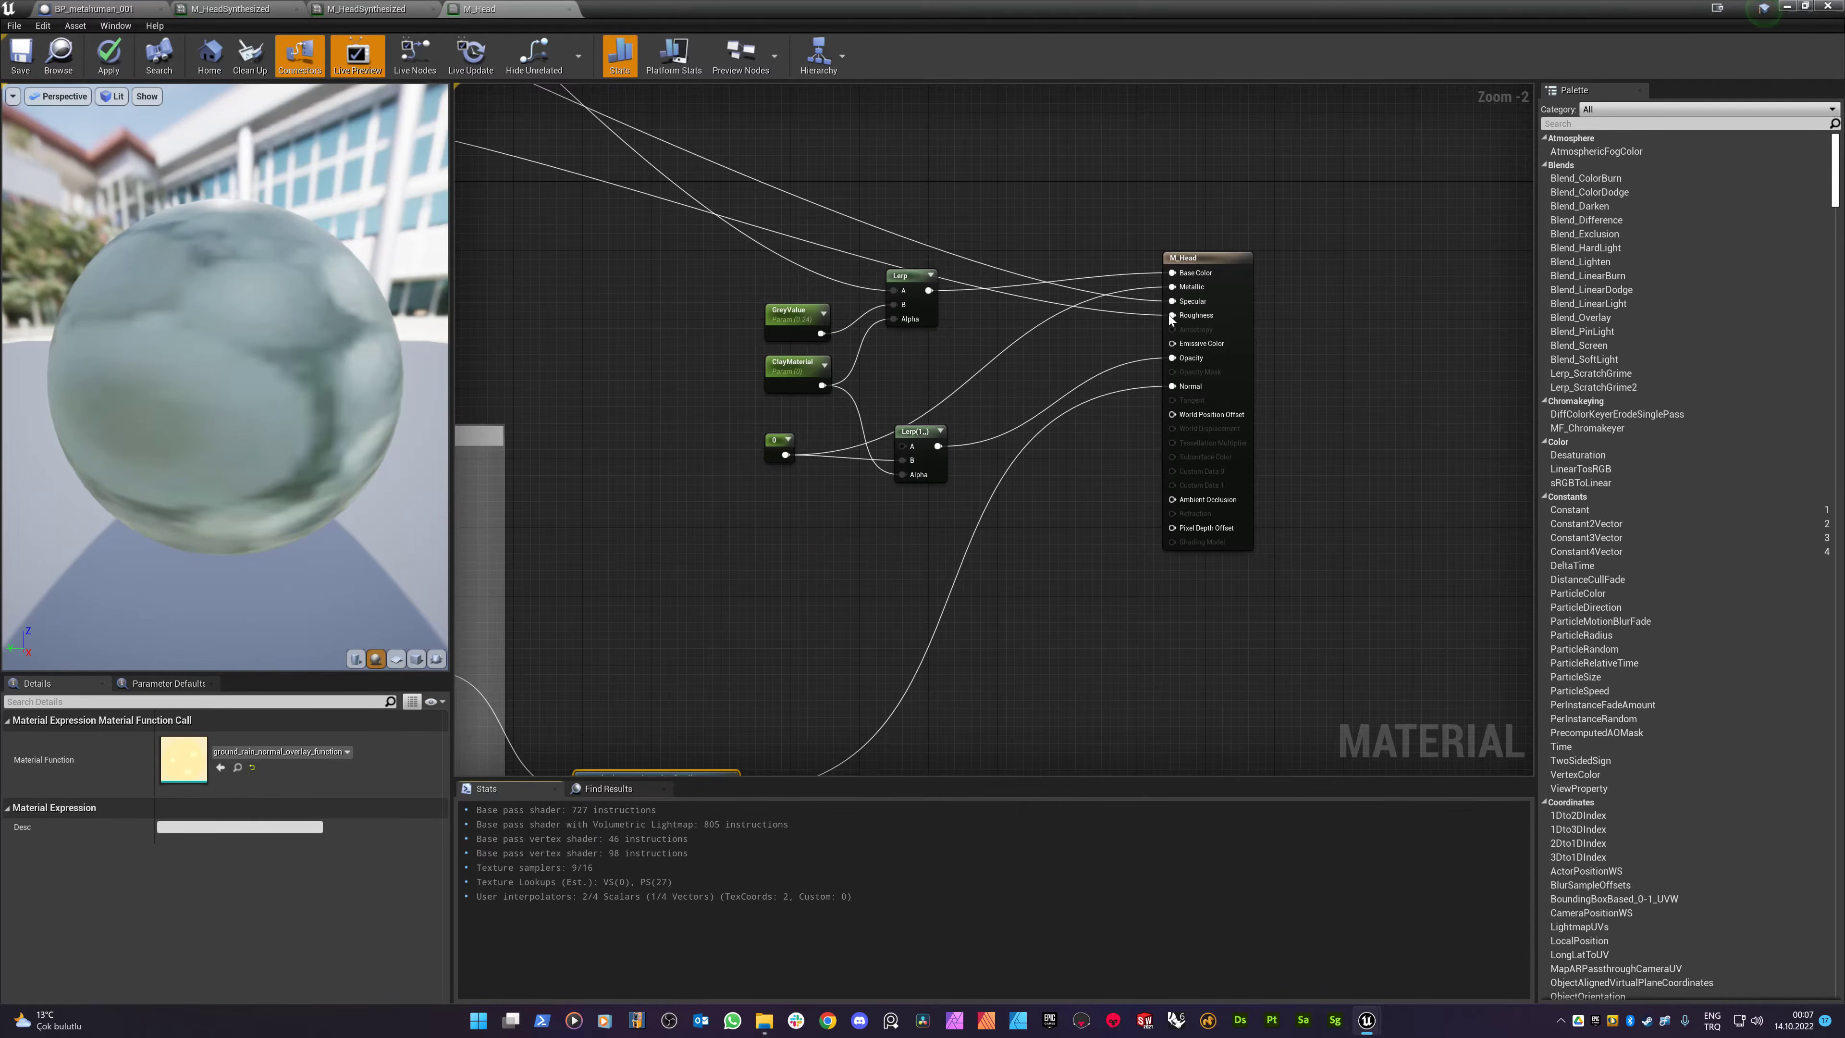
{"action": "scroll", "coordinate": [1170, 318], "scroll_direction": "up", "scroll_amount": 2}
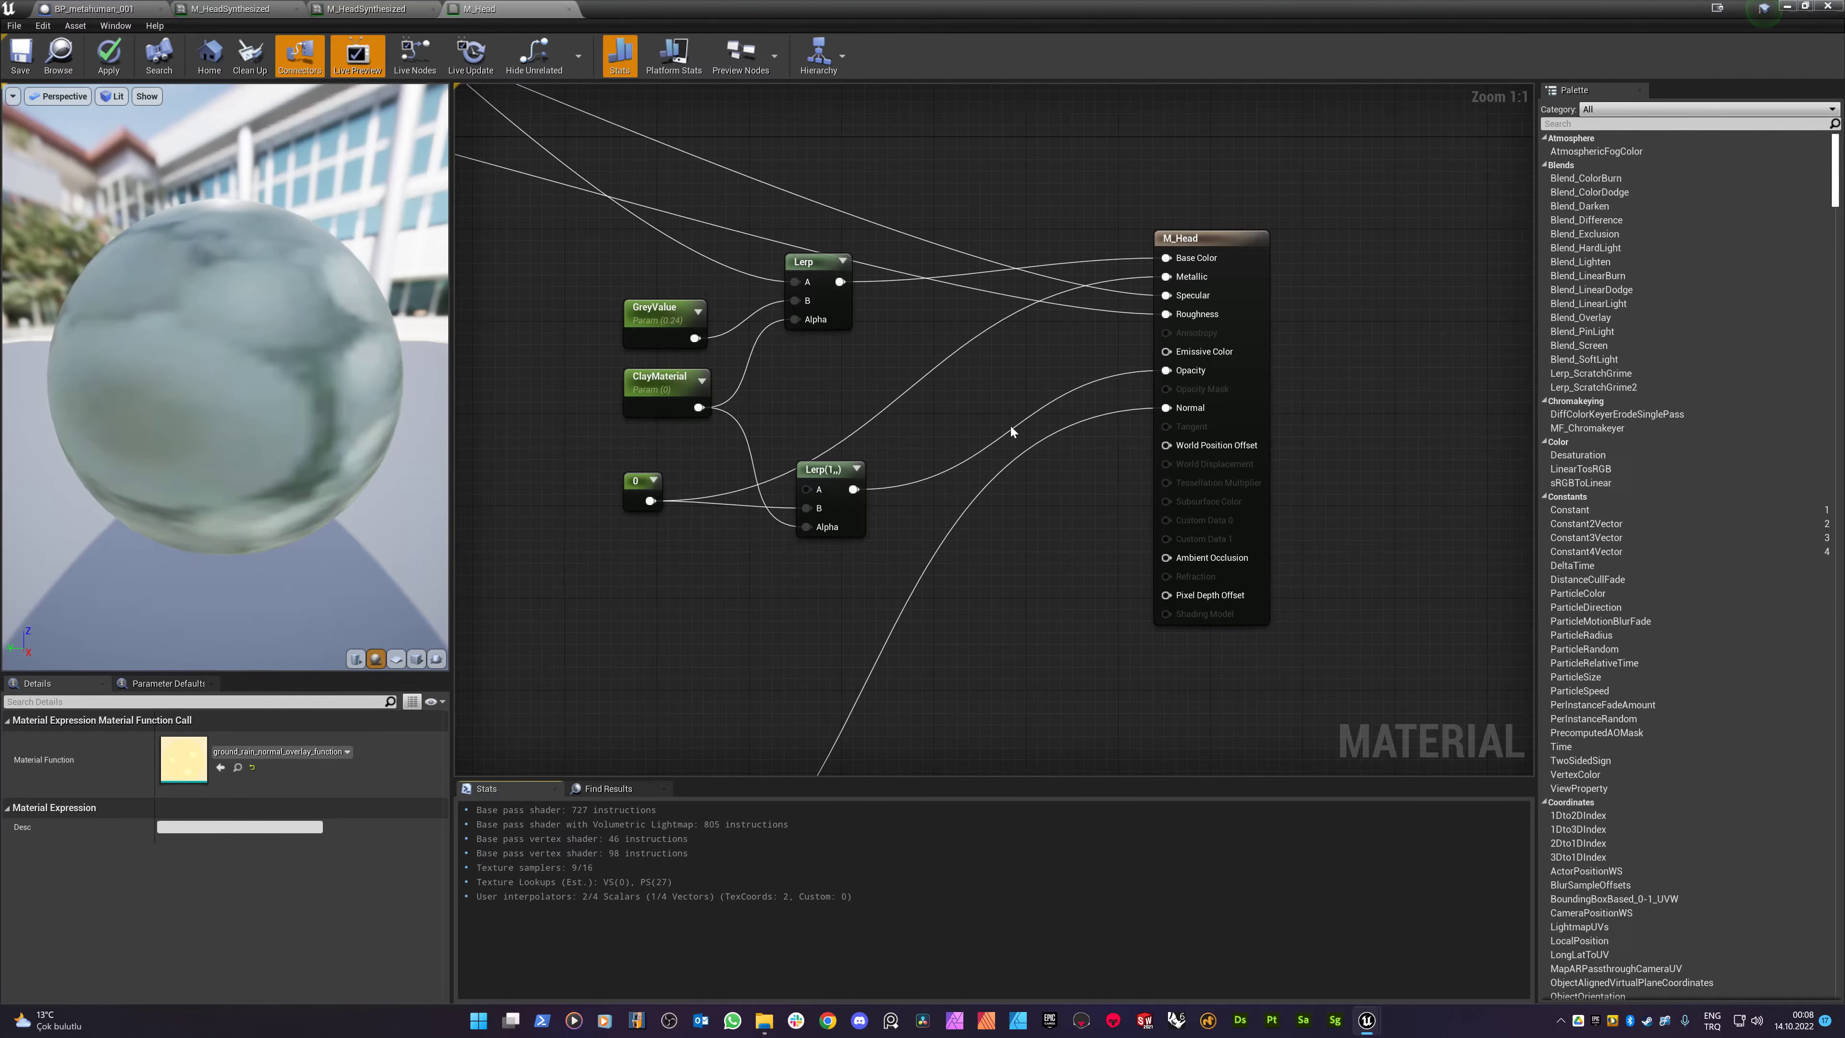
{"action": "scroll", "coordinate": [1002, 380], "scroll_direction": "down", "scroll_amount": 3}
{"action": "scroll", "coordinate": [1099, 318], "scroll_direction": "up", "scroll_amount": 3}
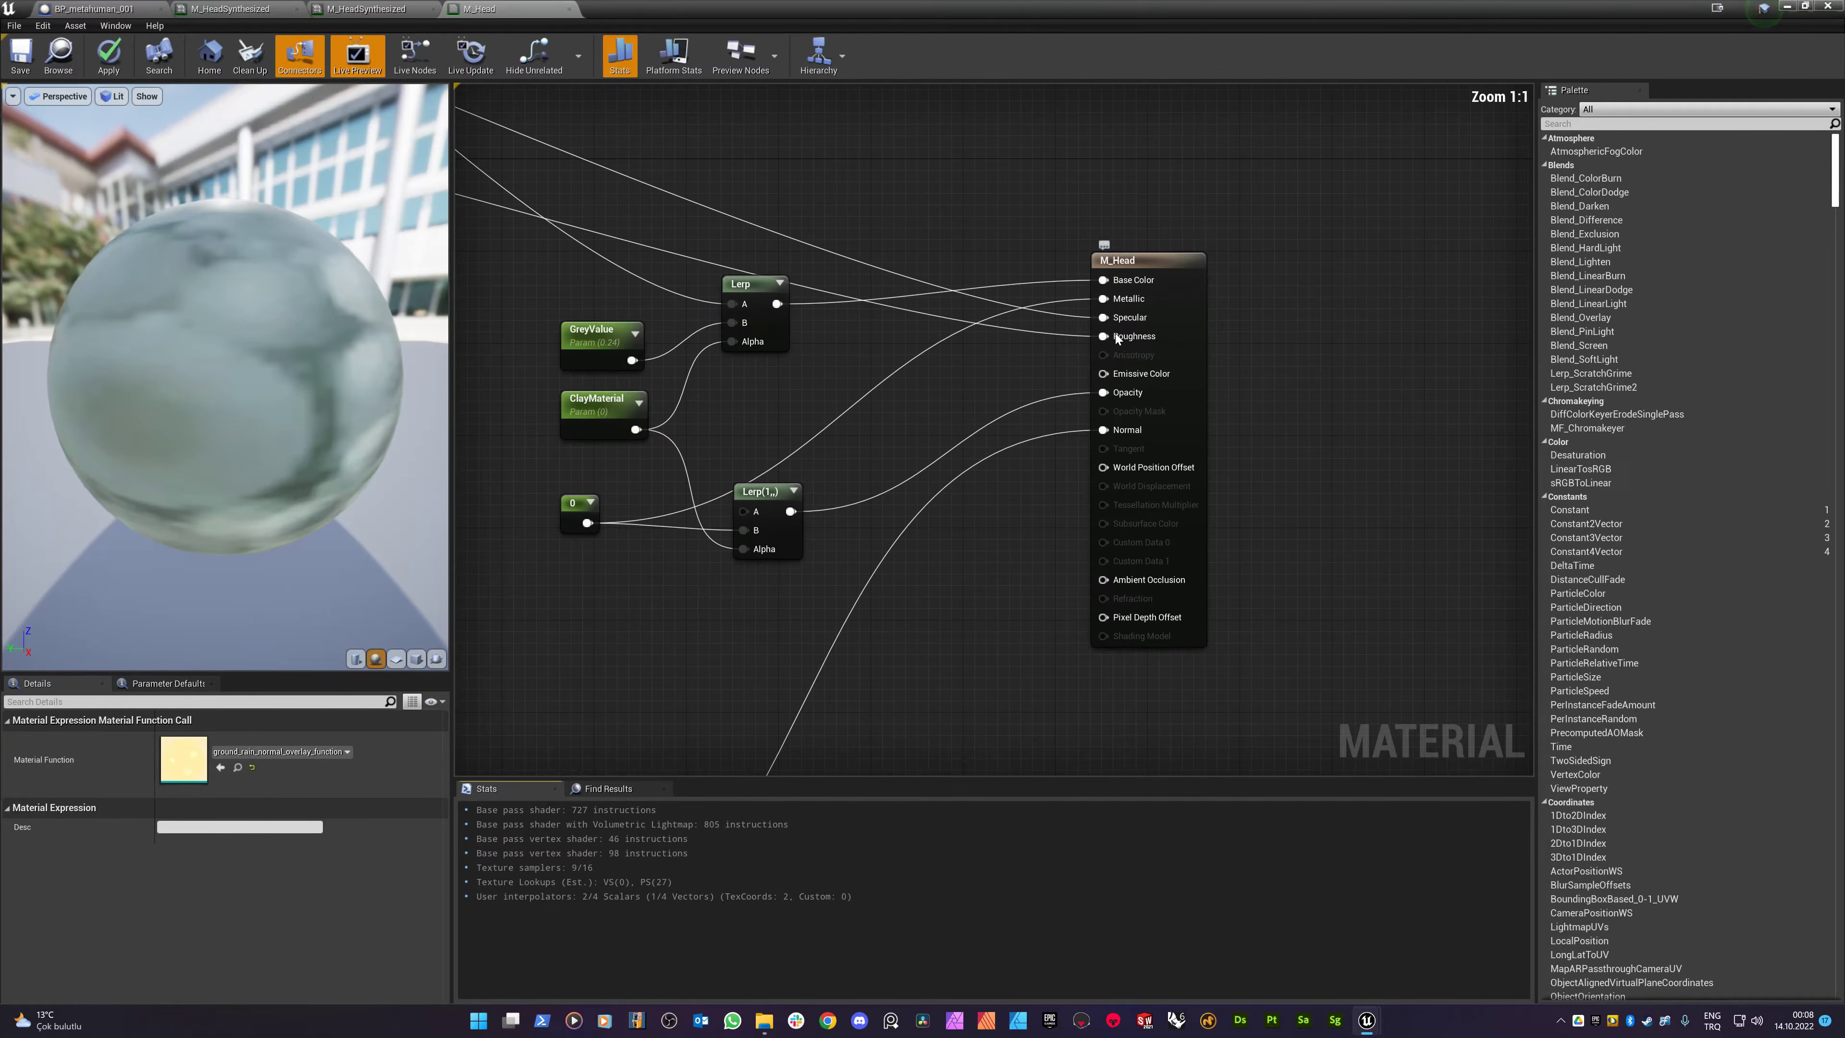
- Close M_Head applying its changes to the original material, and close both M_HeadSynthesized editors
{"action": "left_click", "coordinate": [568, 8]}
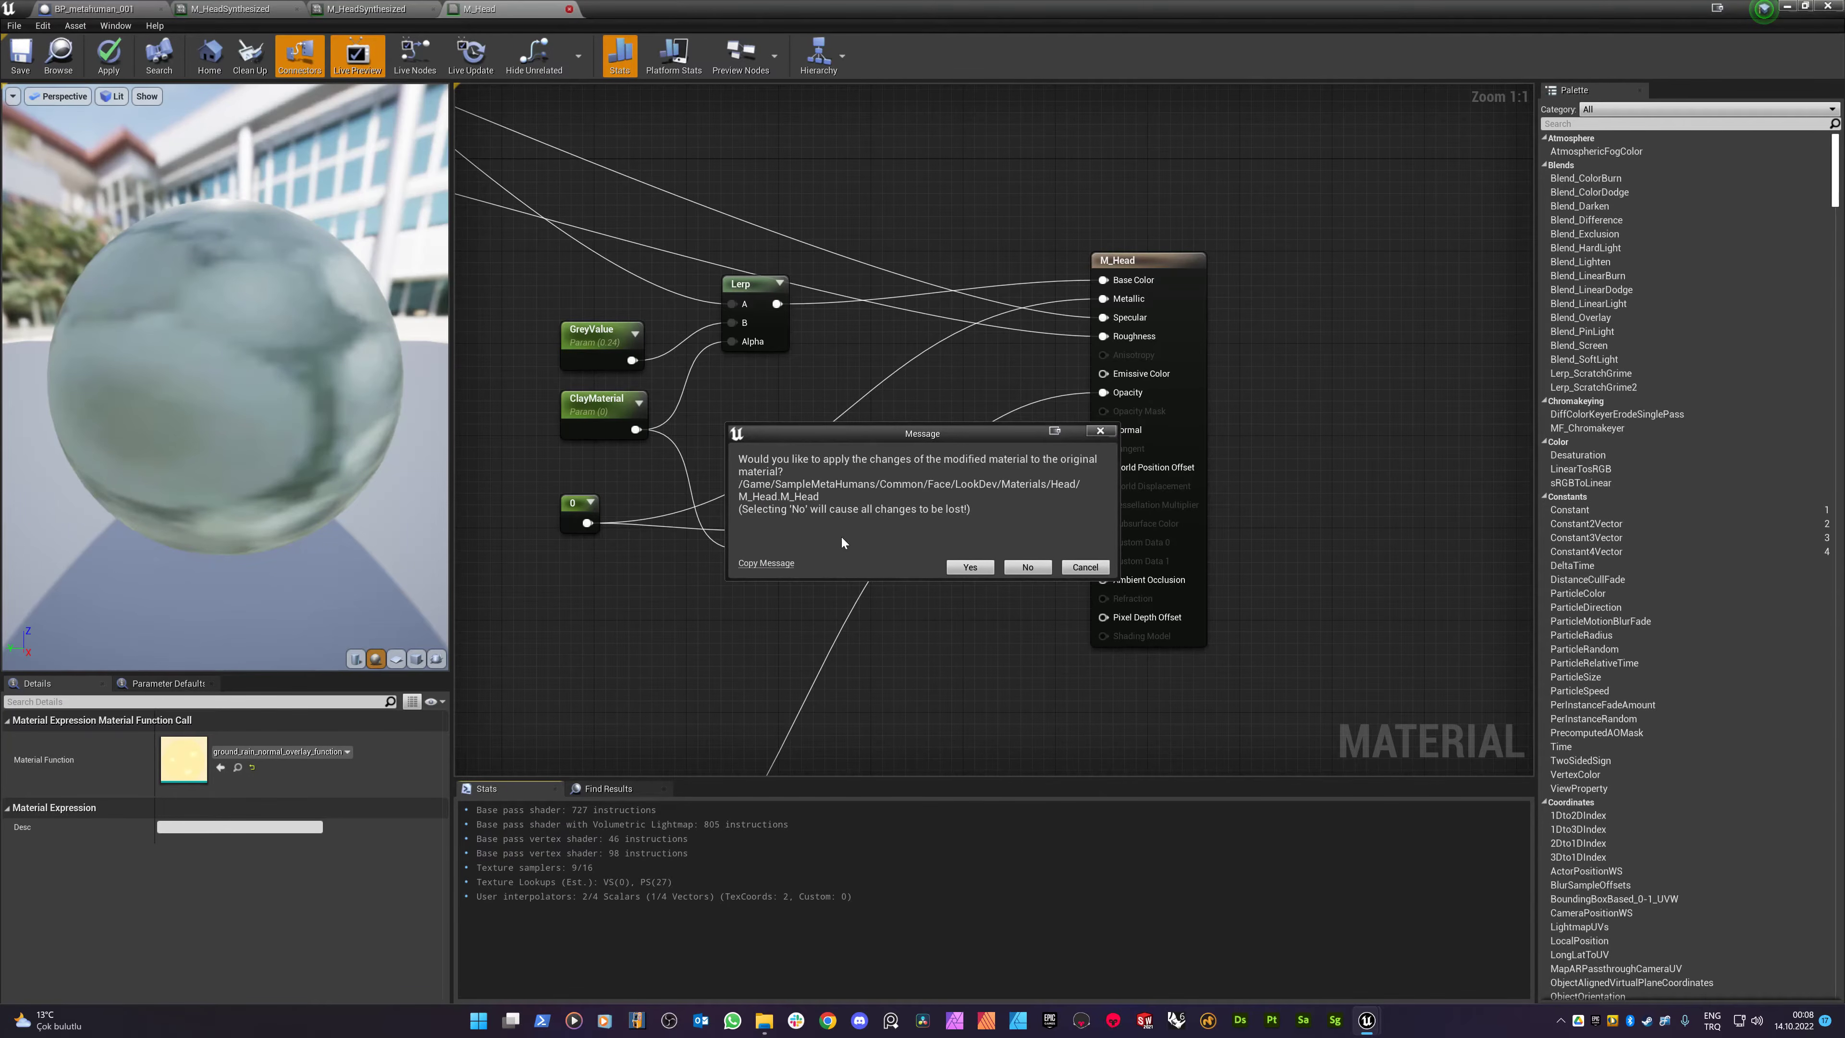
{"action": "left_click", "coordinate": [981, 571]}
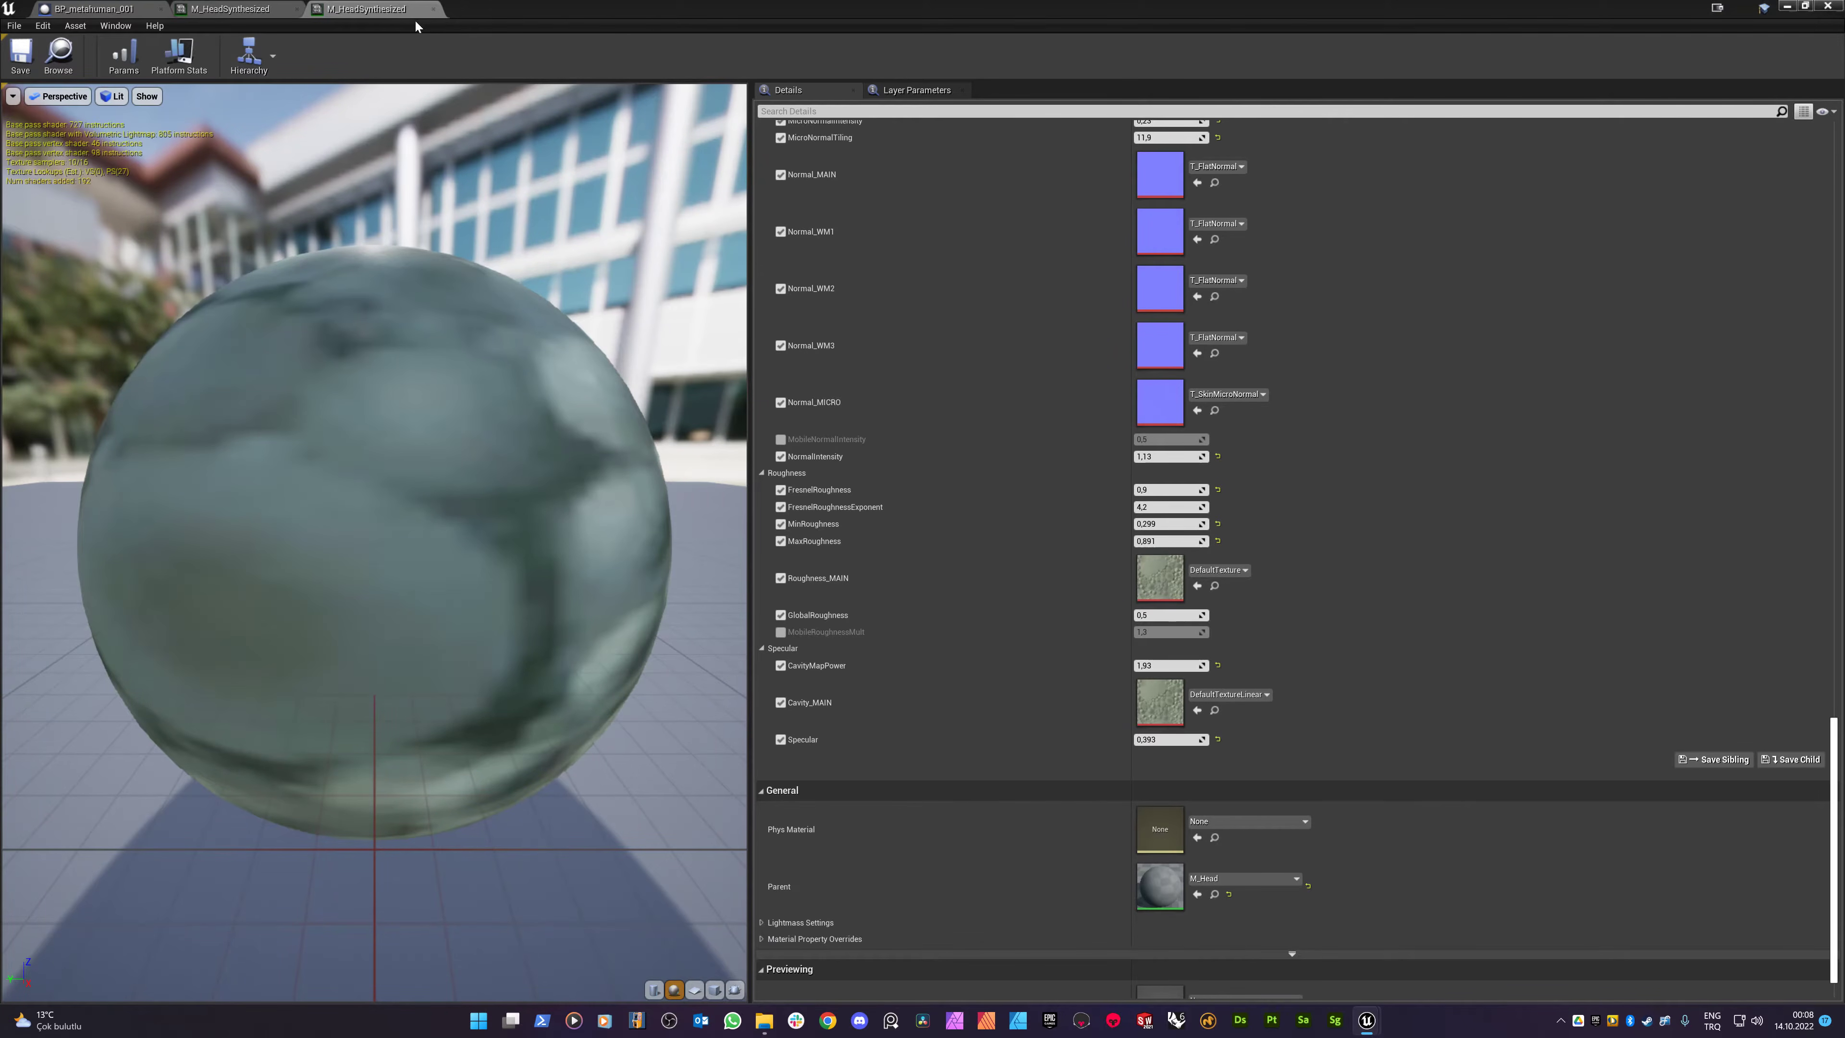
{"action": "left_click", "coordinate": [433, 8]}
{"action": "left_click", "coordinate": [297, 8]}
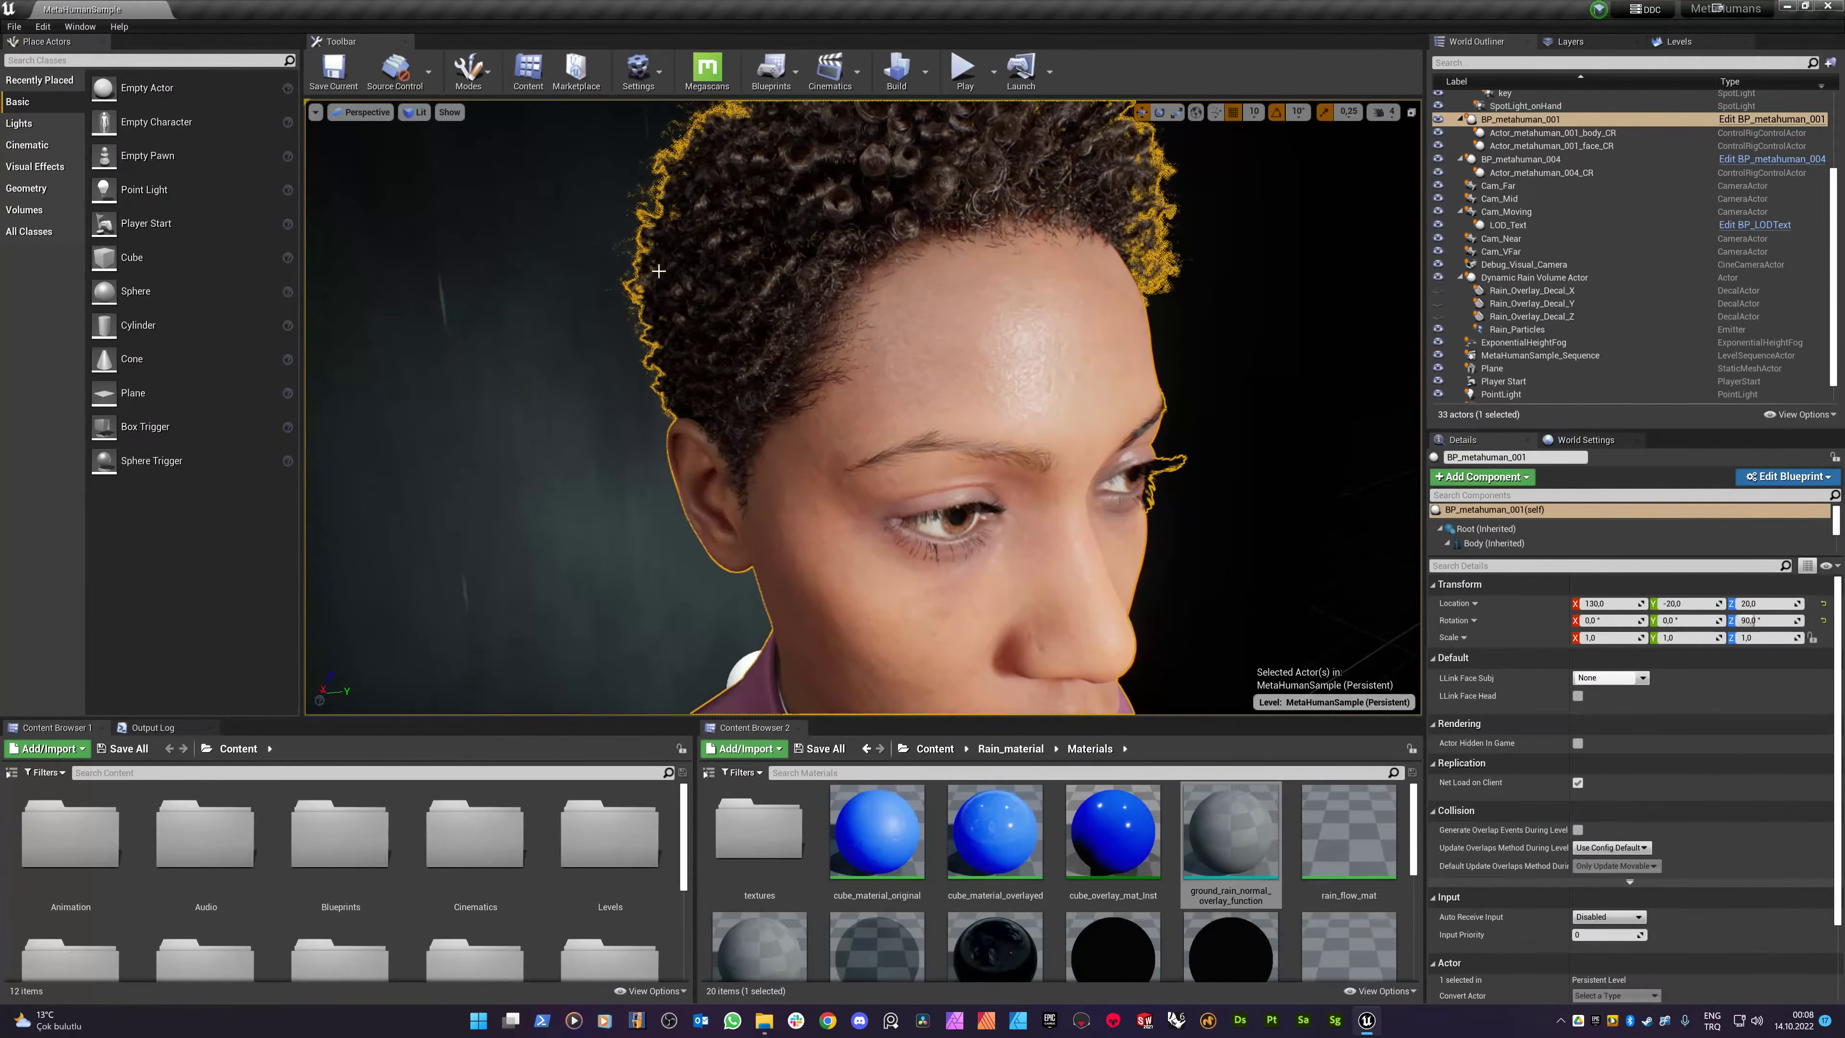
- Fly and orbit the viewport camera around the MetaHuman's head to inspect the face
{"action": "mouse_move", "coordinate": [863, 406]}
{"action": "right_mouse_down"}
{"action": "mouse_move", "coordinate": [792, 338]}
{"action": "mouse_move", "coordinate": [868, 418]}
{"action": "mouse_move", "coordinate": [883, 553]}
{"action": "mouse_move", "coordinate": [857, 363]}
{"action": "mouse_move", "coordinate": [862, 415]}
{"action": "right_mouse_up"}
{"action": "key", "text": "s"}
{"action": "key", "text": "w"}
{"action": "key", "text": "s"}
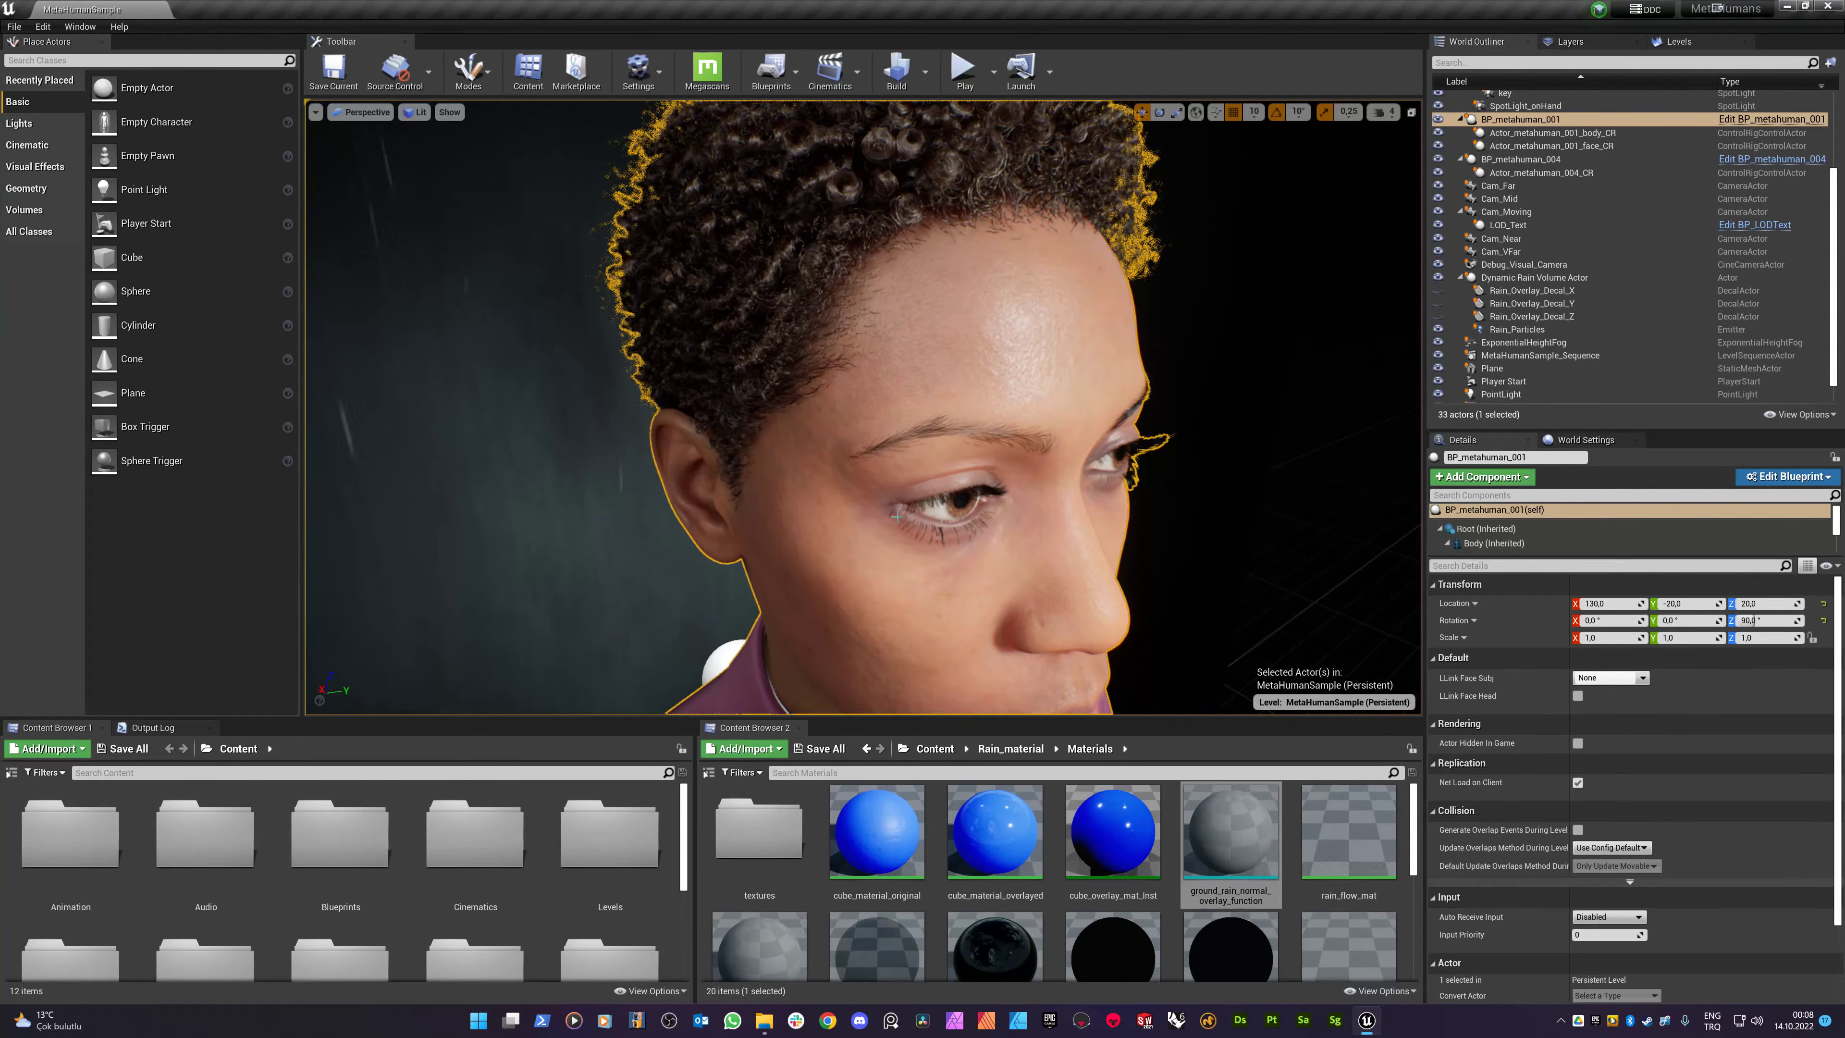
{"action": "left_click_drag", "start_coordinate": [902, 539], "coordinate": [916, 501], "text": "alt"}
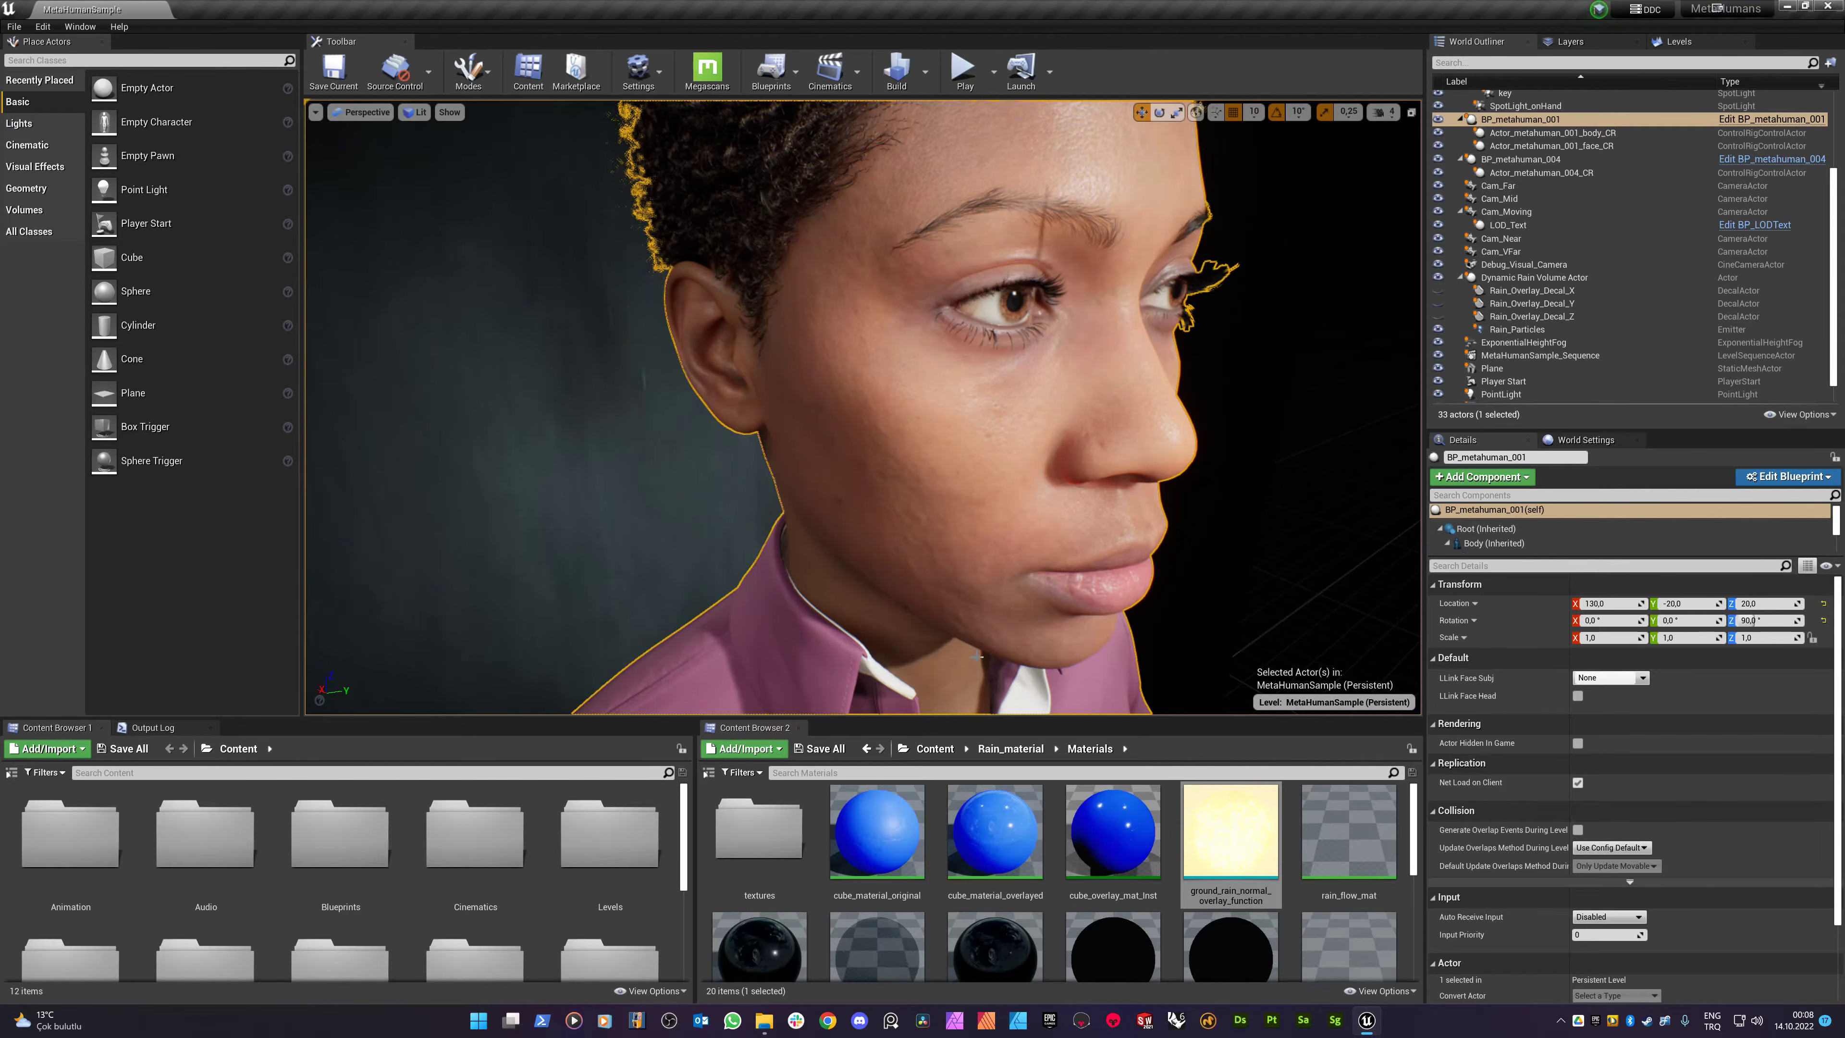
- Open the BP_metahuman_001 blueprint, select the Face component in its viewport, then close it
{"action": "left_click", "coordinate": [947, 749]}
{"action": "scroll", "coordinate": [949, 829], "scroll_direction": "down", "scroll_amount": 1}
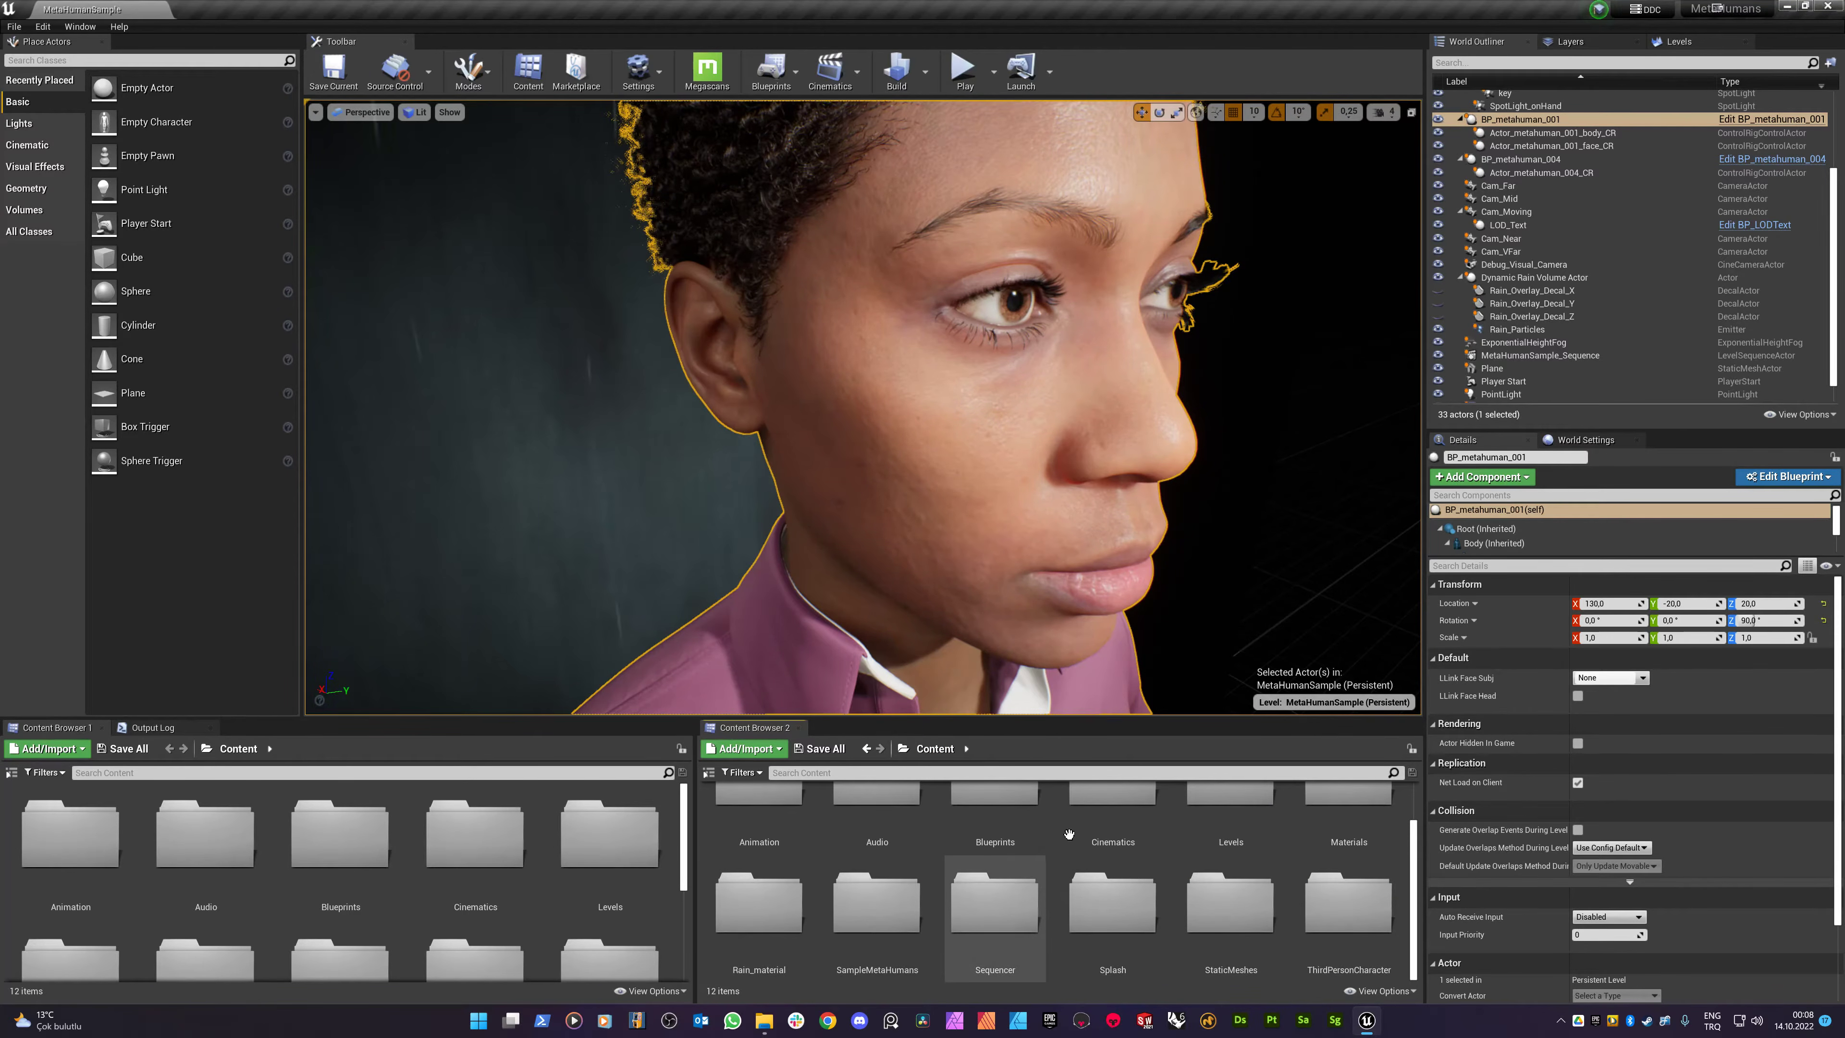
{"action": "left_click", "coordinate": [1747, 479]}
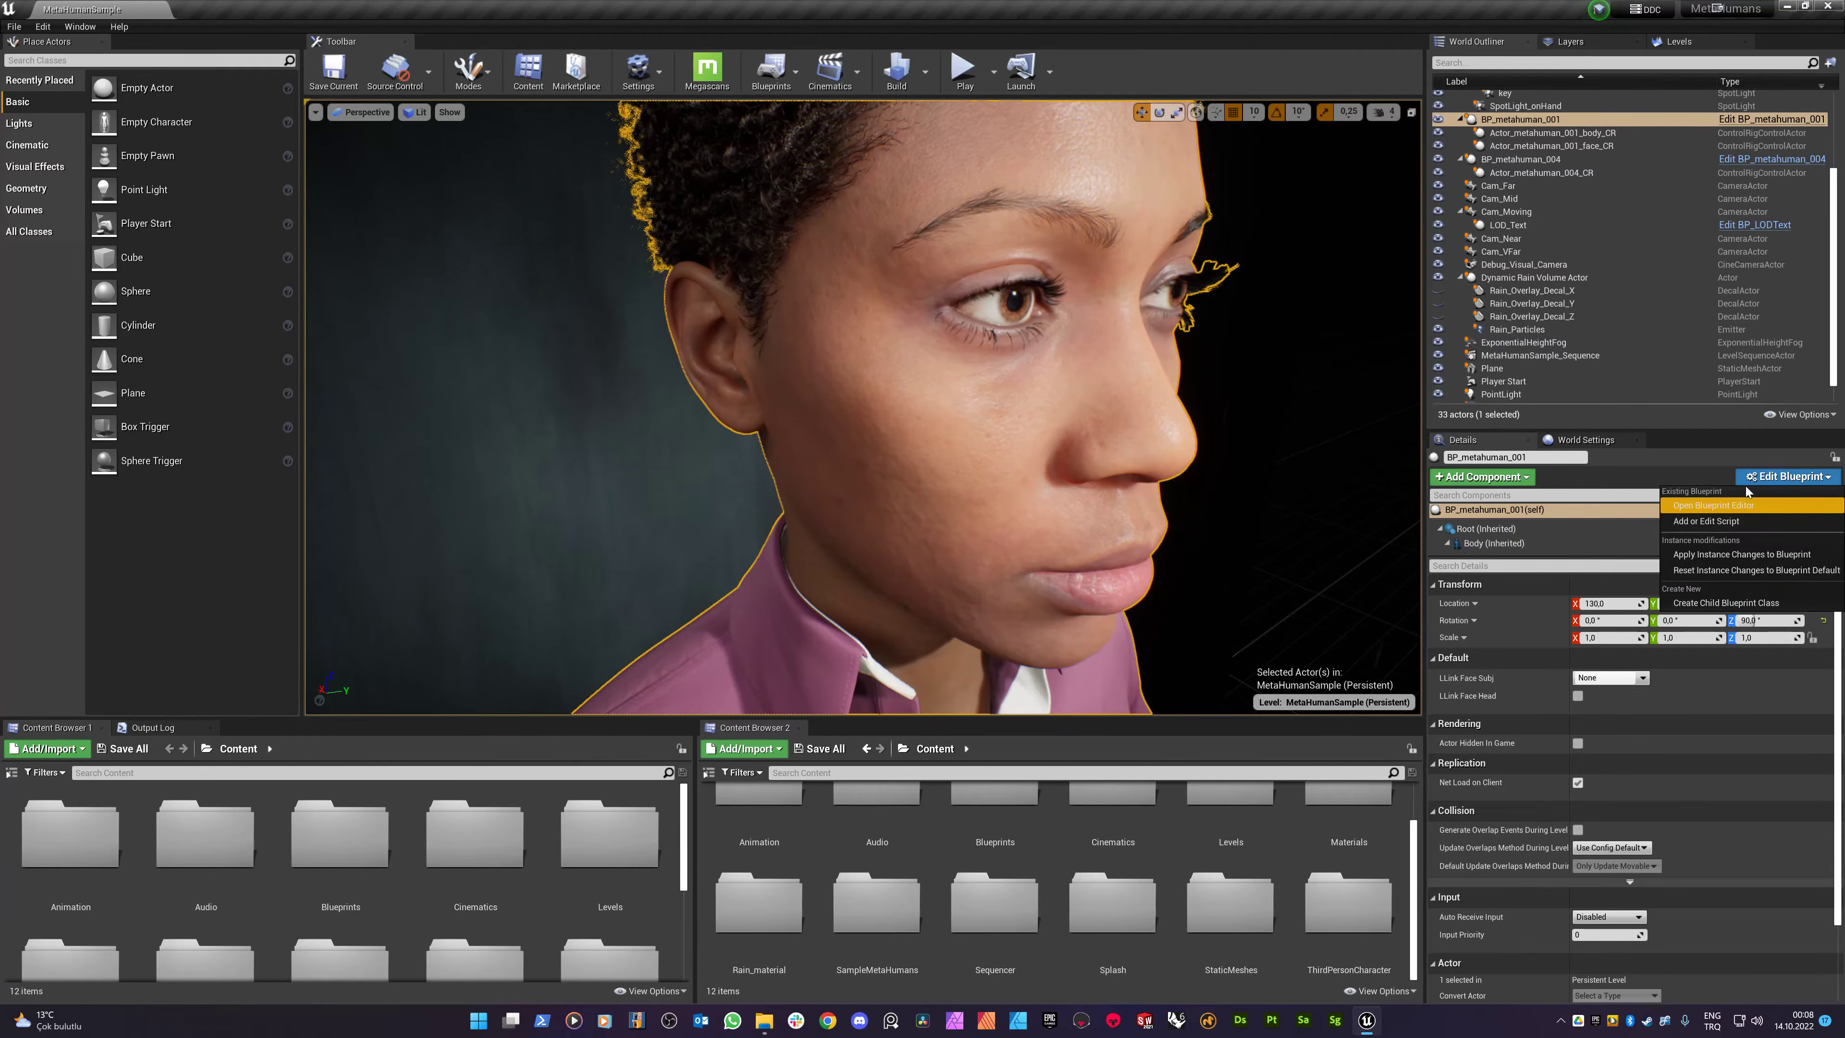
{"action": "left_click", "coordinate": [1714, 505]}
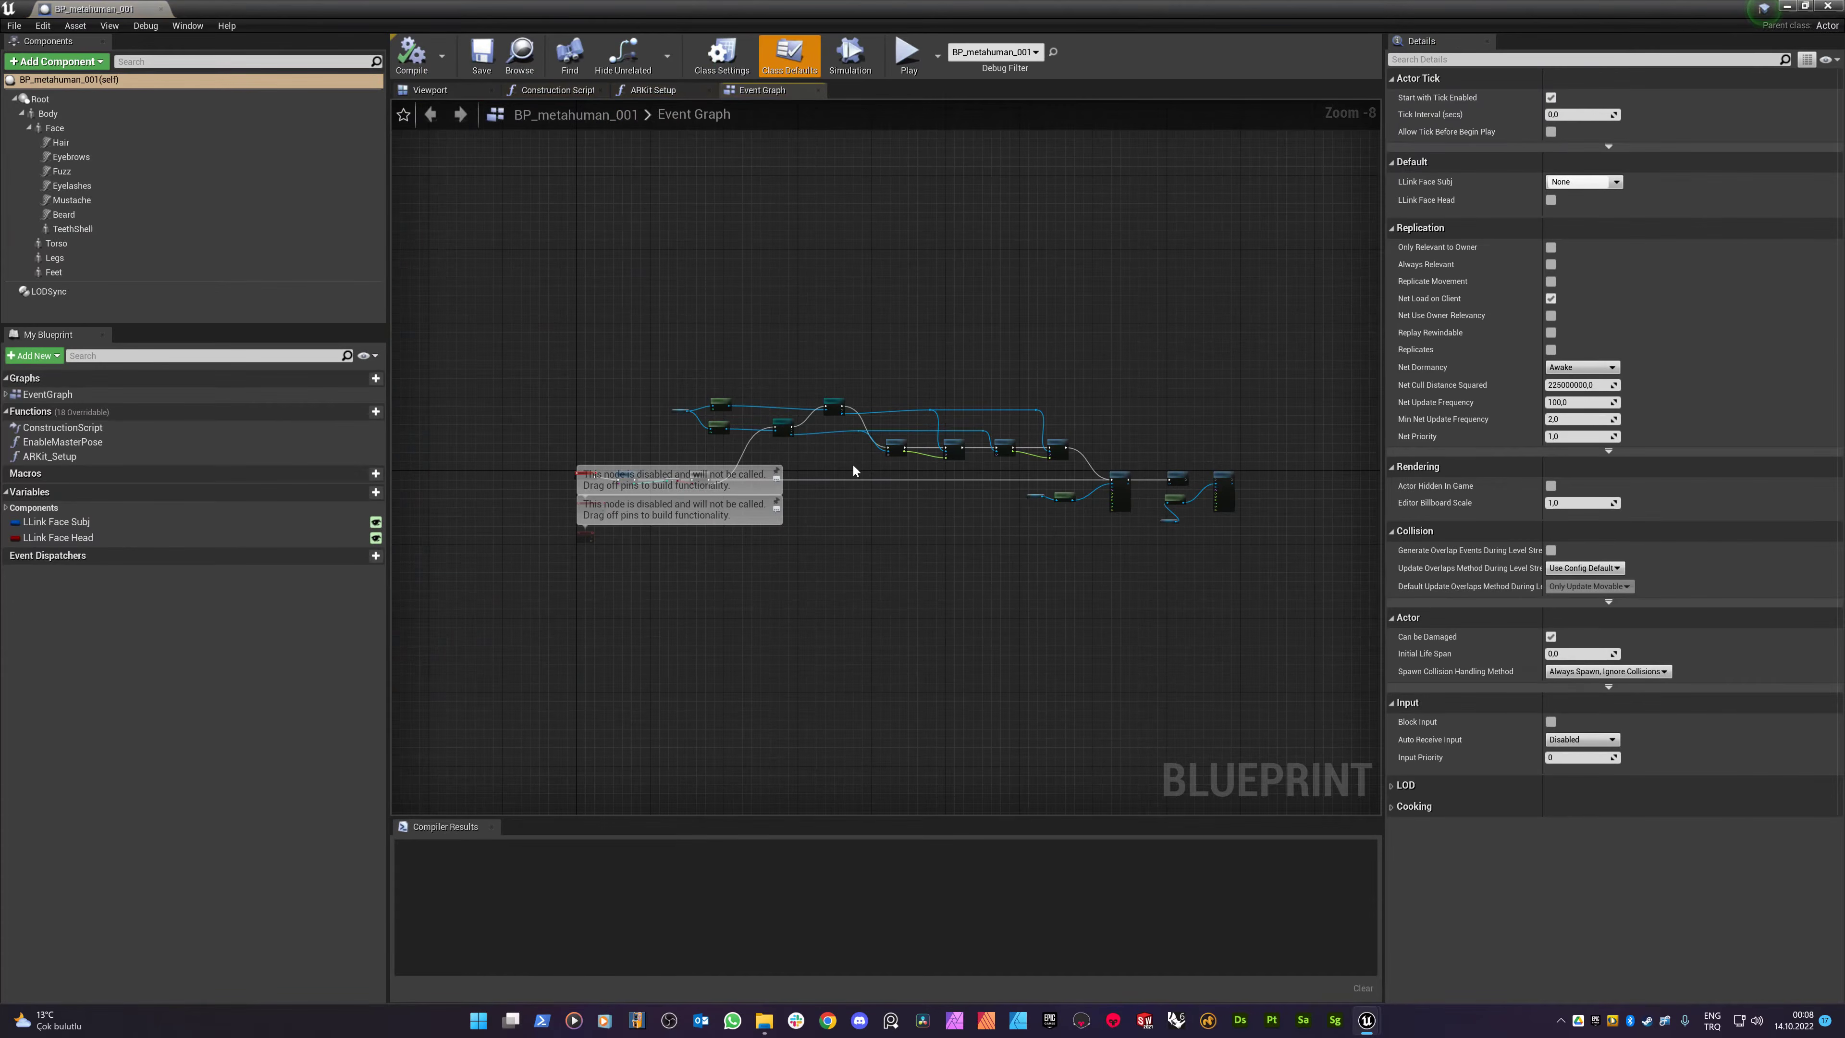
{"action": "left_click", "coordinate": [429, 91]}
{"action": "left_click", "coordinate": [881, 367]}
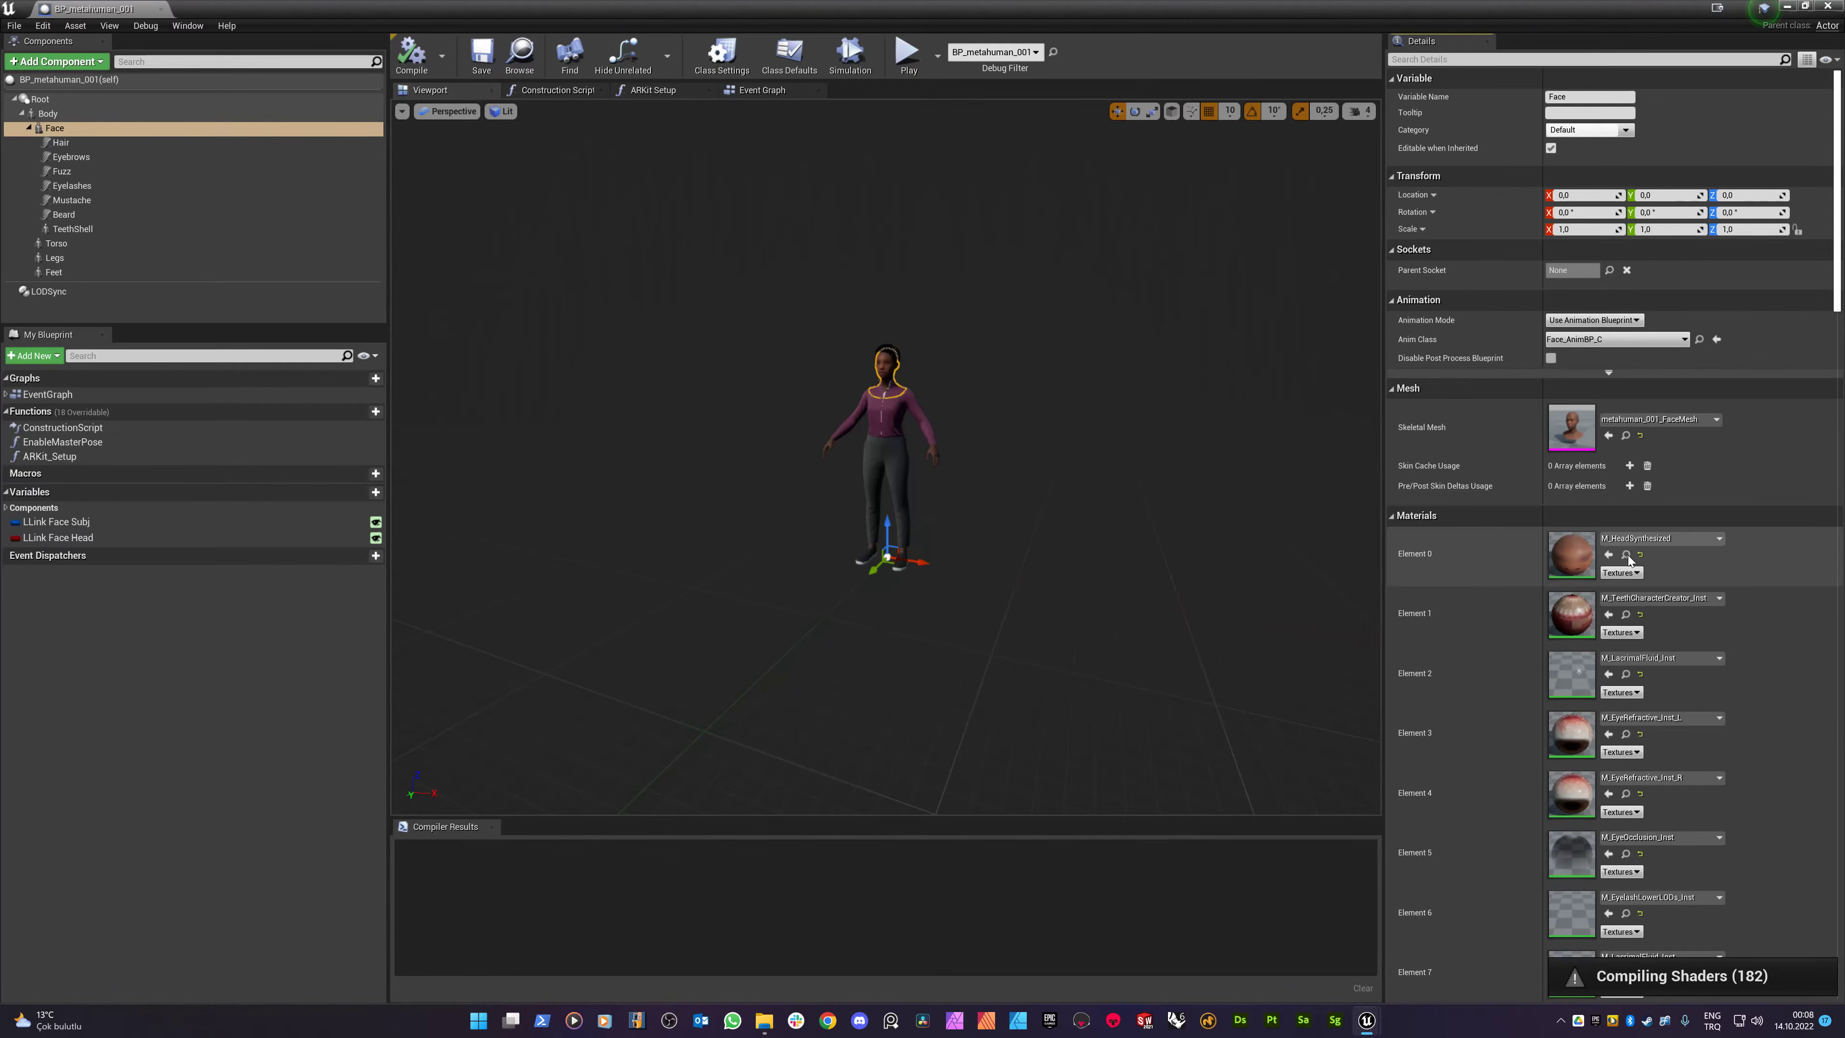
{"action": "left_click", "coordinate": [1830, 6]}
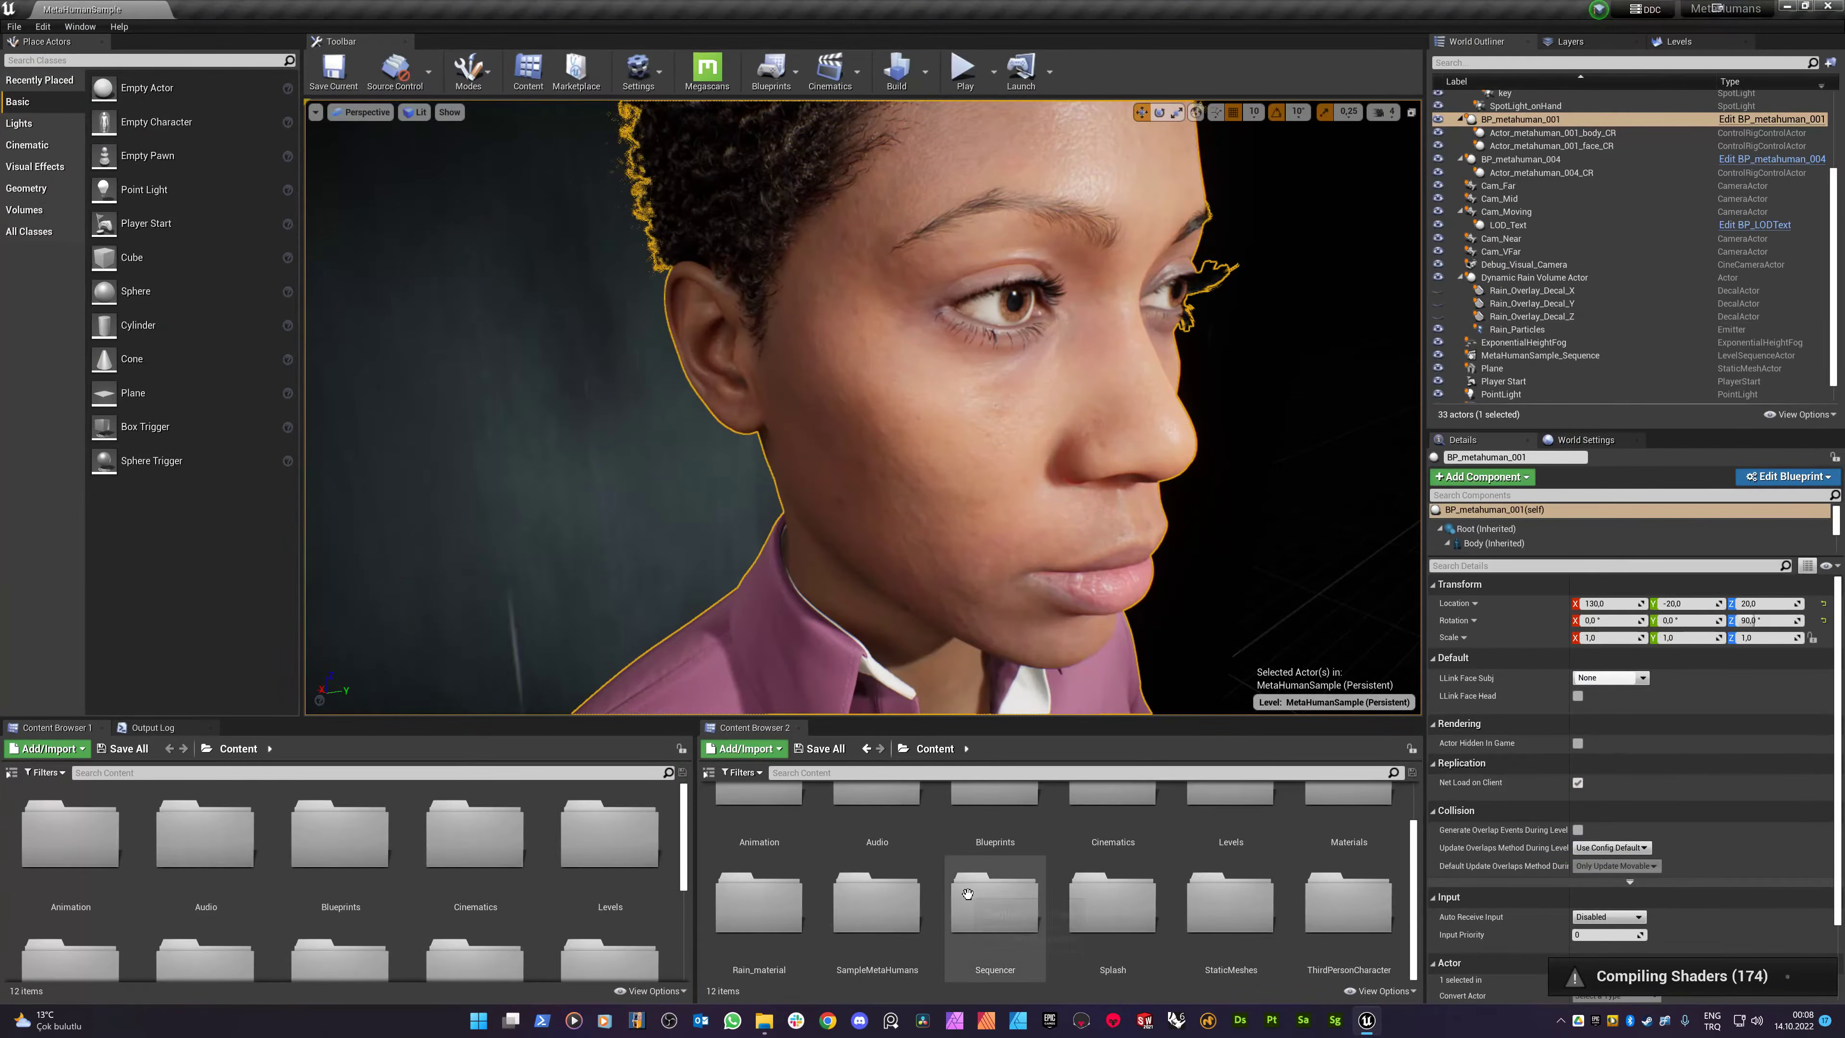
- Reopen BP_metahuman_001, select the Face component in its viewport, and shrink the window over the level
{"action": "scroll", "coordinate": [631, 922], "scroll_direction": "down", "scroll_amount": 3}
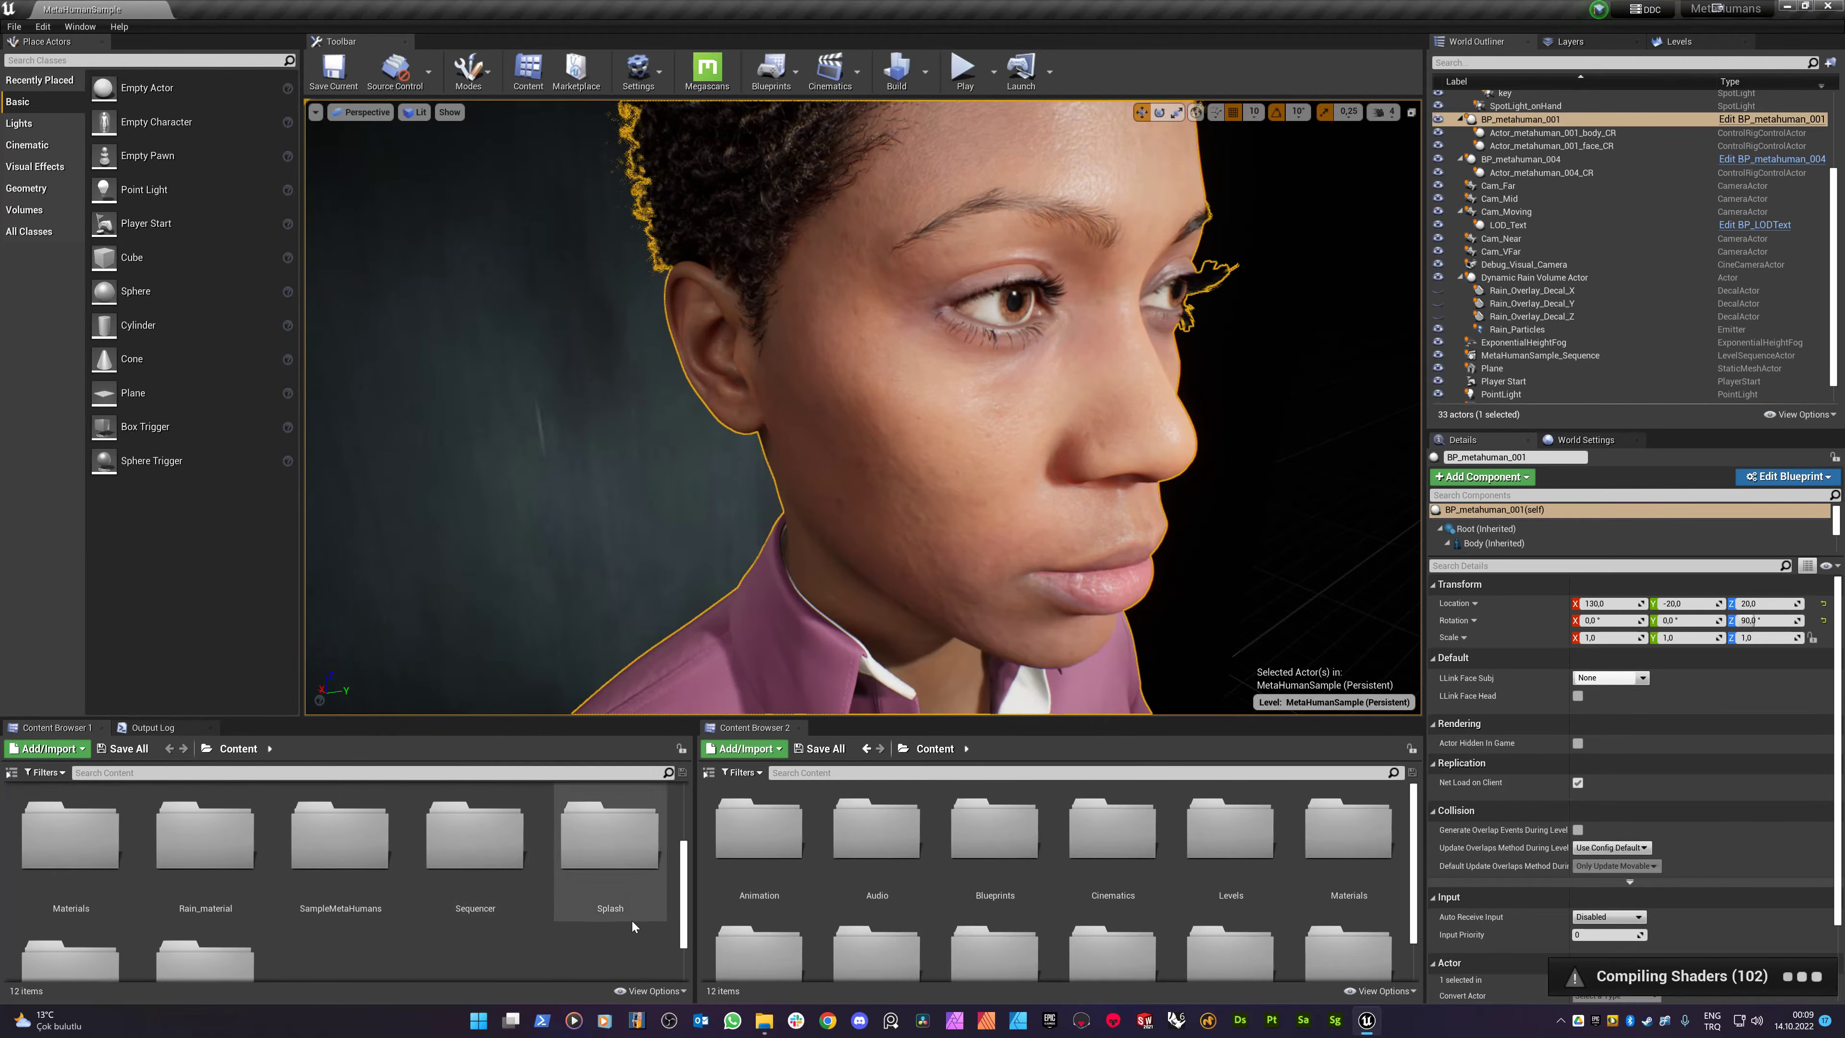
{"action": "scroll", "coordinate": [1053, 917], "scroll_direction": "down", "scroll_amount": 2}
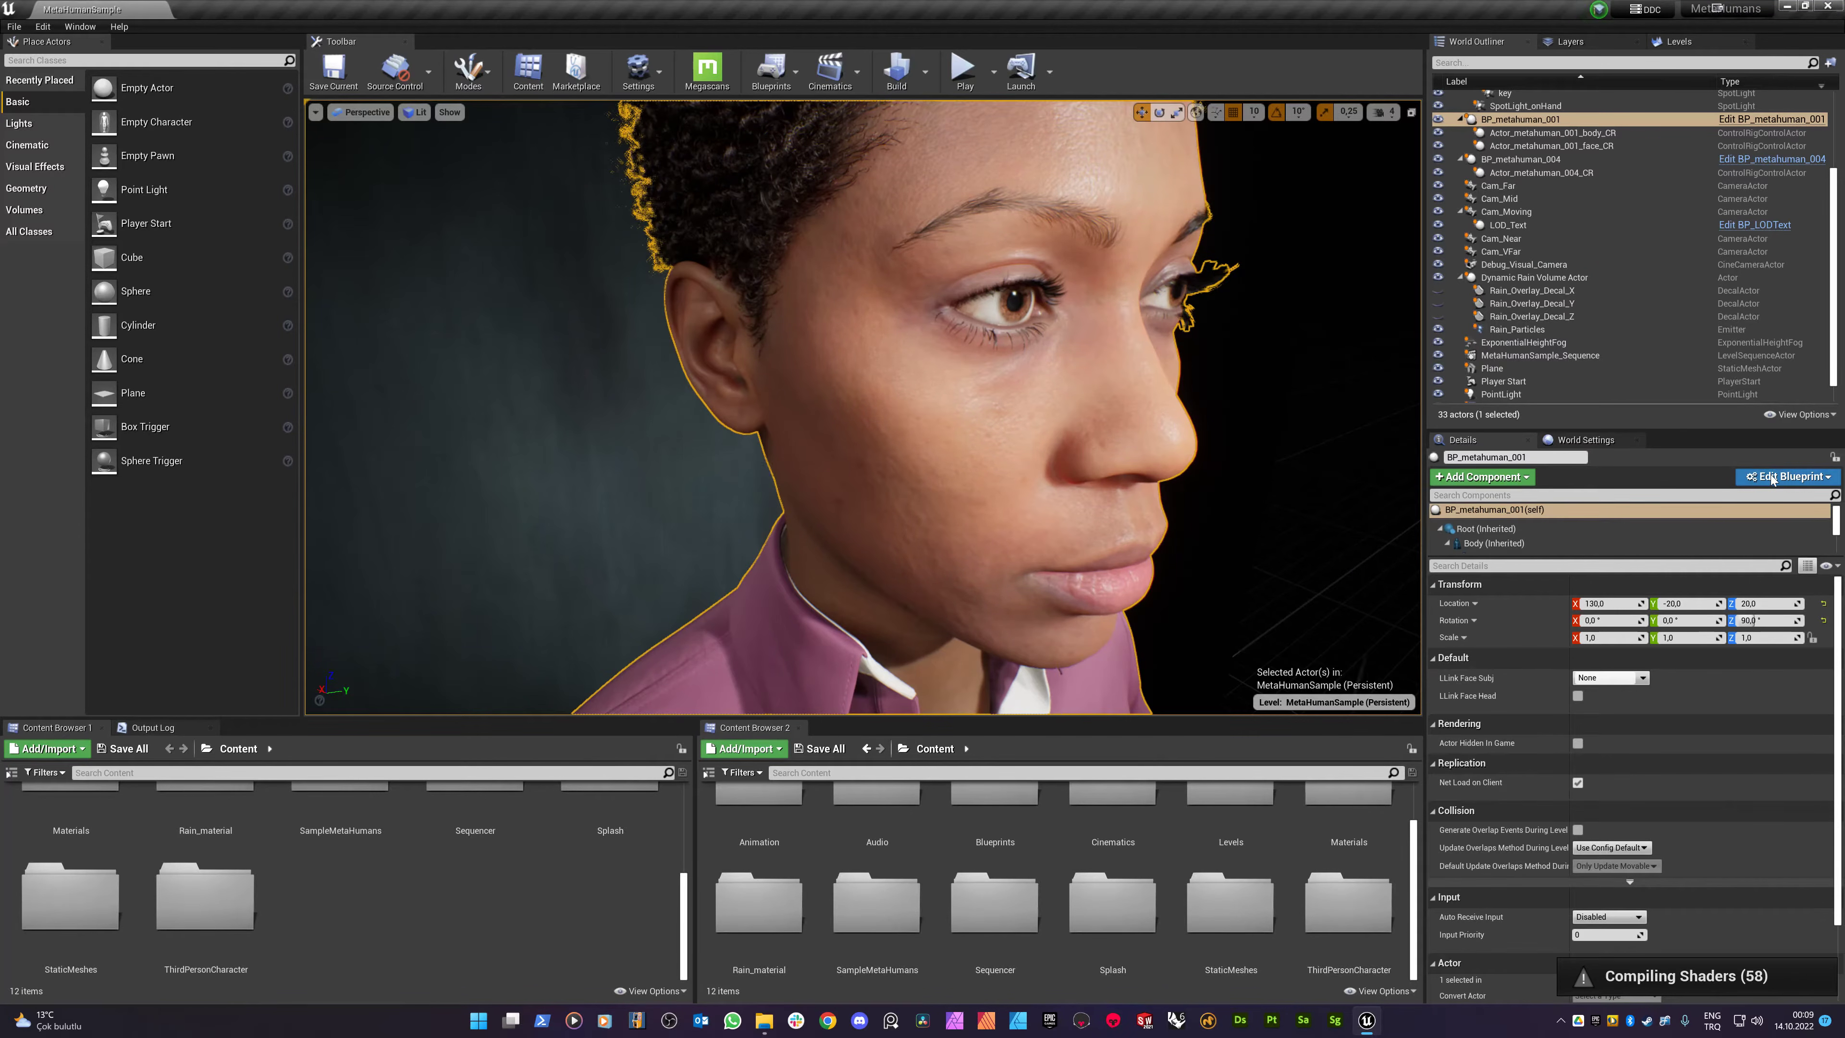
{"action": "left_click", "coordinate": [1788, 476]}
{"action": "left_click", "coordinate": [1711, 505]}
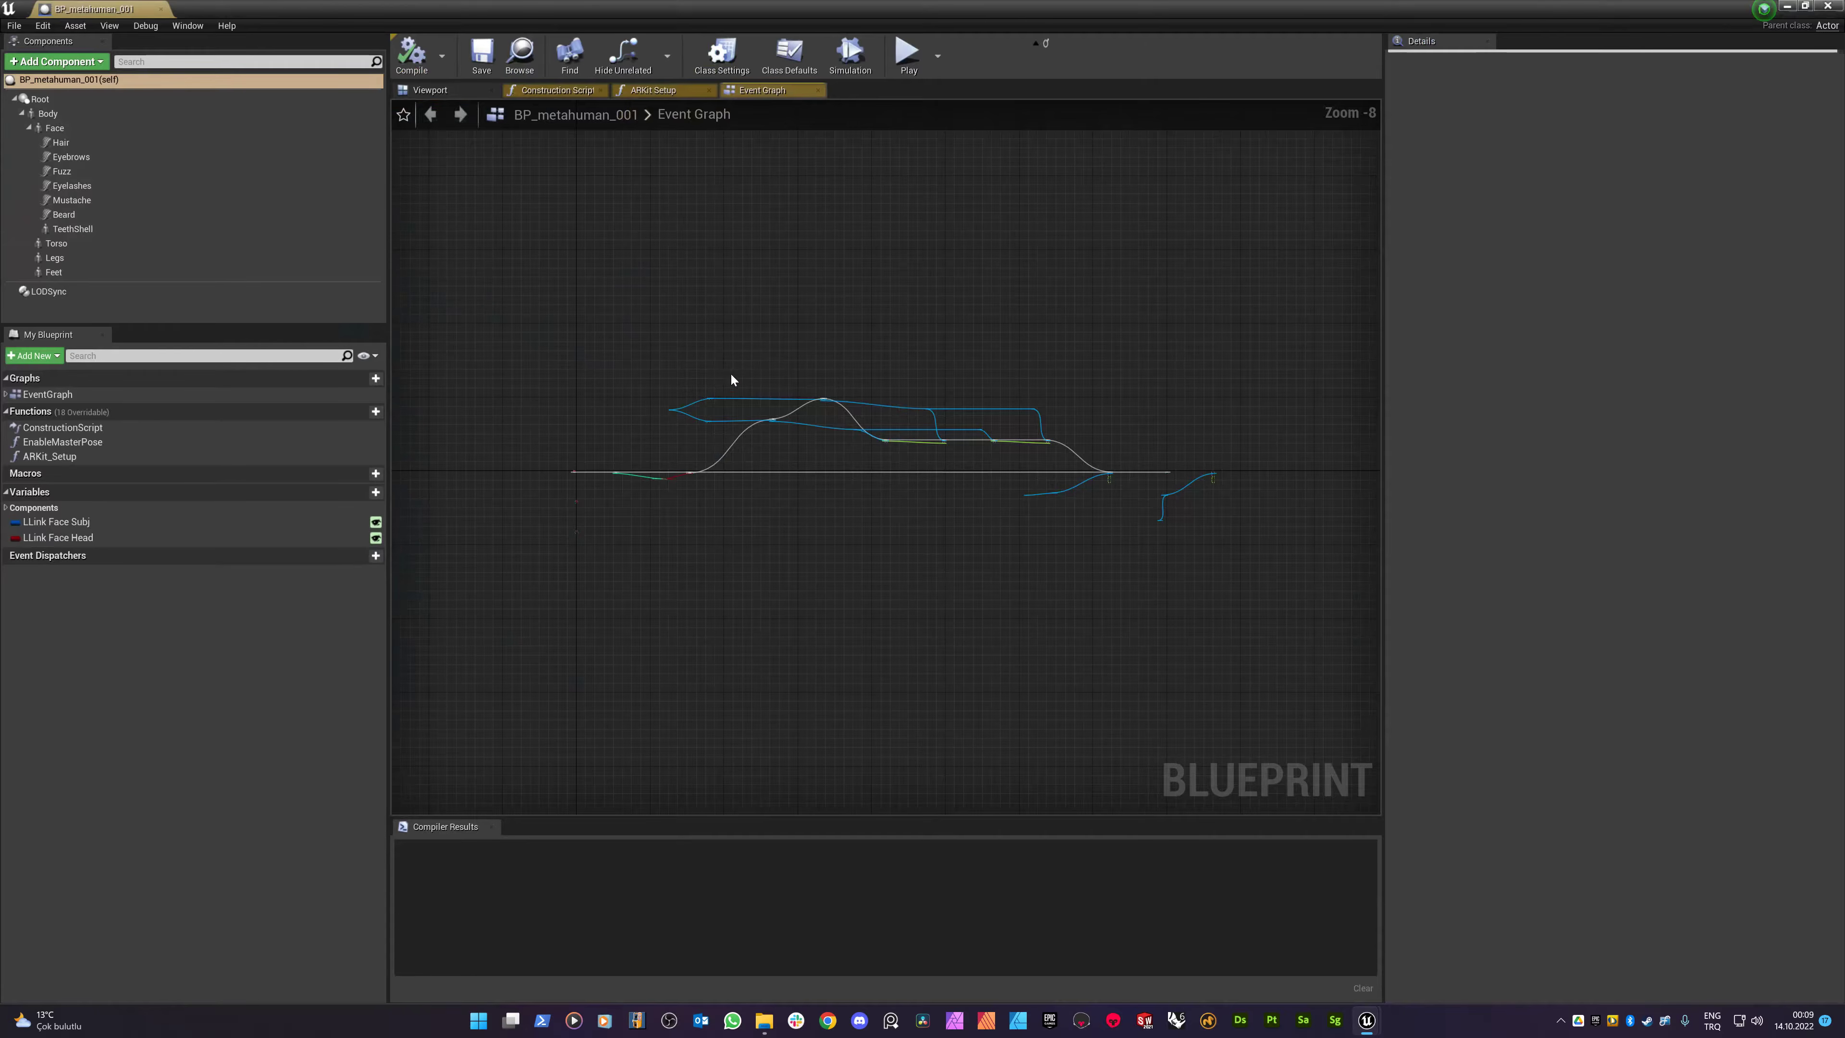
{"action": "left_click", "coordinate": [430, 89]}
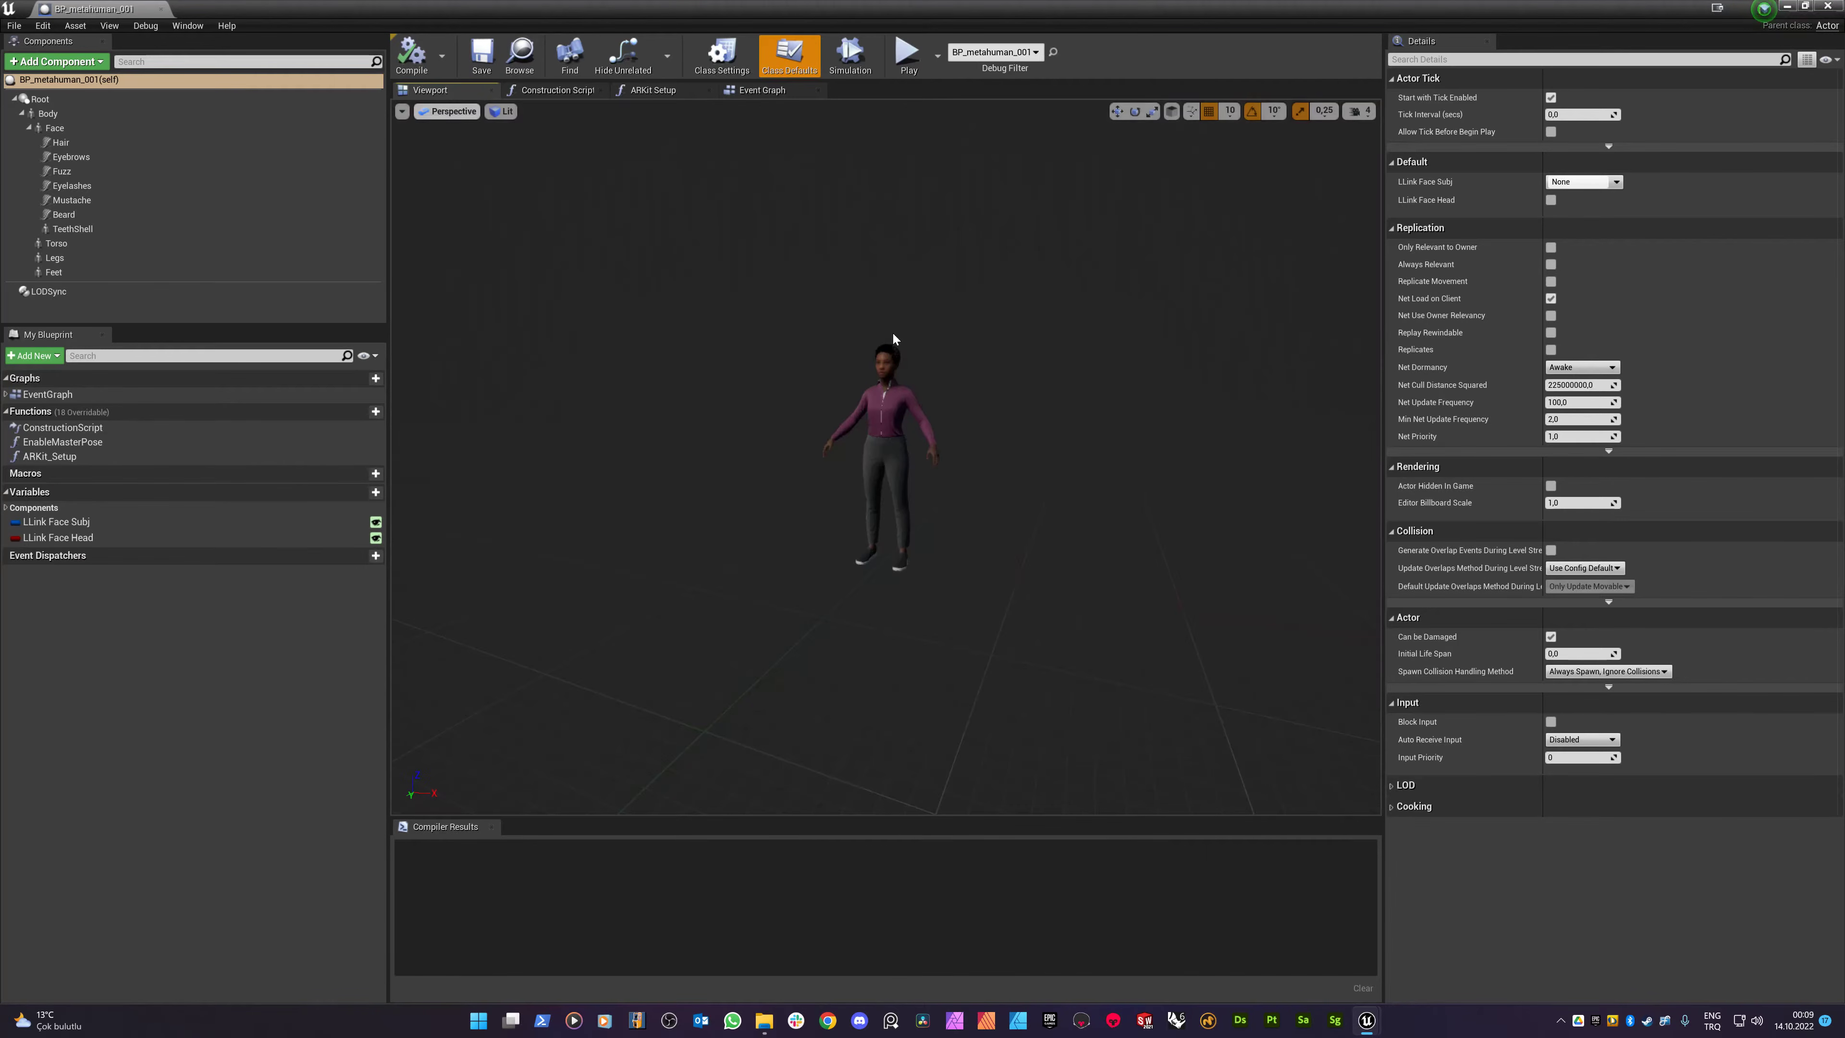
{"action": "left_click", "coordinate": [883, 369]}
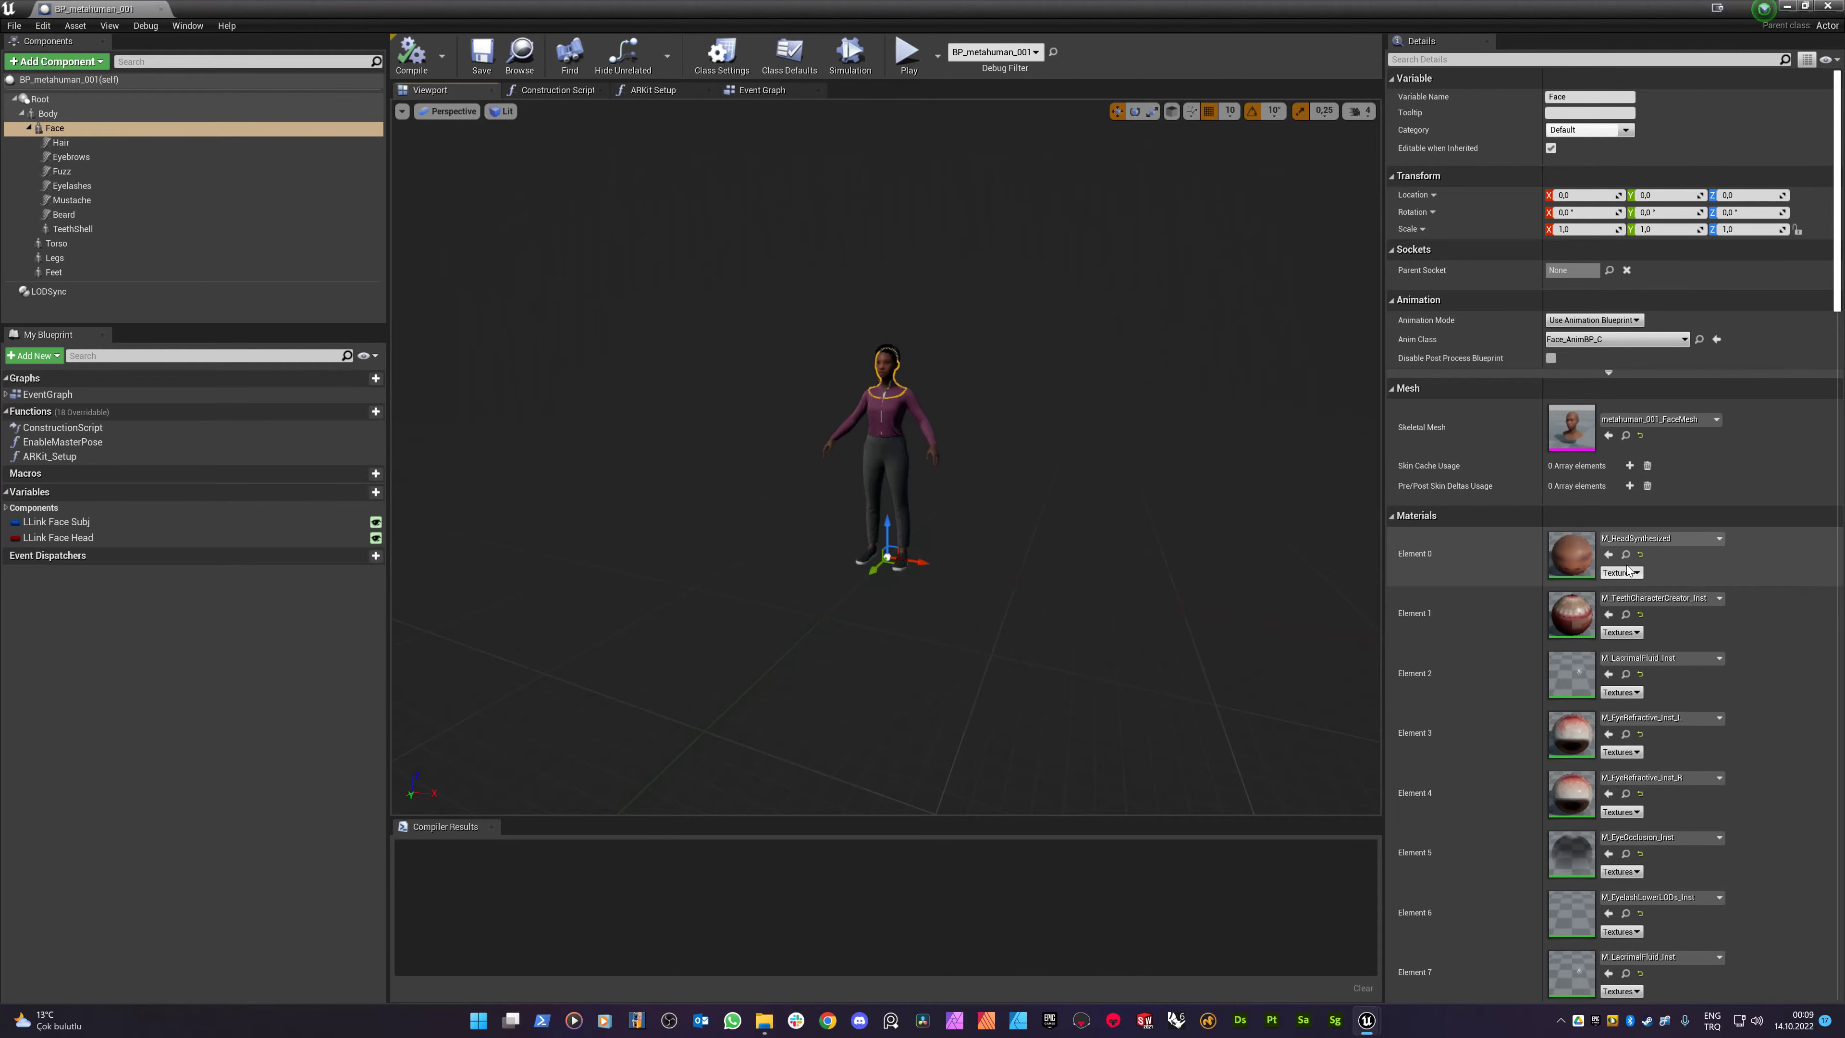
{"action": "left_click_drag", "start_coordinate": [1406, 5], "coordinate": [749, 55]}
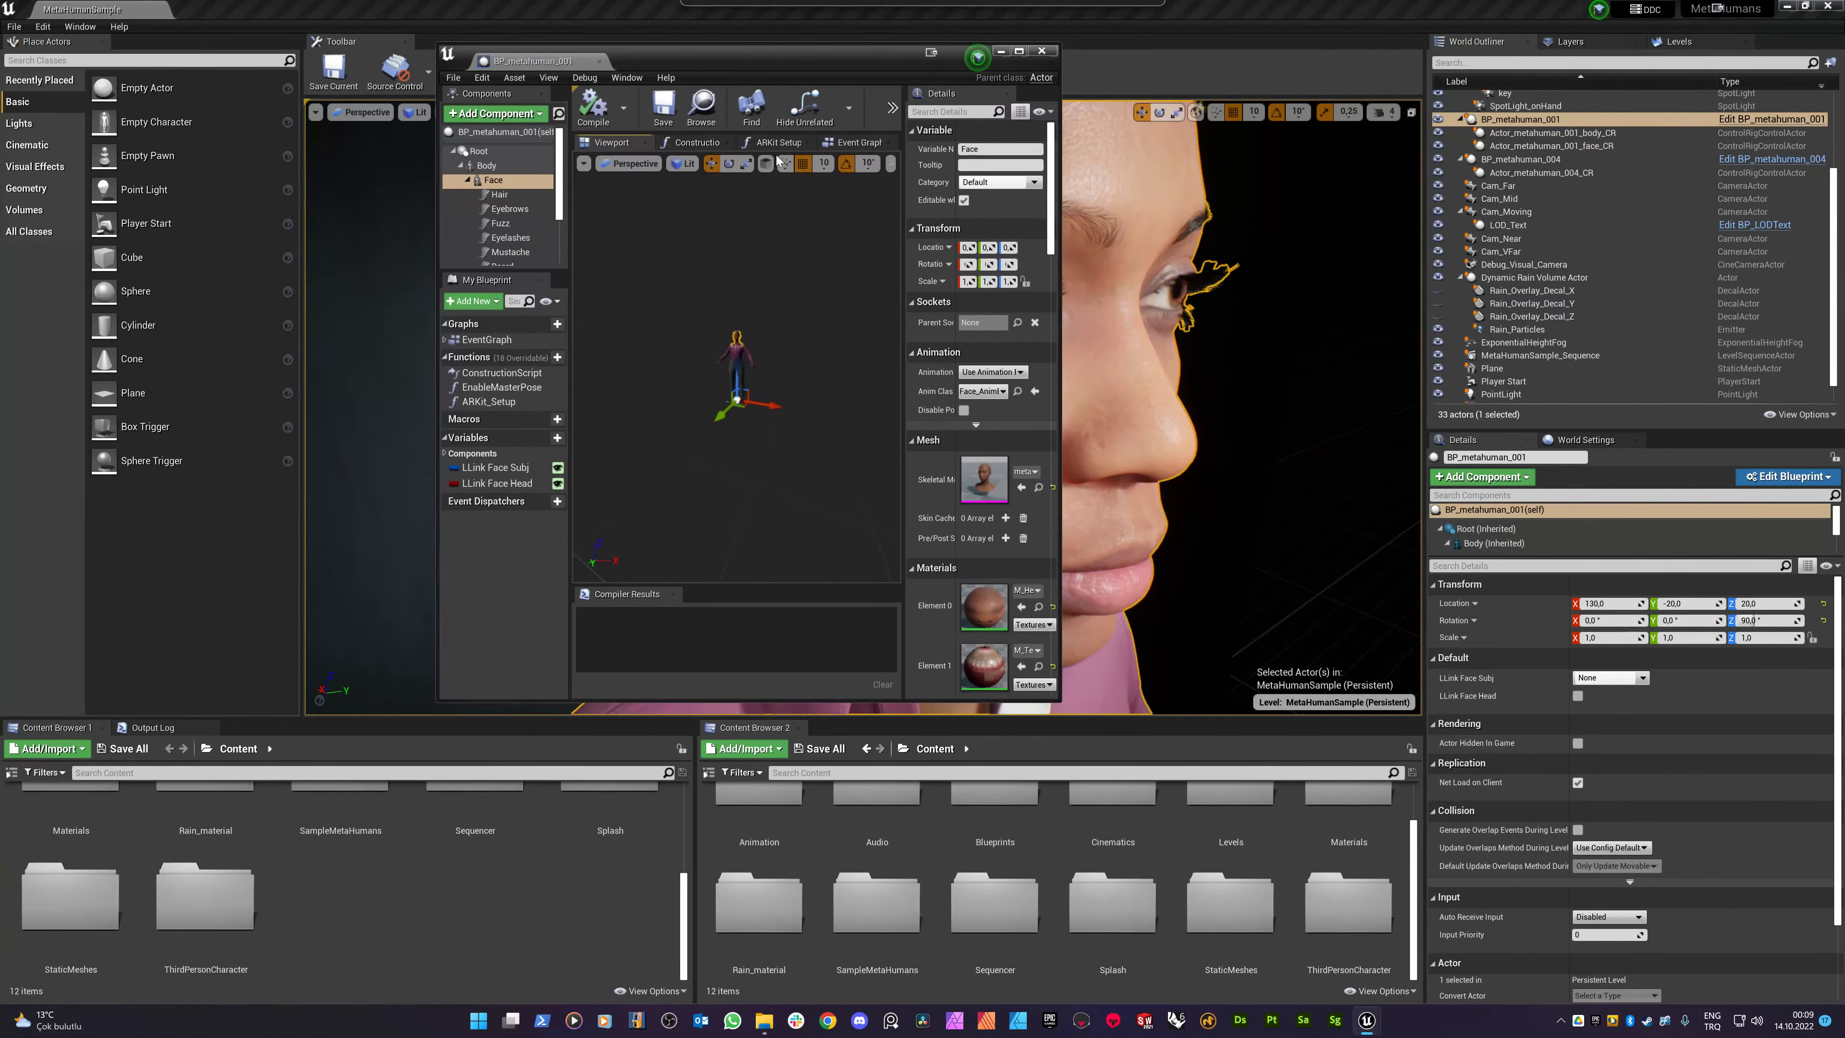
- Open M_HeadSynthesized, set GlobalRoughness to -0,5 via a 'roughness' search, and save the instance
{"action": "left_click", "coordinate": [1038, 607]}
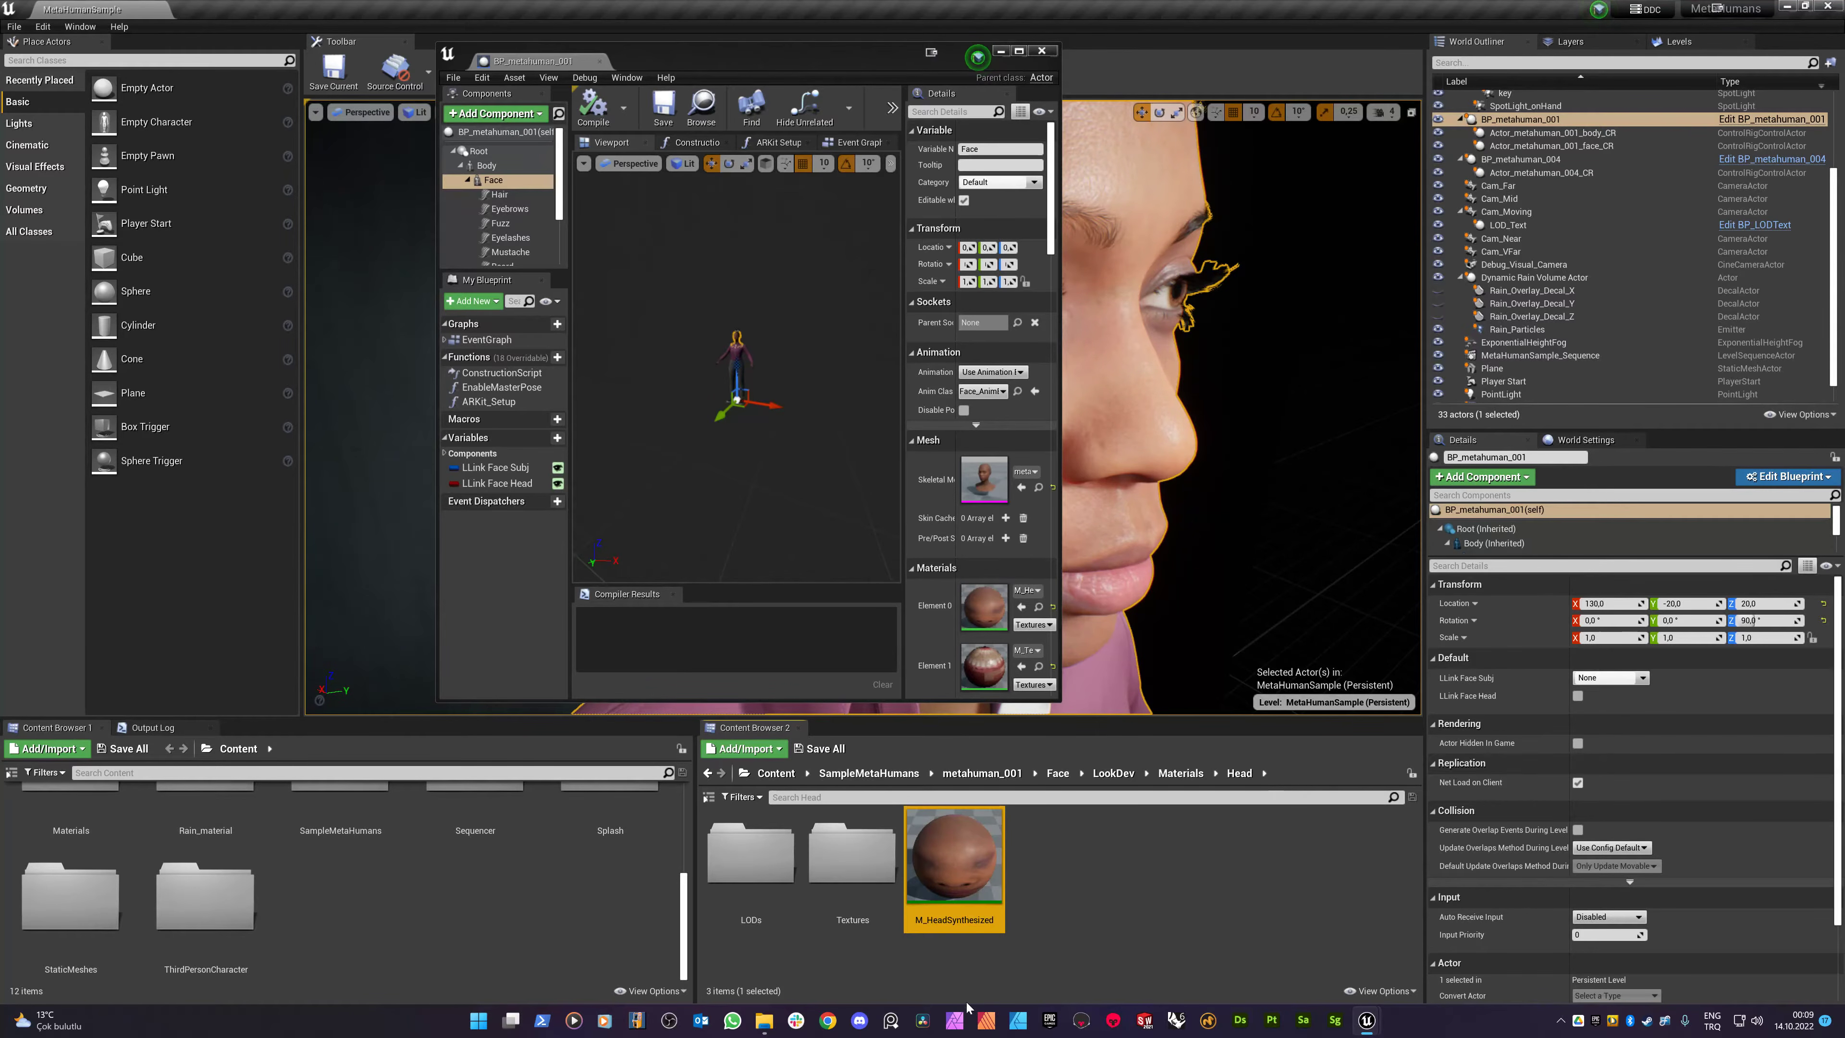
{"action": "double_click", "coordinate": [963, 896]}
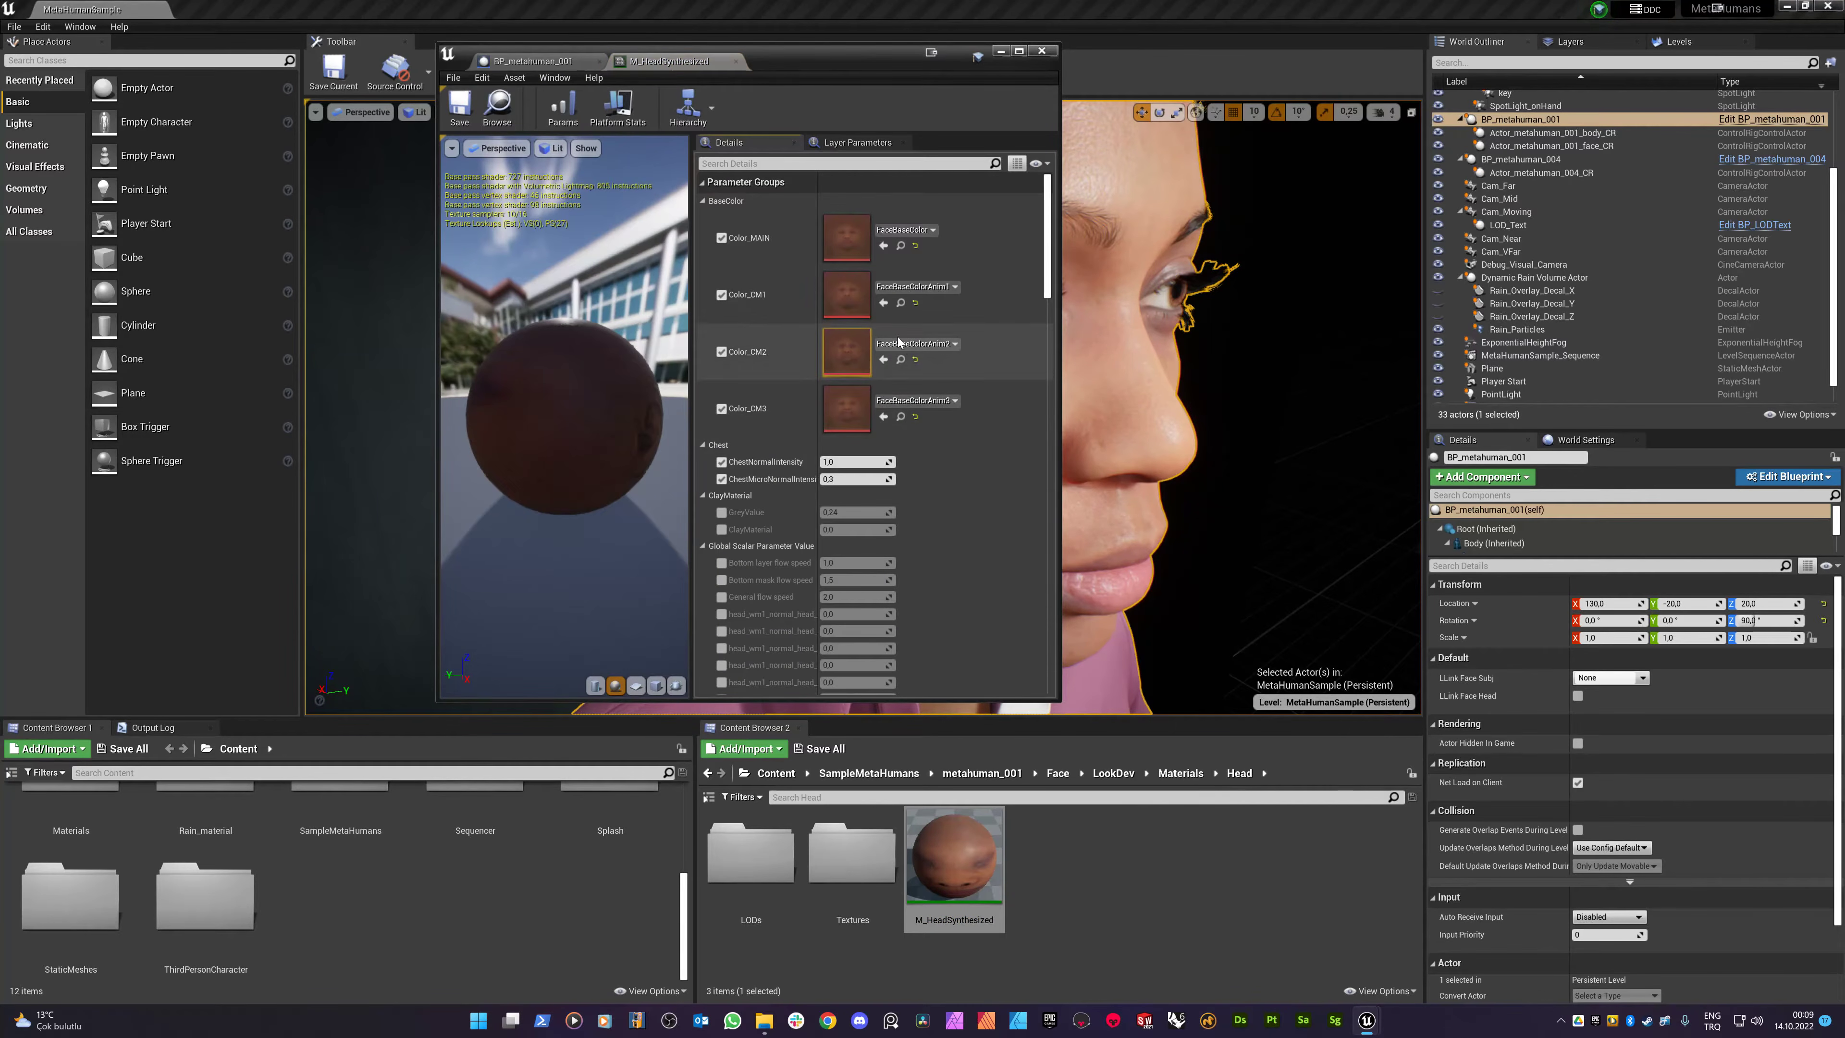
{"action": "scroll", "coordinate": [832, 421], "scroll_direction": "down", "scroll_amount": 3}
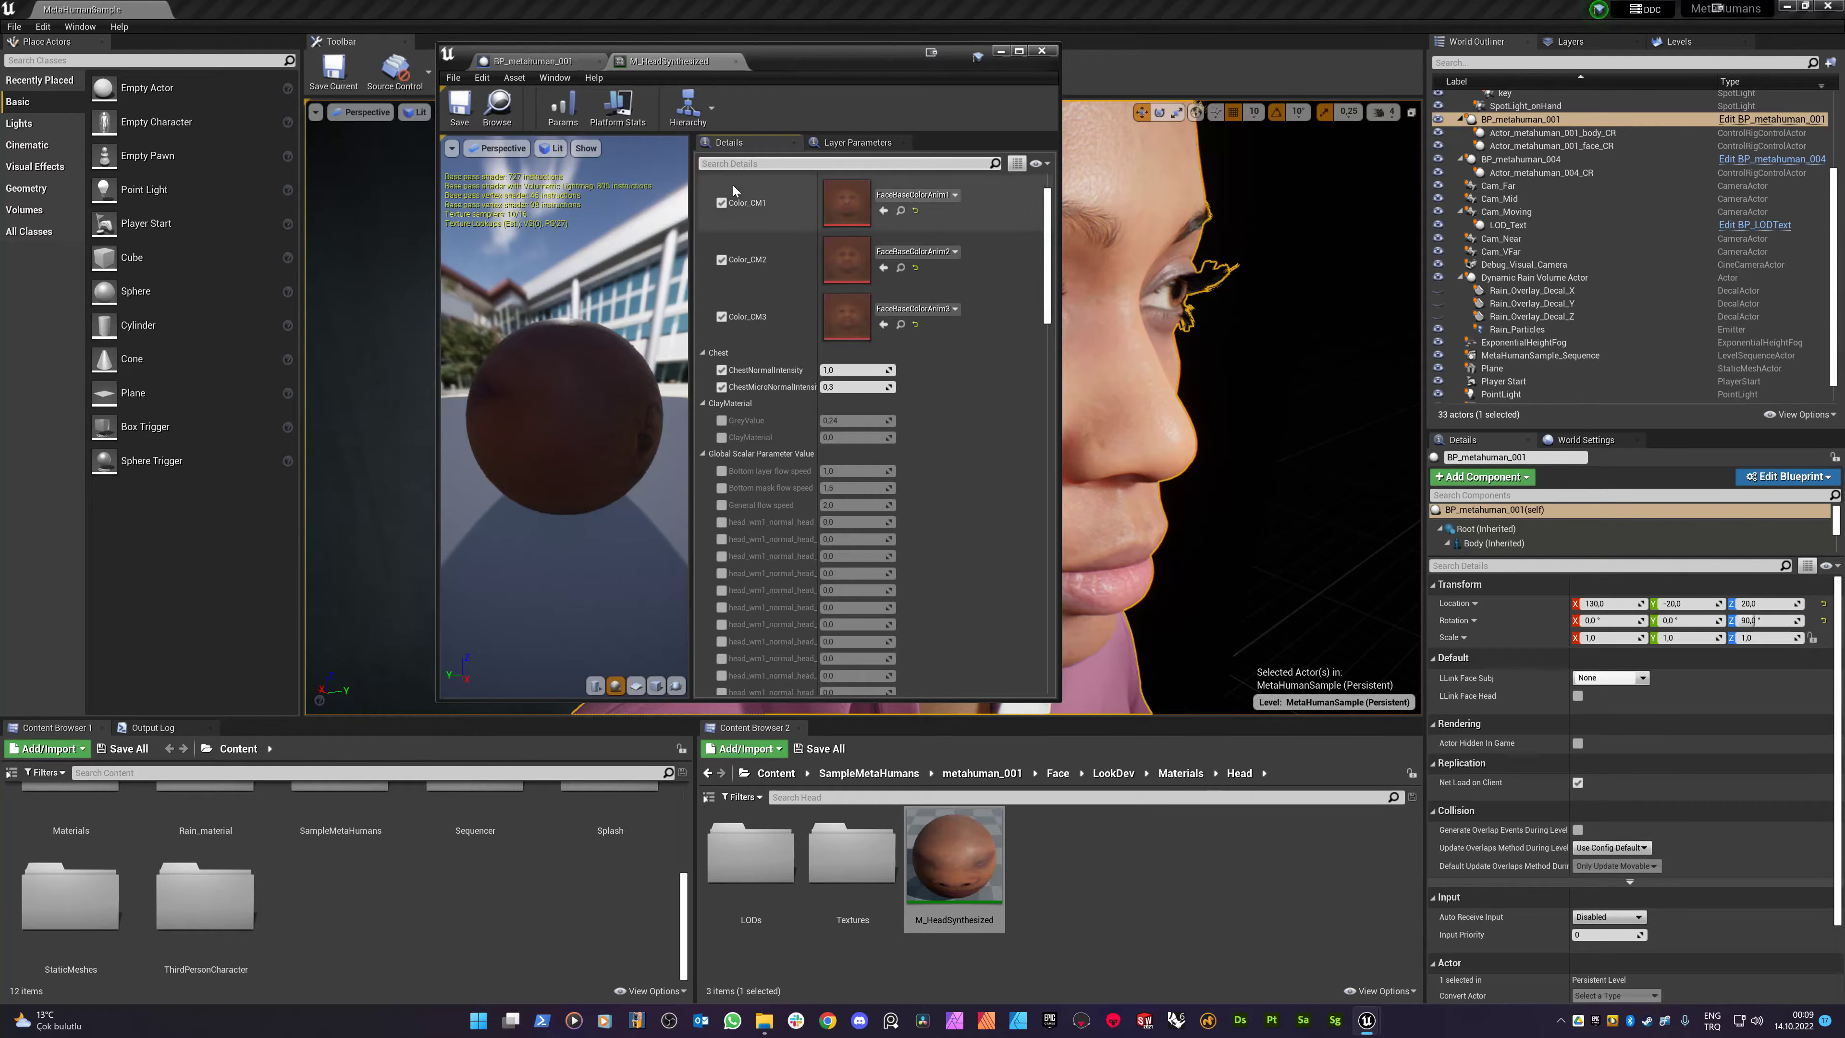
{"action": "type", "text": "roughness"}
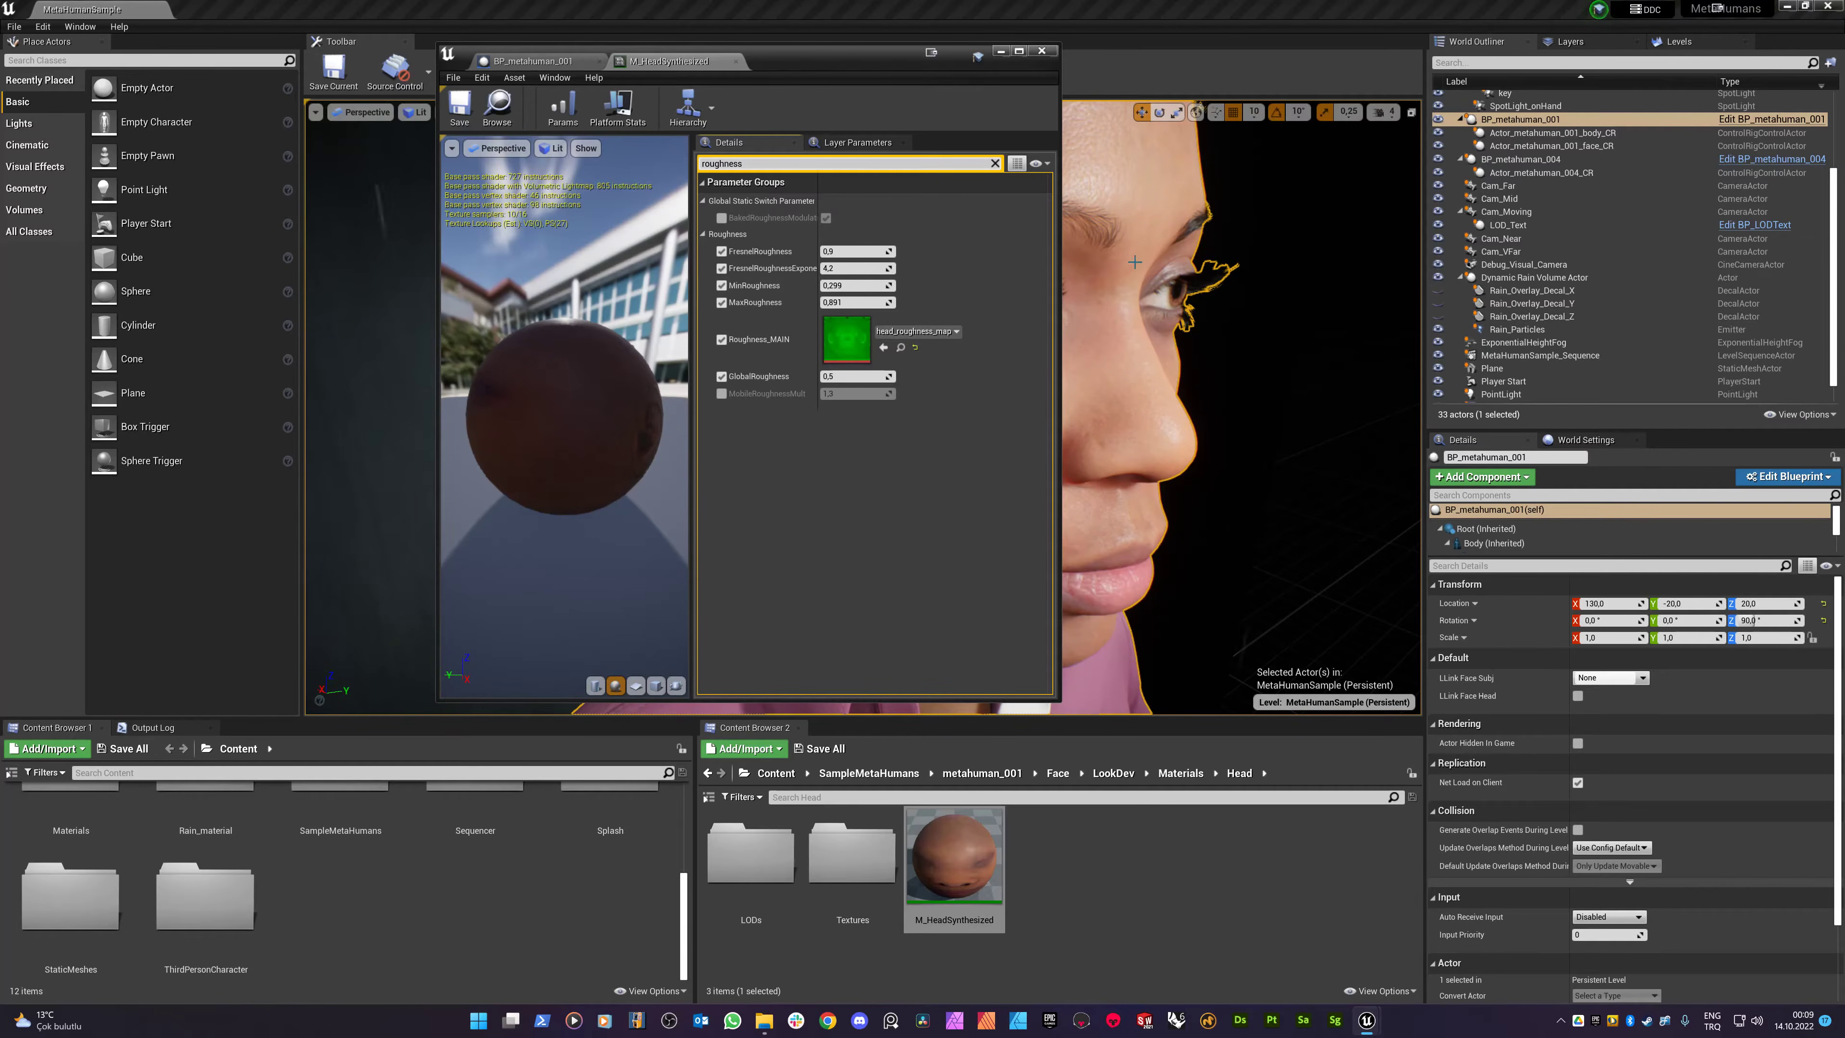
{"action": "left_click", "coordinate": [846, 375]}
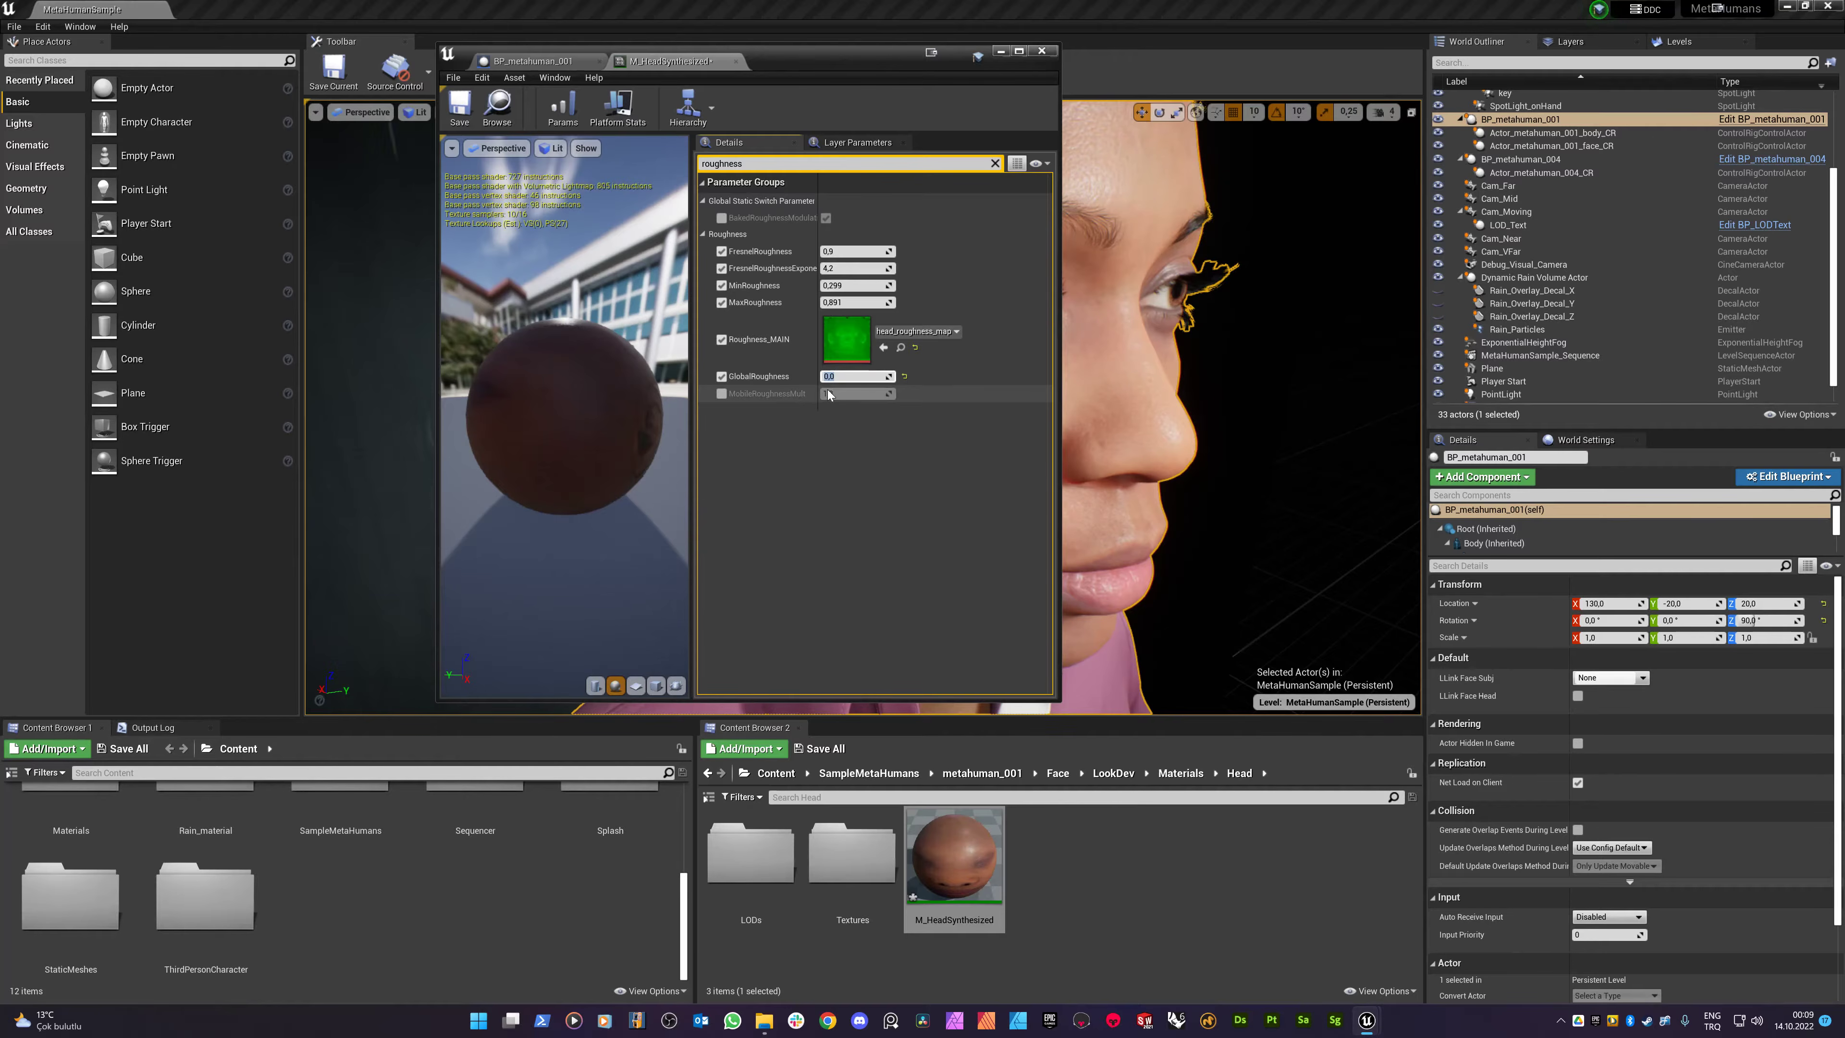
{"action": "key", "text": "Return"}
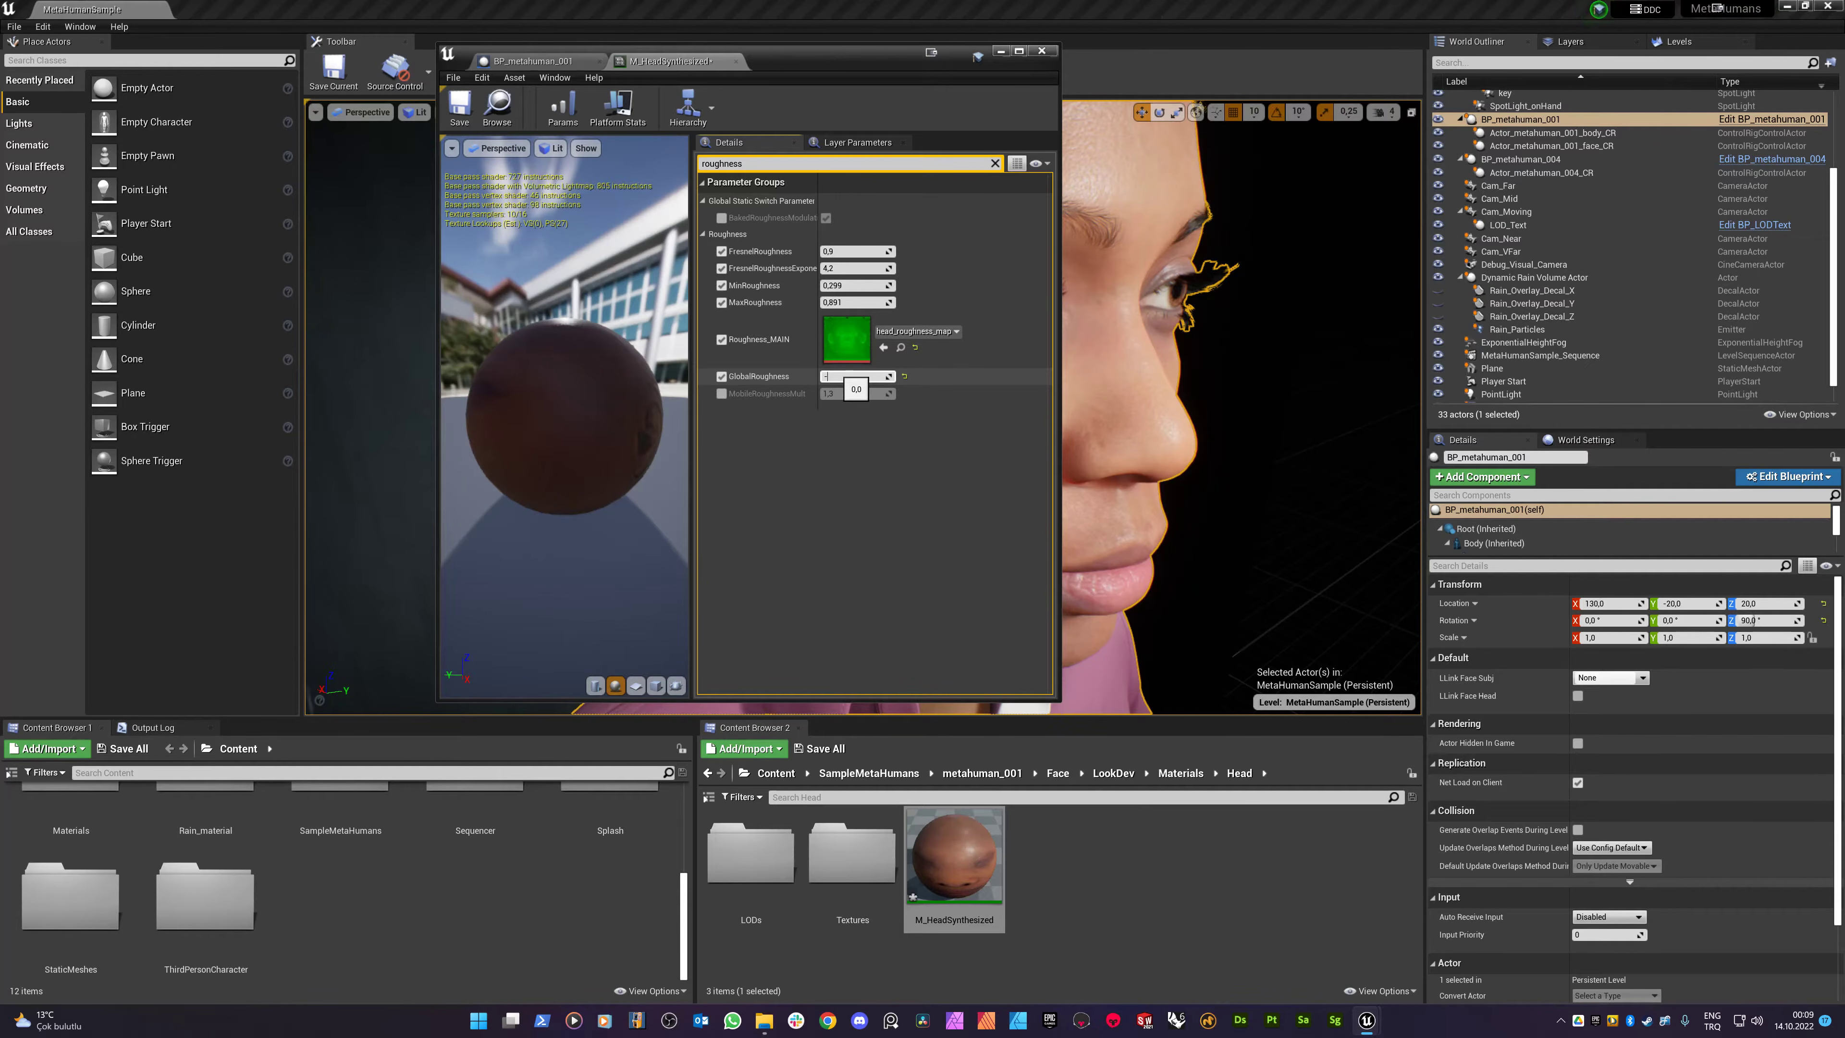
{"action": "type", "text": "-0,5"}
{"action": "key", "text": "Return"}
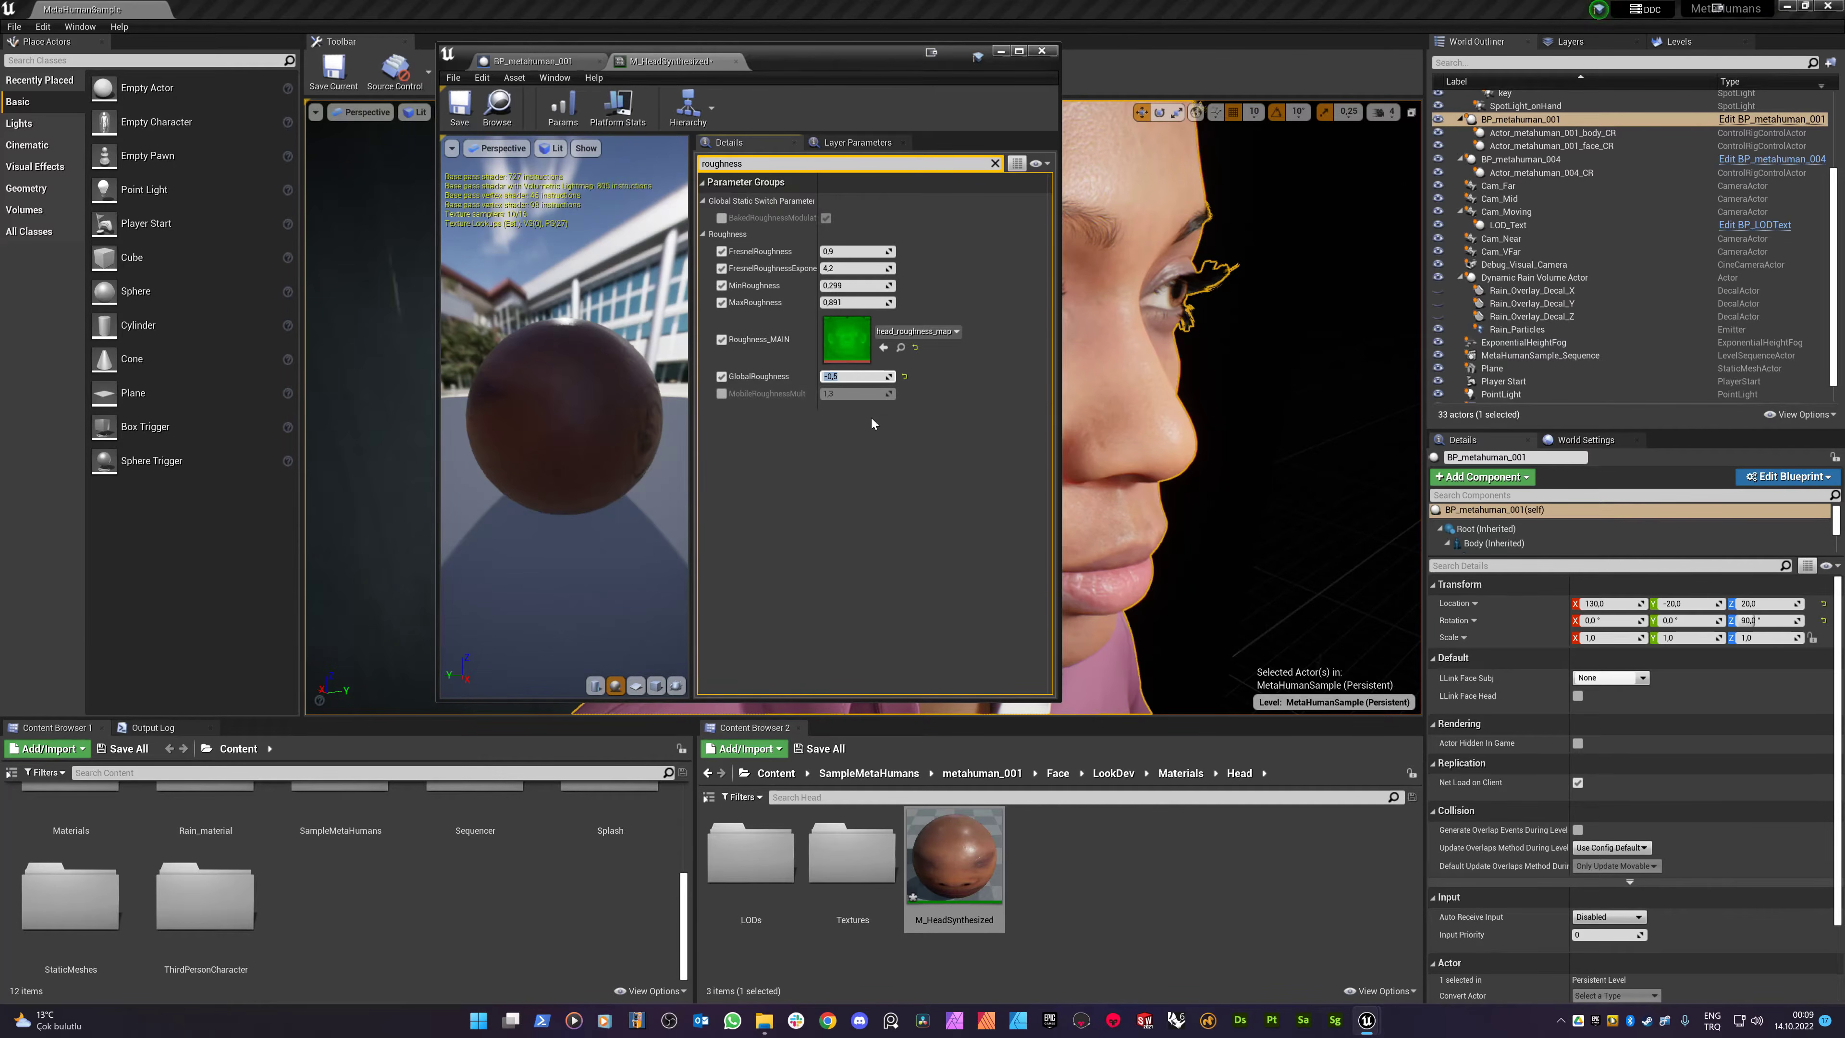
{"action": "left_click", "coordinate": [458, 108]}
- Move the material editor aside, orbit to inspect the skin, and select the LODSync component
{"action": "left_click_drag", "start_coordinate": [864, 58], "coordinate": [564, 101]}
{"action": "left_click_drag", "start_coordinate": [1043, 342], "coordinate": [1082, 410], "text": "alt"}
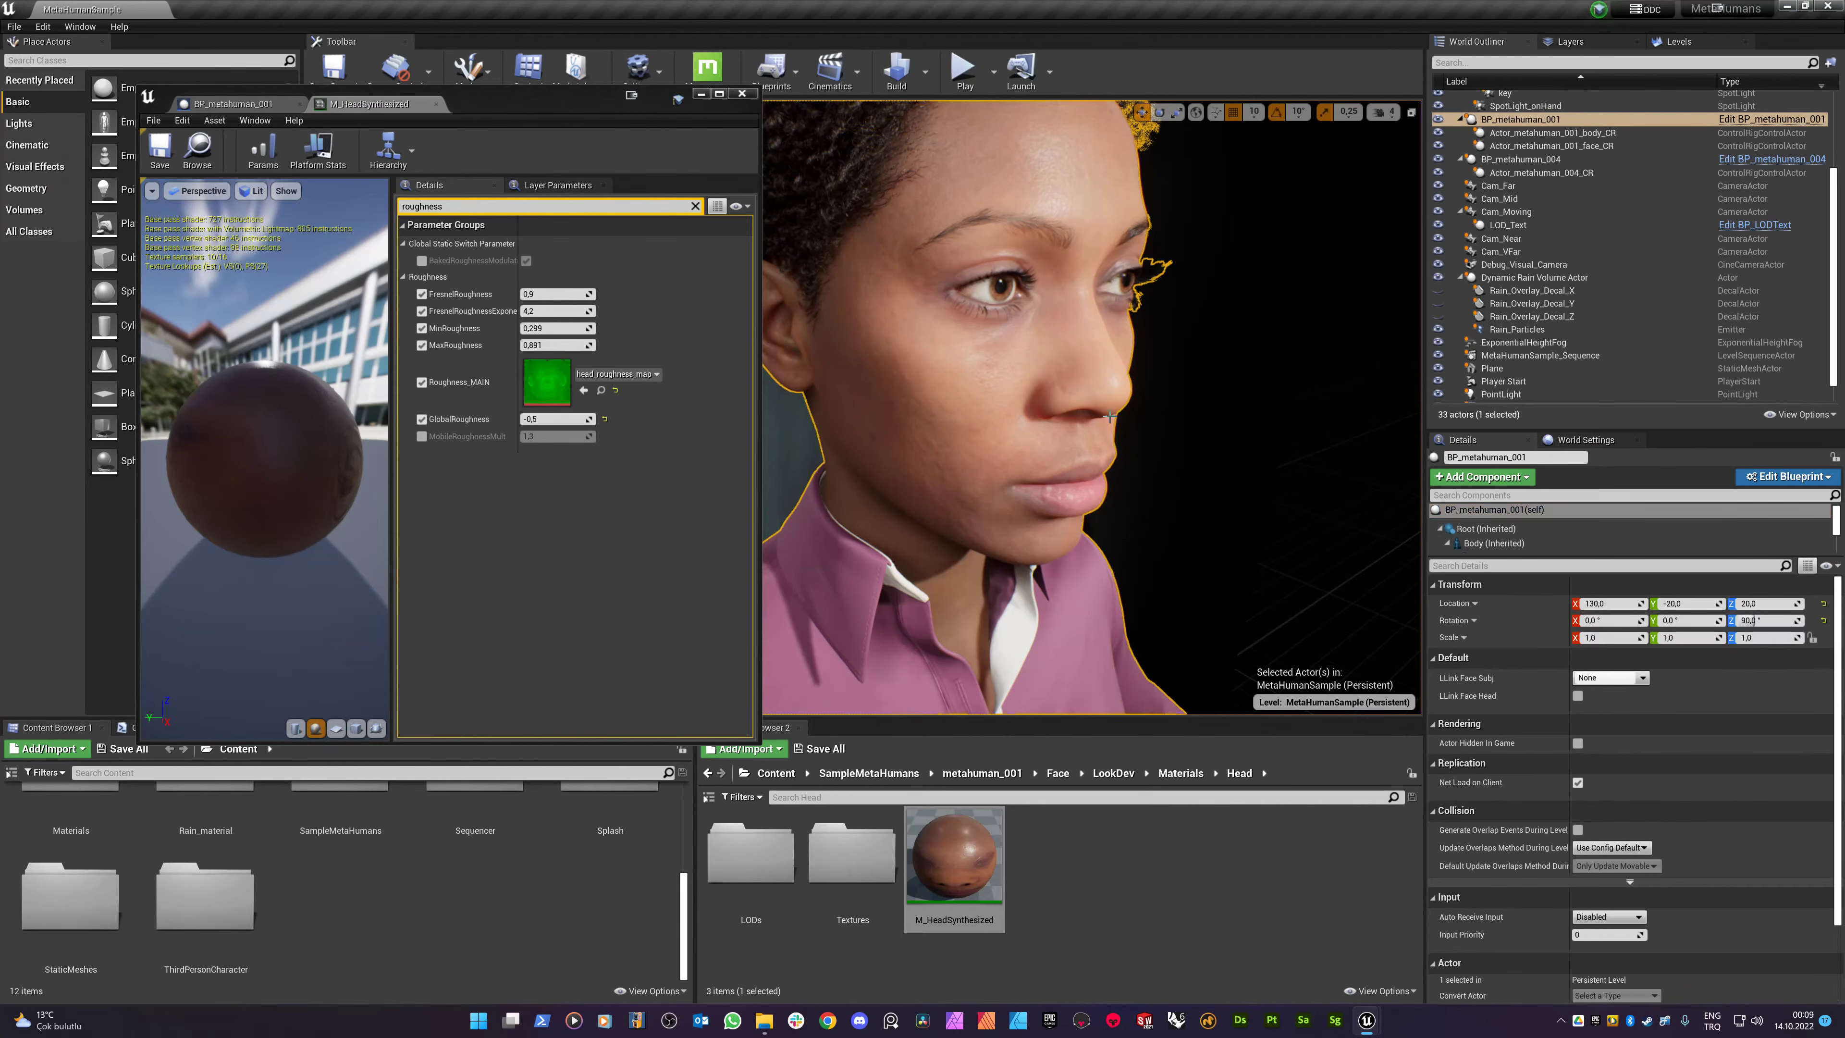
{"action": "scroll", "coordinate": [1517, 543], "scroll_direction": "down", "scroll_amount": 3}
{"action": "scroll", "coordinate": [1516, 543], "scroll_direction": "down", "scroll_amount": 5}
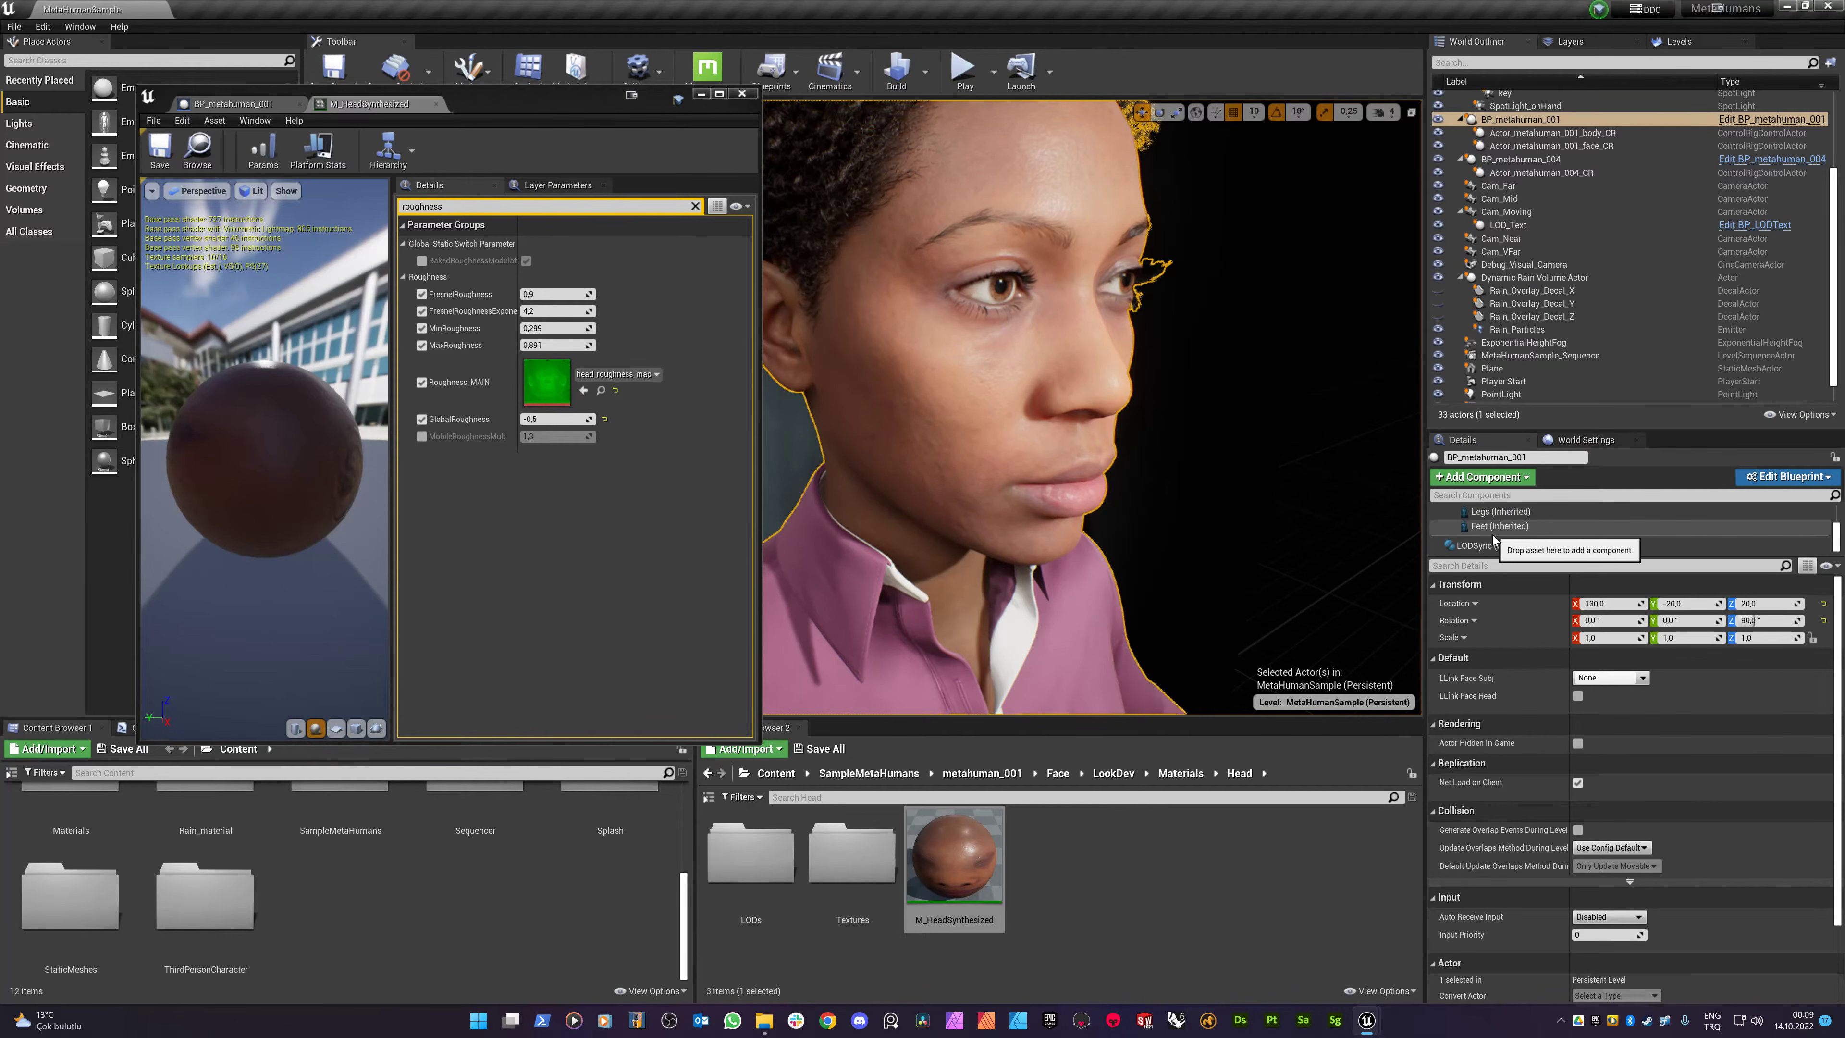
{"action": "left_click", "coordinate": [1517, 545]}
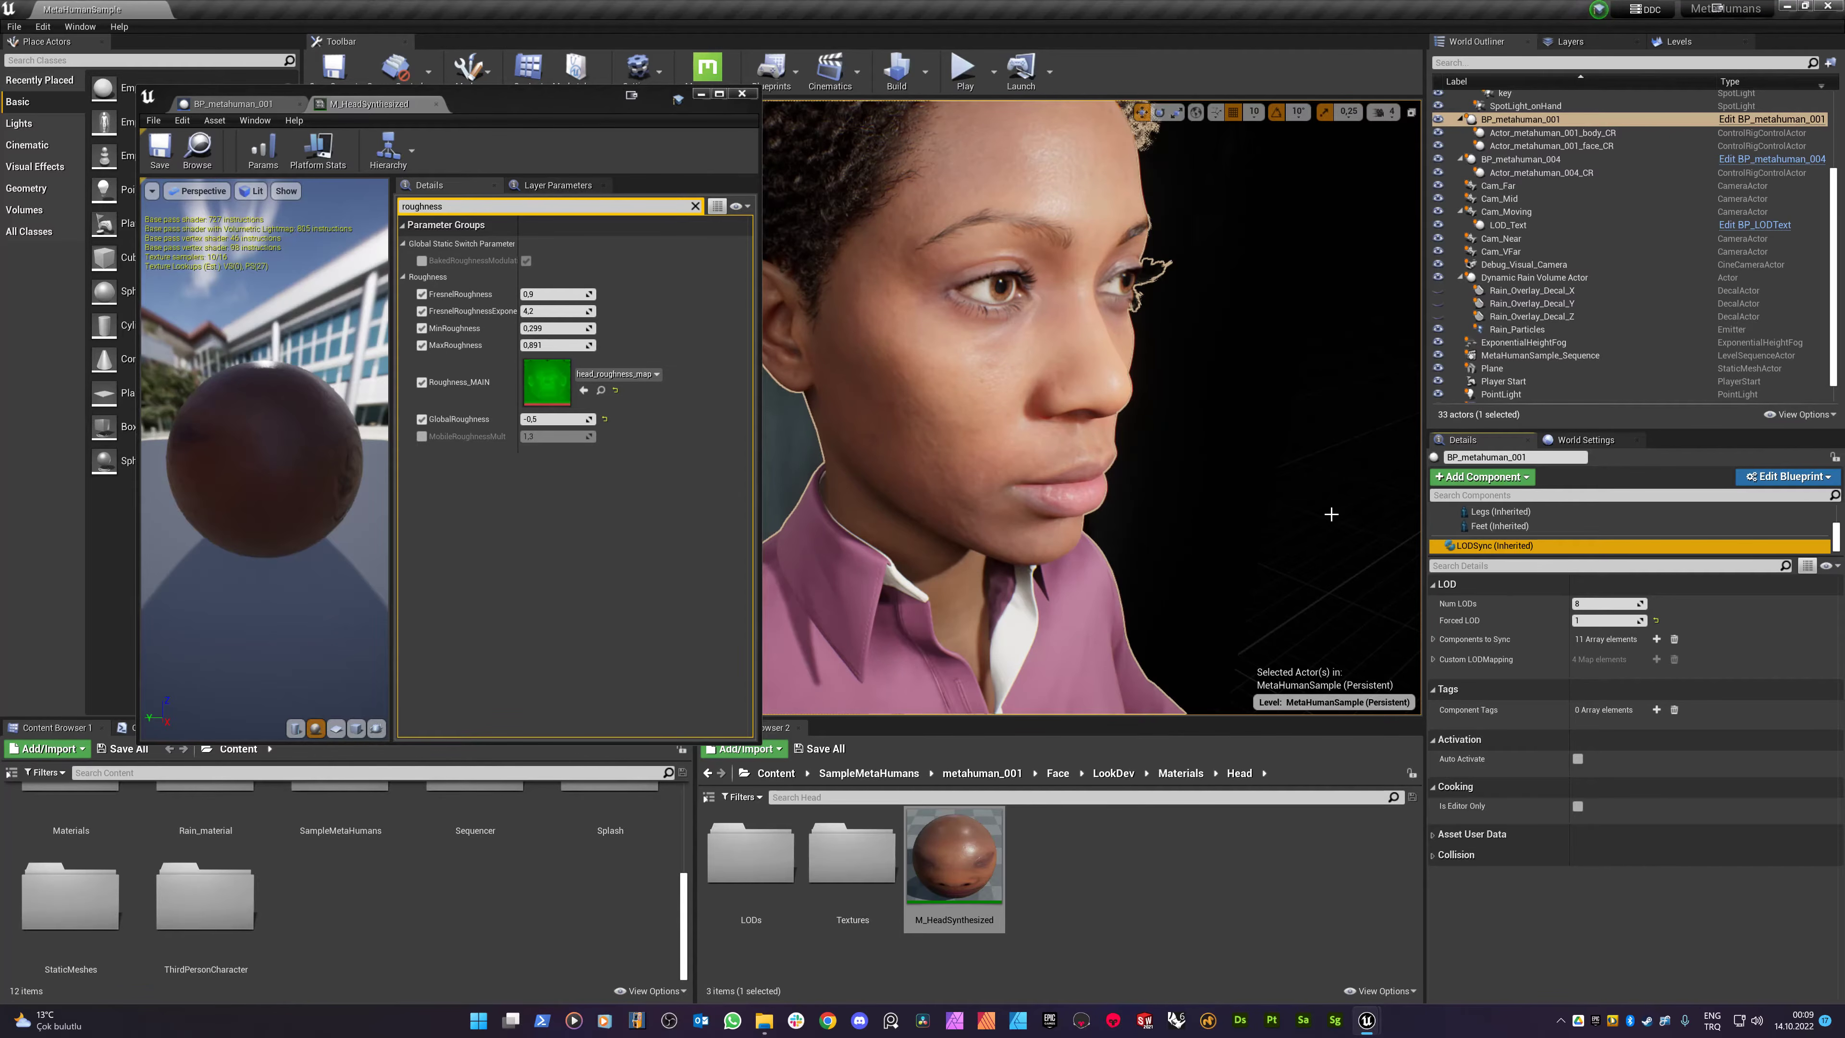
- Enter -1 in the LODSync component's Forced LOD field
{"action": "left_click", "coordinate": [1589, 620]}
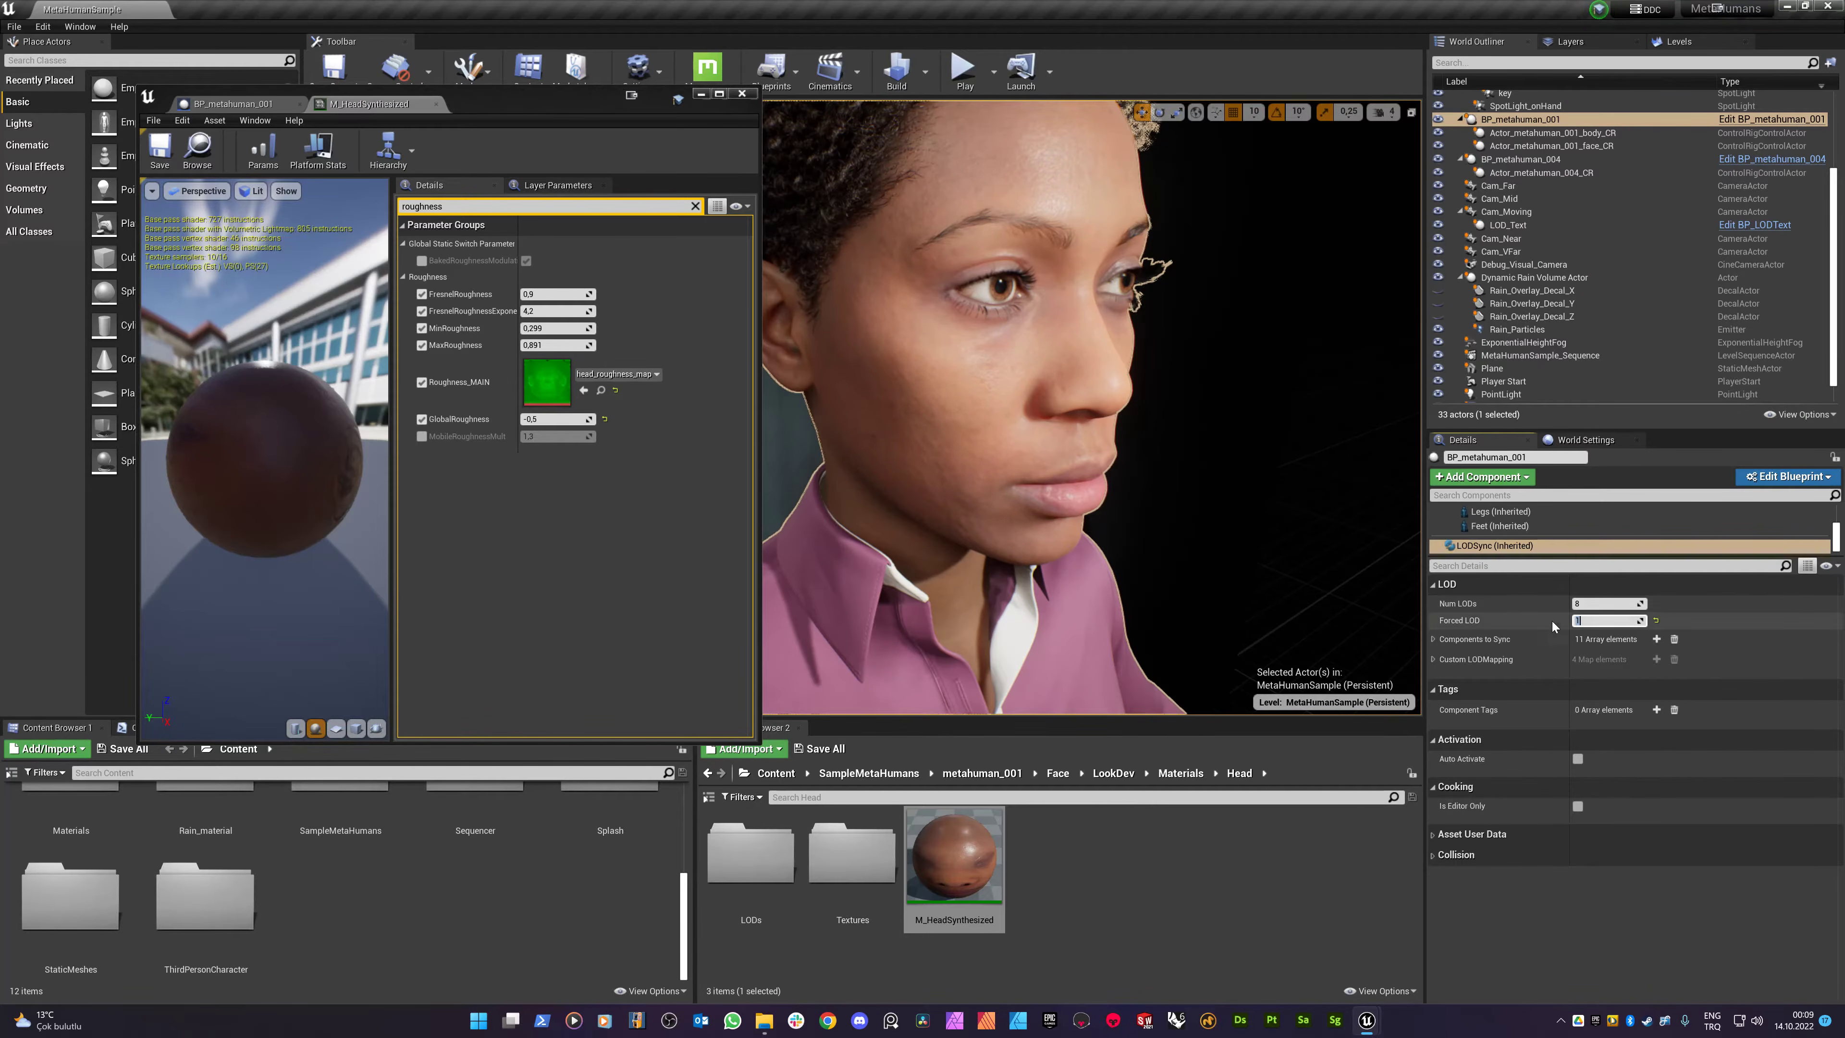
{"action": "left_click", "coordinate": [1485, 546]}
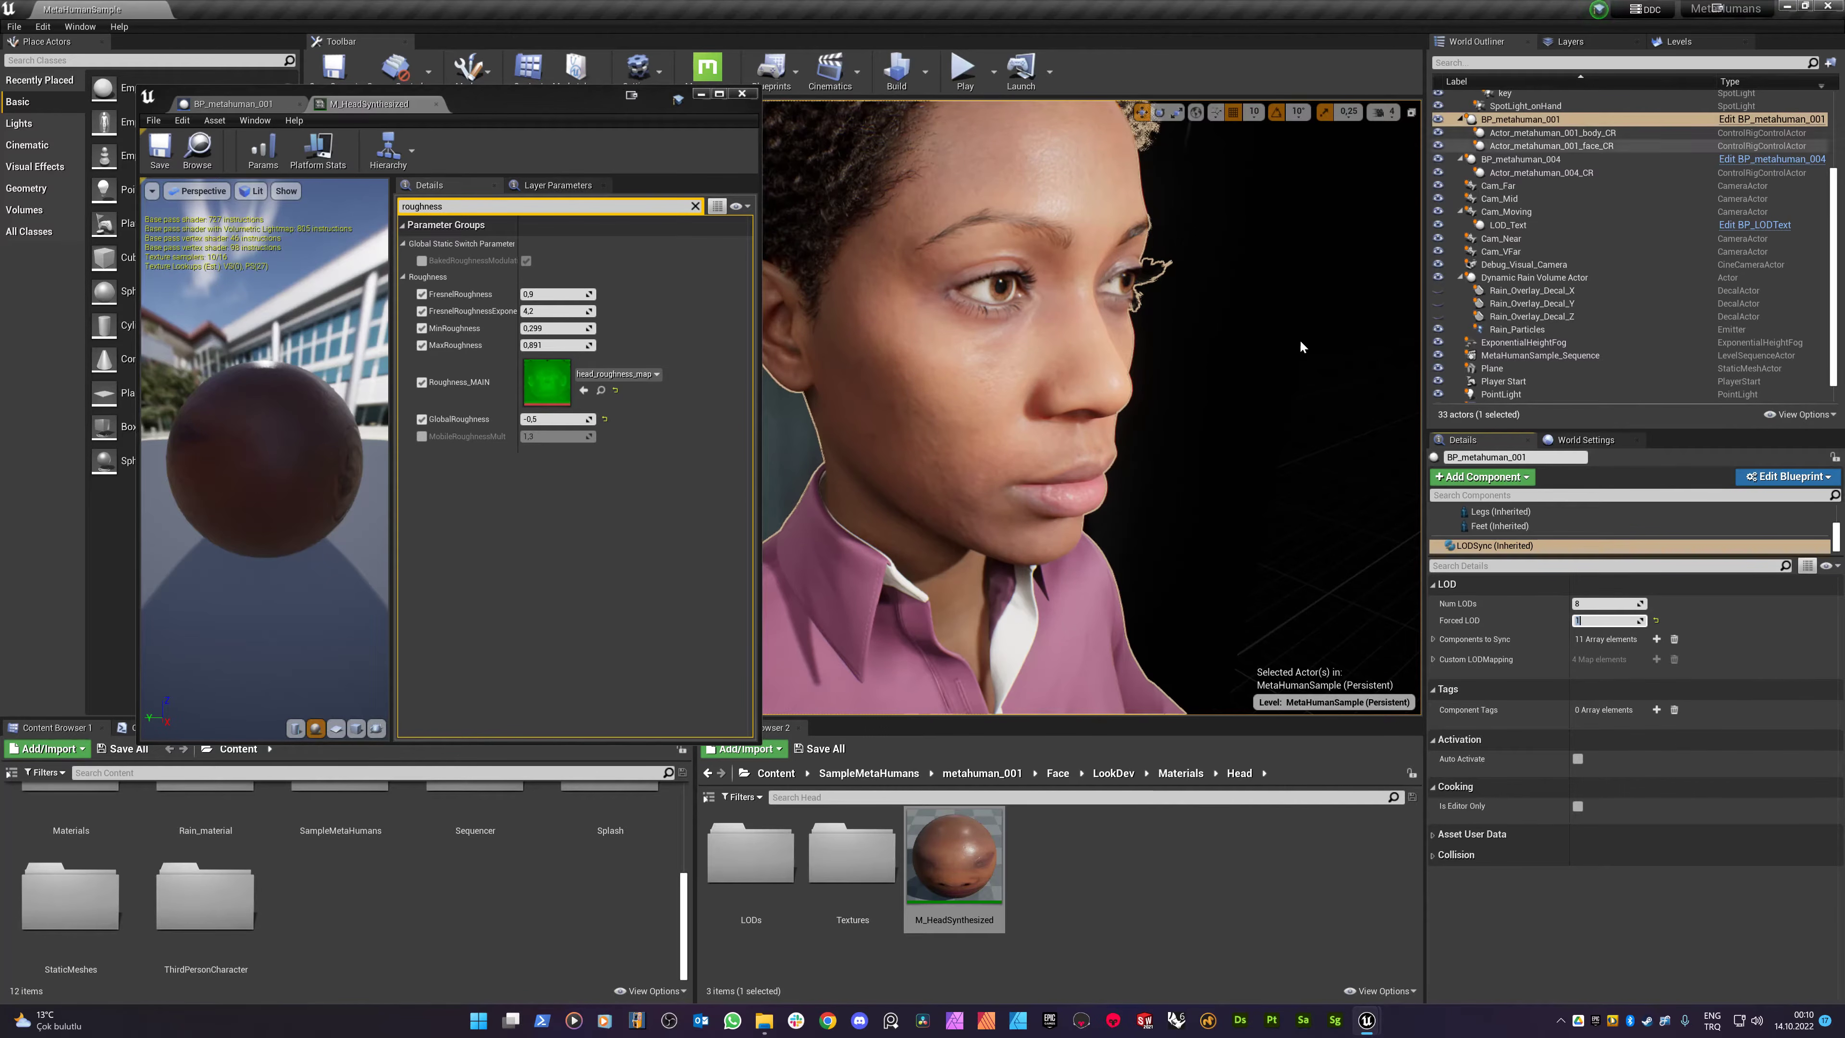
{"action": "left_click", "coordinate": [1593, 621]}
{"action": "type", "text": "-1"}
{"action": "key", "text": "Return"}
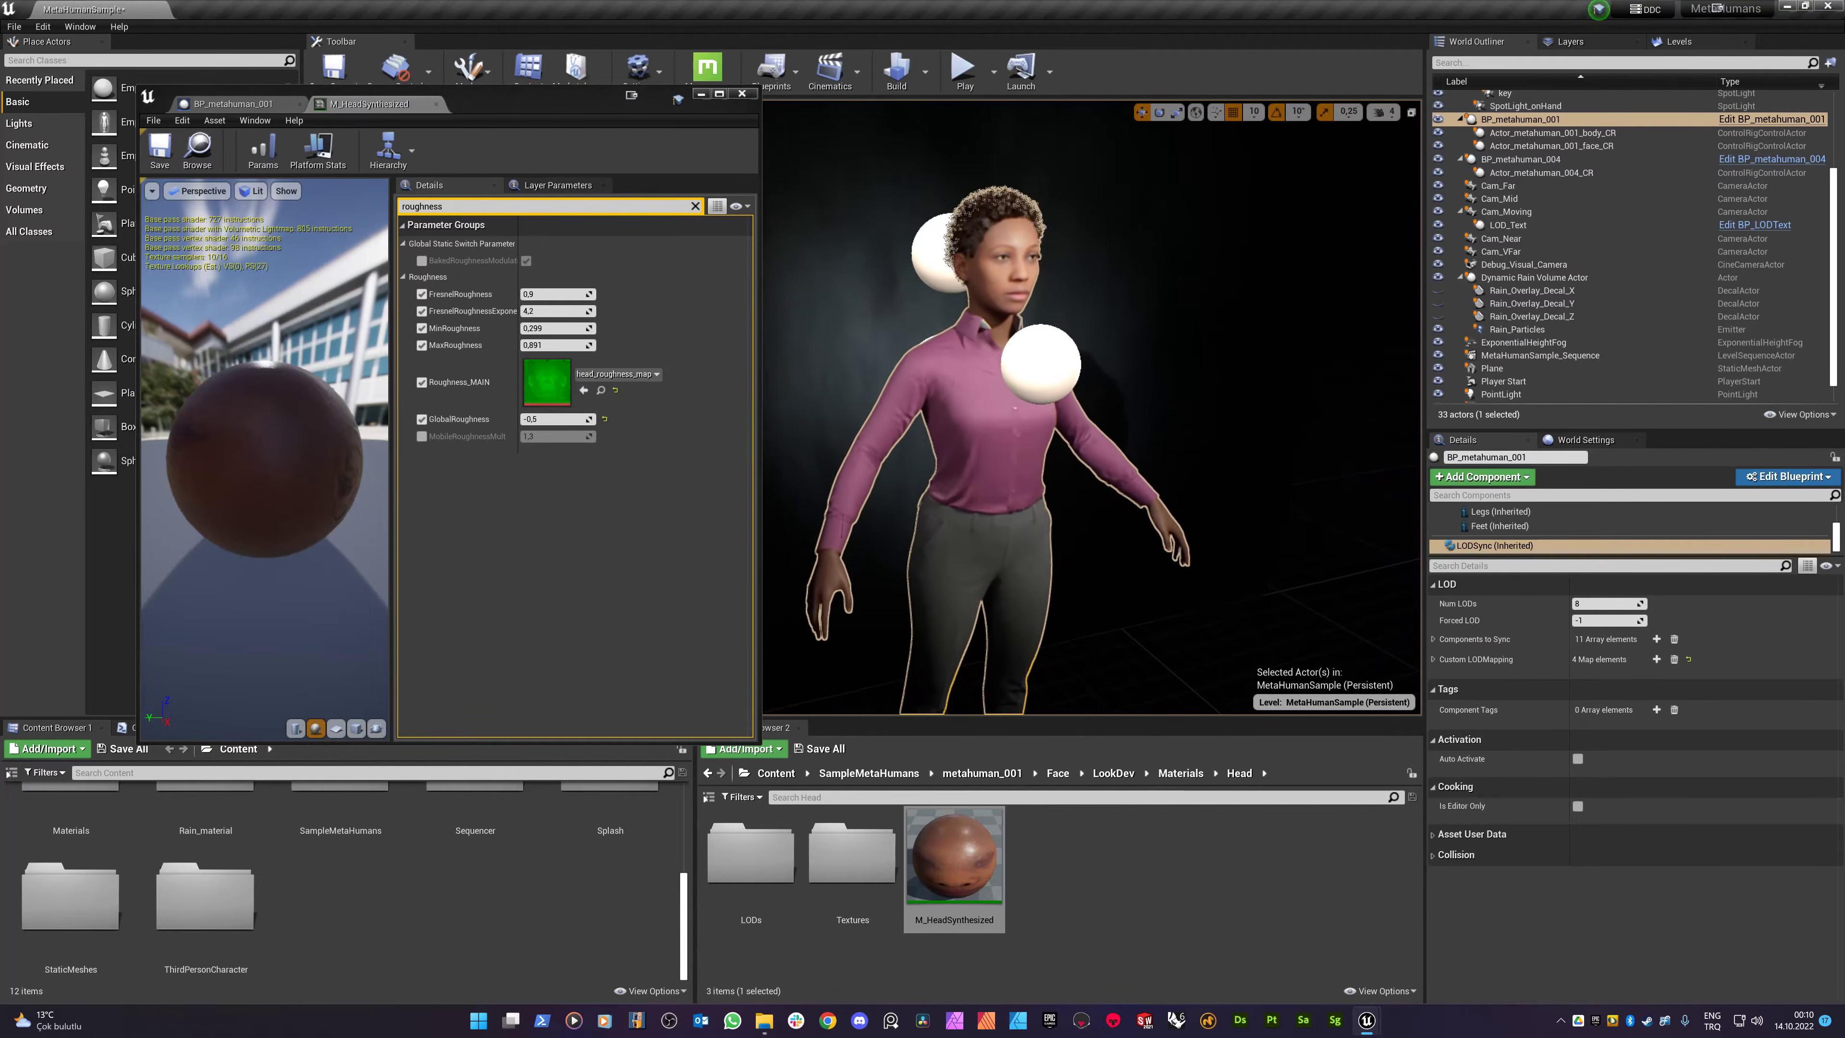
- Hide all sprite helpers in the level viewport through the Show menu
{"action": "left_click_drag", "start_coordinate": [573, 96], "coordinate": [525, 355]}
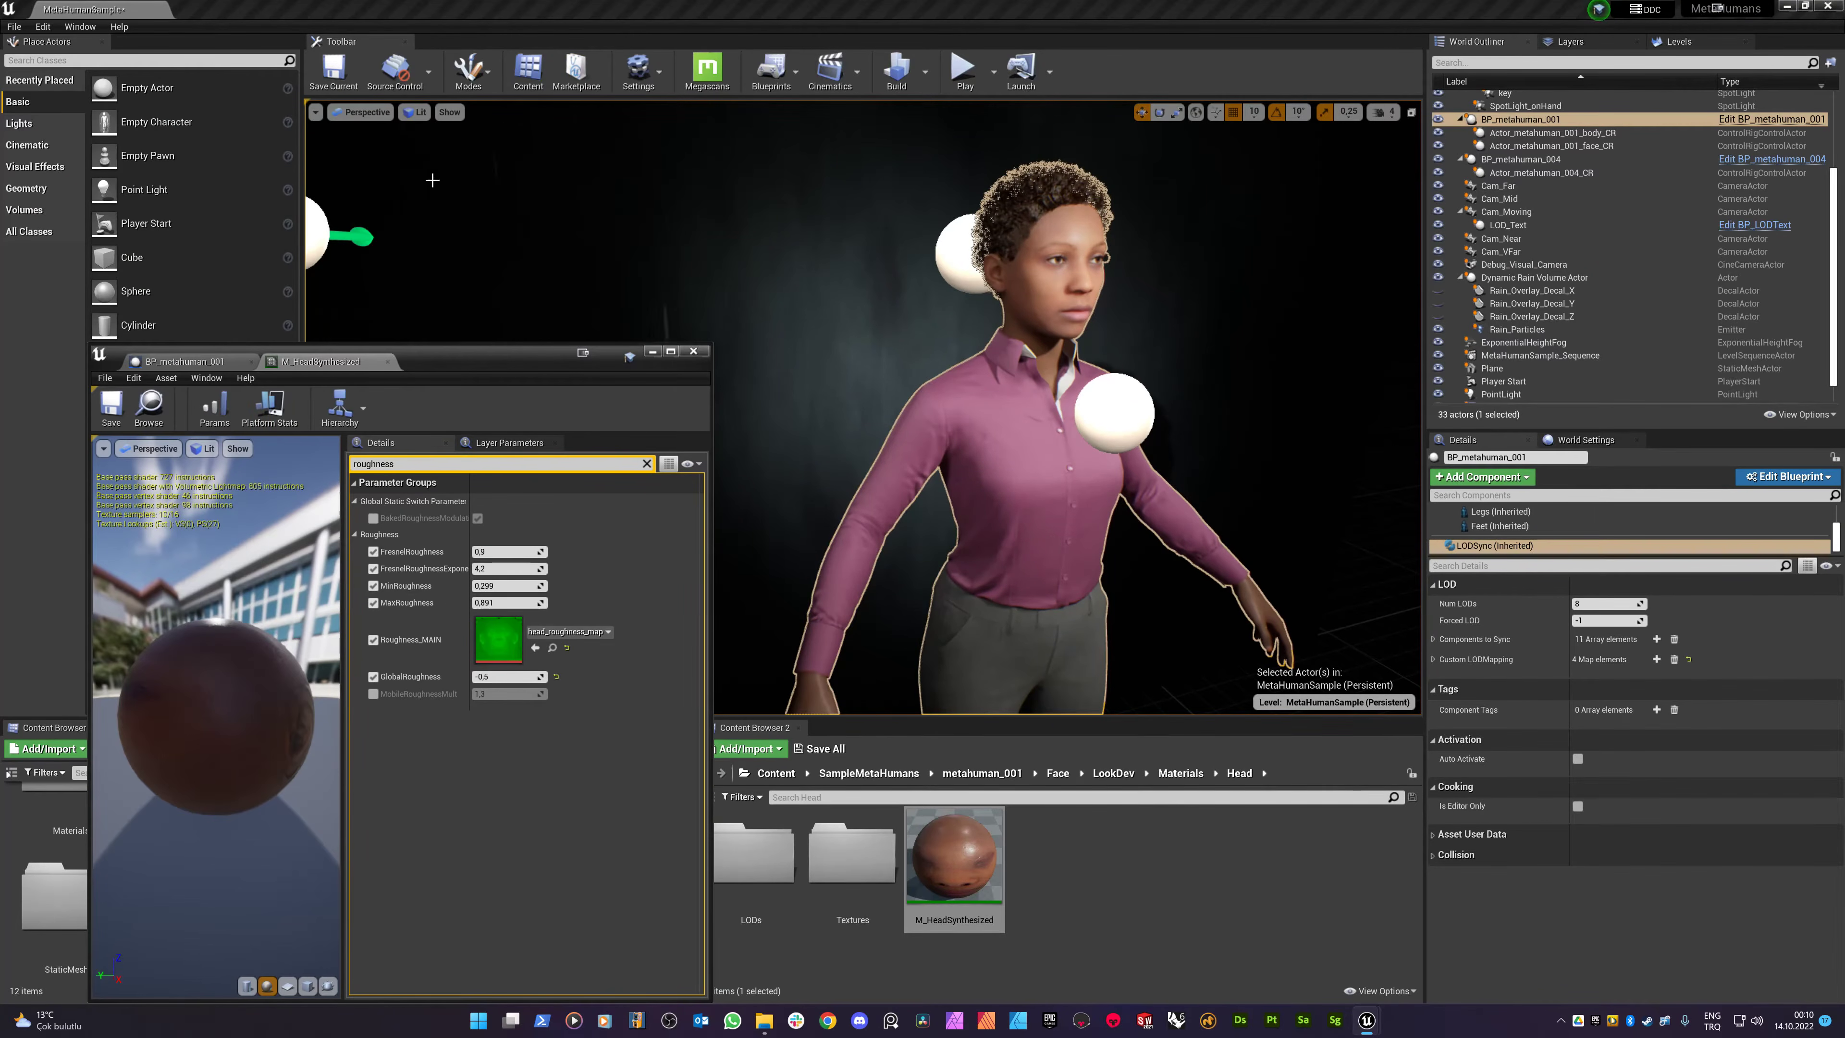
{"action": "left_click", "coordinate": [316, 112]}
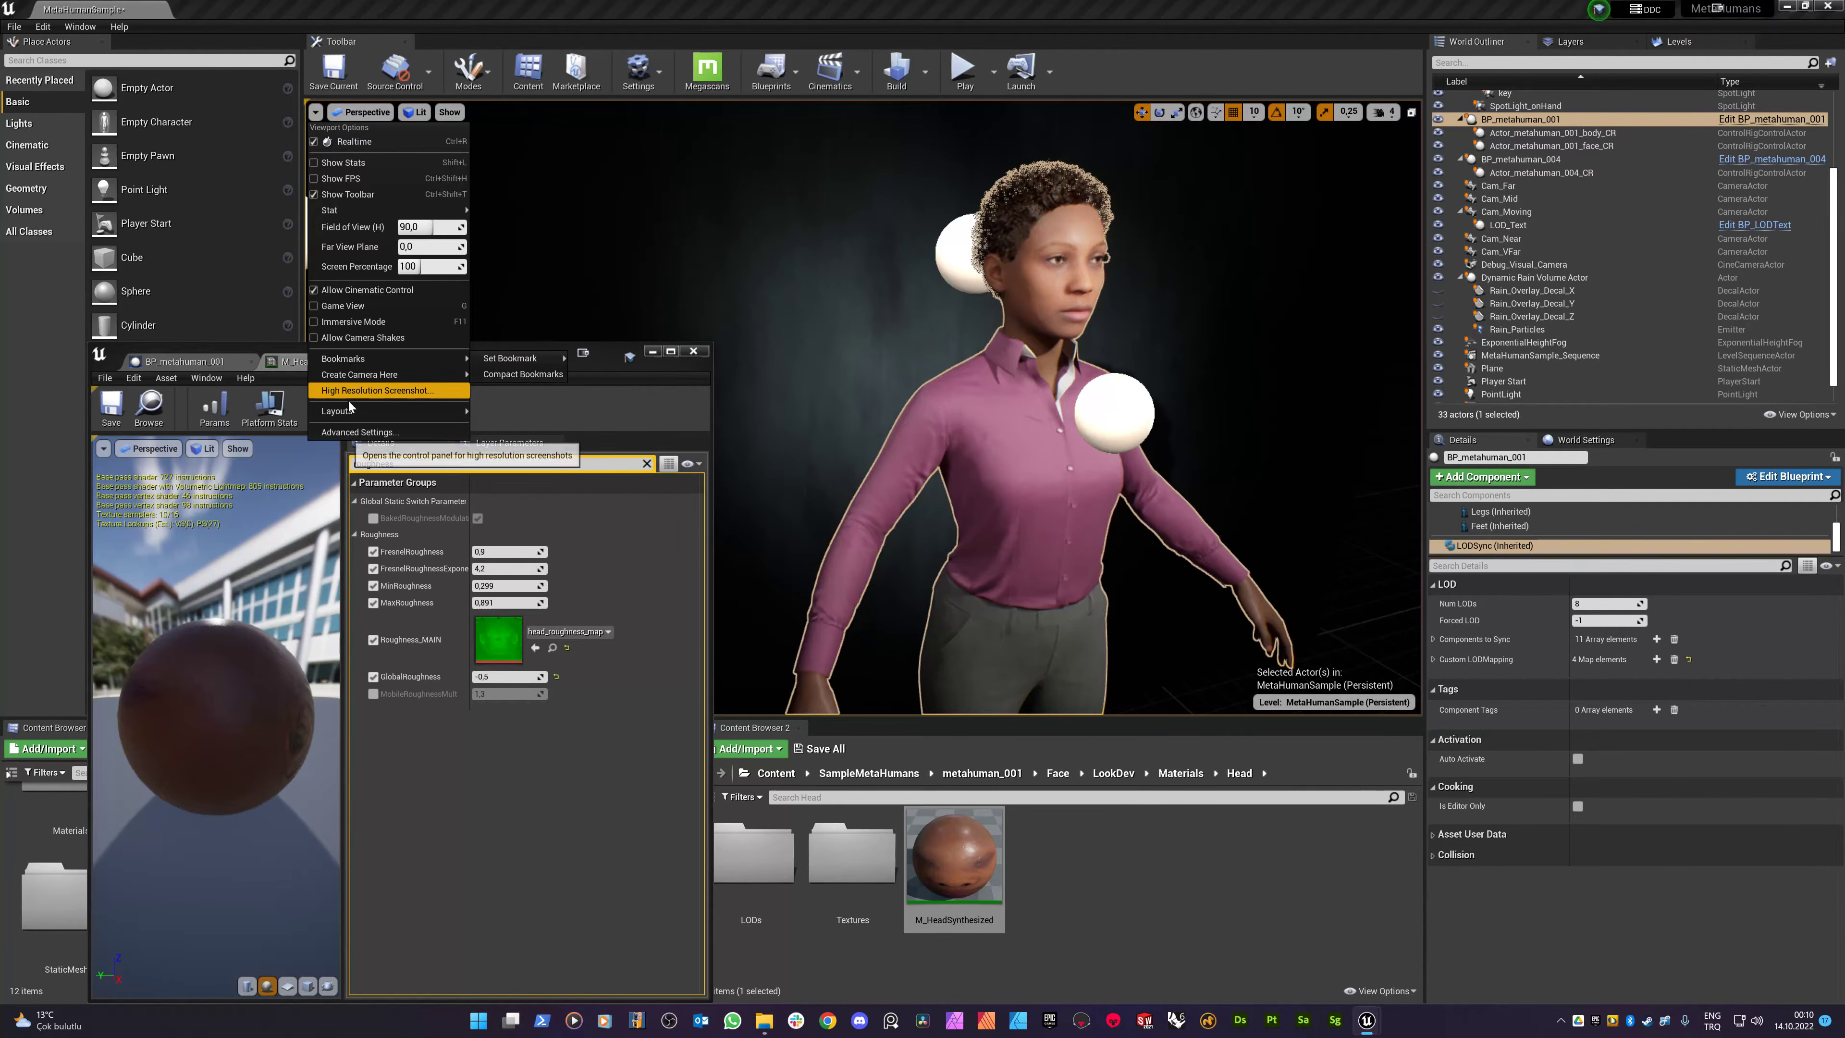
{"action": "key", "text": "Escape"}
{"action": "left_click", "coordinate": [449, 112]}
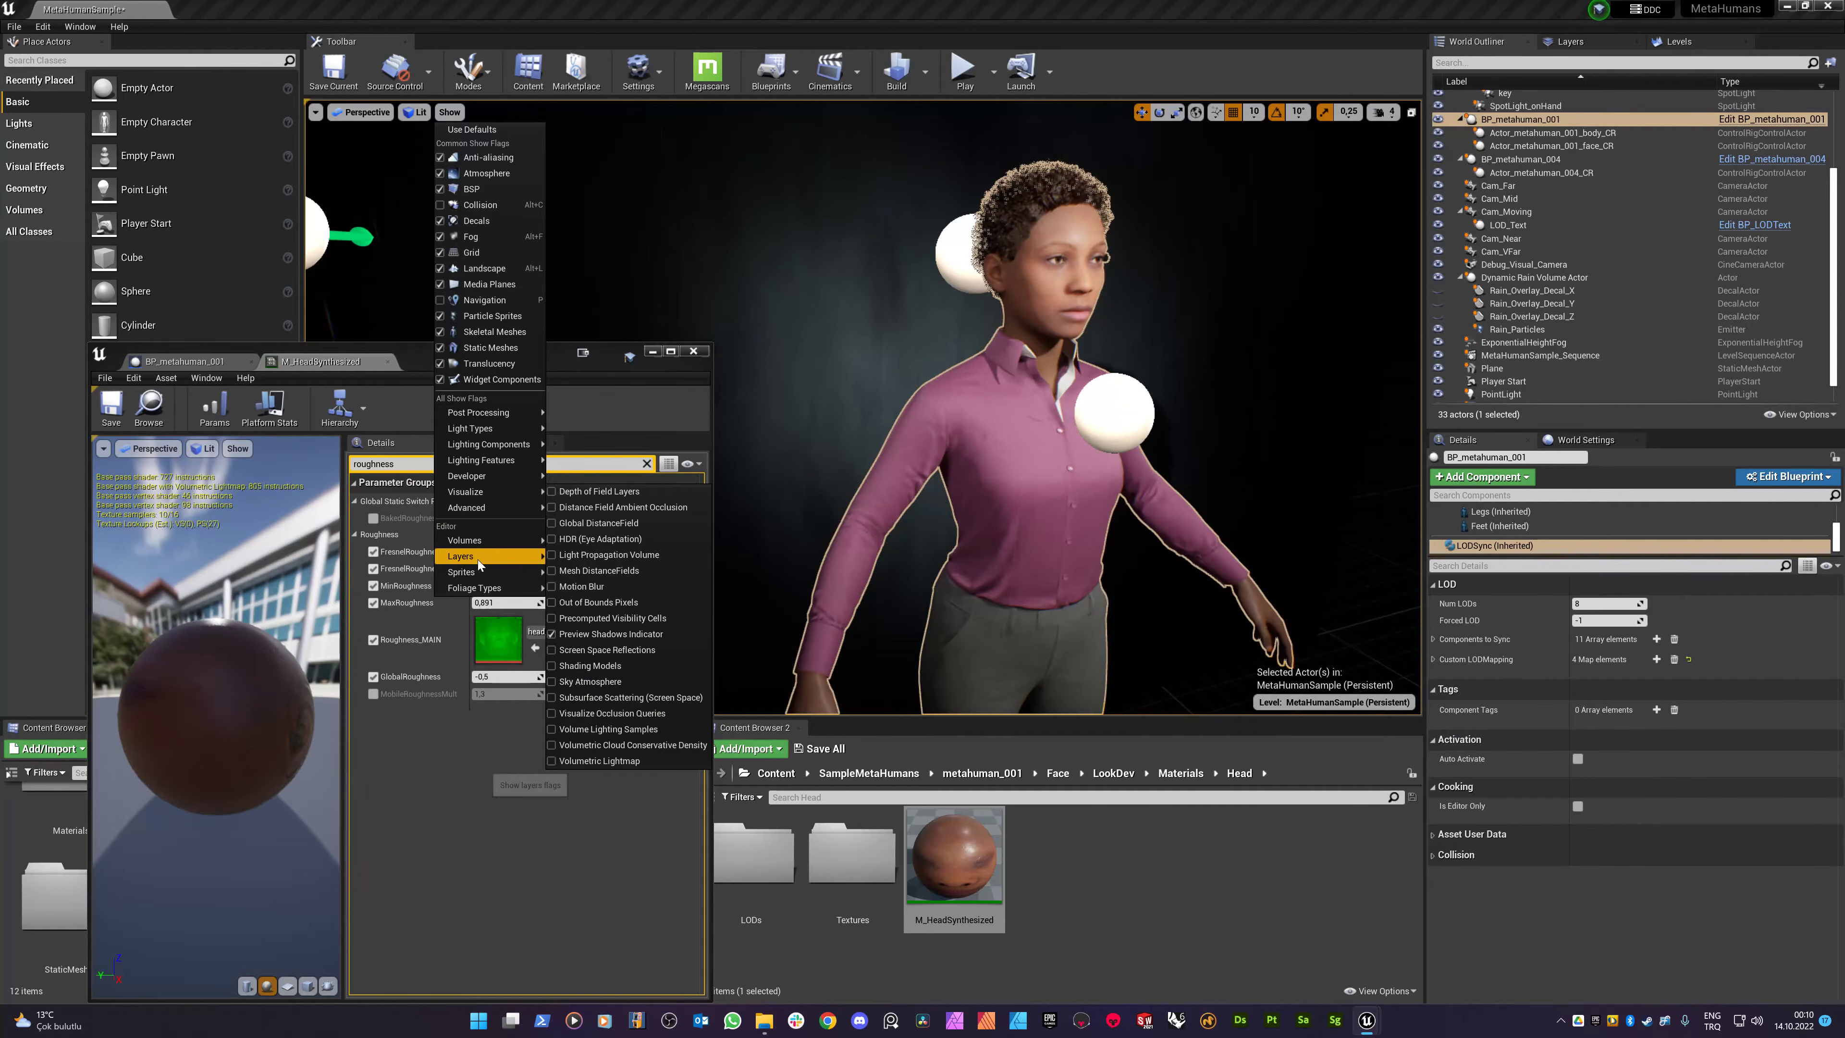
{"action": "mouse_move", "coordinate": [482, 573]}
{"action": "left_click", "coordinate": [569, 588]}
- Fly the camera into a head-and-shoulders close-up of the MetaHuman's face
{"action": "mouse_move", "coordinate": [846, 426]}
{"action": "right_mouse_down"}
{"action": "mouse_move", "coordinate": [879, 399]}
{"action": "mouse_move", "coordinate": [877, 421]}
{"action": "right_mouse_up"}
{"action": "key", "text": "s"}
{"action": "key", "text": "w"}
{"action": "key", "text": "w"}
{"action": "key", "text": "s"}
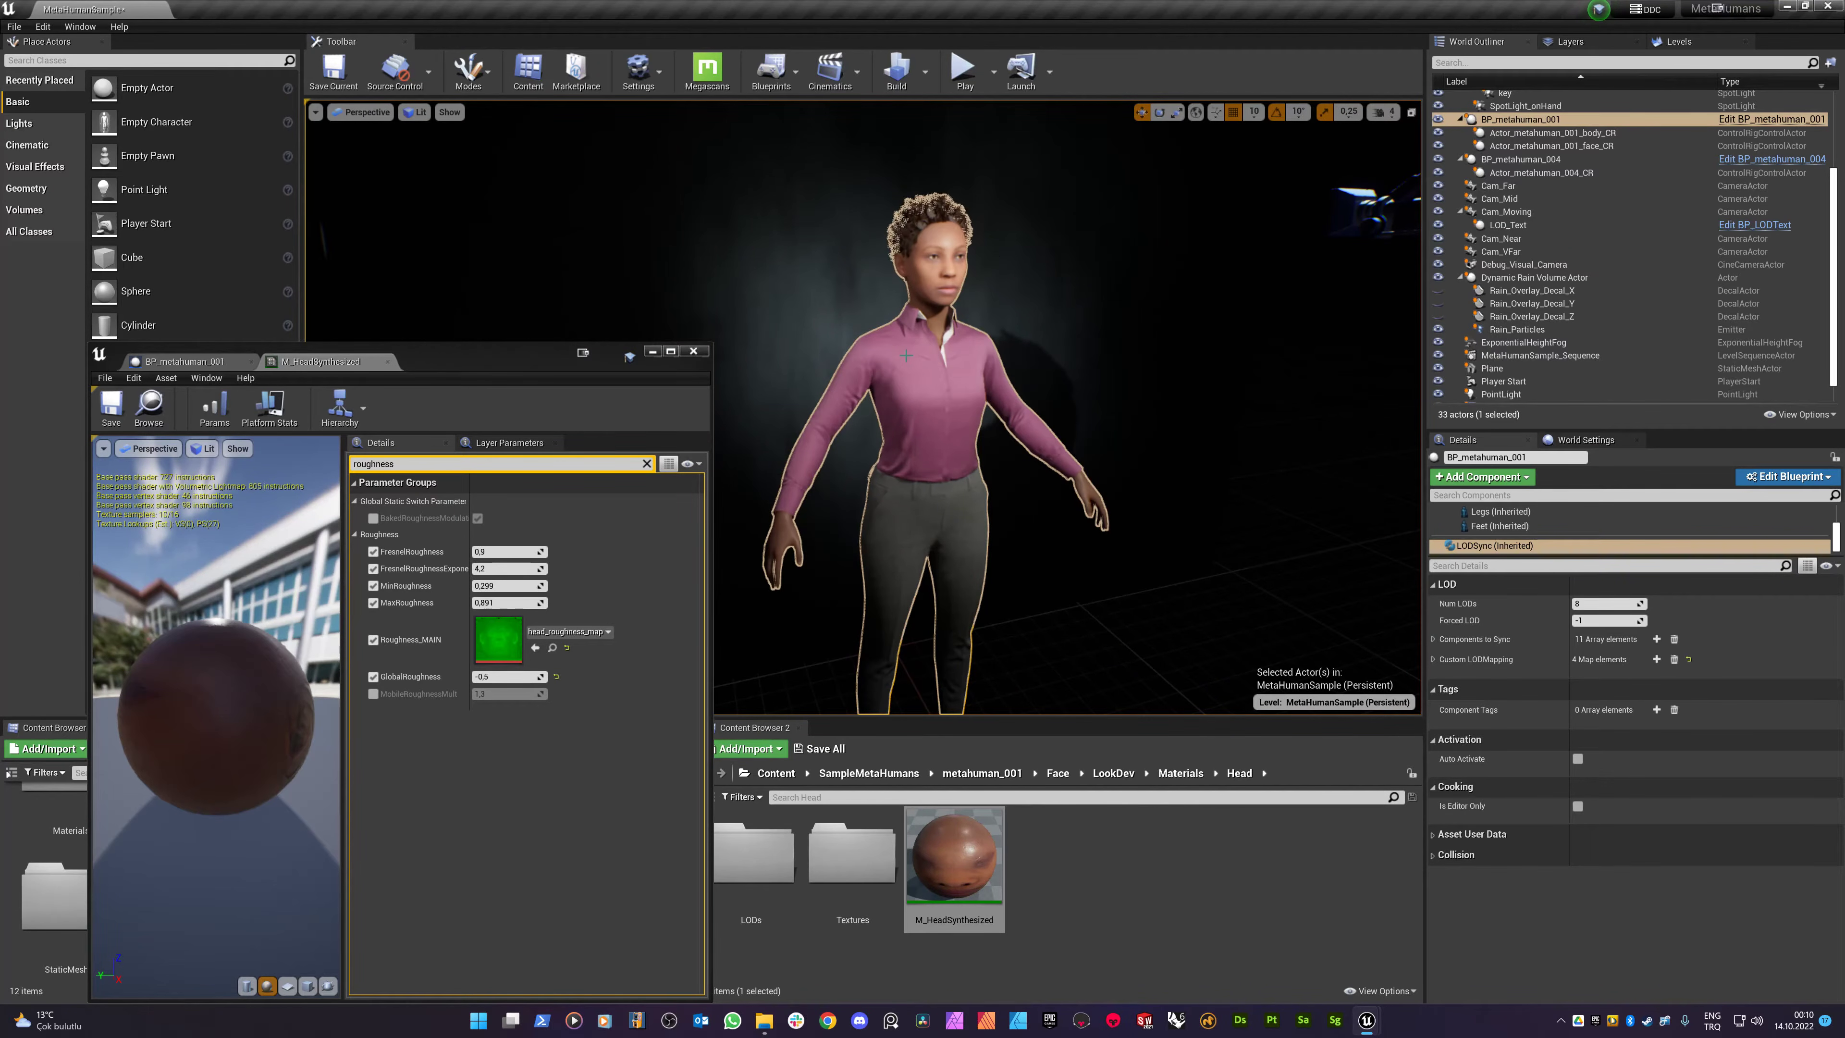
{"action": "key", "text": "w"}
{"action": "right_click_drag", "start_coordinate": [951, 210], "coordinate": [977, 149]}
{"action": "key", "text": "w"}
{"action": "key", "text": "s"}
{"action": "key", "text": "w"}
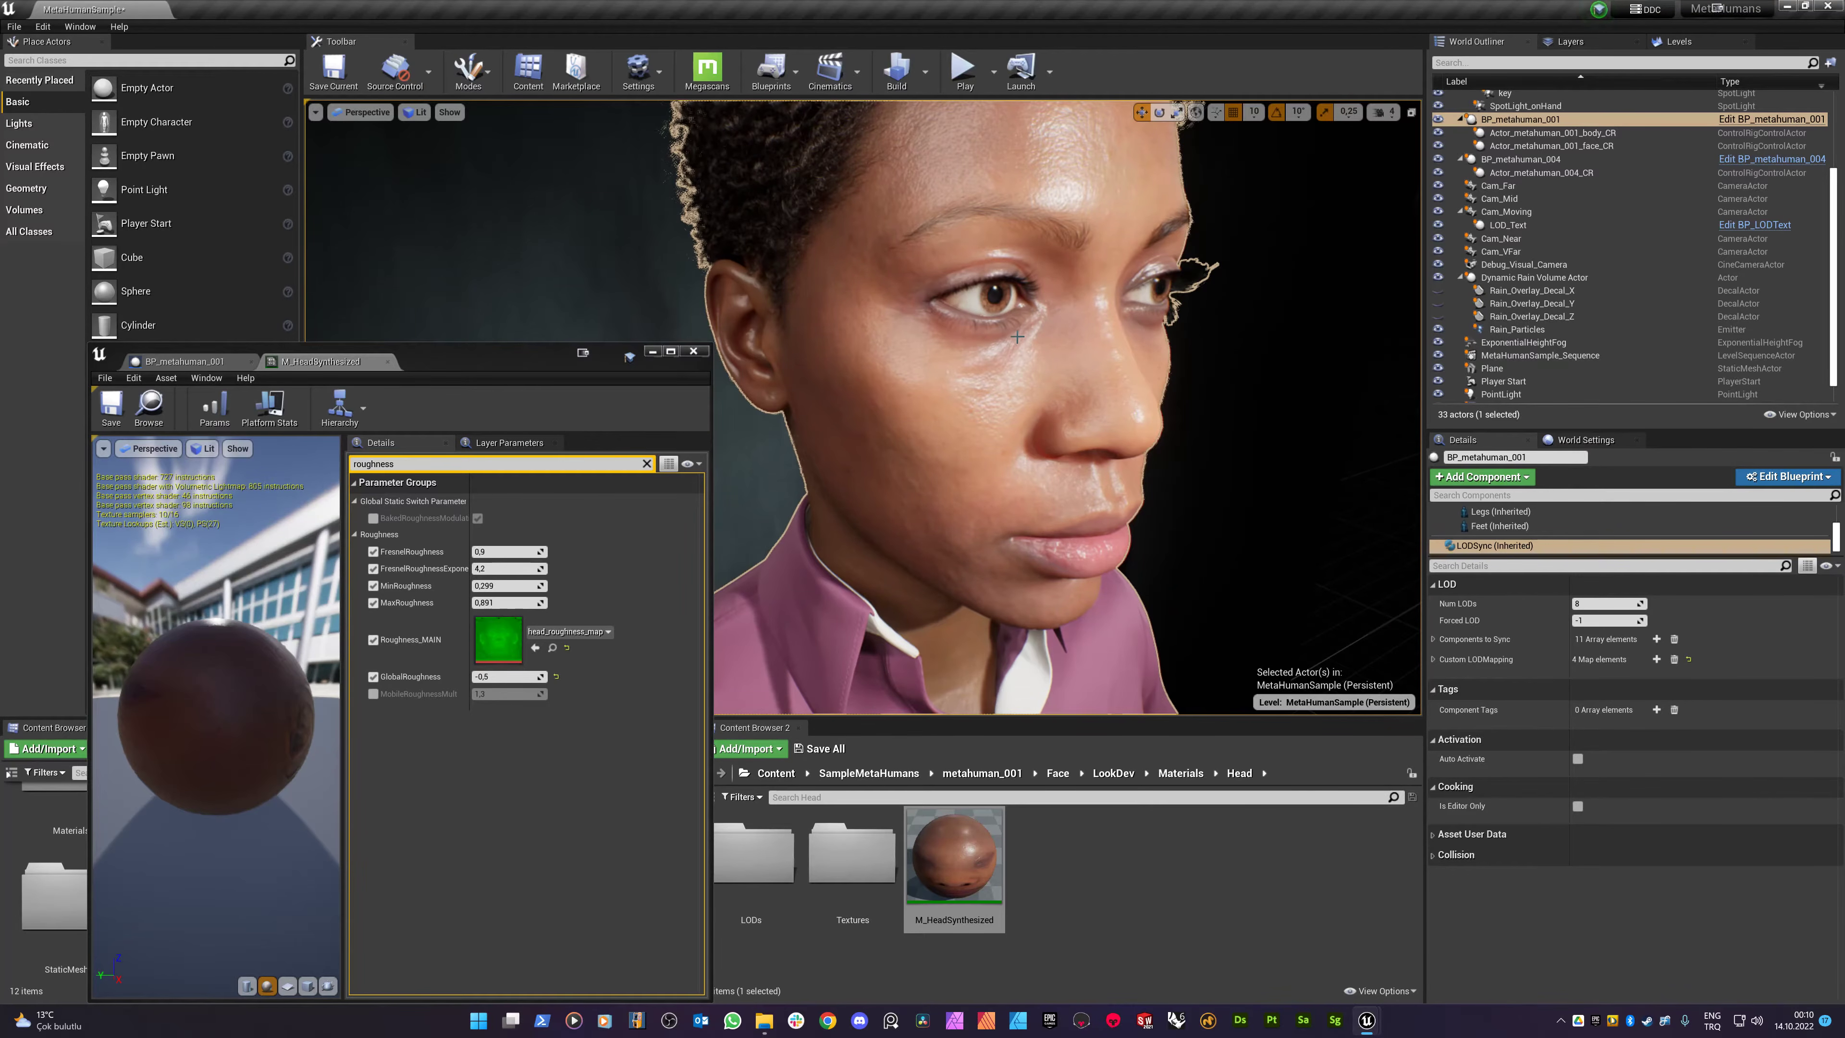
{"action": "key", "text": "s"}
{"action": "right_click_drag", "start_coordinate": [1034, 295], "coordinate": [1030, 308]}
{"action": "key", "text": "w"}
{"action": "key", "text": "w"}
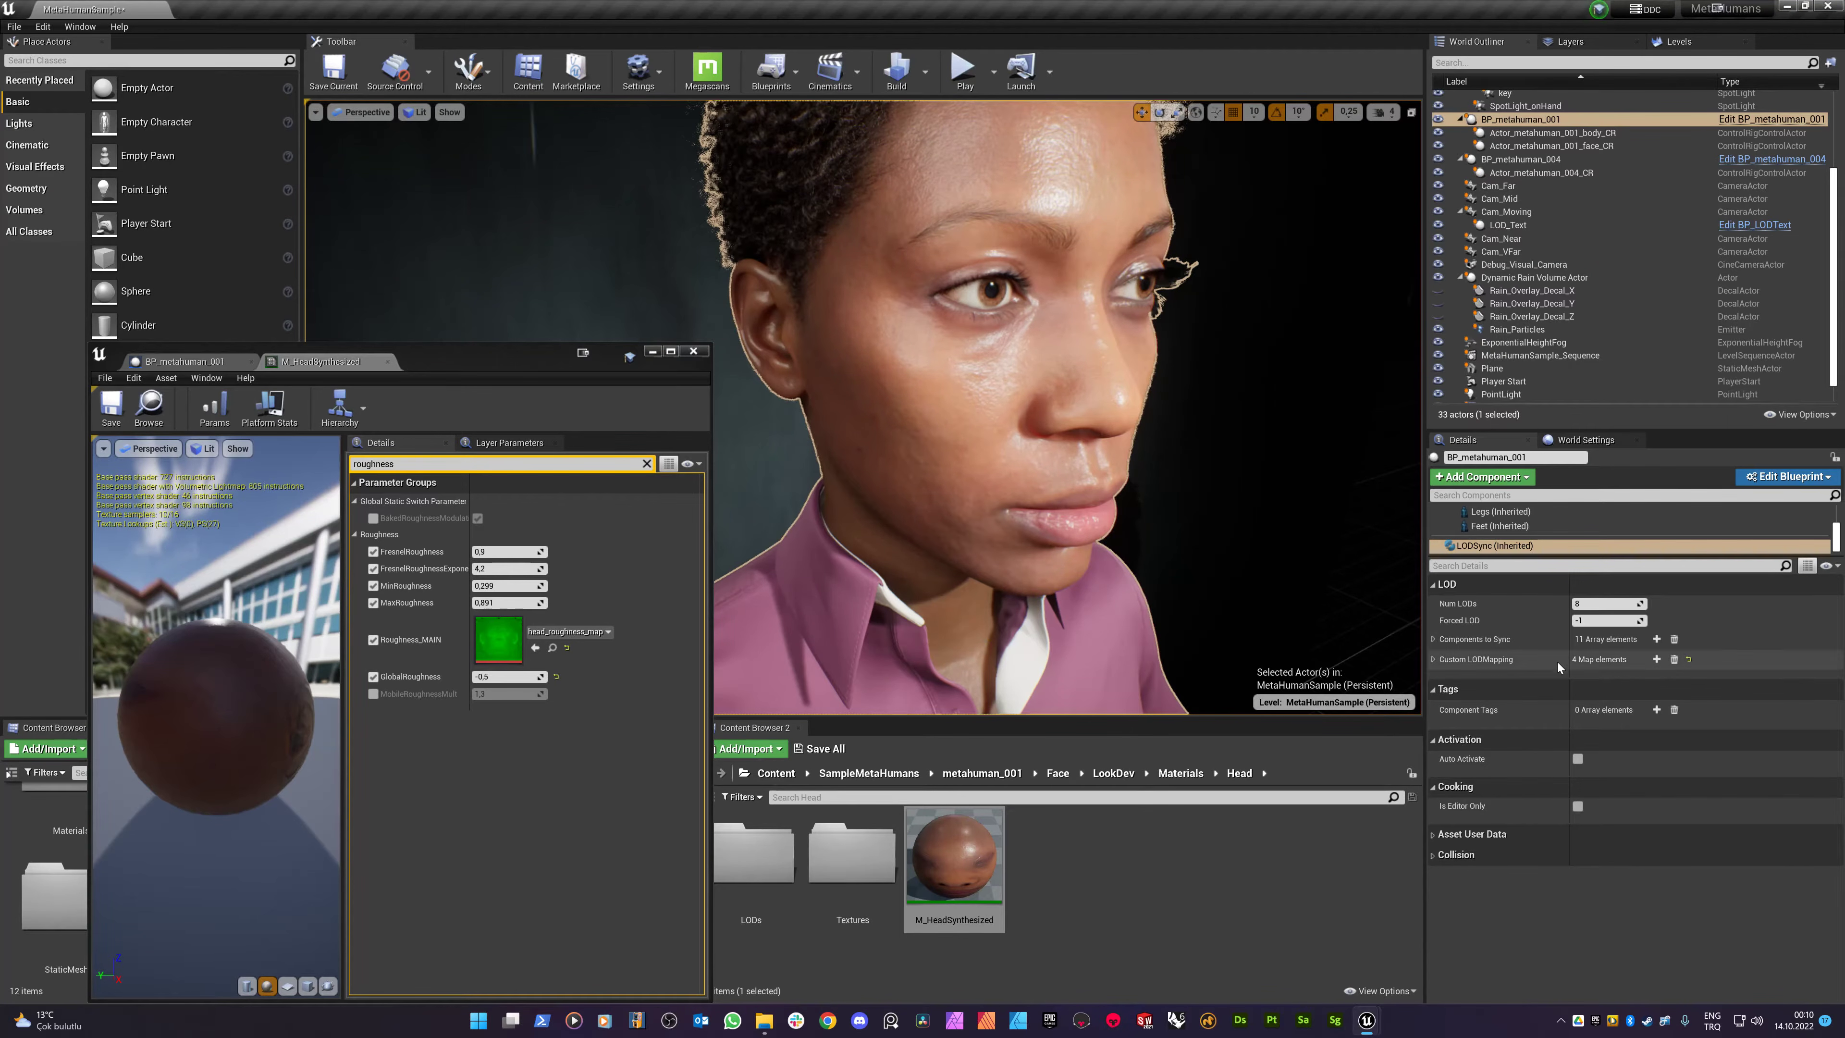
- Set Forced LOD to 0, compare against LOD 1, then return it to 0 and move closer to the face
{"action": "left_click", "coordinate": [1605, 619]}
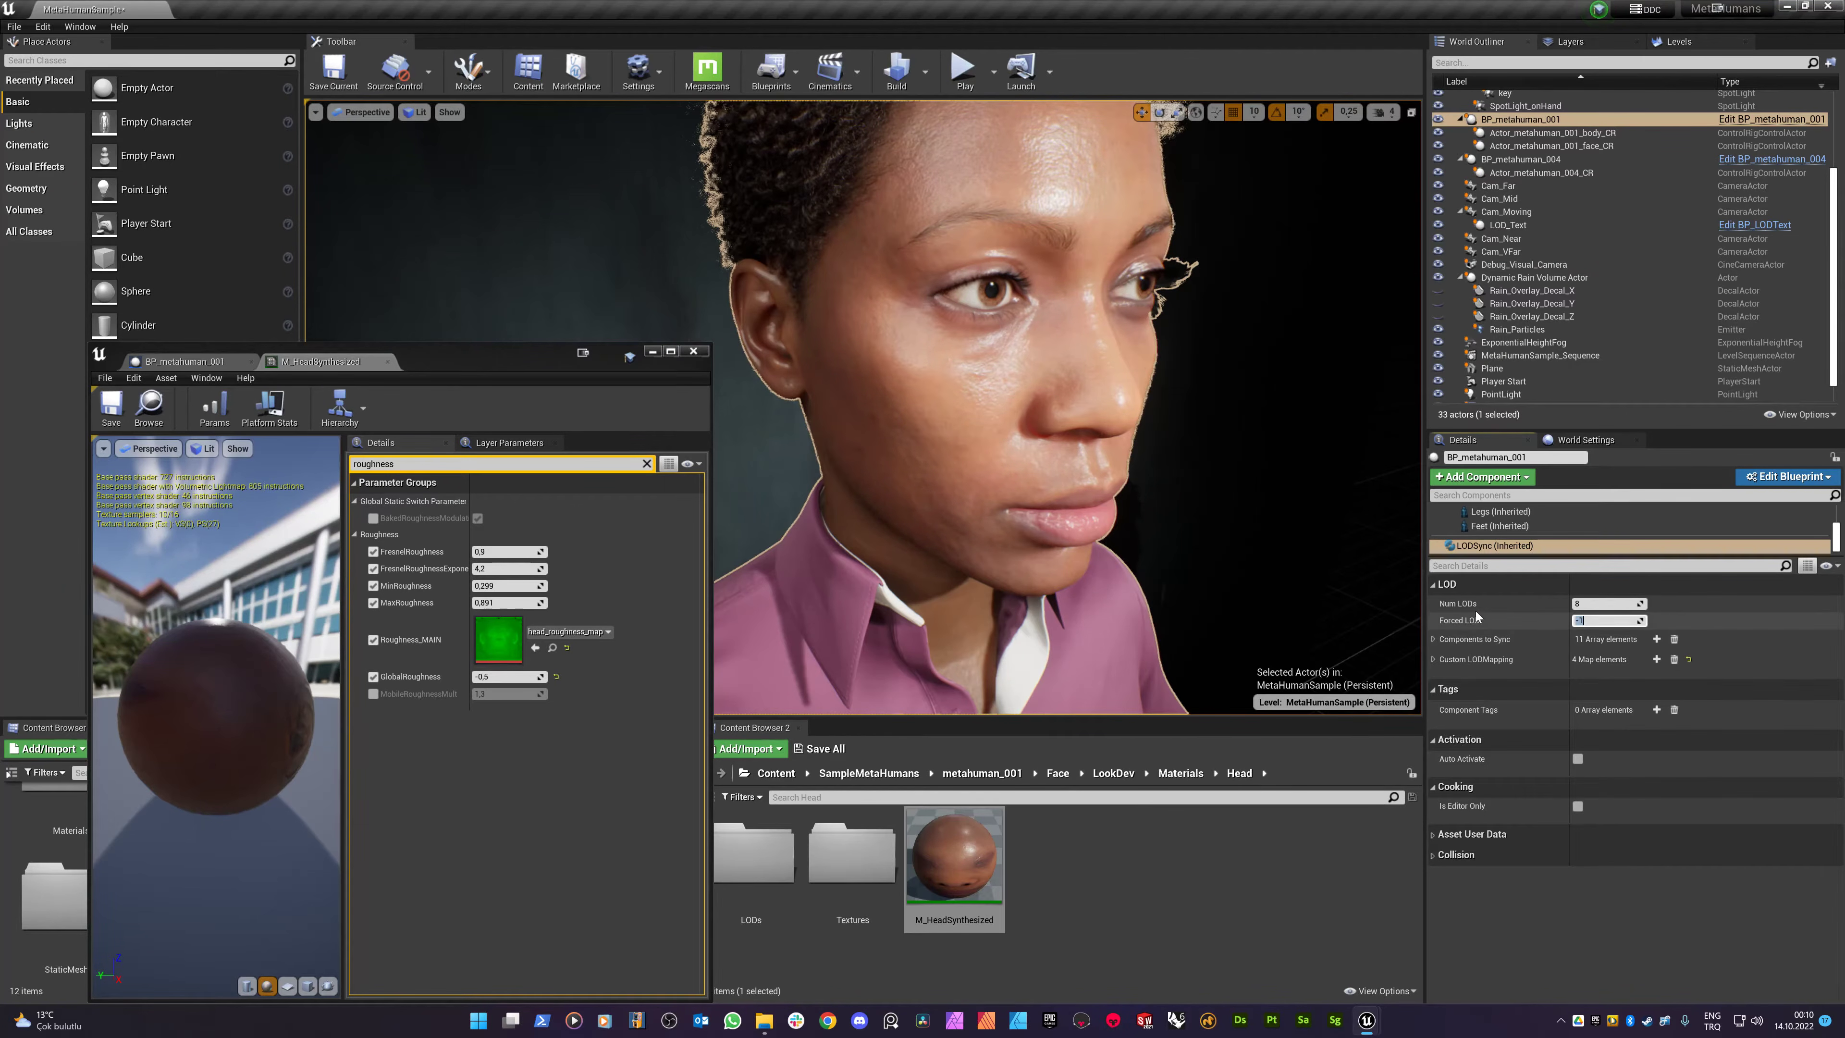
{"action": "key", "text": "Return"}
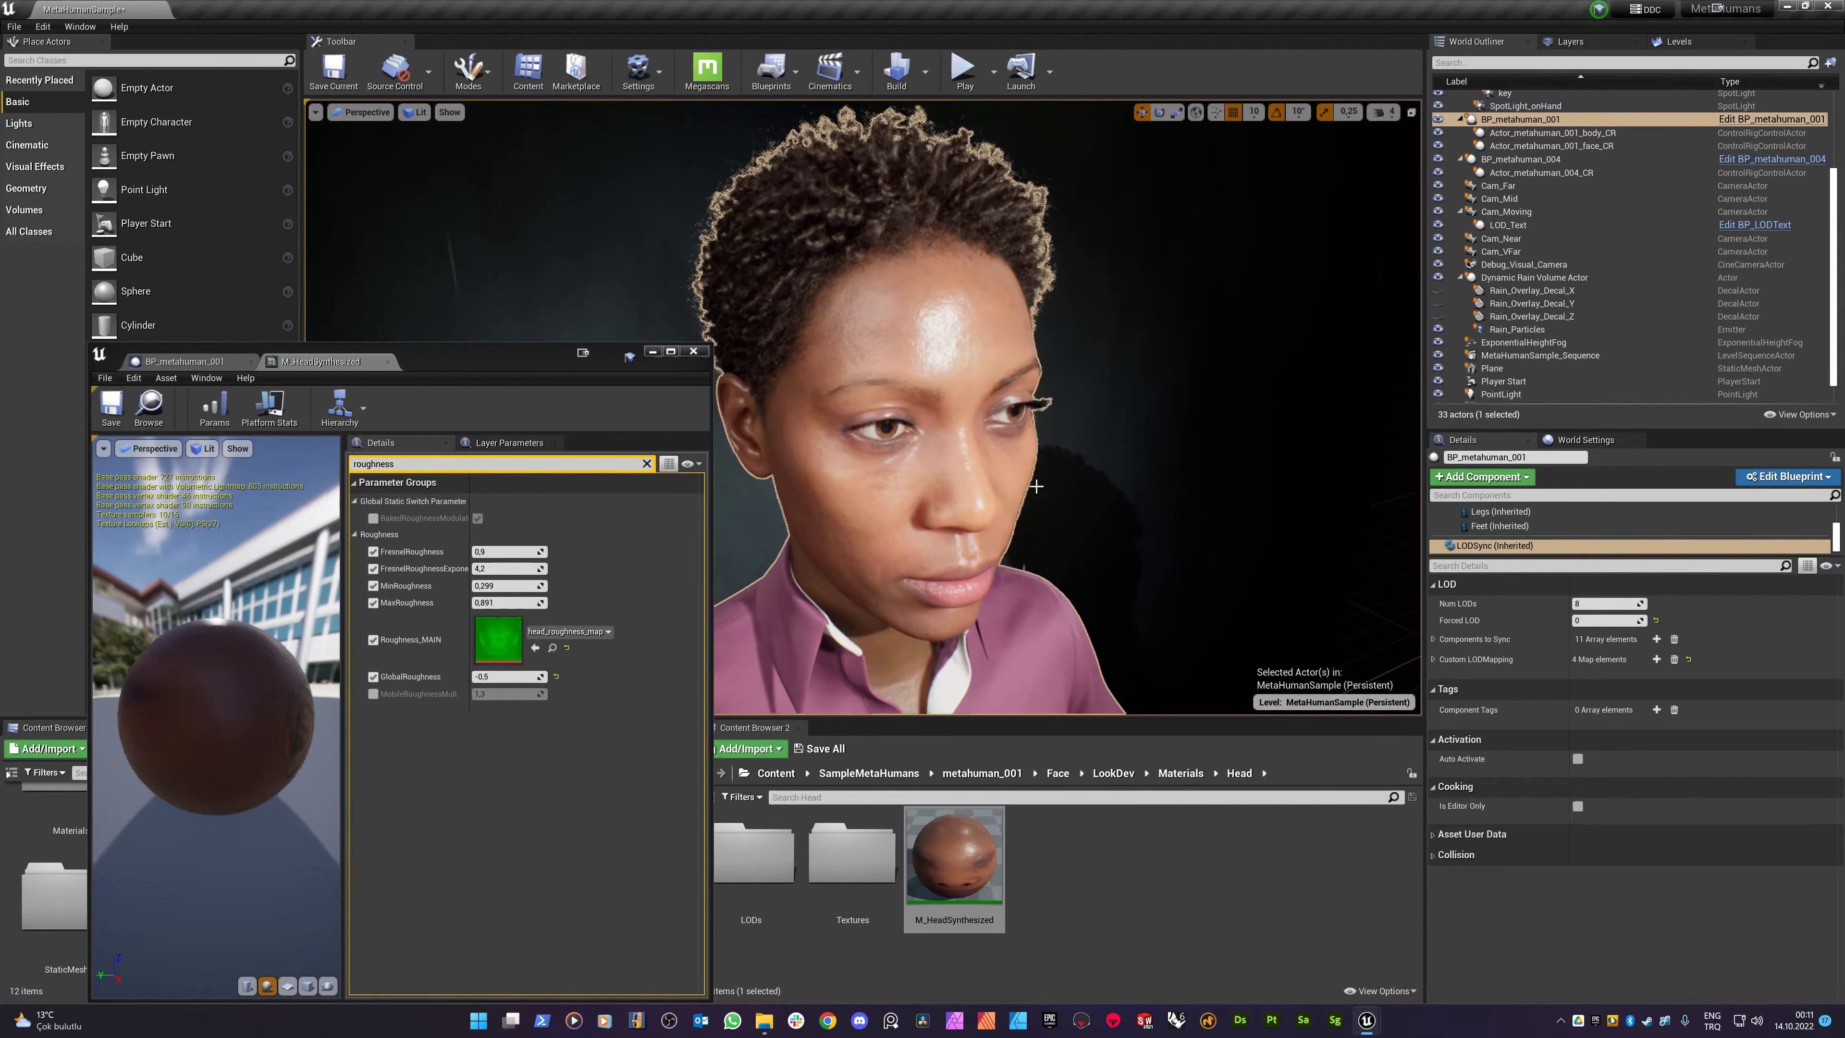
{"action": "left_click_drag", "start_coordinate": [234, 696], "coordinate": [330, 692]}
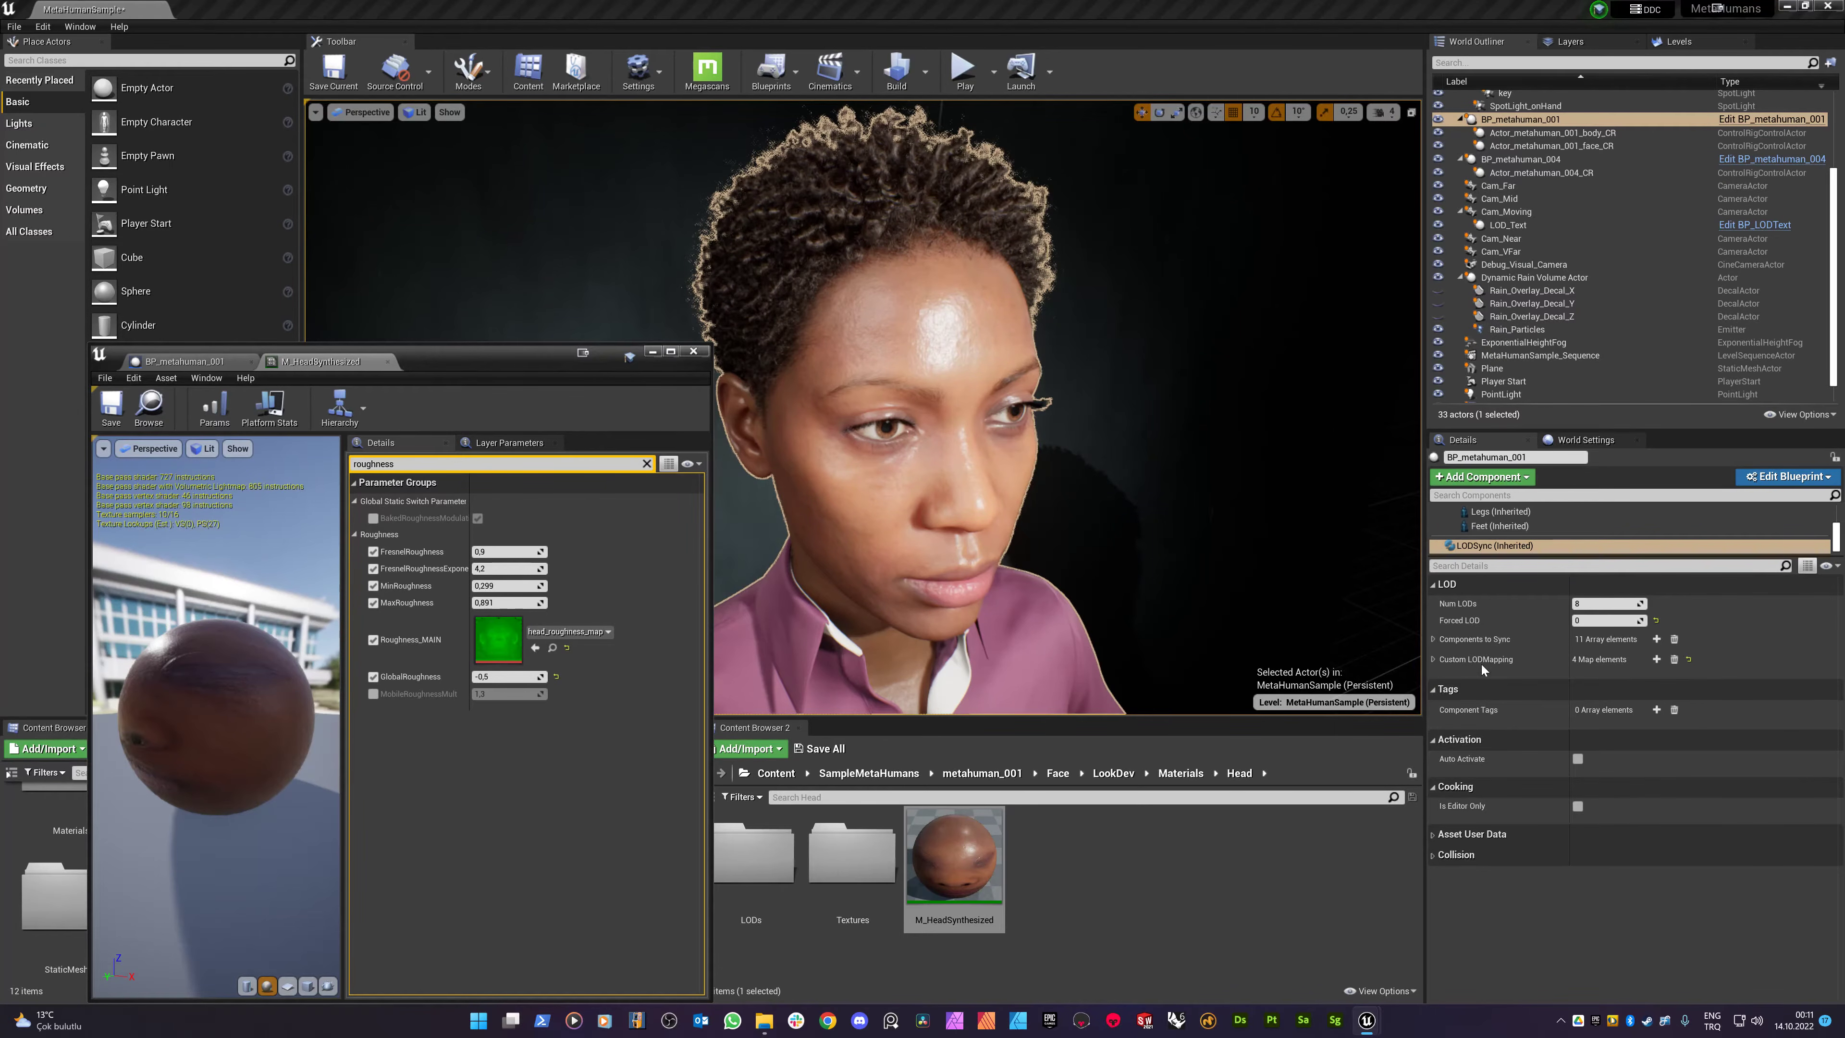
{"action": "left_click", "coordinate": [1601, 619]}
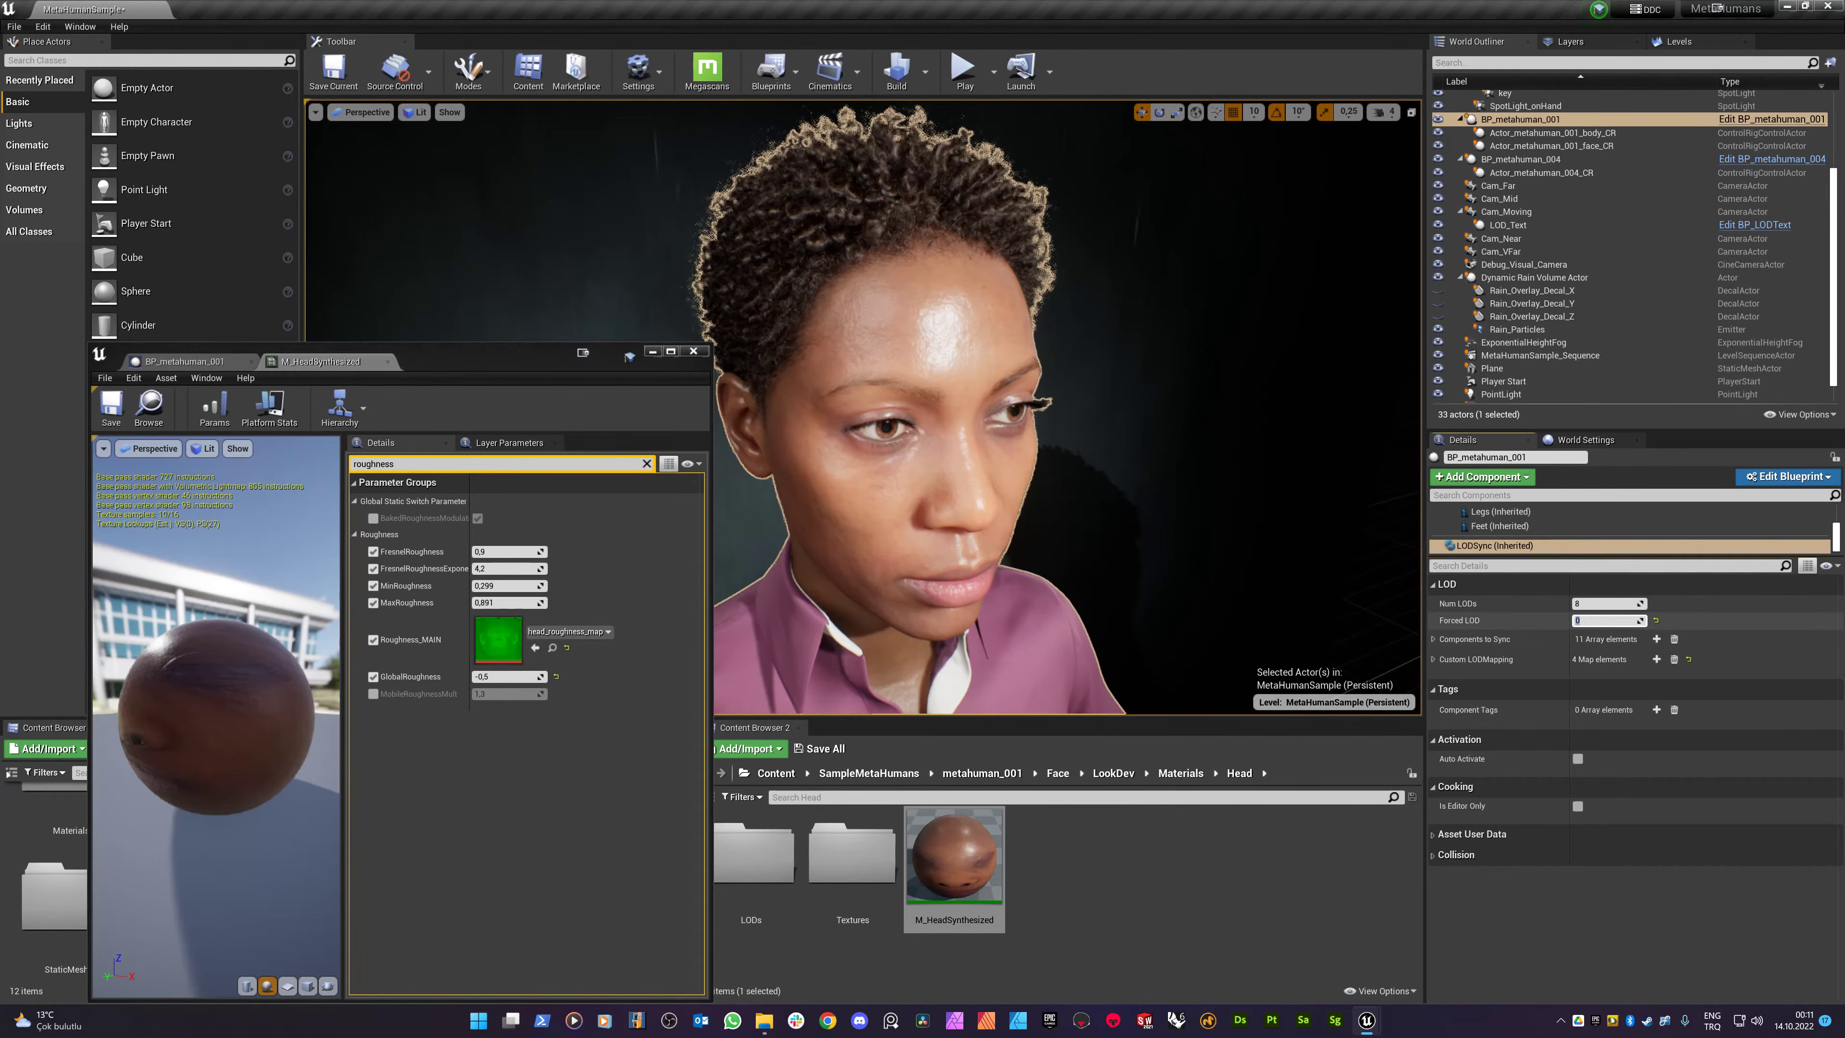
{"action": "type", "text": "1"}
{"action": "key", "text": "Return"}
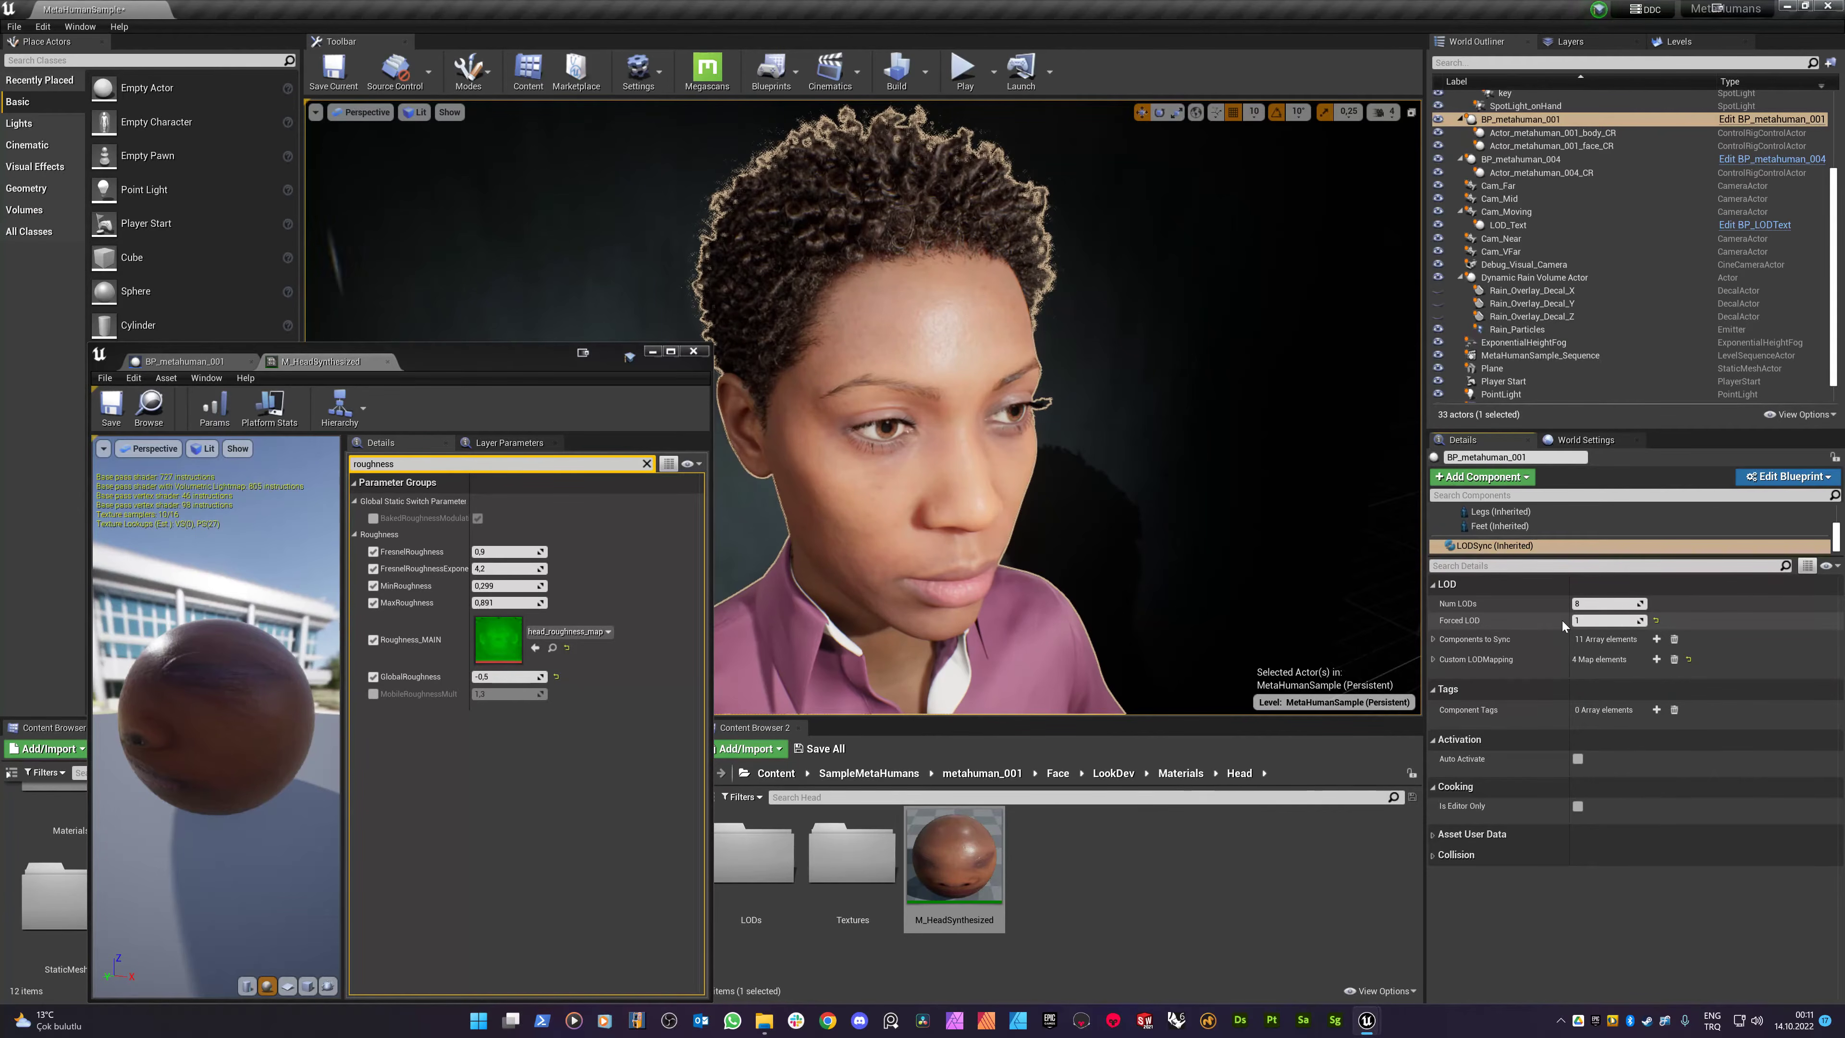
{"action": "left_click_drag", "start_coordinate": [1576, 624], "coordinate": [1578, 624]}
{"action": "type", "text": "0"}
{"action": "key", "text": "Return"}
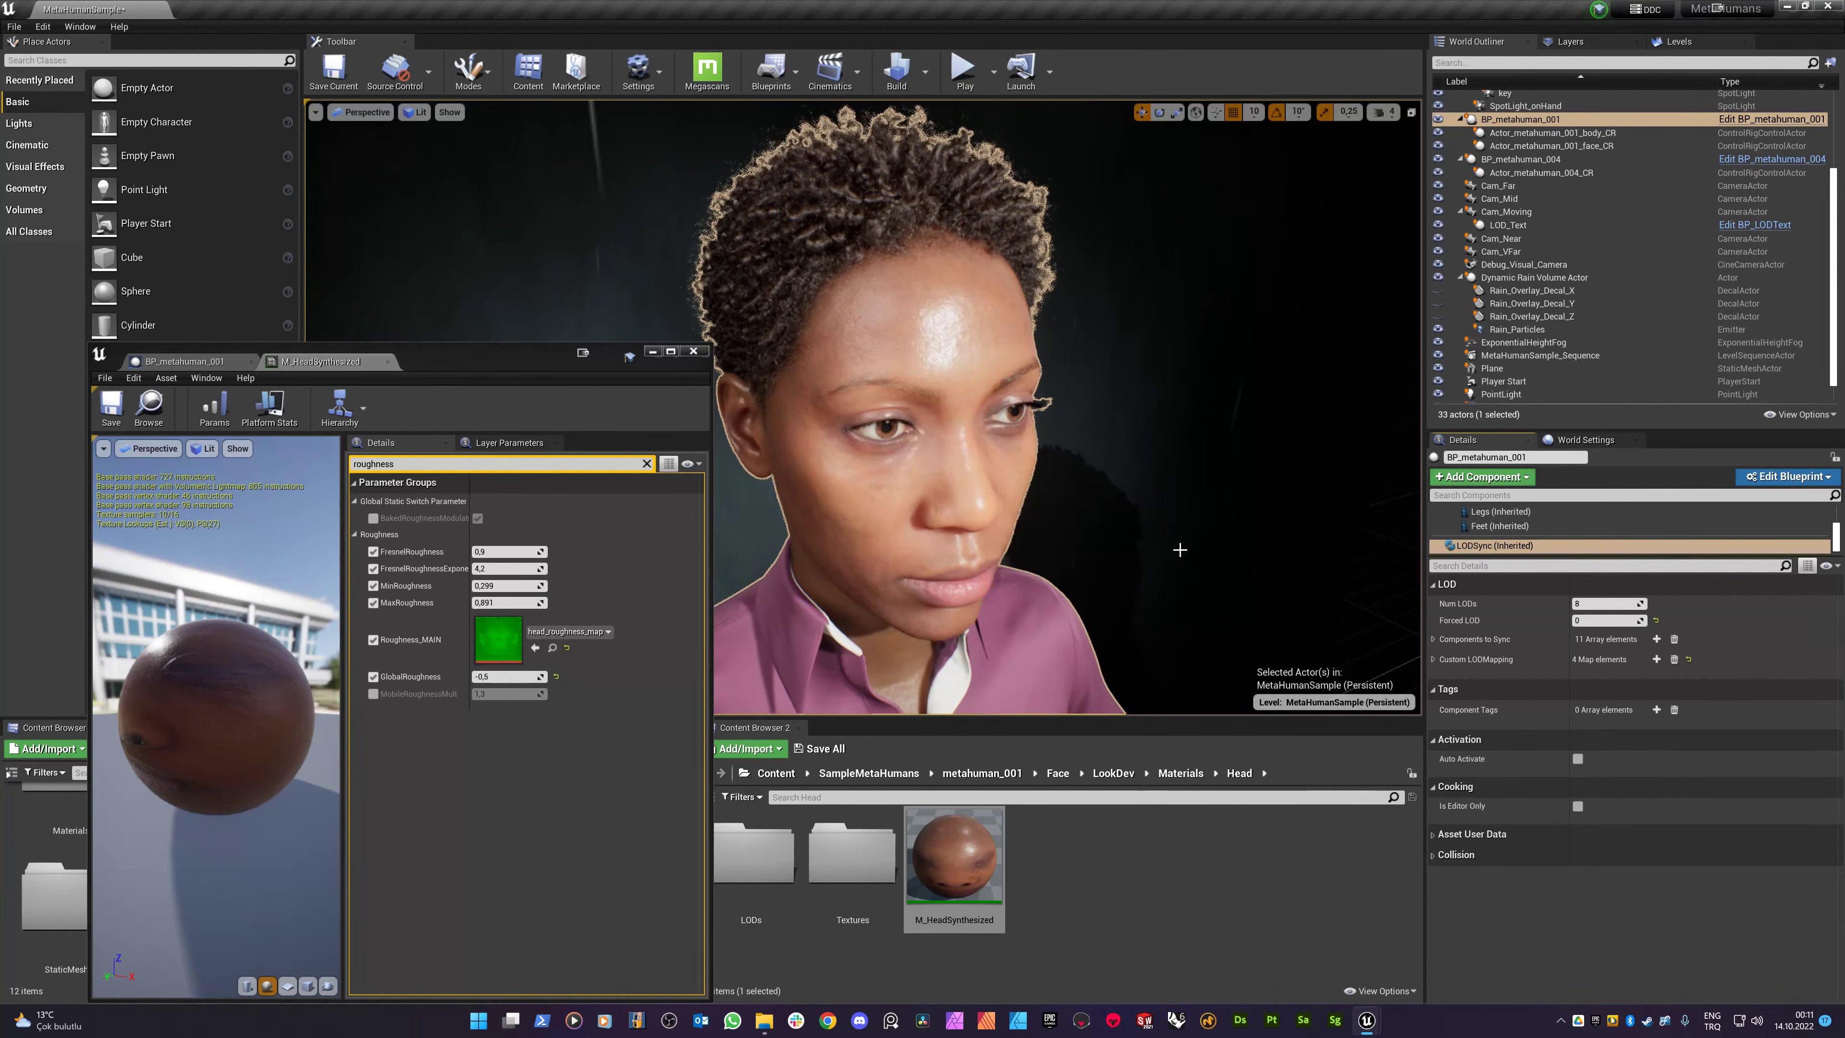
{"action": "mouse_move", "coordinate": [1032, 496]}
{"action": "left_mouse_down"}
{"action": "mouse_move", "coordinate": [1005, 436]}
{"action": "mouse_move", "coordinate": [1030, 516]}
{"action": "mouse_move", "coordinate": [1032, 485]}
{"action": "mouse_move", "coordinate": [996, 495]}
{"action": "mouse_move", "coordinate": [1024, 485]}
{"action": "left_mouse_up"}
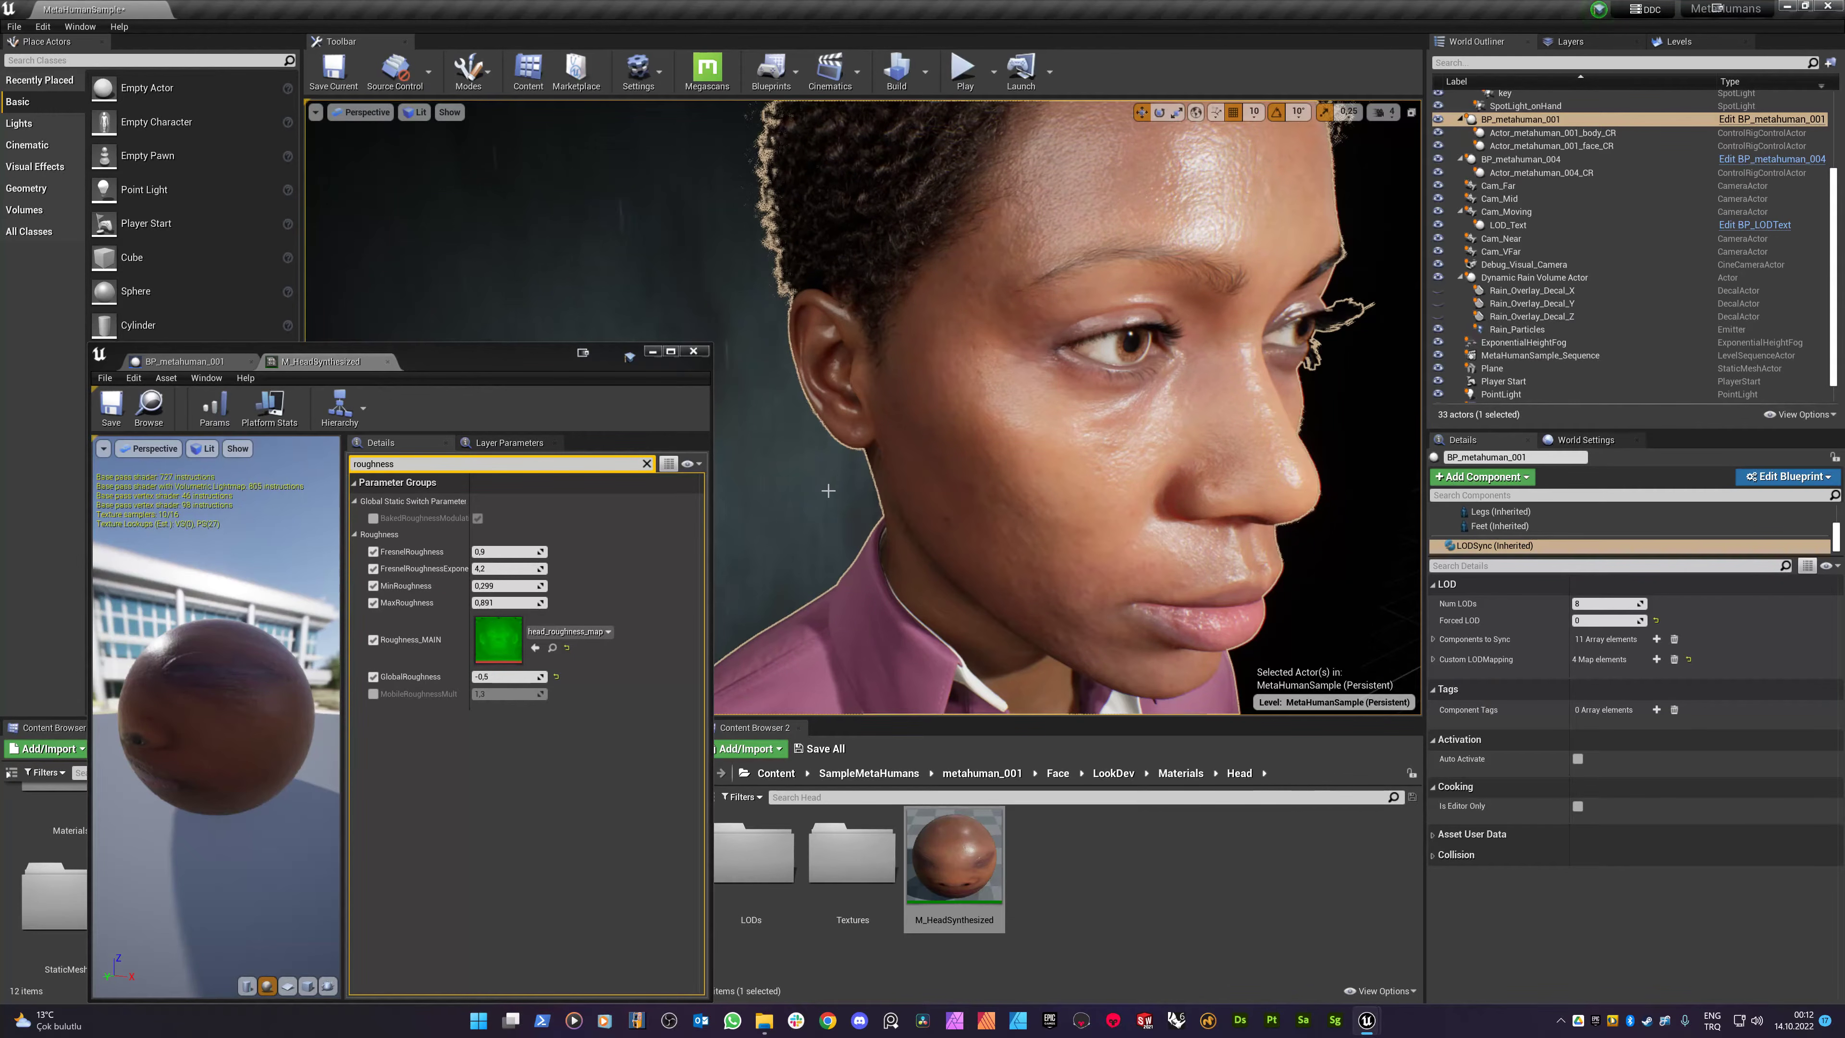
- In the head material instance, clear the parameter search and enable Static_drop_on? with value 1
{"action": "left_click", "coordinate": [188, 362]}
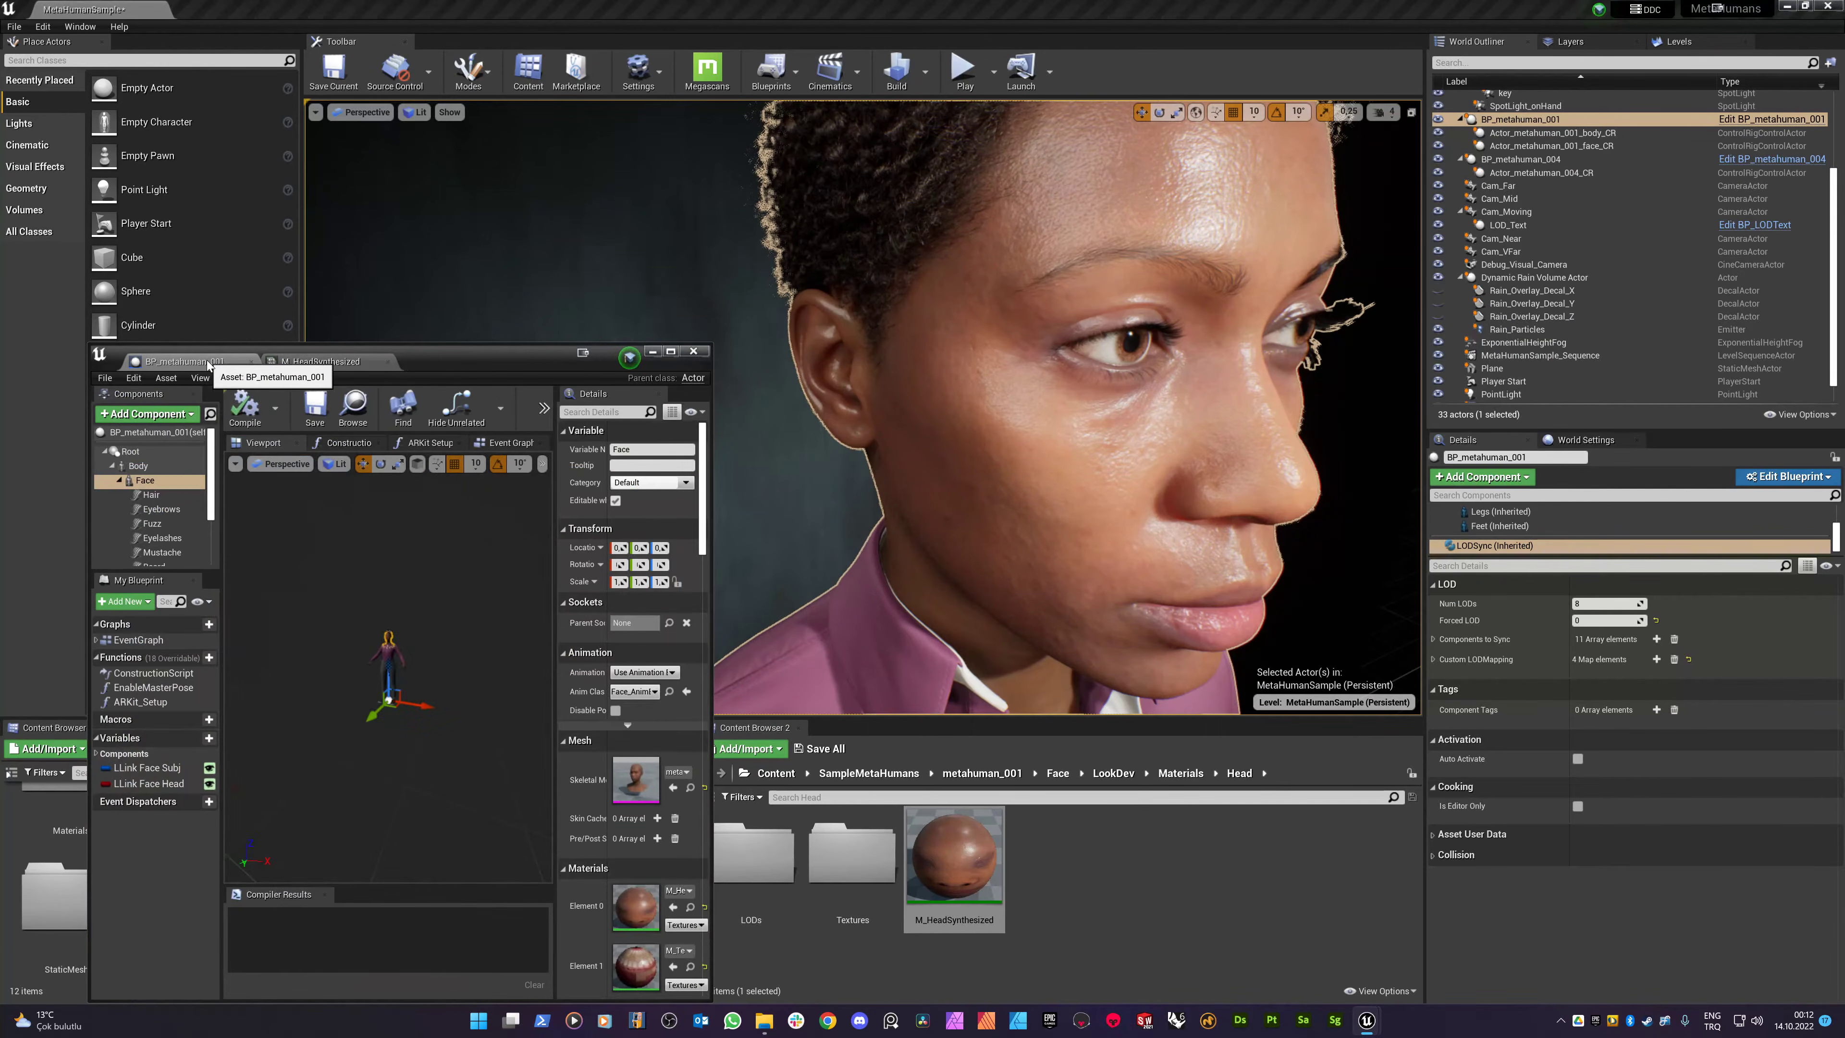
{"action": "left_click", "coordinate": [321, 361]}
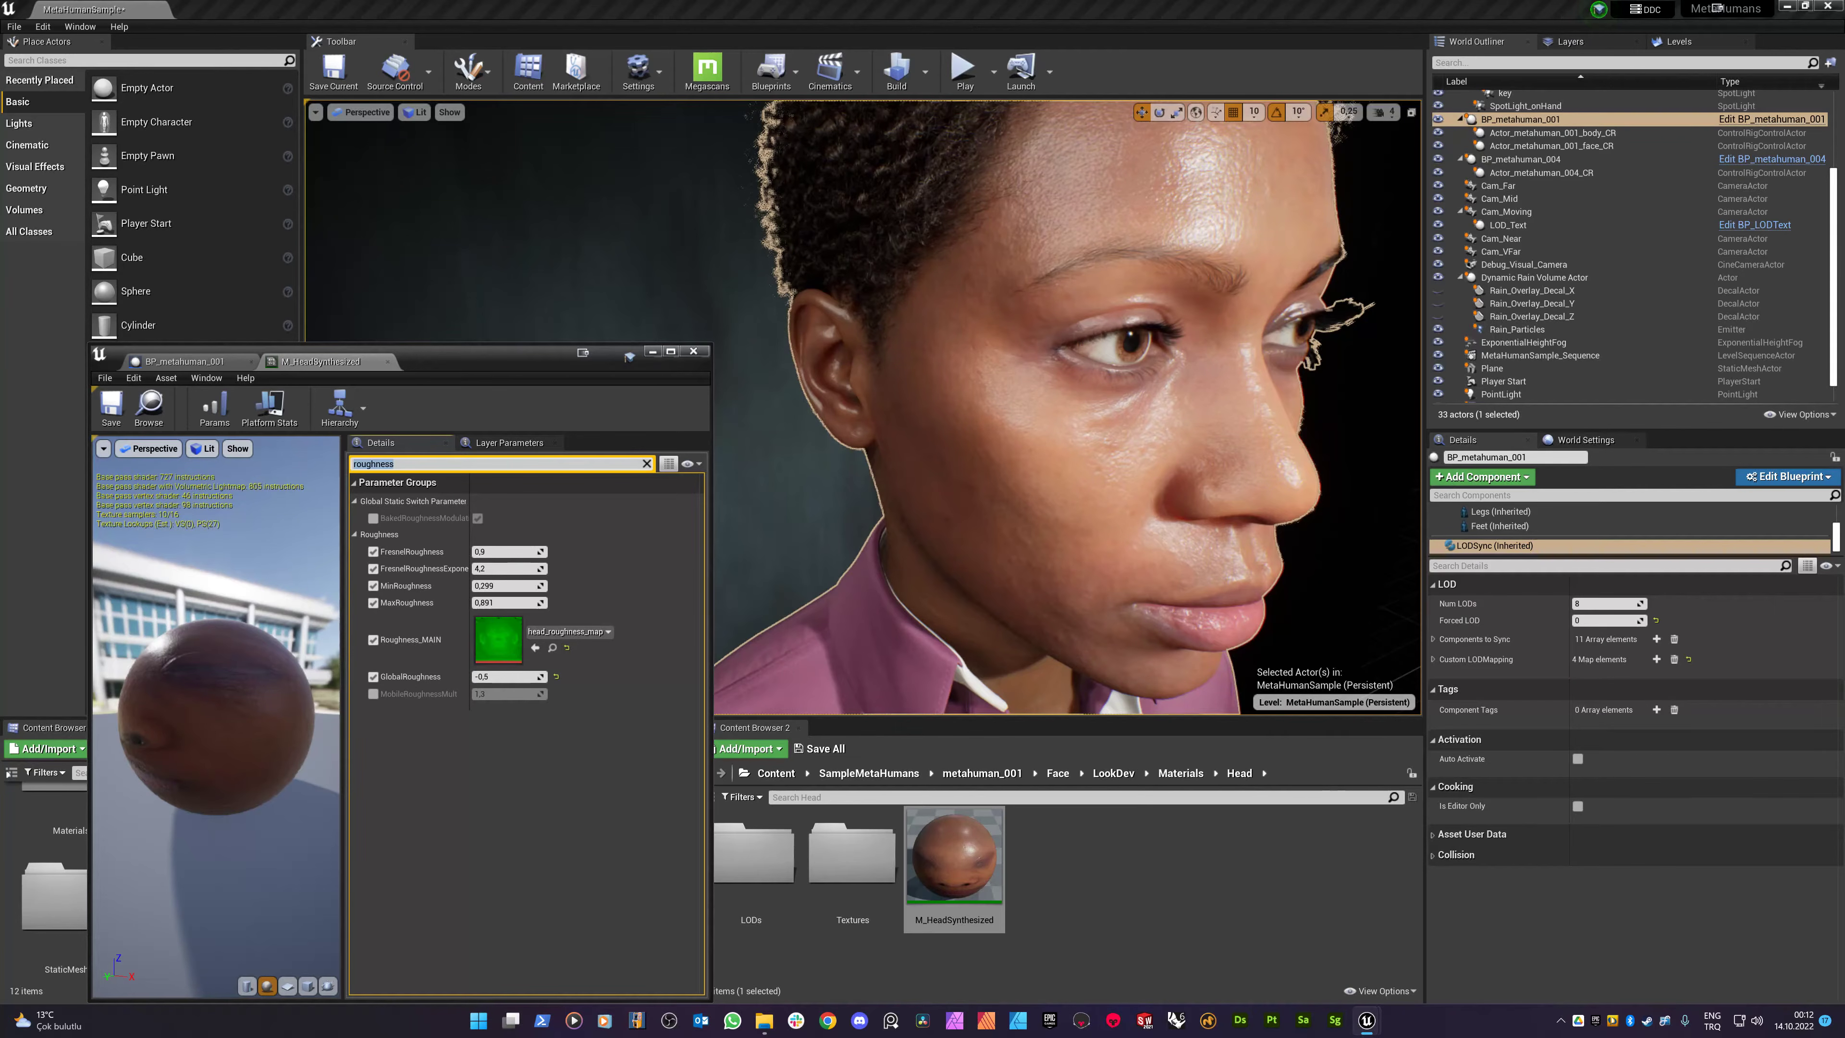
{"action": "key", "text": "BackSpace"}
{"action": "scroll", "coordinate": [505, 568], "scroll_direction": "down", "scroll_amount": 5}
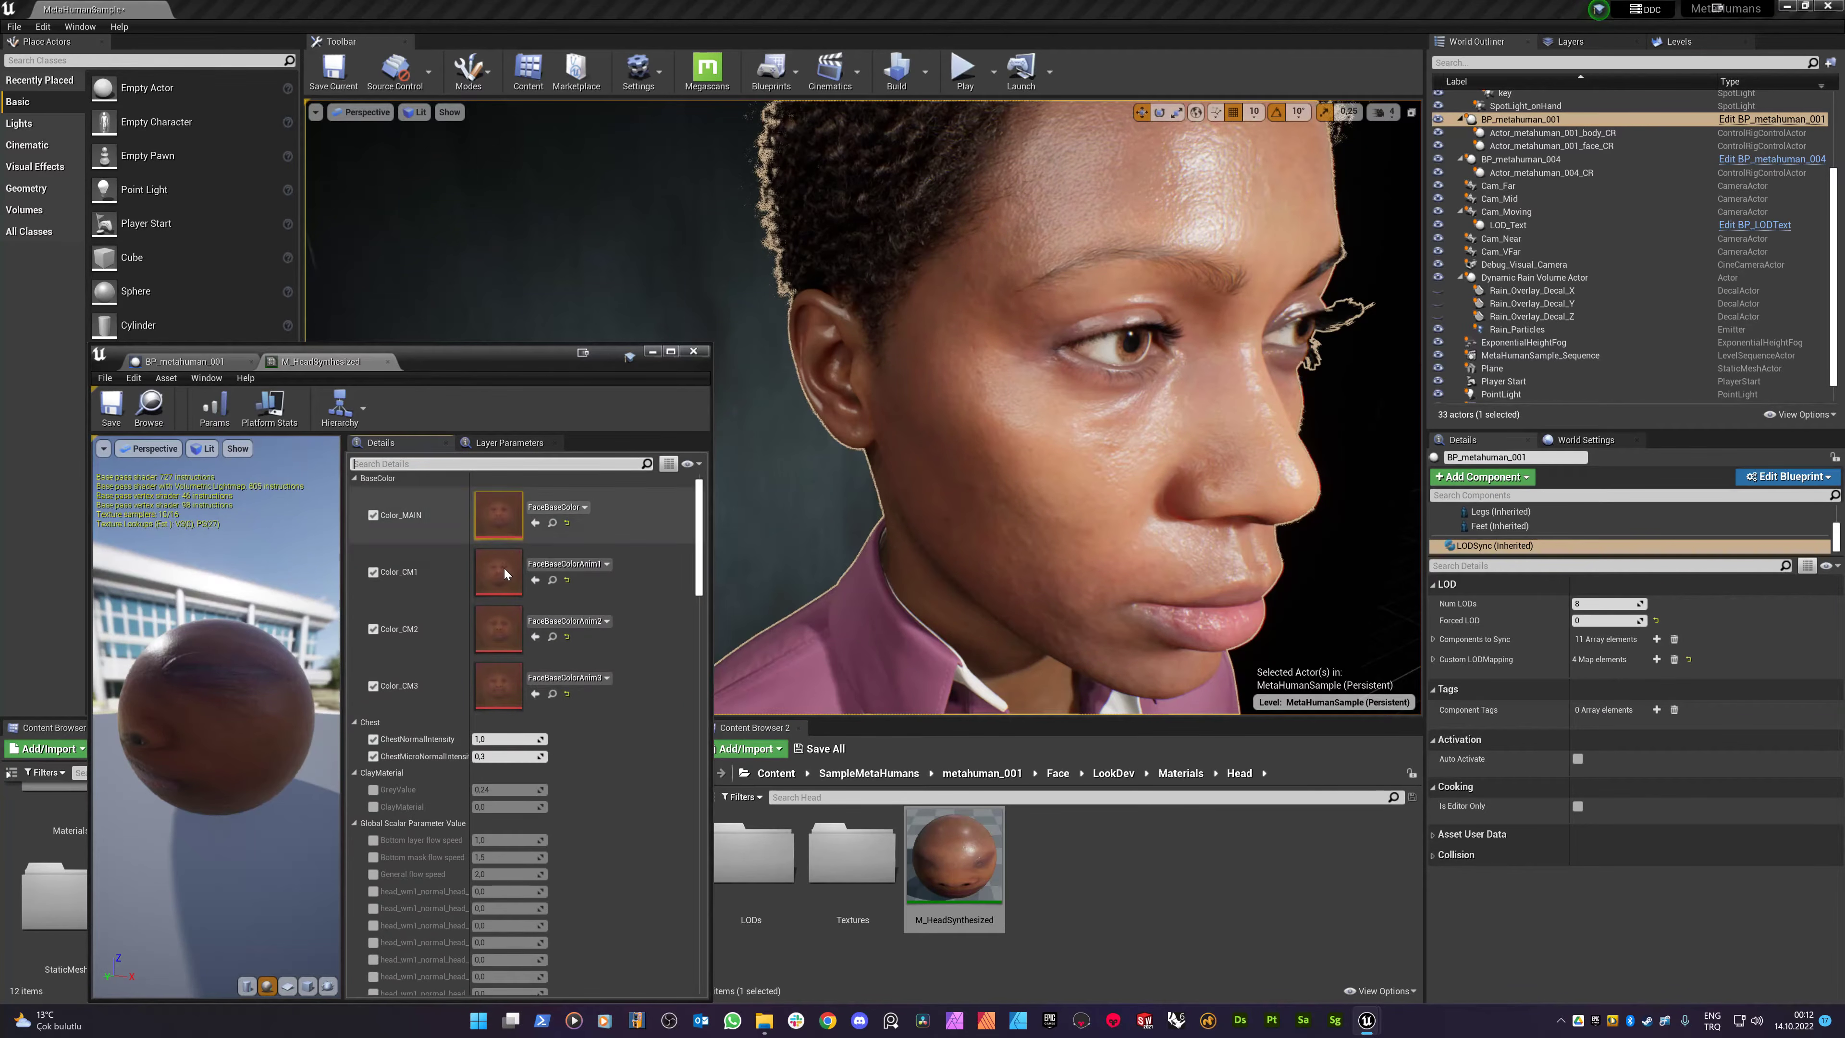
{"action": "scroll", "coordinate": [504, 636], "scroll_direction": "down", "scroll_amount": 2}
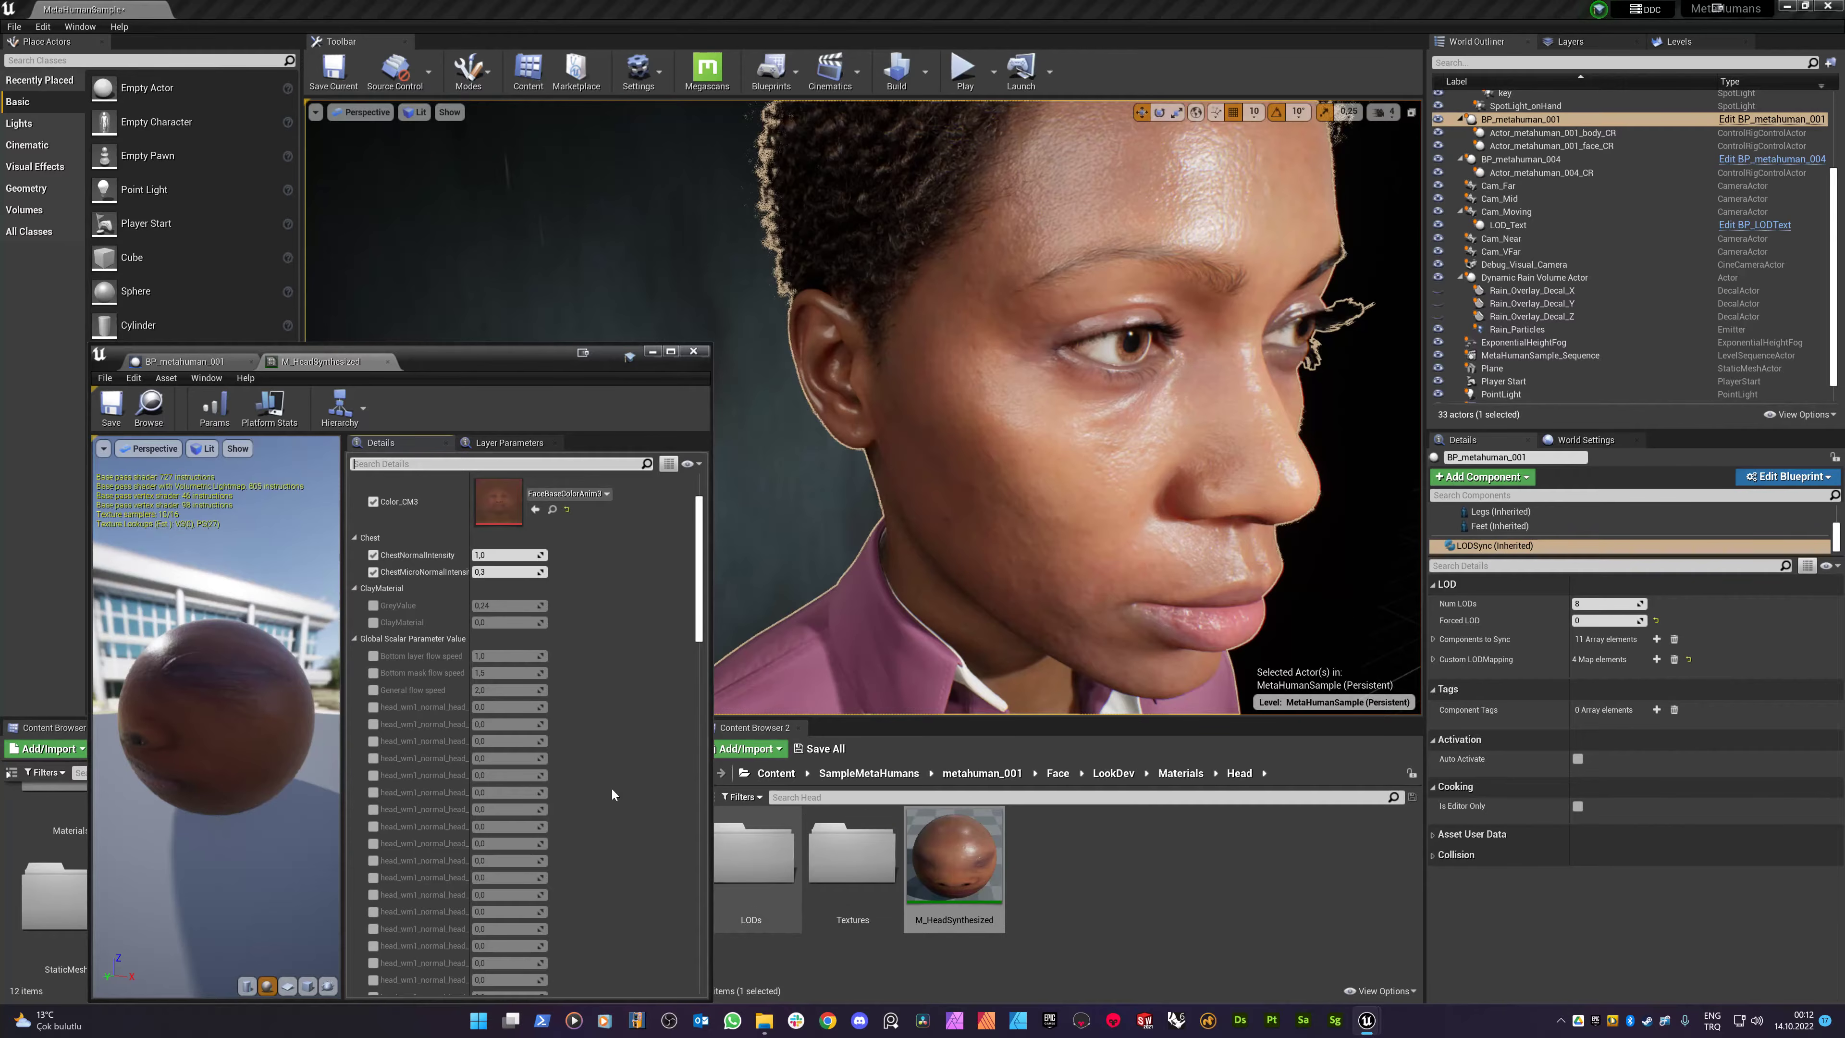
{"action": "scroll", "coordinate": [435, 647], "scroll_direction": "down", "scroll_amount": 2}
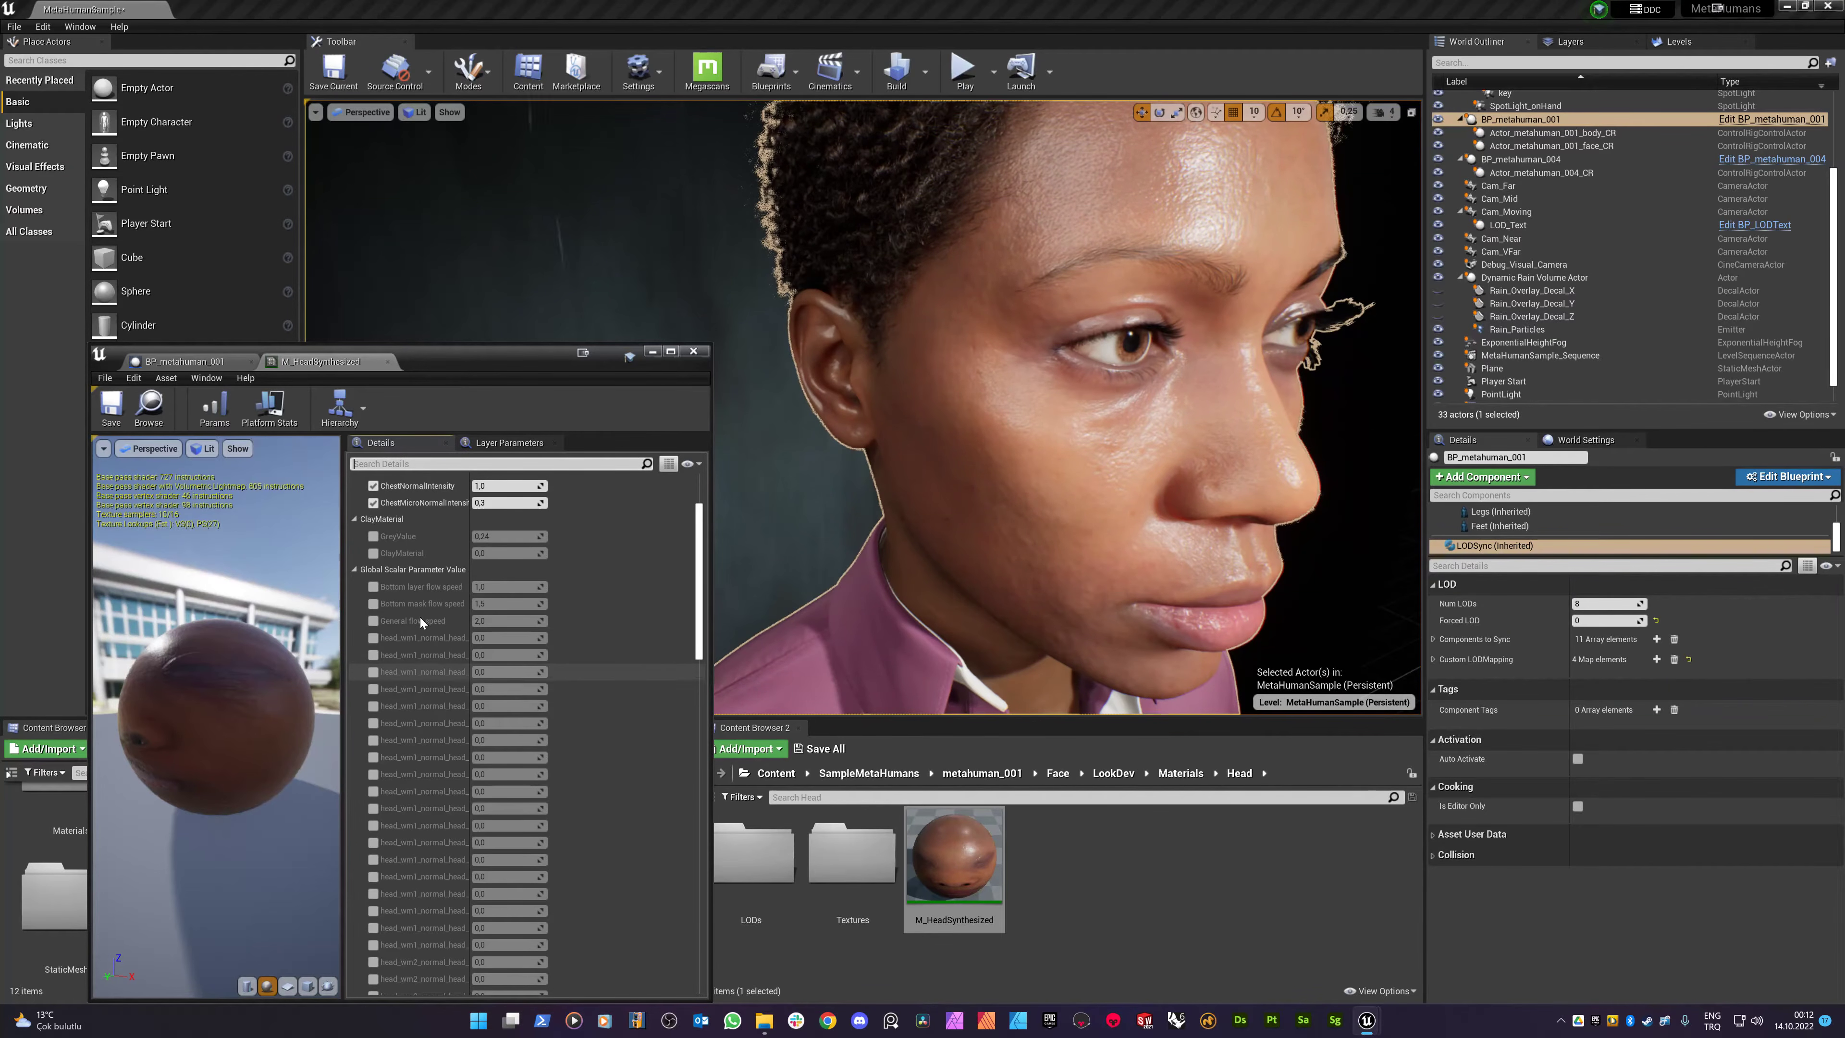
{"action": "scroll", "coordinate": [428, 690], "scroll_direction": "down", "scroll_amount": 20}
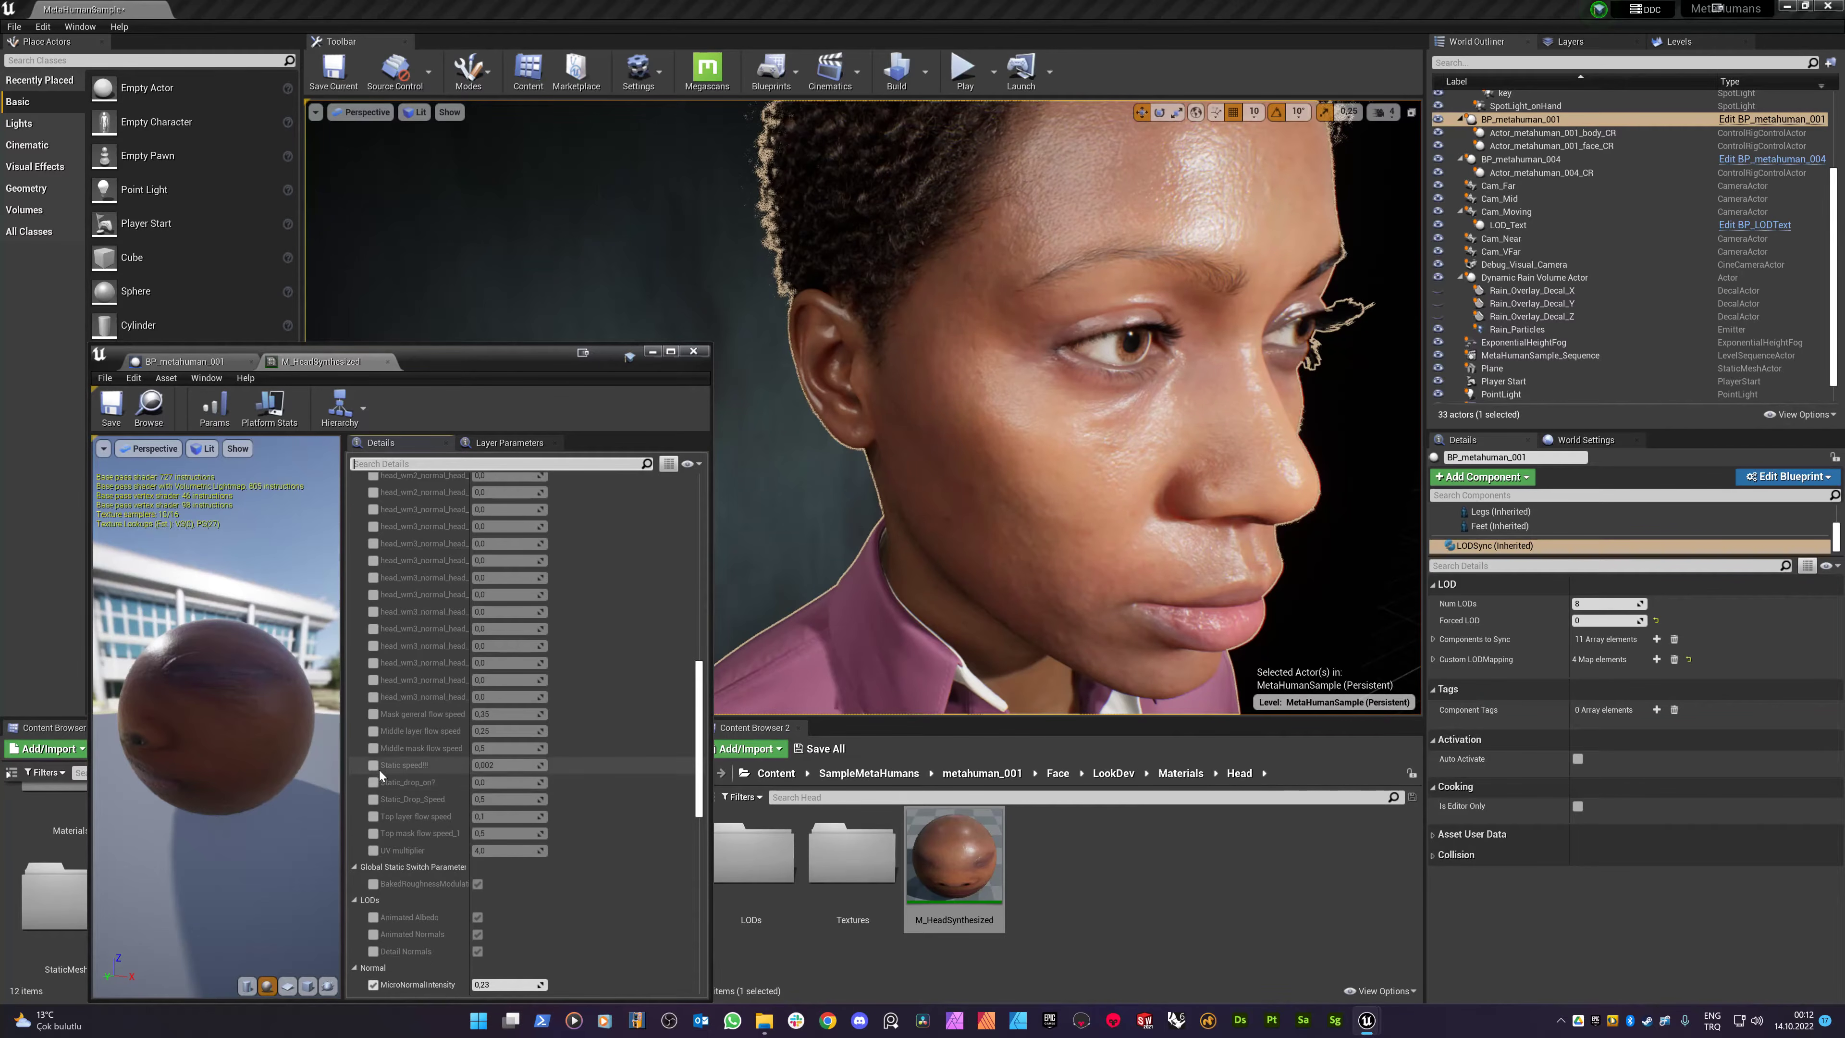
{"action": "left_click", "coordinate": [374, 782]}
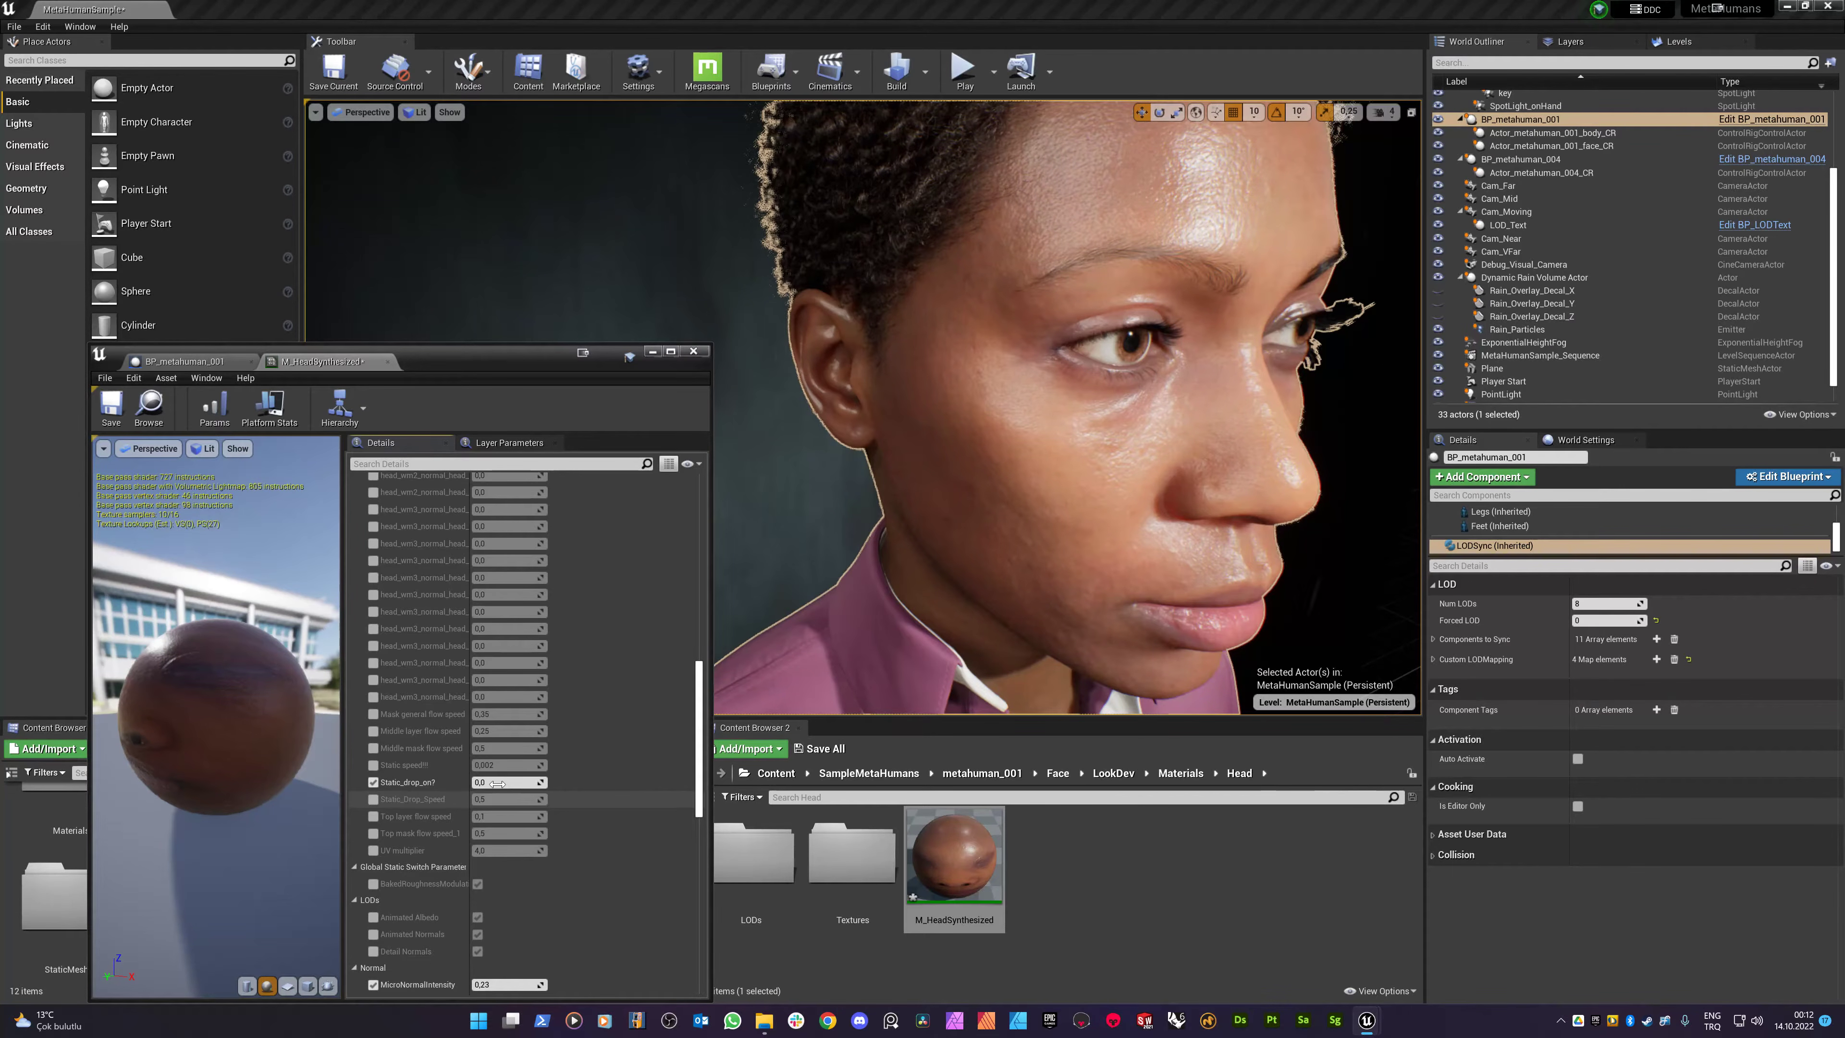
{"action": "type", "text": "1"}
{"action": "key", "text": "Return"}
- Enable the UV multiplier override at 0,25 and reframe the camera to check the face's rain pattern
{"action": "left_click", "coordinate": [373, 850]}
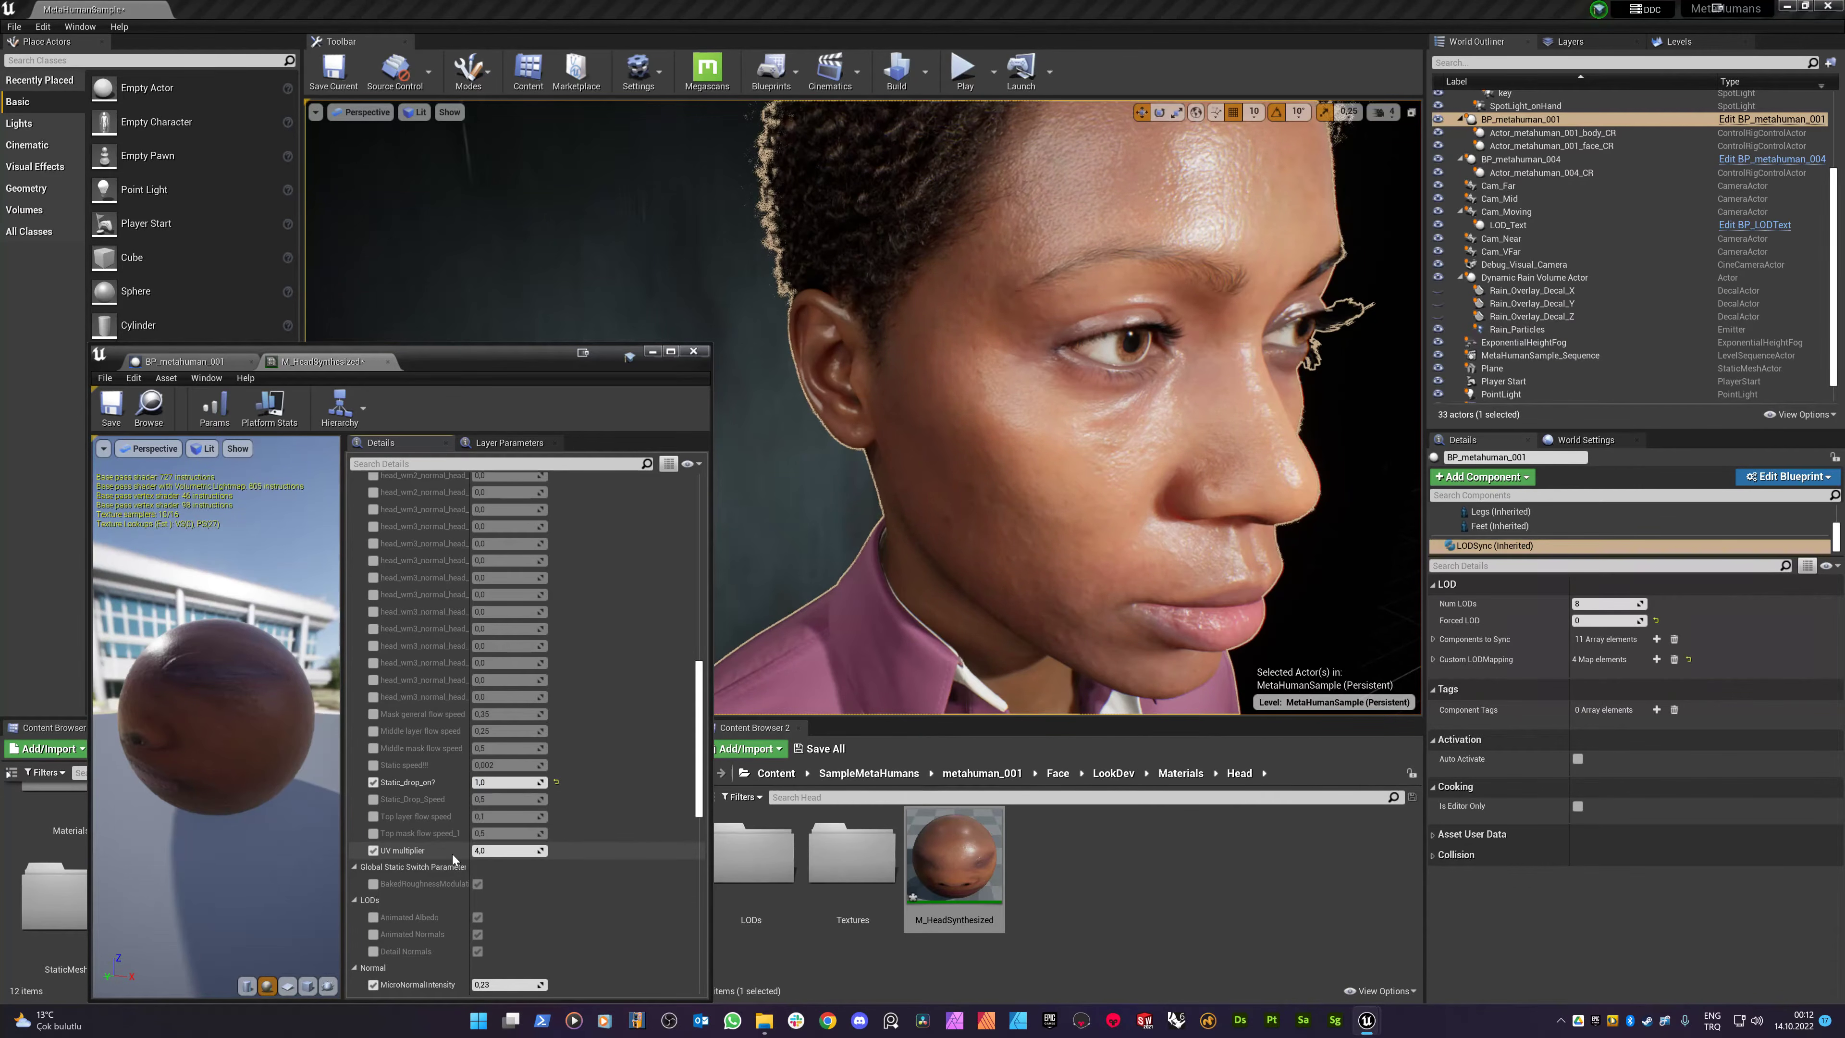
{"action": "type", "text": "1"}
{"action": "type", "text": "0,25"}
{"action": "key", "text": "Return"}
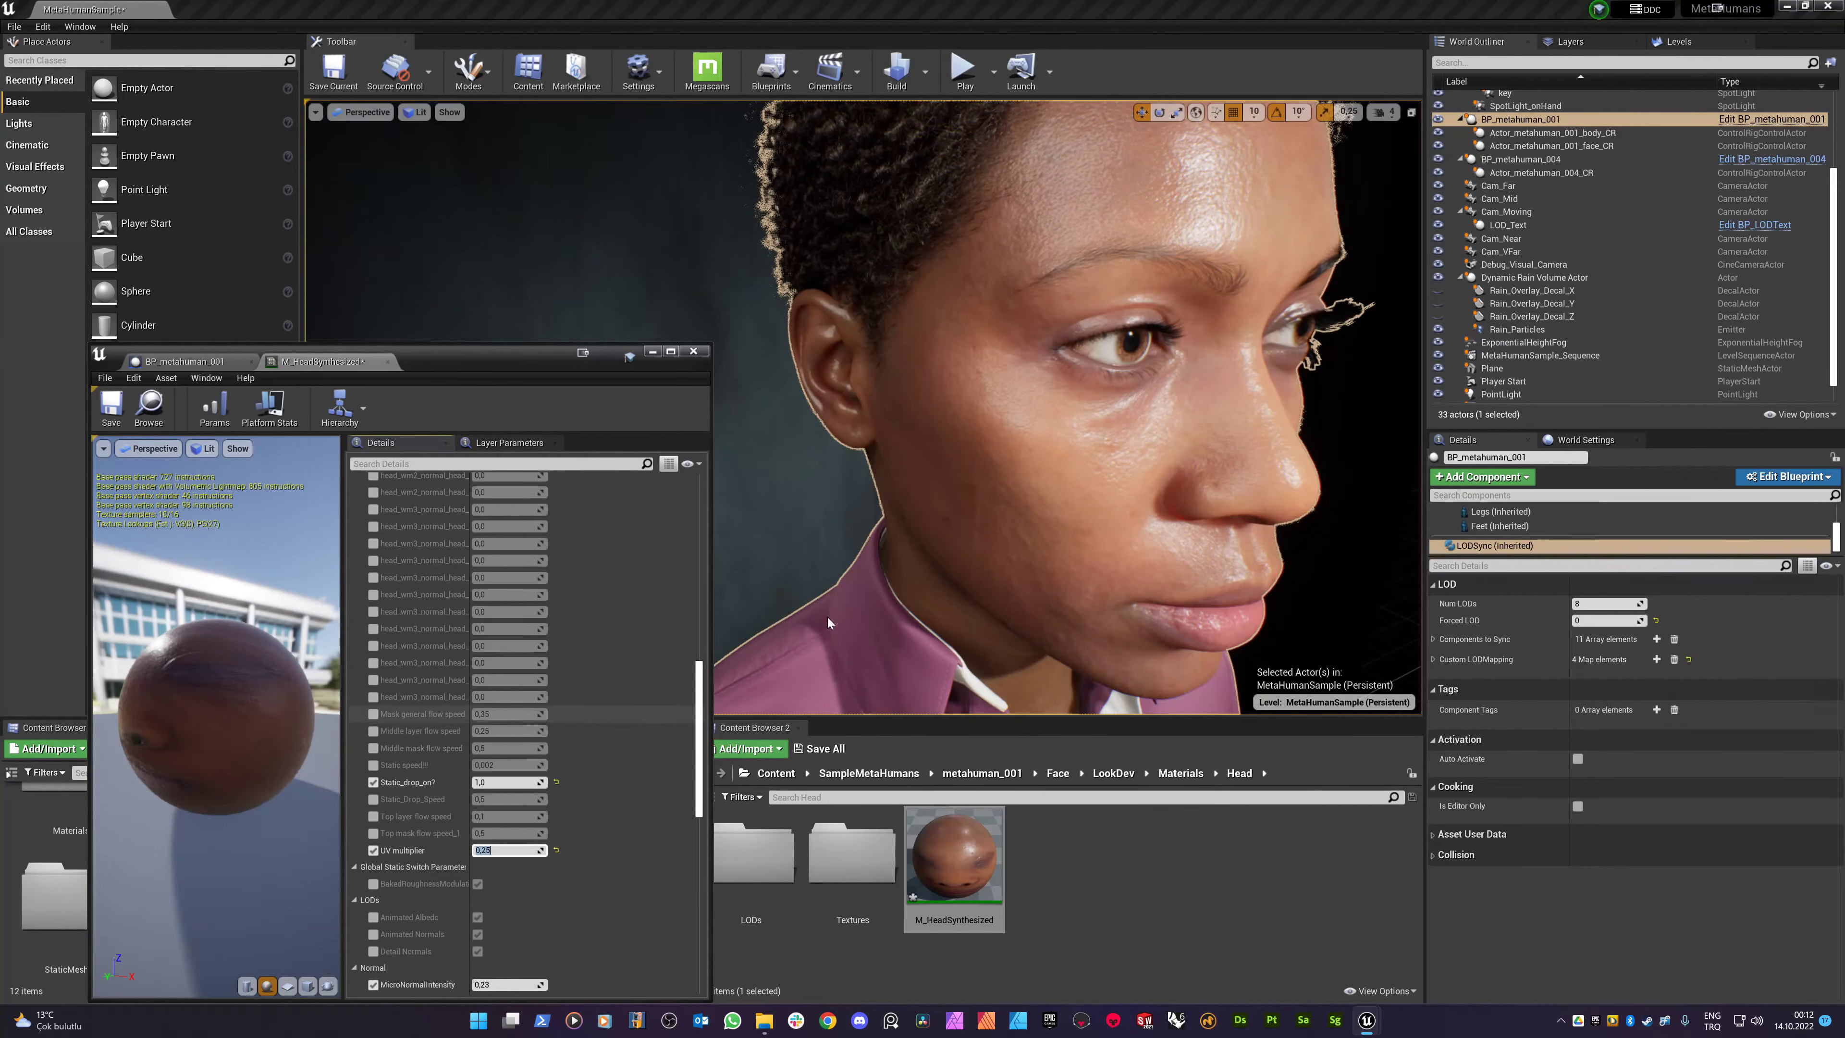
{"action": "middle_click_drag", "start_coordinate": [989, 477], "coordinate": [1075, 400]}
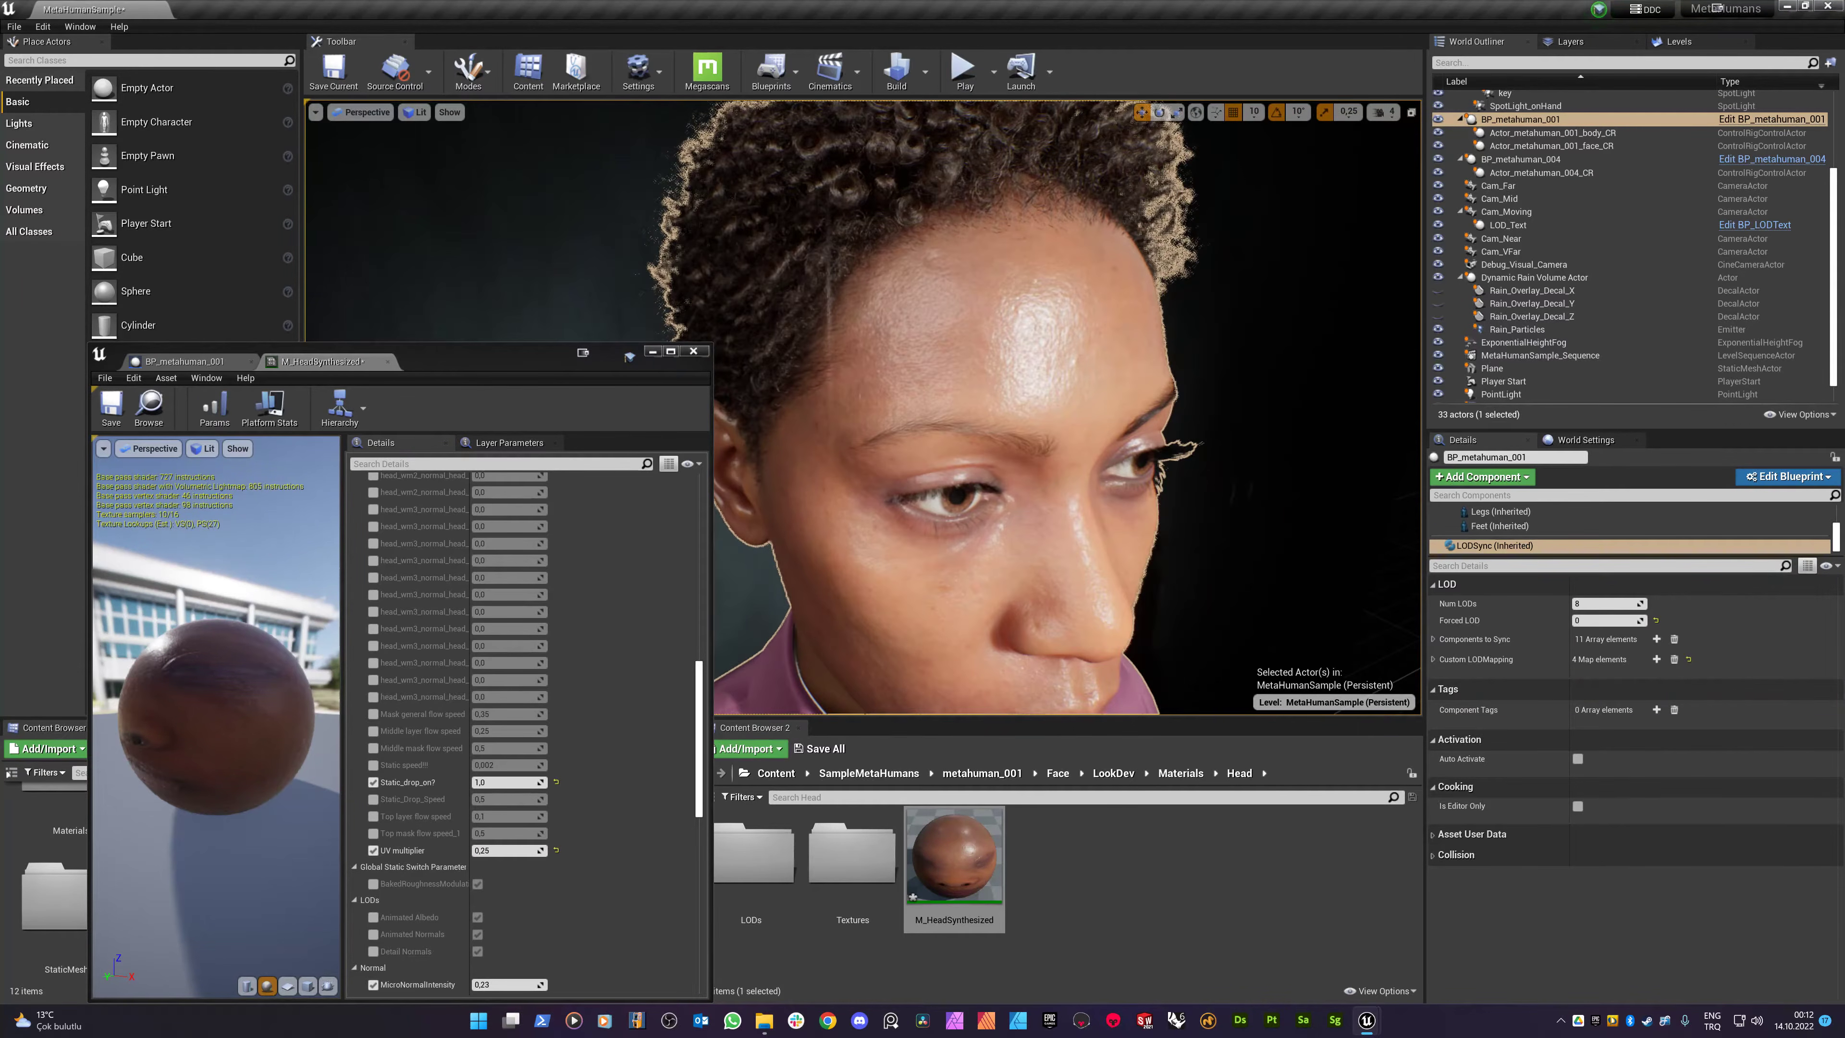
{"action": "mouse_move", "coordinate": [989, 476]}
{"action": "left_mouse_down"}
{"action": "mouse_move", "coordinate": [990, 370]}
{"action": "mouse_move", "coordinate": [989, 502]}
{"action": "left_mouse_up"}
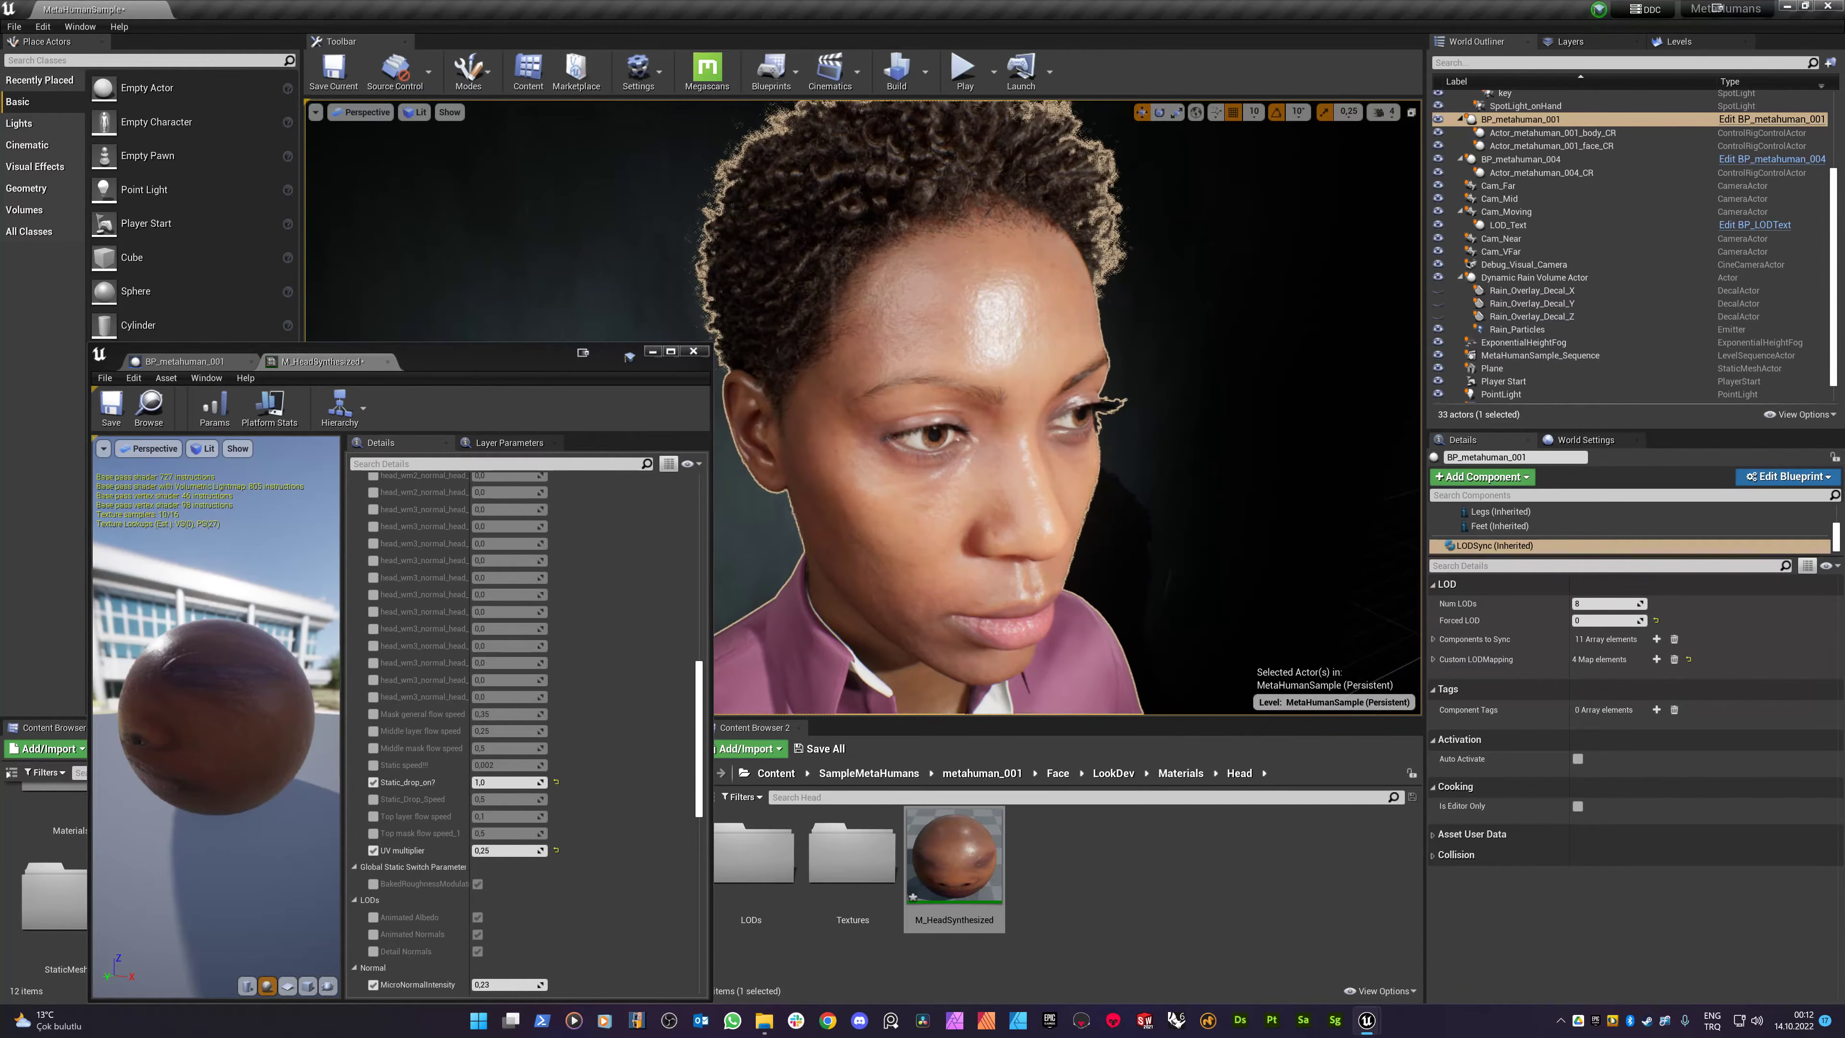
{"action": "left_click_drag", "start_coordinate": [936, 333], "coordinate": [935, 265]}
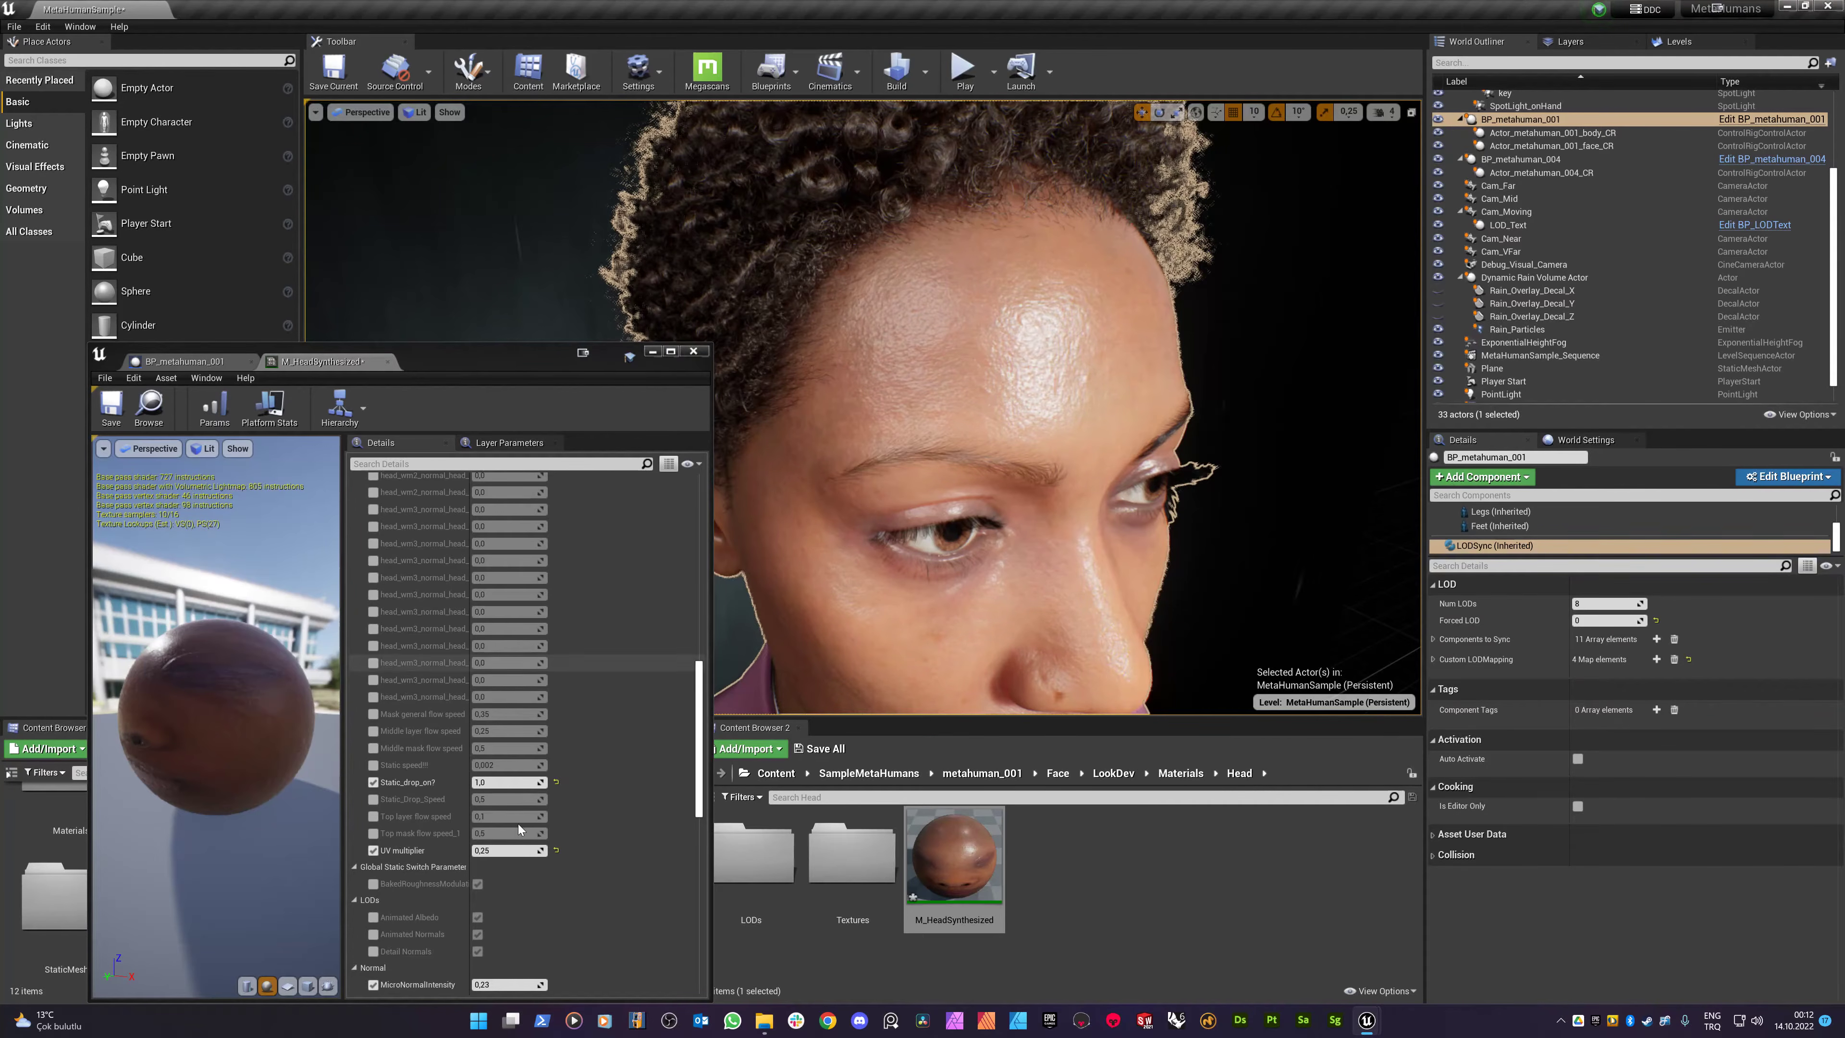
{"action": "left_click", "coordinate": [492, 851]}
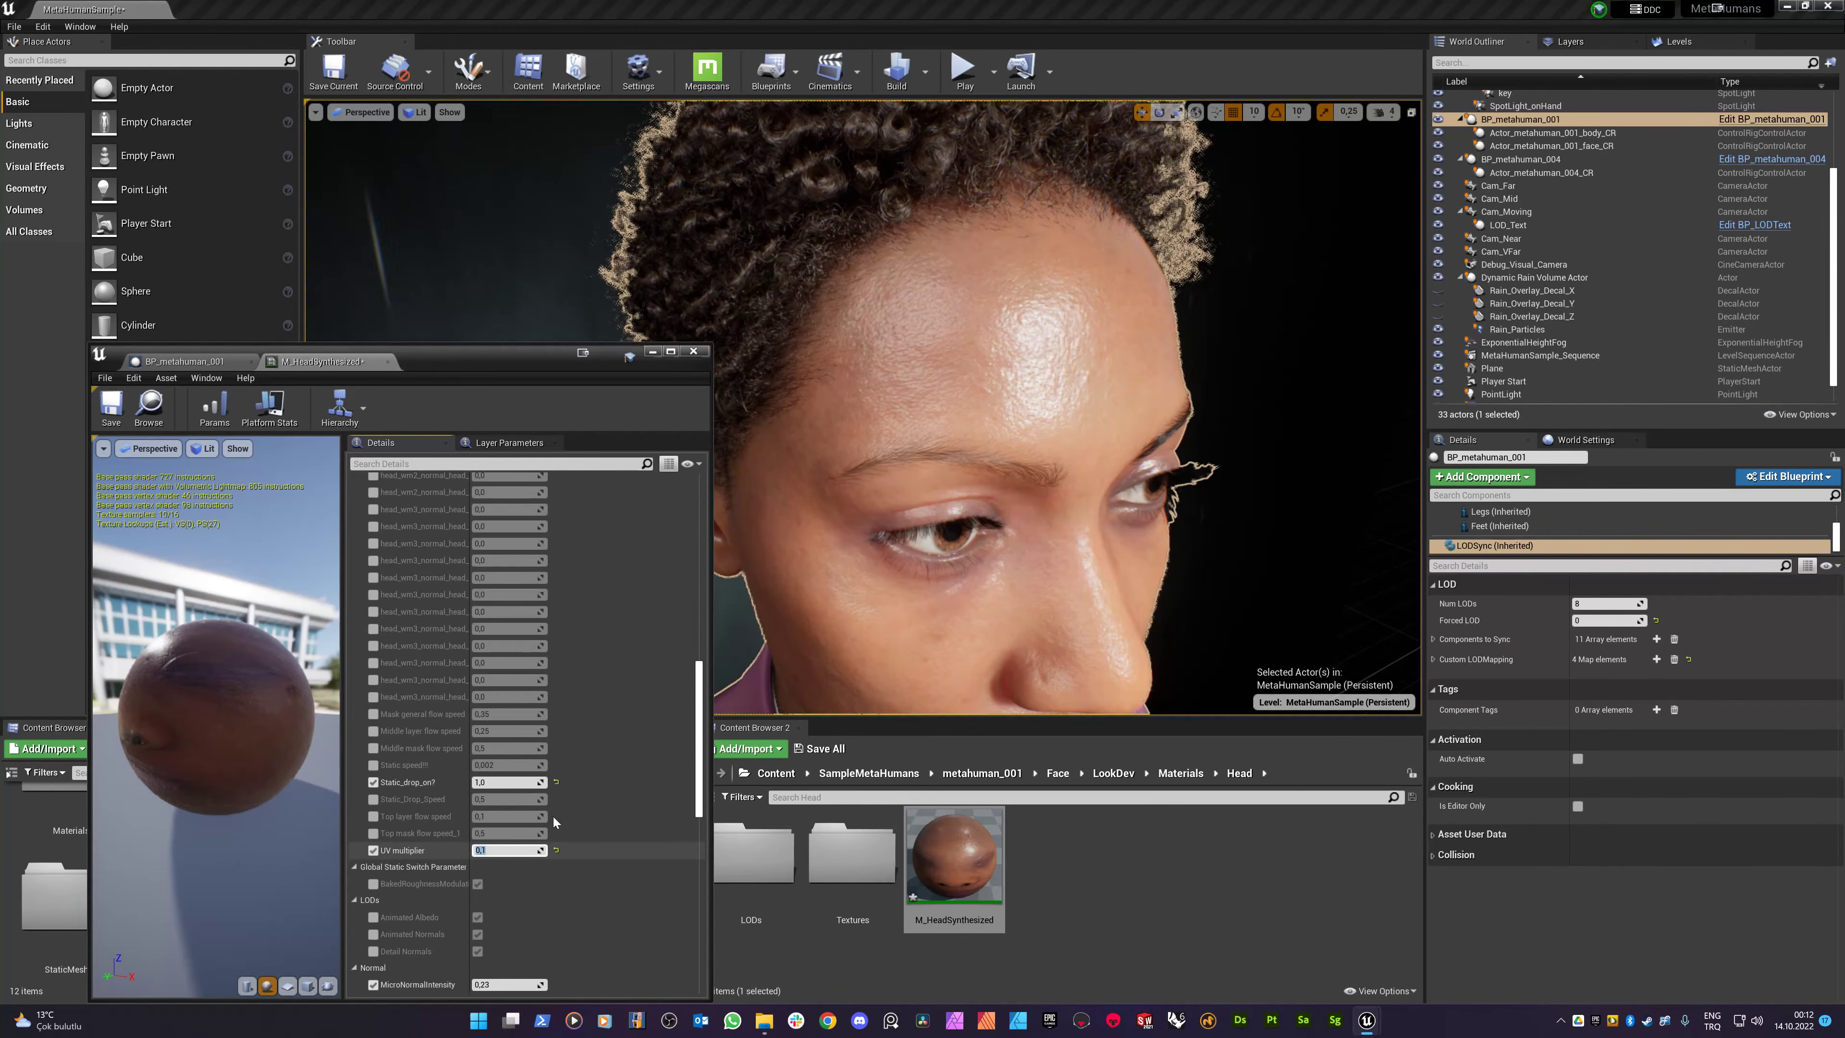
{"action": "left_click_drag", "start_coordinate": [937, 378], "coordinate": [921, 407]}
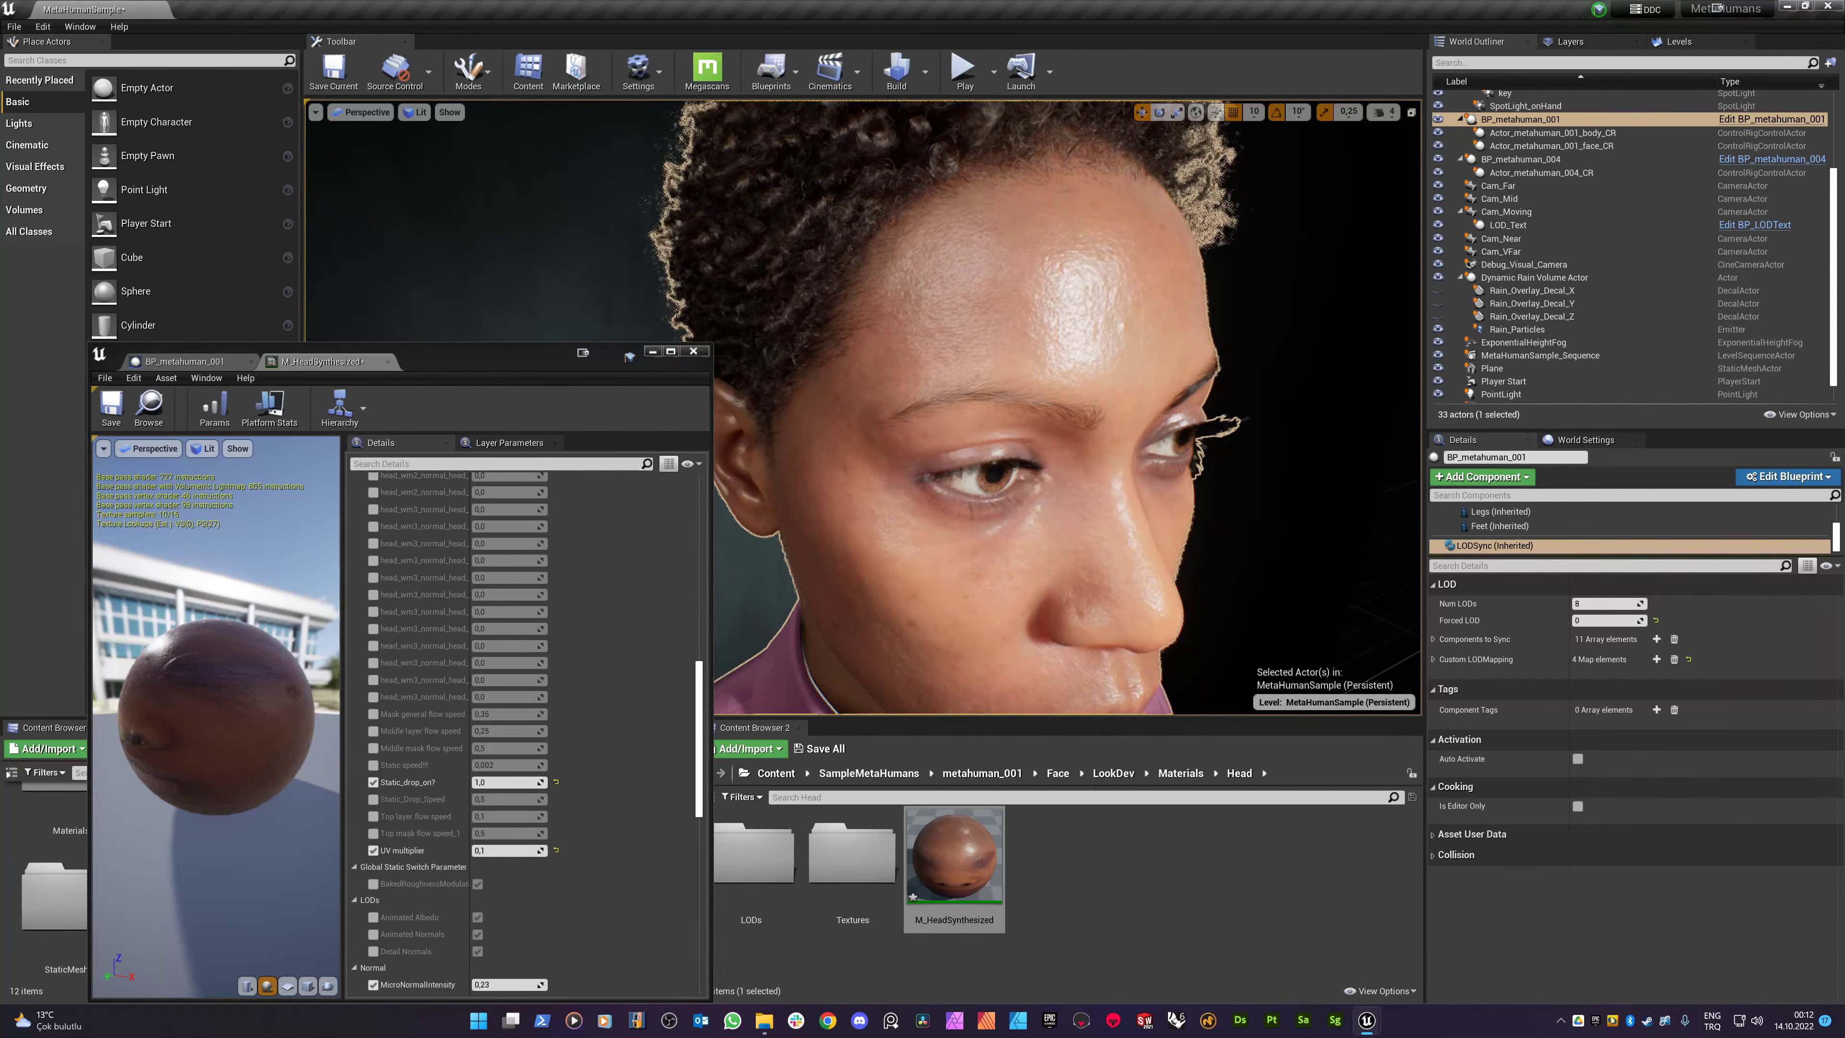
{"action": "middle_click_drag", "start_coordinate": [920, 407], "coordinate": [920, 440]}
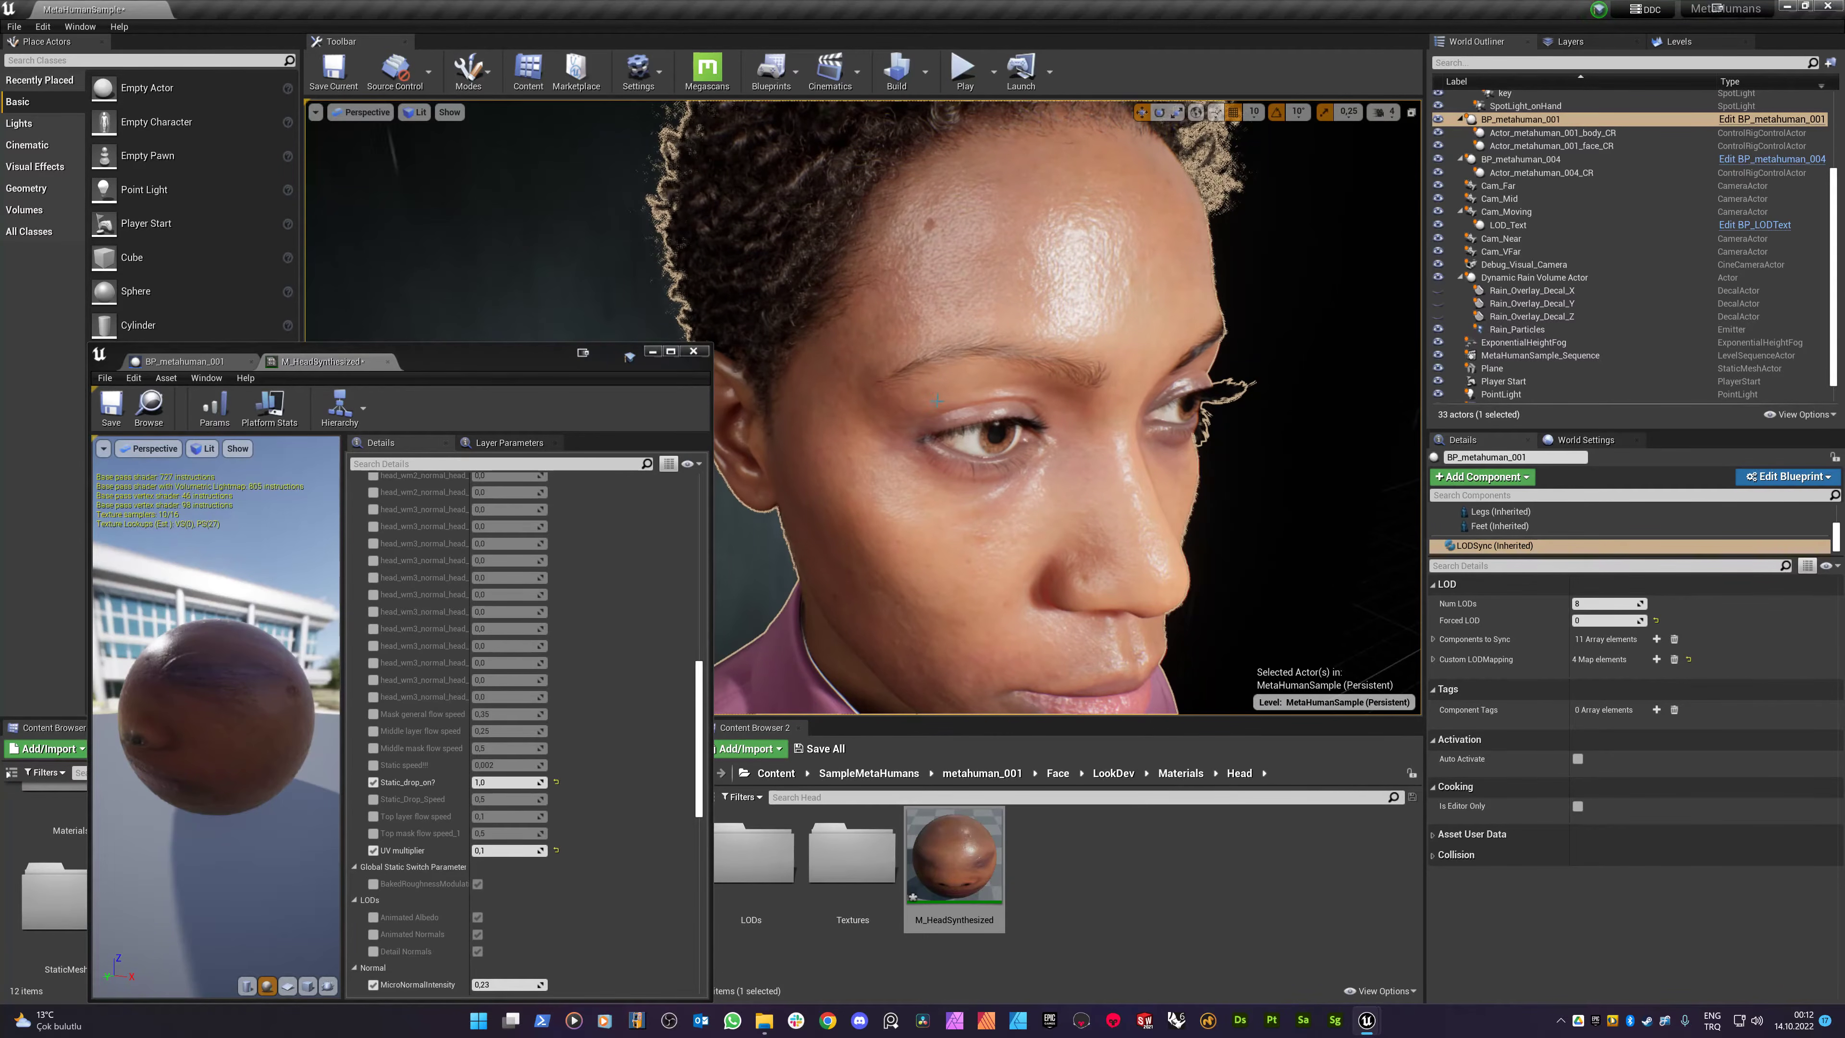
{"action": "left_click_drag", "start_coordinate": [936, 400], "coordinate": [936, 421]}
{"action": "left_click", "coordinate": [934, 553]}
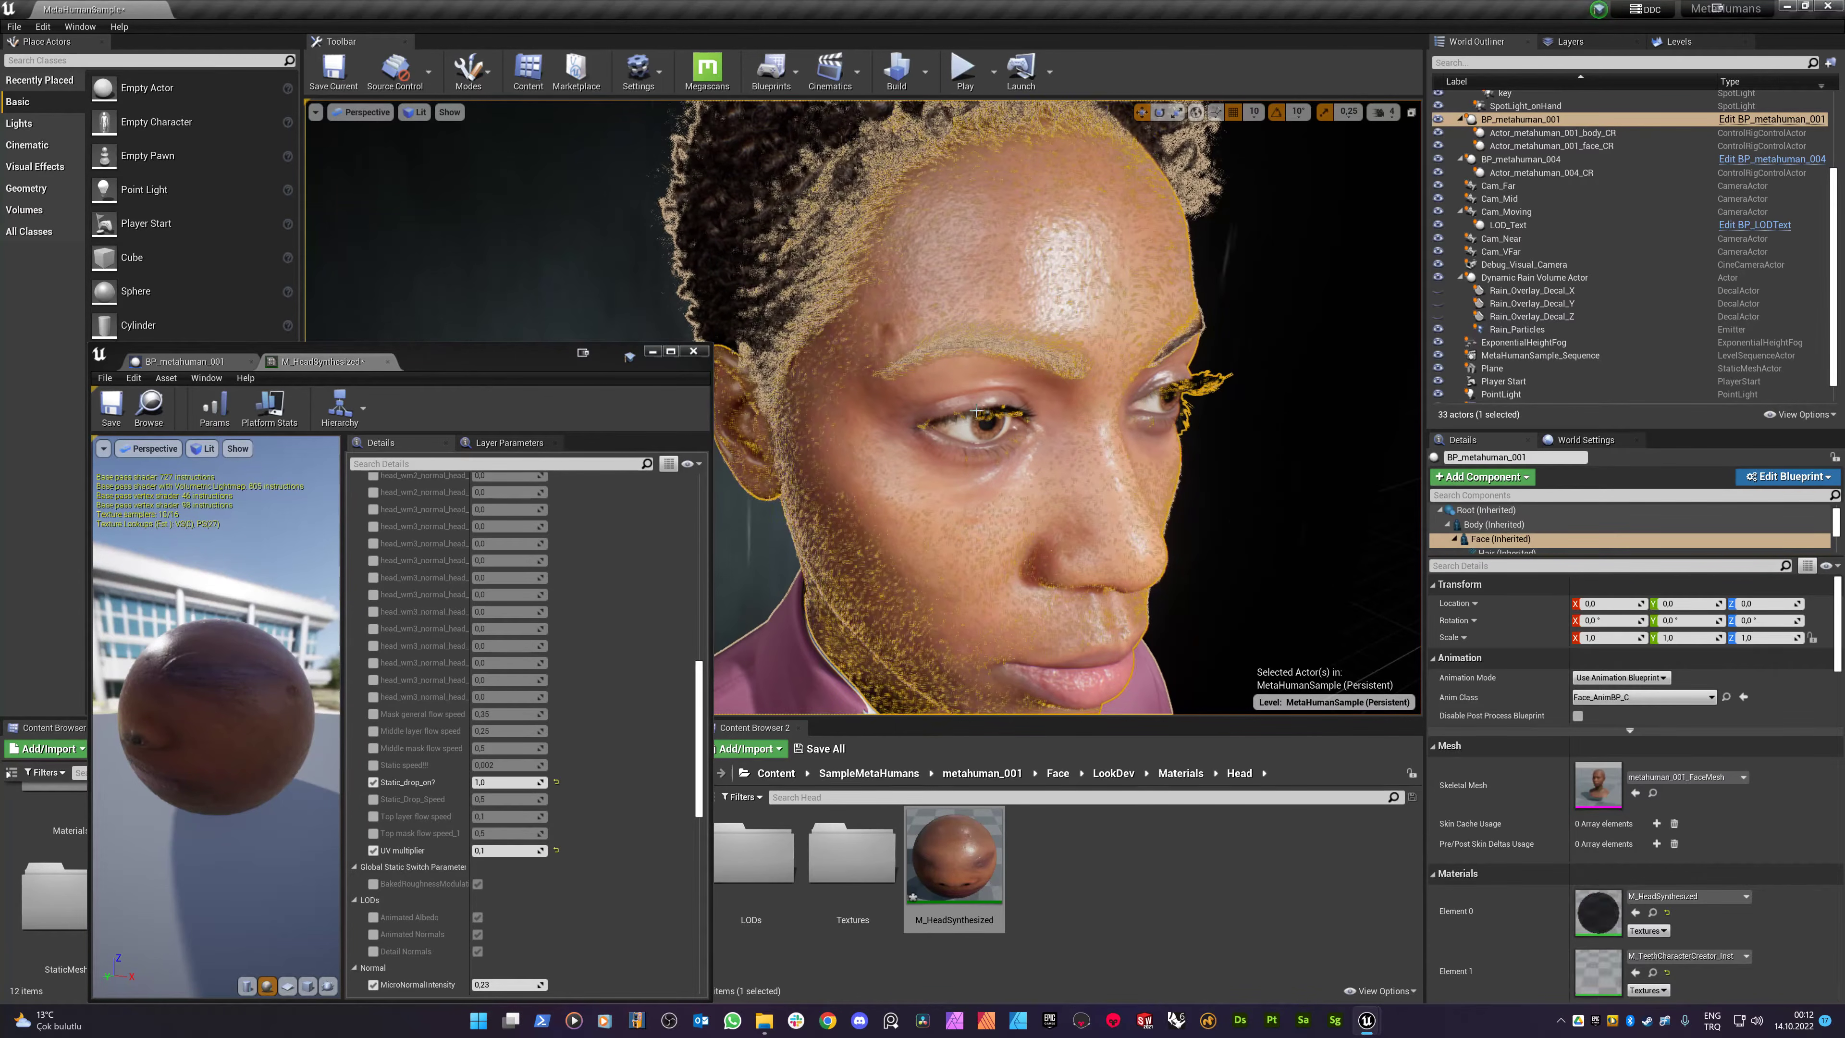
- Step the UV multiplier through 0,25 and 0,2 down to 0,15
{"action": "left_click", "coordinate": [624, 222]}
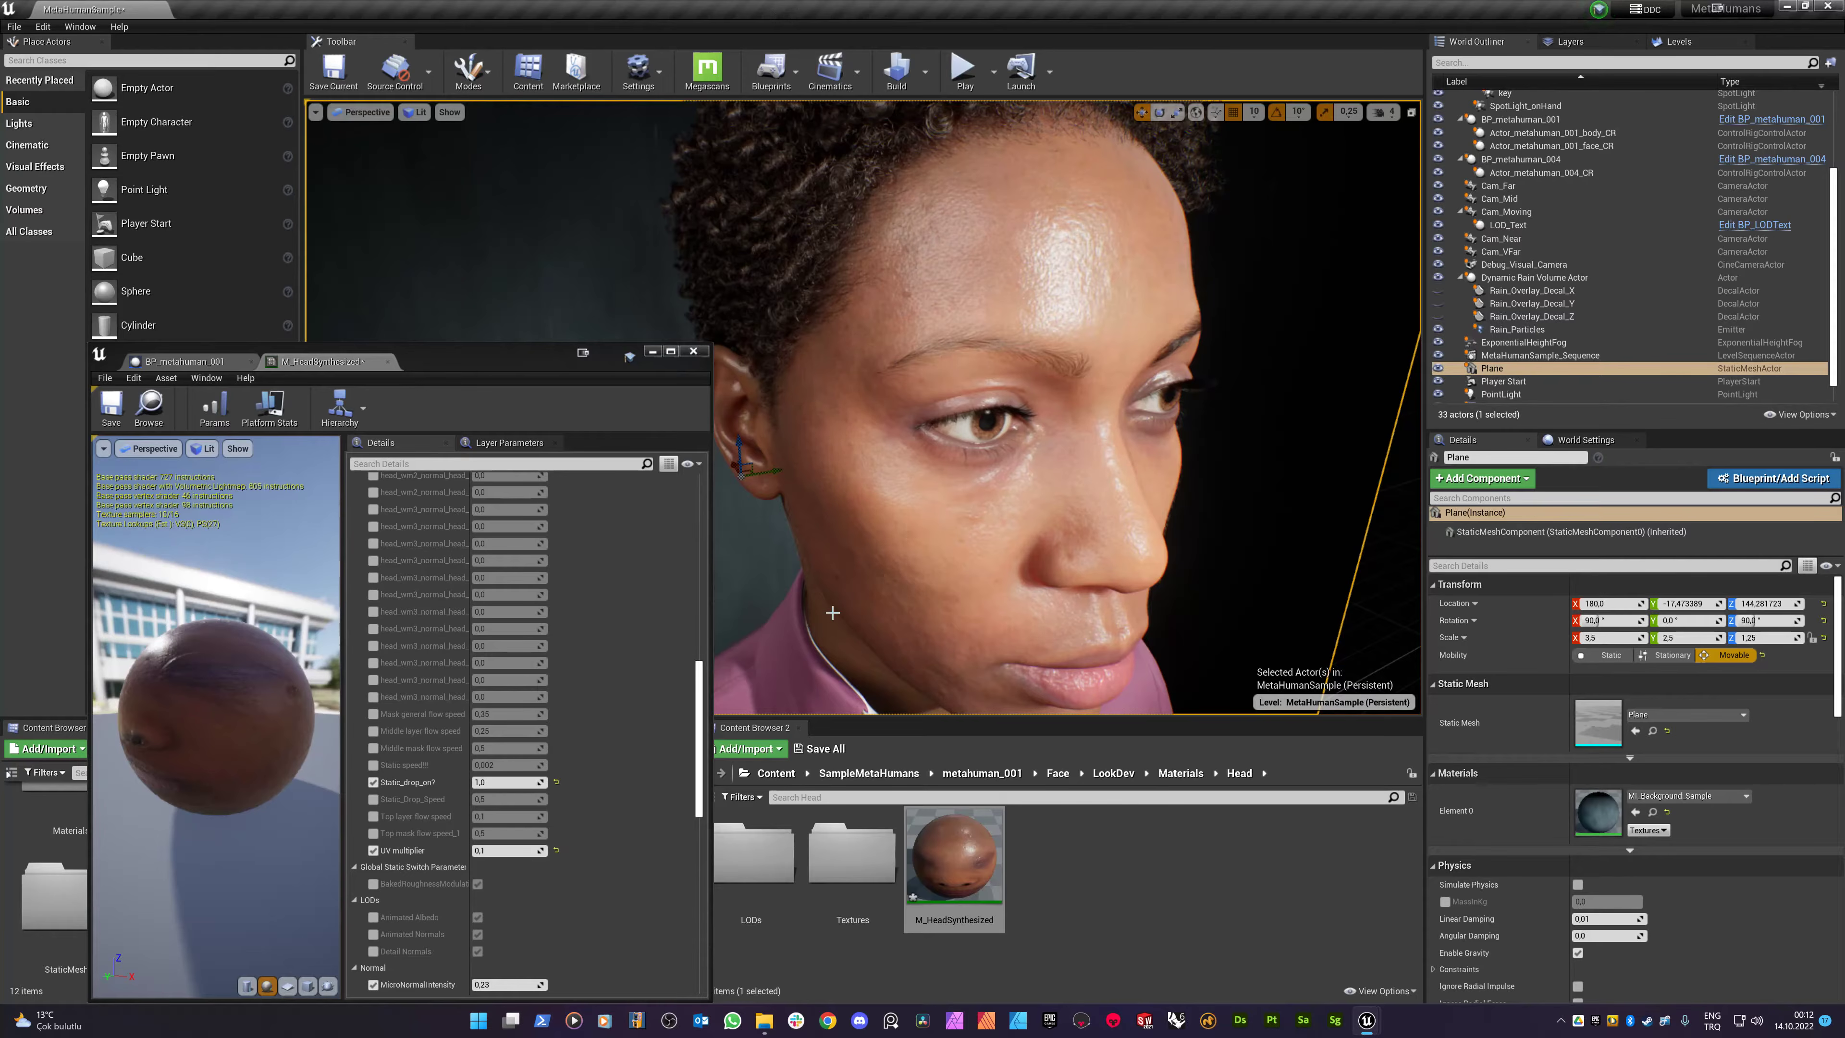
{"action": "left_click", "coordinate": [494, 851]}
{"action": "key", "text": "Return"}
{"action": "type", "text": "0,2"}
{"action": "key", "text": "Return"}
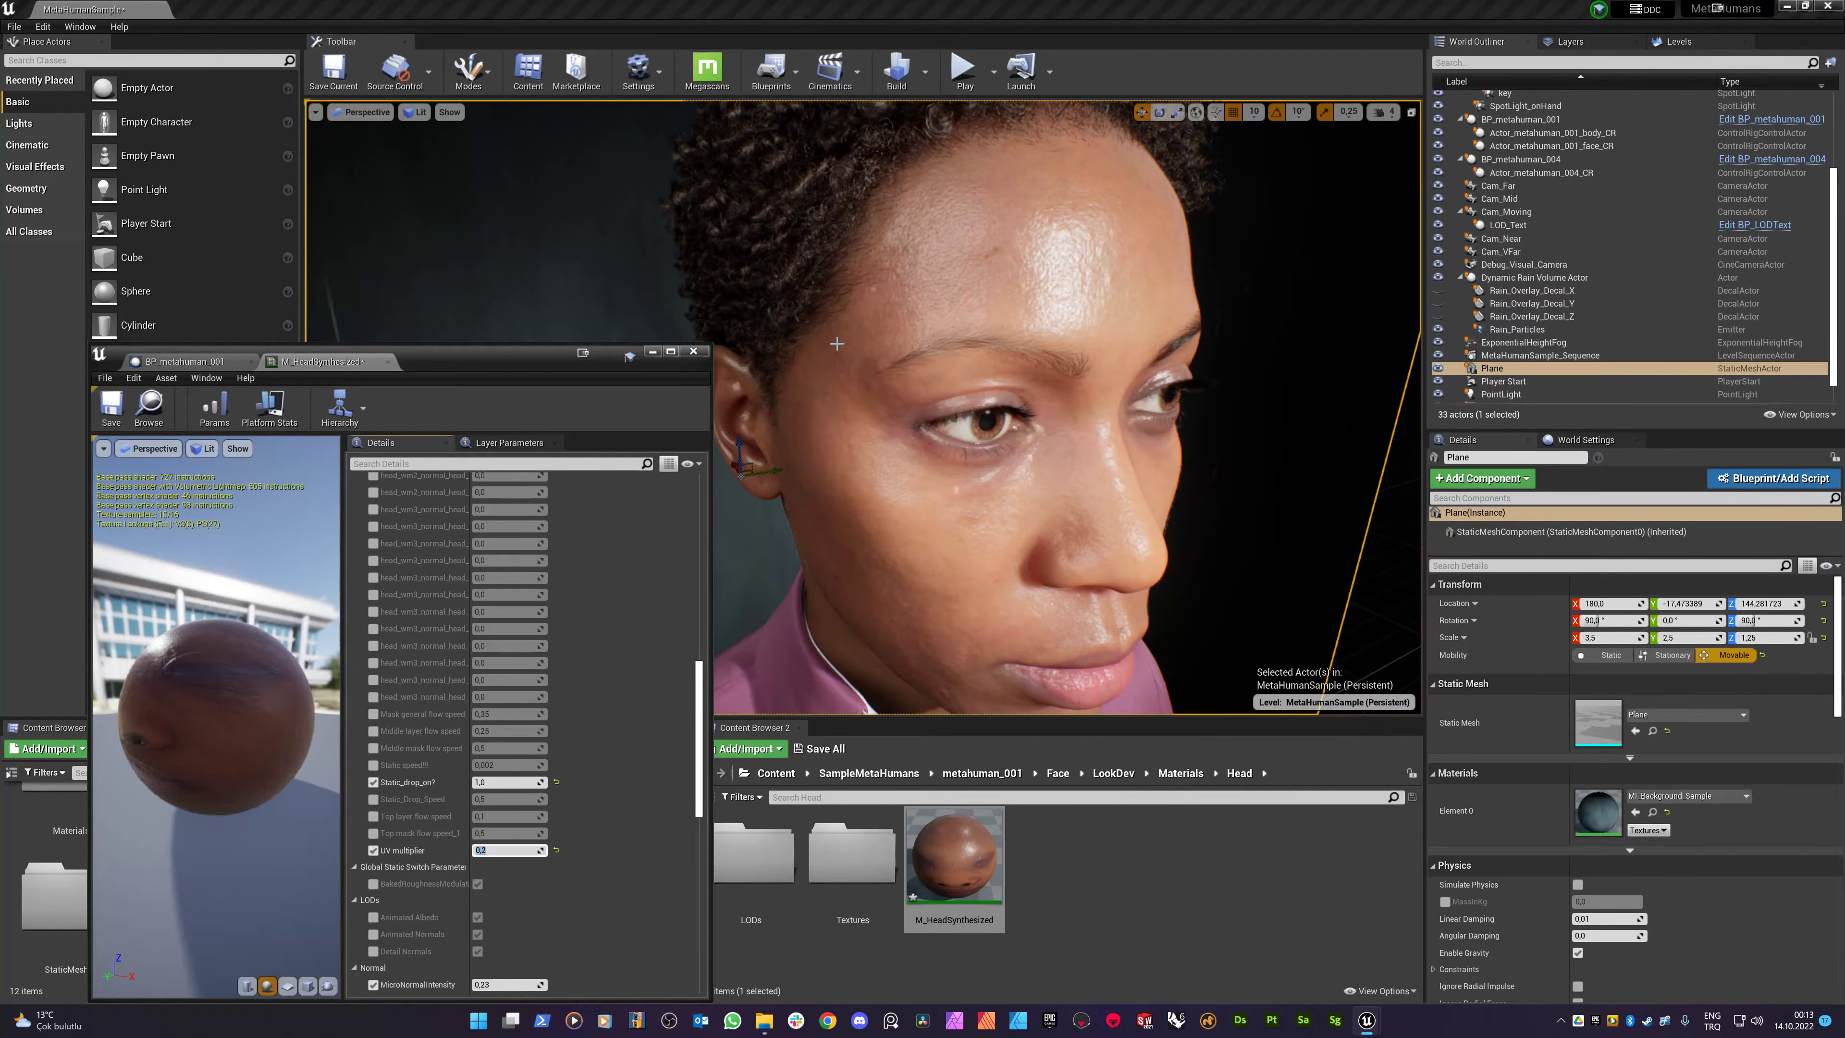
{"action": "type", "text": "0,15"}
{"action": "key", "text": "Return"}
- Enable the General flow speed override with a value of 0
{"action": "scroll", "coordinate": [447, 657], "scroll_direction": "up", "scroll_amount": 8}
{"action": "scroll", "coordinate": [433, 668], "scroll_direction": "up", "scroll_amount": 5}
{"action": "left_click", "coordinate": [374, 600]}
{"action": "type", "text": "0"}
{"action": "key", "text": "Return"}
- Switch the static drops off by setting Static_drop_on? to 0
{"action": "scroll", "coordinate": [433, 729], "scroll_direction": "down", "scroll_amount": 3}
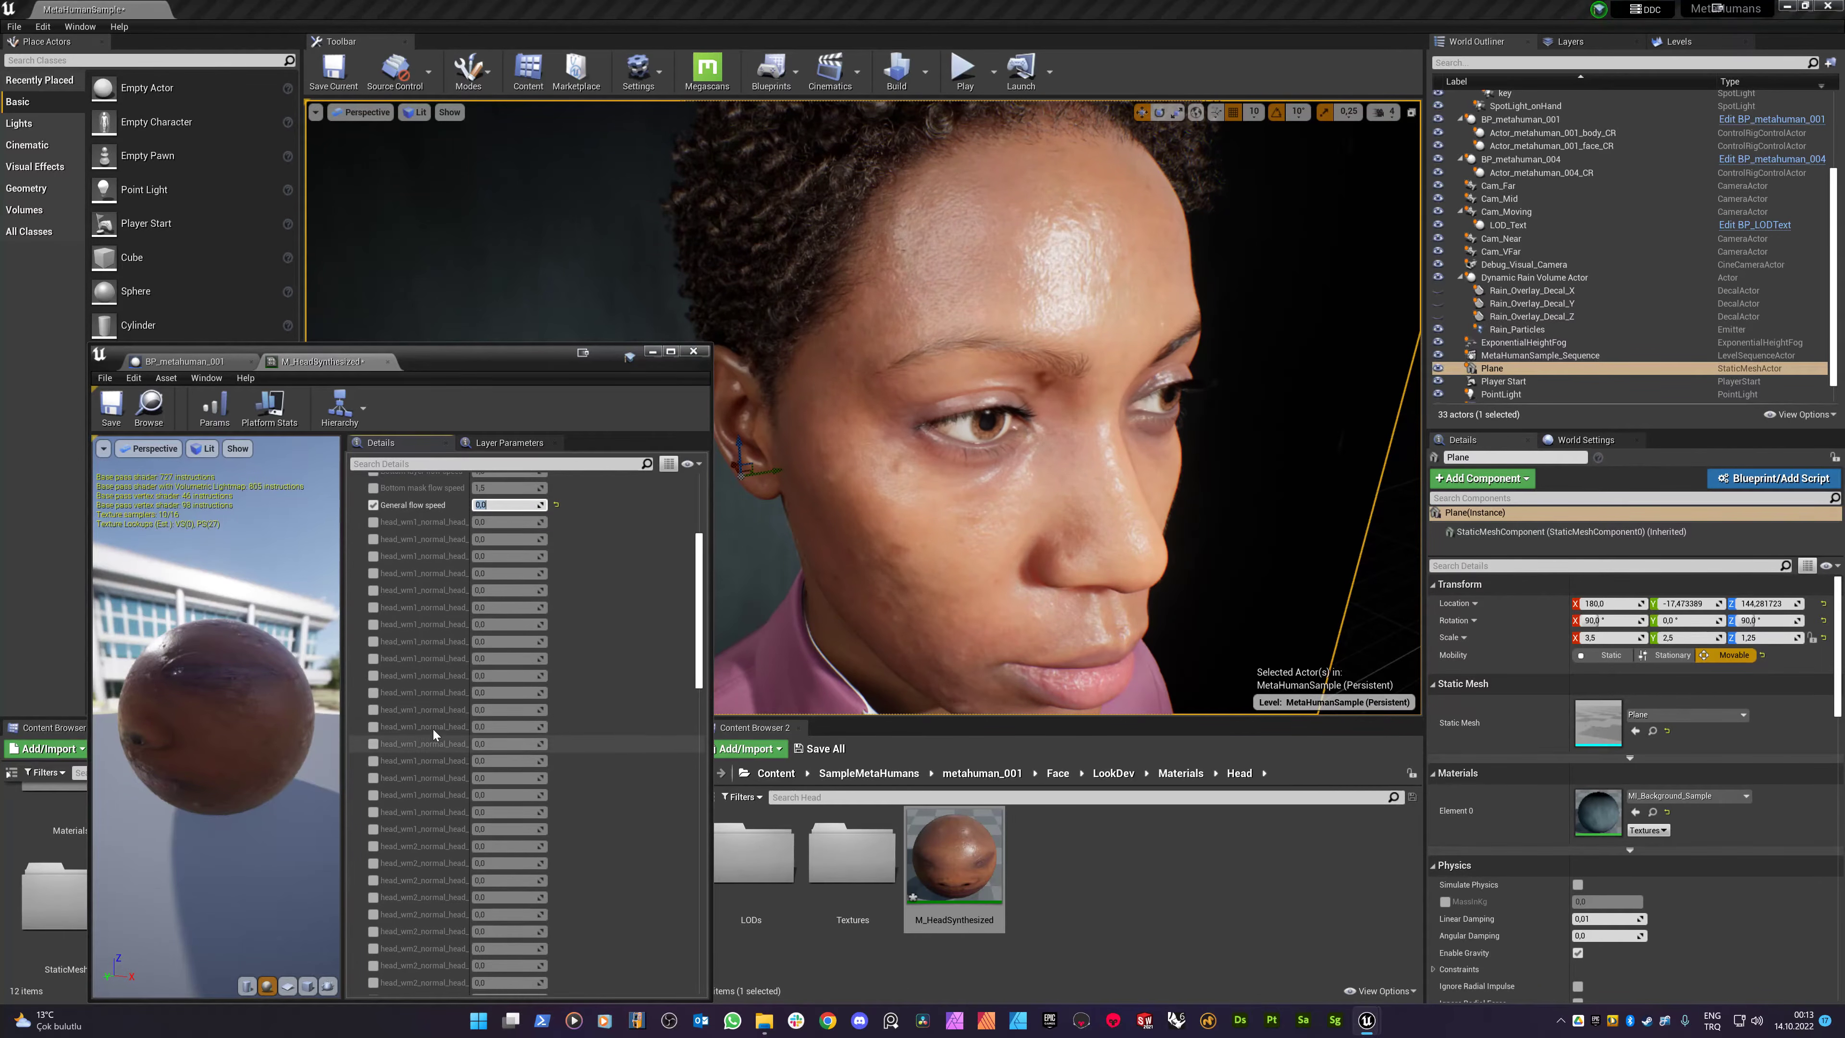
{"action": "scroll", "coordinate": [498, 724], "scroll_direction": "down", "scroll_amount": 5}
{"action": "scroll", "coordinate": [501, 733], "scroll_direction": "down", "scroll_amount": 5}
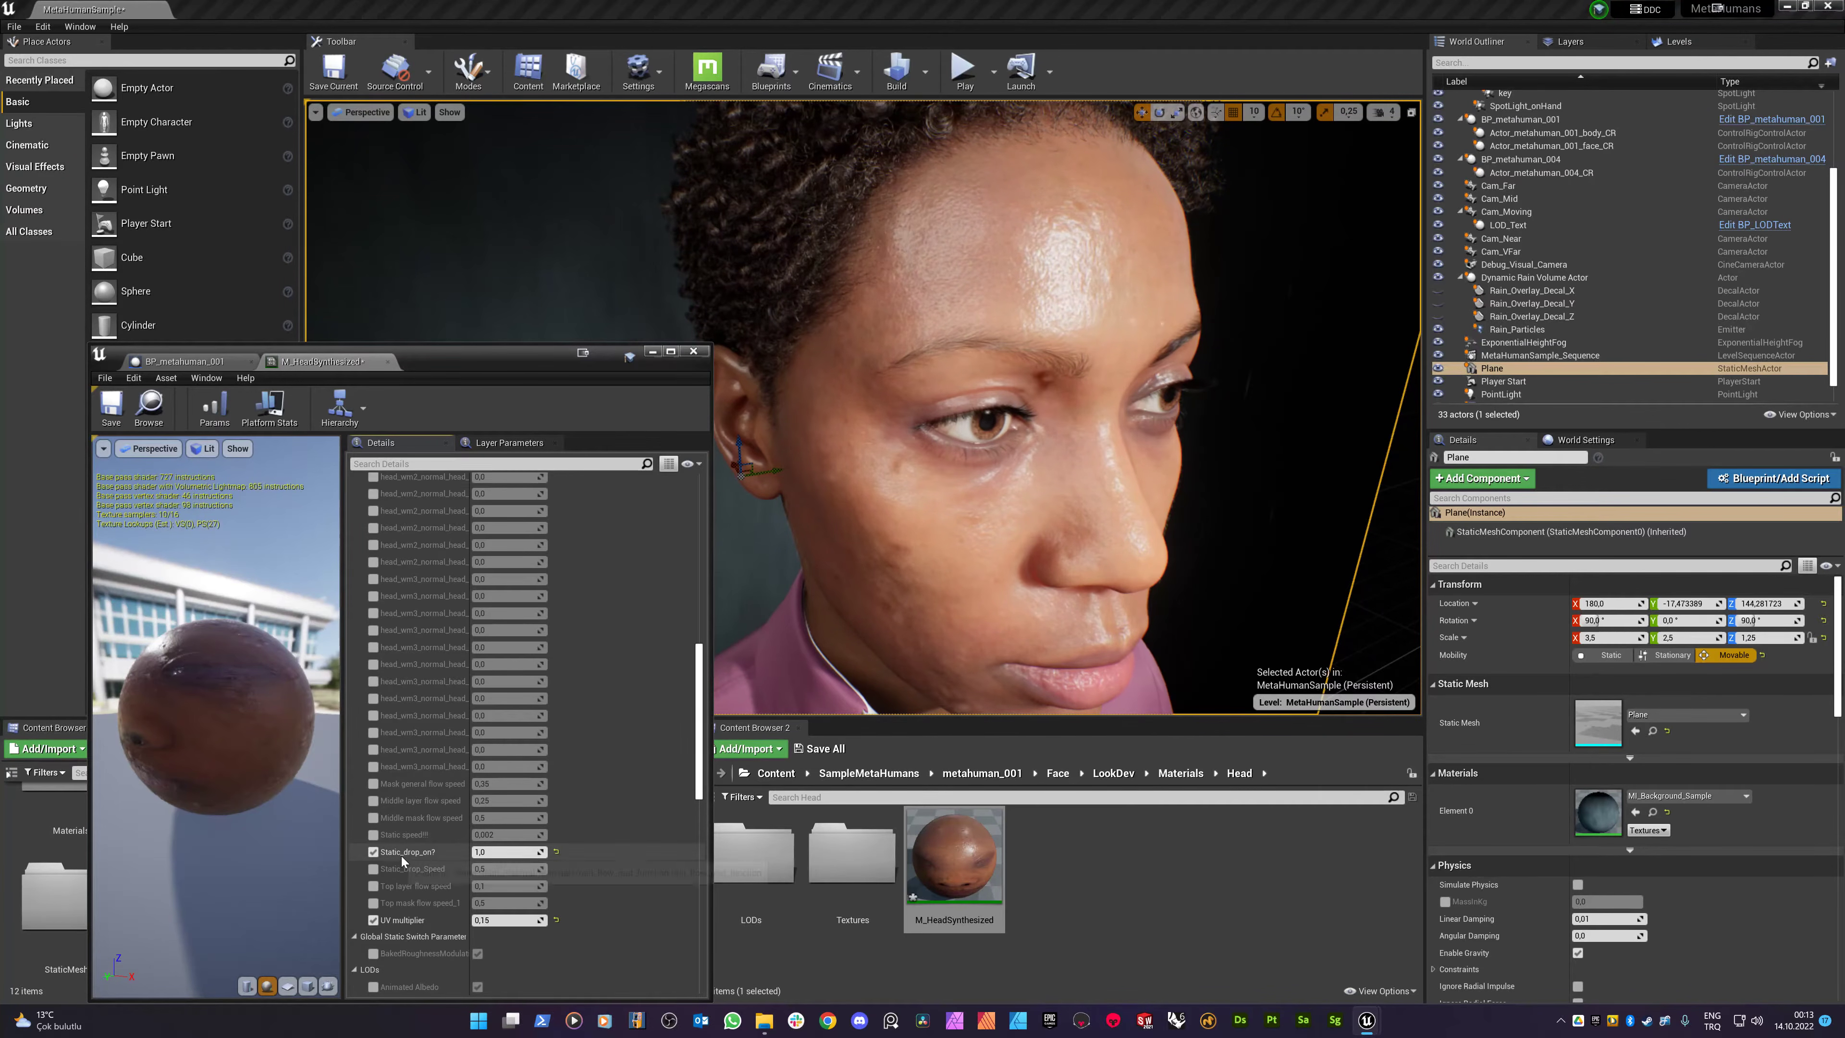
{"action": "left_click", "coordinate": [480, 853]}
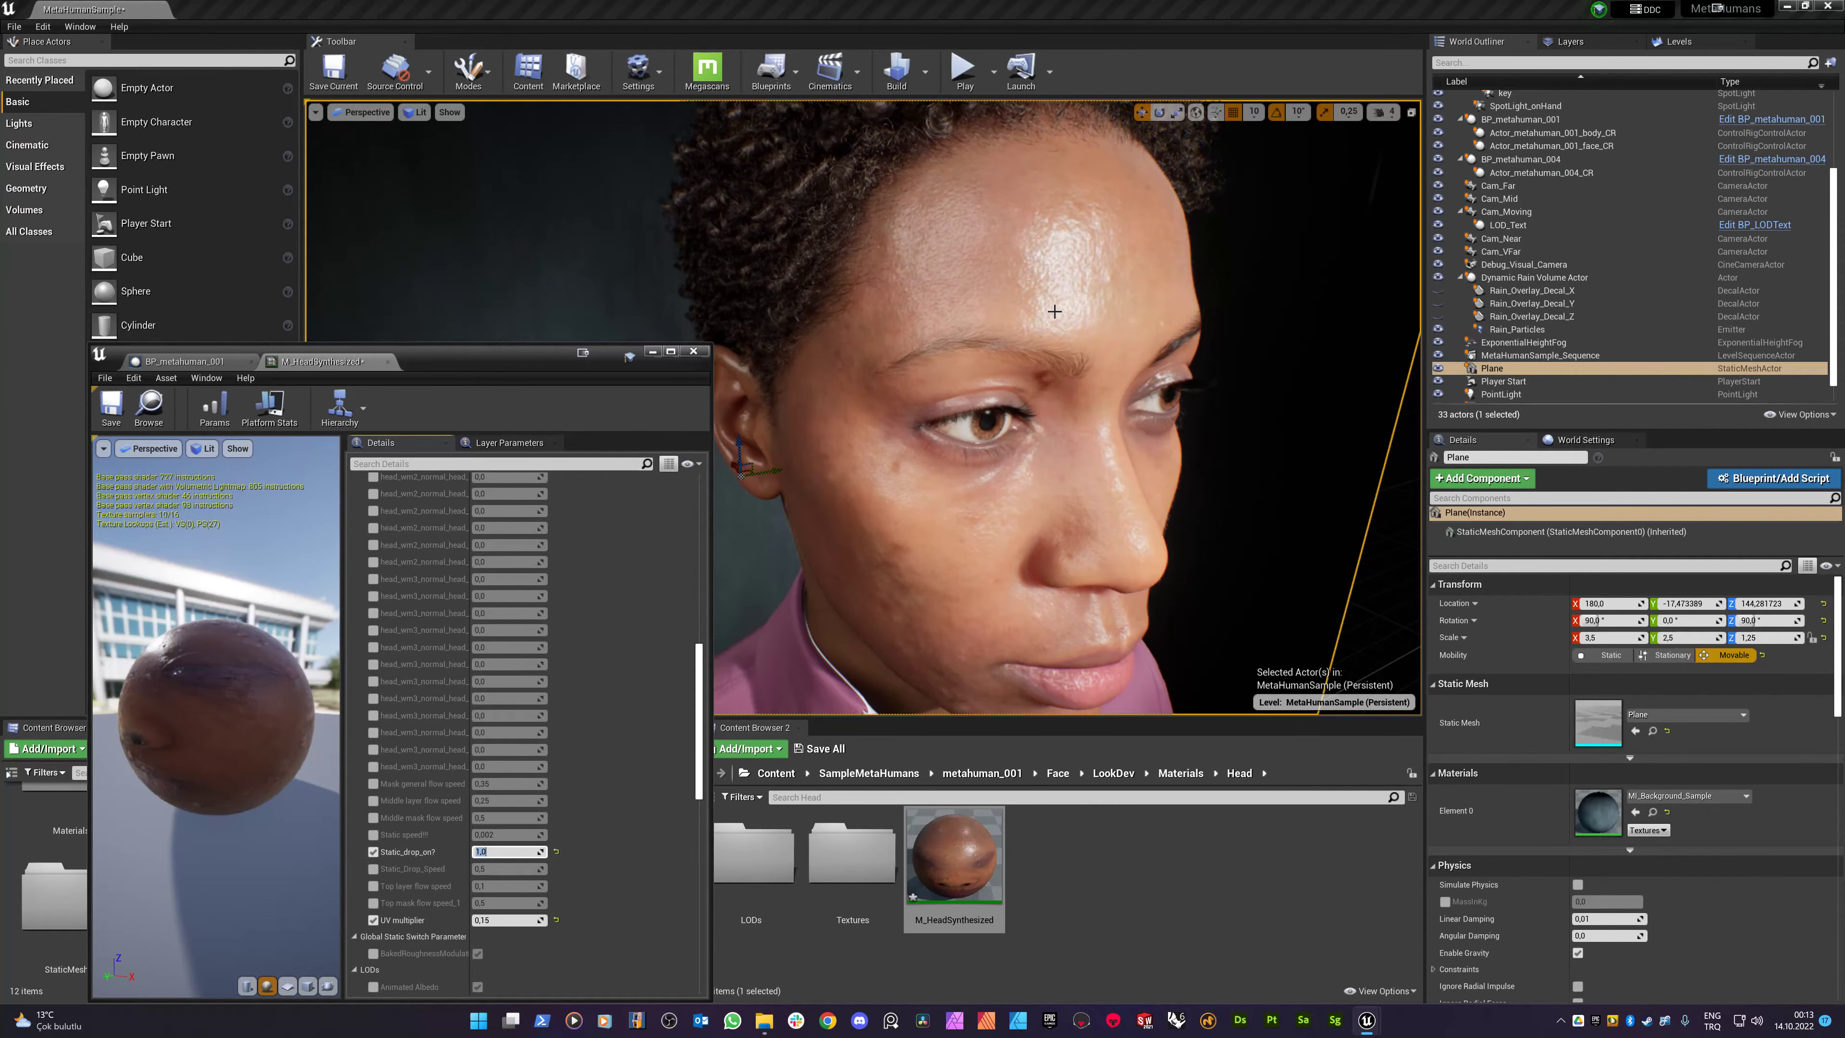
{"action": "type", "text": "0"}
{"action": "key", "text": "Return"}
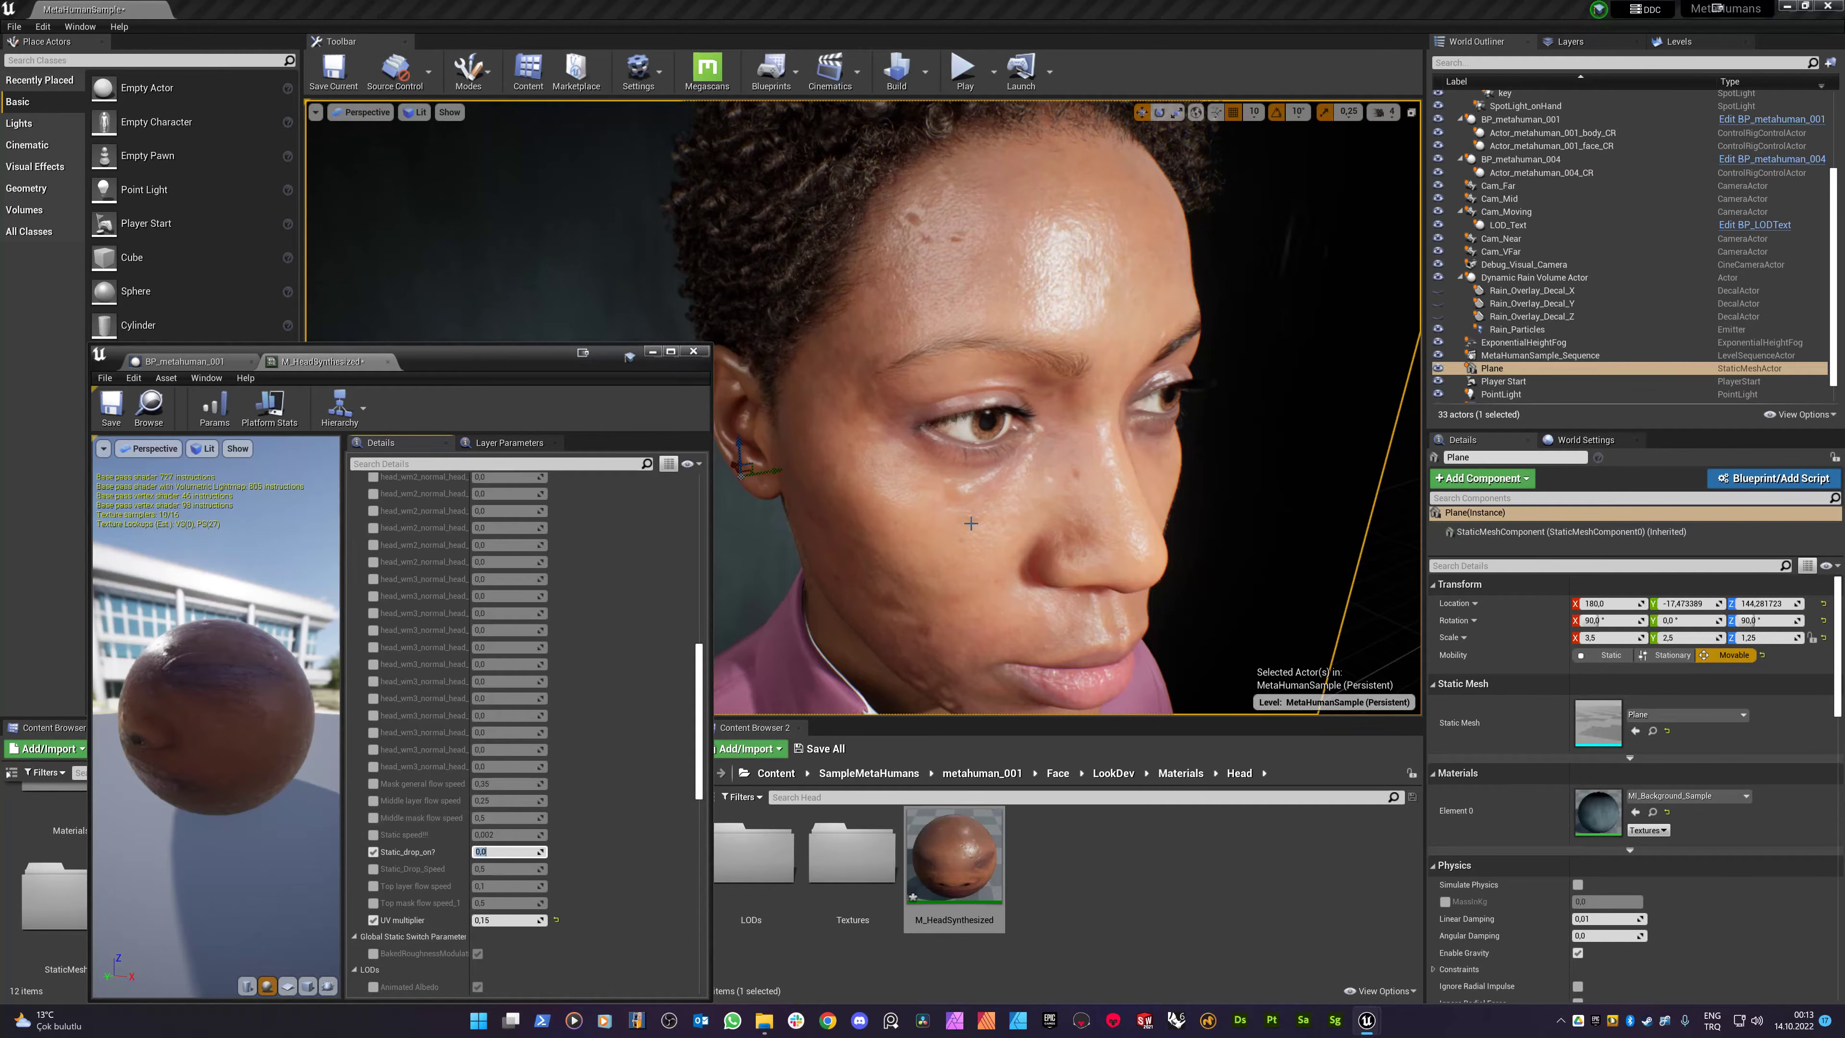
{"action": "scroll", "coordinate": [525, 692], "scroll_direction": "up", "scroll_amount": 10}
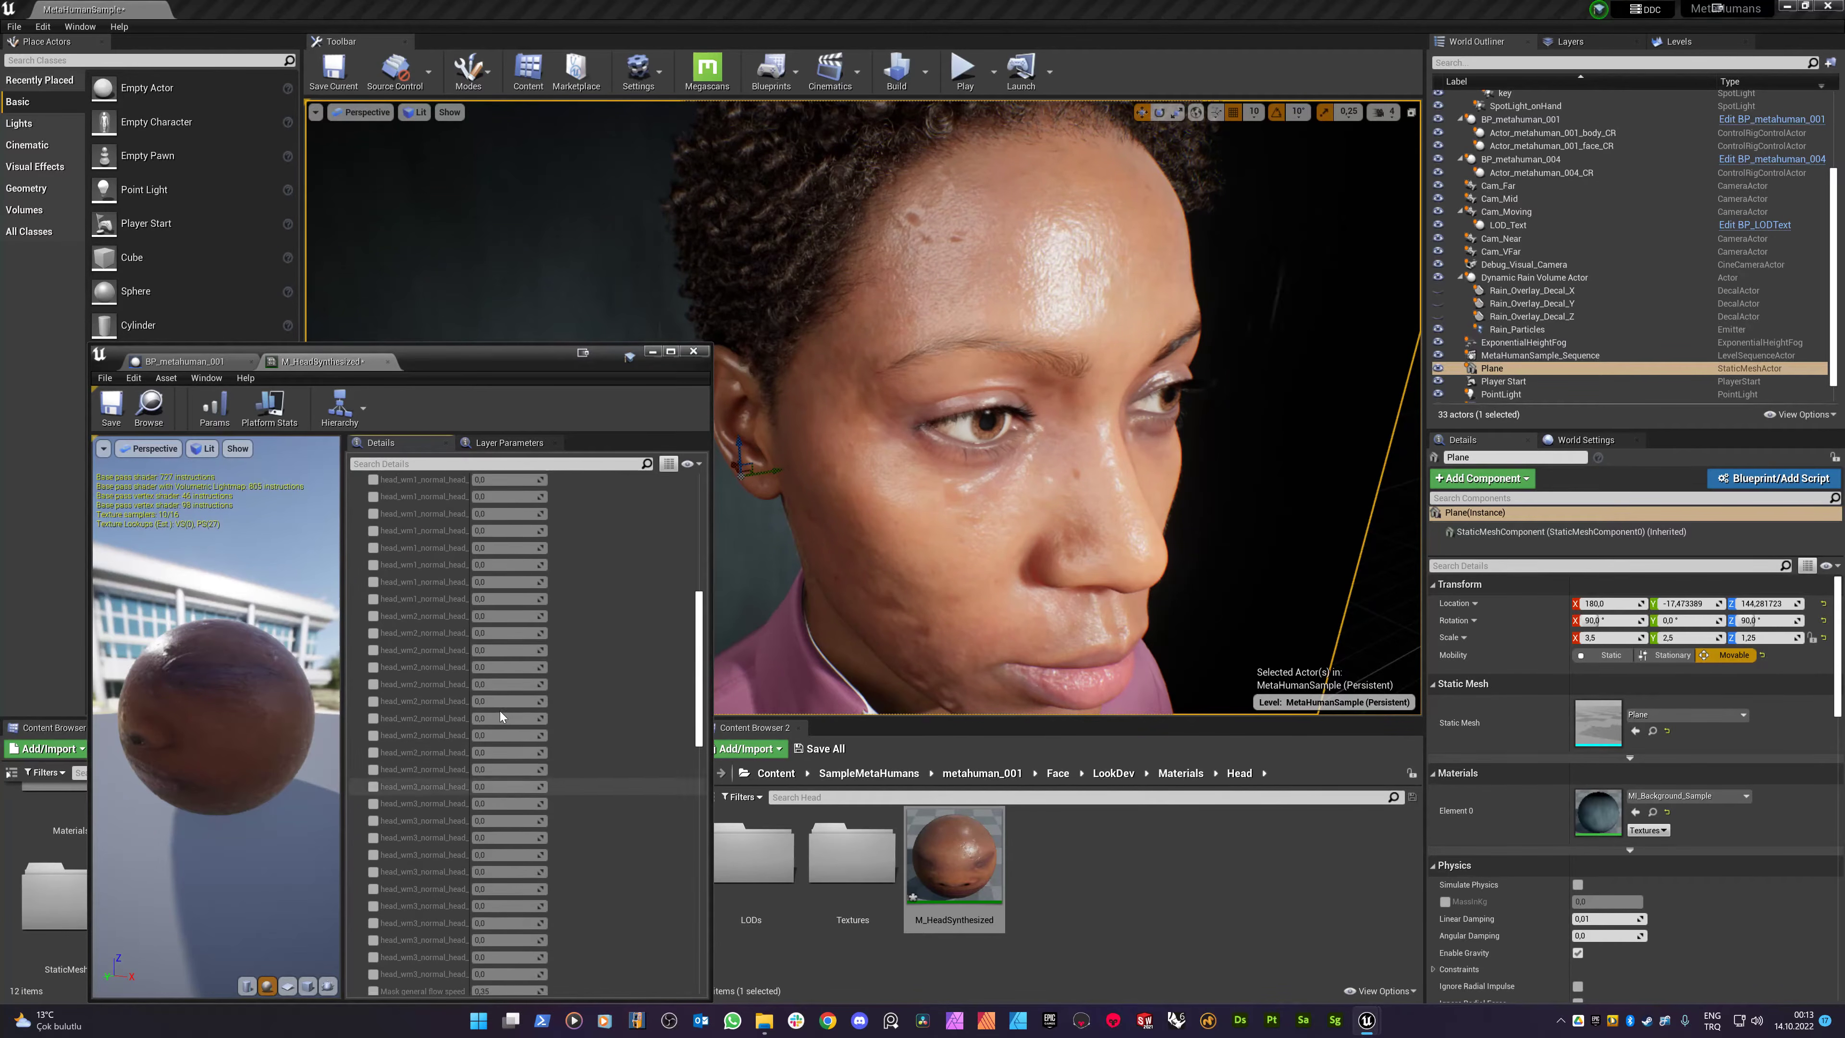
{"action": "scroll", "coordinate": [451, 694], "scroll_direction": "up", "scroll_amount": 2}
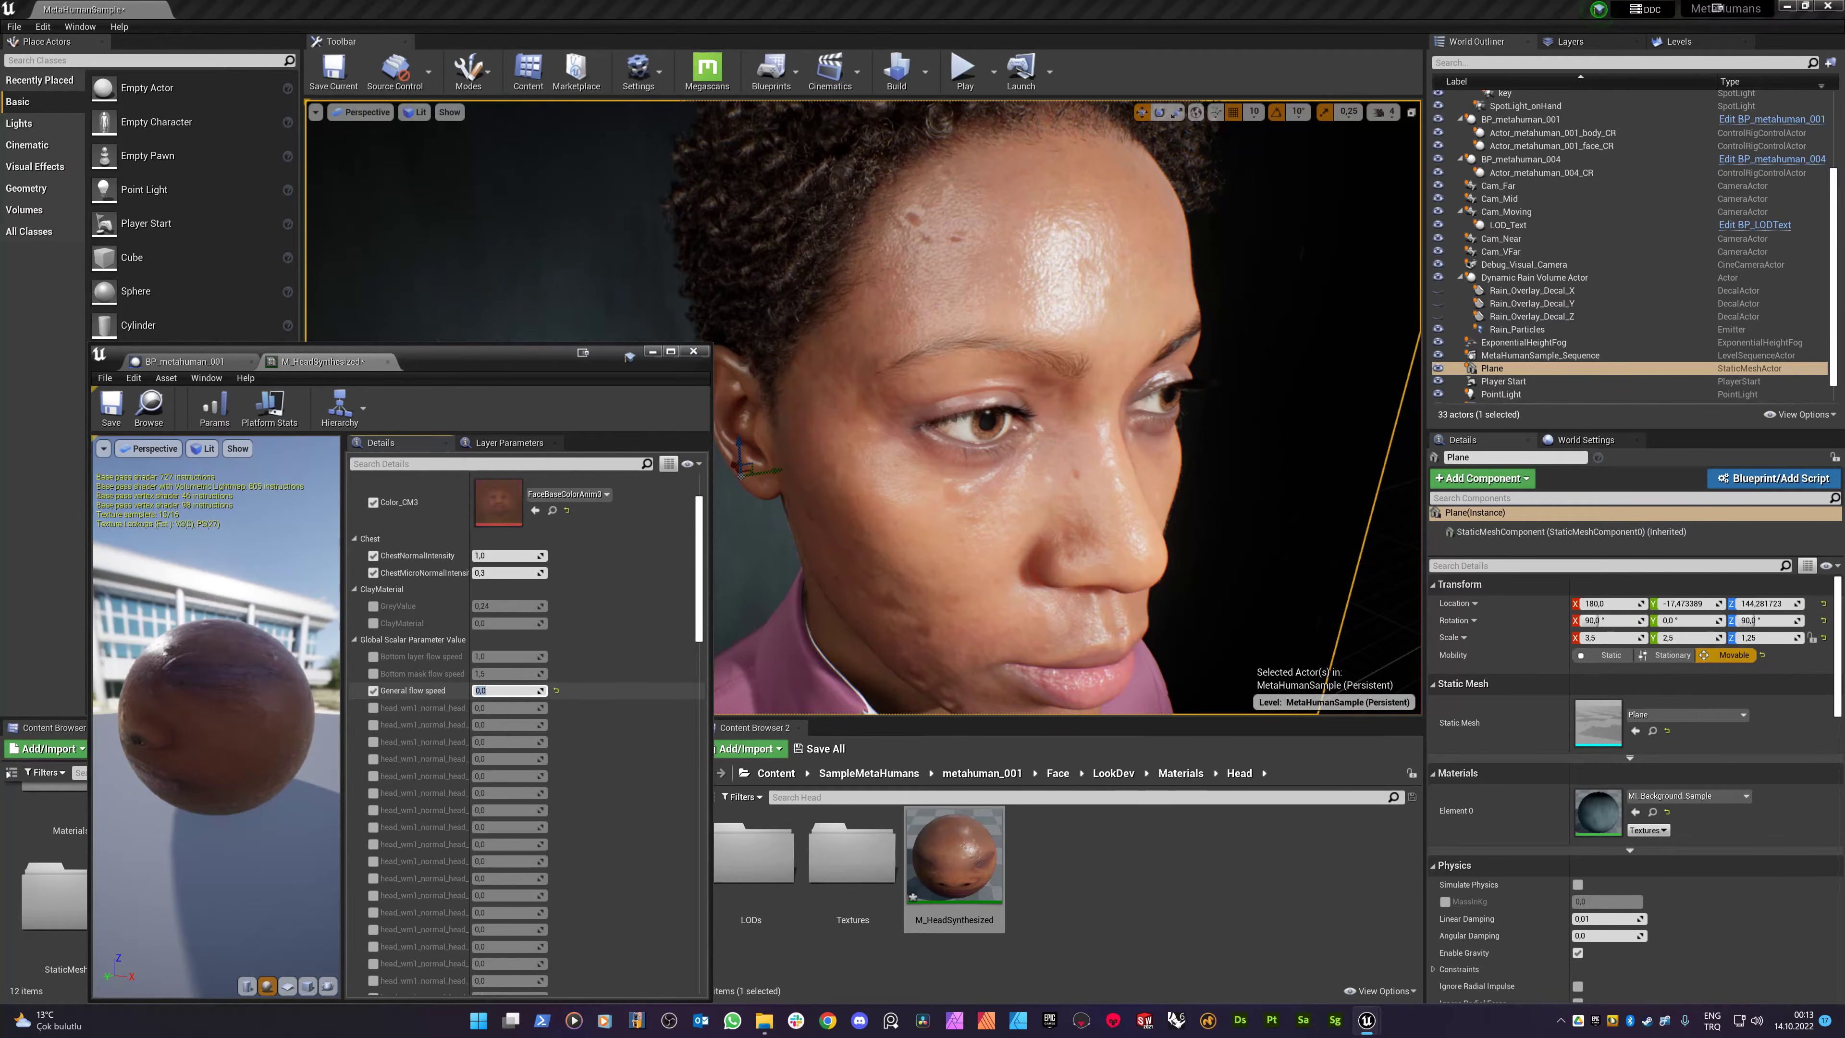
- Try General flow speed at 0,1 and 1, settling on 0,5 while orbiting the face
{"action": "key", "text": "Return"}
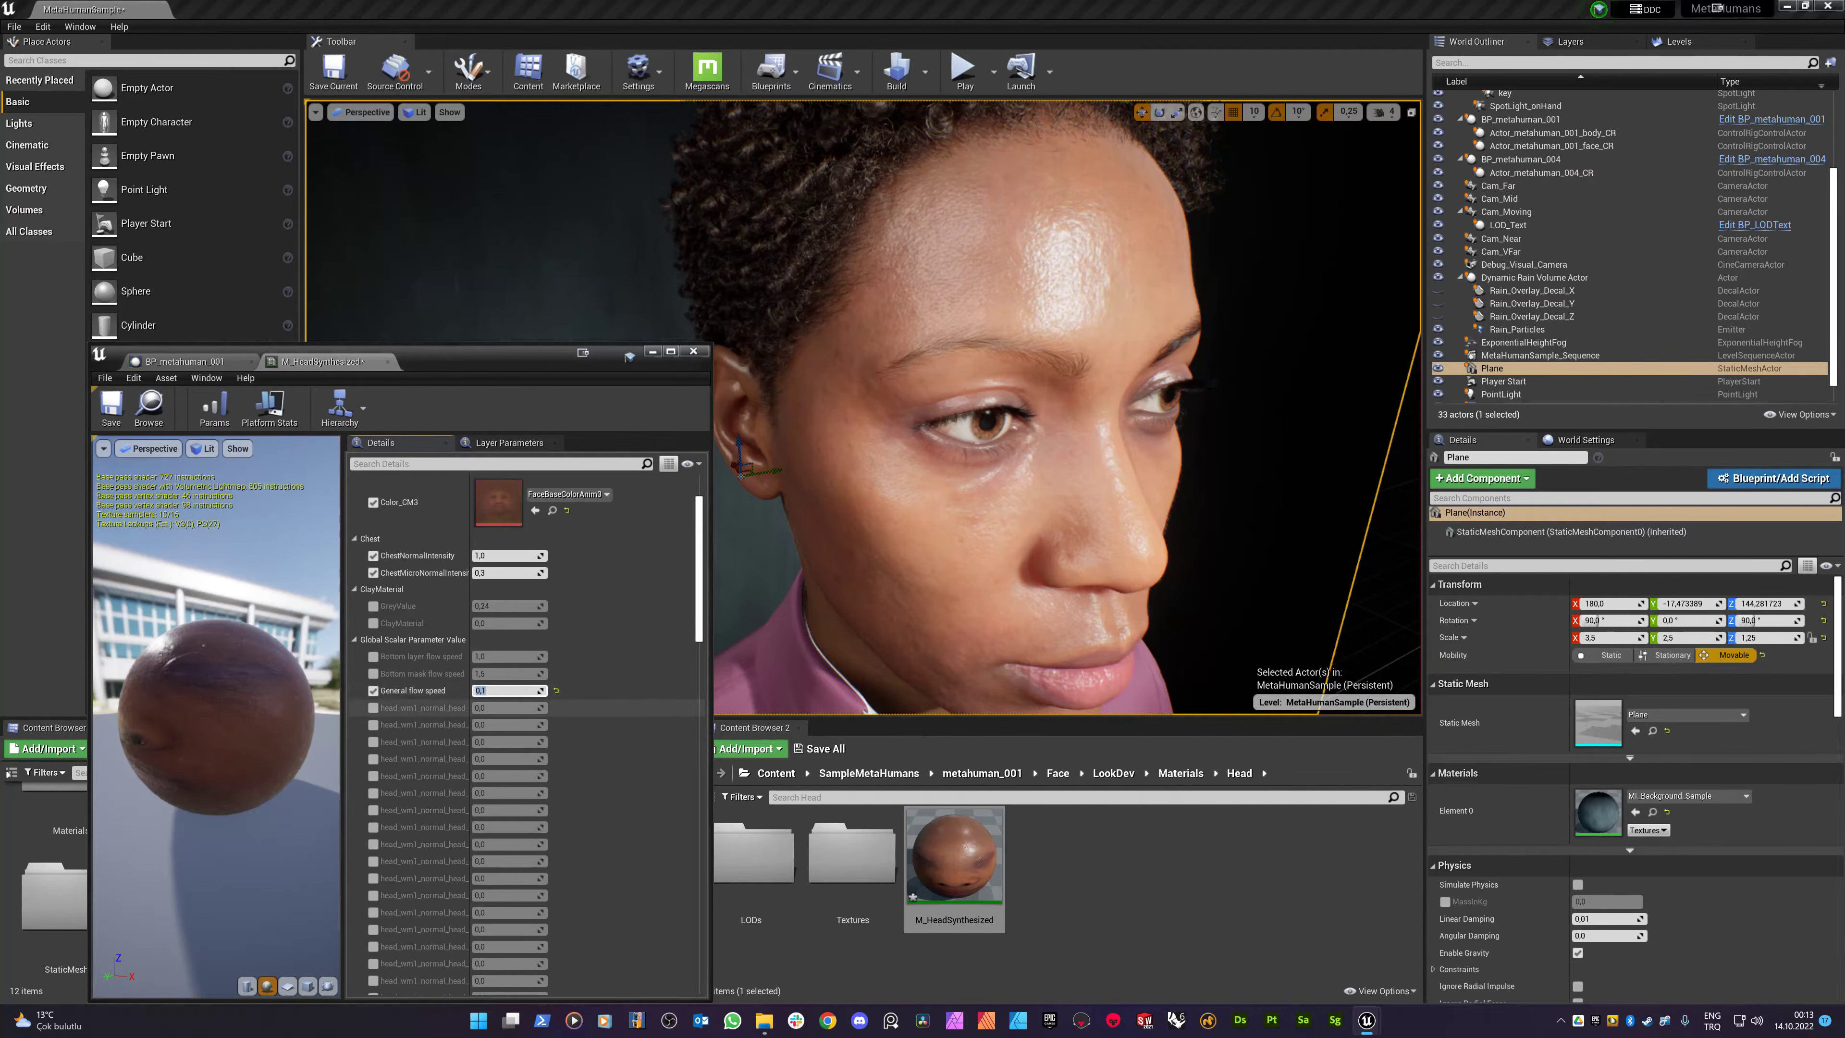
{"action": "left_click_drag", "start_coordinate": [834, 510], "coordinate": [942, 497], "text": "alt"}
{"action": "left_click", "coordinate": [941, 497]}
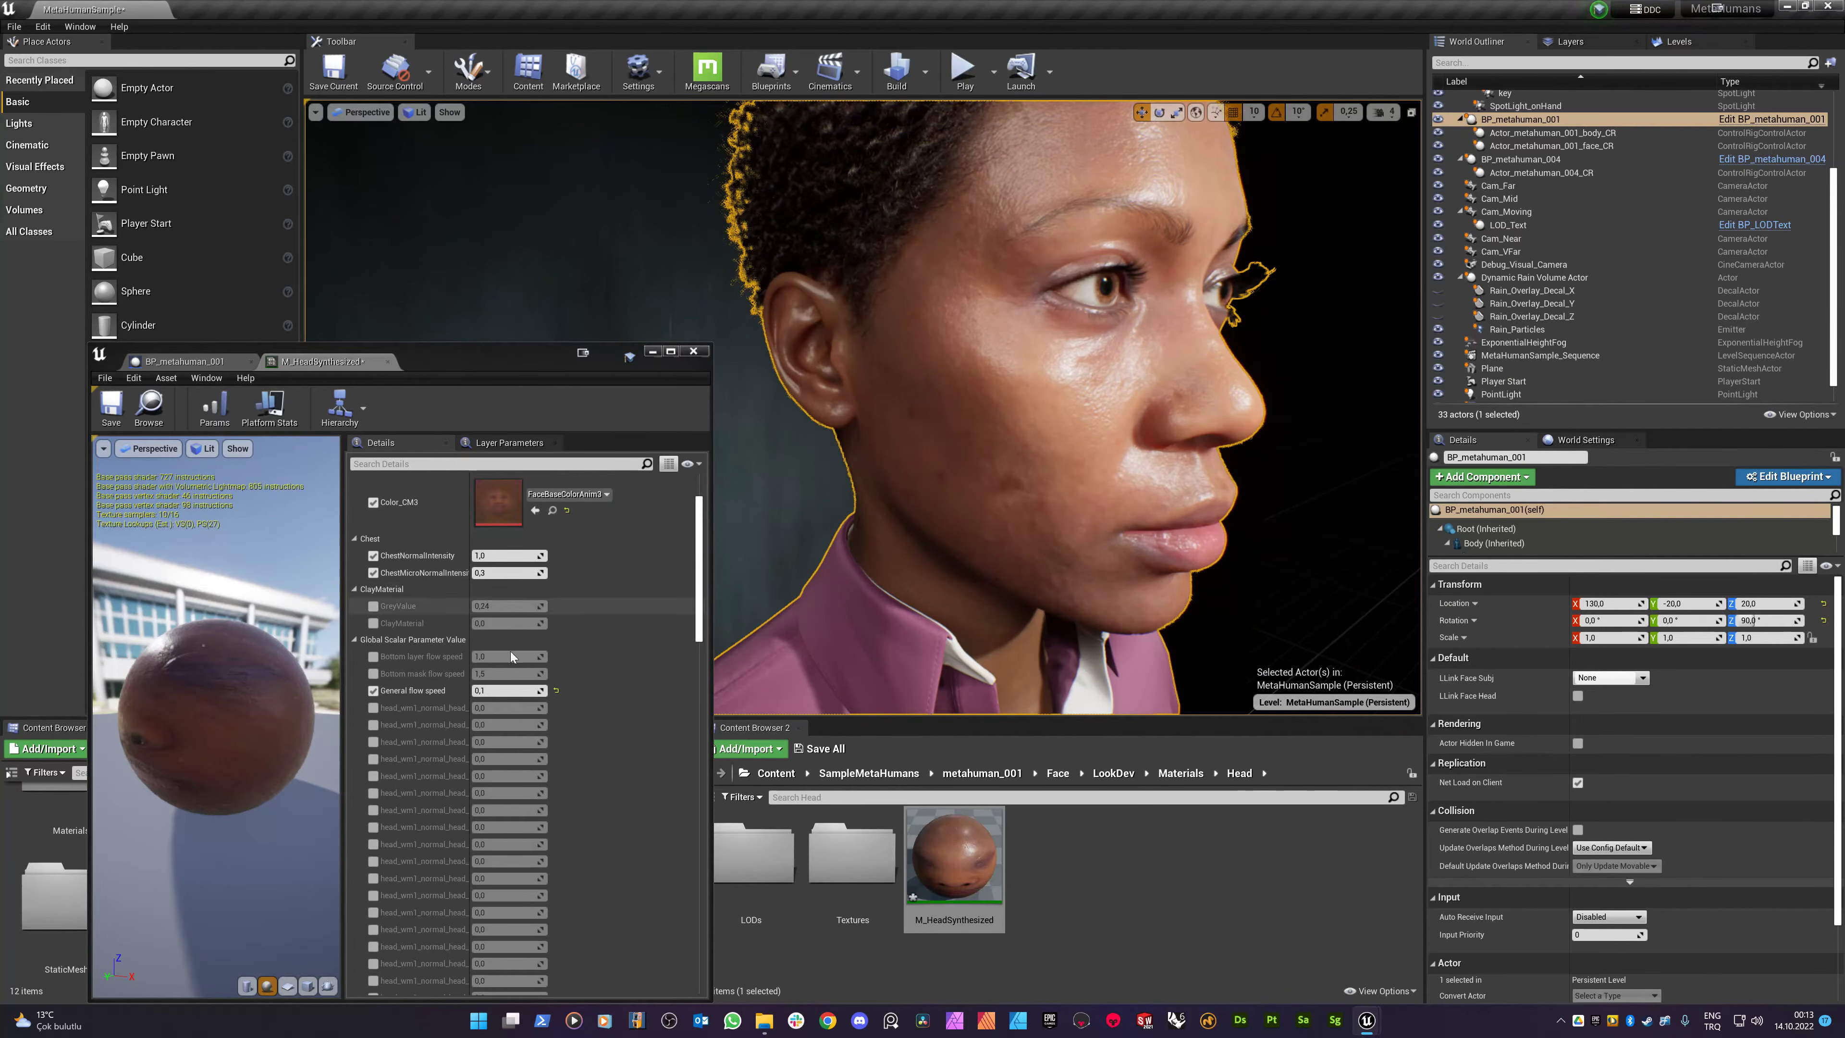
{"action": "left_click", "coordinate": [492, 691]}
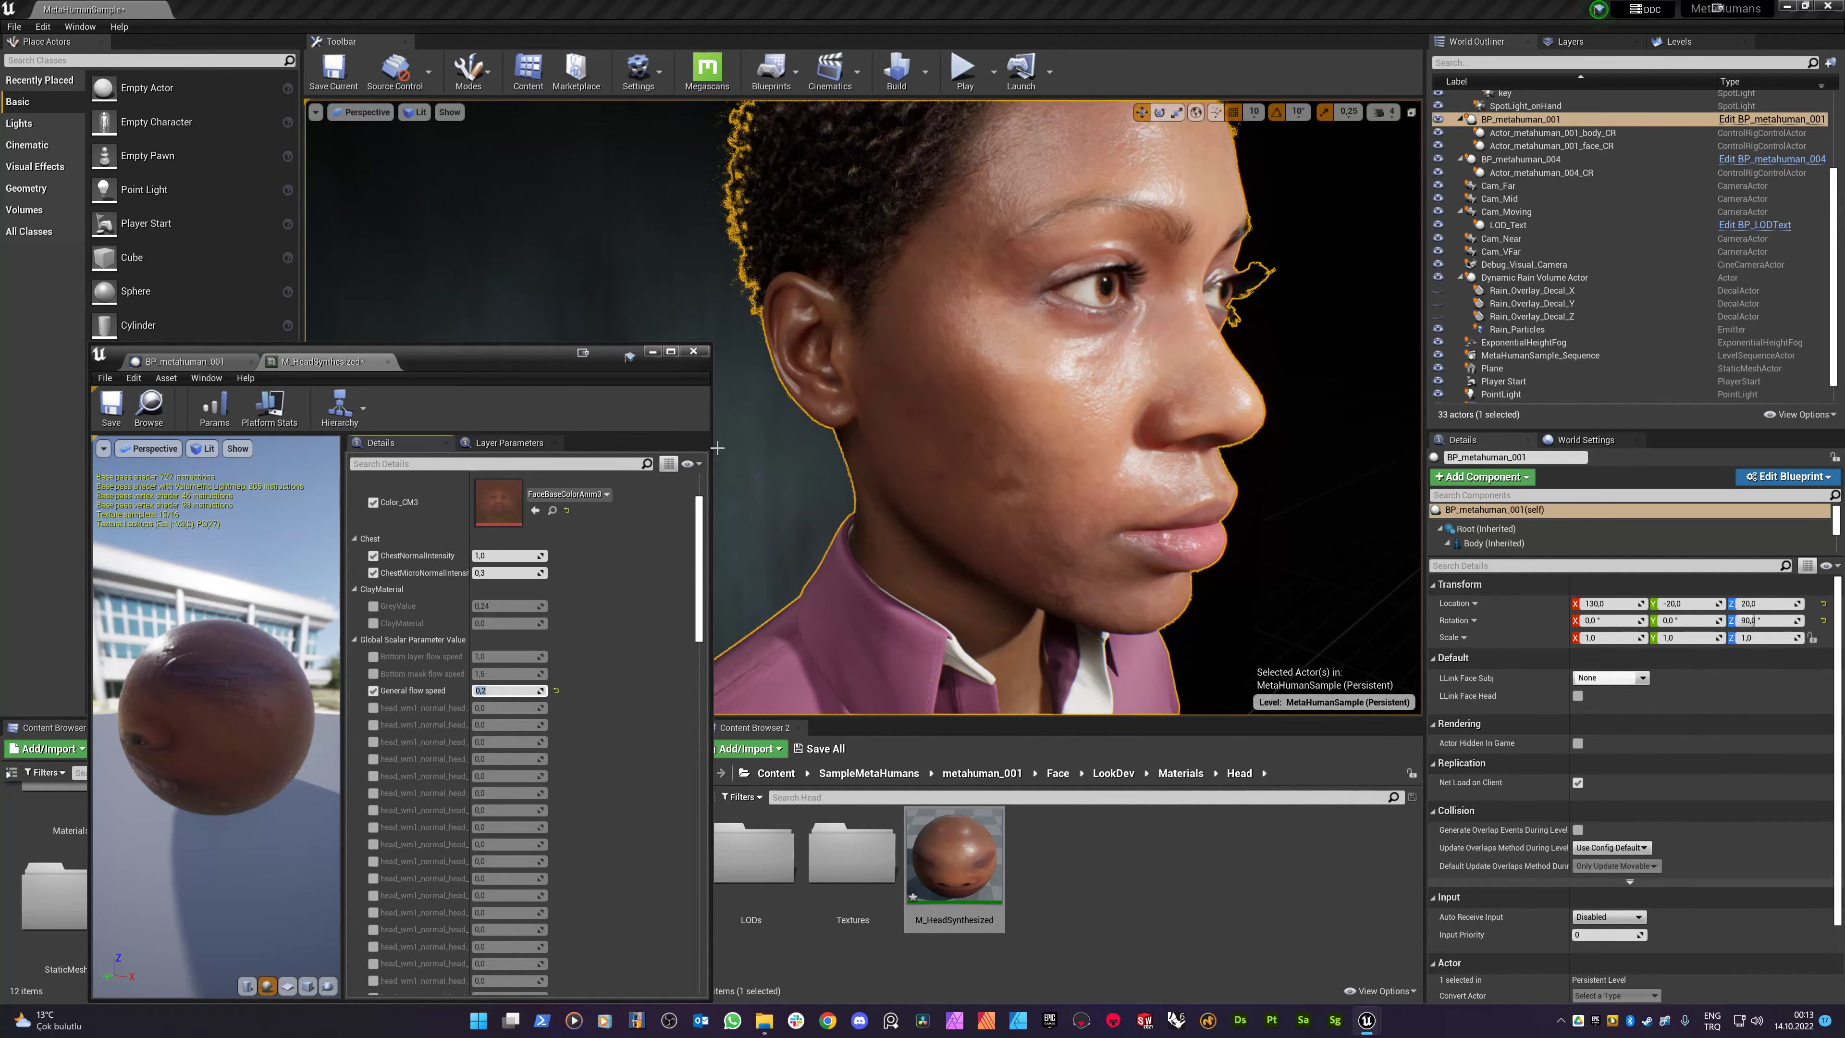
{"action": "type", "text": "1"}
{"action": "key", "text": "Return"}
{"action": "type", "text": ",5"}
{"action": "key", "text": "Return"}
{"action": "mouse_move", "coordinate": [1021, 234]}
{"action": "right_mouse_down"}
{"action": "mouse_move", "coordinate": [1103, 152]}
{"action": "mouse_move", "coordinate": [1029, 251]}
{"action": "right_mouse_up"}
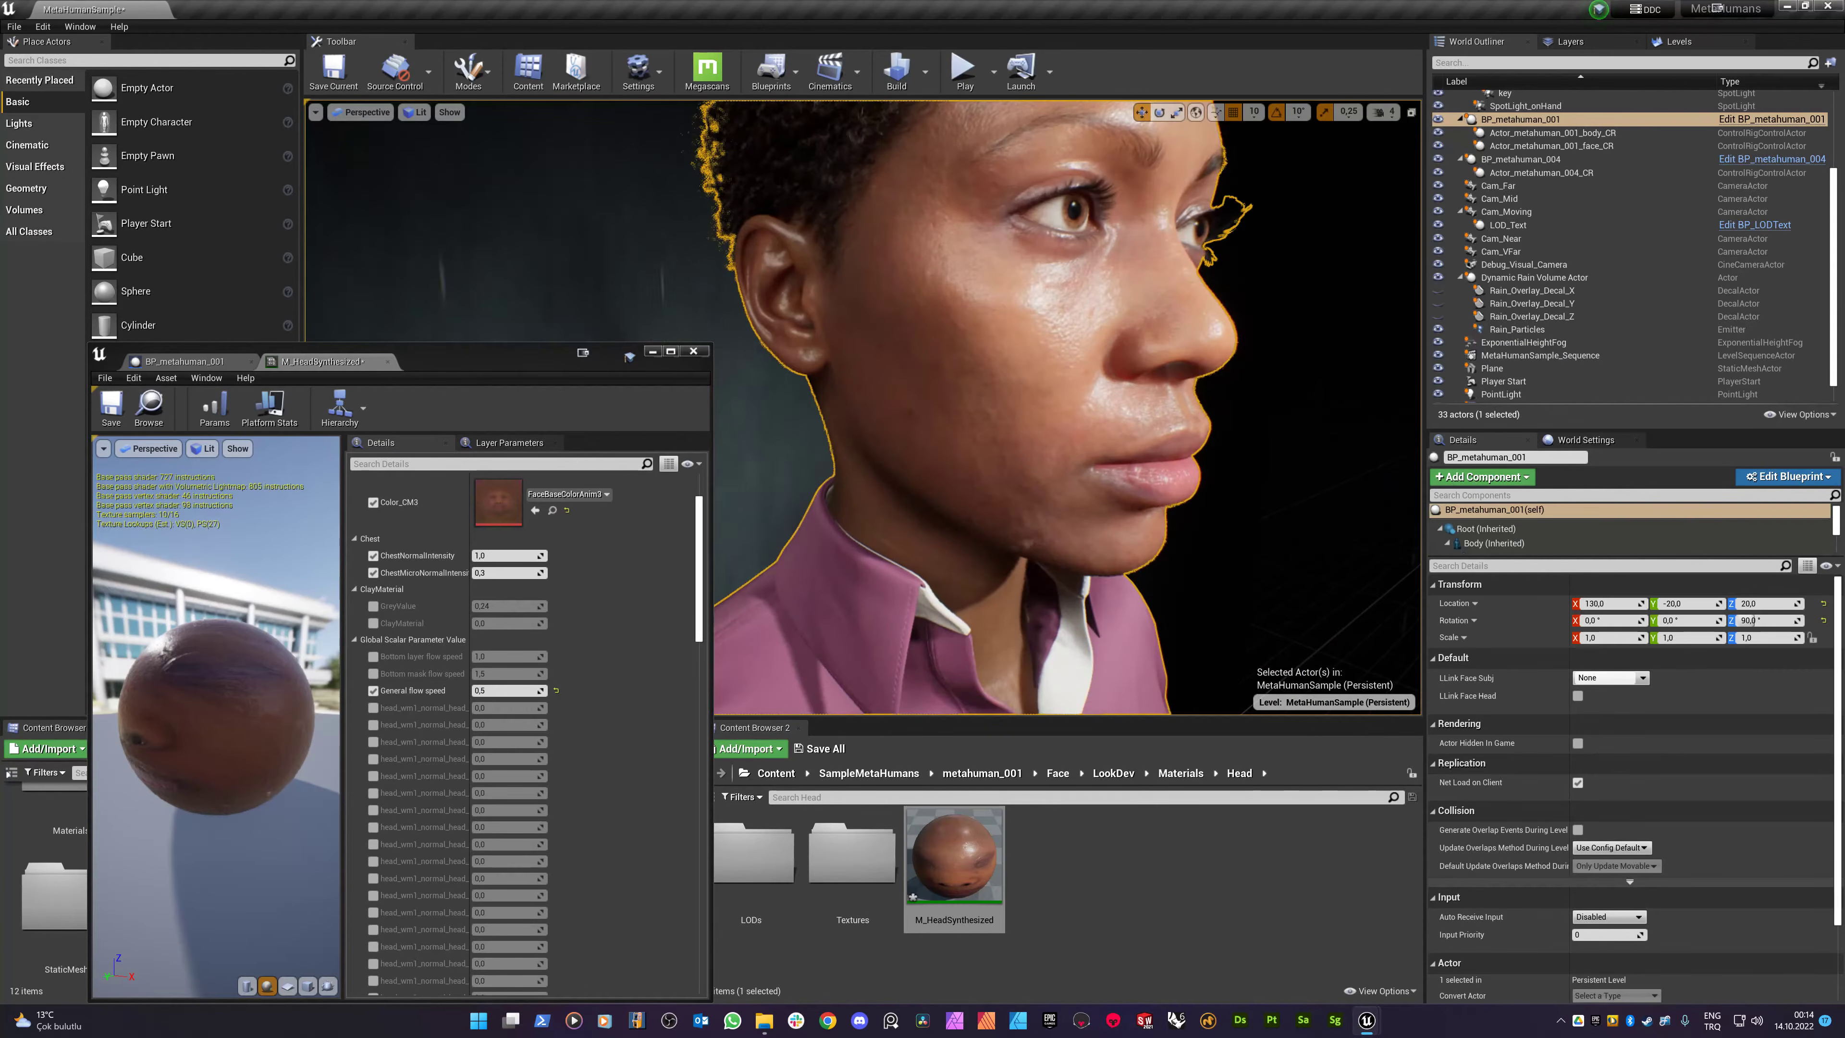
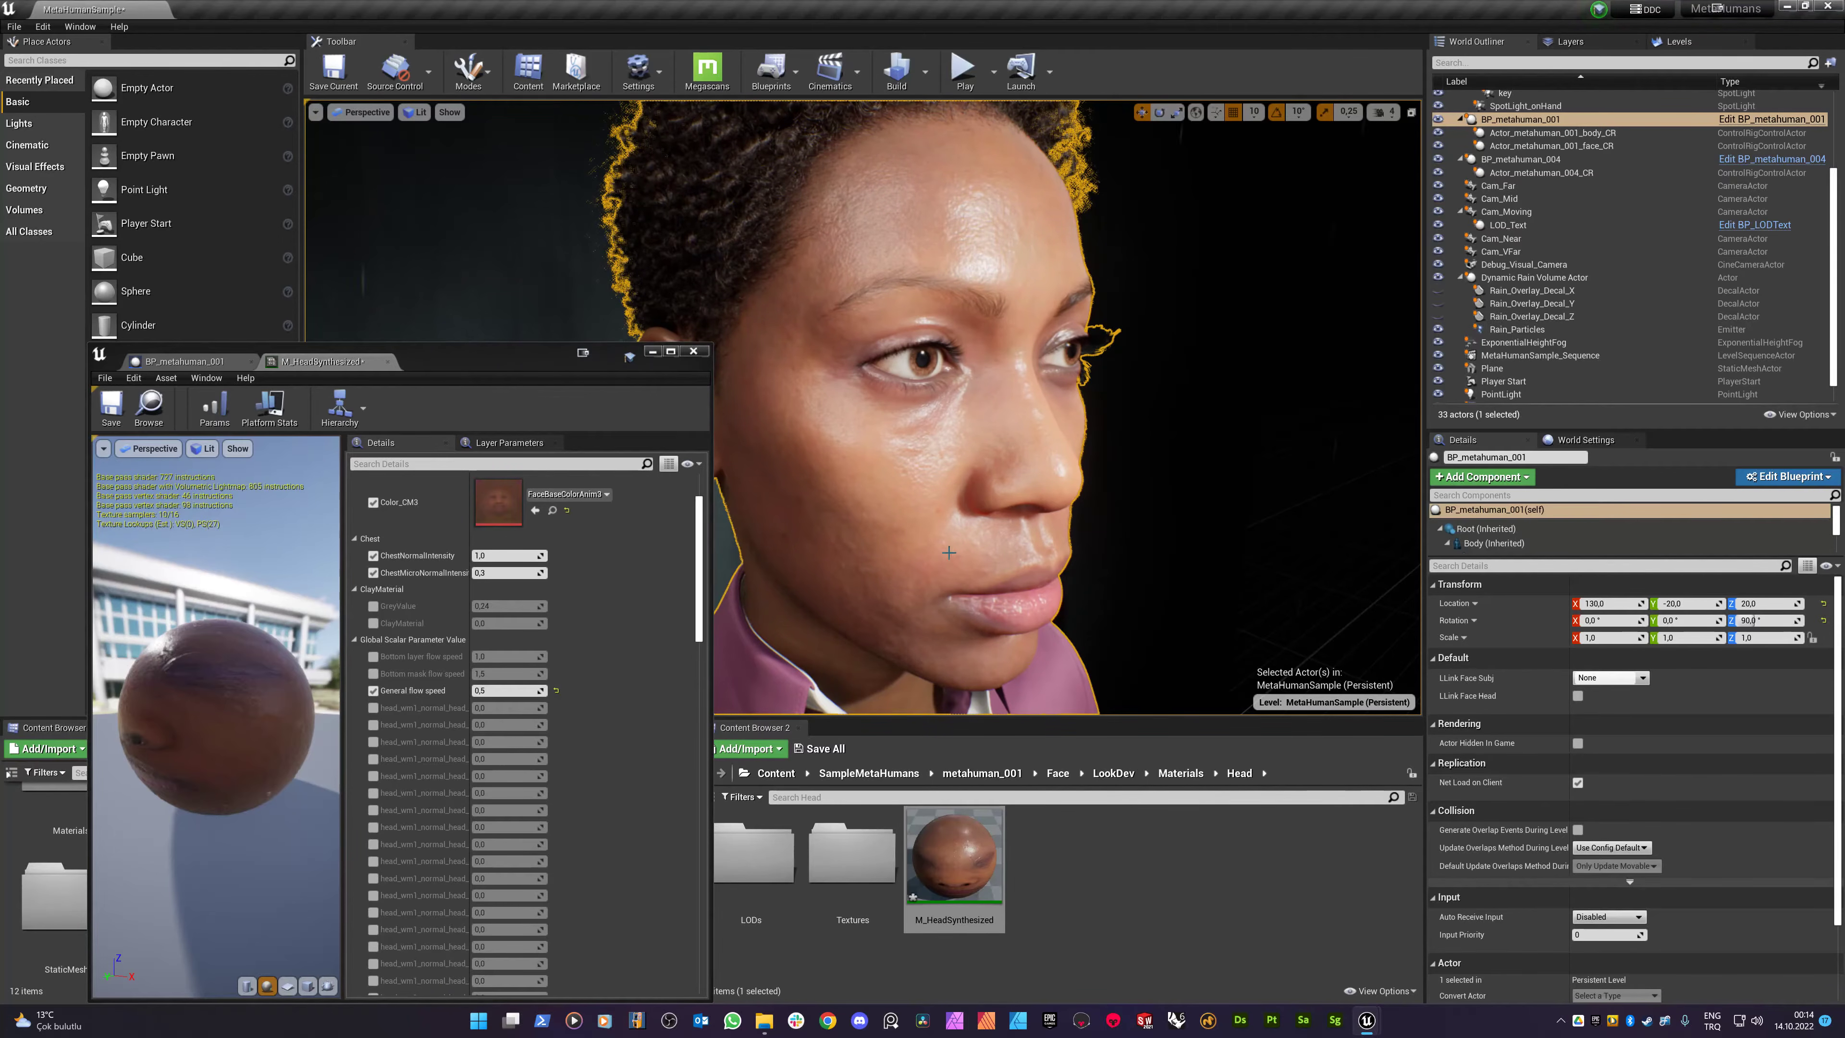
- Turn static drops back on by setting Static_drop_on? to 1,0
{"action": "scroll", "coordinate": [575, 554], "scroll_direction": "down", "scroll_amount": 3}
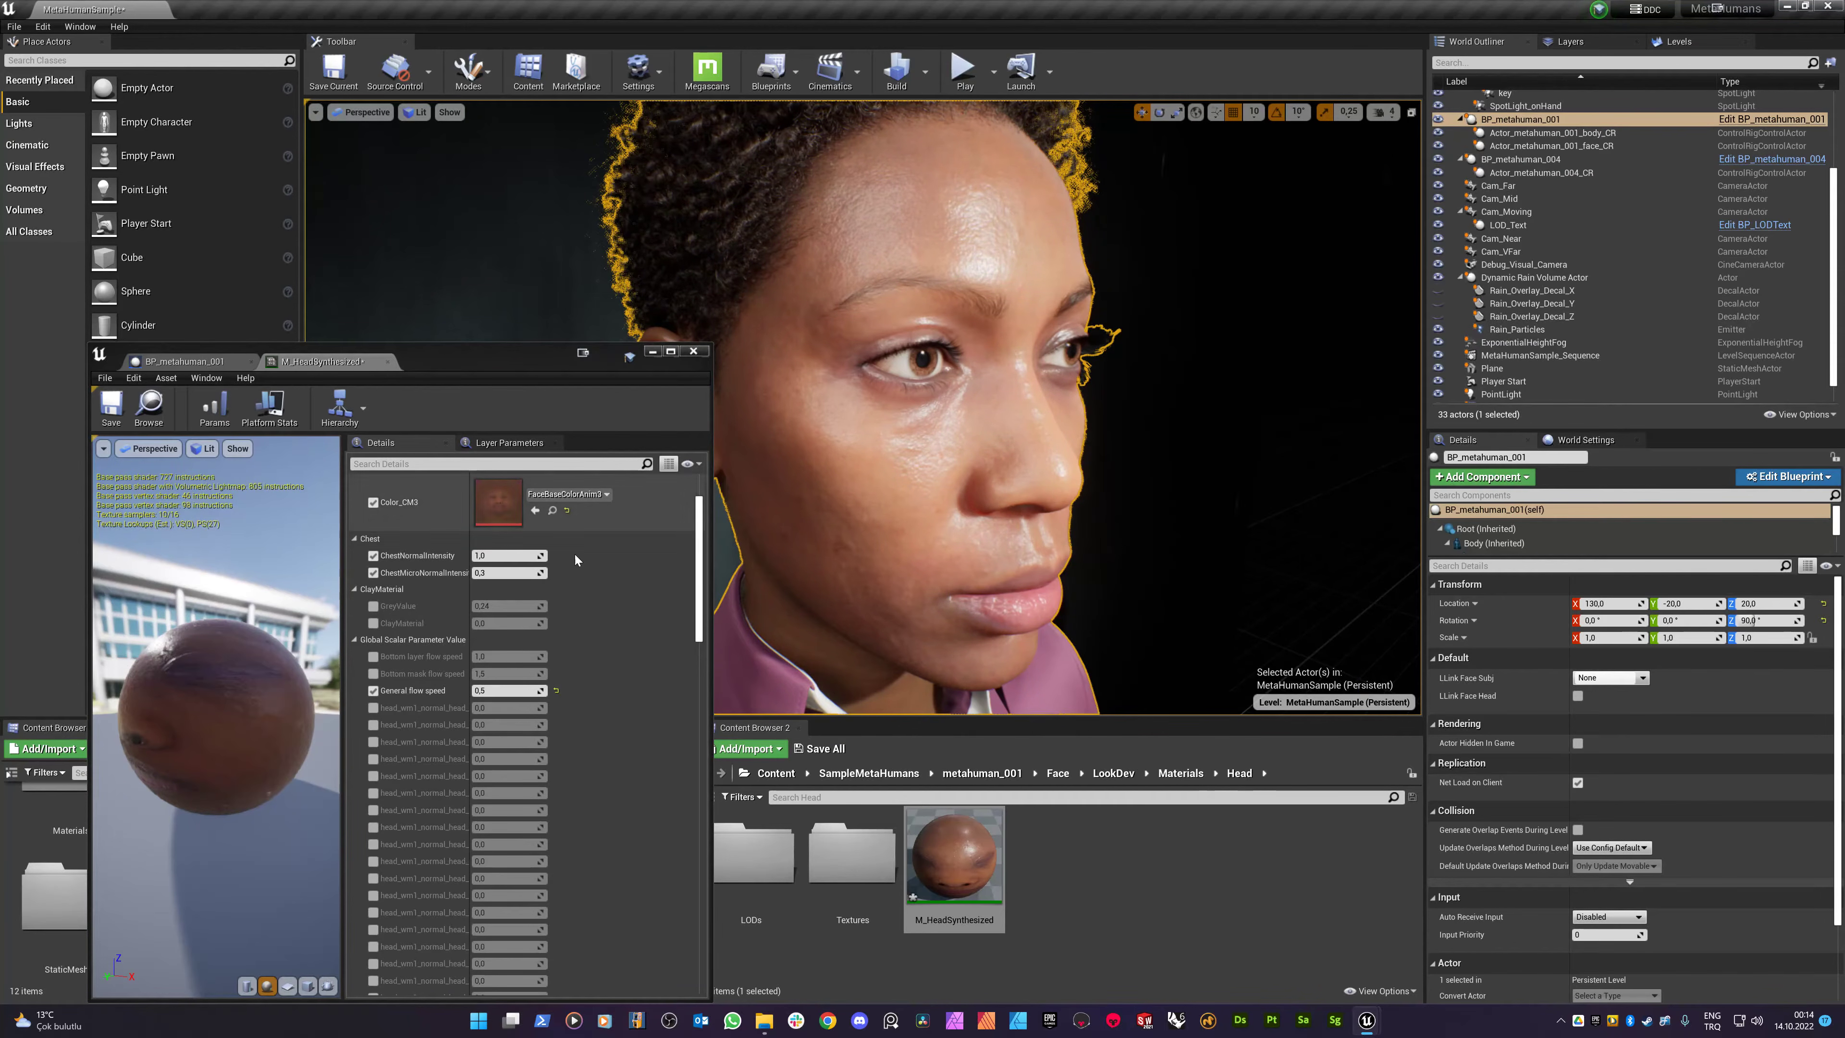
{"action": "scroll", "coordinate": [500, 641], "scroll_direction": "down", "scroll_amount": 15}
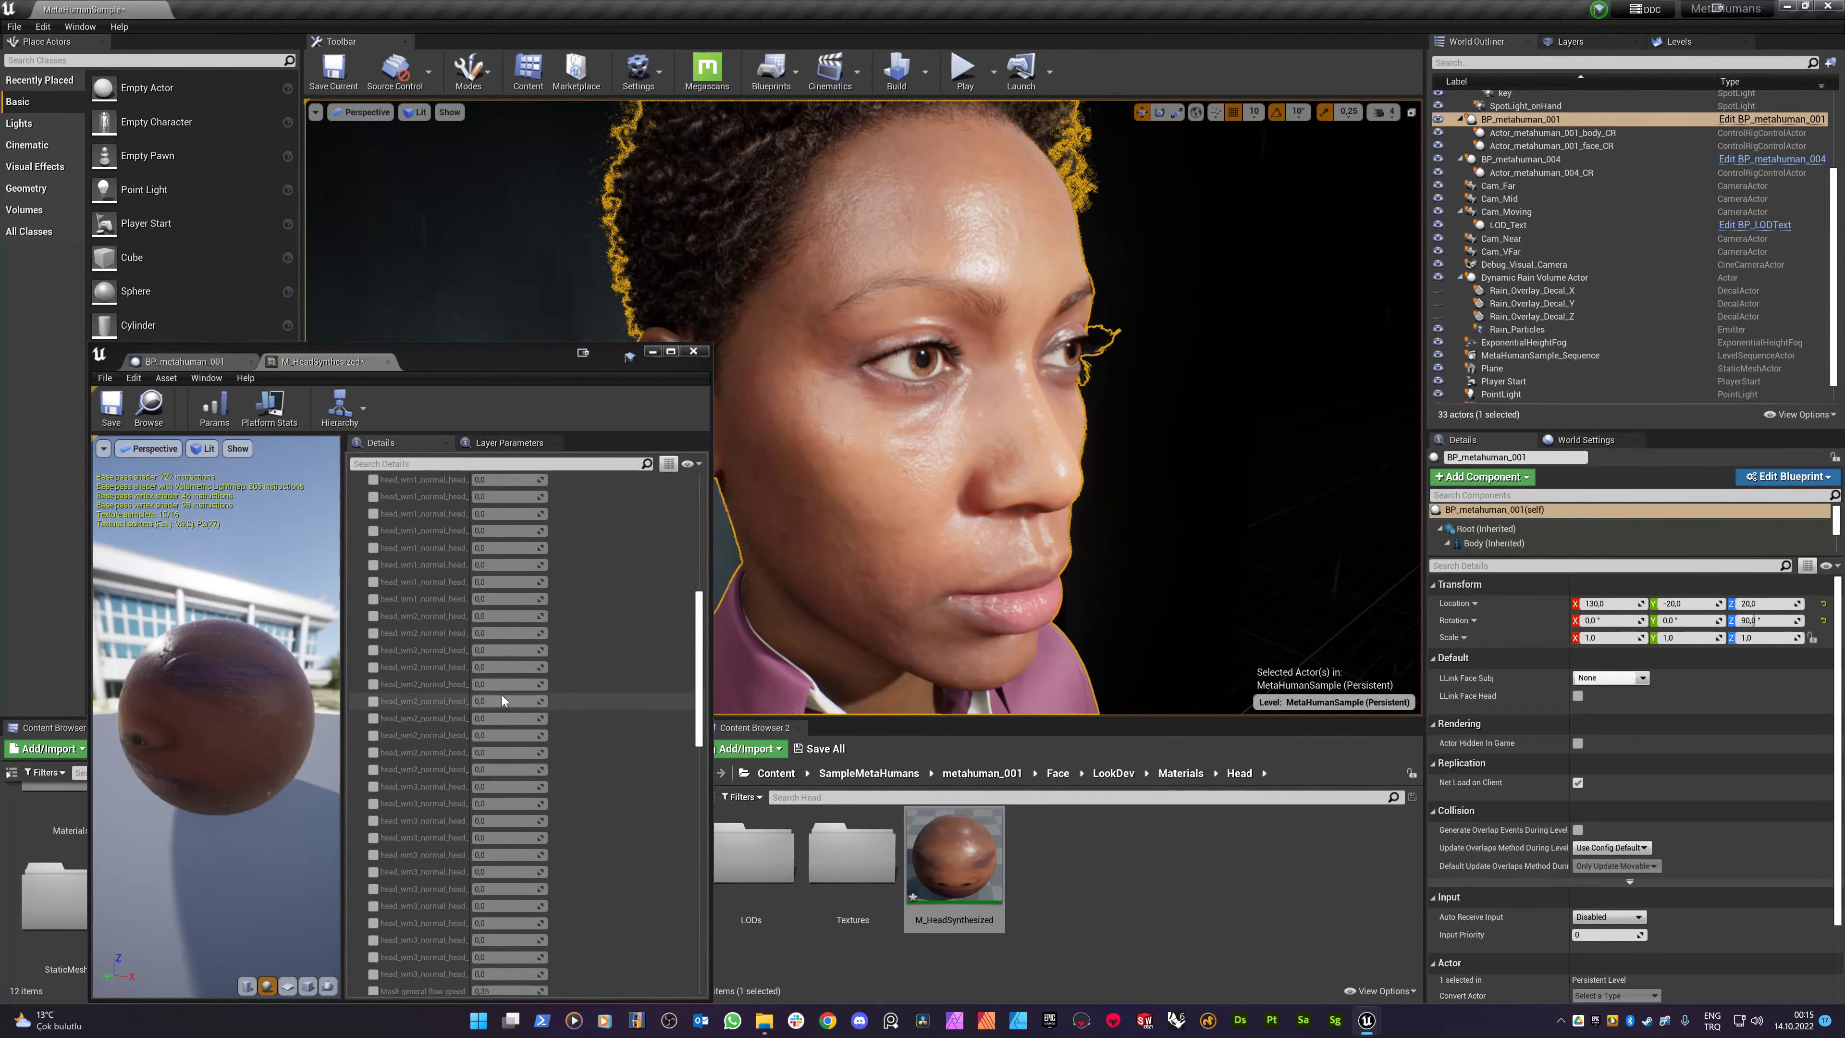
{"action": "scroll", "coordinate": [497, 705], "scroll_direction": "down", "scroll_amount": 10}
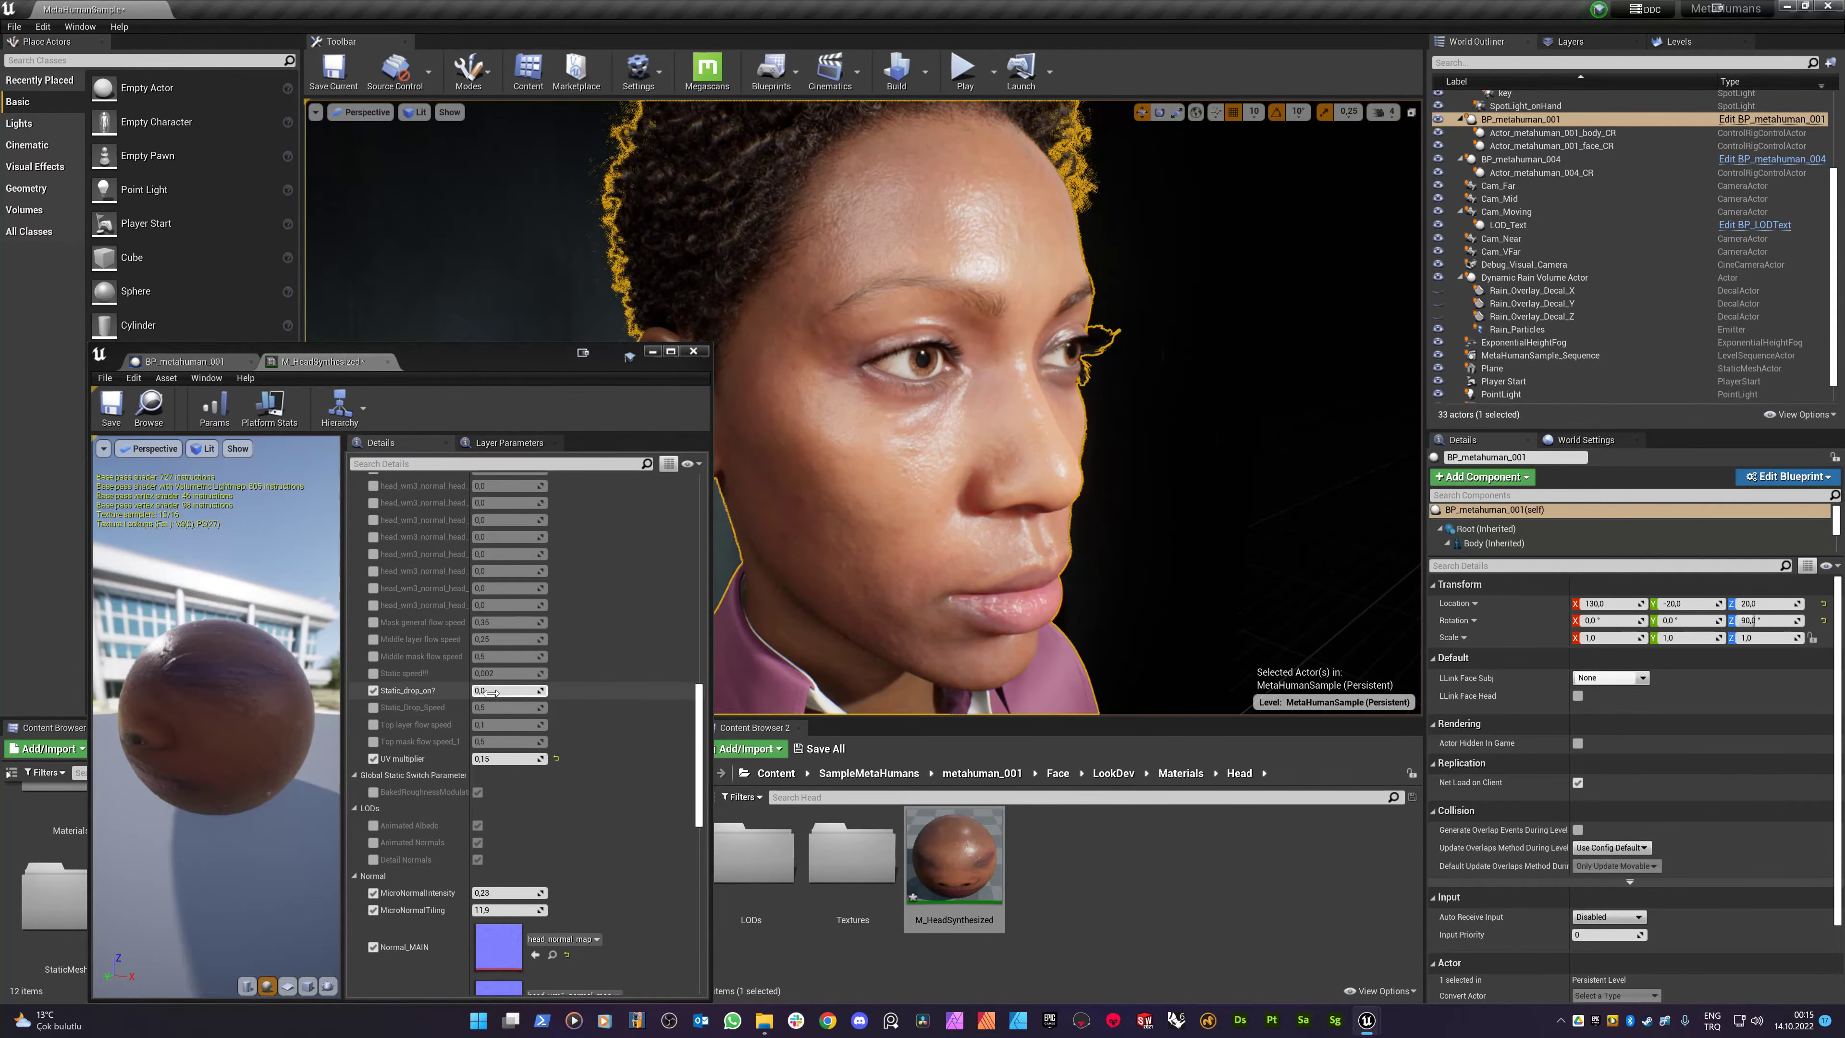
{"action": "left_click", "coordinate": [502, 691]}
{"action": "type", "text": "1"}
{"action": "key", "text": "Return"}
- Set General flow speed to 0,0
{"action": "scroll", "coordinate": [460, 685], "scroll_direction": "up", "scroll_amount": 11}
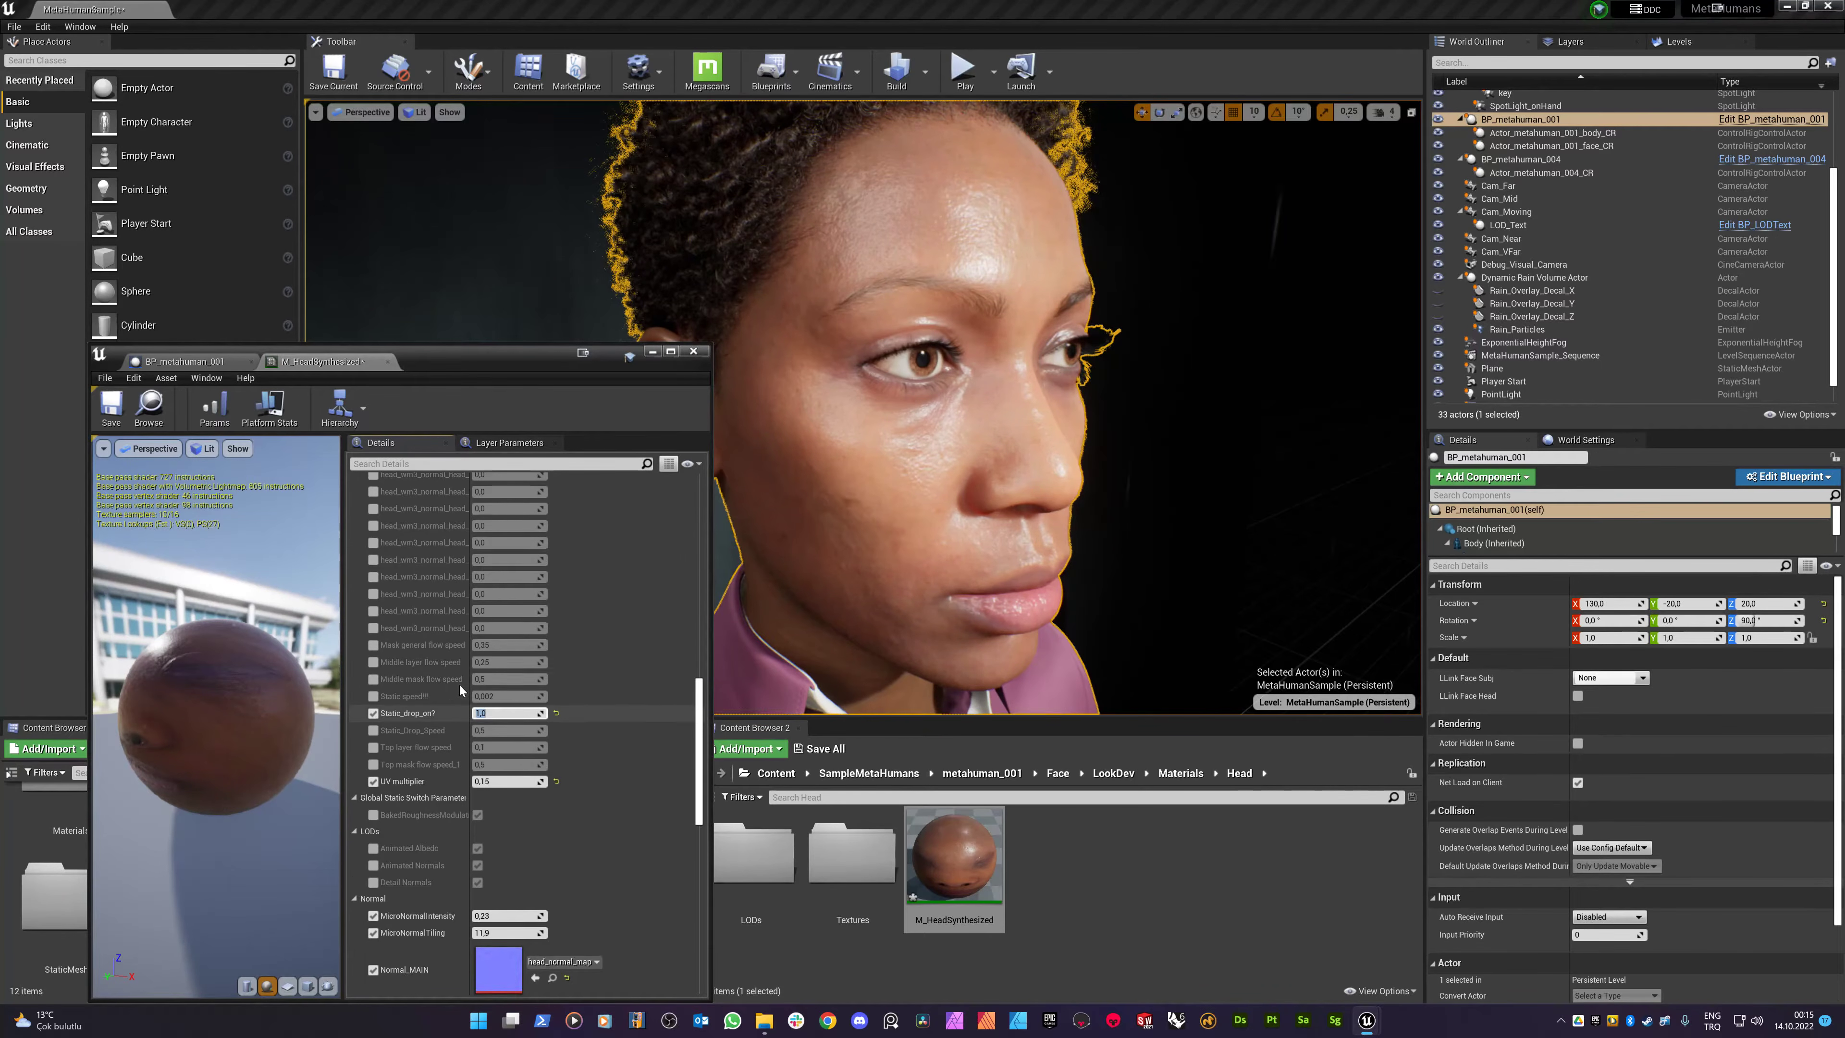
{"action": "scroll", "coordinate": [460, 687], "scroll_direction": "down", "scroll_amount": 2}
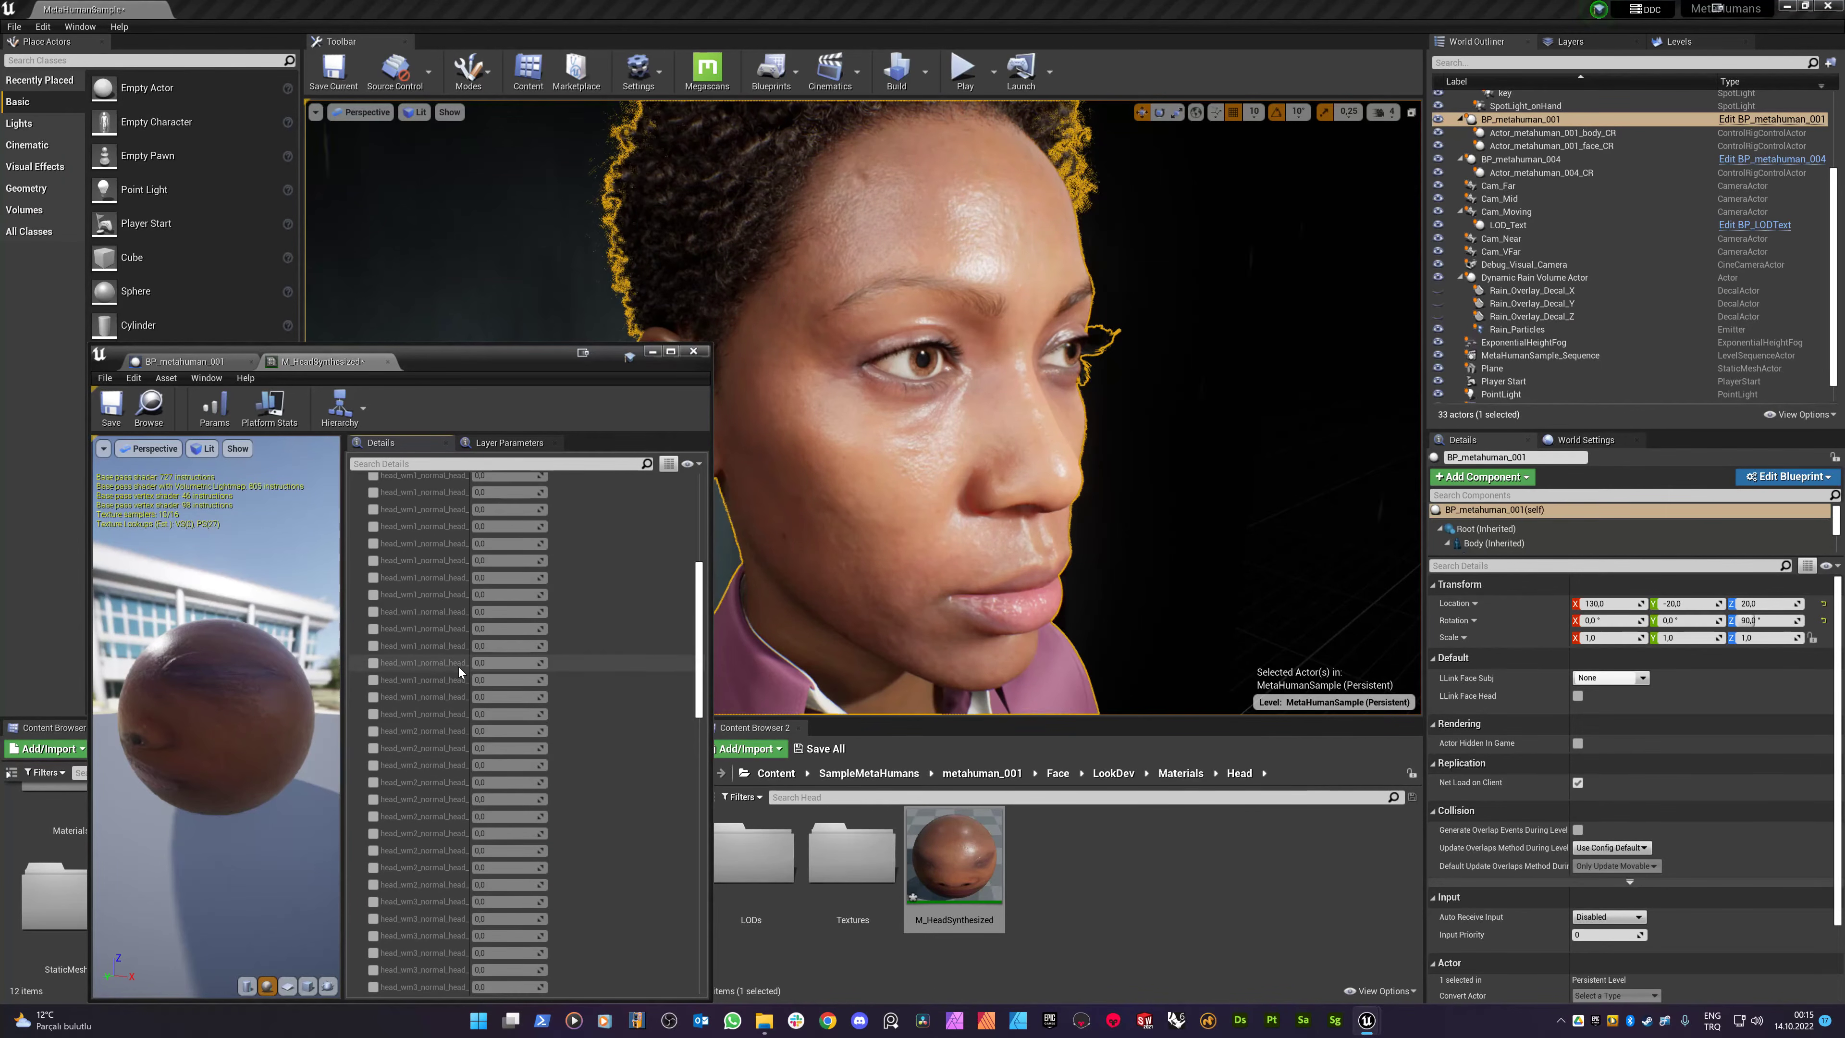
{"action": "scroll", "coordinate": [461, 685], "scroll_direction": "down", "scroll_amount": 3}
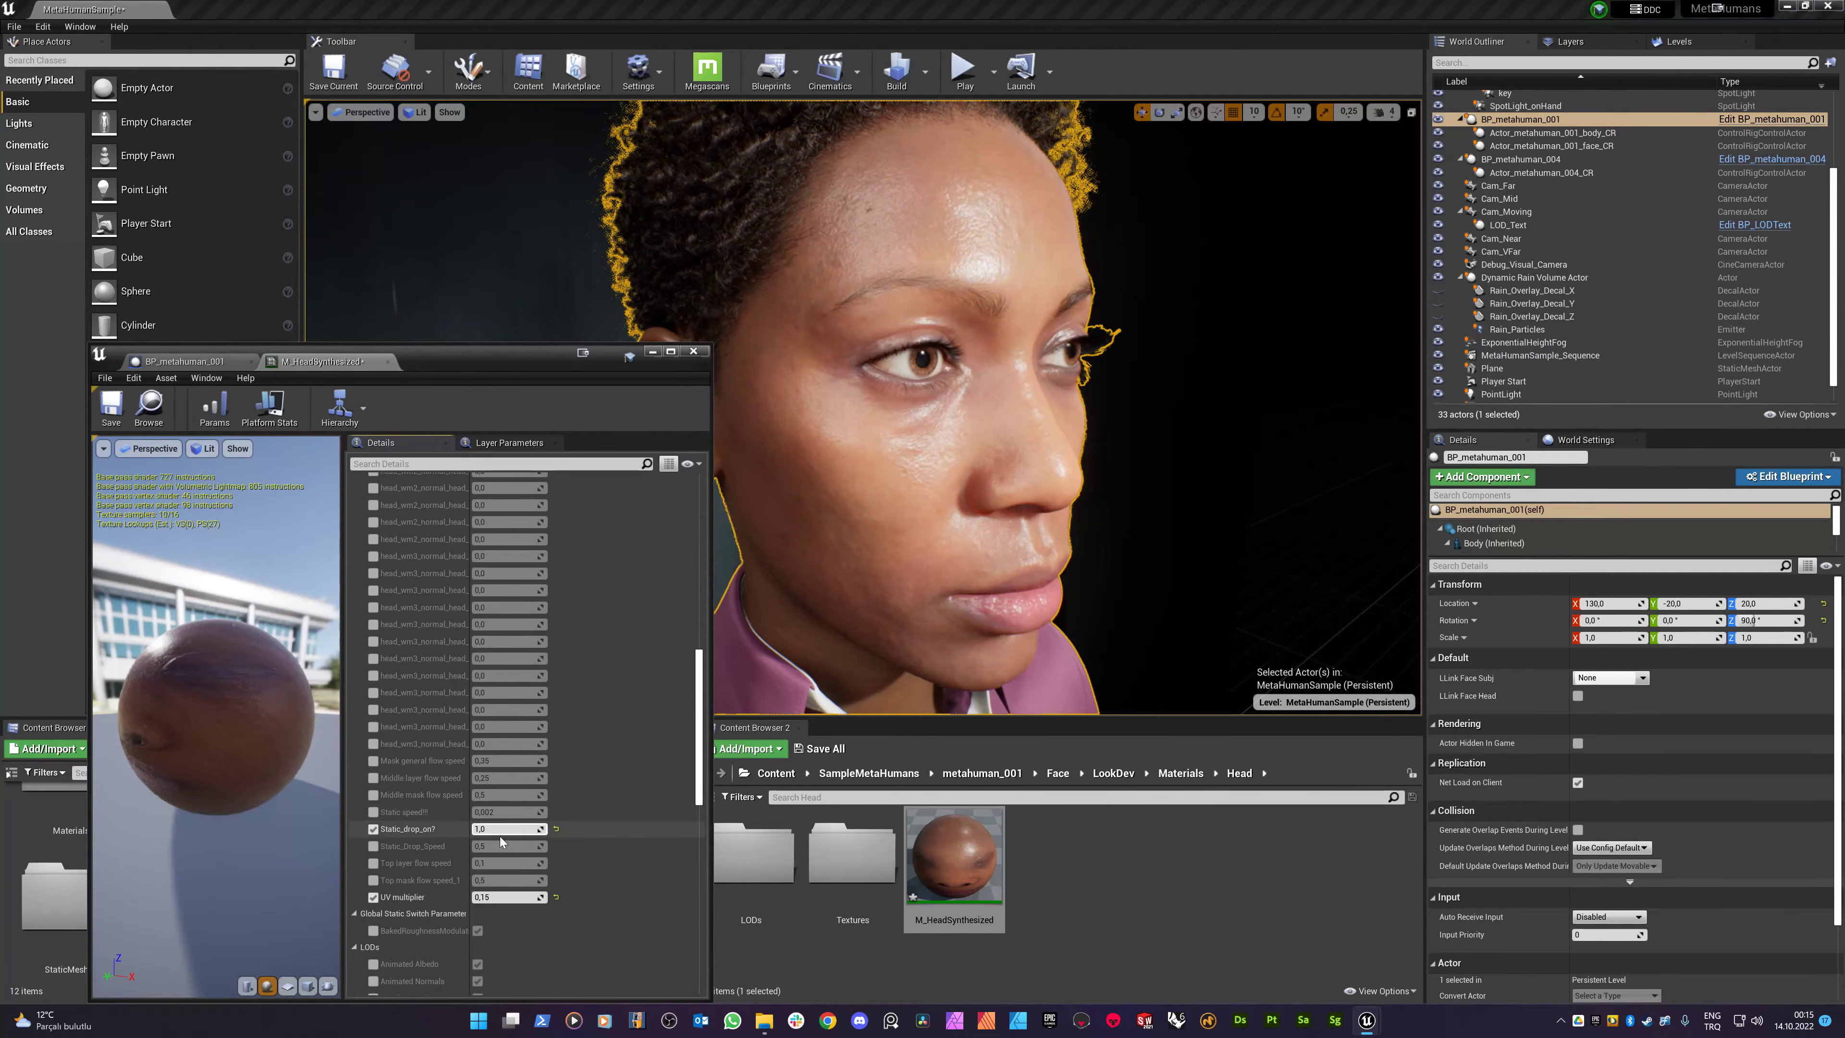
{"action": "scroll", "coordinate": [445, 742], "scroll_direction": "up", "scroll_amount": 20}
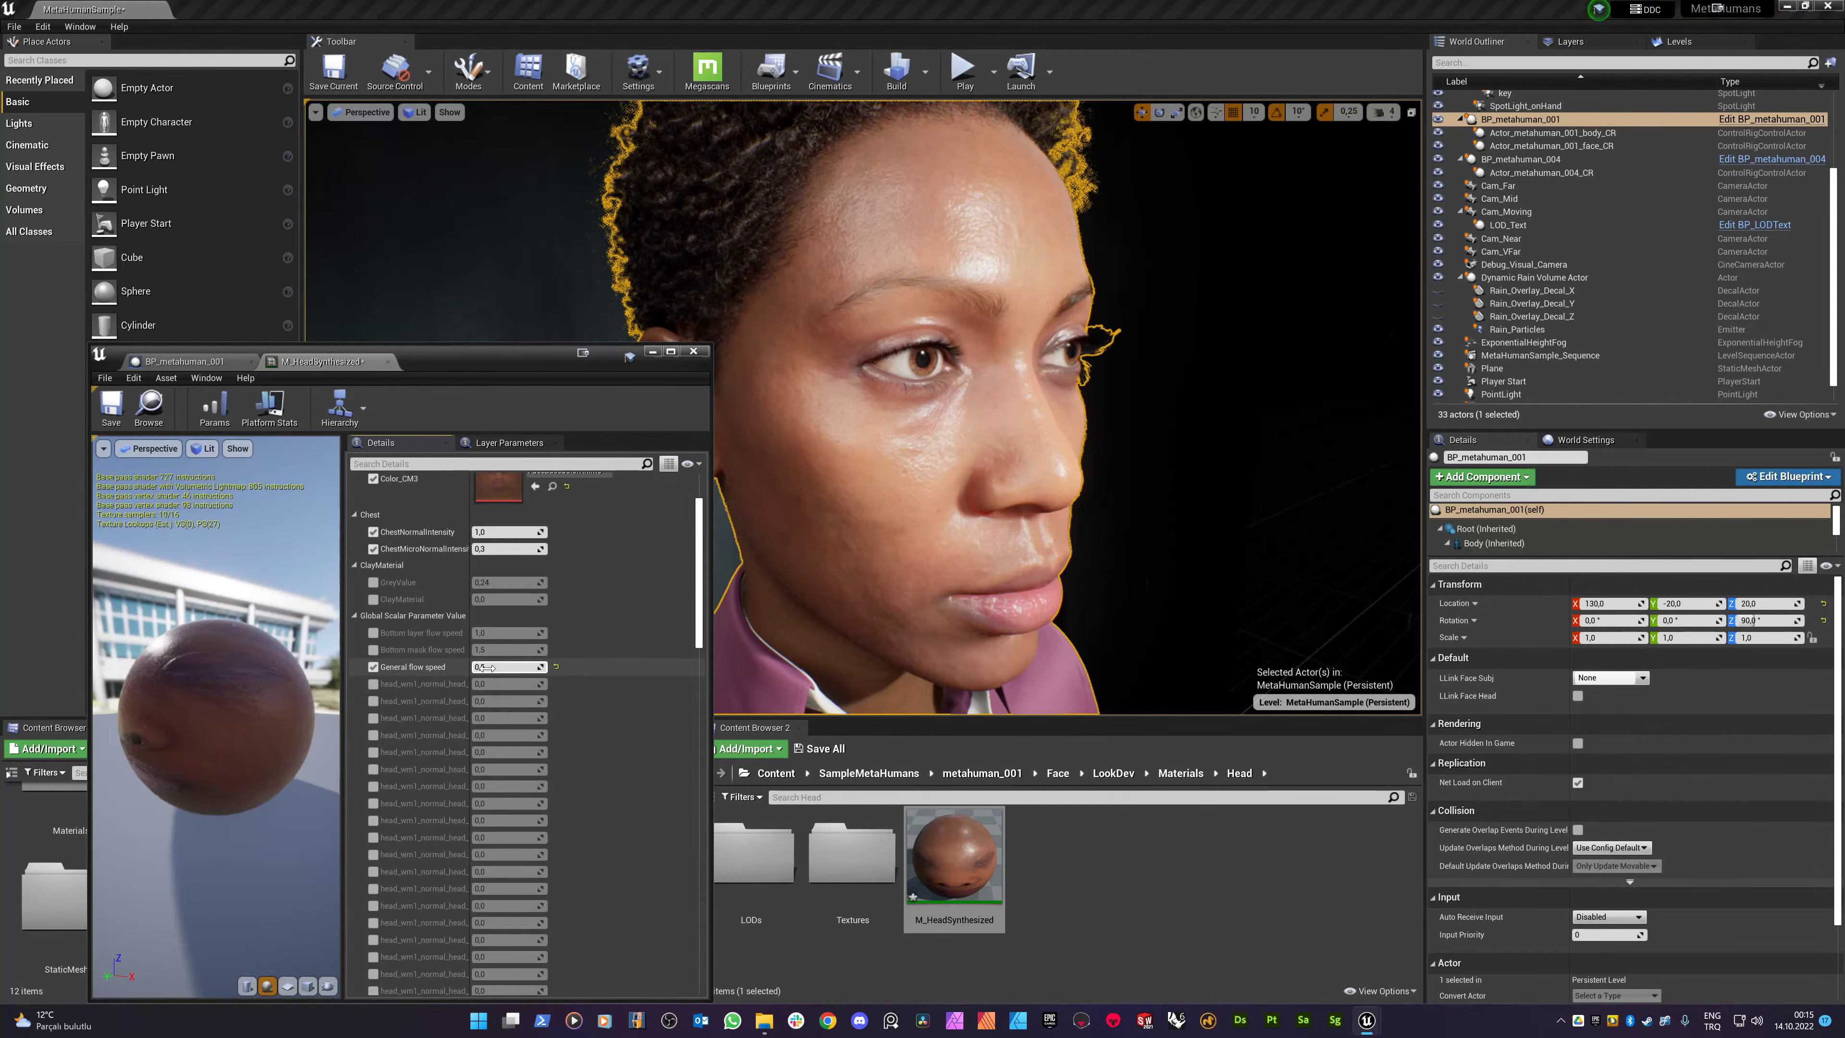
{"action": "type", "text": "0"}
{"action": "key", "text": "Return"}
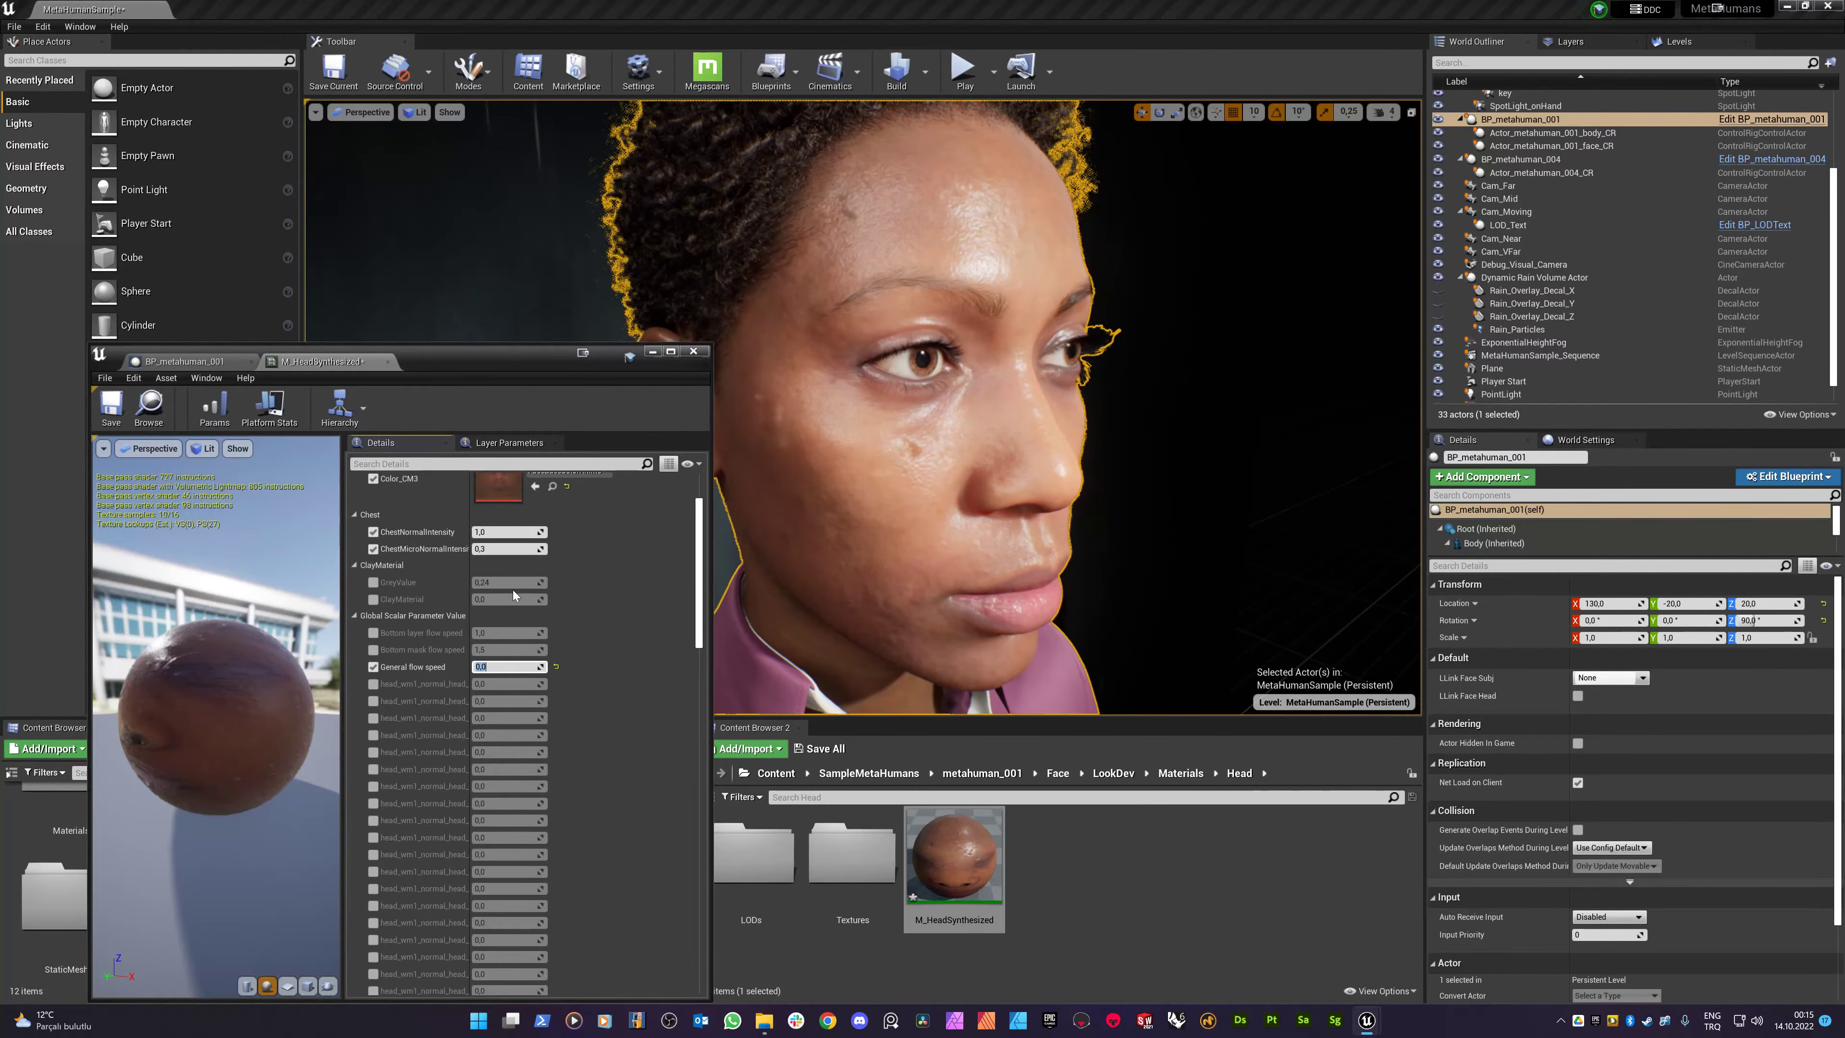
- Try a UV multiplier of 0,25, then settle on 0,4
{"action": "scroll", "coordinate": [509, 618], "scroll_direction": "down", "scroll_amount": 4}
{"action": "scroll", "coordinate": [504, 677], "scroll_direction": "down", "scroll_amount": 20}
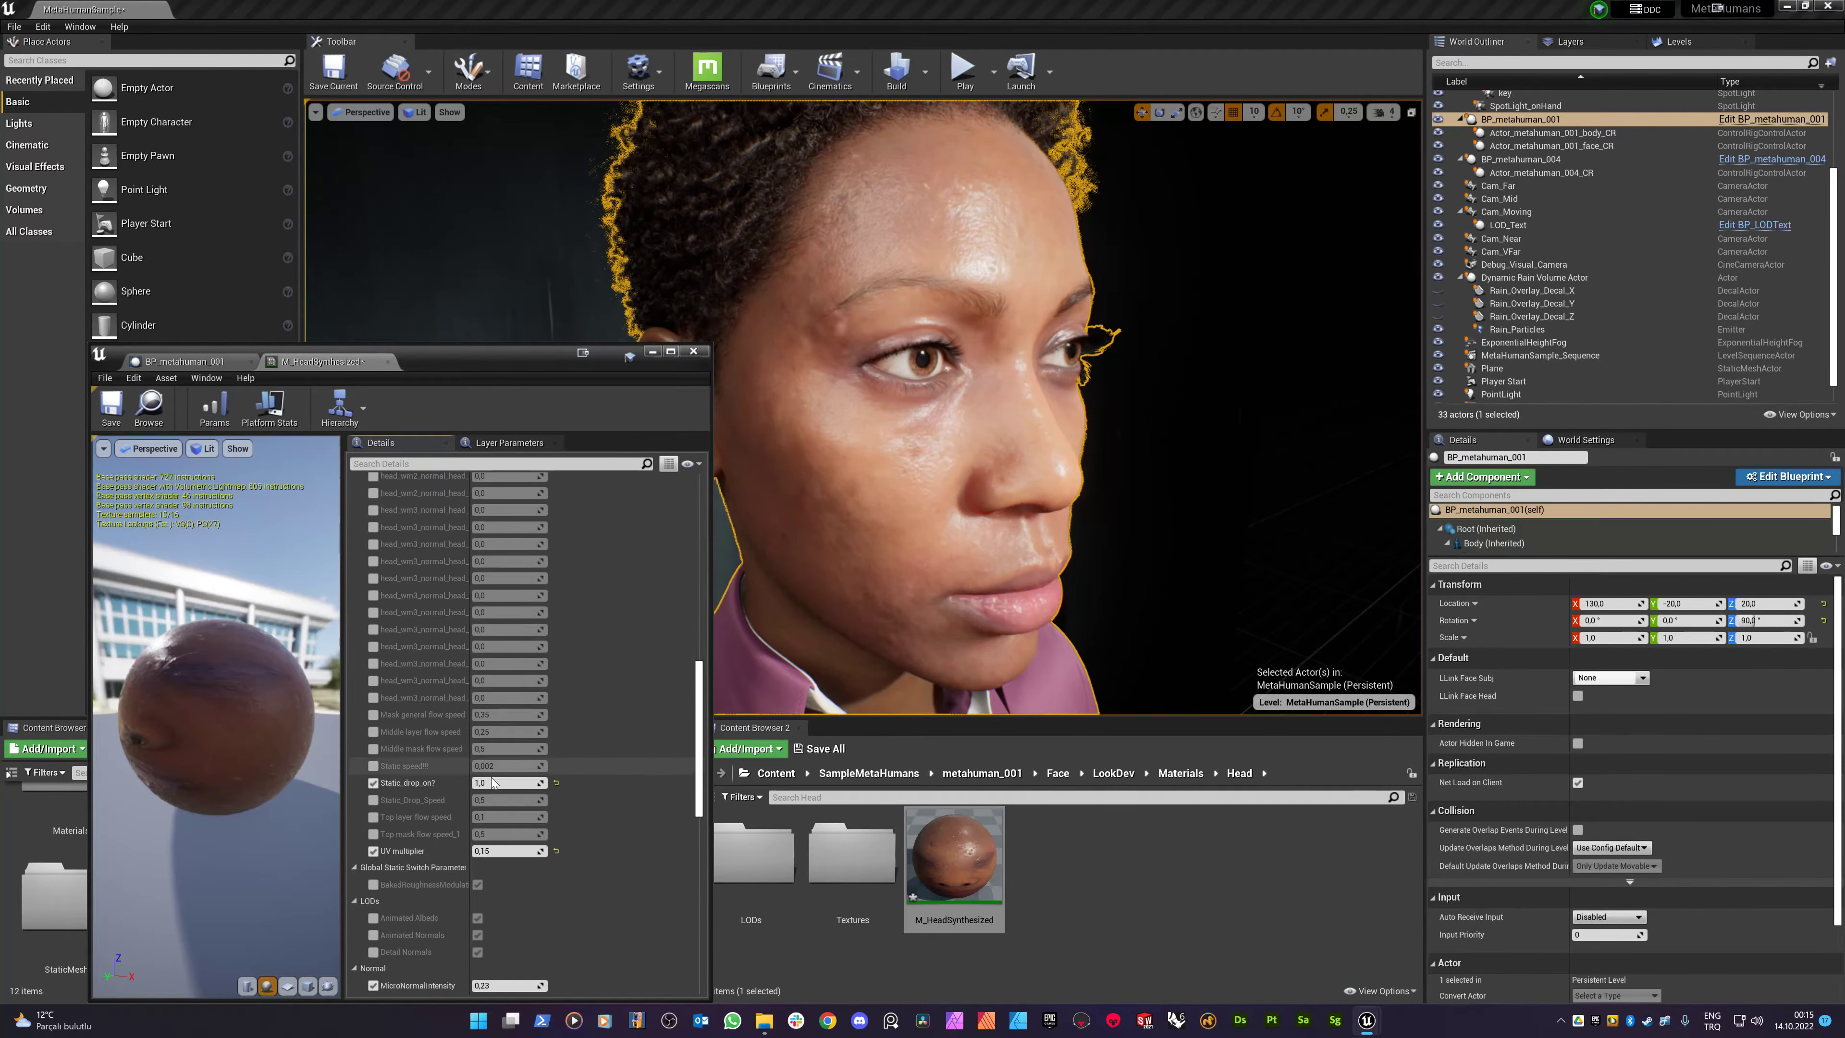
{"action": "type", "text": "0,25"}
{"action": "key", "text": "Return"}
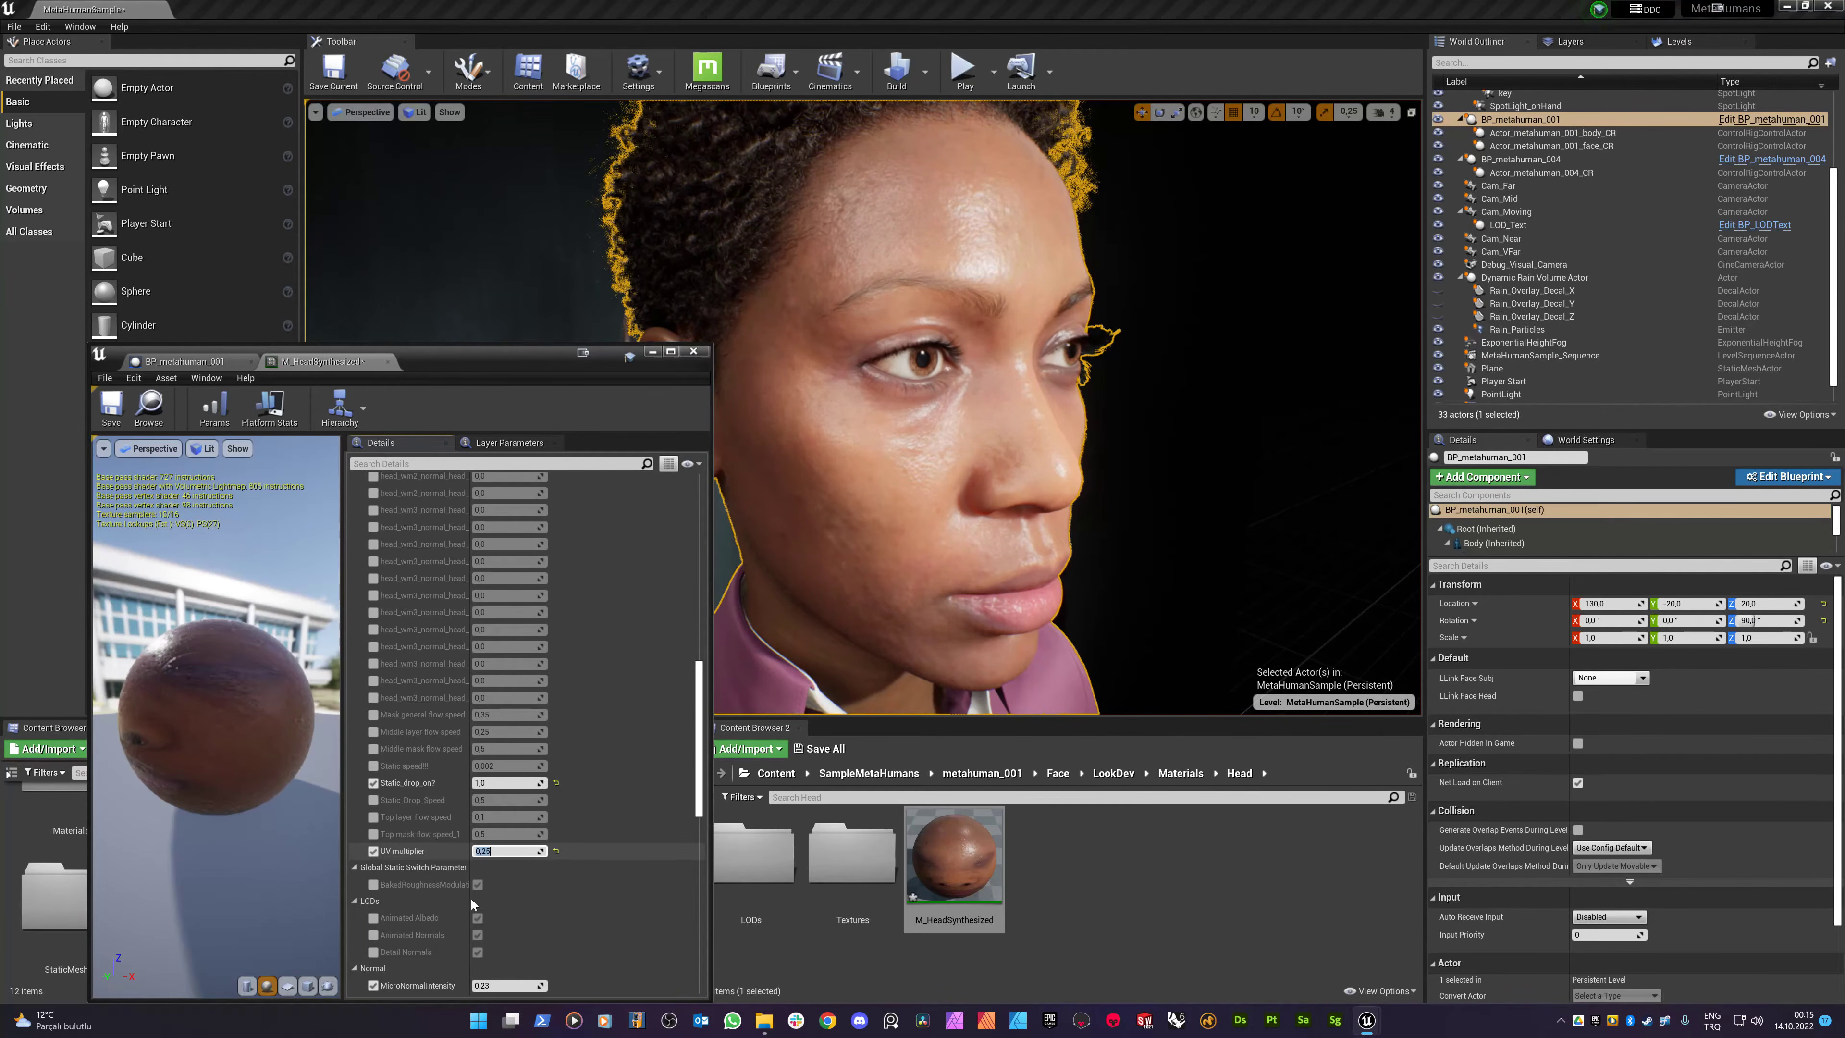
{"action": "type", "text": "0,4"}
{"action": "key", "text": "Return"}
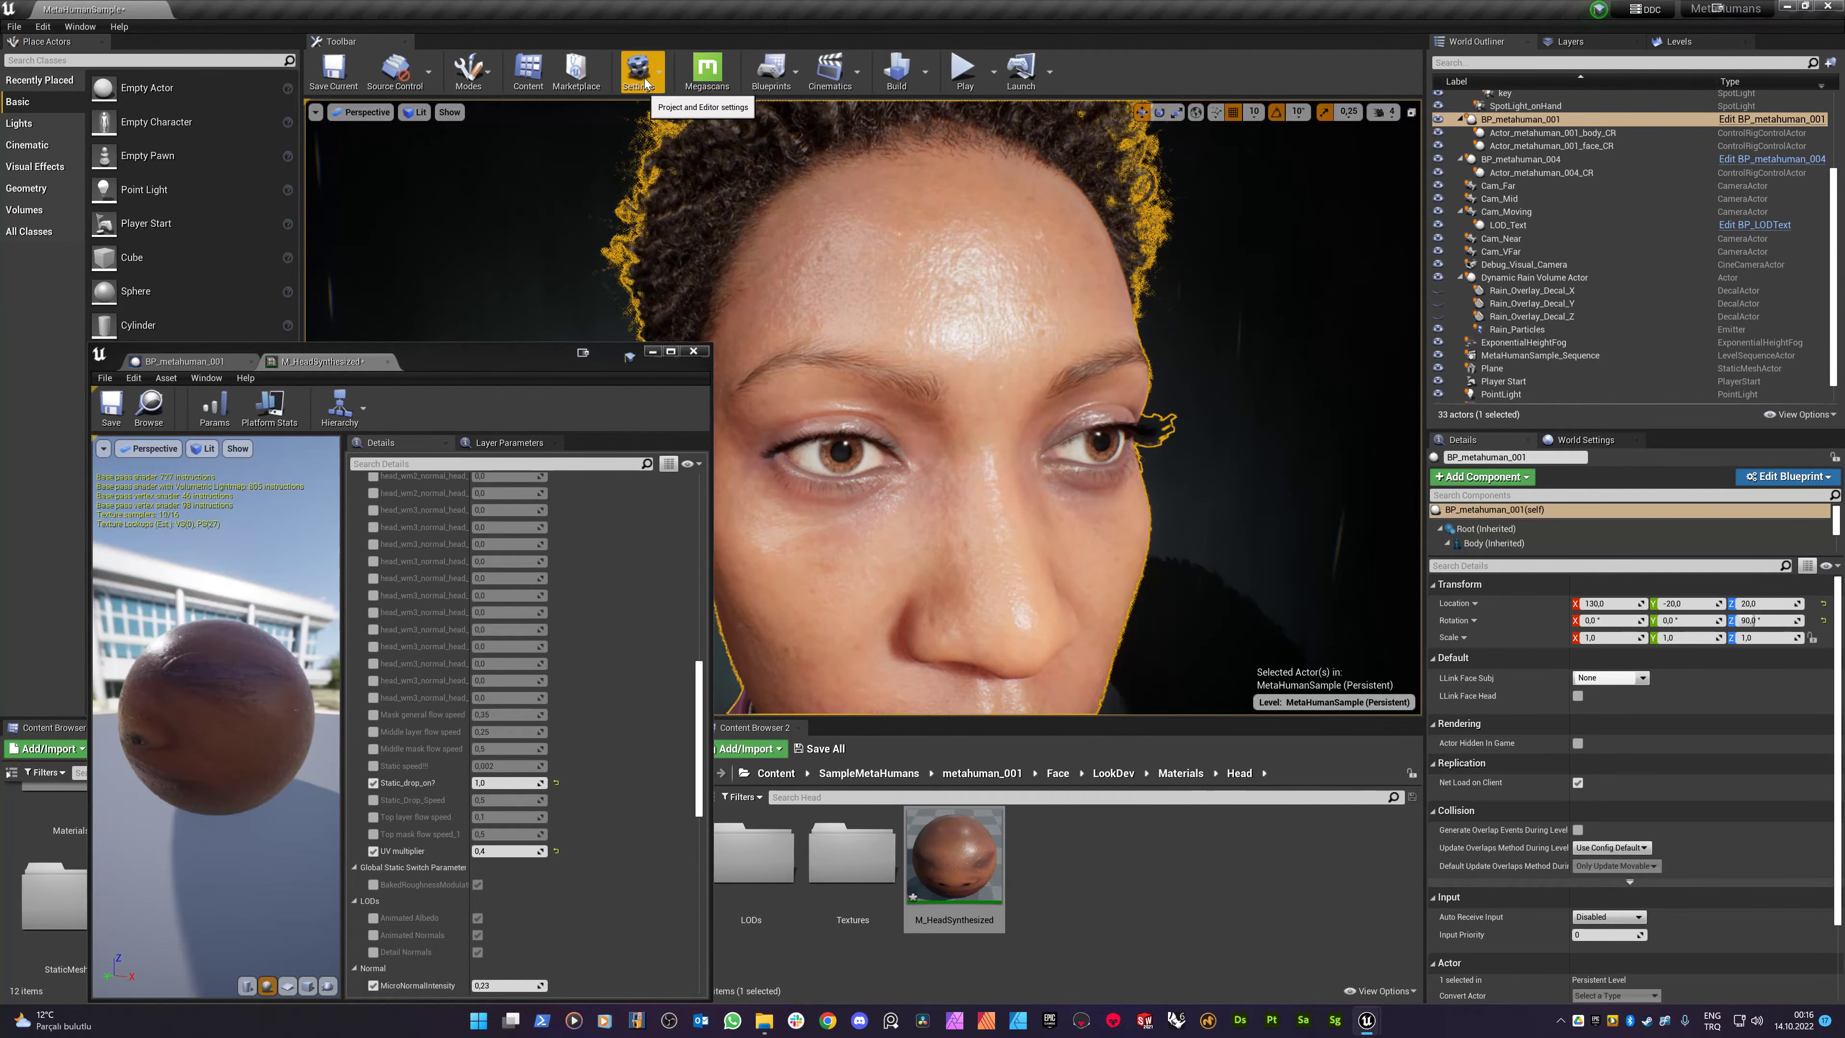
- Set the project's Near Clip Plane to 0,1 in Project Settings
{"action": "left_click", "coordinate": [668, 70]}
{"action": "left_click", "coordinate": [726, 124]}
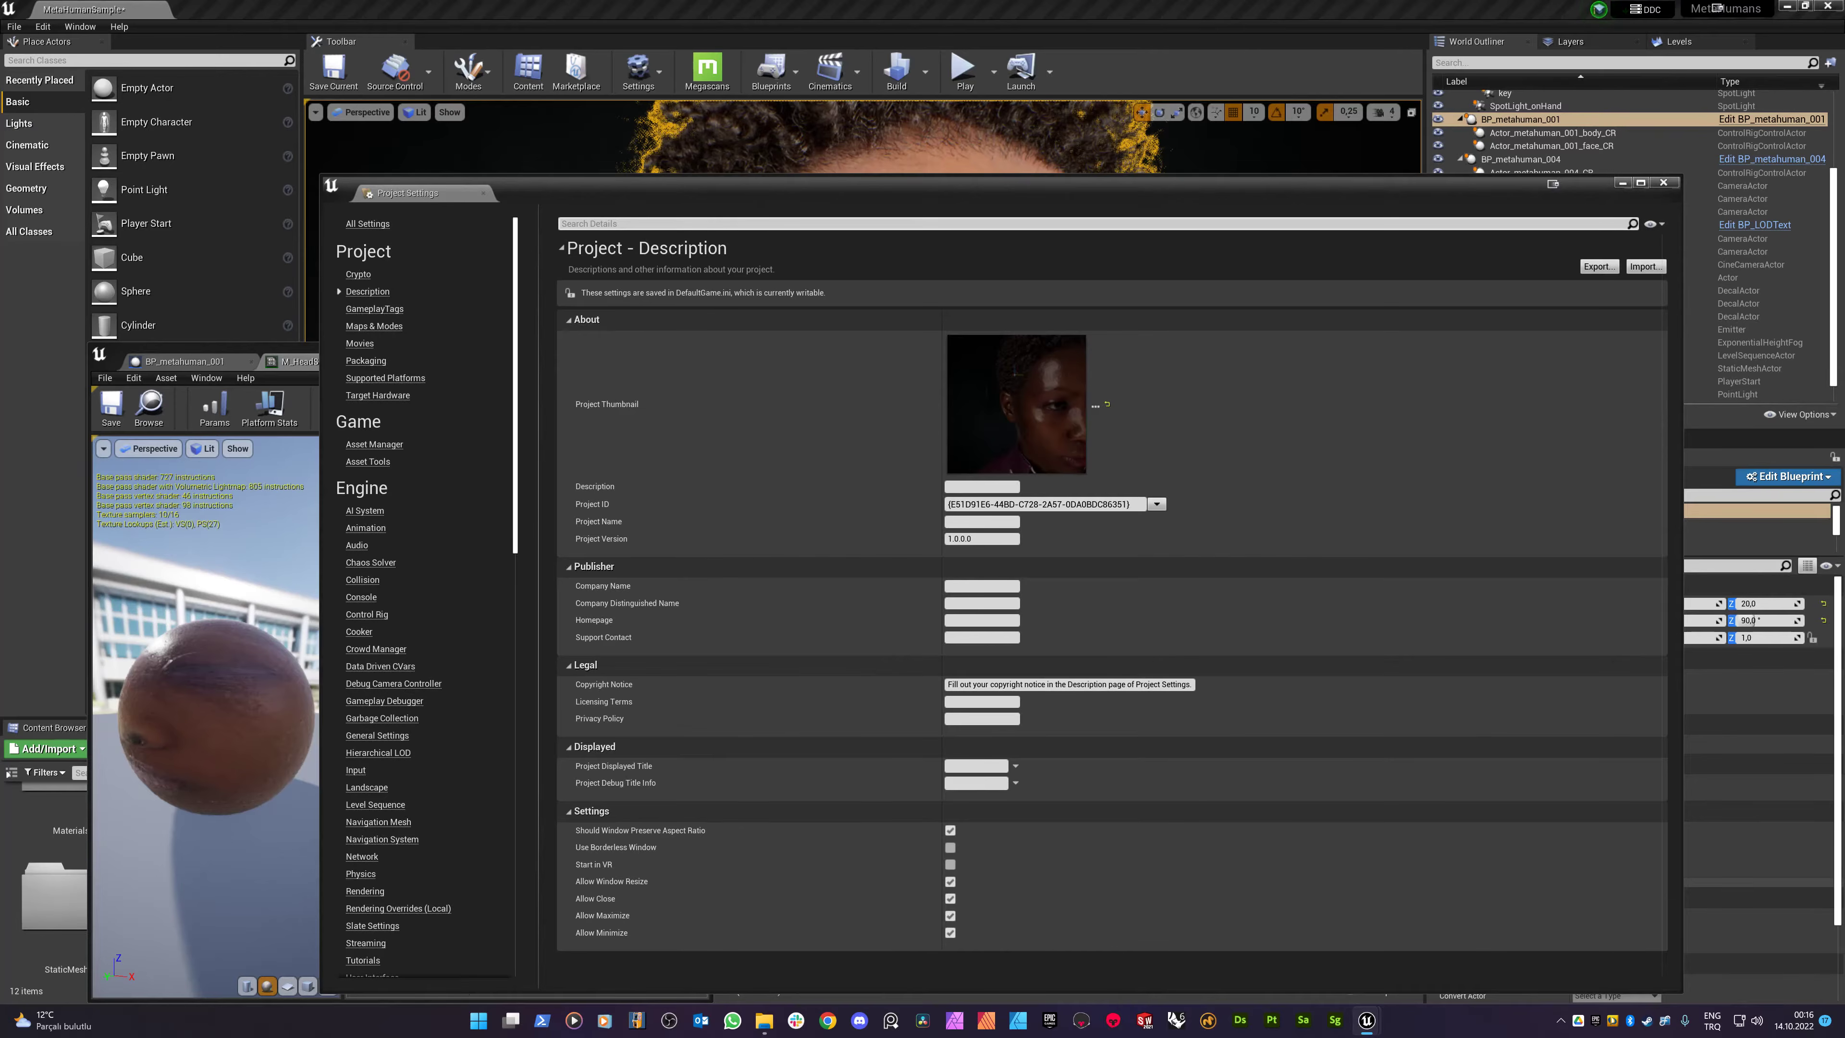
{"action": "type", "text": "clip"}
{"action": "key", "text": "Tab"}
{"action": "key", "text": "Return"}
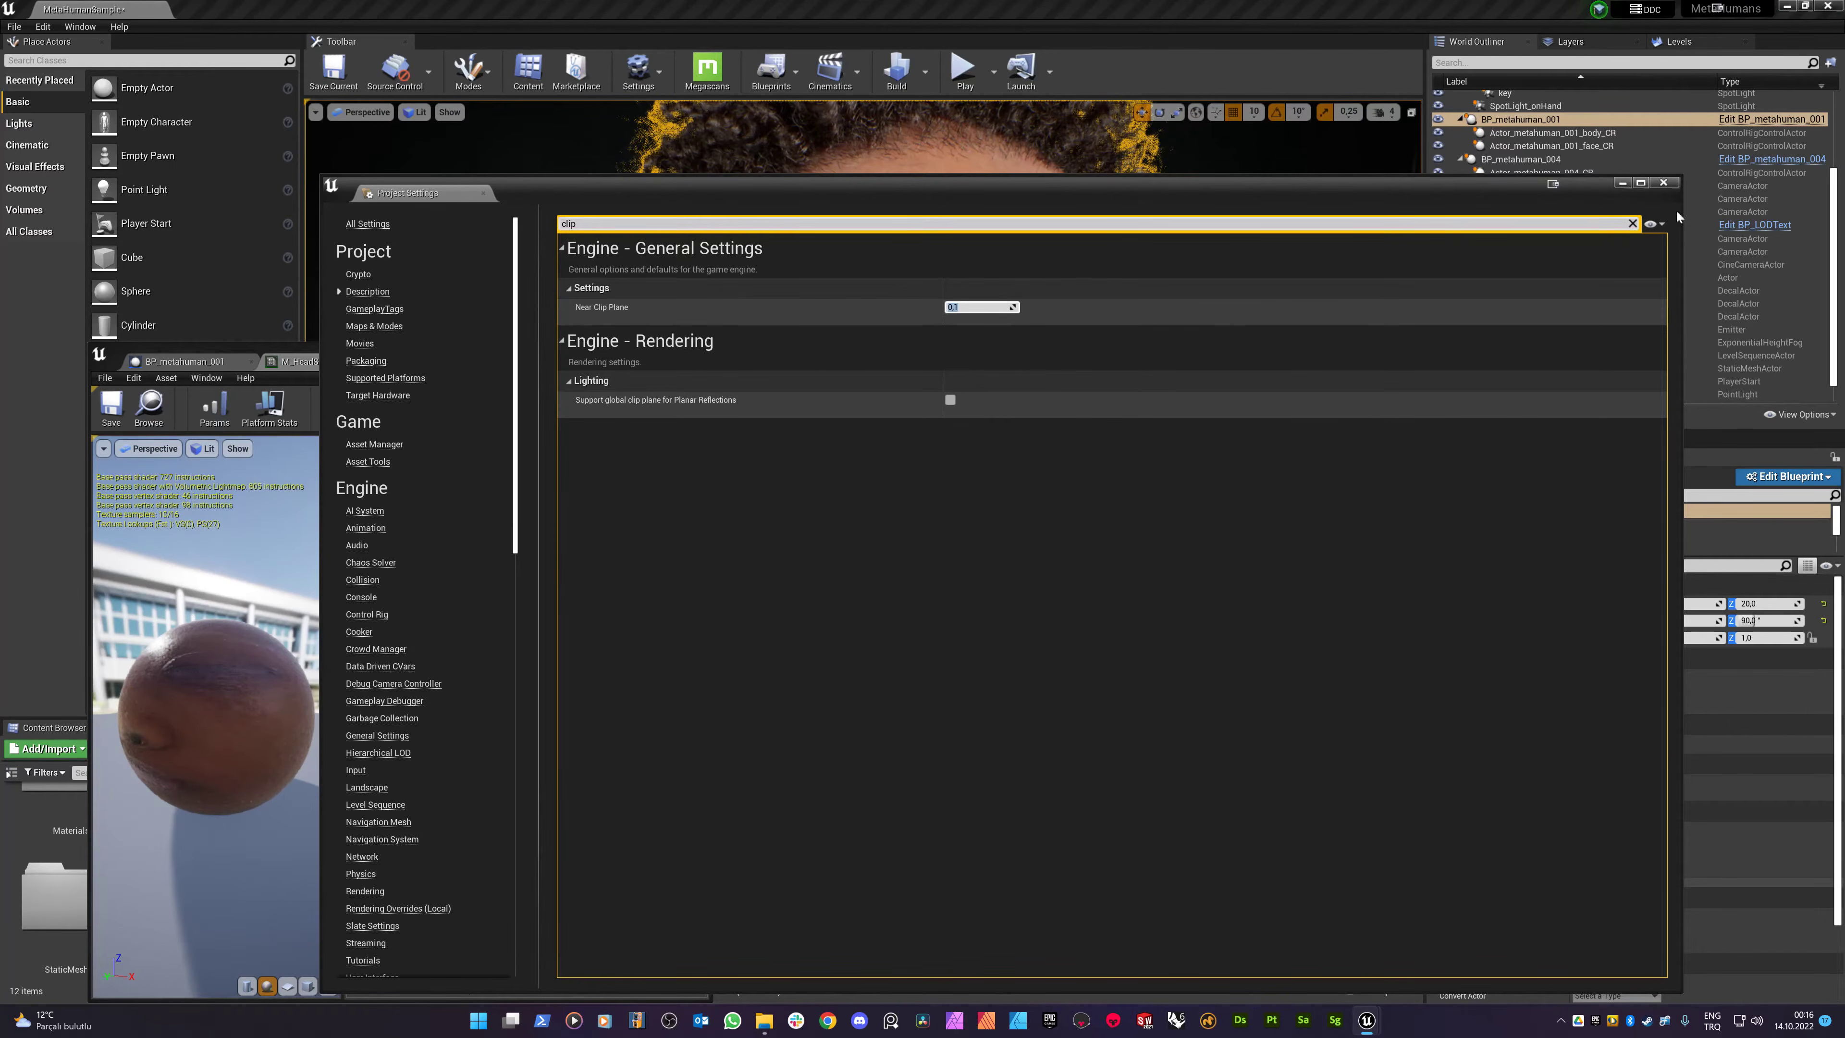
{"action": "left_click", "coordinate": [1663, 183]}
- Zoom in on the face, then recheck the clipping value in Project Settings
{"action": "scroll", "coordinate": [1007, 377], "scroll_direction": "down", "scroll_amount": 3}
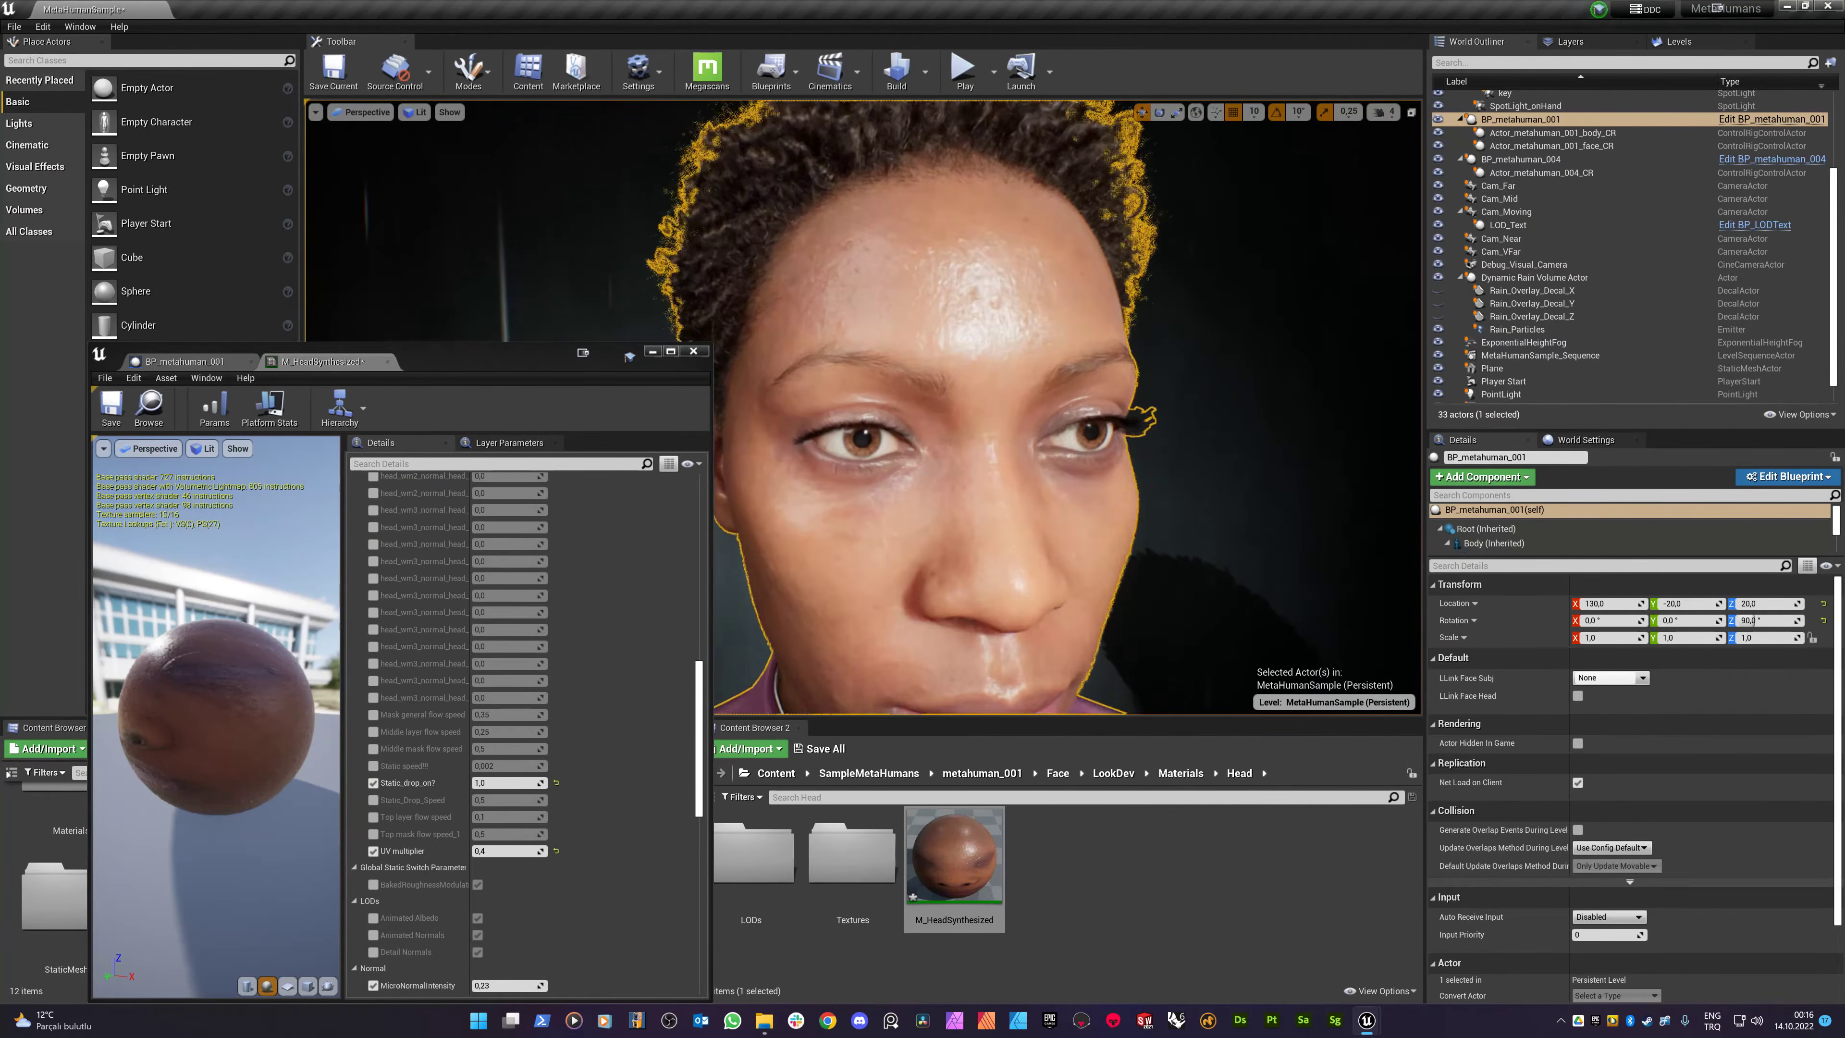
{"action": "scroll", "coordinate": [1008, 377], "scroll_direction": "up", "scroll_amount": 7}
{"action": "scroll", "coordinate": [1008, 377], "scroll_direction": "down", "scroll_amount": 7}
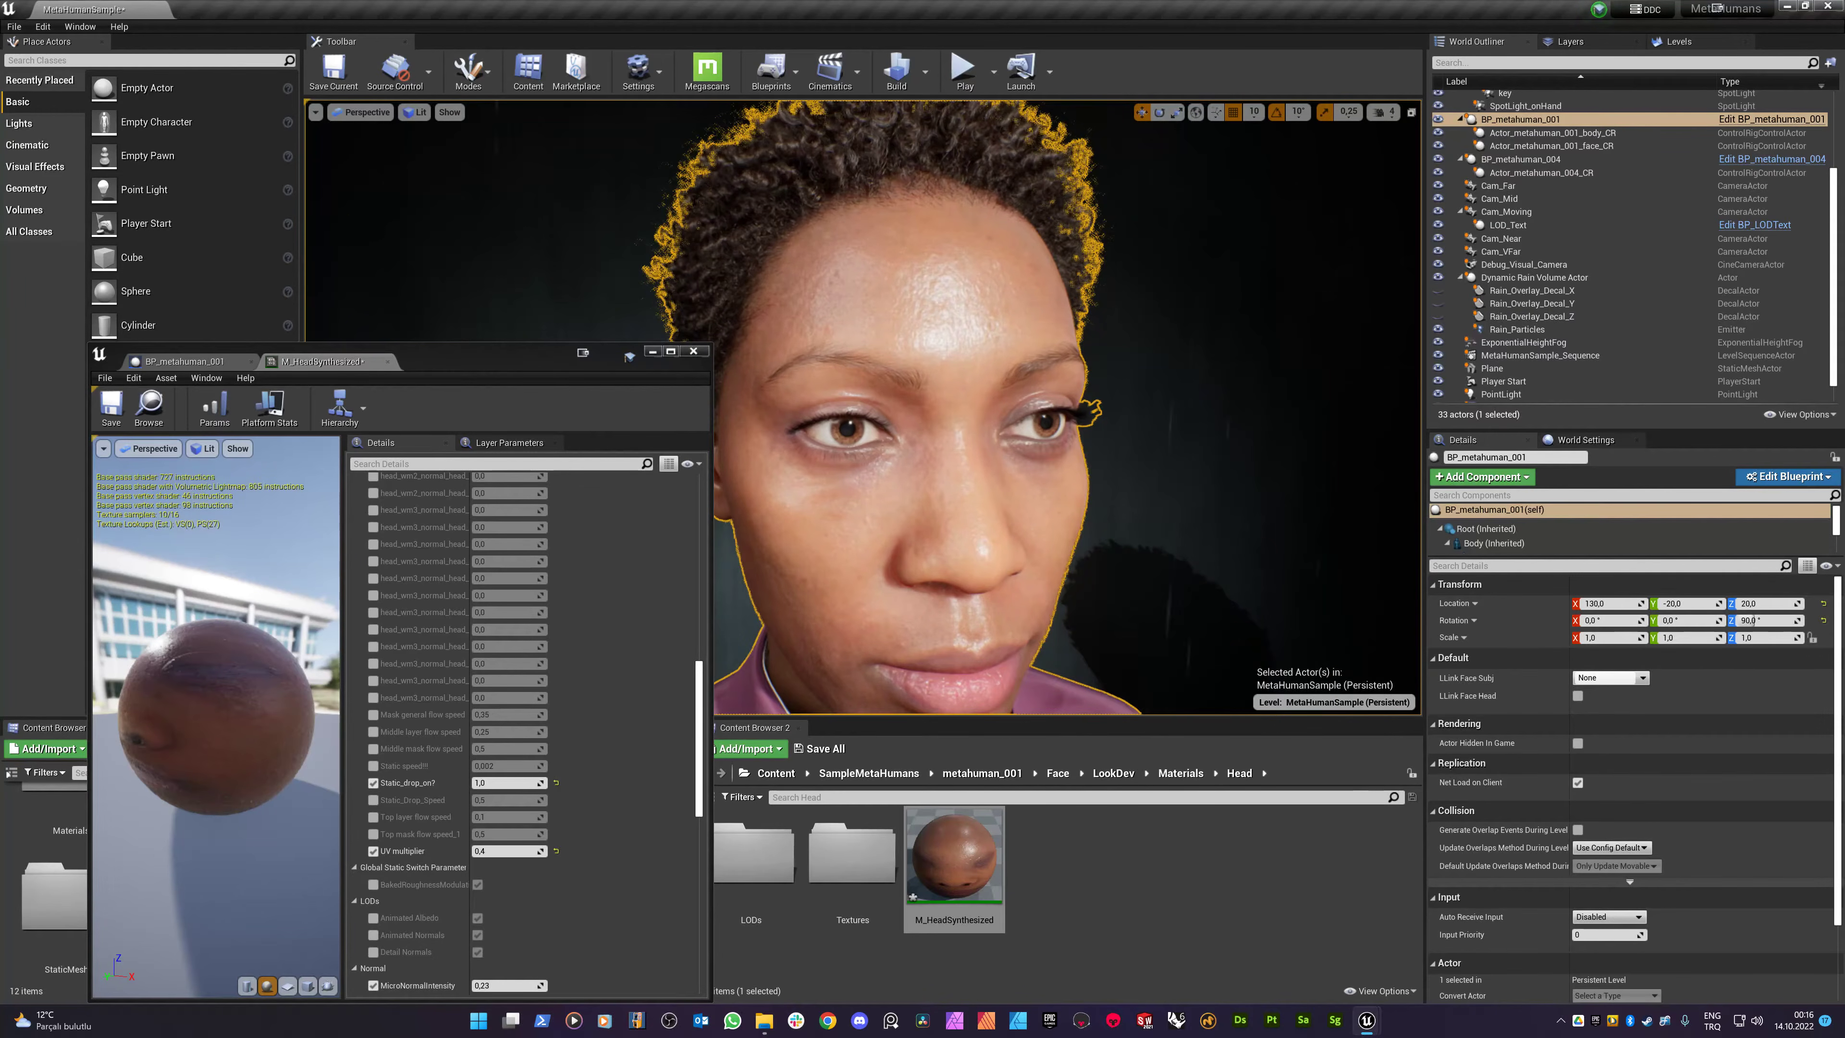
{"action": "scroll", "coordinate": [955, 509], "scroll_direction": "down", "scroll_amount": 2}
{"action": "left_click", "coordinate": [637, 71]}
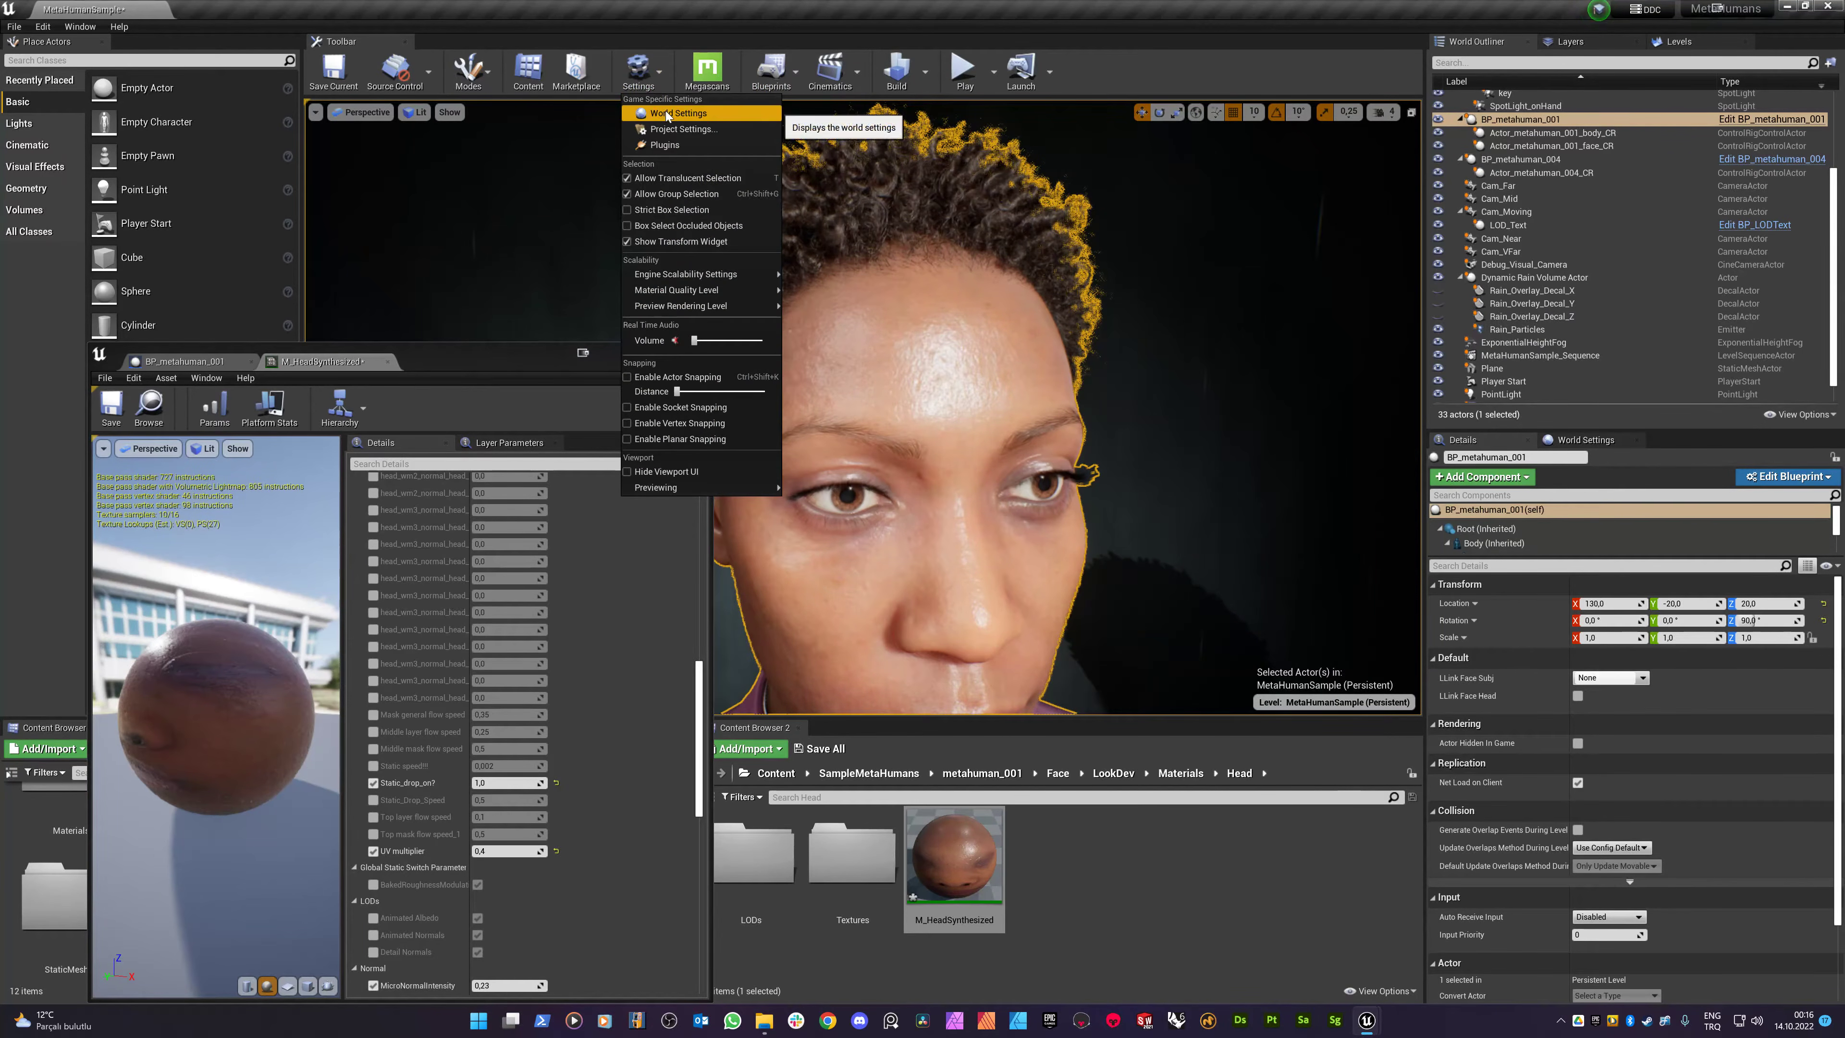
{"action": "left_click", "coordinate": [682, 129]}
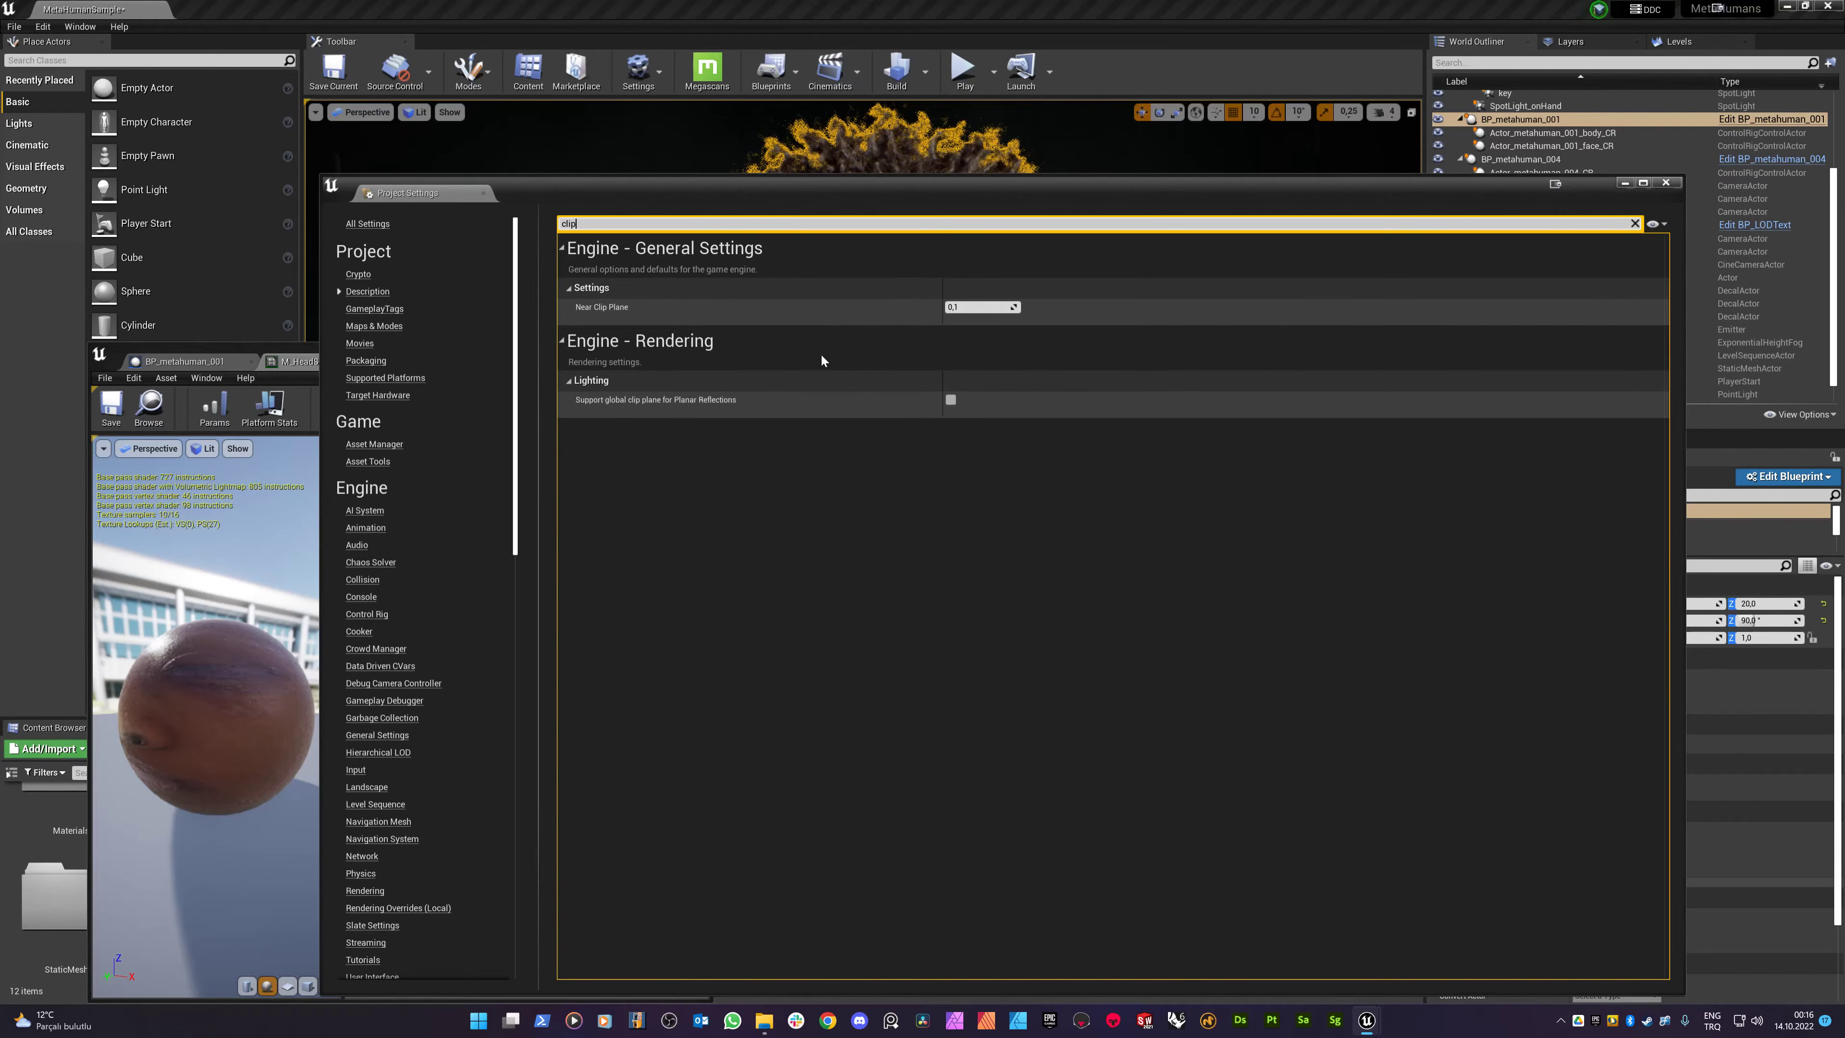
{"action": "left_click", "coordinate": [1665, 183]}
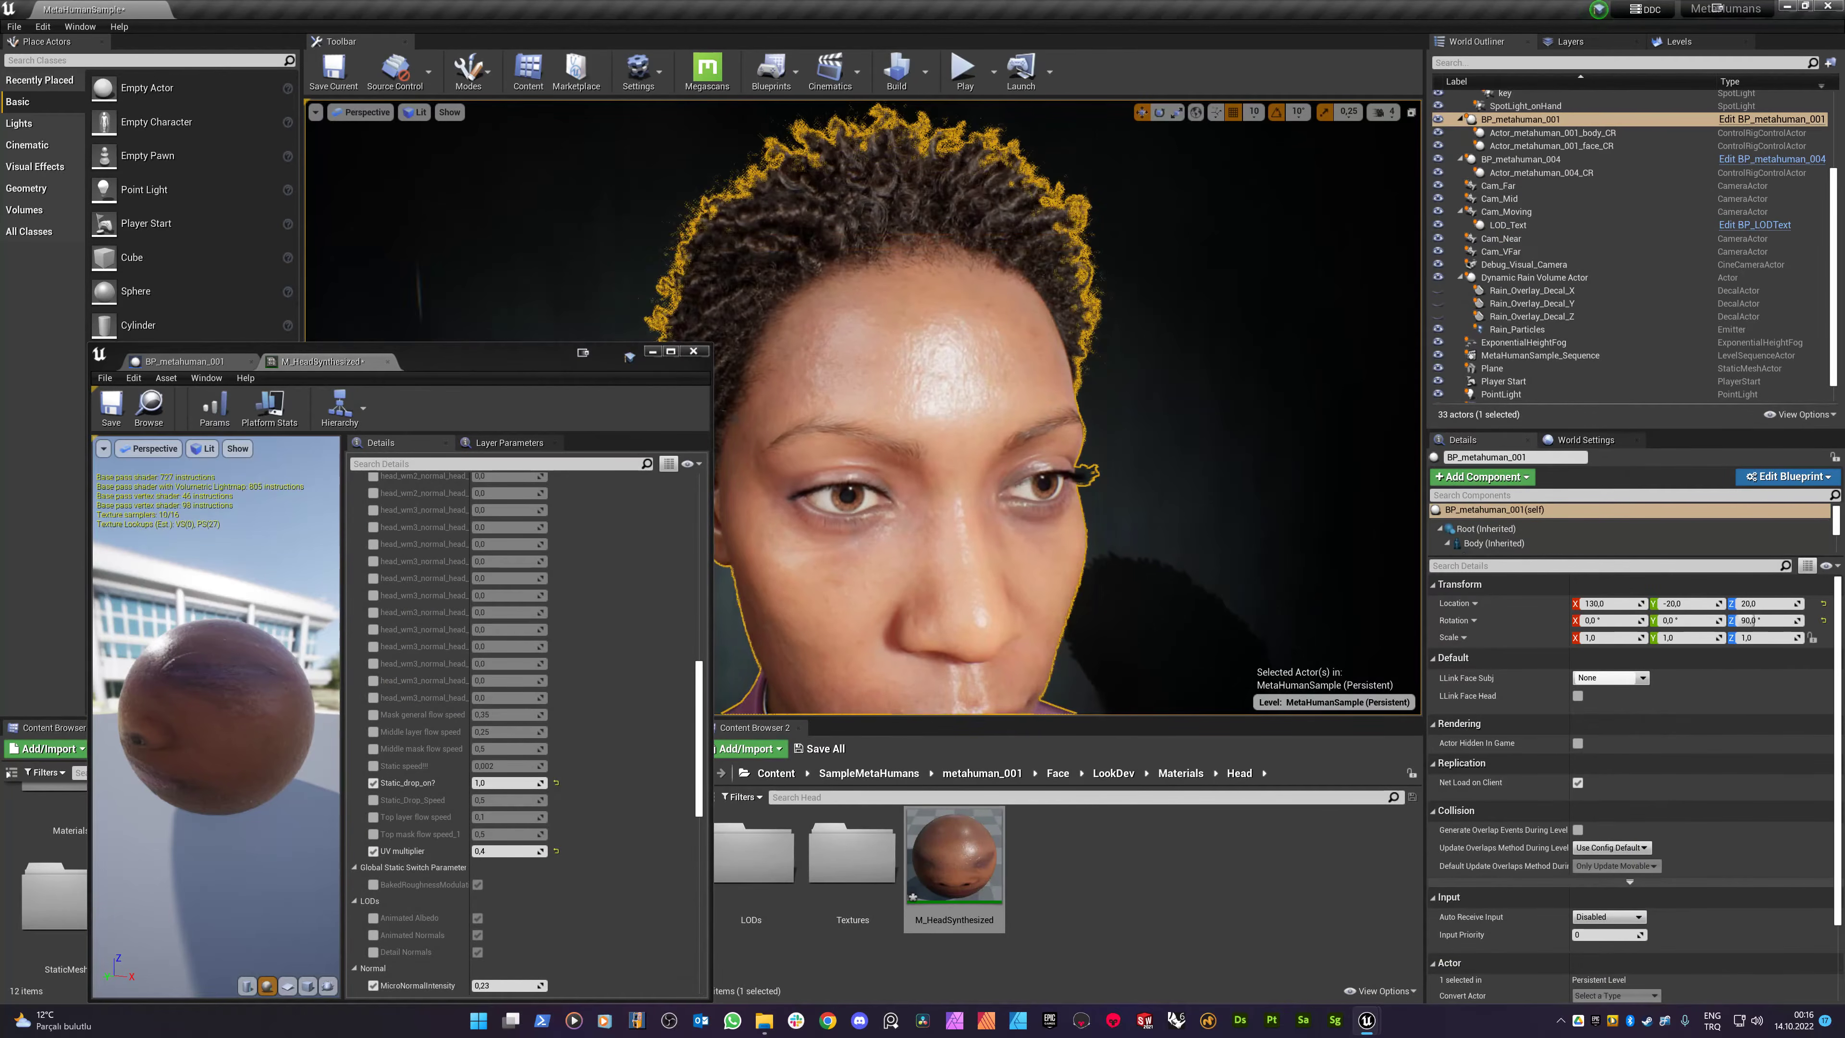
- Pull the camera out of the head to a three-quarter view of the wet face
{"action": "right_click_drag", "start_coordinate": [1017, 407], "coordinate": [1118, 400]}
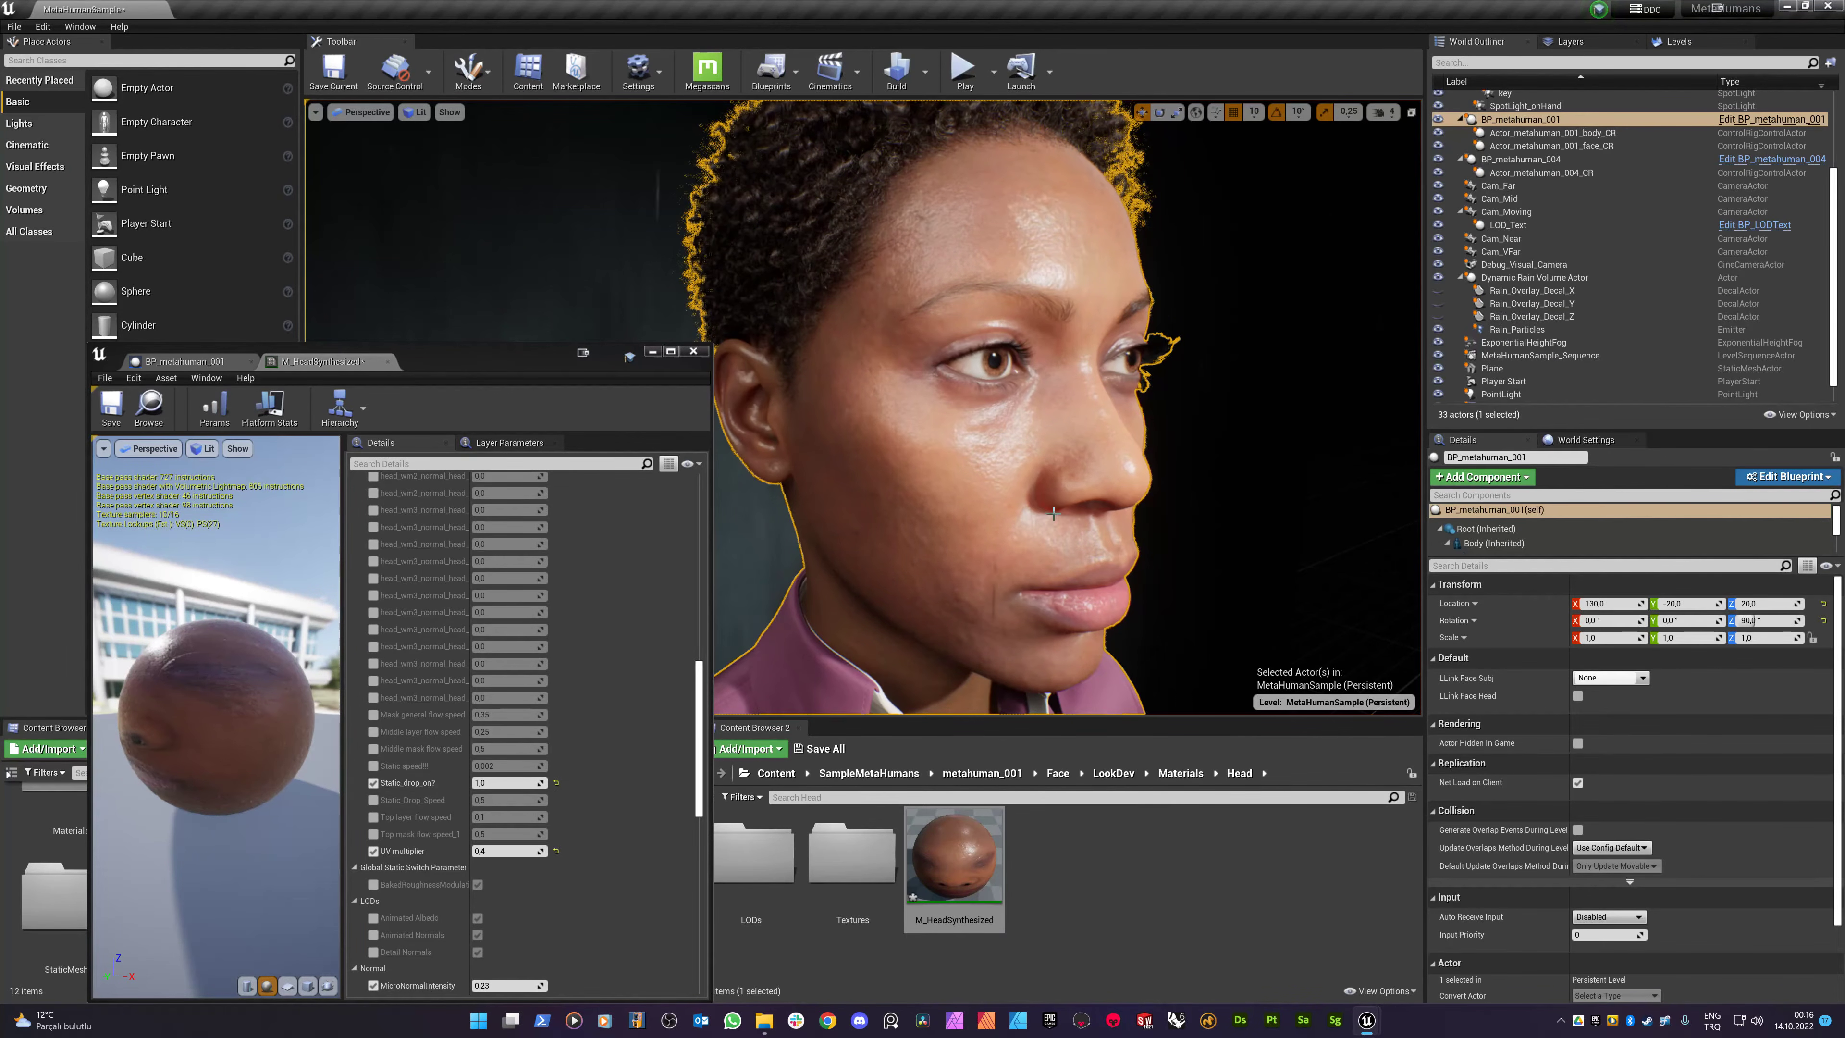
{"action": "scroll", "coordinate": [553, 712], "scroll_direction": "up", "scroll_amount": 7}
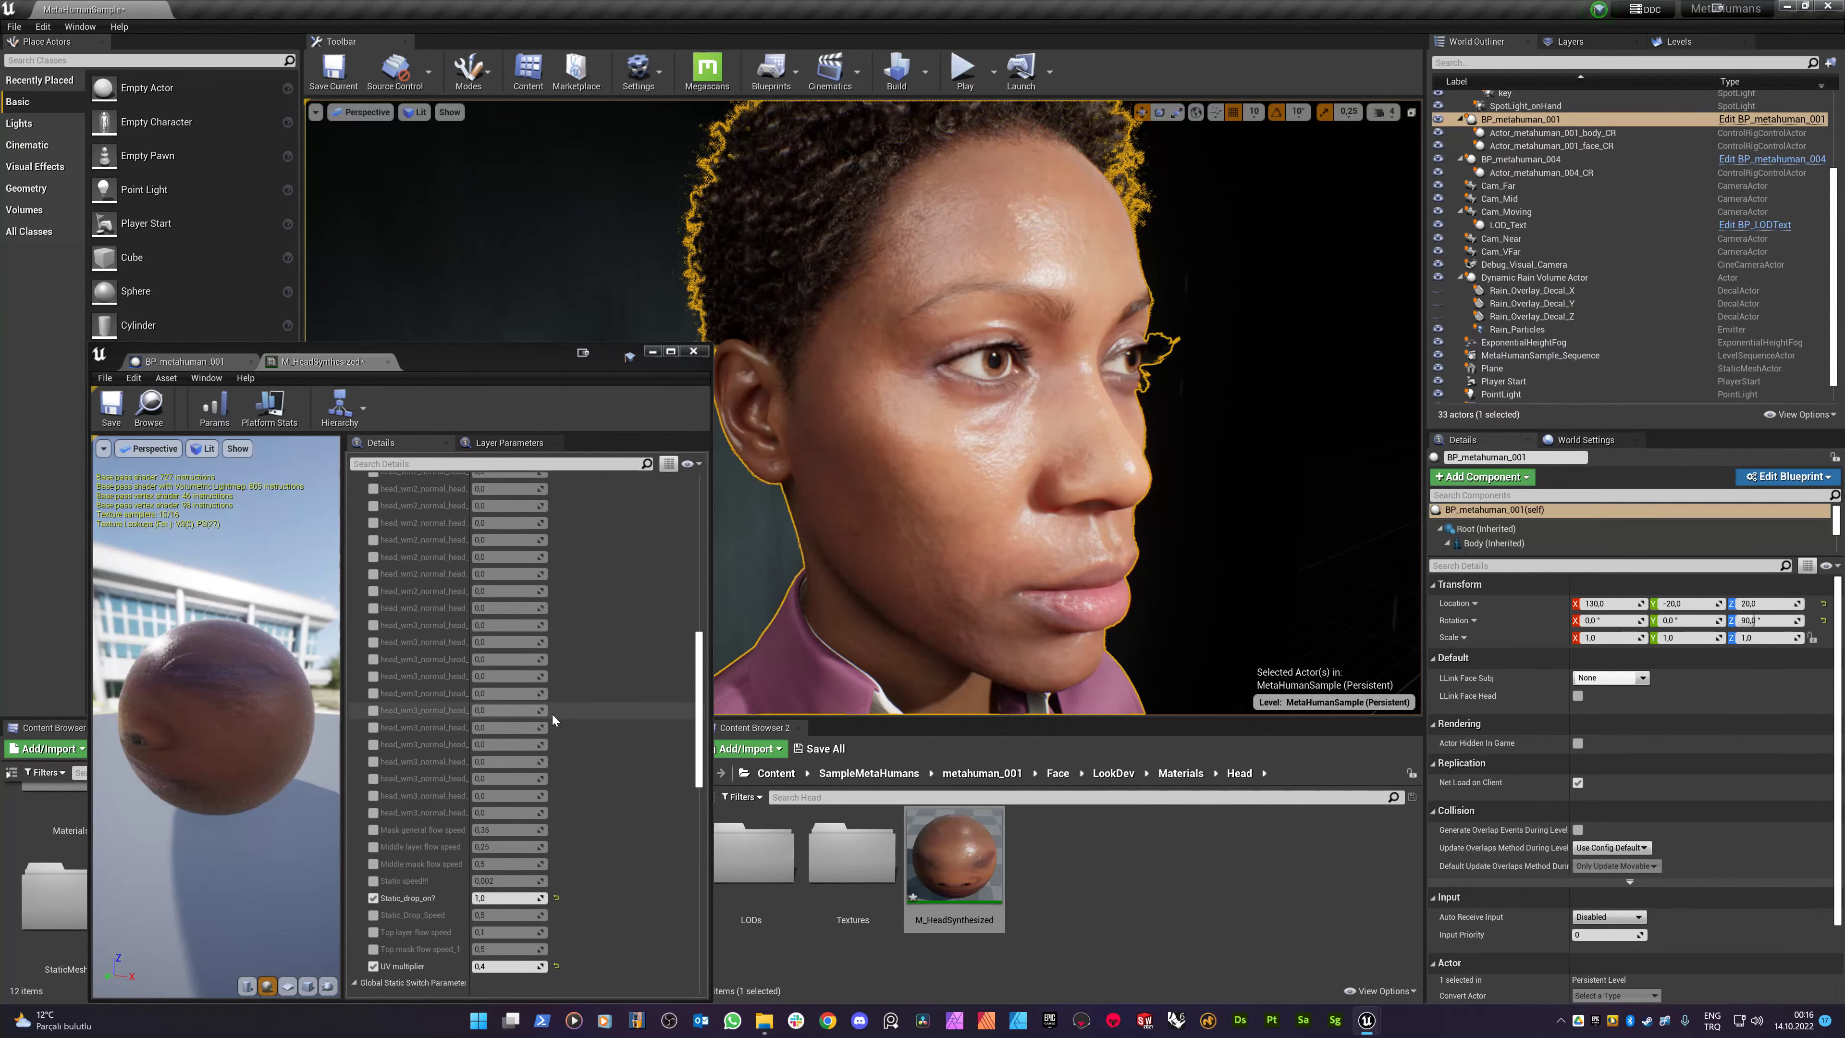
{"action": "scroll", "coordinate": [562, 709], "scroll_direction": "up", "scroll_amount": 5}
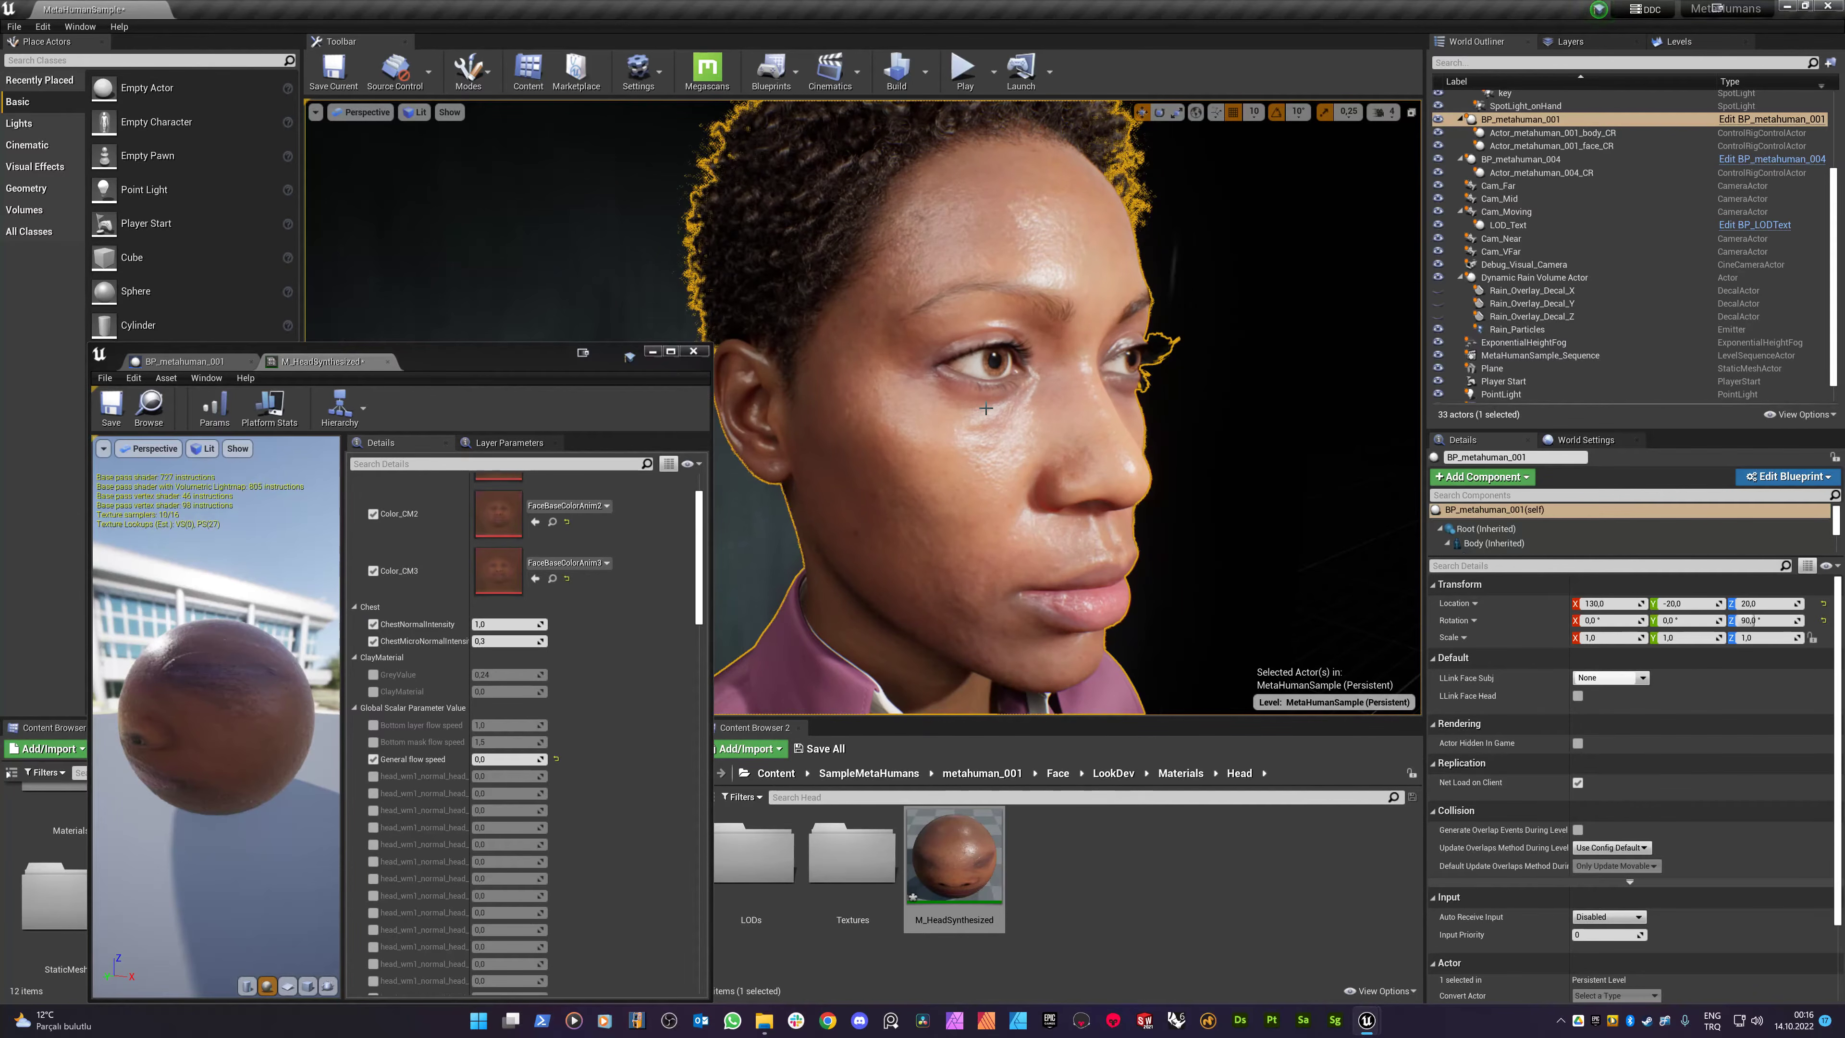
- Select M_HeadSynthesized and scroll its Details down to the General section's Parent entry
{"action": "left_click", "coordinate": [942, 828]}
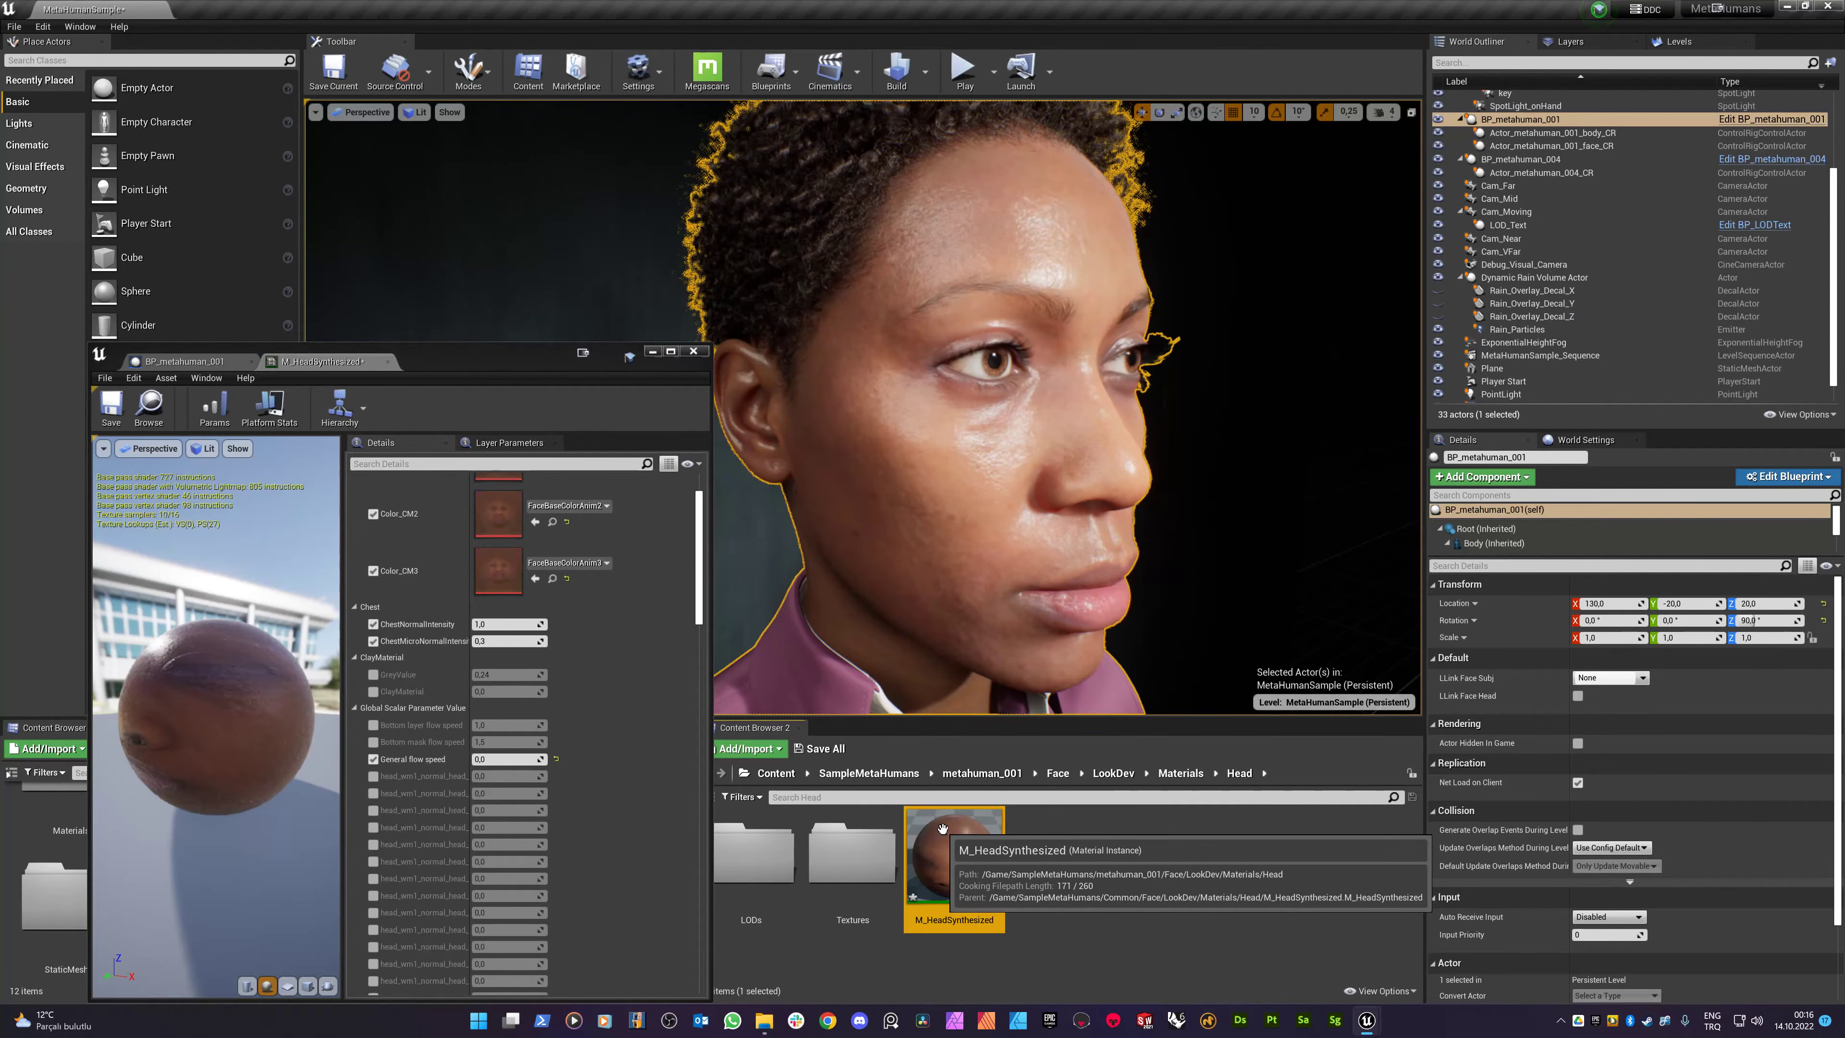
{"action": "scroll", "coordinate": [562, 711], "scroll_direction": "down", "scroll_amount": 5}
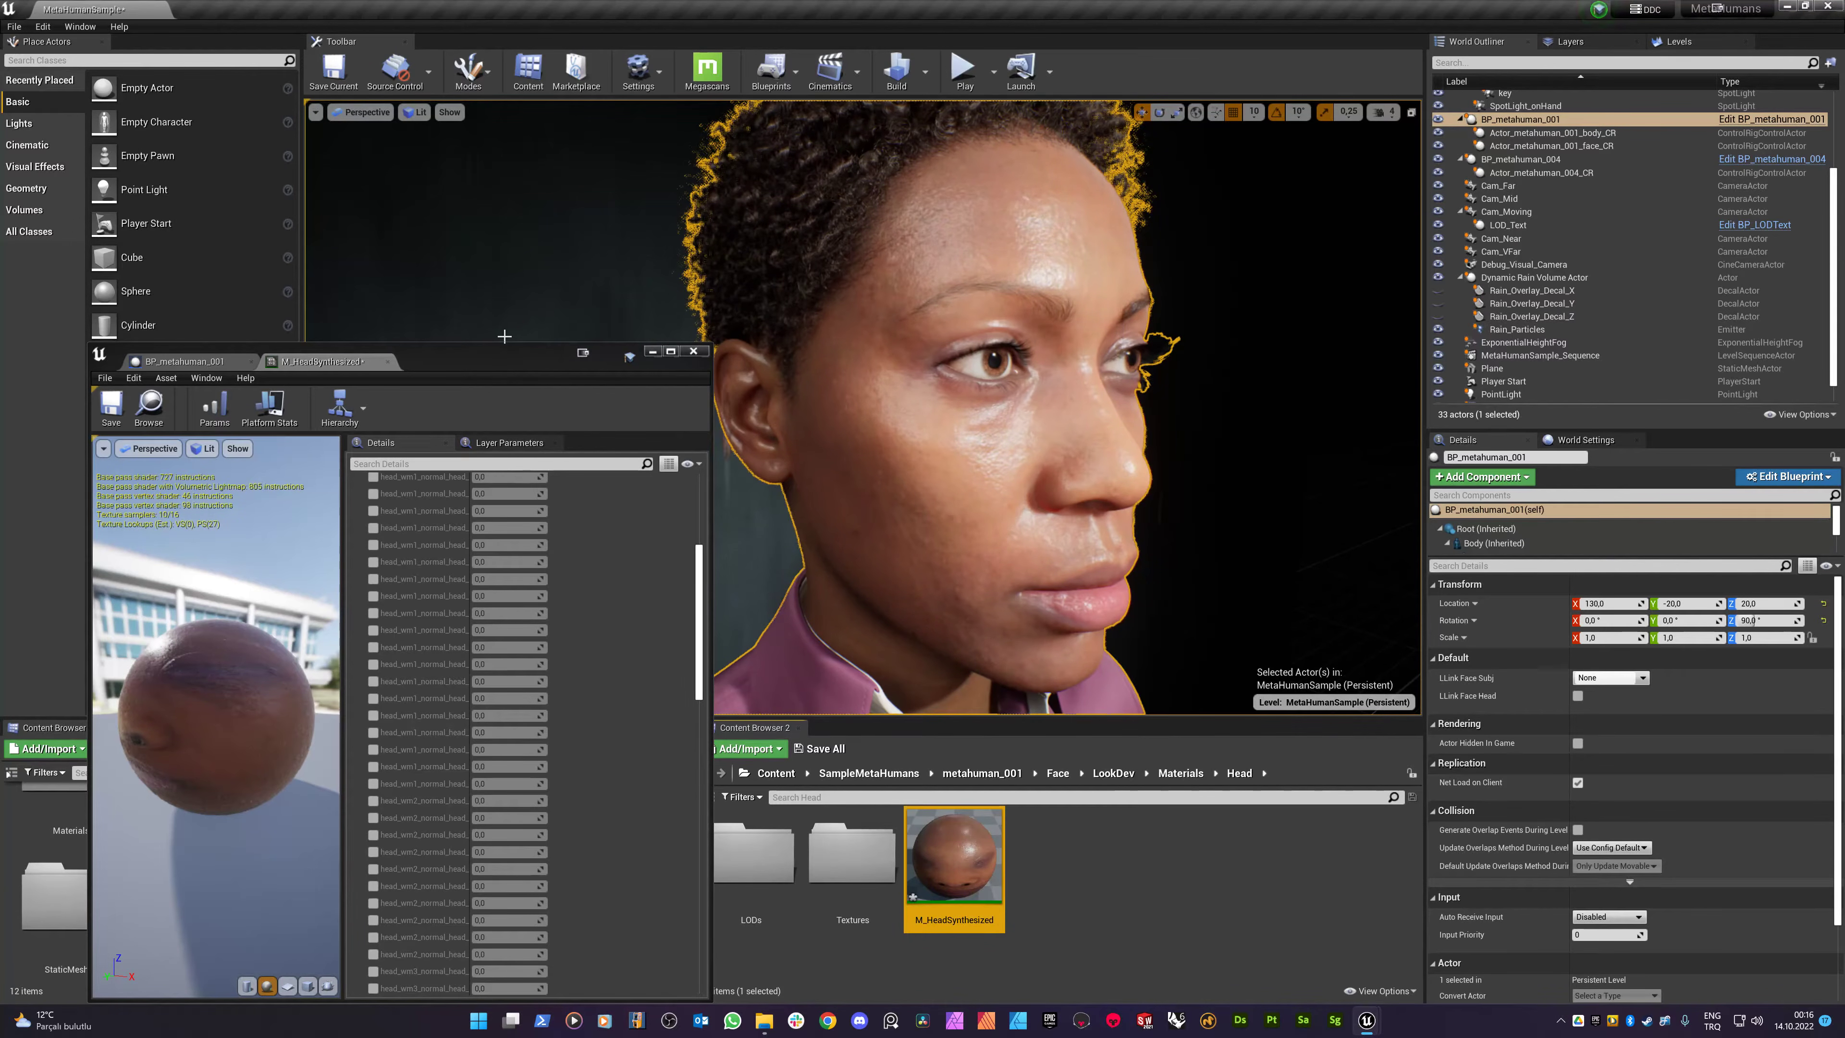
{"action": "left_click_drag", "start_coordinate": [489, 349], "coordinate": [471, 198]}
{"action": "left_click_drag", "start_coordinate": [679, 430], "coordinate": [677, 661]}
{"action": "scroll", "coordinate": [506, 773], "scroll_direction": "down", "scroll_amount": 6}
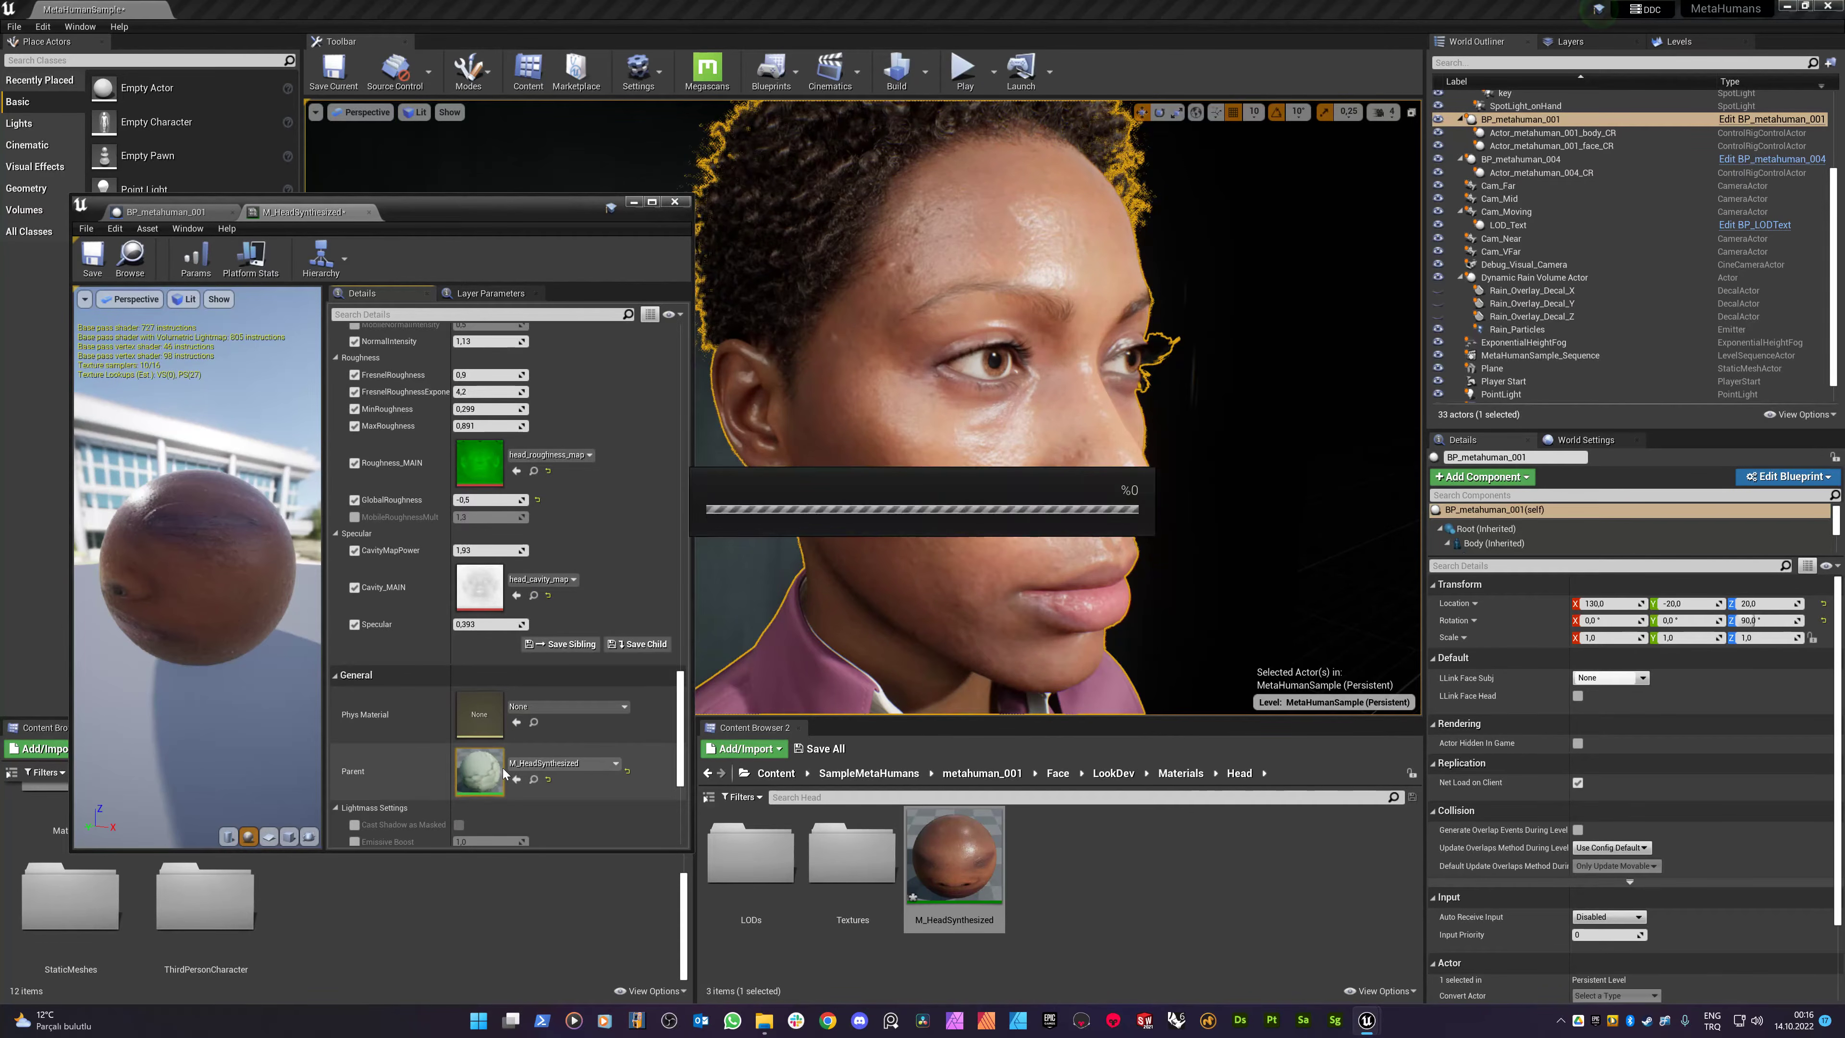
{"action": "scroll", "coordinate": [564, 568], "scroll_direction": "down", "scroll_amount": 10}
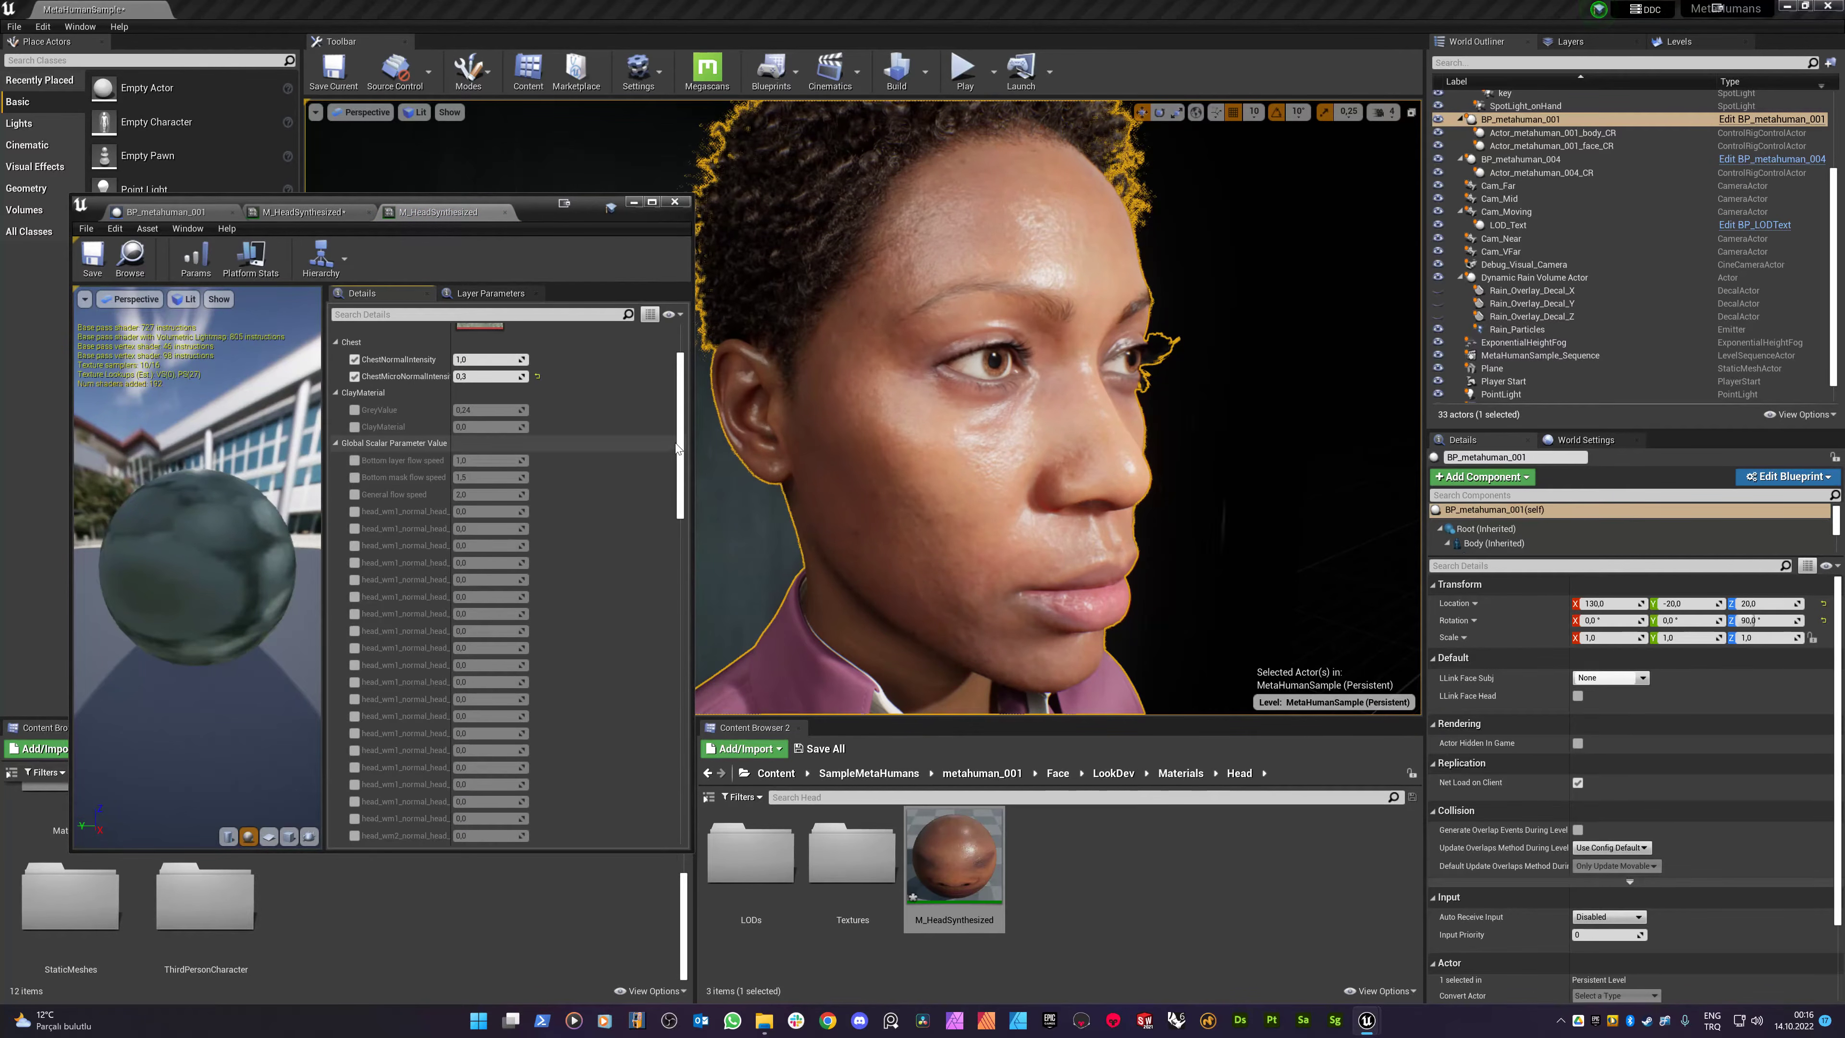
{"action": "scroll", "coordinate": [677, 449], "scroll_direction": "down", "scroll_amount": 10}
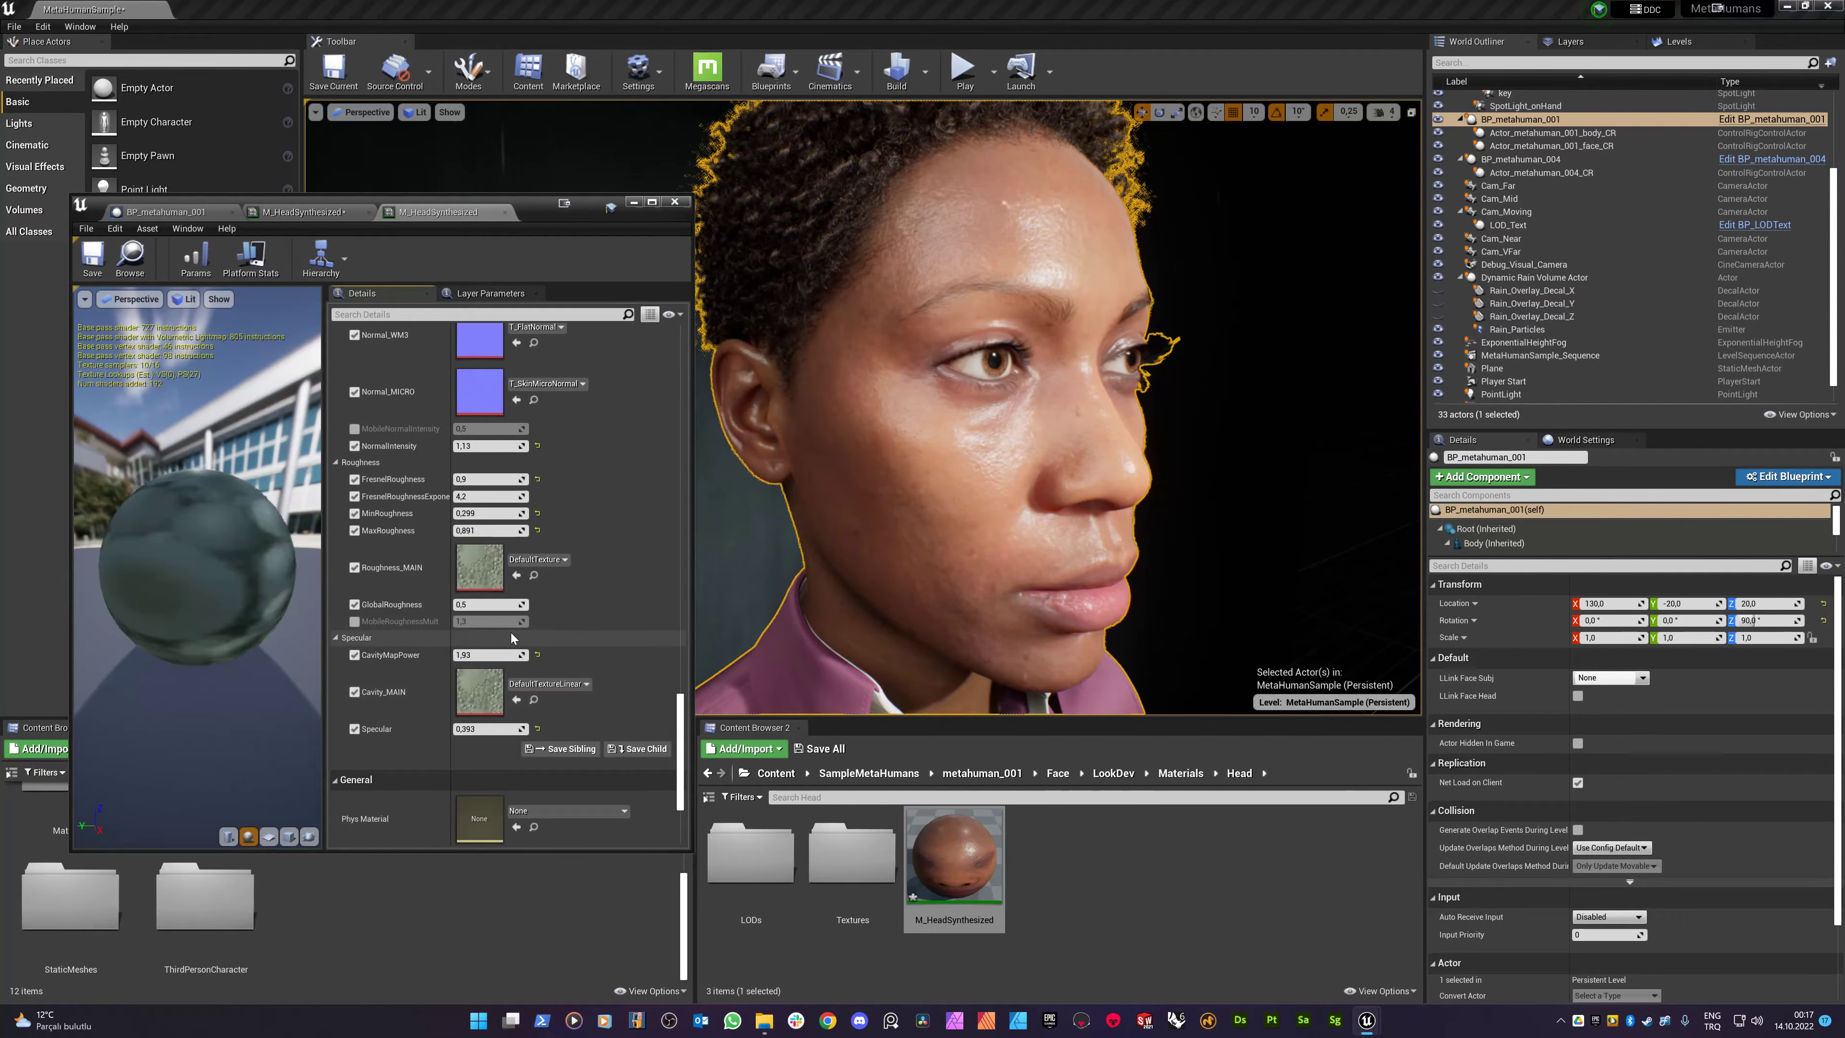
{"action": "scroll", "coordinate": [486, 698], "scroll_direction": "down", "scroll_amount": 2}
{"action": "scroll", "coordinate": [483, 694], "scroll_direction": "down", "scroll_amount": 3}
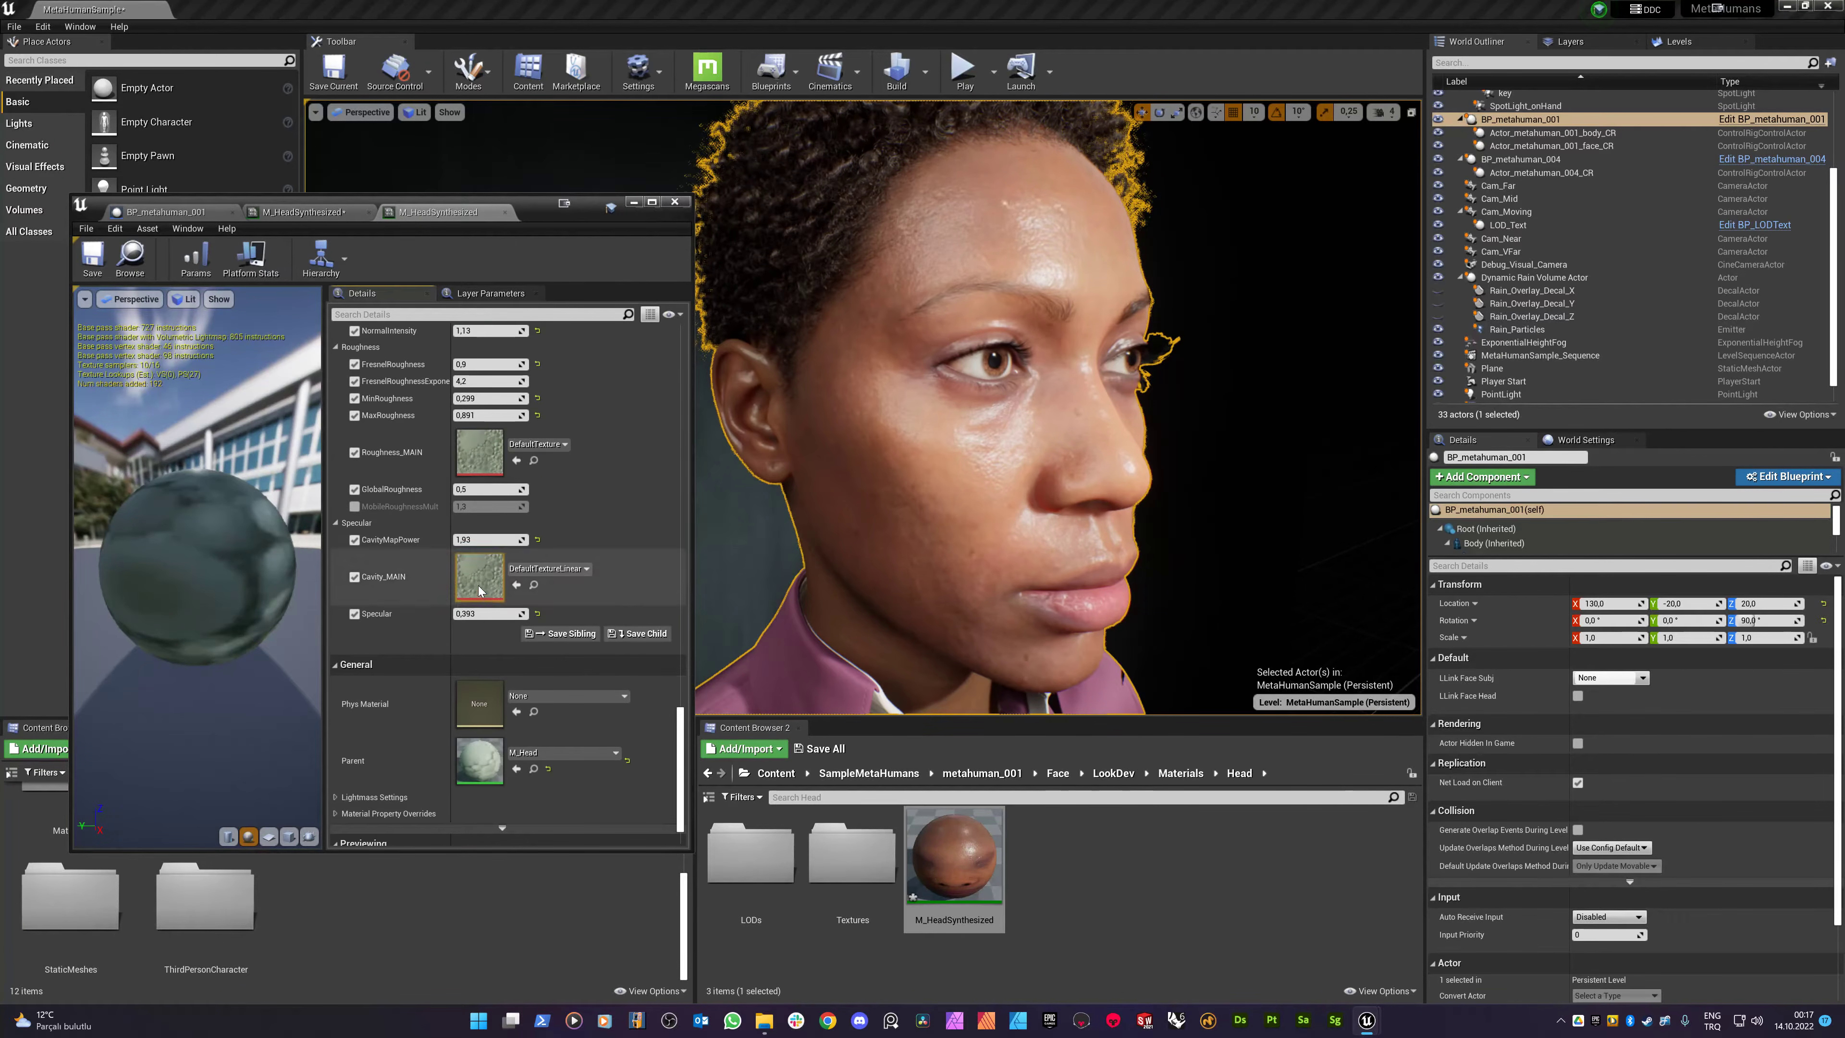
- Open the parent M_Head material and pan around its graph
{"action": "double_click", "coordinate": [476, 686]}
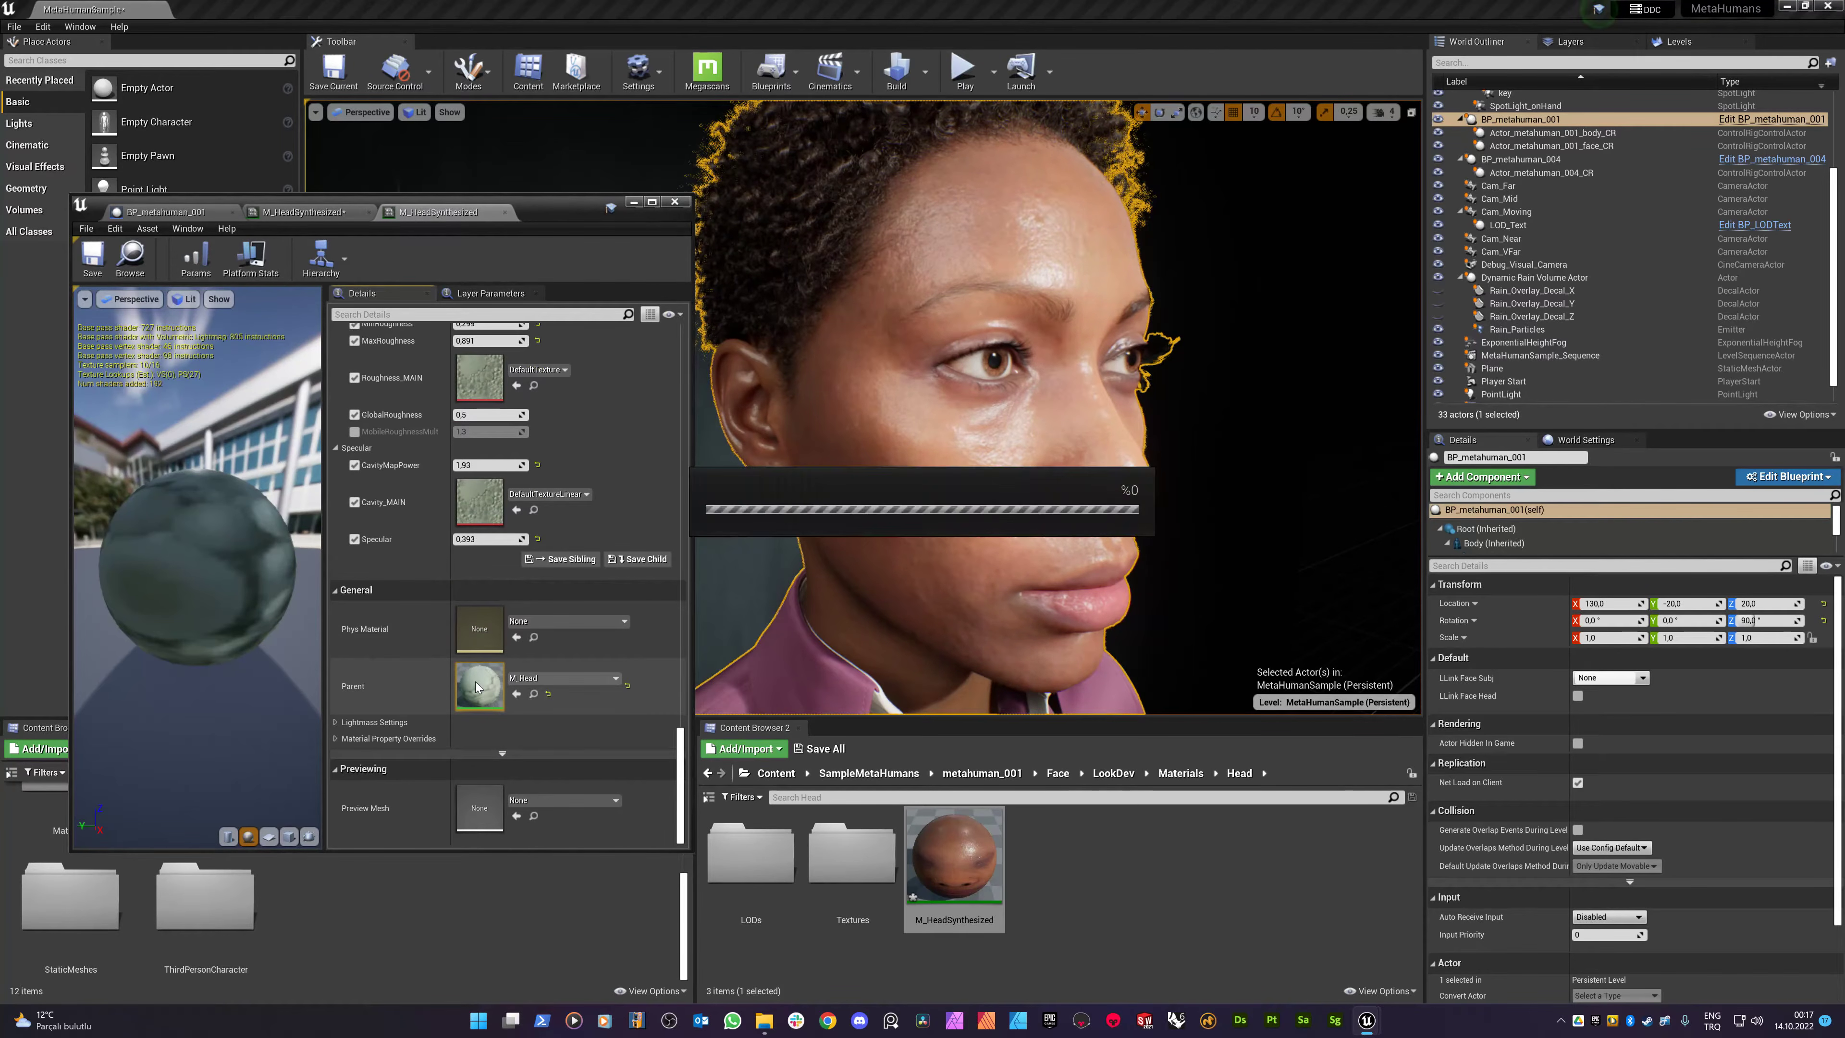
{"action": "scroll", "coordinate": [475, 506], "scroll_direction": "down", "scroll_amount": 2}
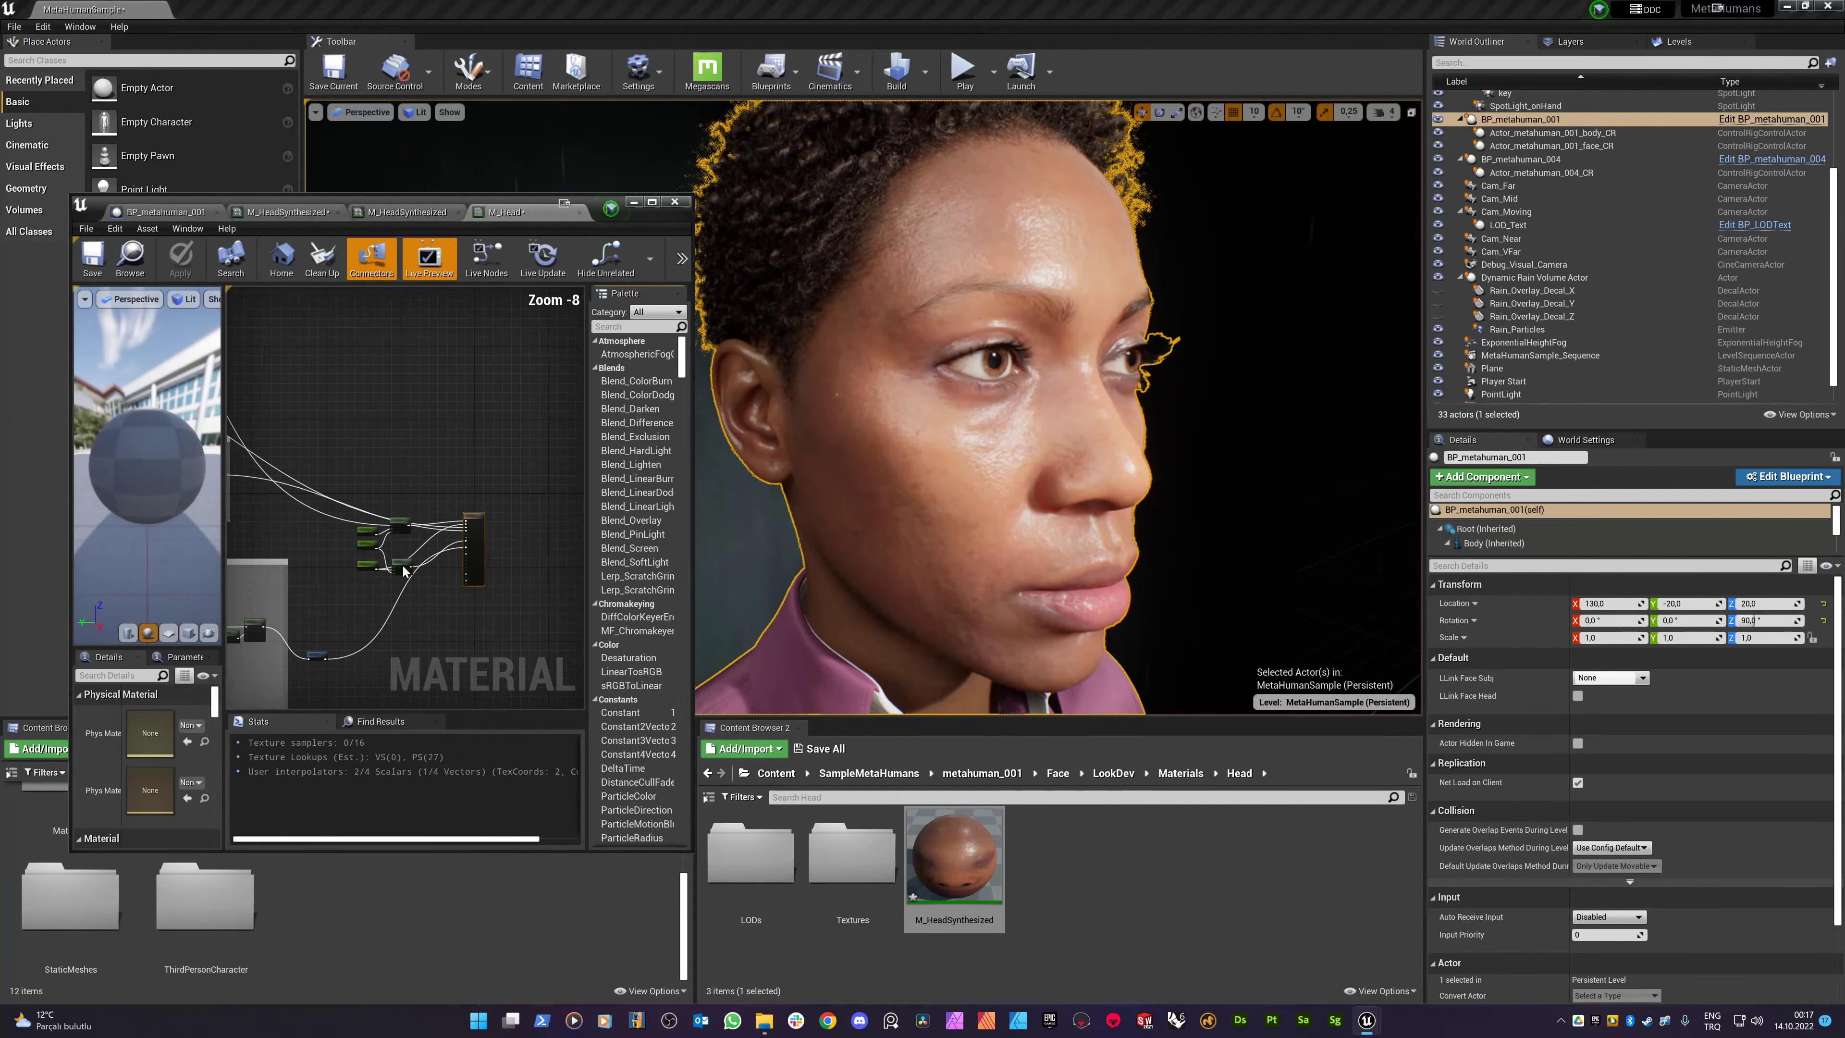
{"action": "right_click_drag", "start_coordinate": [354, 570], "coordinate": [463, 514]}
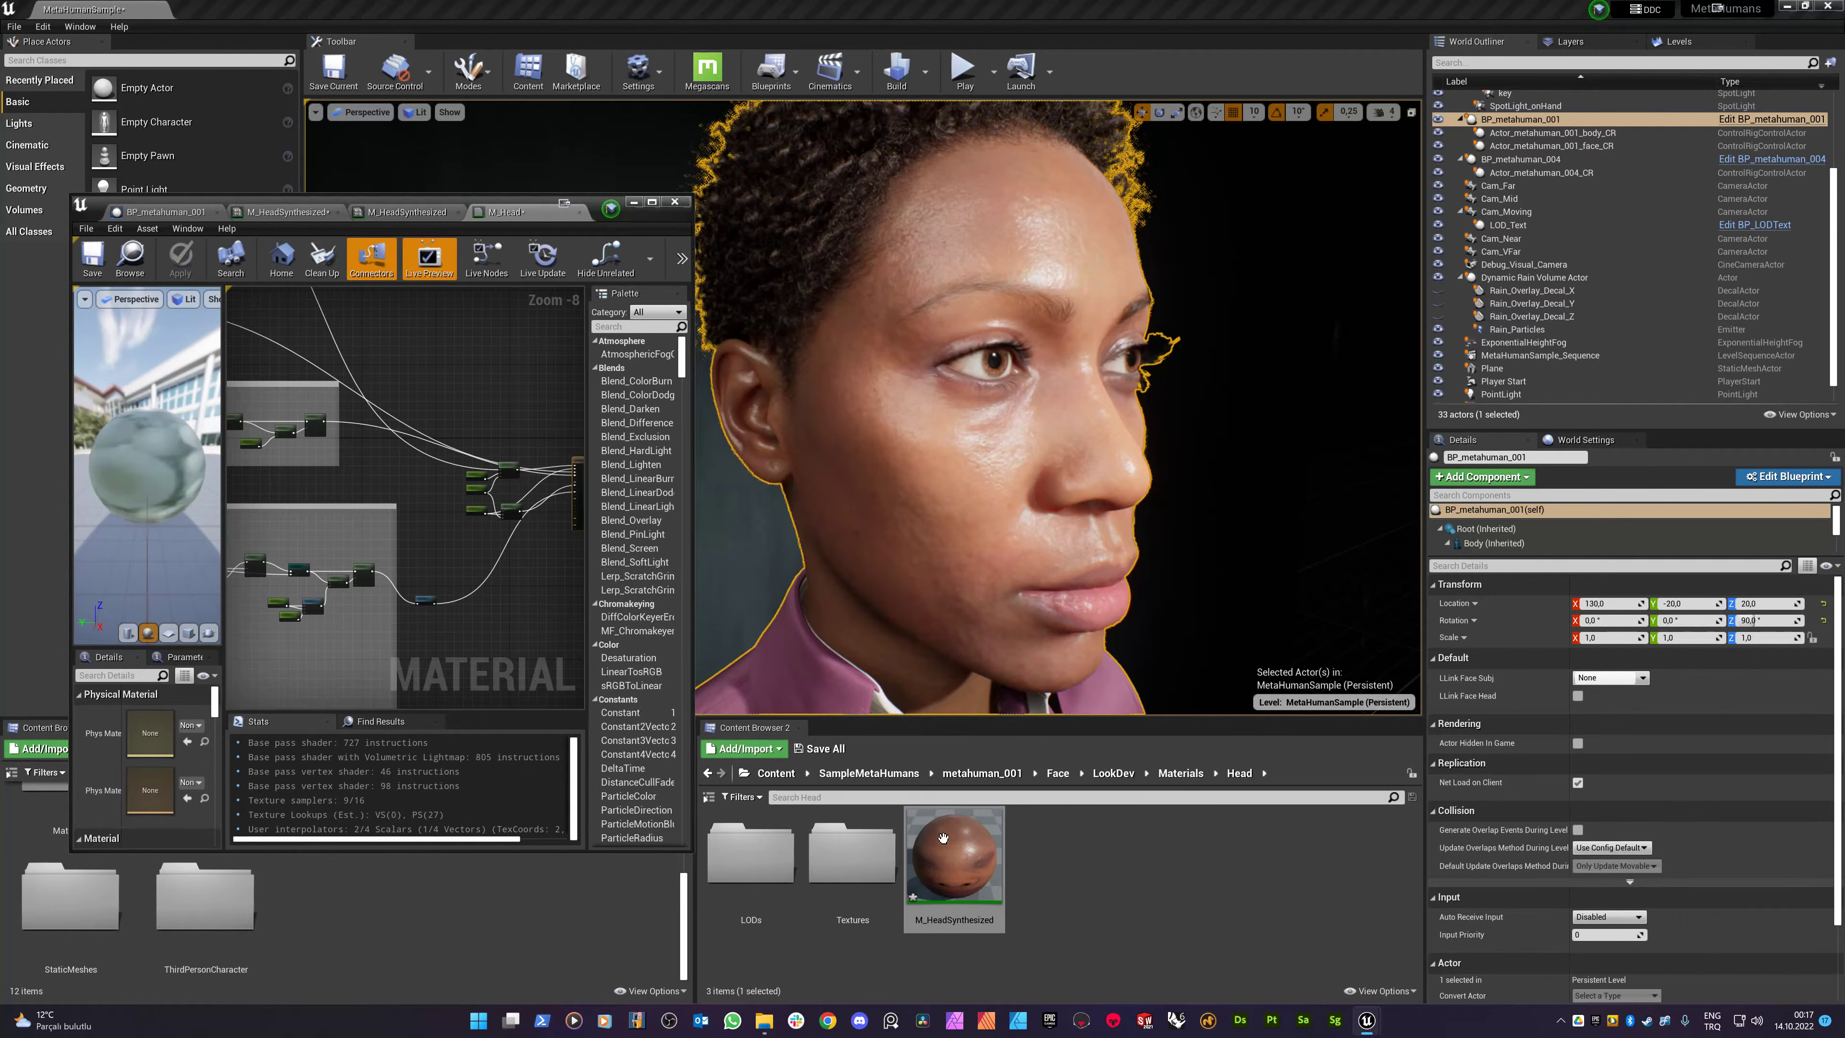
- Move the Material Editor aside and open the Rain_material folder in Content Browser 1
{"action": "left_click", "coordinate": [434, 886]}
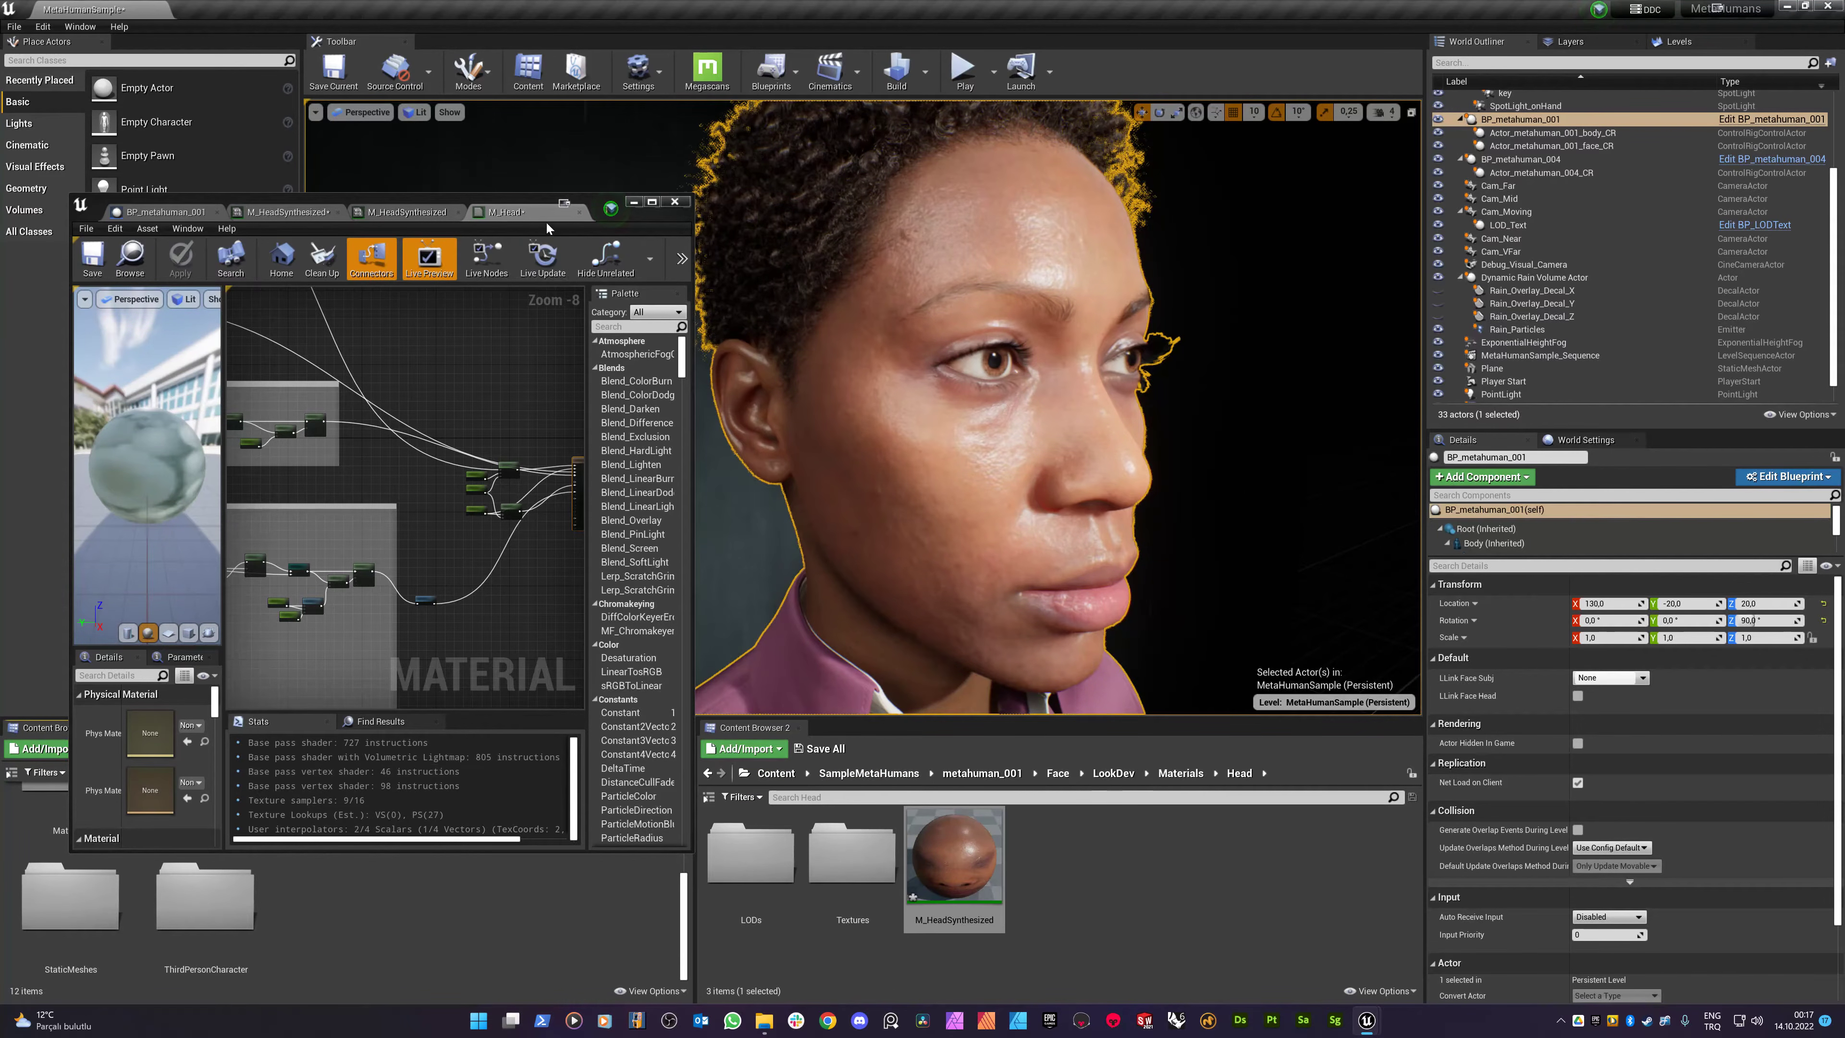
{"action": "left_click_drag", "start_coordinate": [526, 199], "coordinate": [575, 41]}
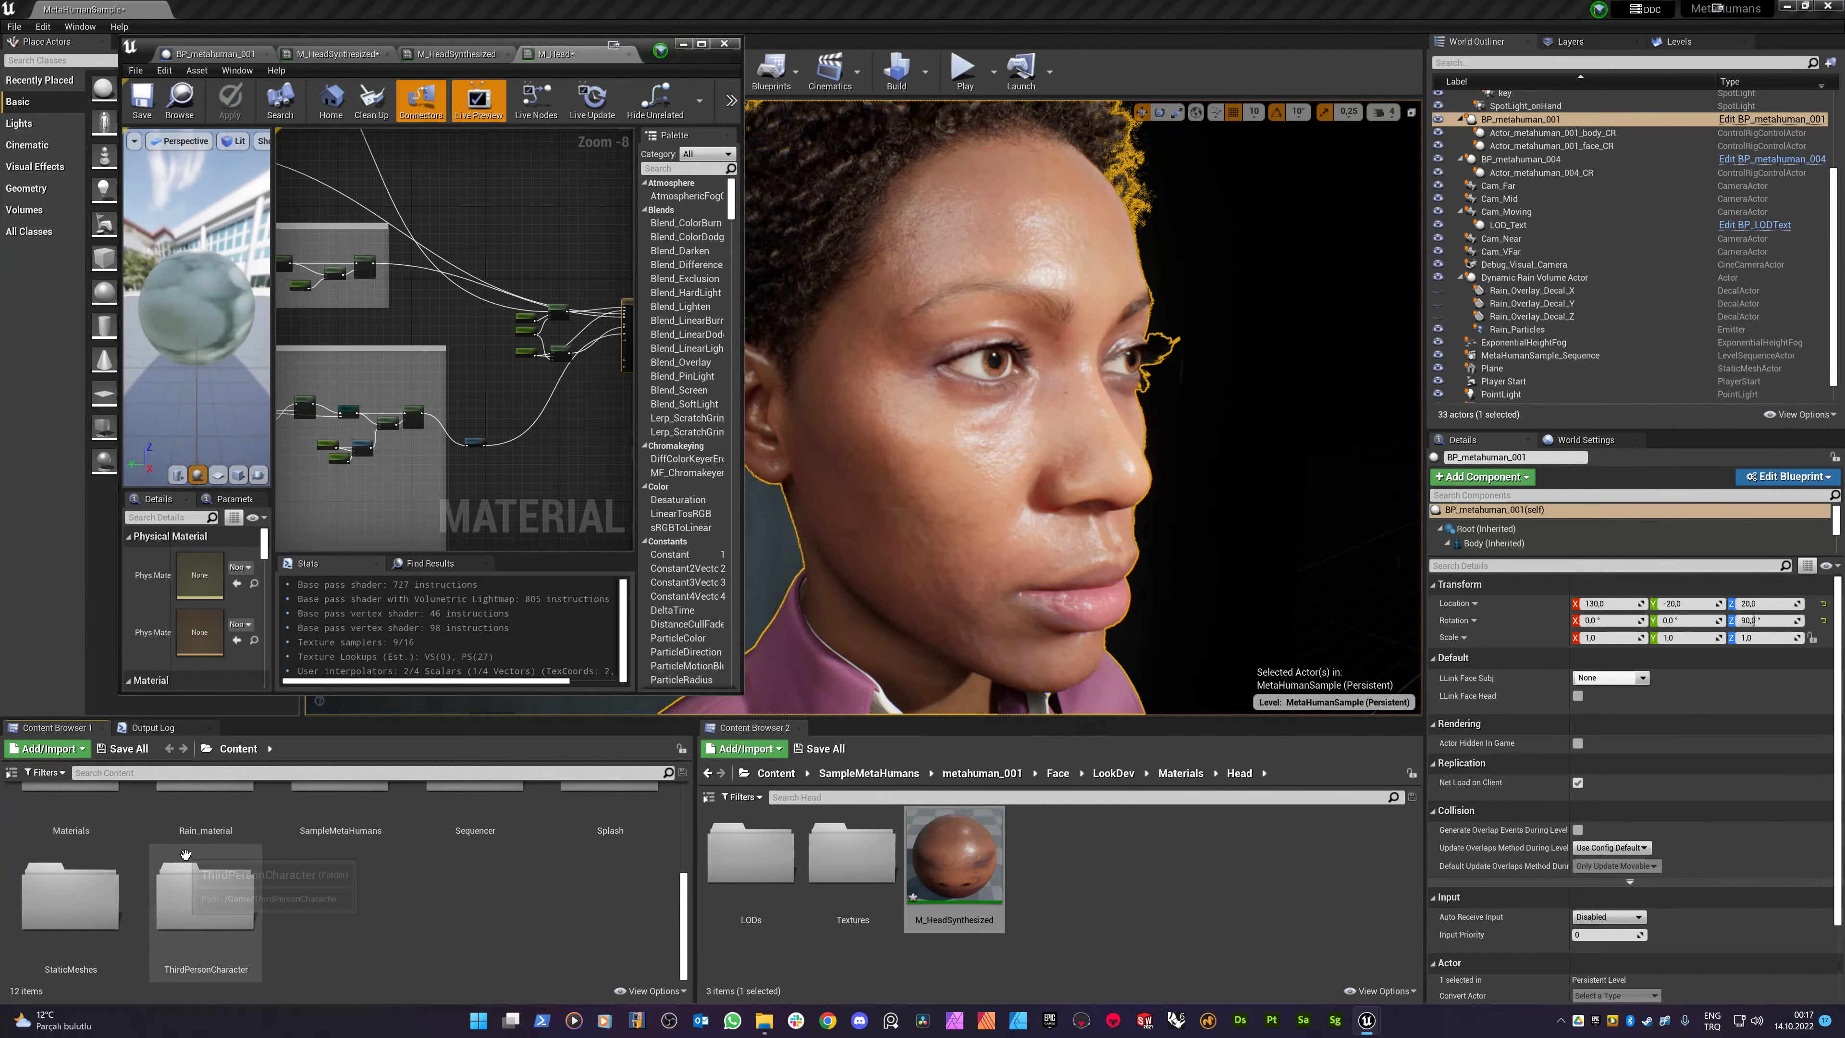
{"action": "double_click", "coordinate": [206, 811]}
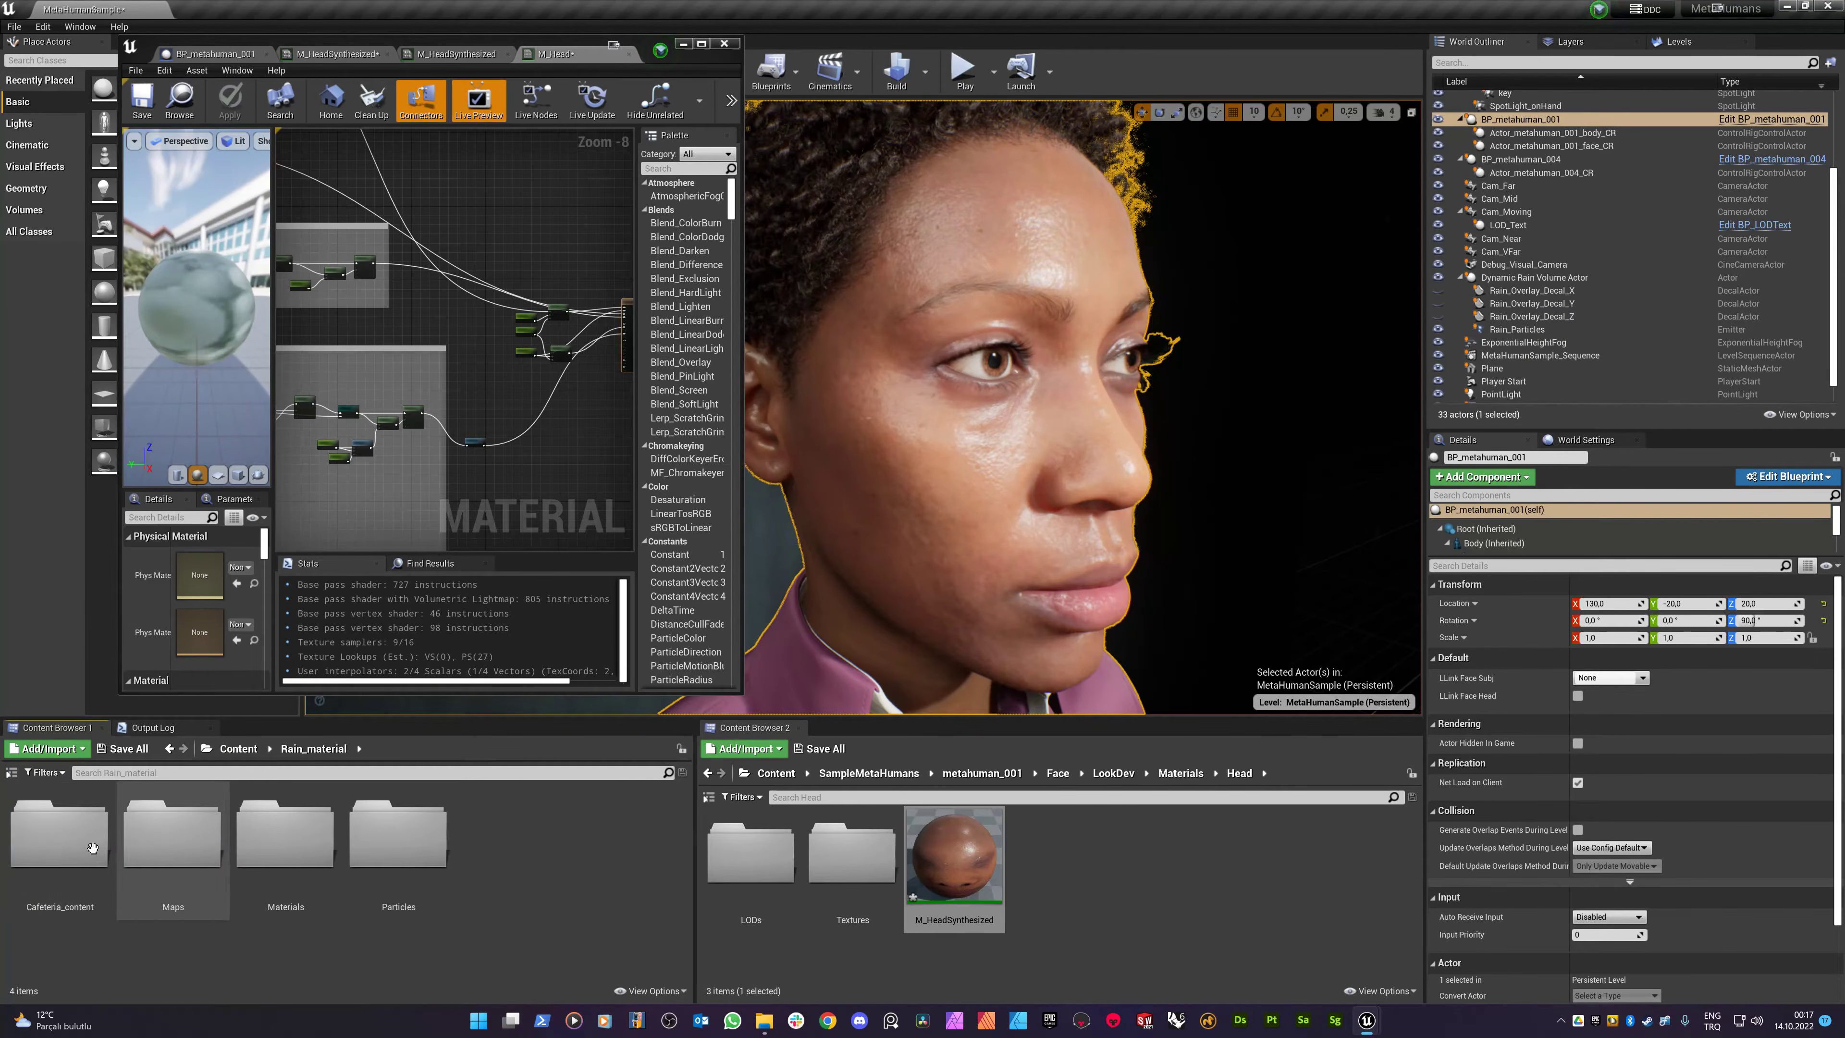
- Open rain_flow_mat from Rain_material/Materials in a maximized material editor
{"action": "double_click", "coordinate": [111, 850]}
{"action": "left_click", "coordinate": [320, 750]}
{"action": "double_click", "coordinate": [342, 836]}
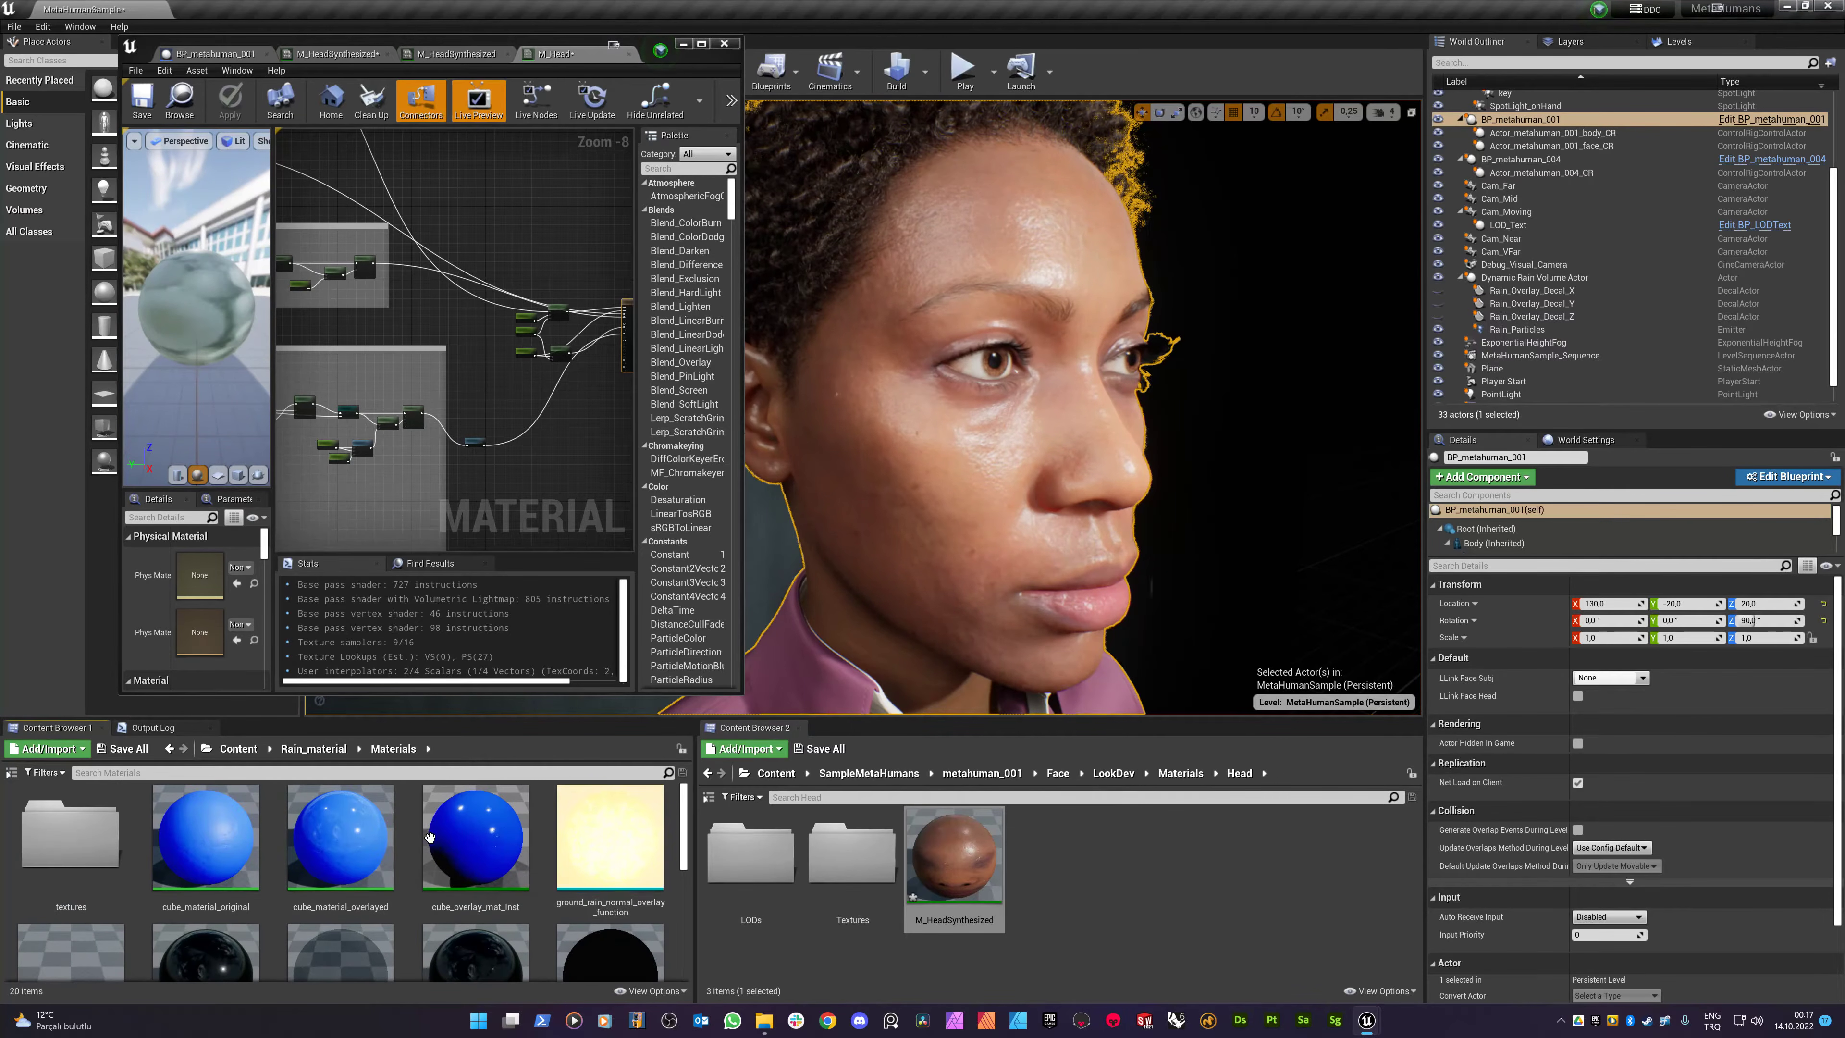
{"action": "scroll", "coordinate": [430, 838], "scroll_direction": "down", "scroll_amount": 2}
{"action": "double_click", "coordinate": [83, 874]}
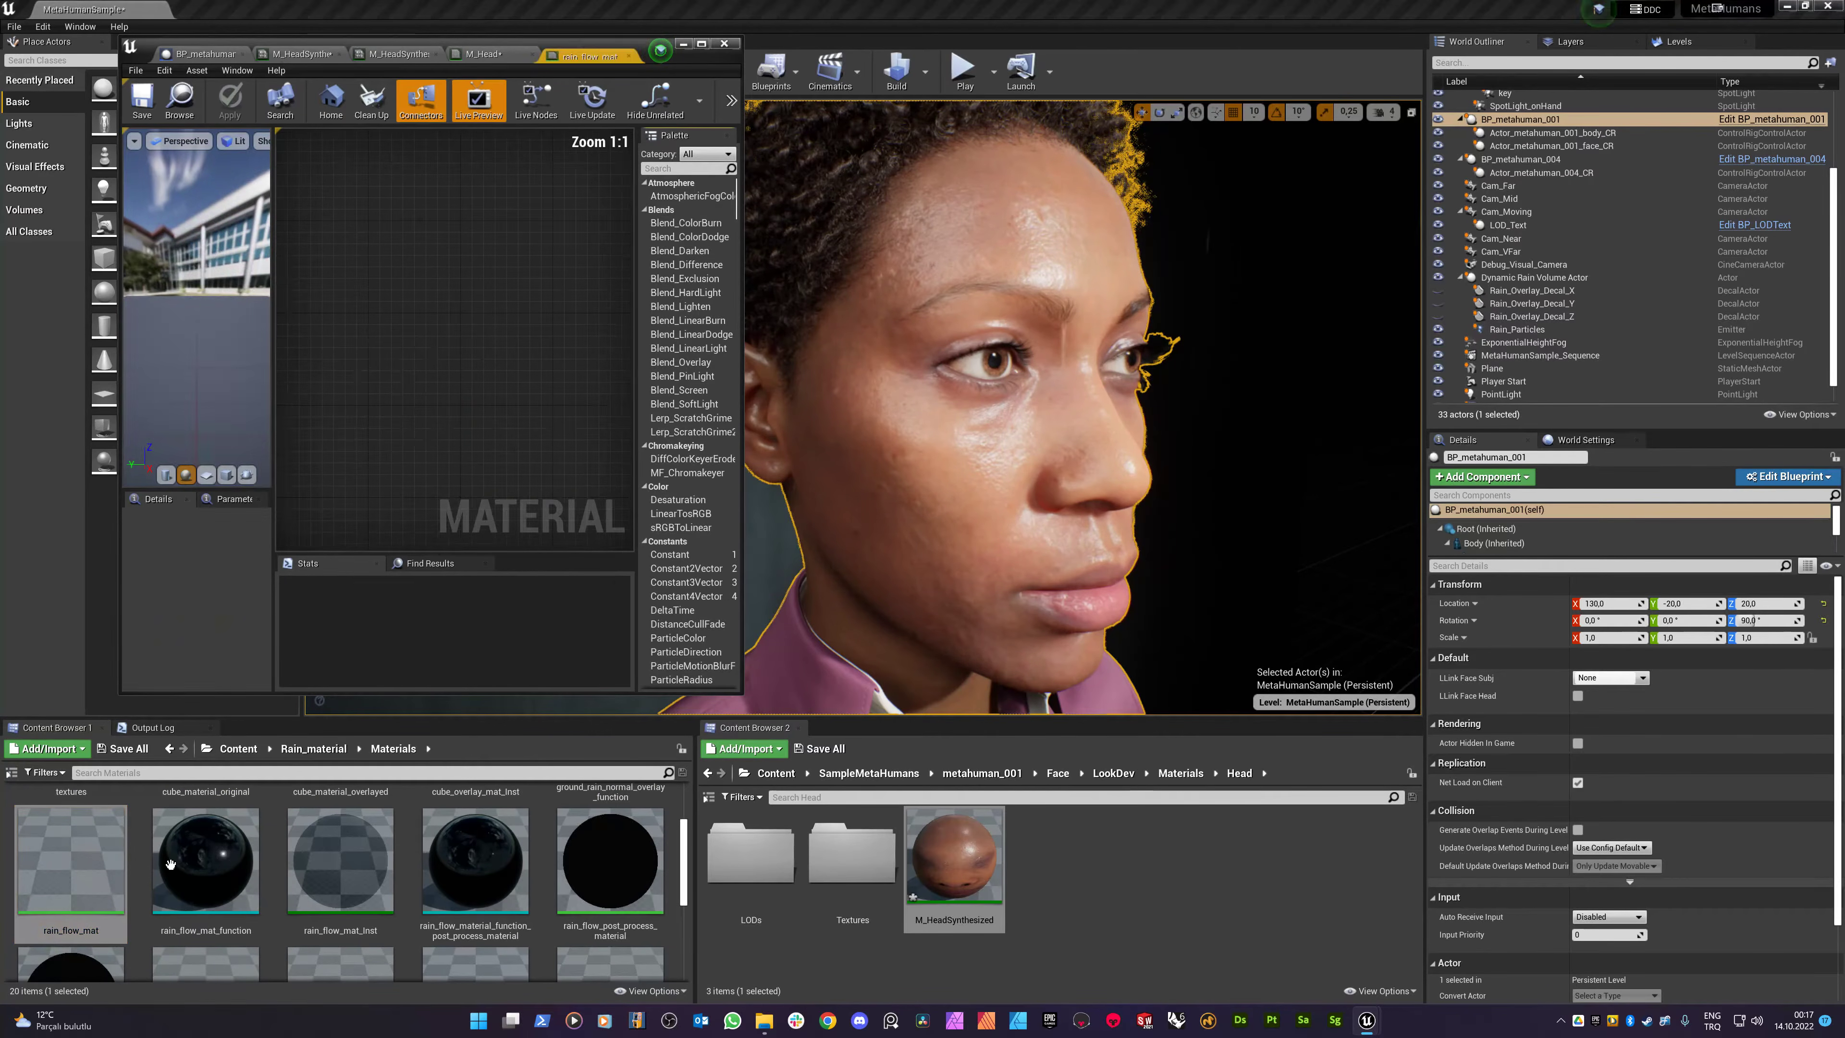
{"action": "left_click", "coordinate": [702, 45]}
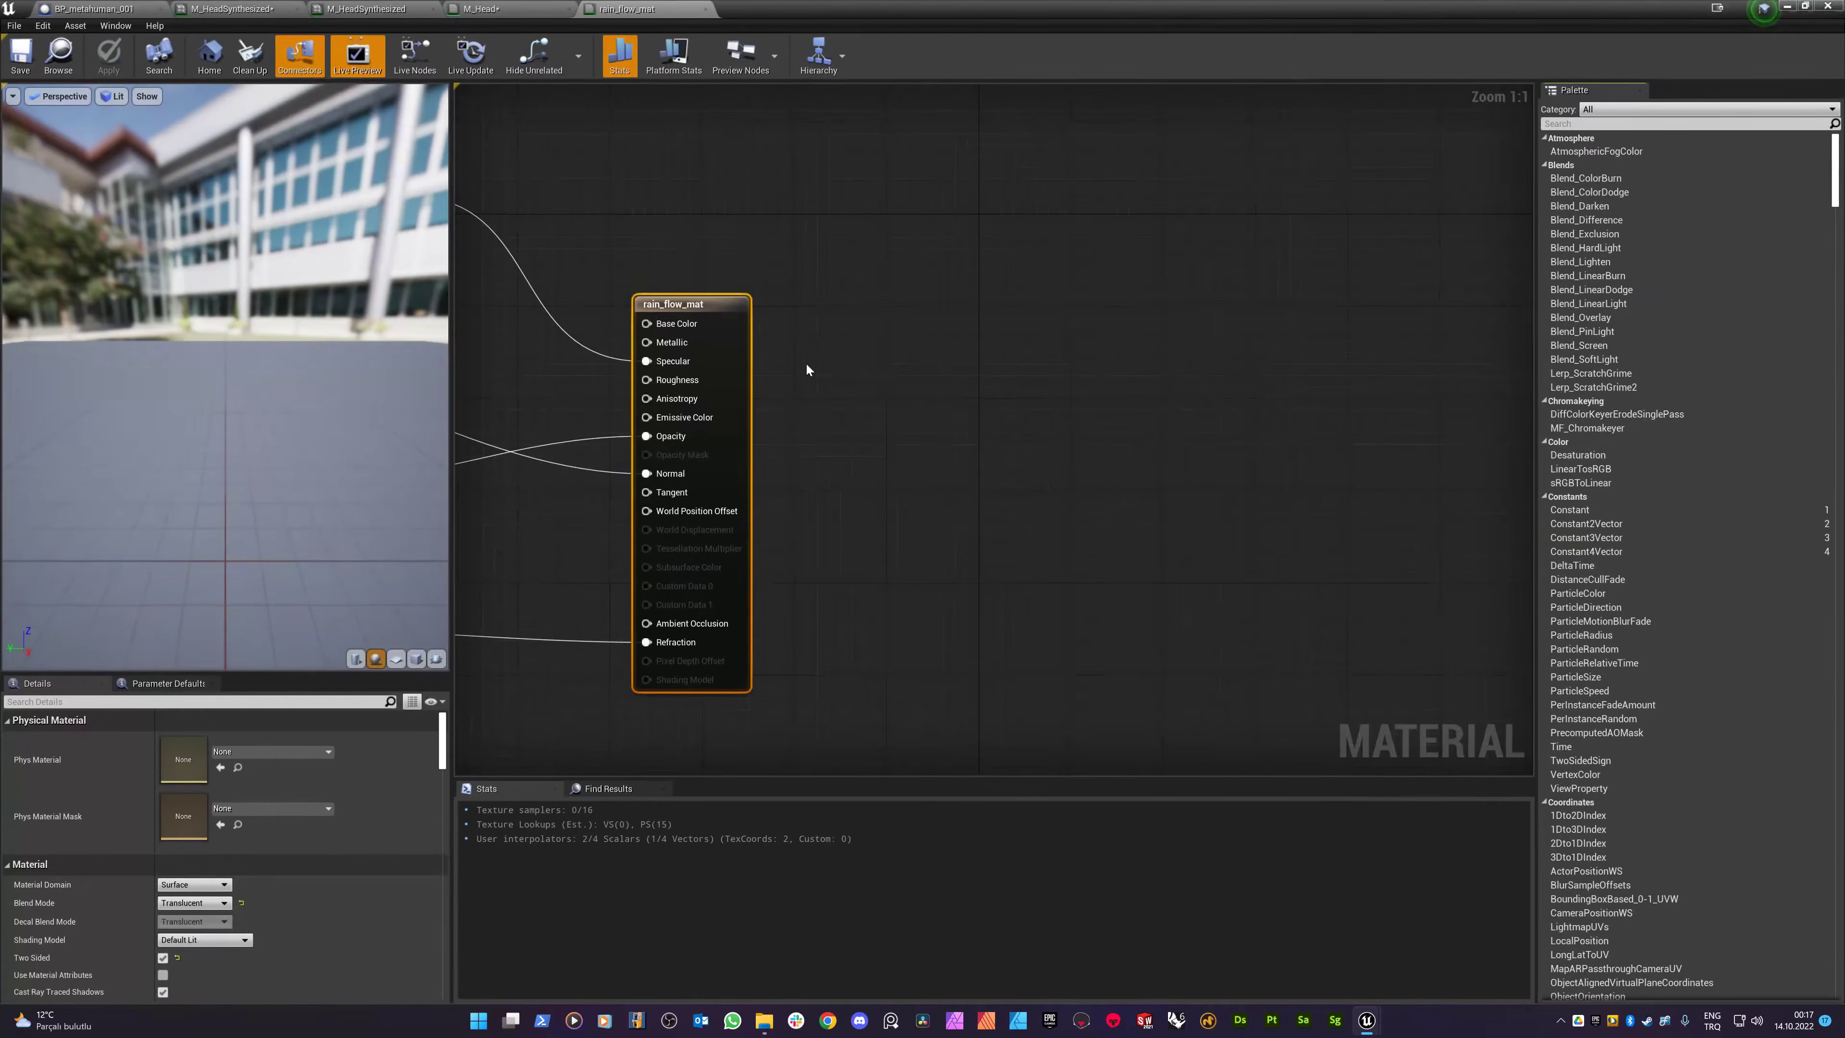
{"action": "scroll", "coordinate": [806, 361], "scroll_direction": "down", "scroll_amount": 10}
{"action": "scroll", "coordinate": [566, 310], "scroll_direction": "up", "scroll_amount": 8}
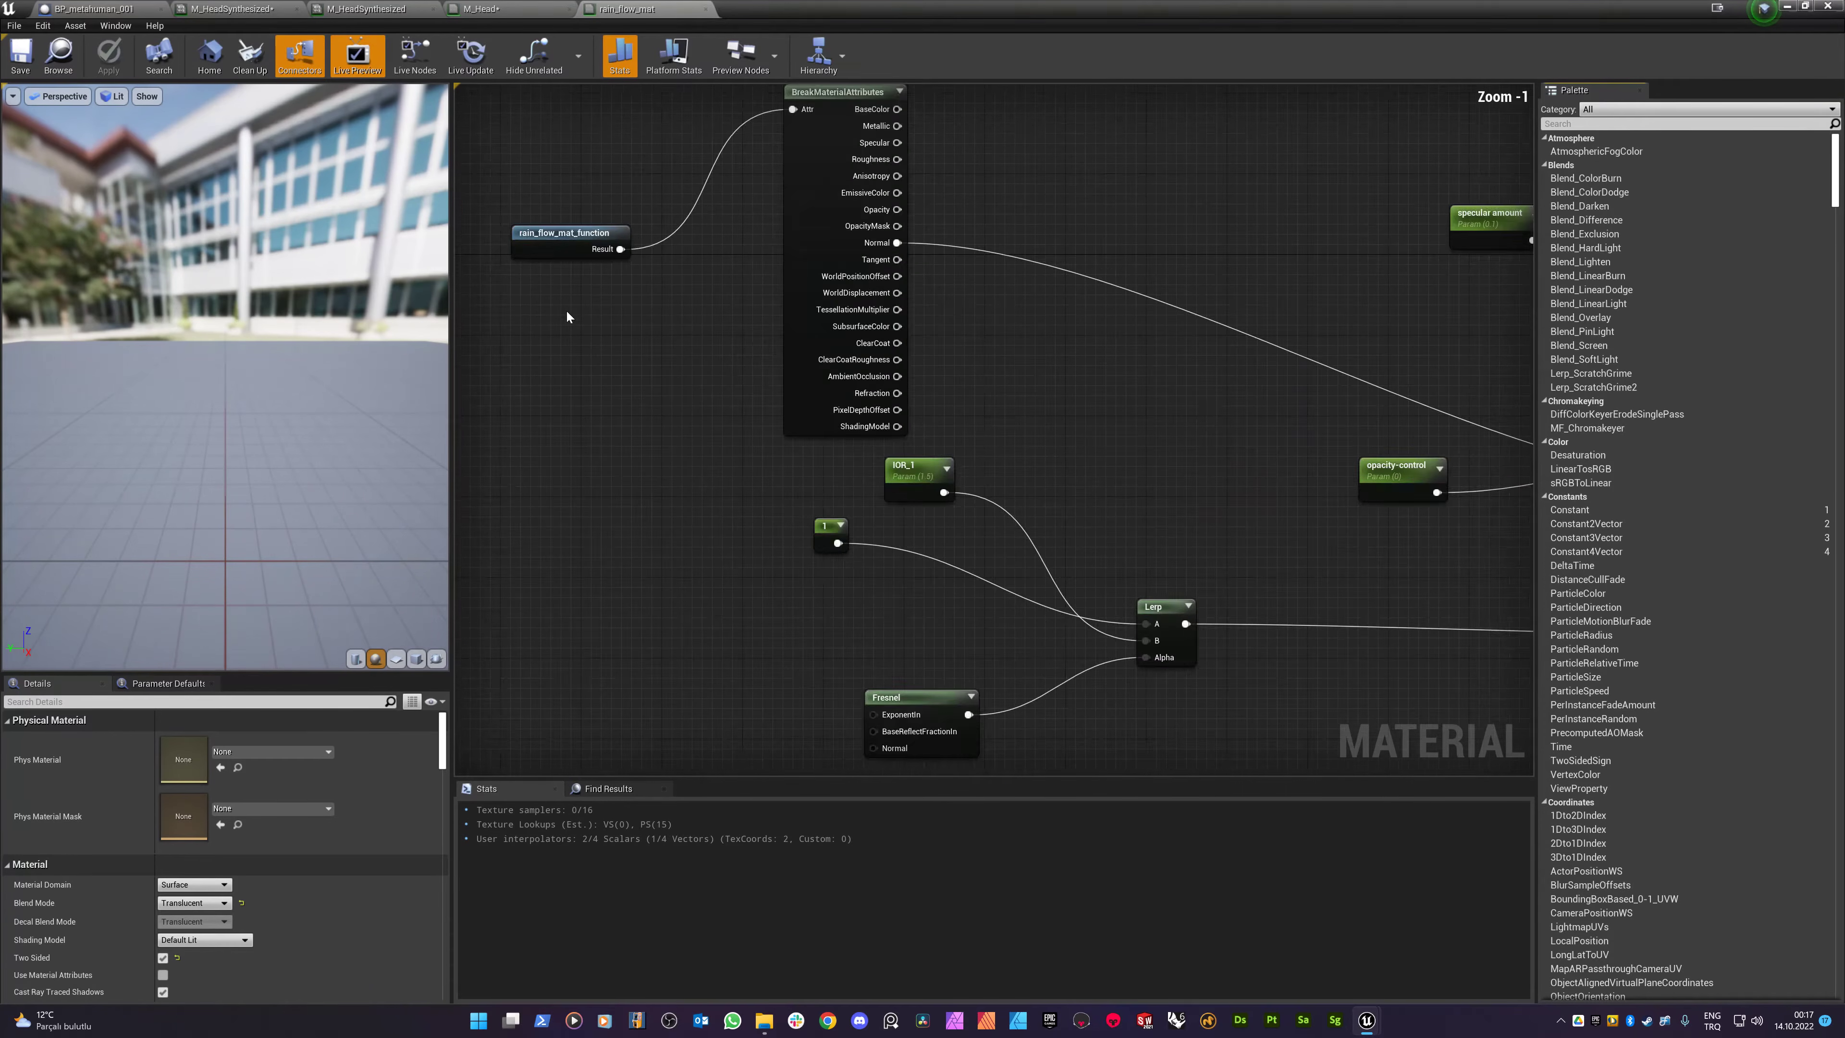
- In rain_flow_mat_function, add a SplitComponents node on the BlendAngleCorrectedNormals result
{"action": "double_click", "coordinate": [557, 229]}
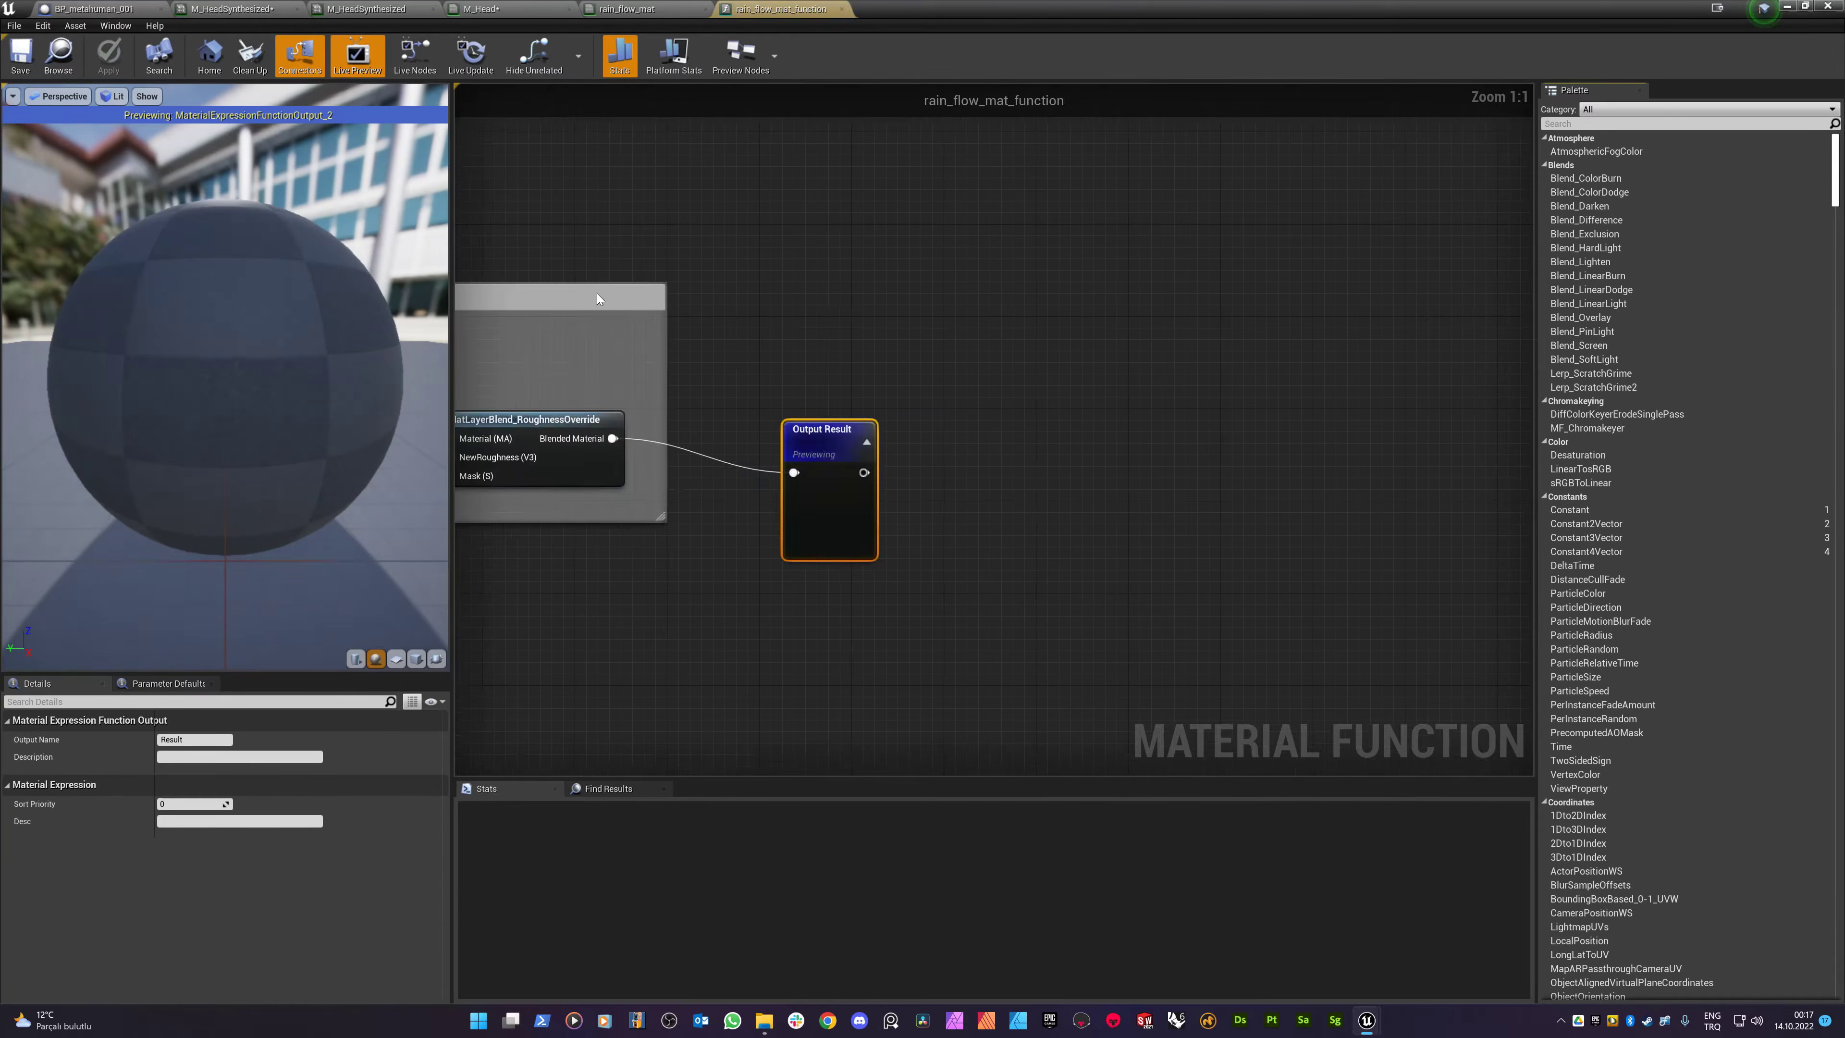
{"action": "scroll", "coordinate": [979, 437], "scroll_direction": "down", "scroll_amount": 4}
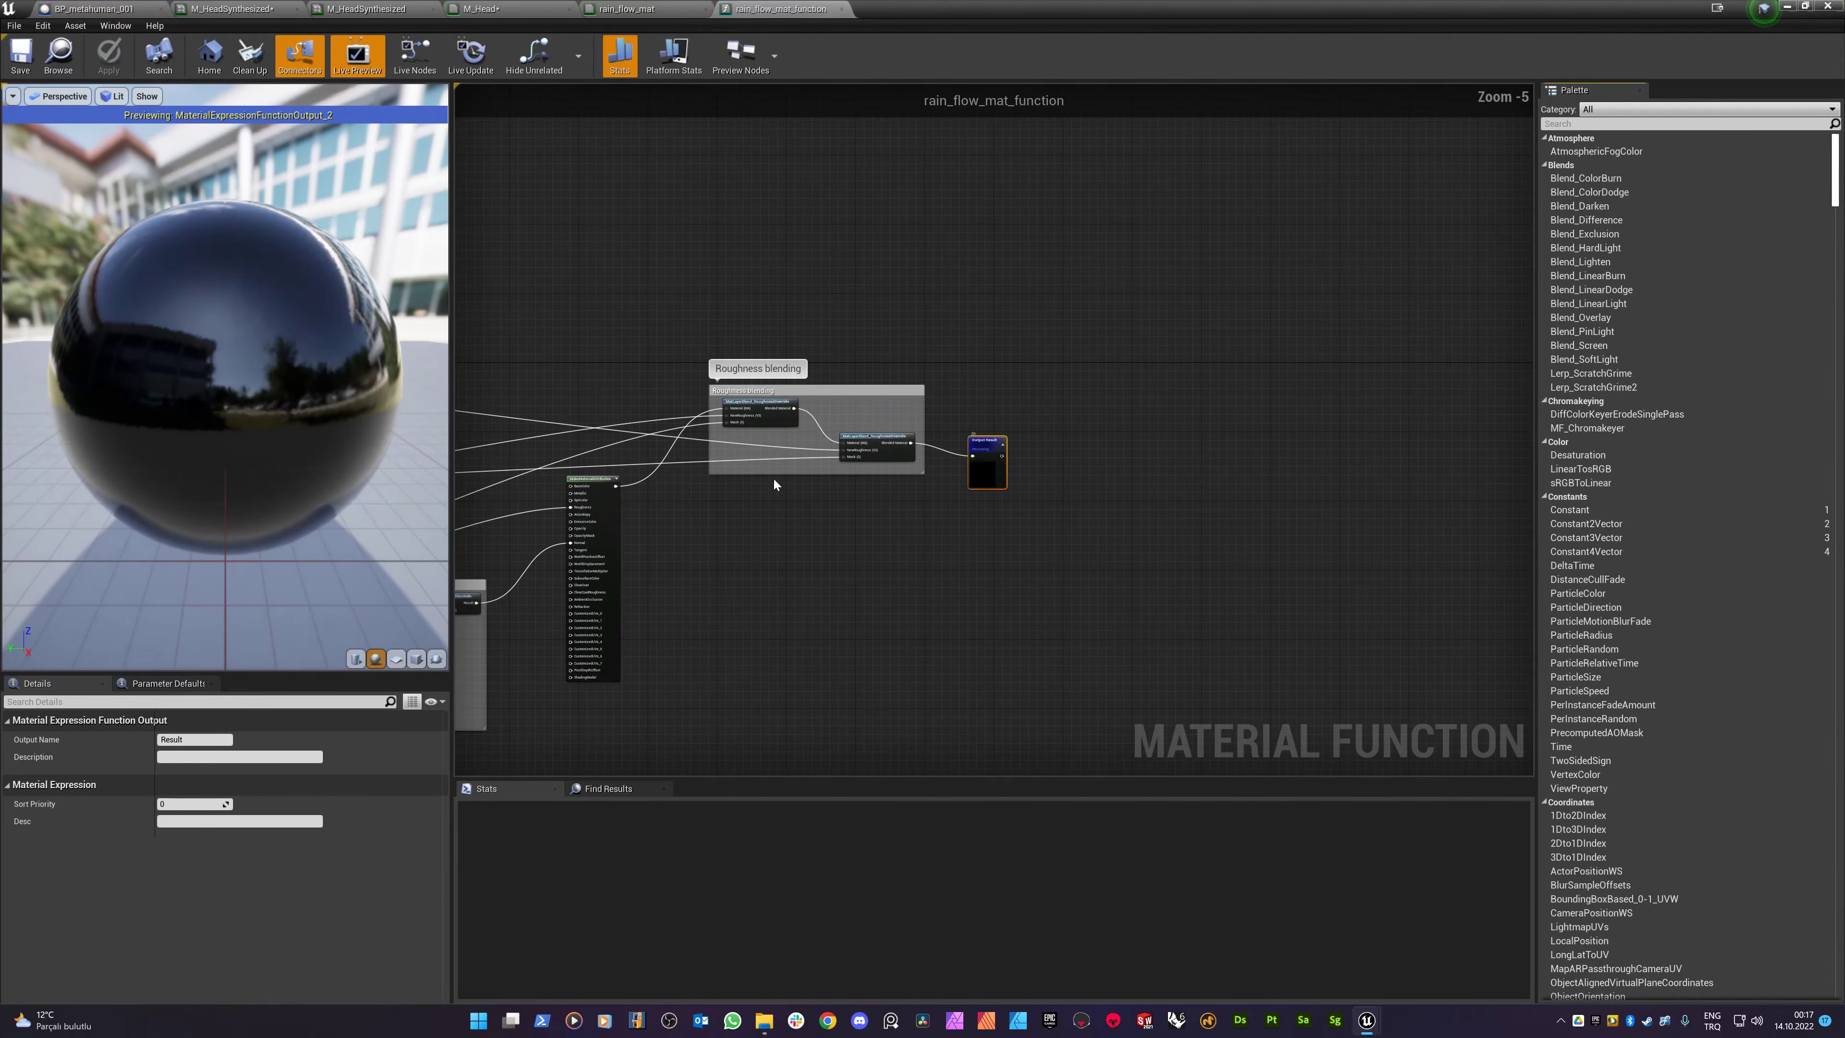
{"action": "scroll", "coordinate": [990, 321], "scroll_direction": "up", "scroll_amount": 6}
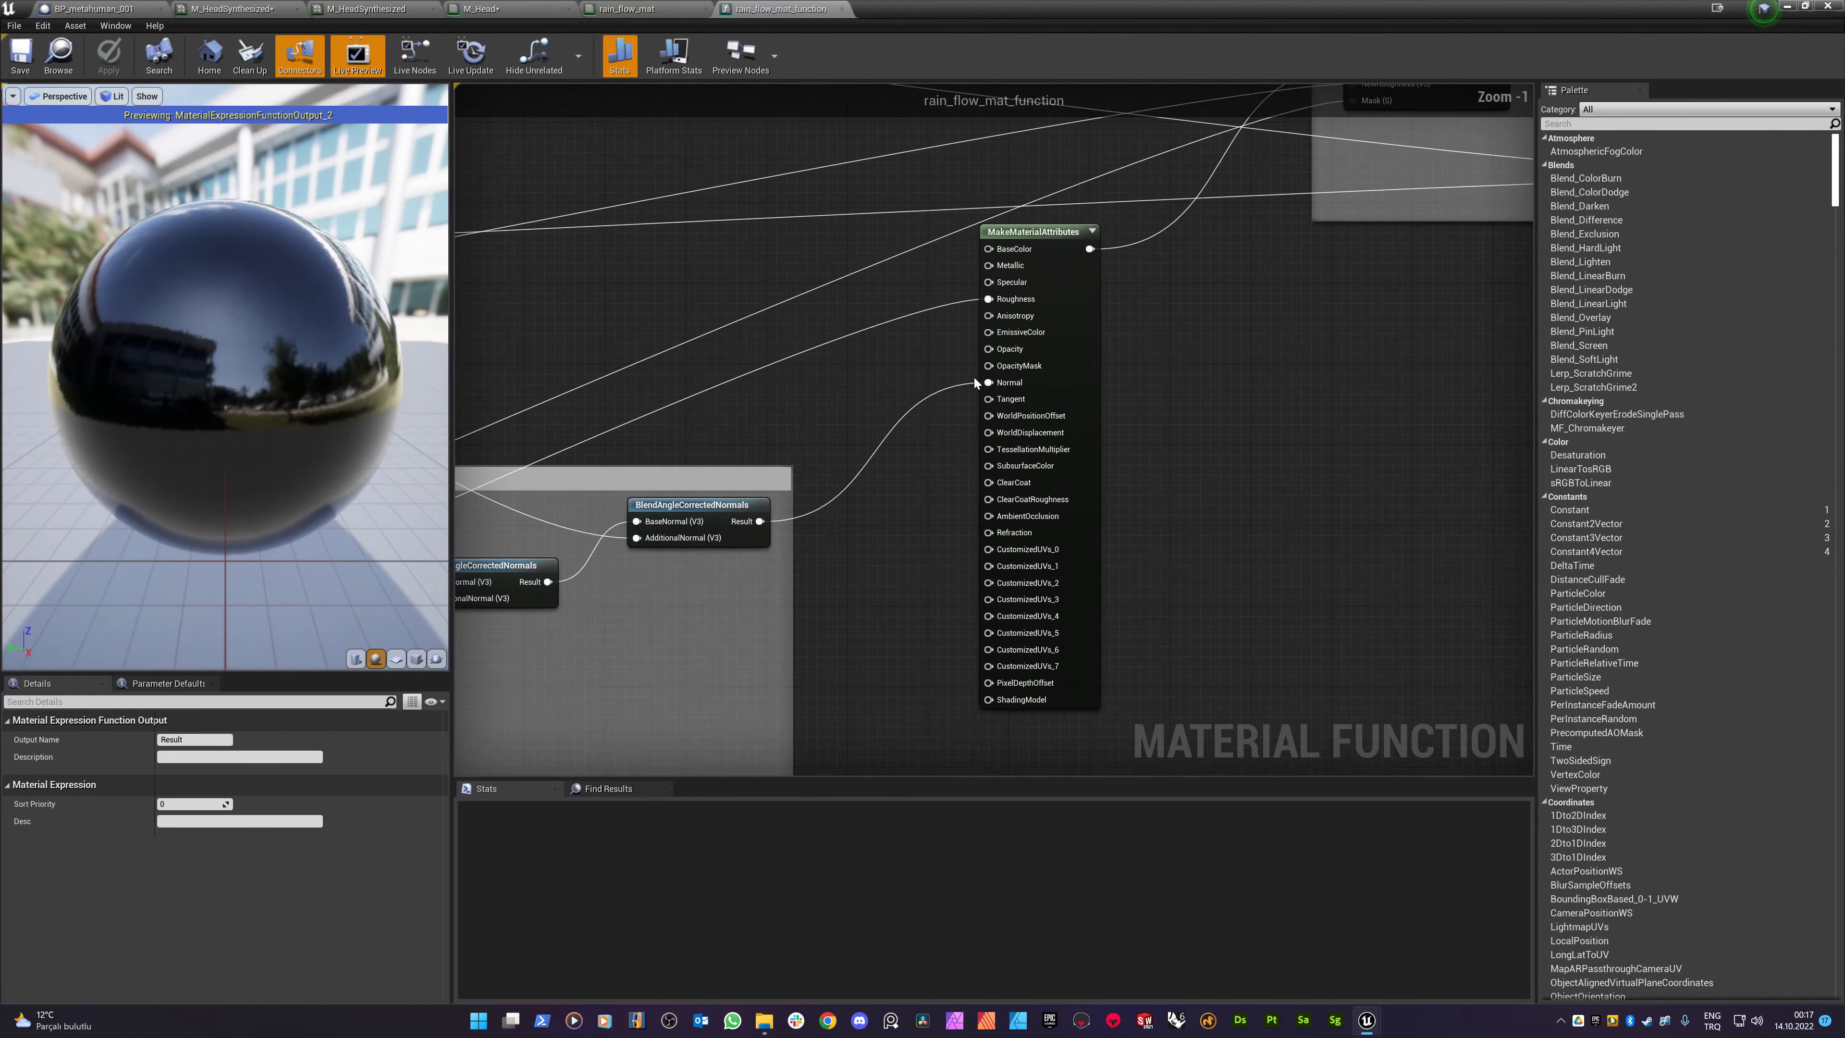
{"action": "left_click_drag", "start_coordinate": [1044, 210], "coordinate": [1252, 198]}
{"action": "left_click_drag", "start_coordinate": [728, 541], "coordinate": [840, 607]}
{"action": "type", "text": "spli"}
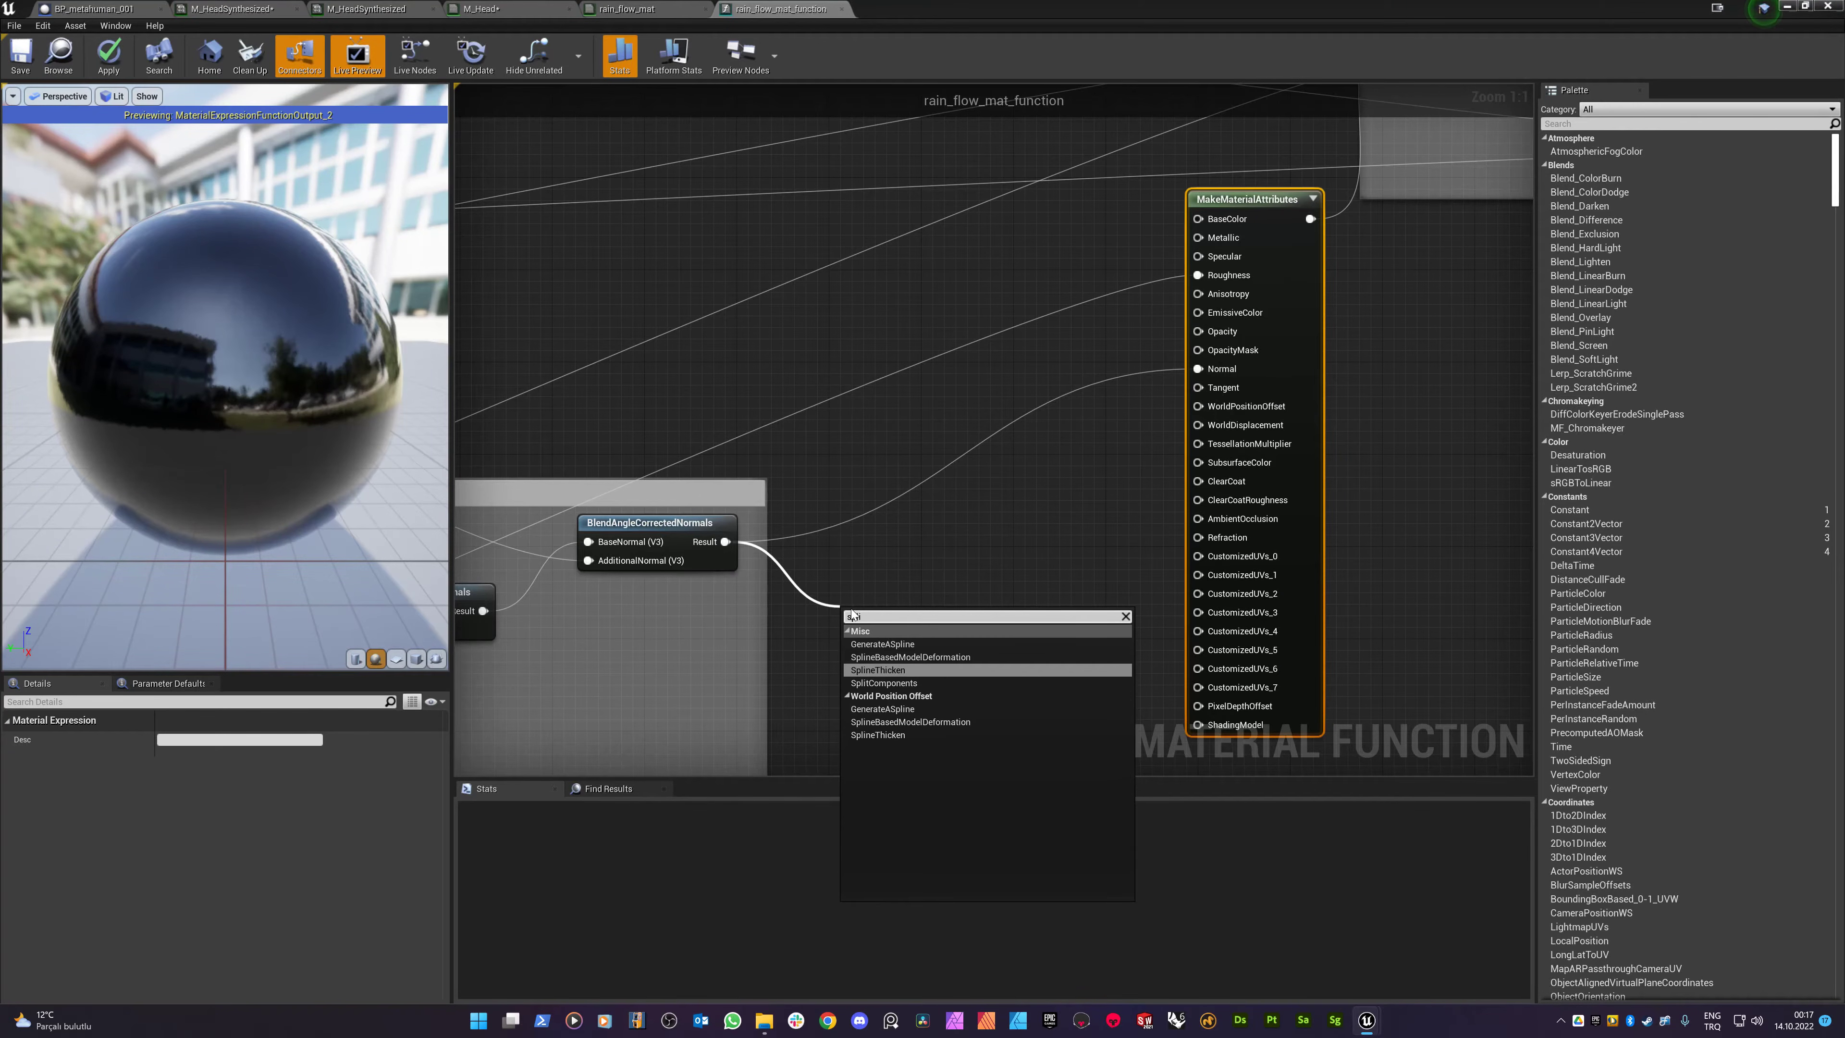
{"action": "left_click", "coordinate": [893, 682]}
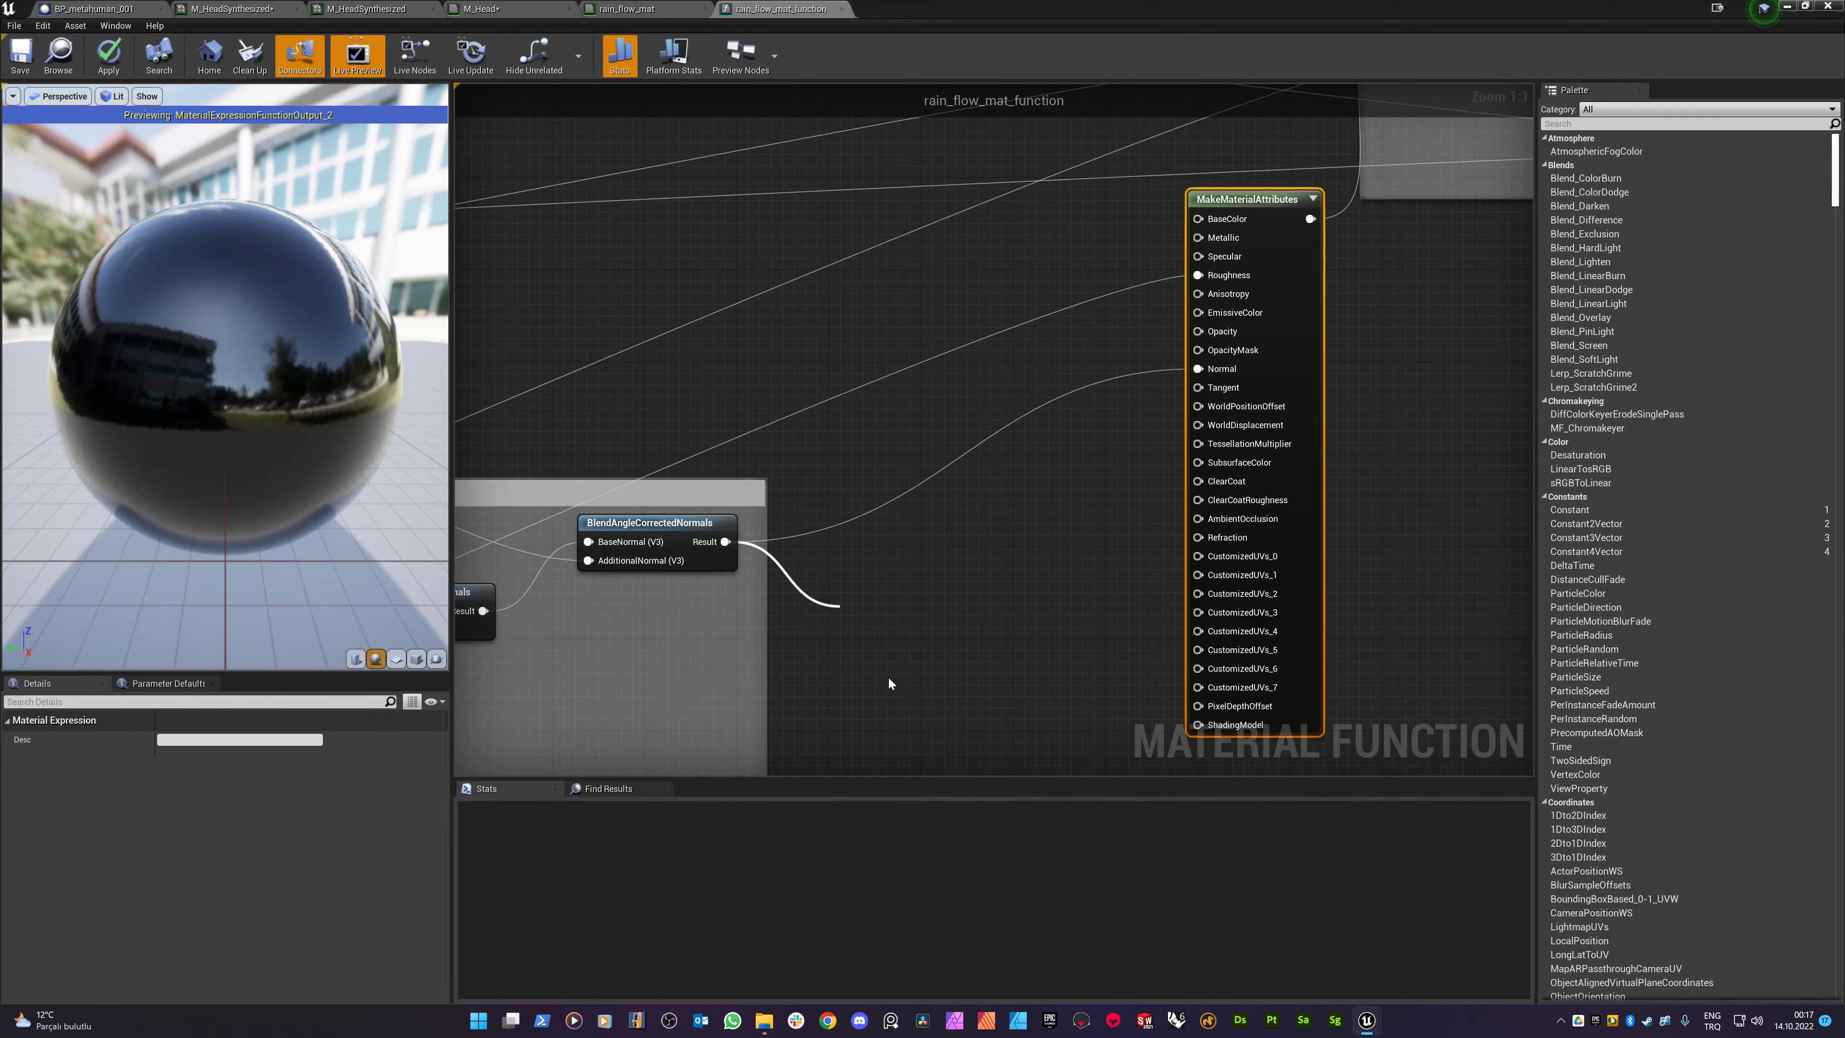
{"action": "left_click_drag", "start_coordinate": [902, 614], "coordinate": [862, 567]}
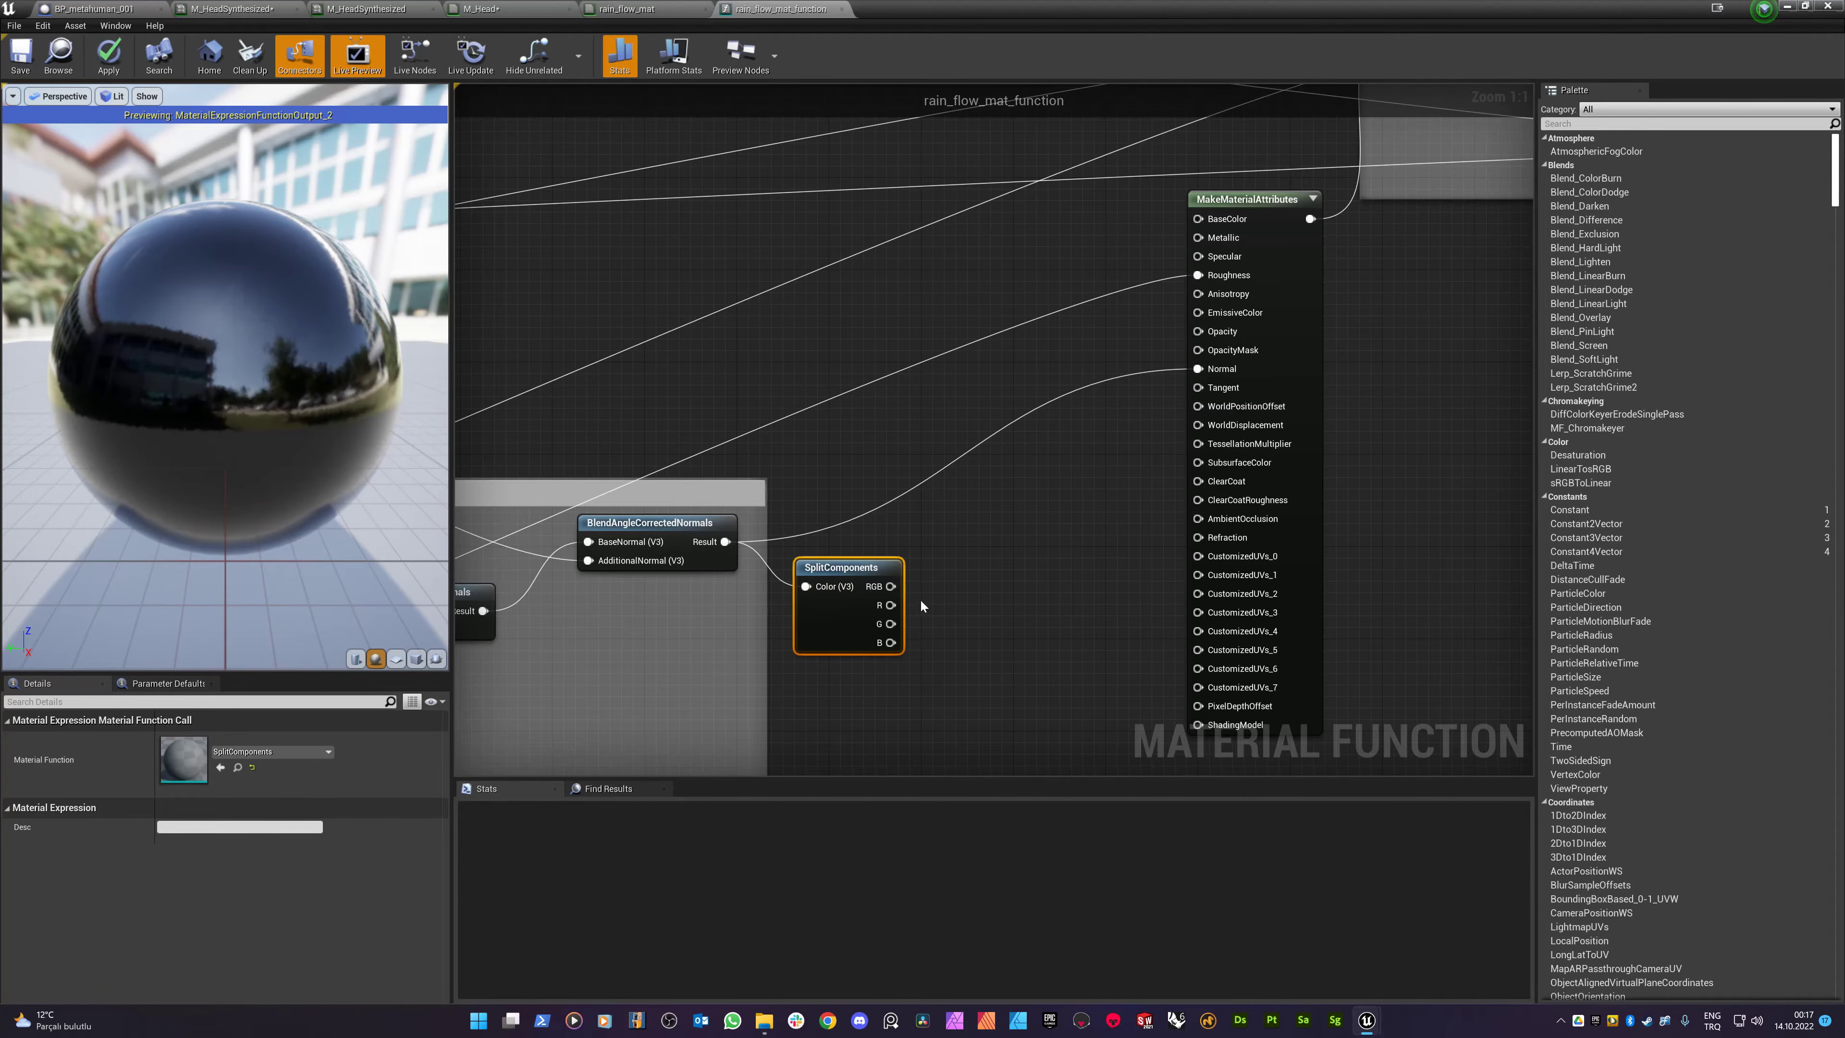
- Add a MakeFloat3 node and wire the B channel into its Z input
{"action": "left_click_drag", "start_coordinate": [890, 643], "coordinate": [963, 652]}
{"action": "type", "text": "make"}
{"action": "left_click", "coordinate": [1000, 796]}
{"action": "left_click_drag", "start_coordinate": [1015, 661], "coordinate": [947, 565]}
{"action": "left_click", "coordinate": [886, 646]}
{"action": "left_click_drag", "start_coordinate": [891, 643], "coordinate": [991, 647]}
{"action": "left_click_drag", "start_coordinate": [890, 604], "coordinate": [877, 710]}
{"action": "type", "text": "multip"}
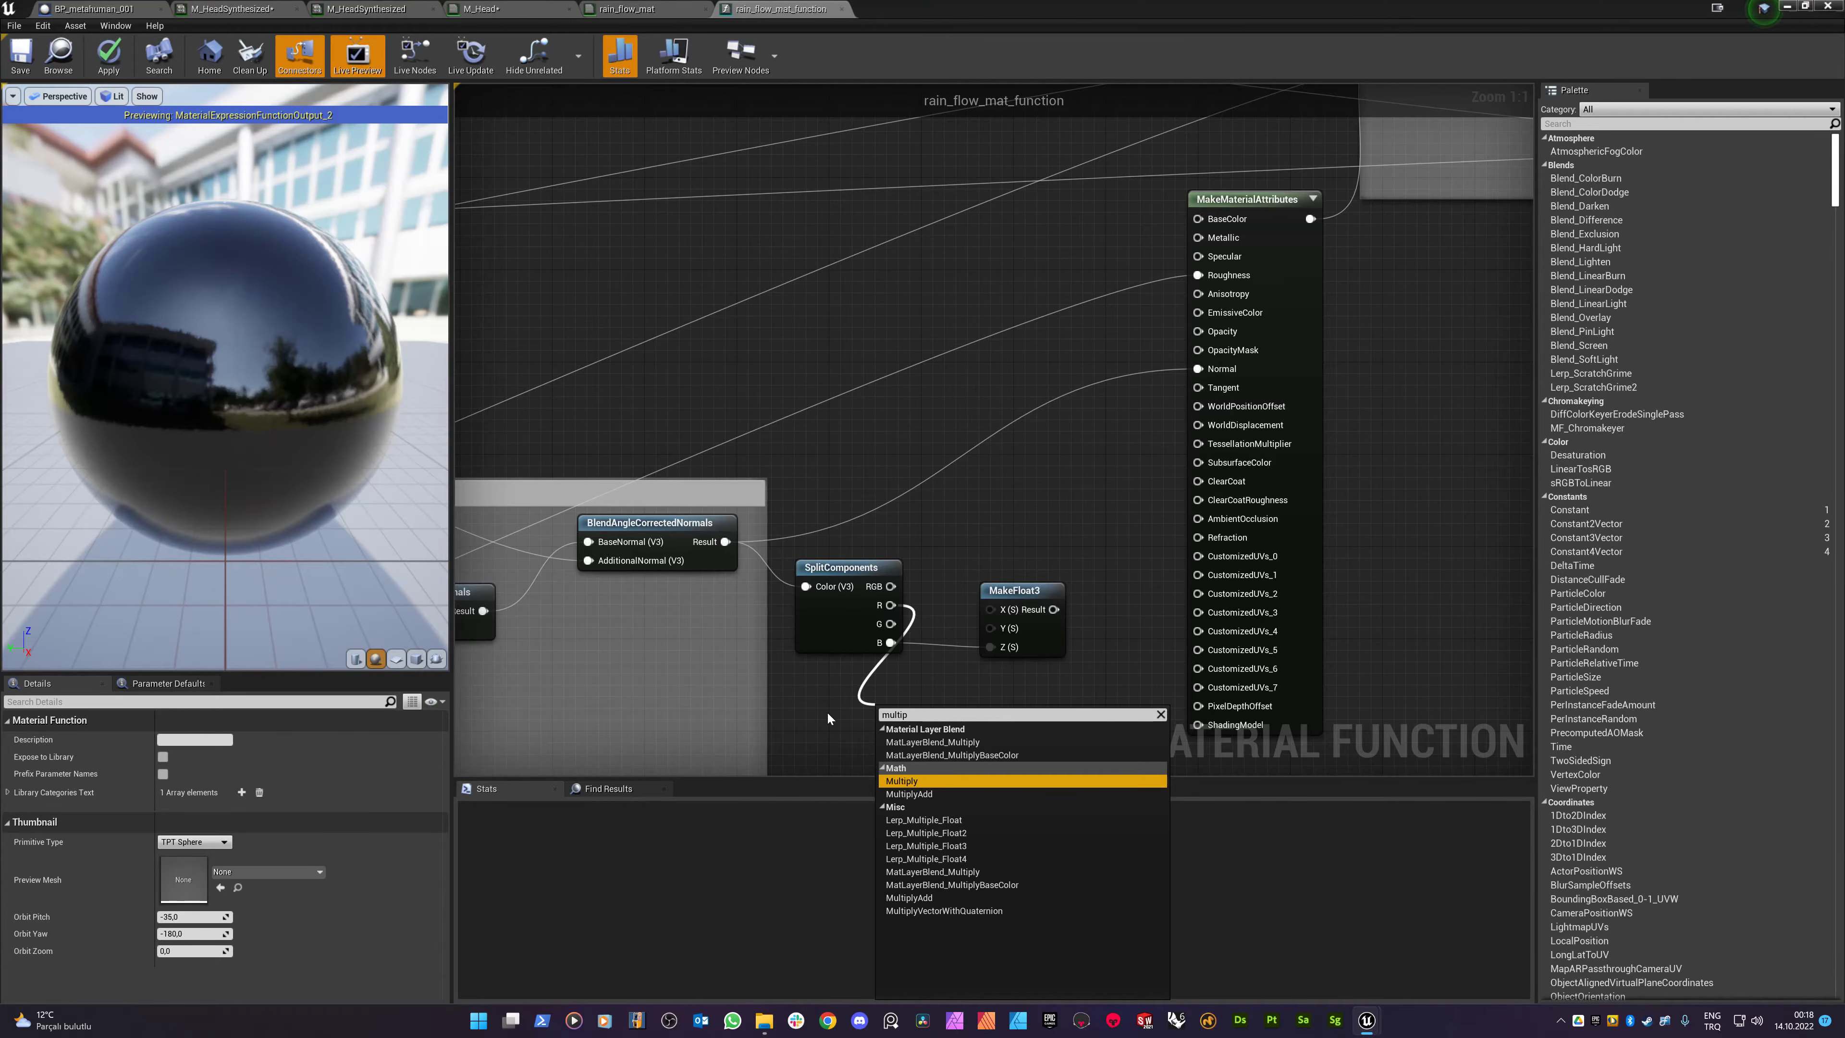
- Add Multiply nodes on the R and G channels, feeding MakeFloat3's X and Y
{"action": "left_click", "coordinate": [909, 781]}
{"action": "scroll", "coordinate": [825, 710], "scroll_direction": "down", "scroll_amount": 4}
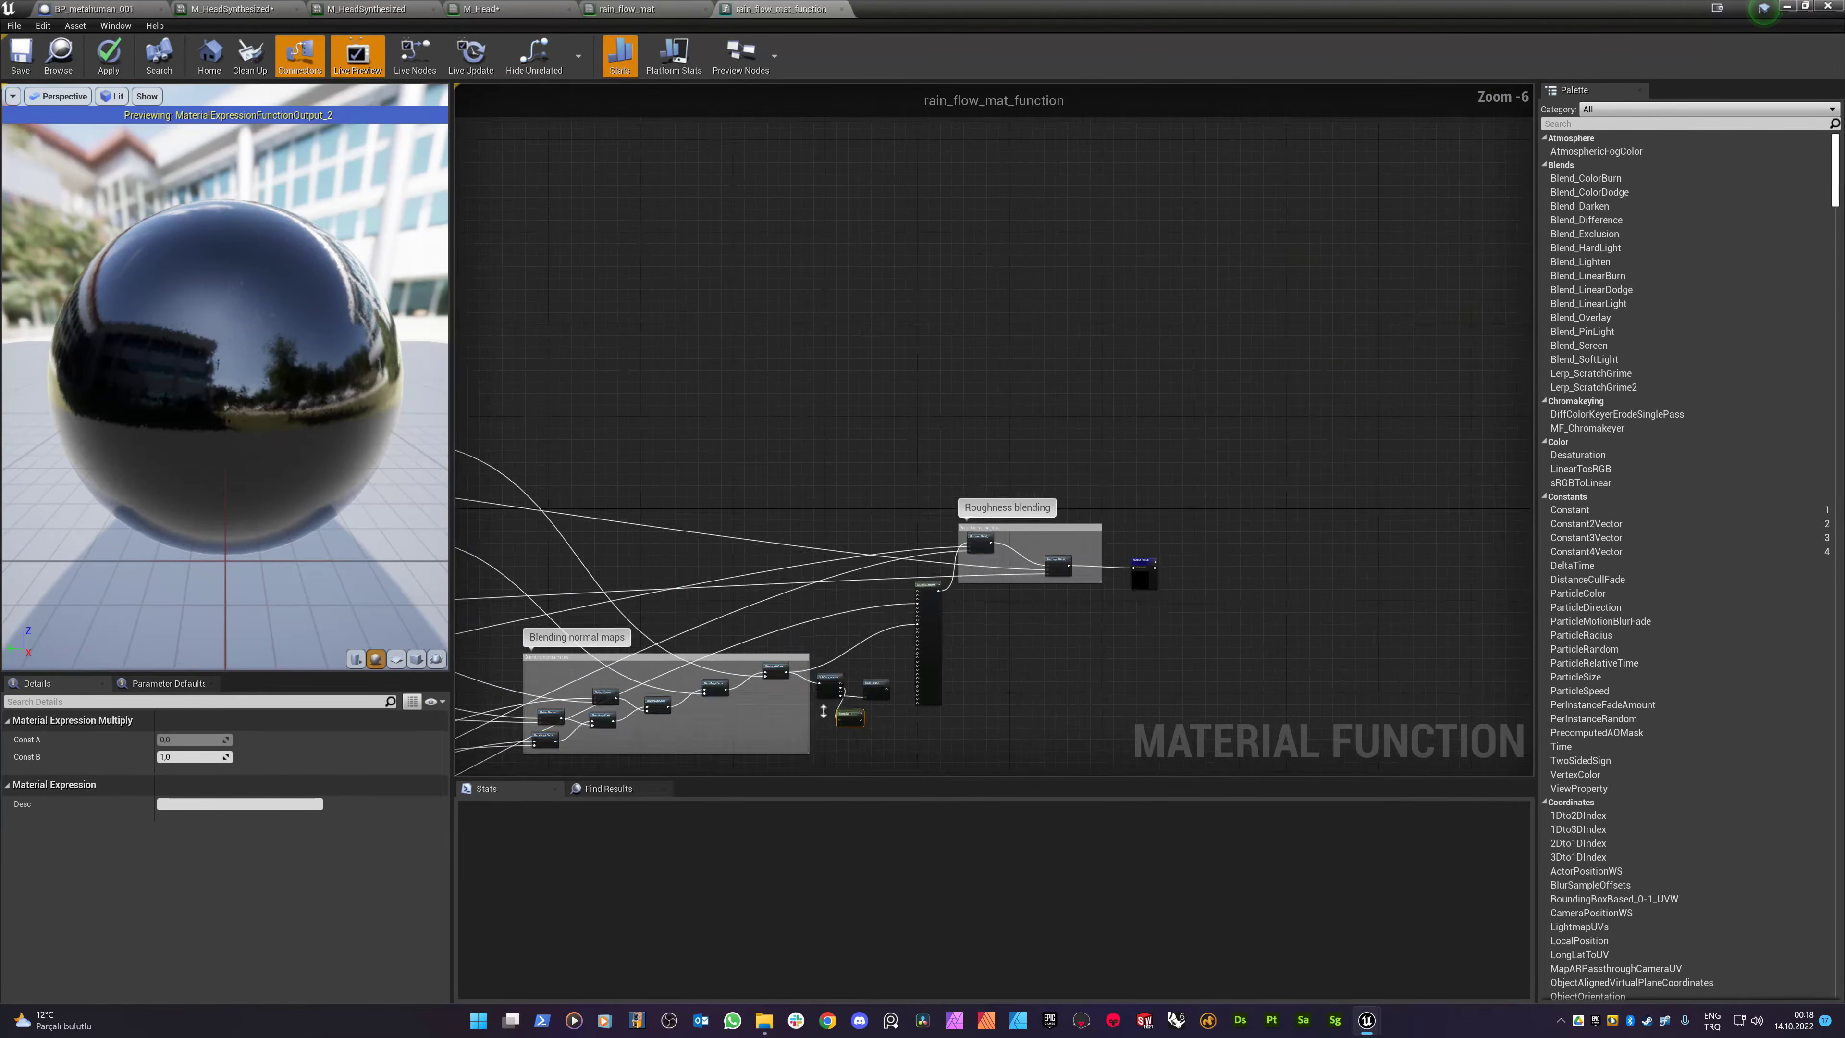
{"action": "scroll", "coordinate": [825, 710], "scroll_direction": "up", "scroll_amount": 2}
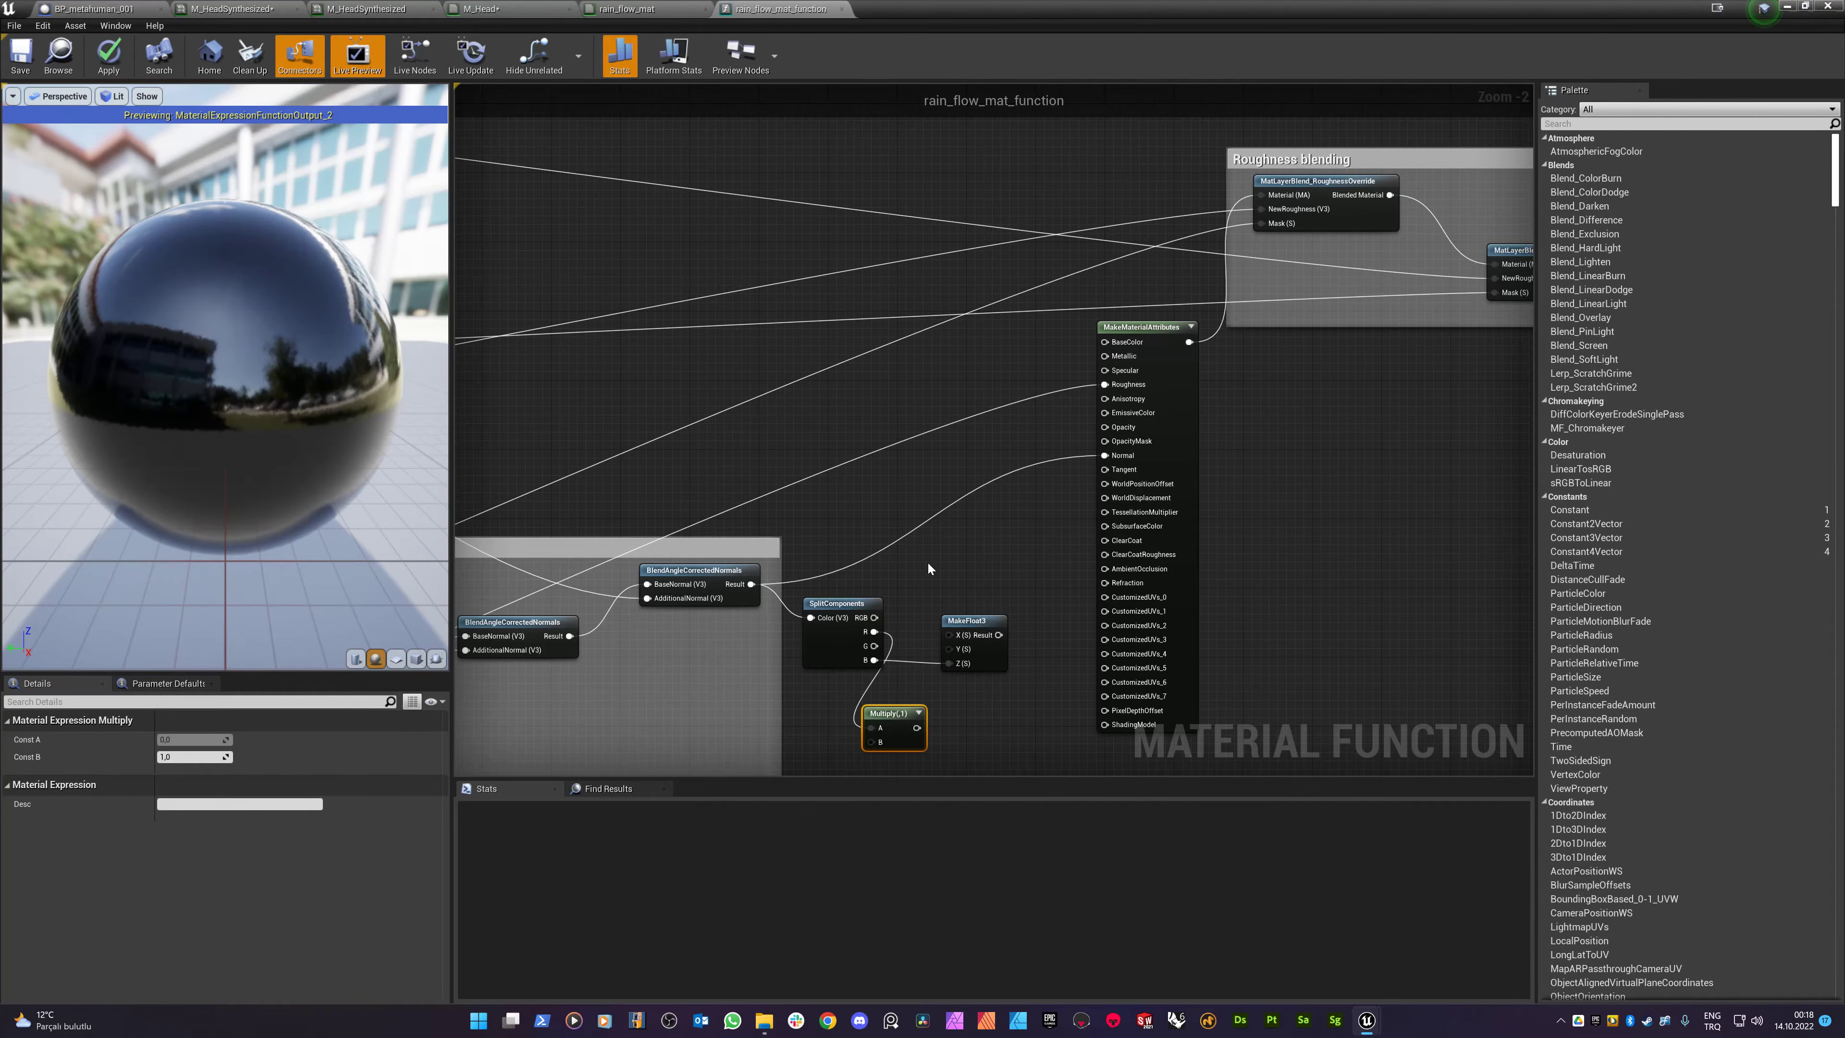
{"action": "scroll", "coordinate": [928, 565], "scroll_direction": "down", "scroll_amount": 3}
{"action": "left_click", "coordinate": [833, 514]}
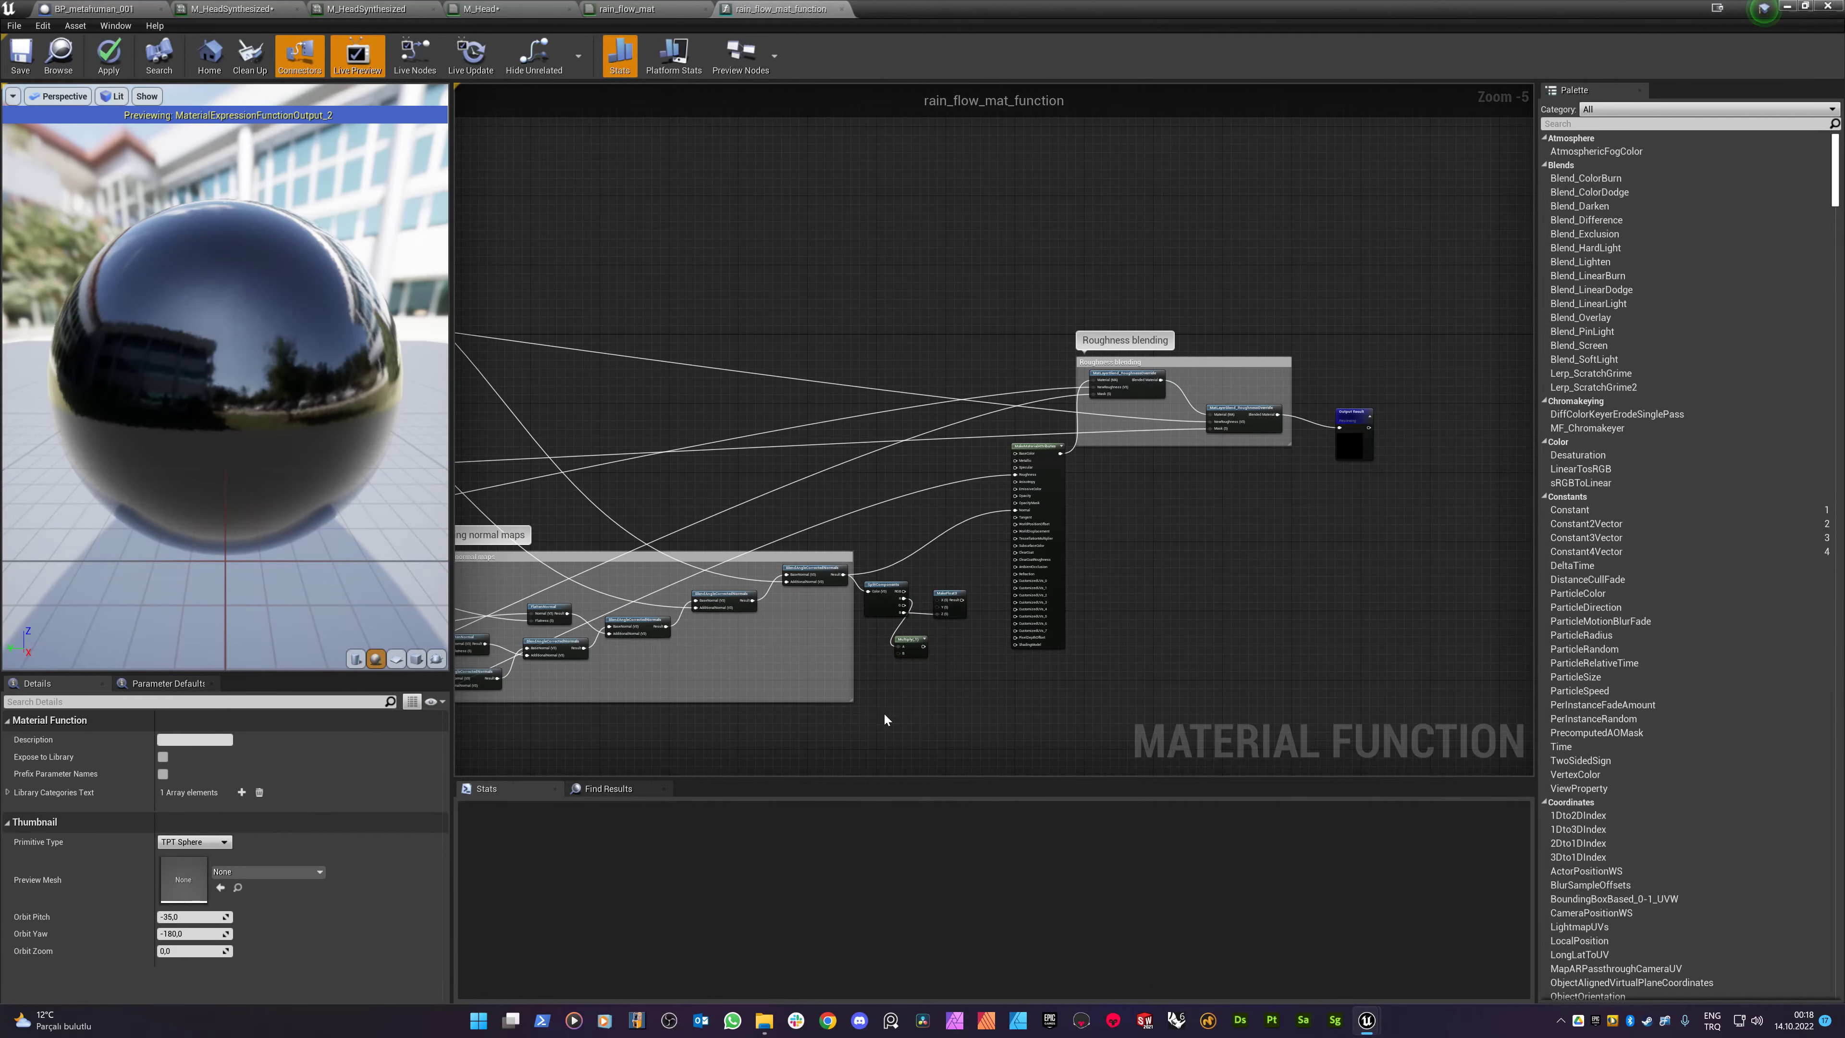
{"action": "scroll", "coordinate": [877, 732], "scroll_direction": "up", "scroll_amount": 4}
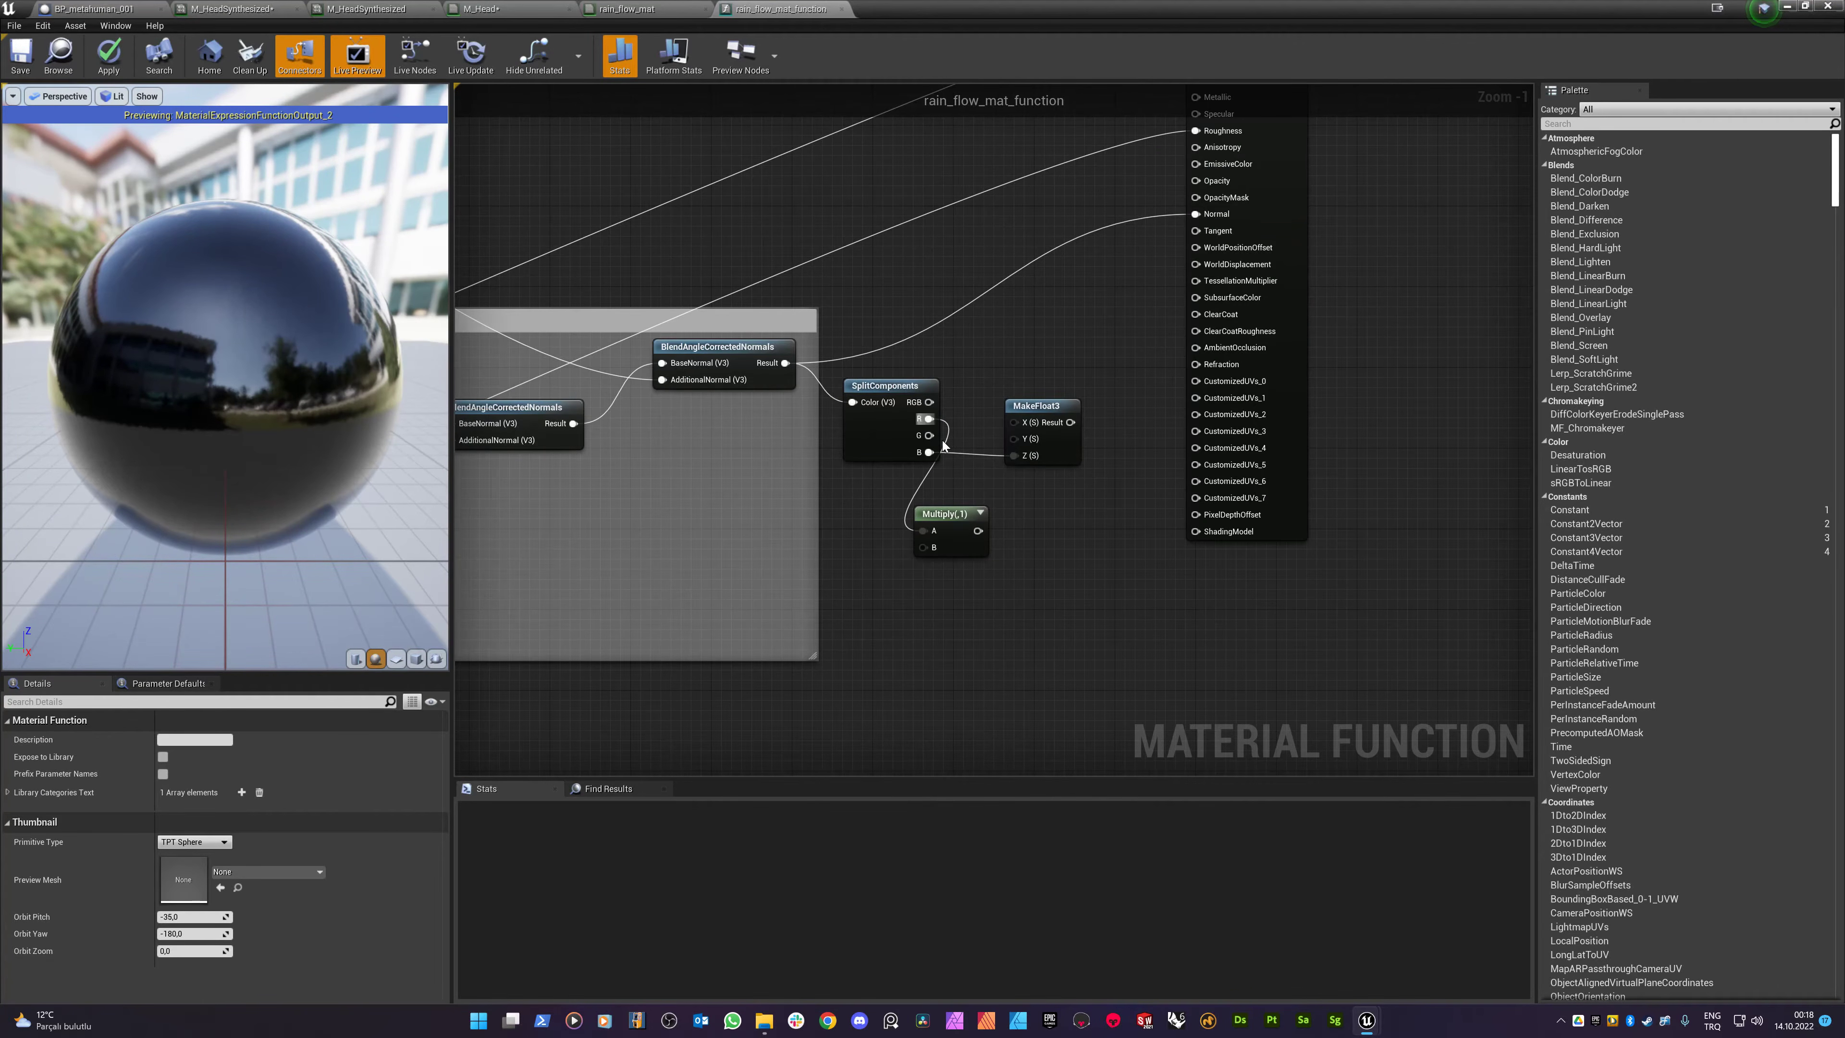
{"action": "left_click_drag", "start_coordinate": [930, 435], "coordinate": [921, 624]}
{"action": "type", "text": "mul"}
{"action": "key", "text": "Return"}
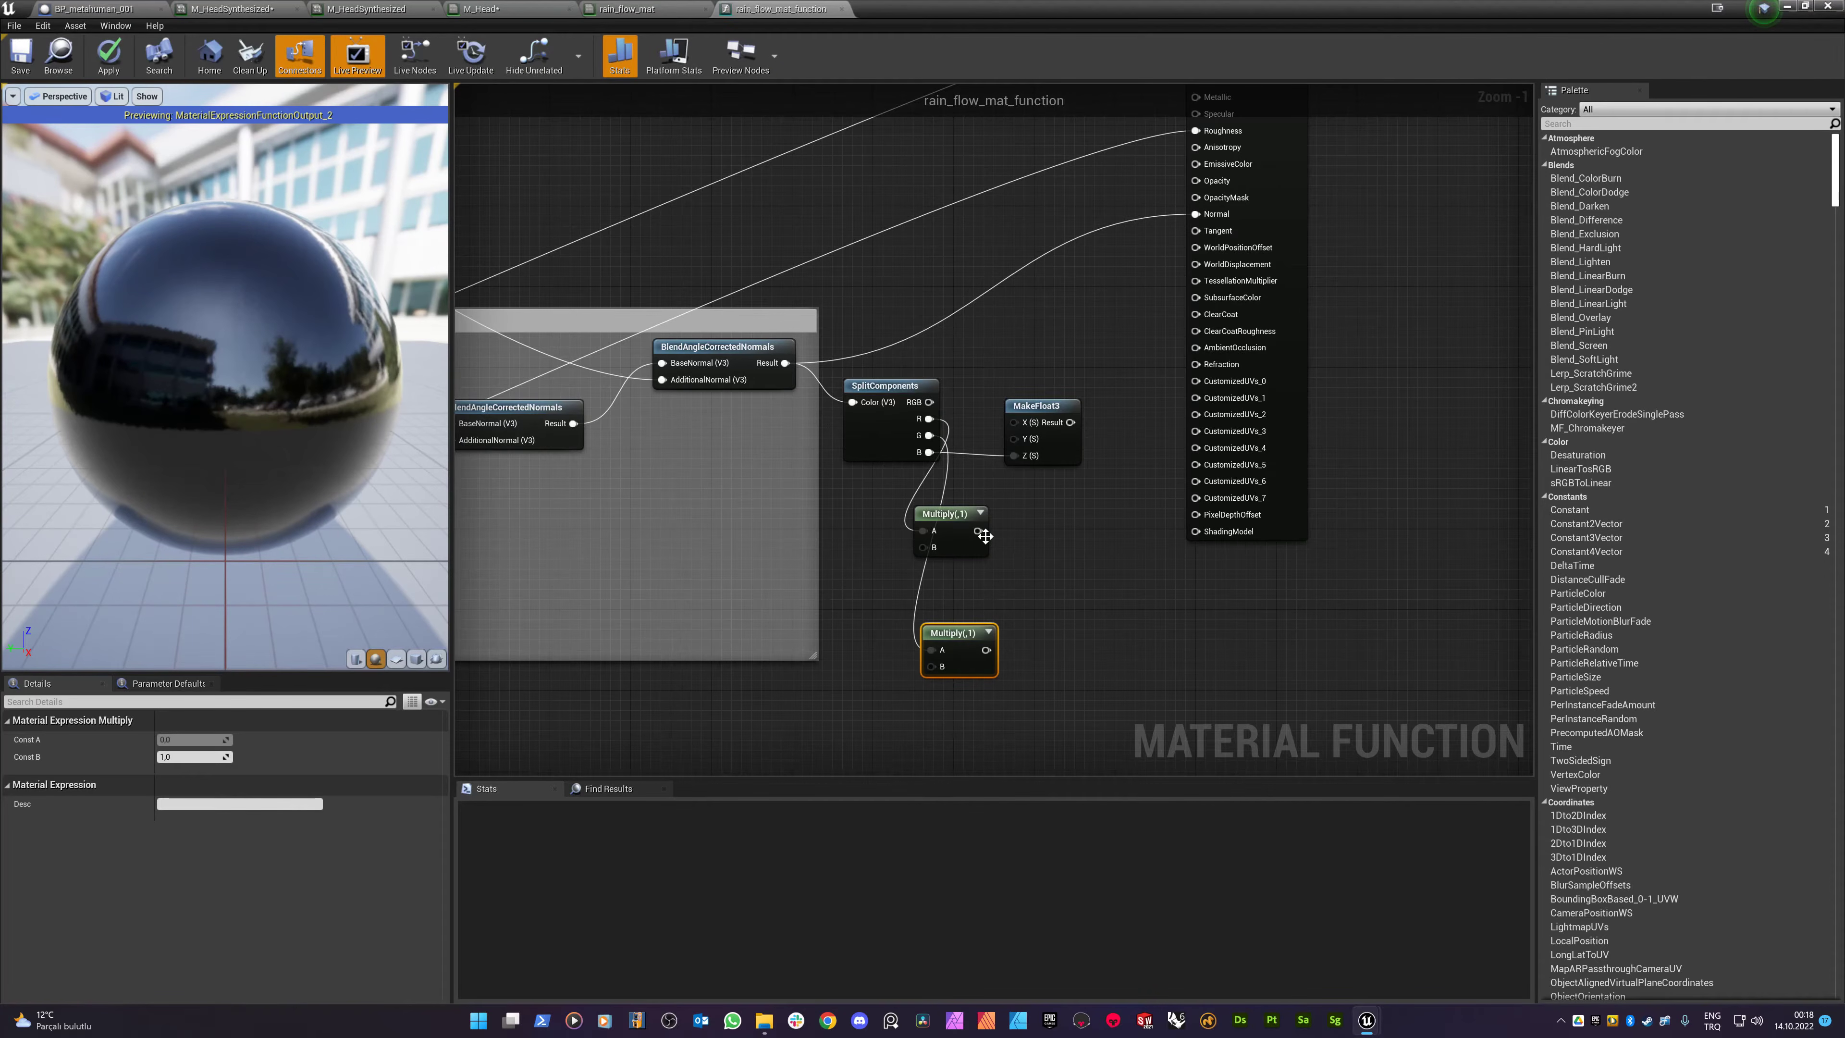
{"action": "left_click_drag", "start_coordinate": [978, 531], "coordinate": [1013, 422]}
{"action": "left_click_drag", "start_coordinate": [985, 649], "coordinate": [1195, 214]}
- Add a Constant 0 to the upper Multiply's B input
{"action": "left_click_drag", "start_coordinate": [921, 552], "coordinate": [888, 688]}
{"action": "type", "text": "cons"}
{"action": "key", "text": "Return"}
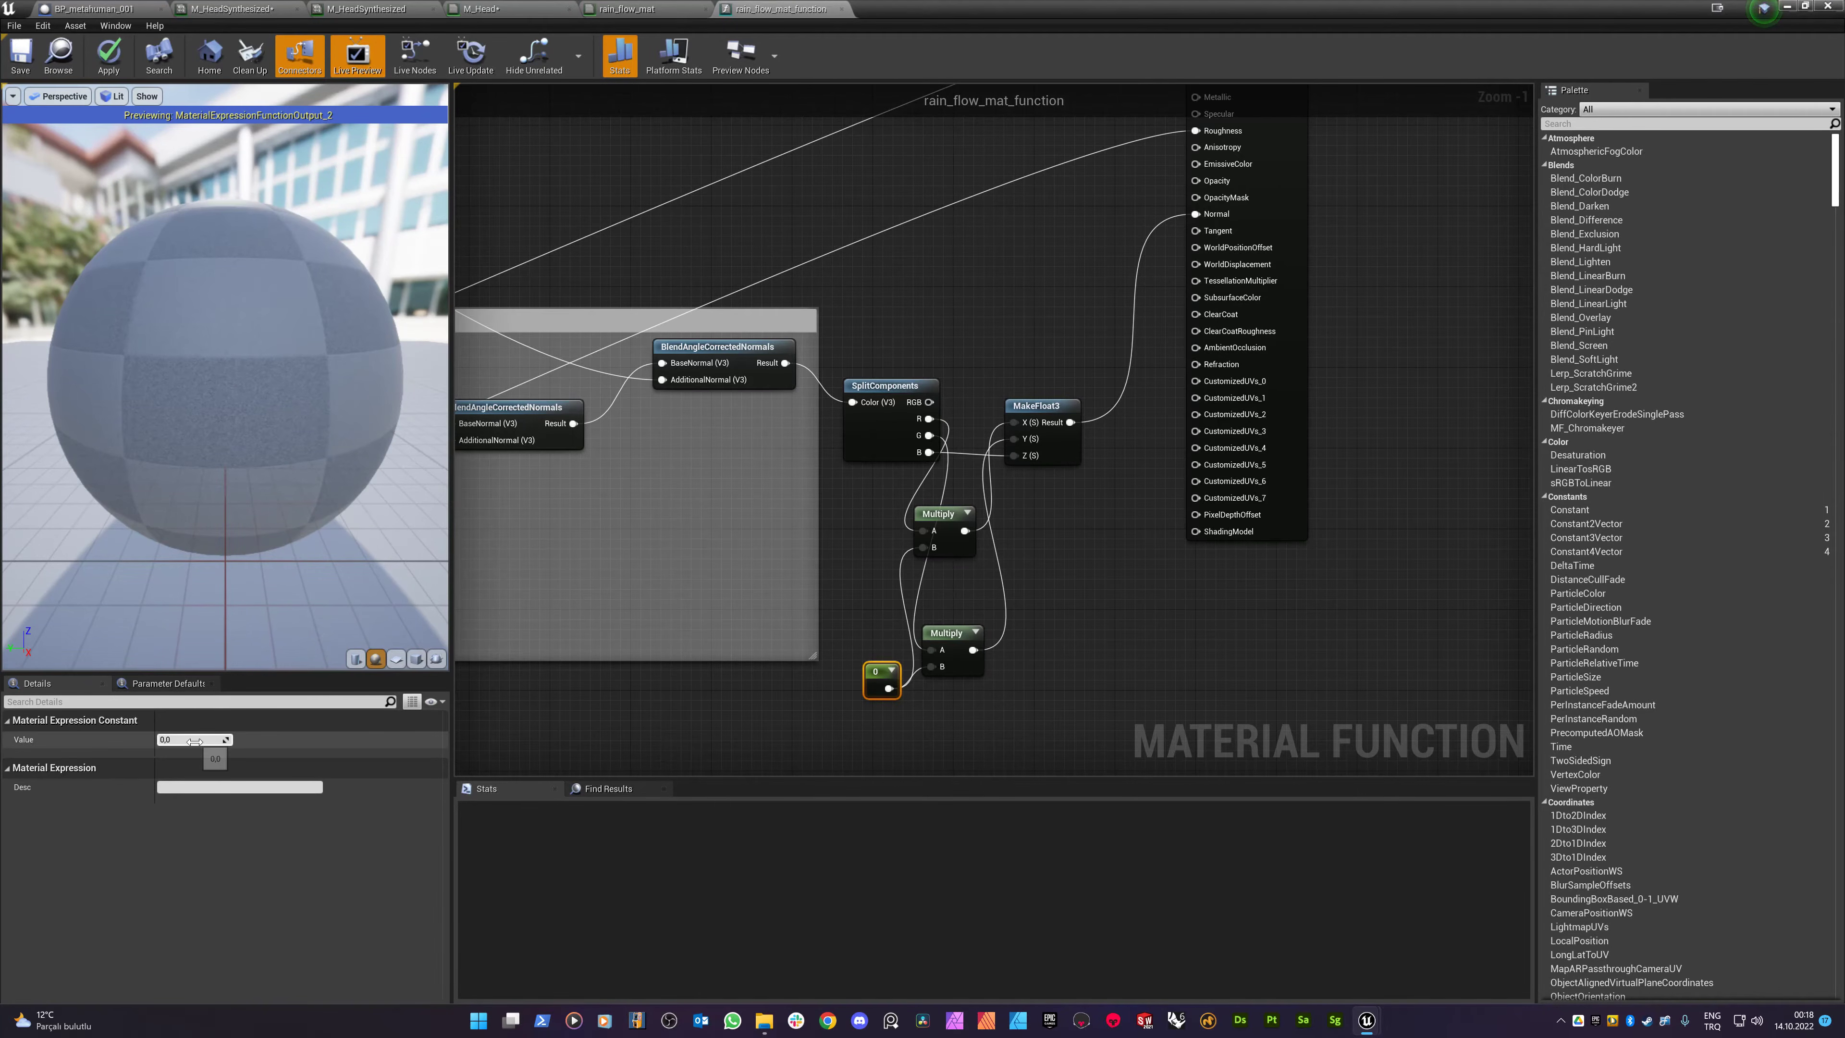
- Try the constant at 1, 5 and 10, settling back on 1
{"action": "left_click", "coordinate": [194, 740]}
{"action": "type", "text": "1"}
{"action": "key", "text": "Return"}
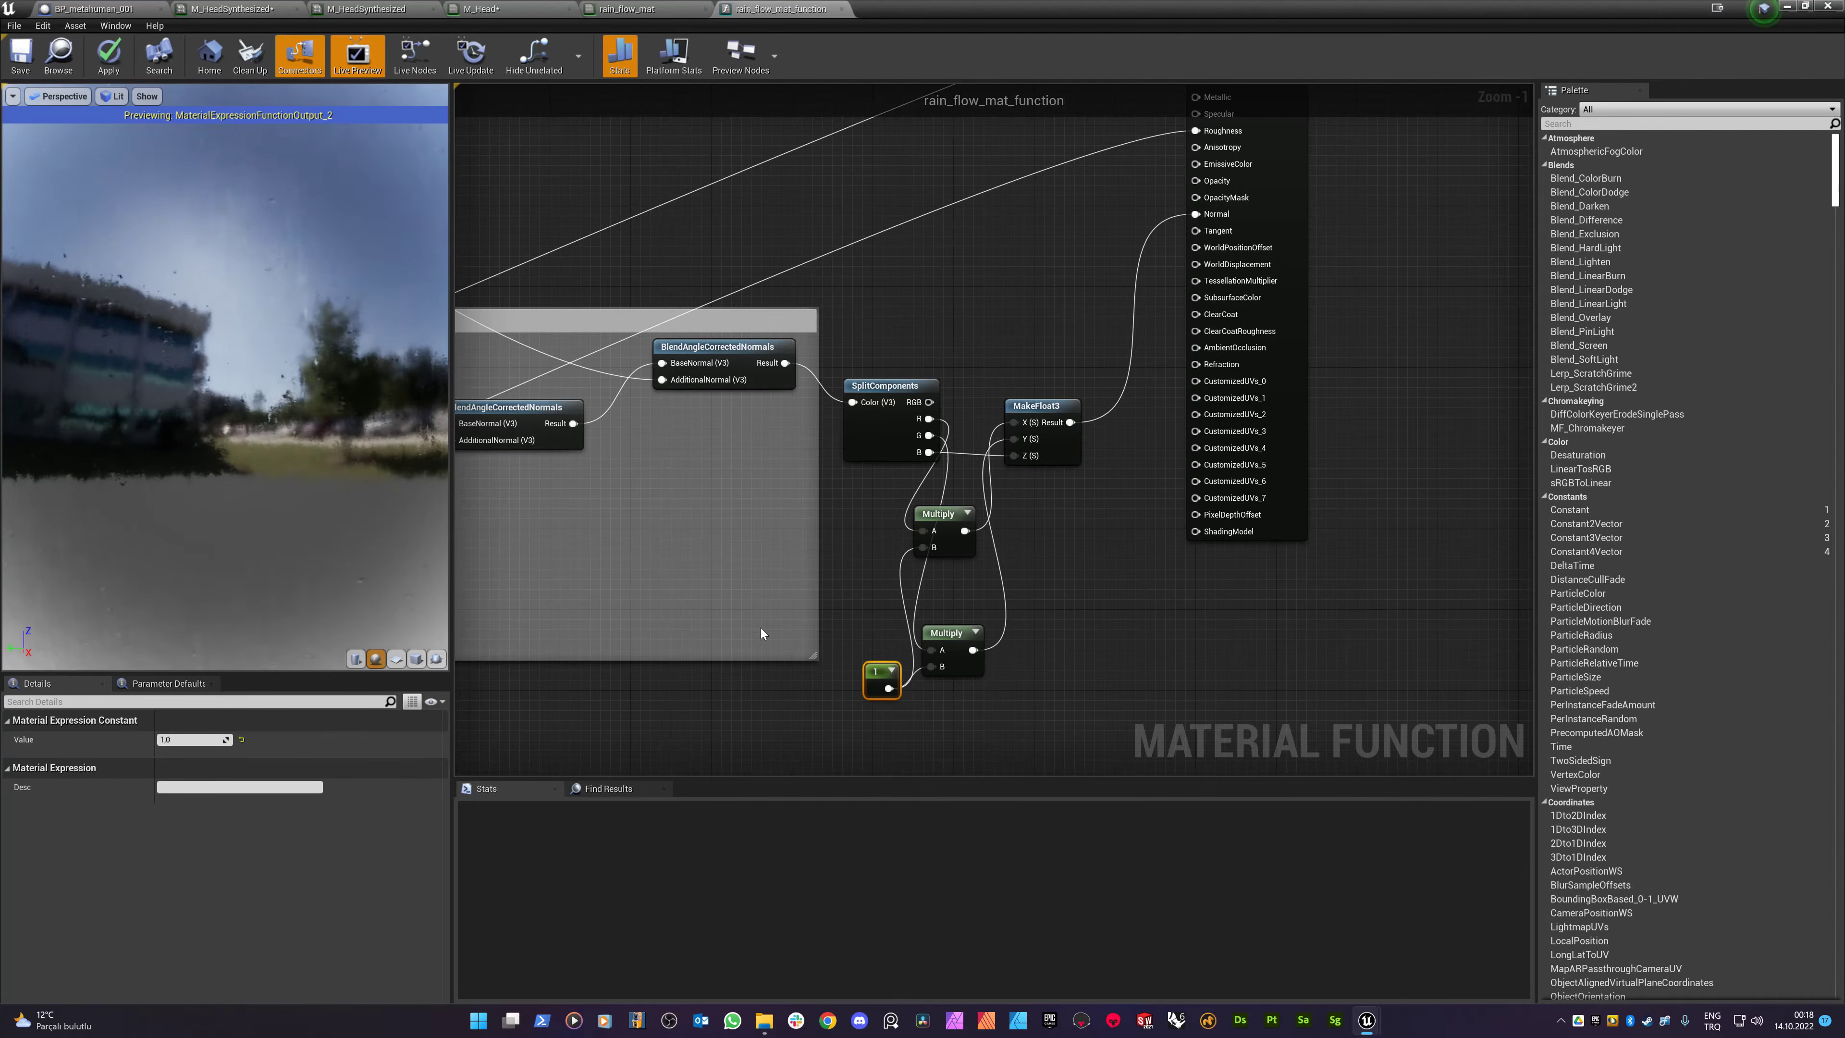
{"action": "left_click", "coordinate": [187, 739]}
{"action": "type", "text": "5"}
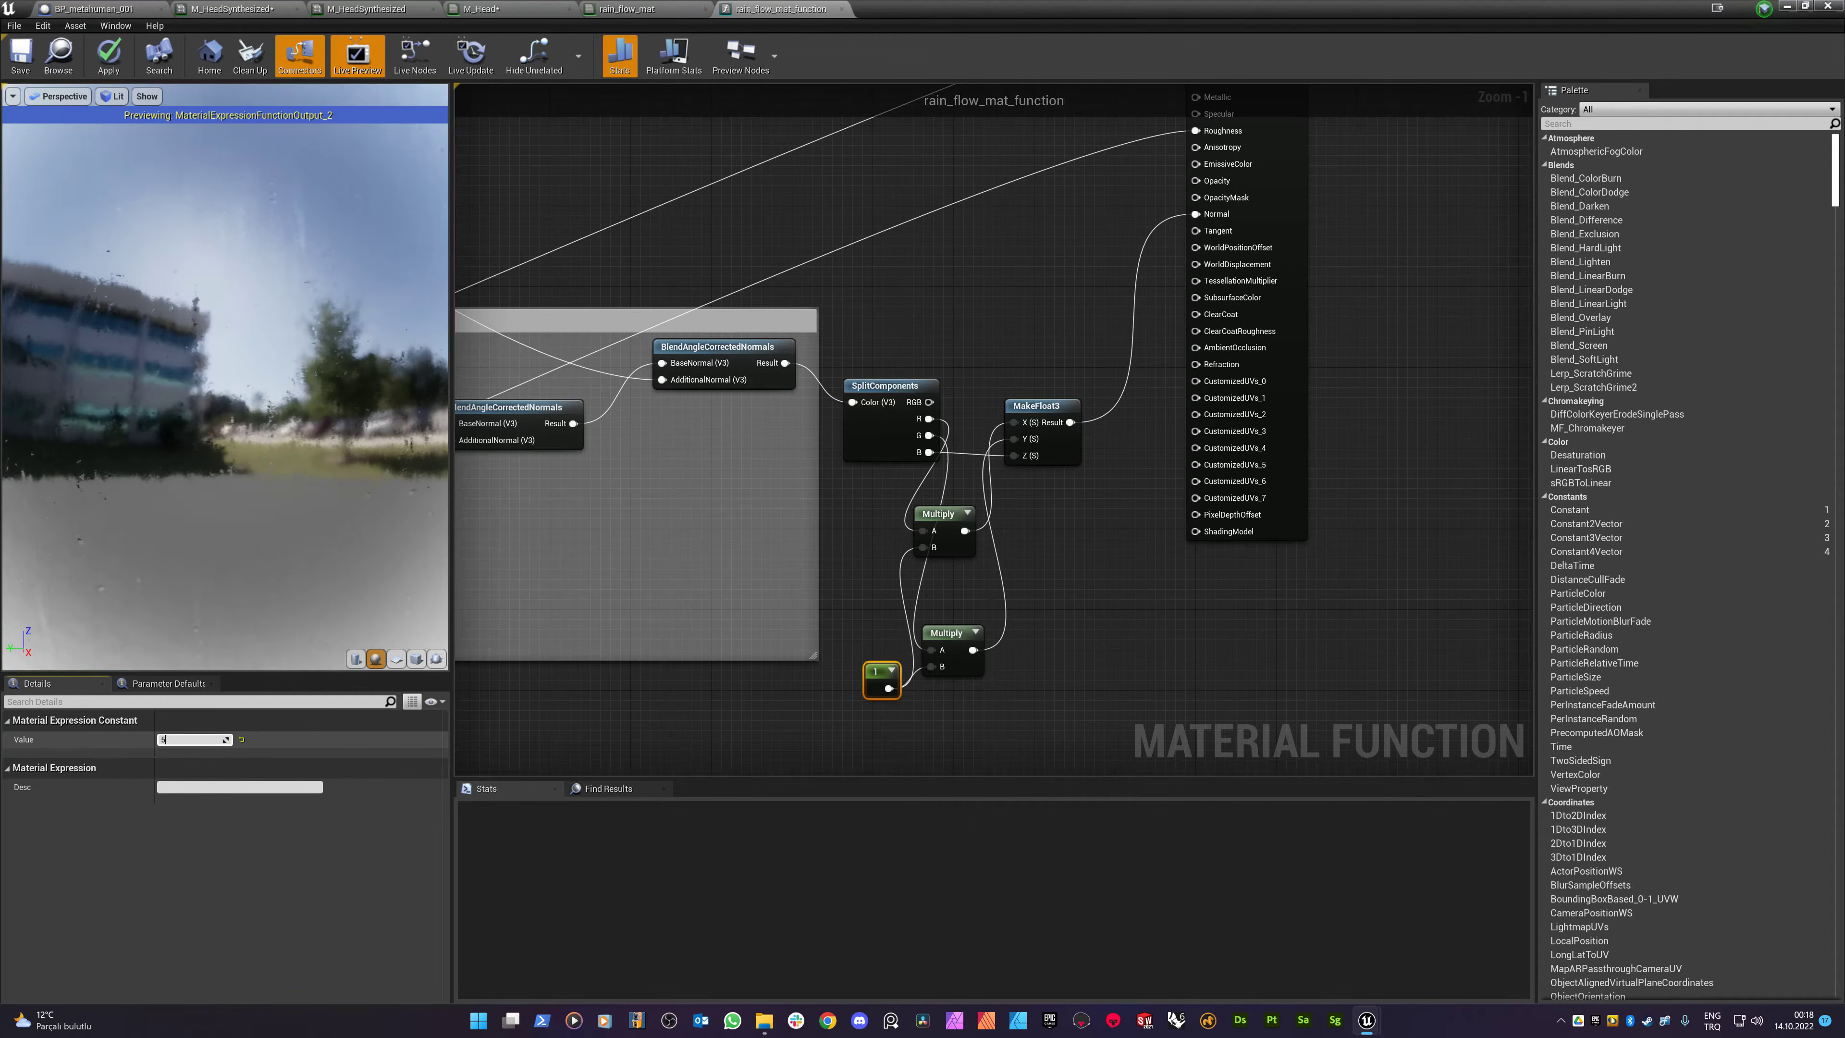
{"action": "key", "text": "Return"}
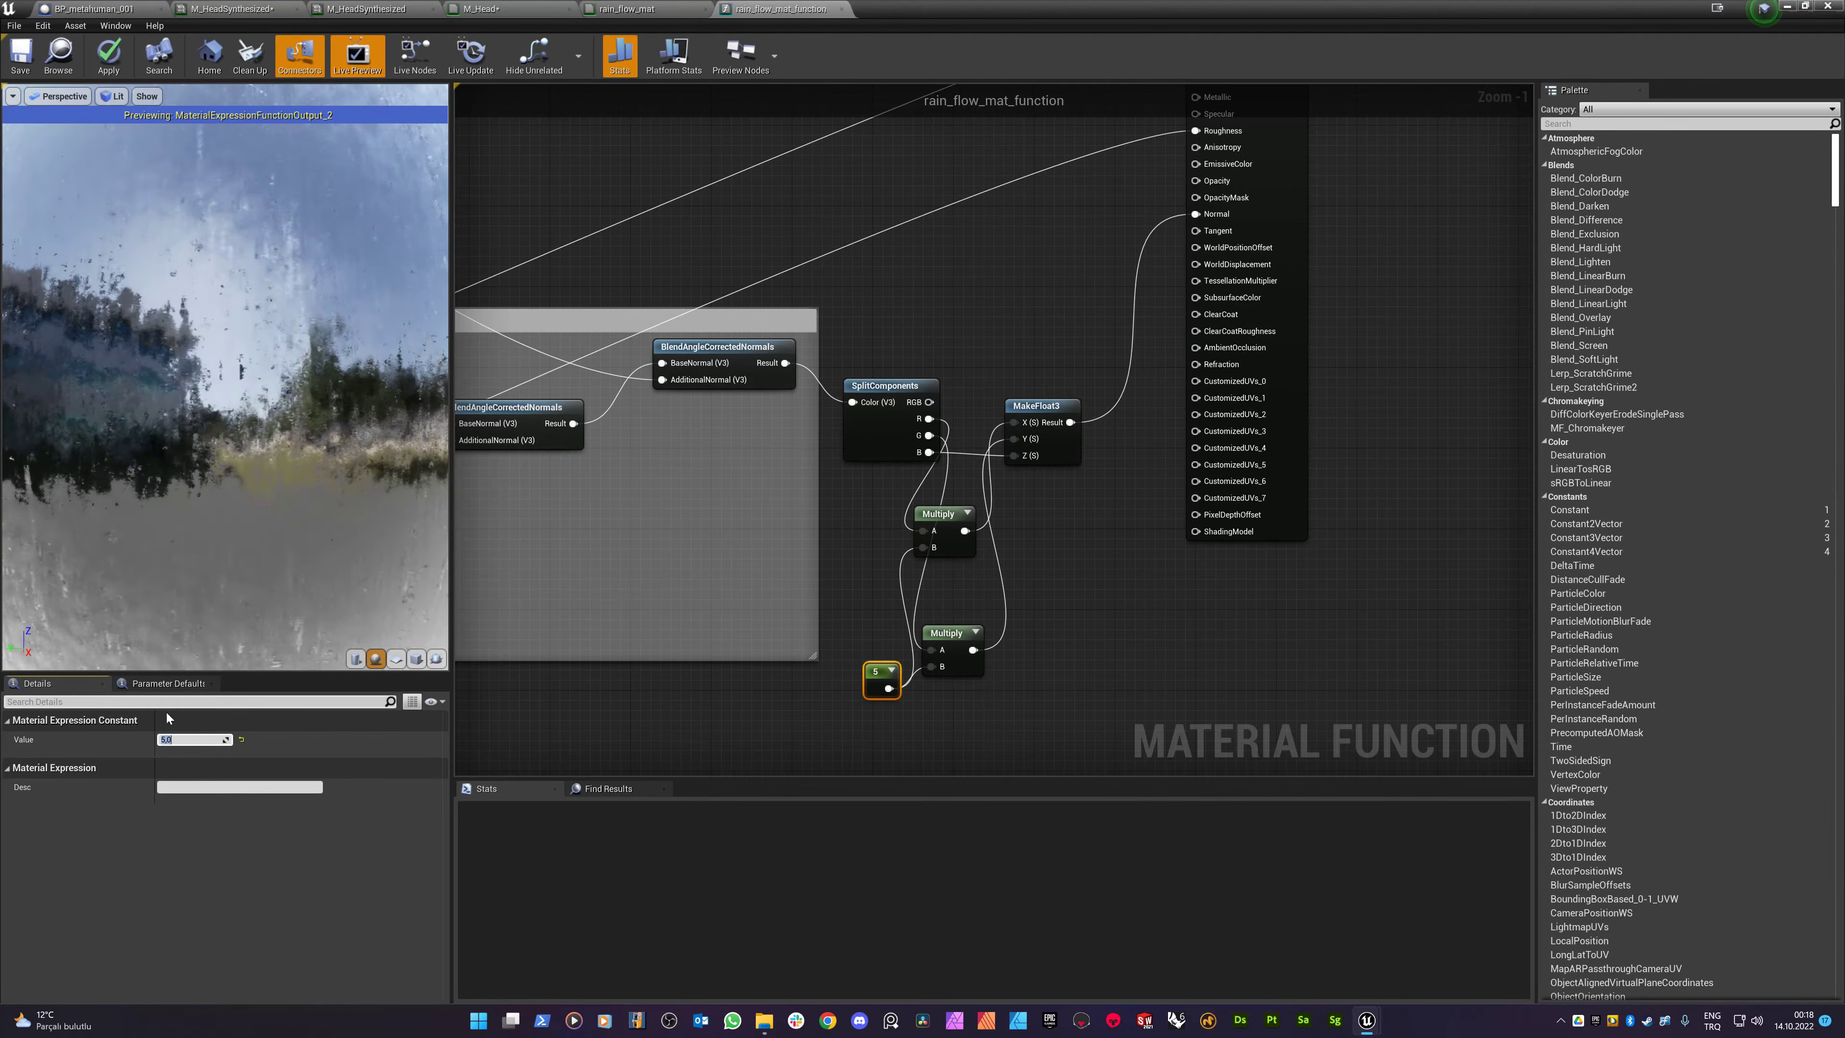
{"action": "left_click", "coordinate": [170, 739]}
{"action": "type", "text": "10"}
{"action": "key", "text": "Return"}
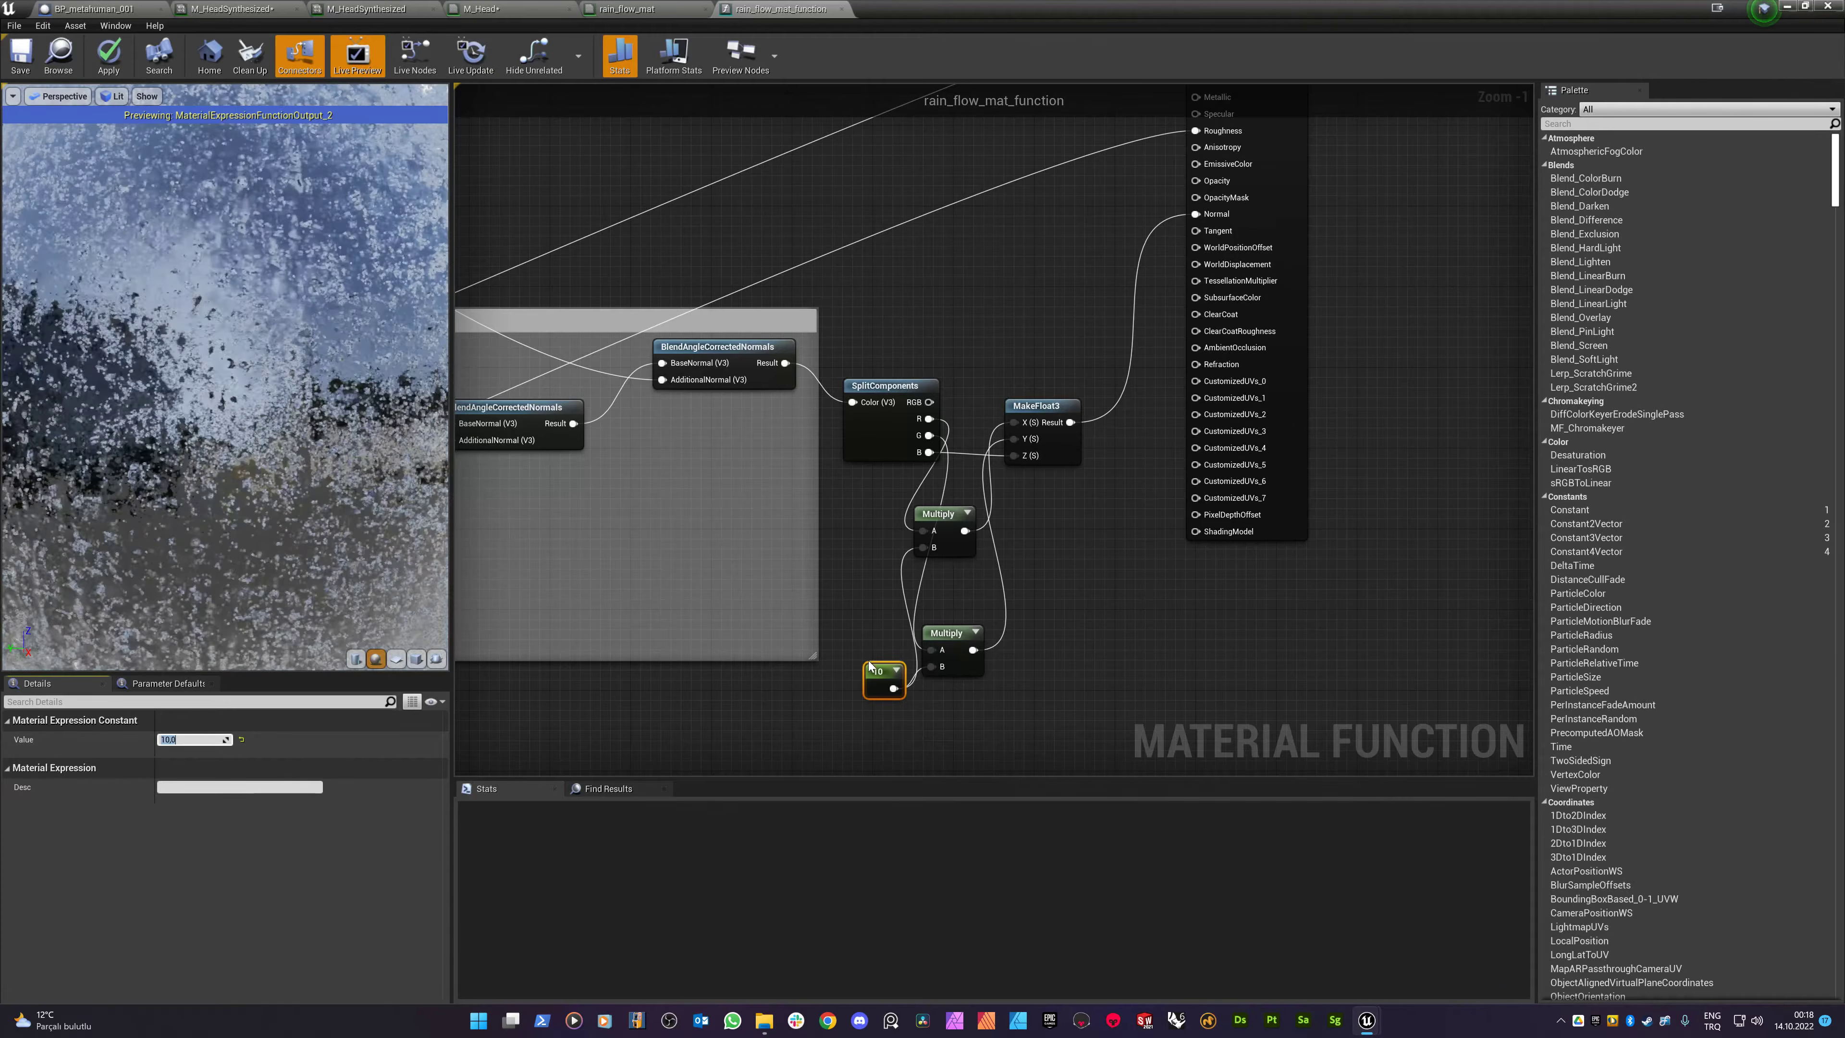
{"action": "type", "text": "1"}
{"action": "key", "text": "Return"}
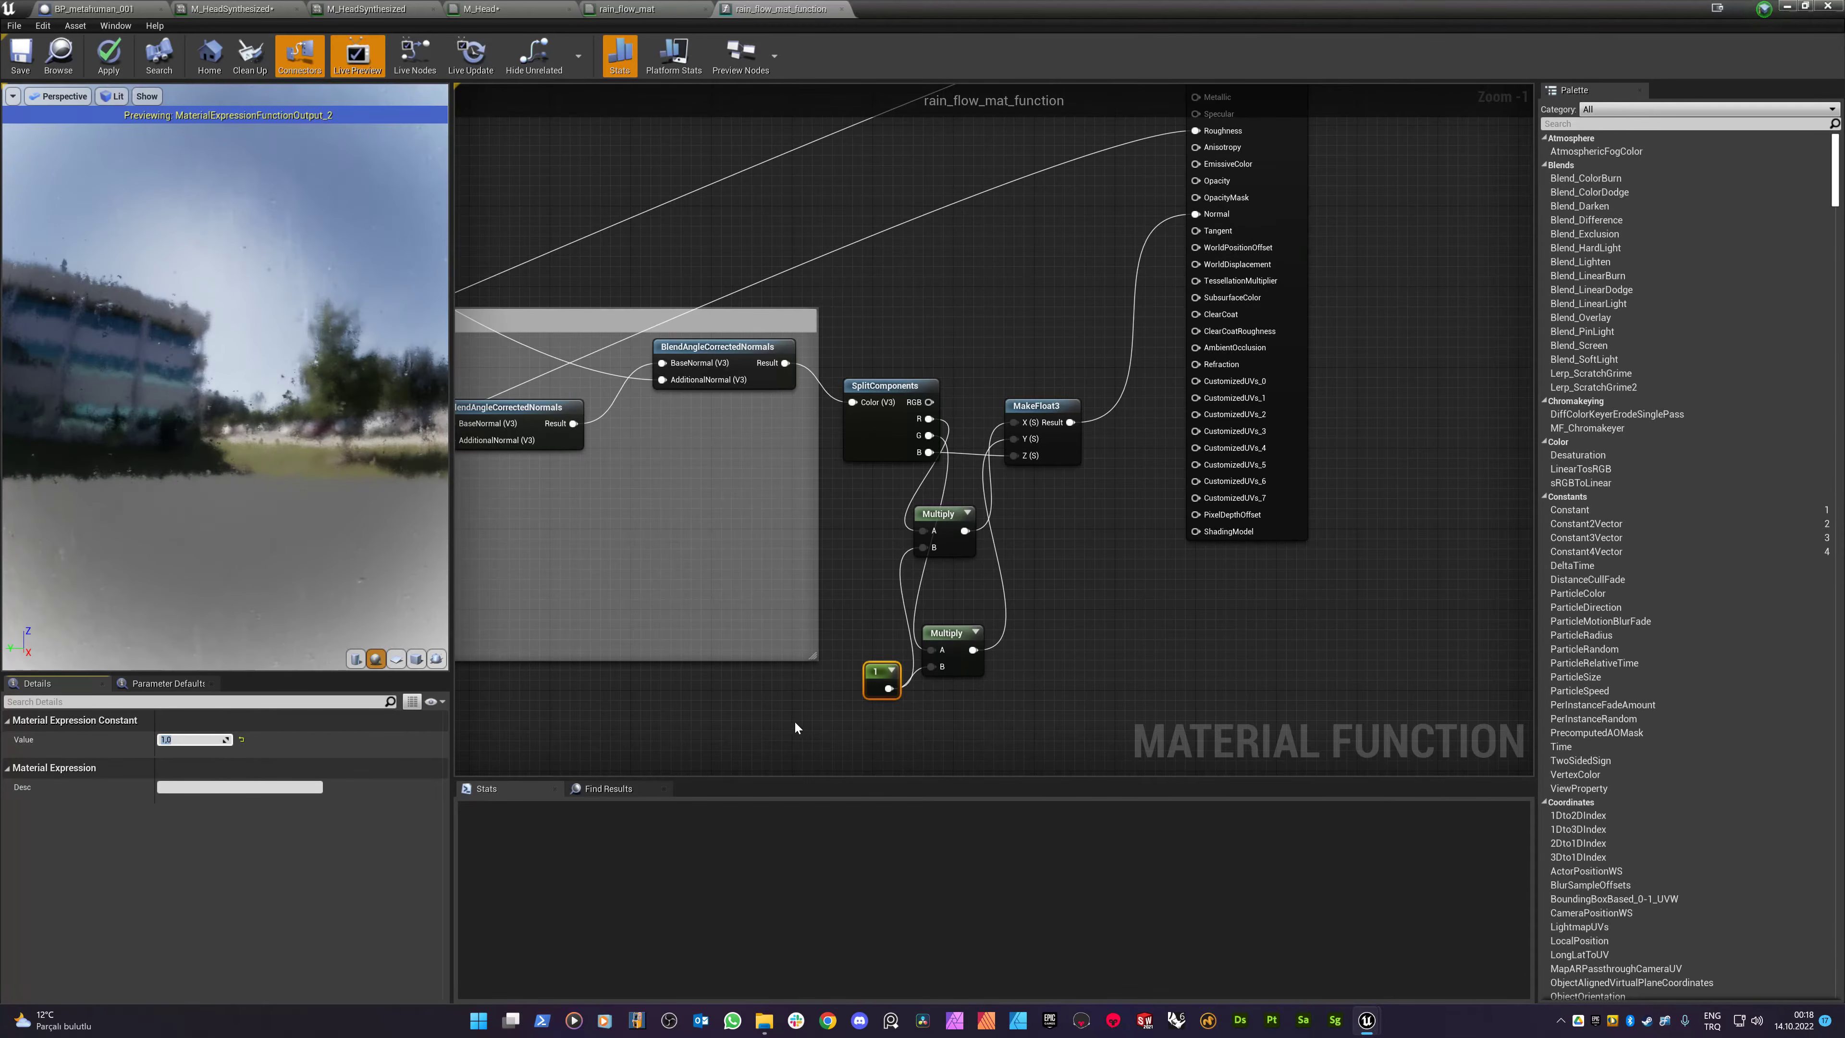
- Convert the constant into a parameter named drop_intensity and move it down-left
{"action": "right_click", "coordinate": [873, 672]}
{"action": "left_click", "coordinate": [919, 733]}
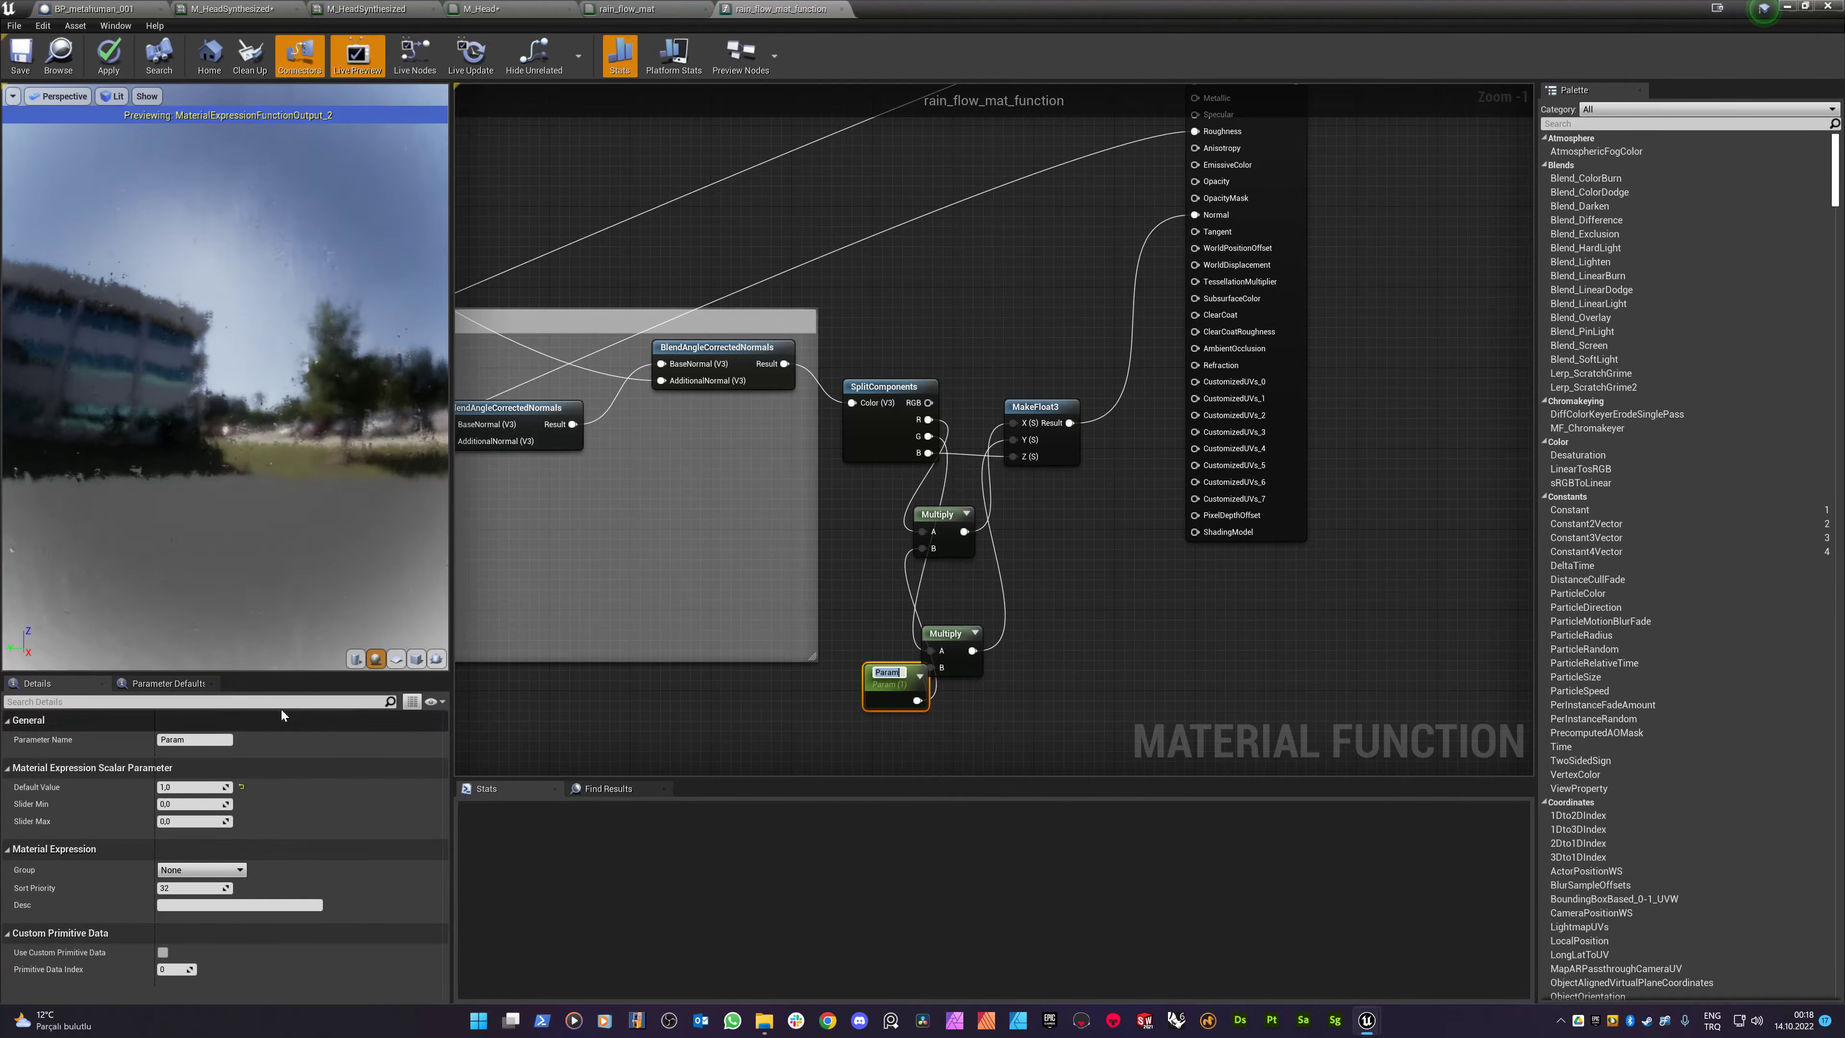
{"action": "type", "text": "drop_"}
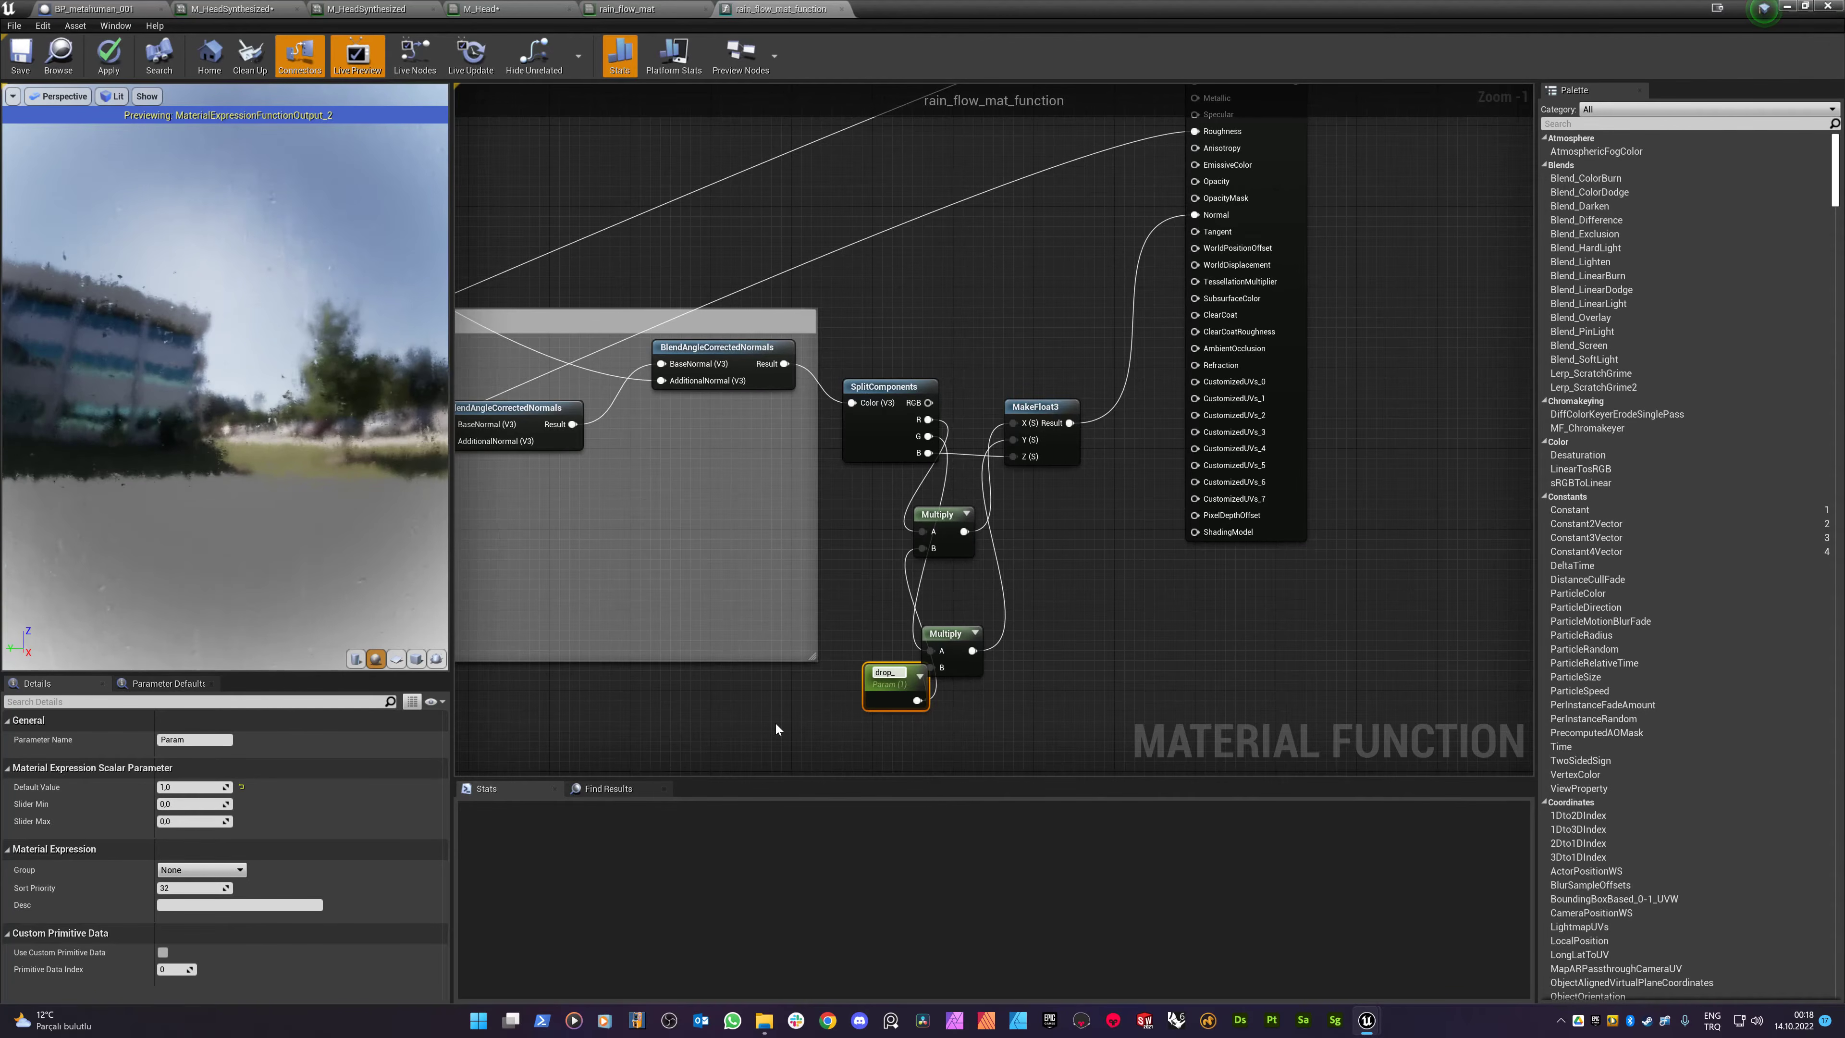
{"action": "type", "text": "intensity"}
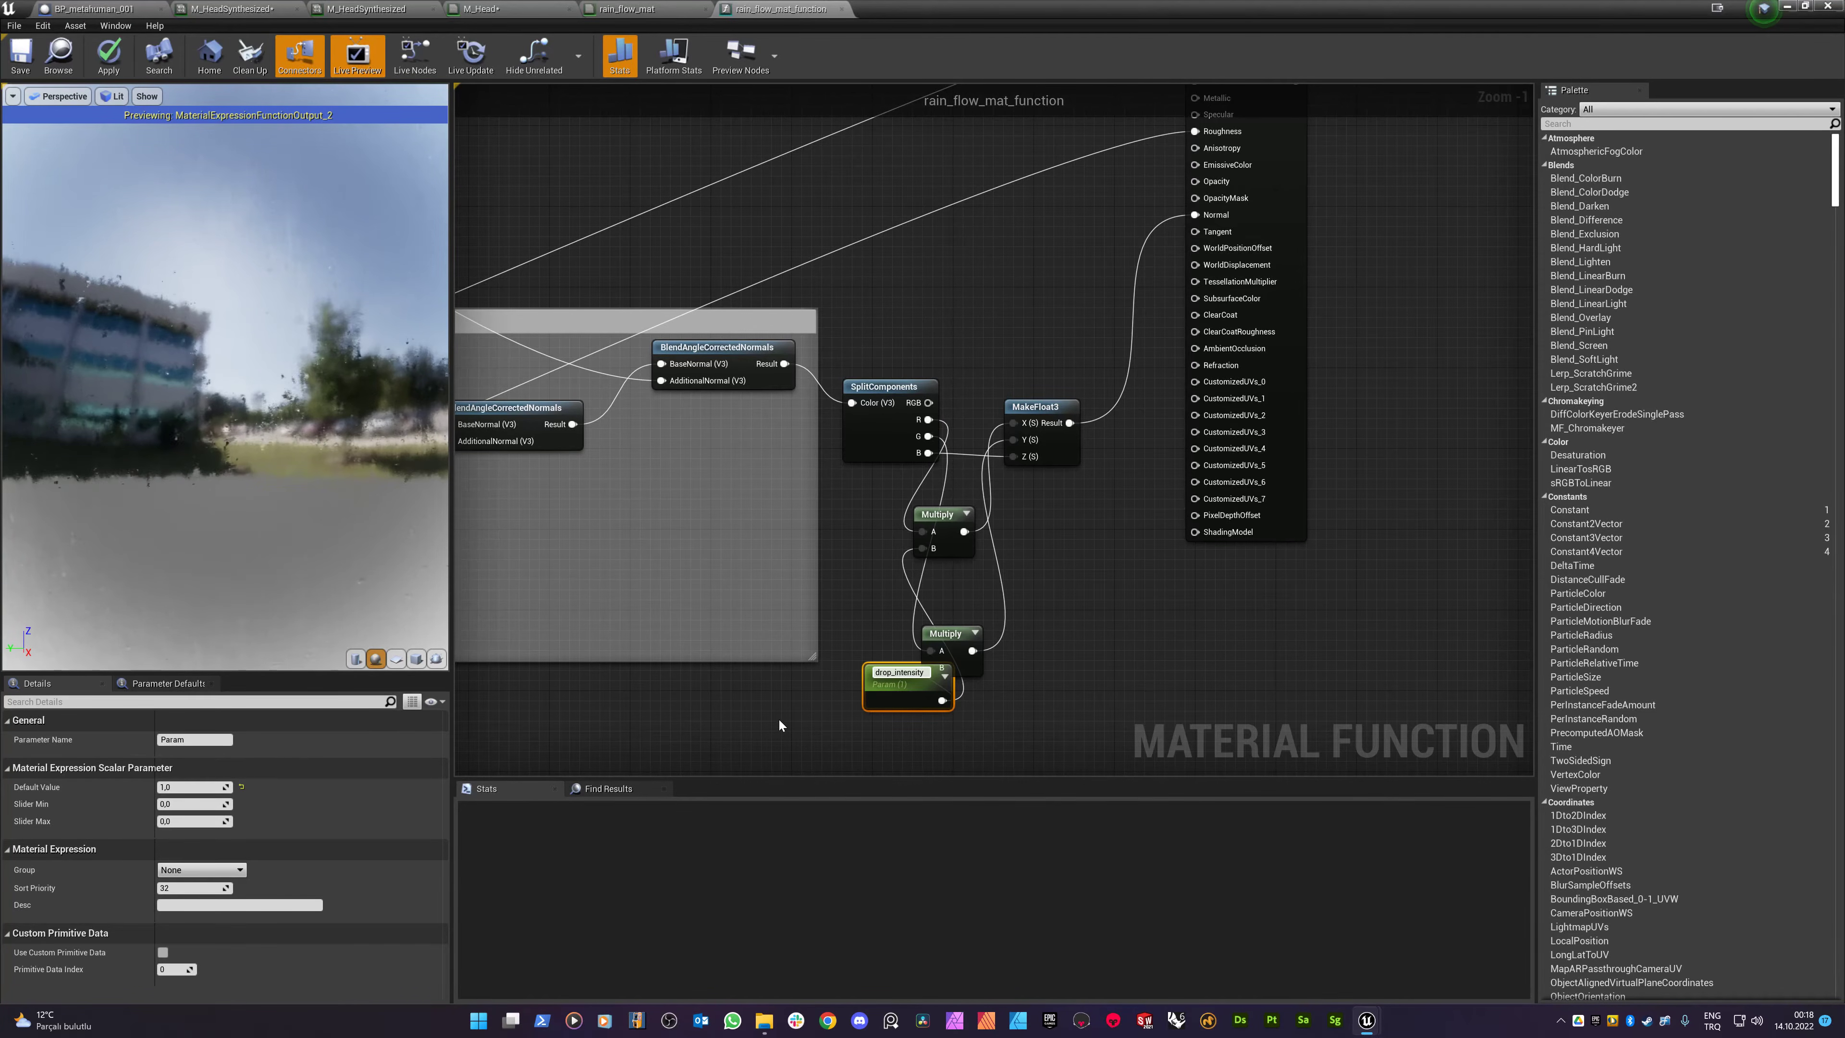
{"action": "key", "text": "Return"}
{"action": "left_click_drag", "start_coordinate": [877, 690], "coordinate": [796, 726]}
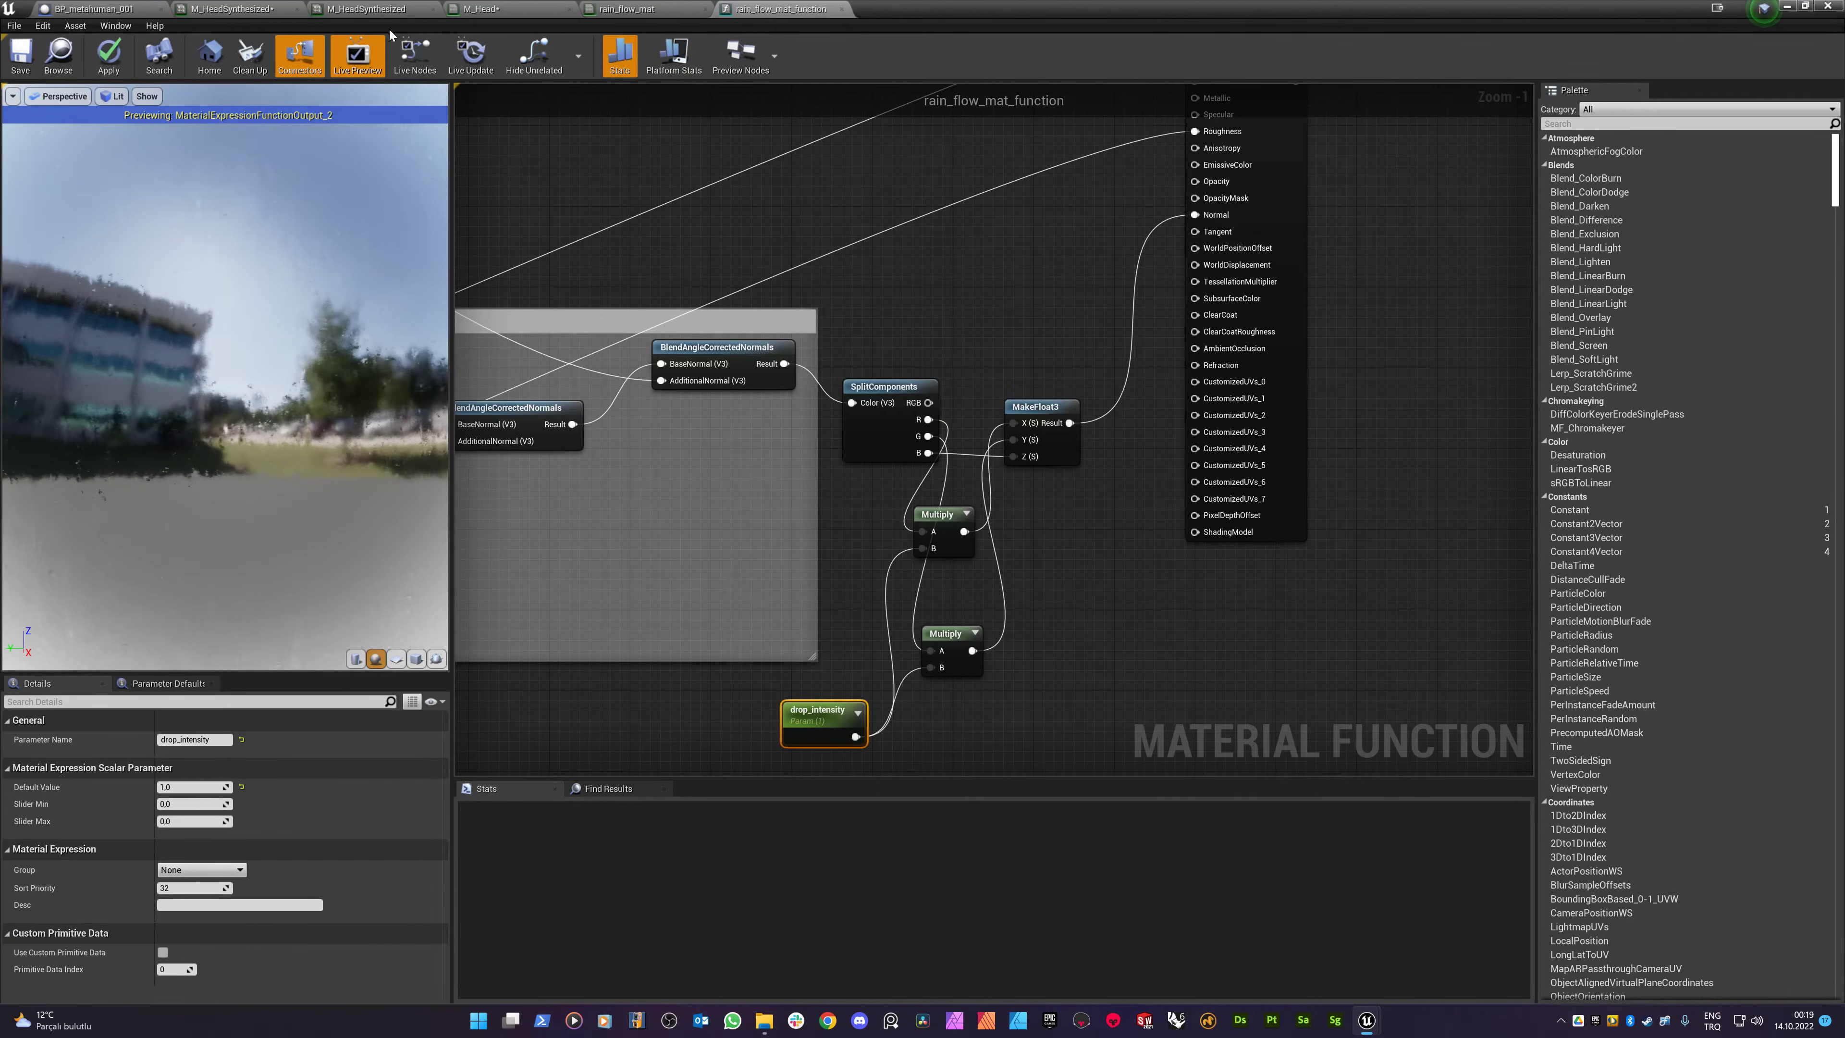
{"action": "left_click", "coordinate": [143, 8]}
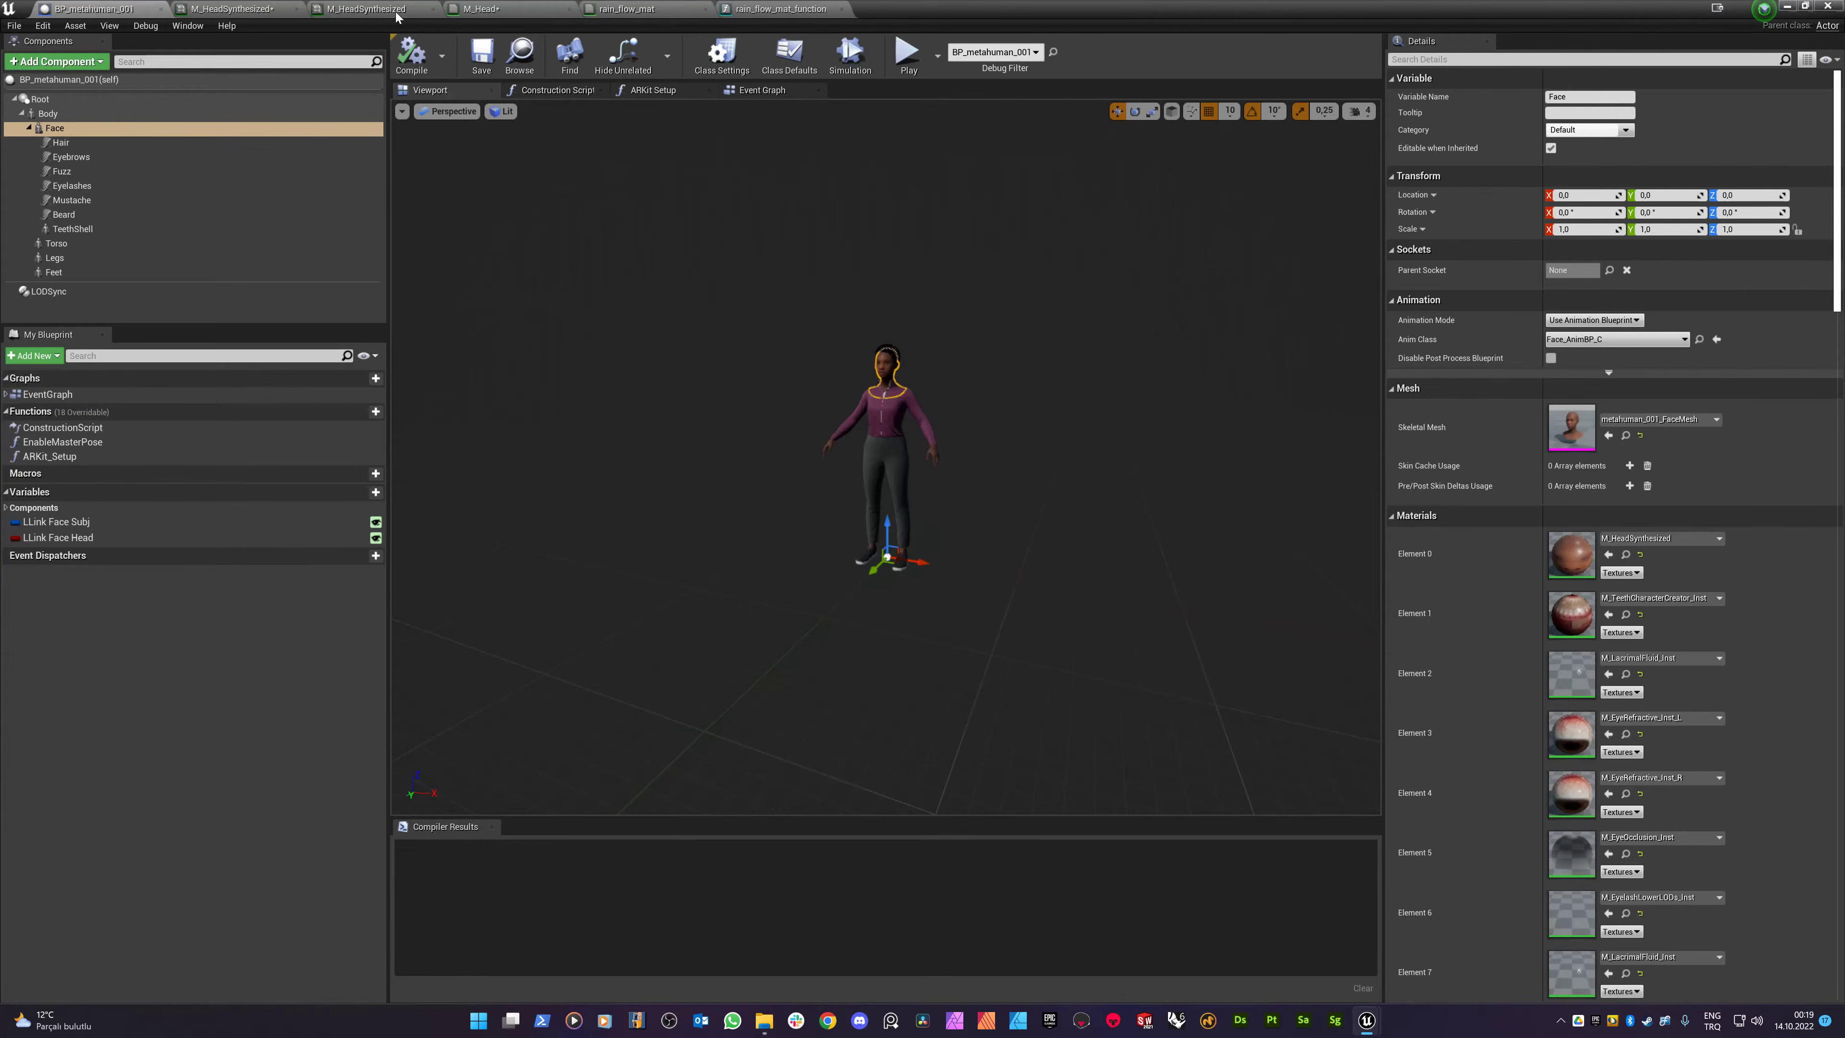
- Review M_HeadSynthesized's rain parameters, General flow speed 0,0, then return to rain_flow_mat_function
{"action": "left_click", "coordinate": [335, 8]}
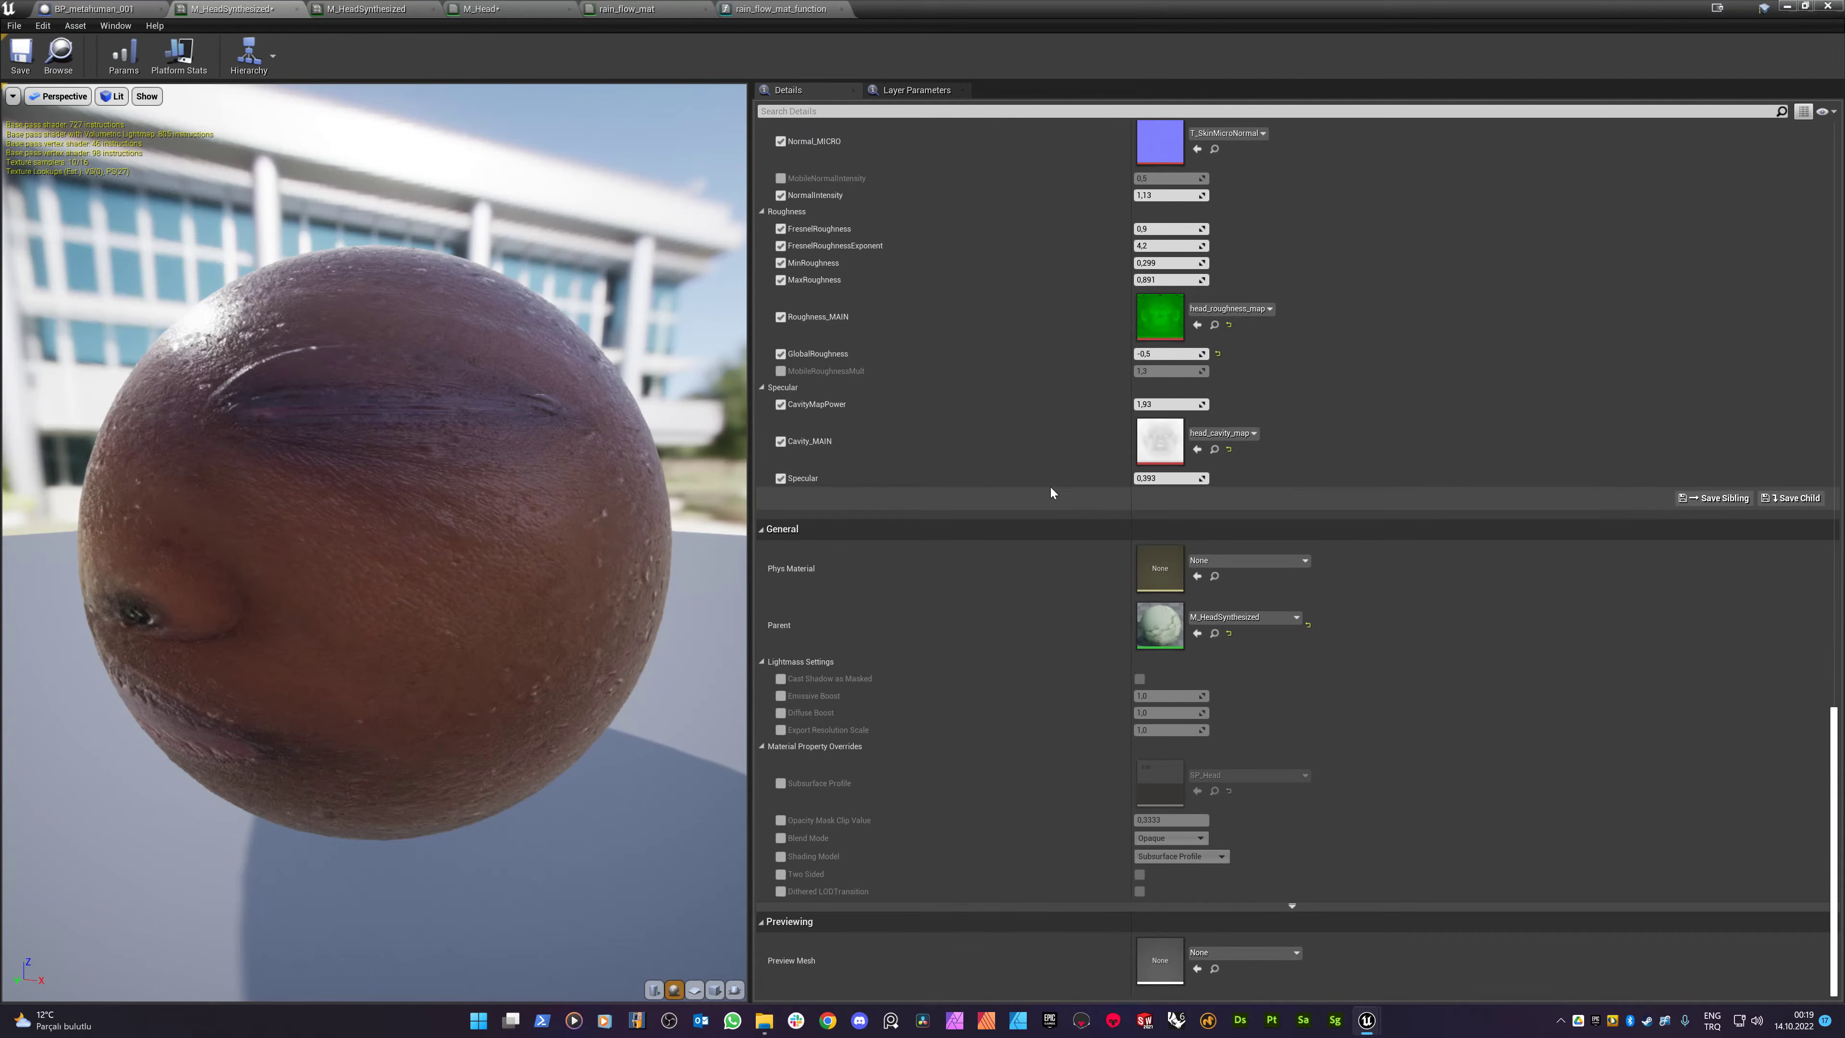
{"action": "scroll", "coordinate": [1051, 487], "scroll_direction": "up", "scroll_amount": 10}
{"action": "scroll", "coordinate": [1057, 492], "scroll_direction": "up", "scroll_amount": 8}
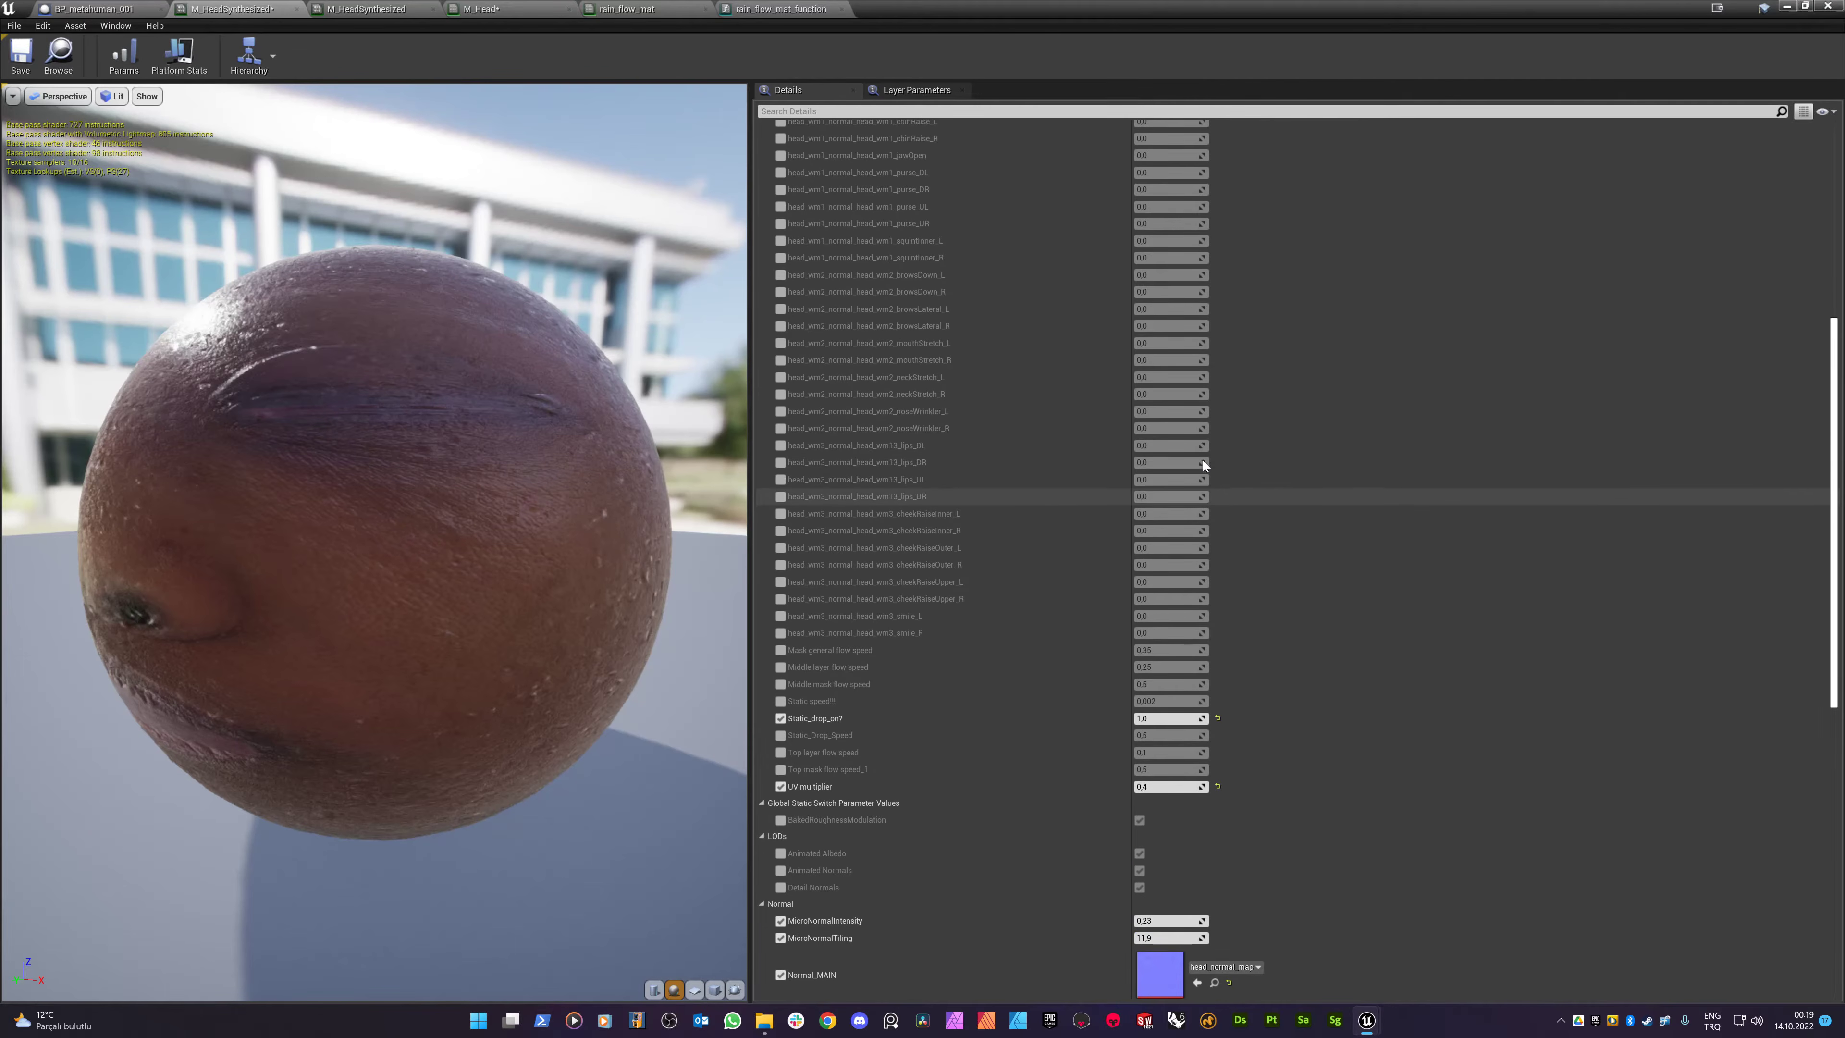
{"action": "scroll", "coordinate": [1049, 409], "scroll_direction": "up", "scroll_amount": 7}
{"action": "scroll", "coordinate": [918, 358], "scroll_direction": "up", "scroll_amount": 4}
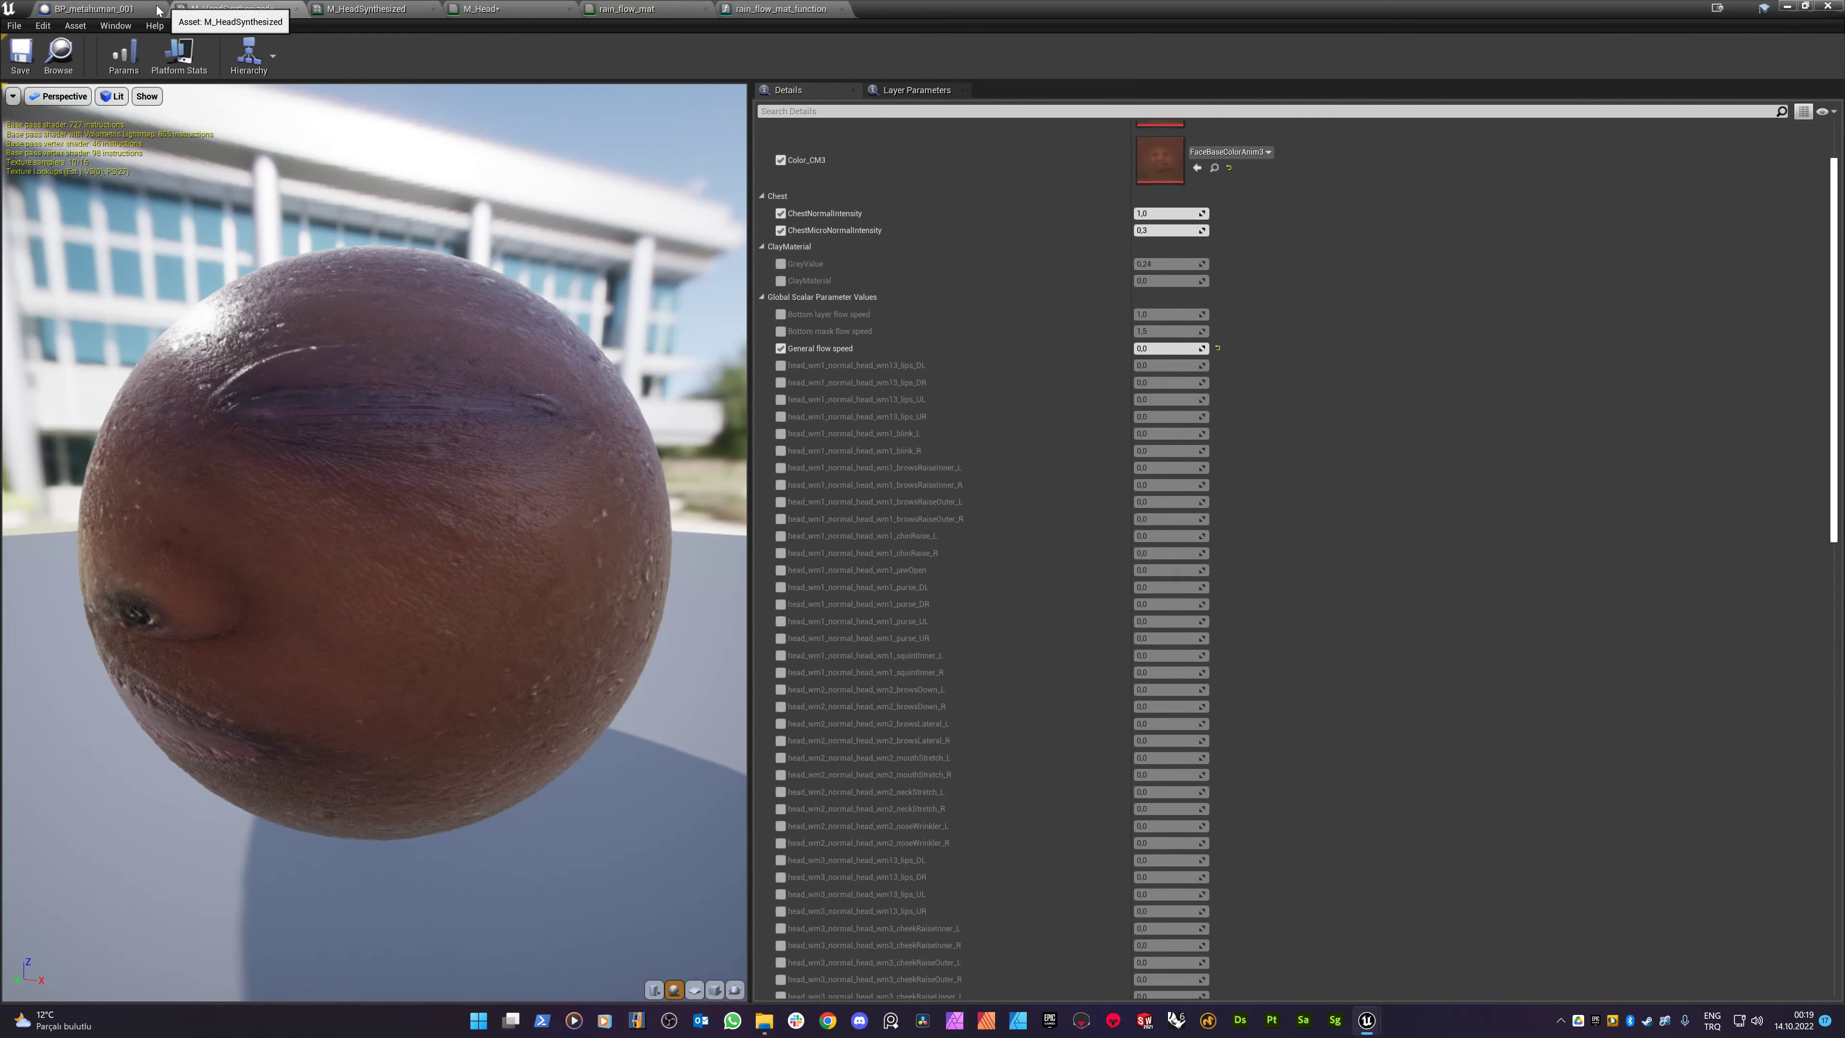
{"action": "left_click", "coordinate": [797, 12]}
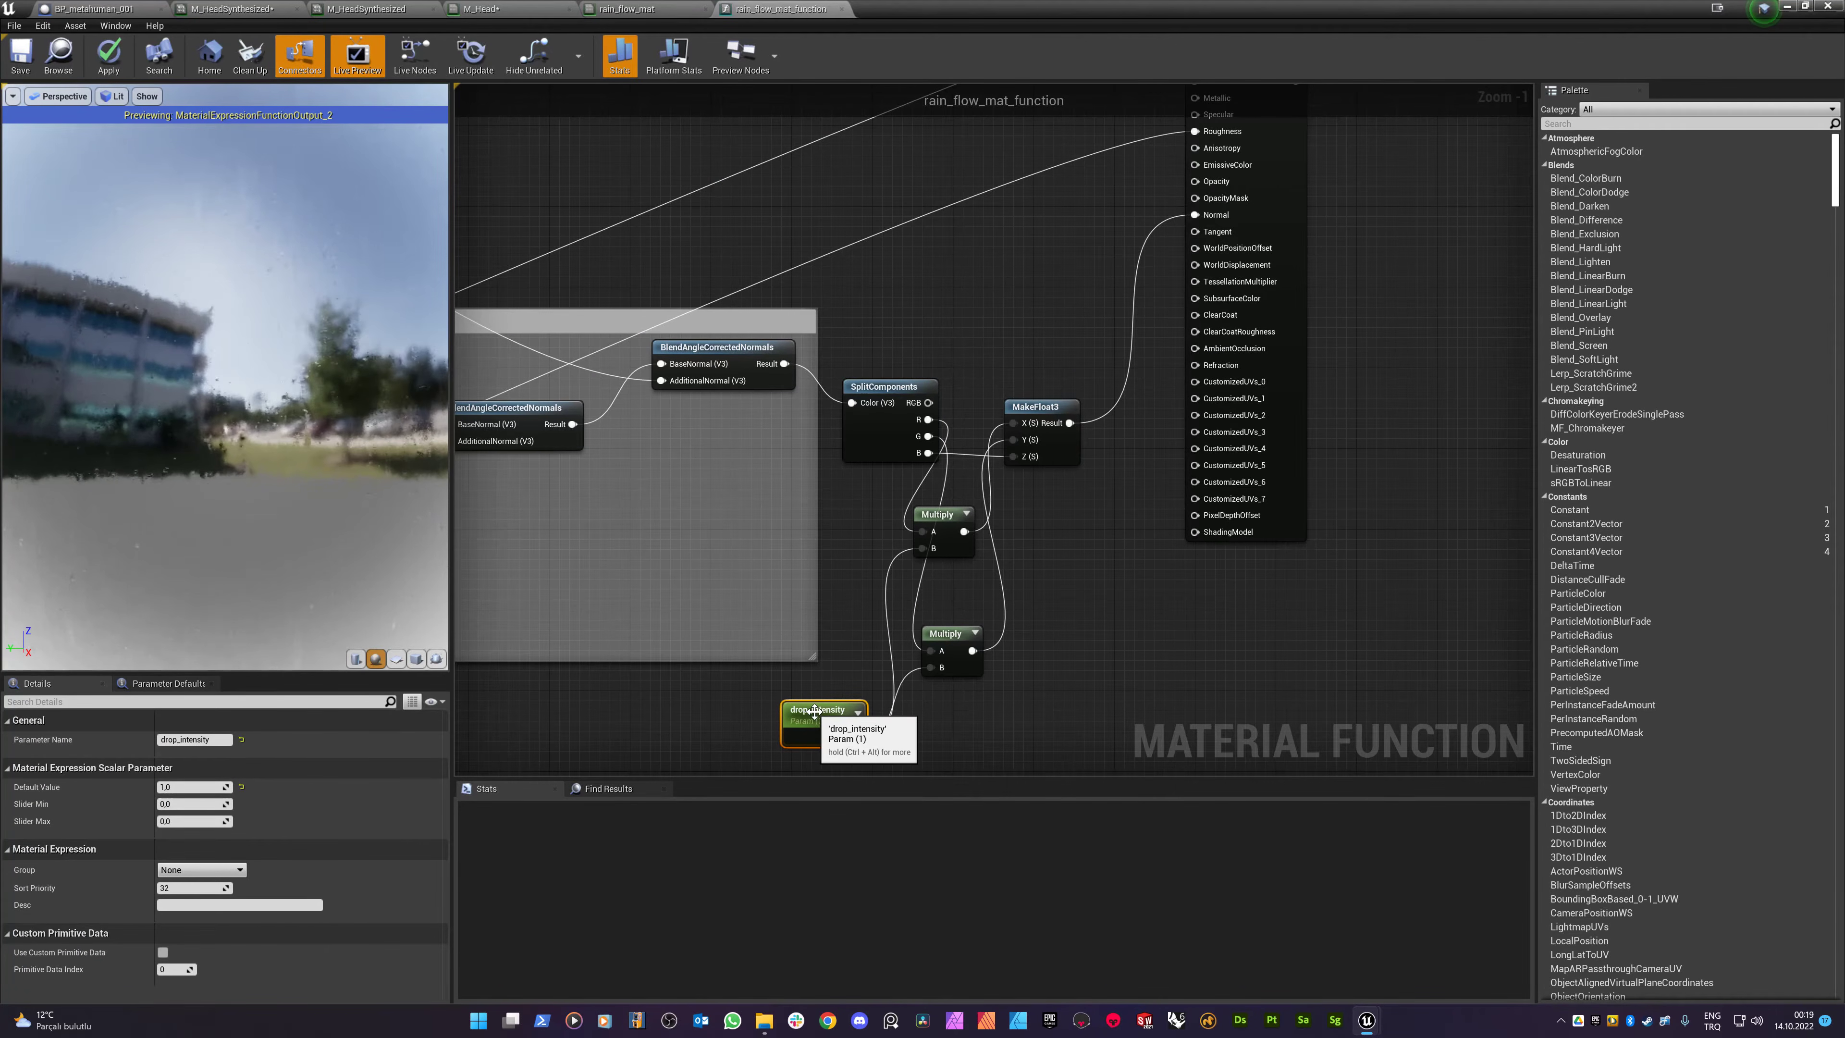
- Close the rain_flow_mat_function editor and apply its changes to the original material function
{"action": "left_click", "coordinate": [843, 10]}
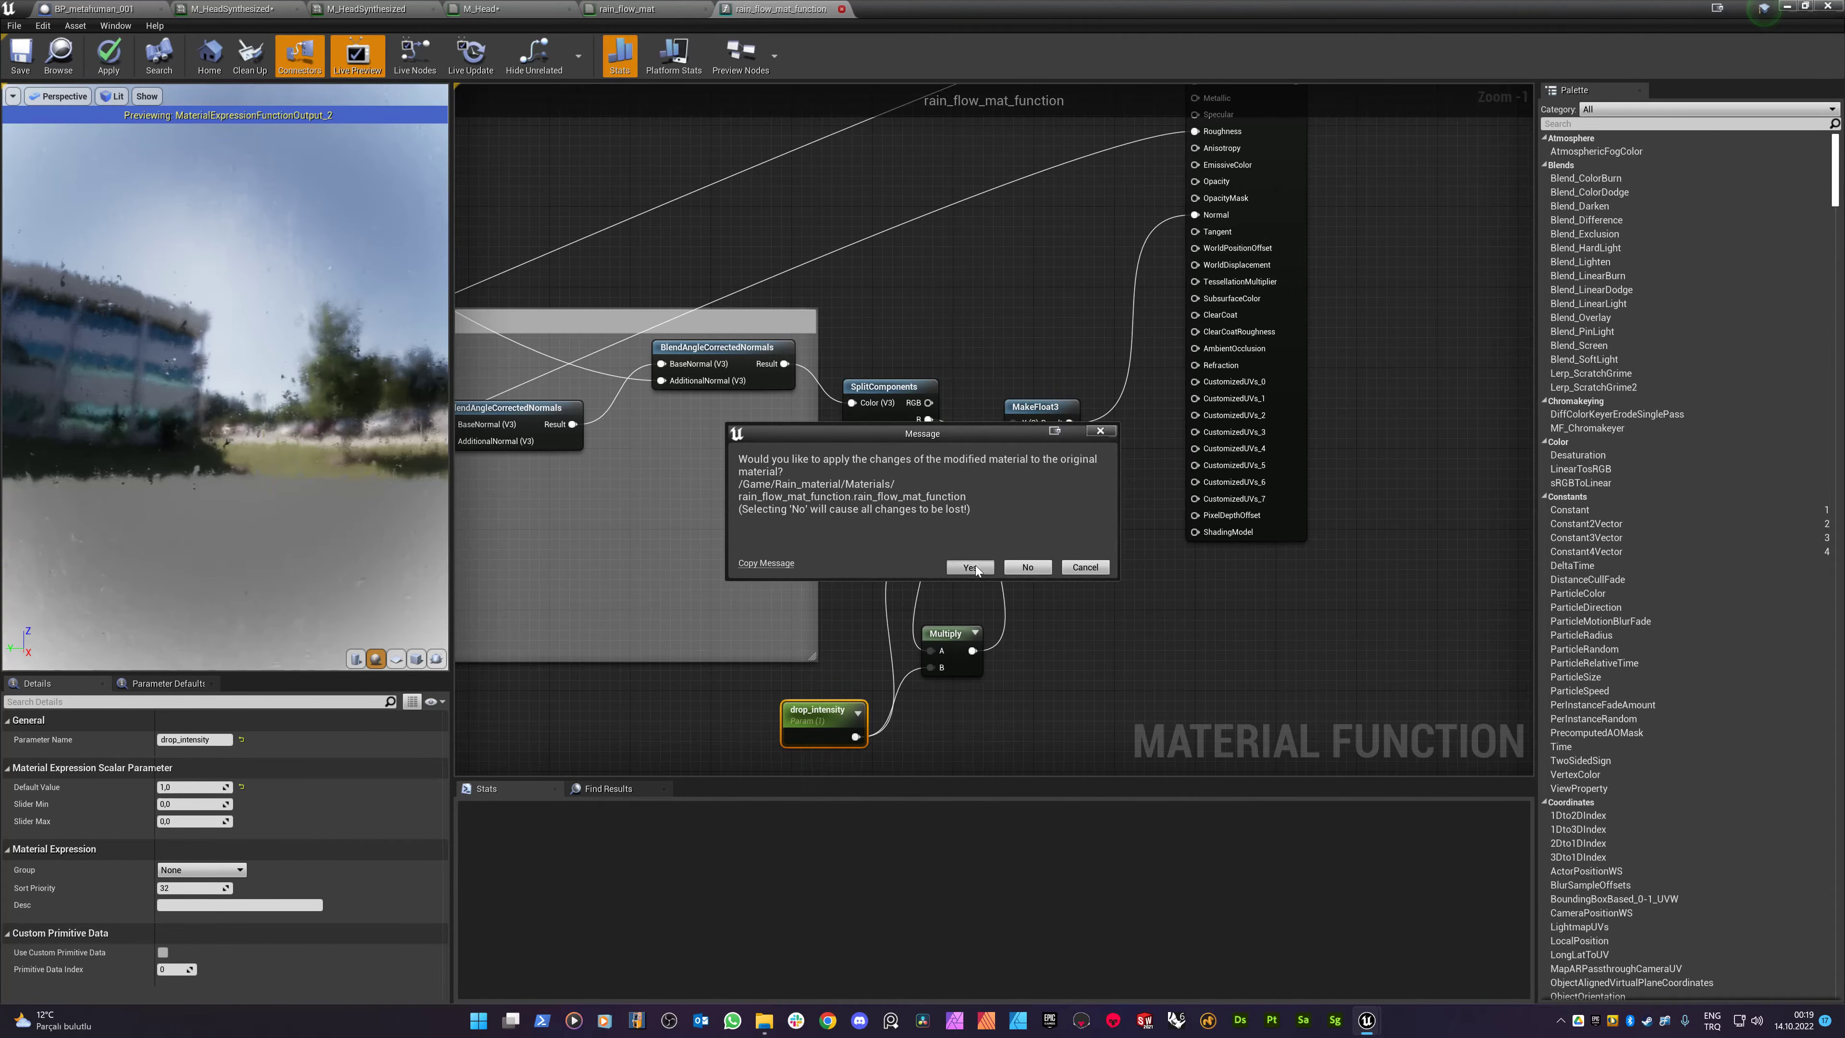
{"action": "left_click", "coordinate": [970, 566]}
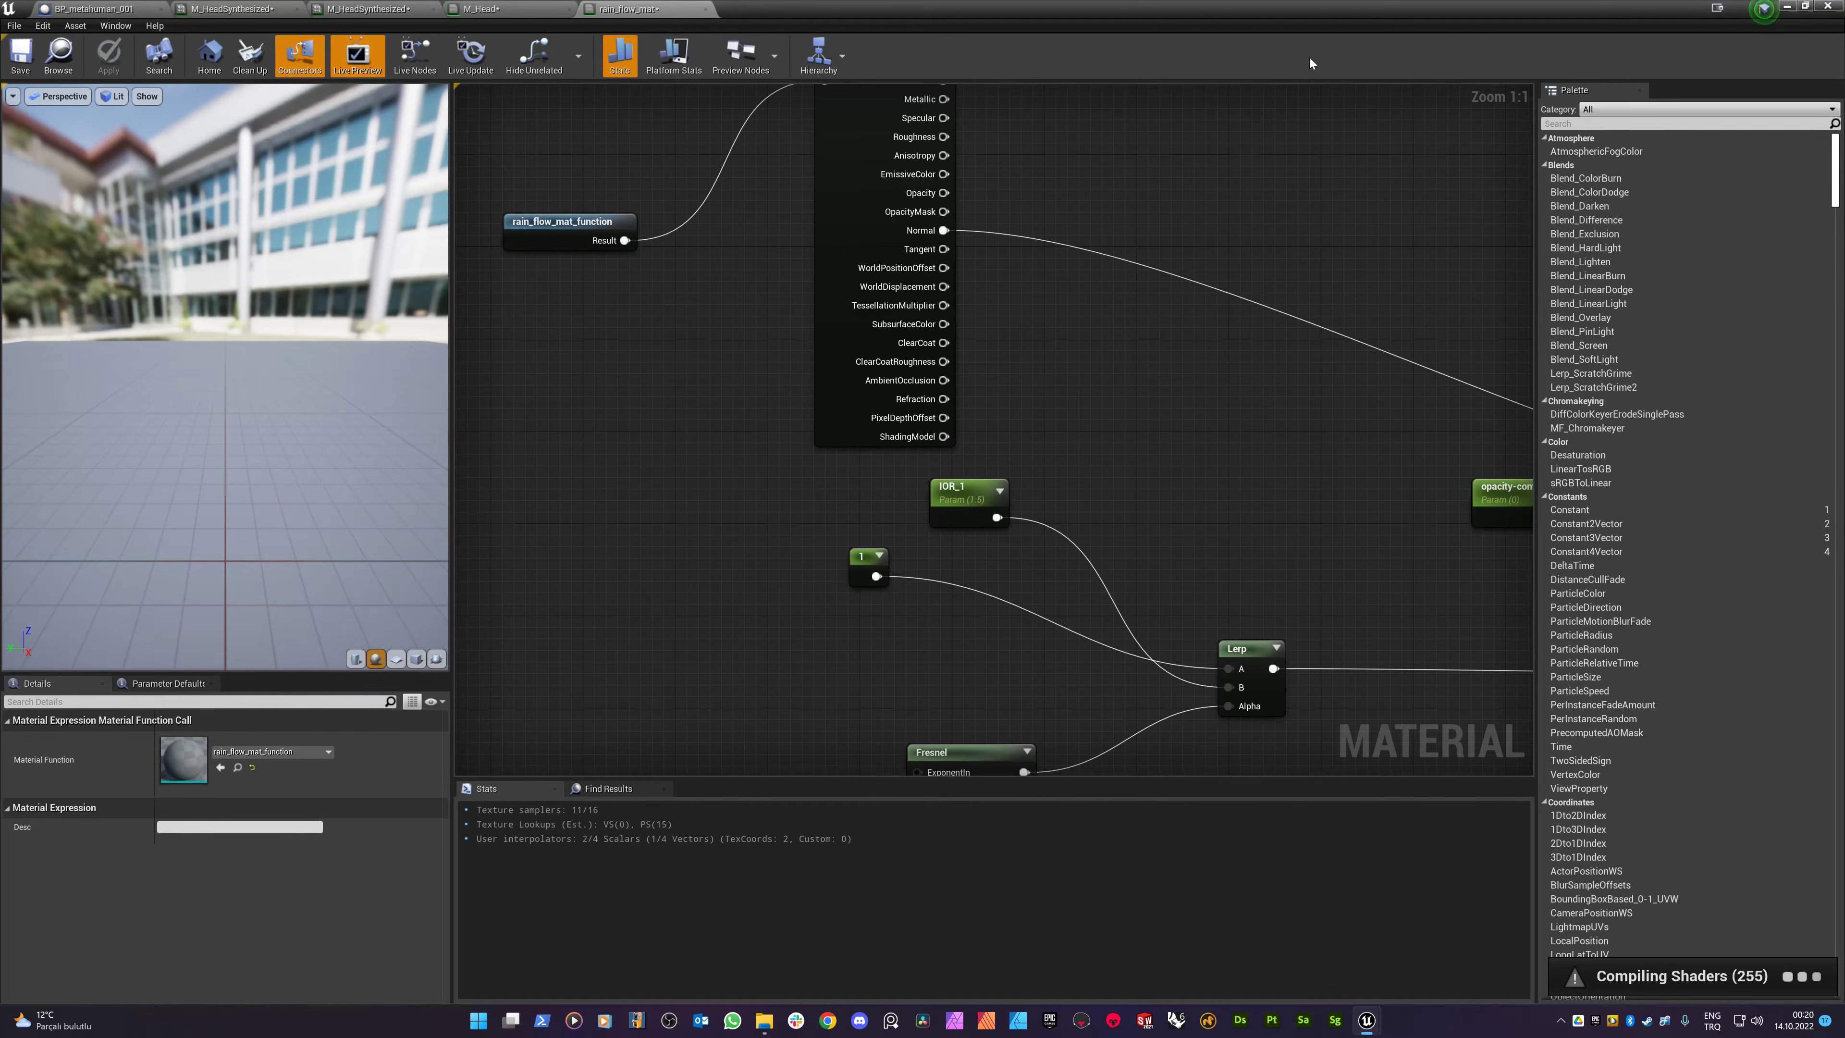
- Float the editor over the level view and bring up the M_HeadSynthesized material instance tab
{"action": "left_click_drag", "start_coordinate": [1293, 19], "coordinate": [468, 121]}
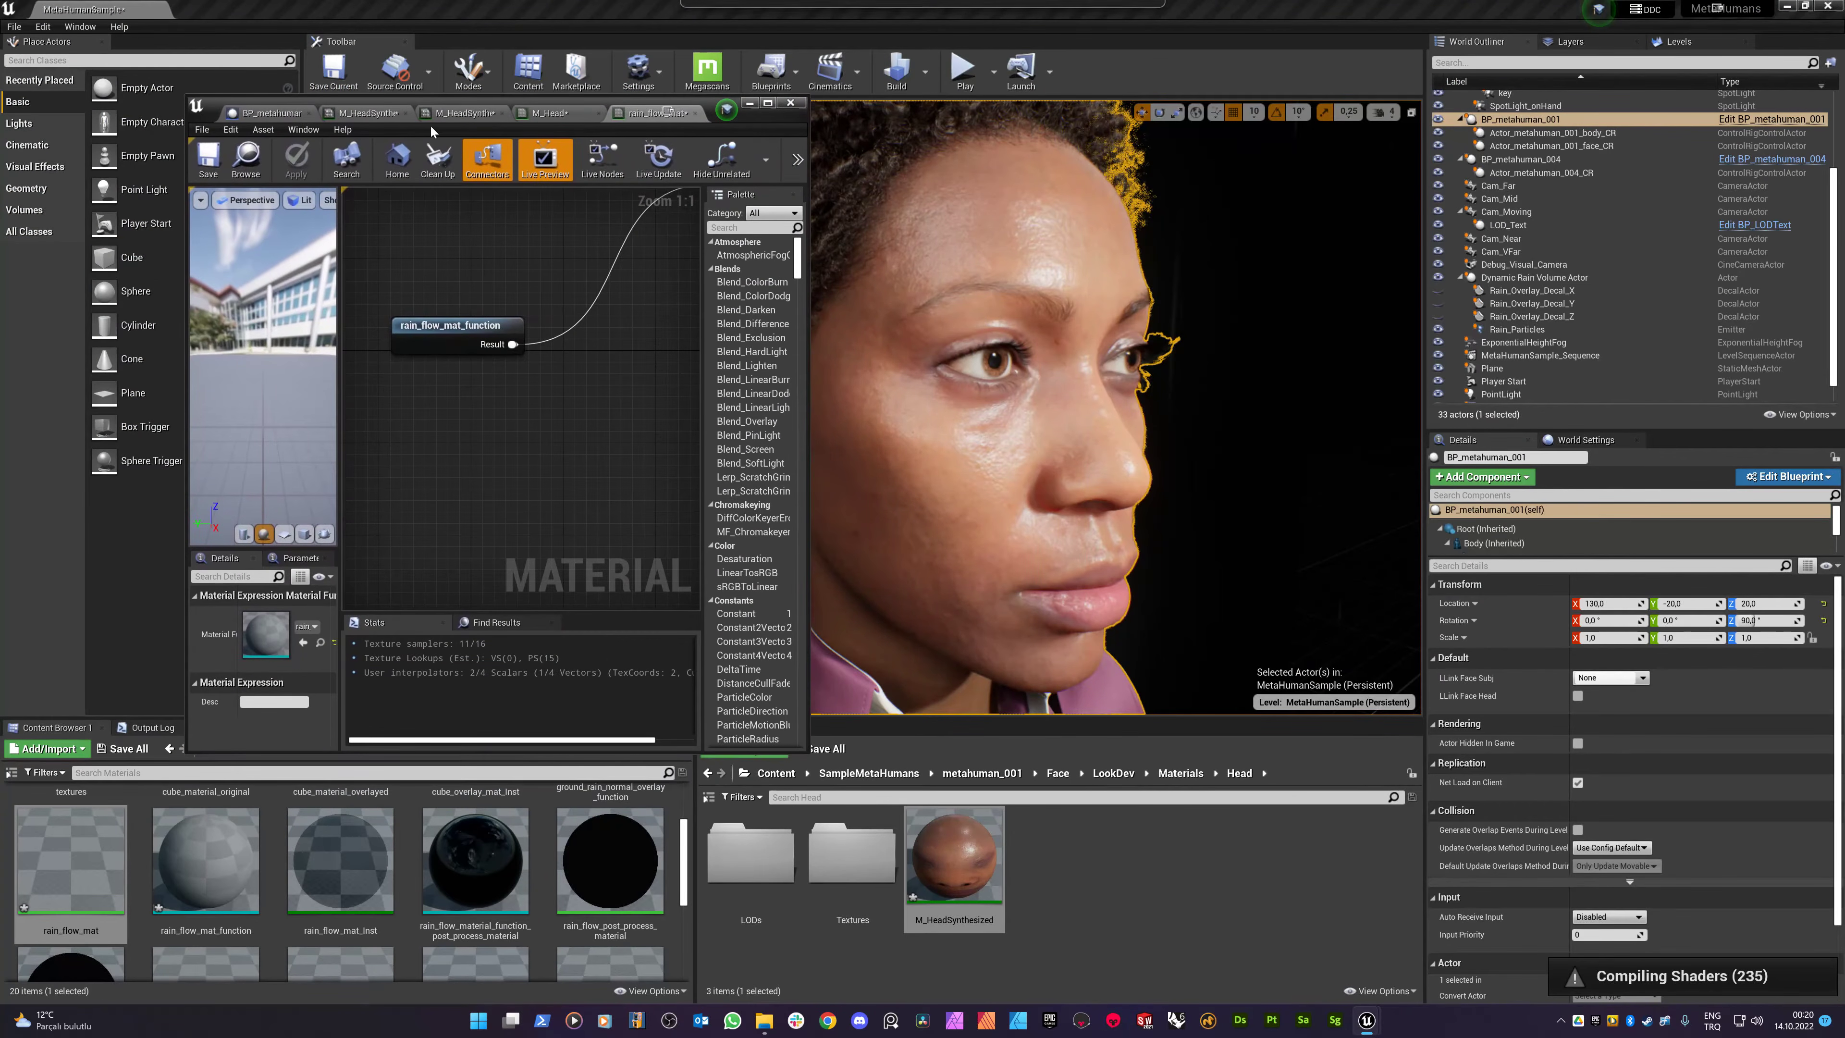
{"action": "left_click", "coordinate": [267, 113]}
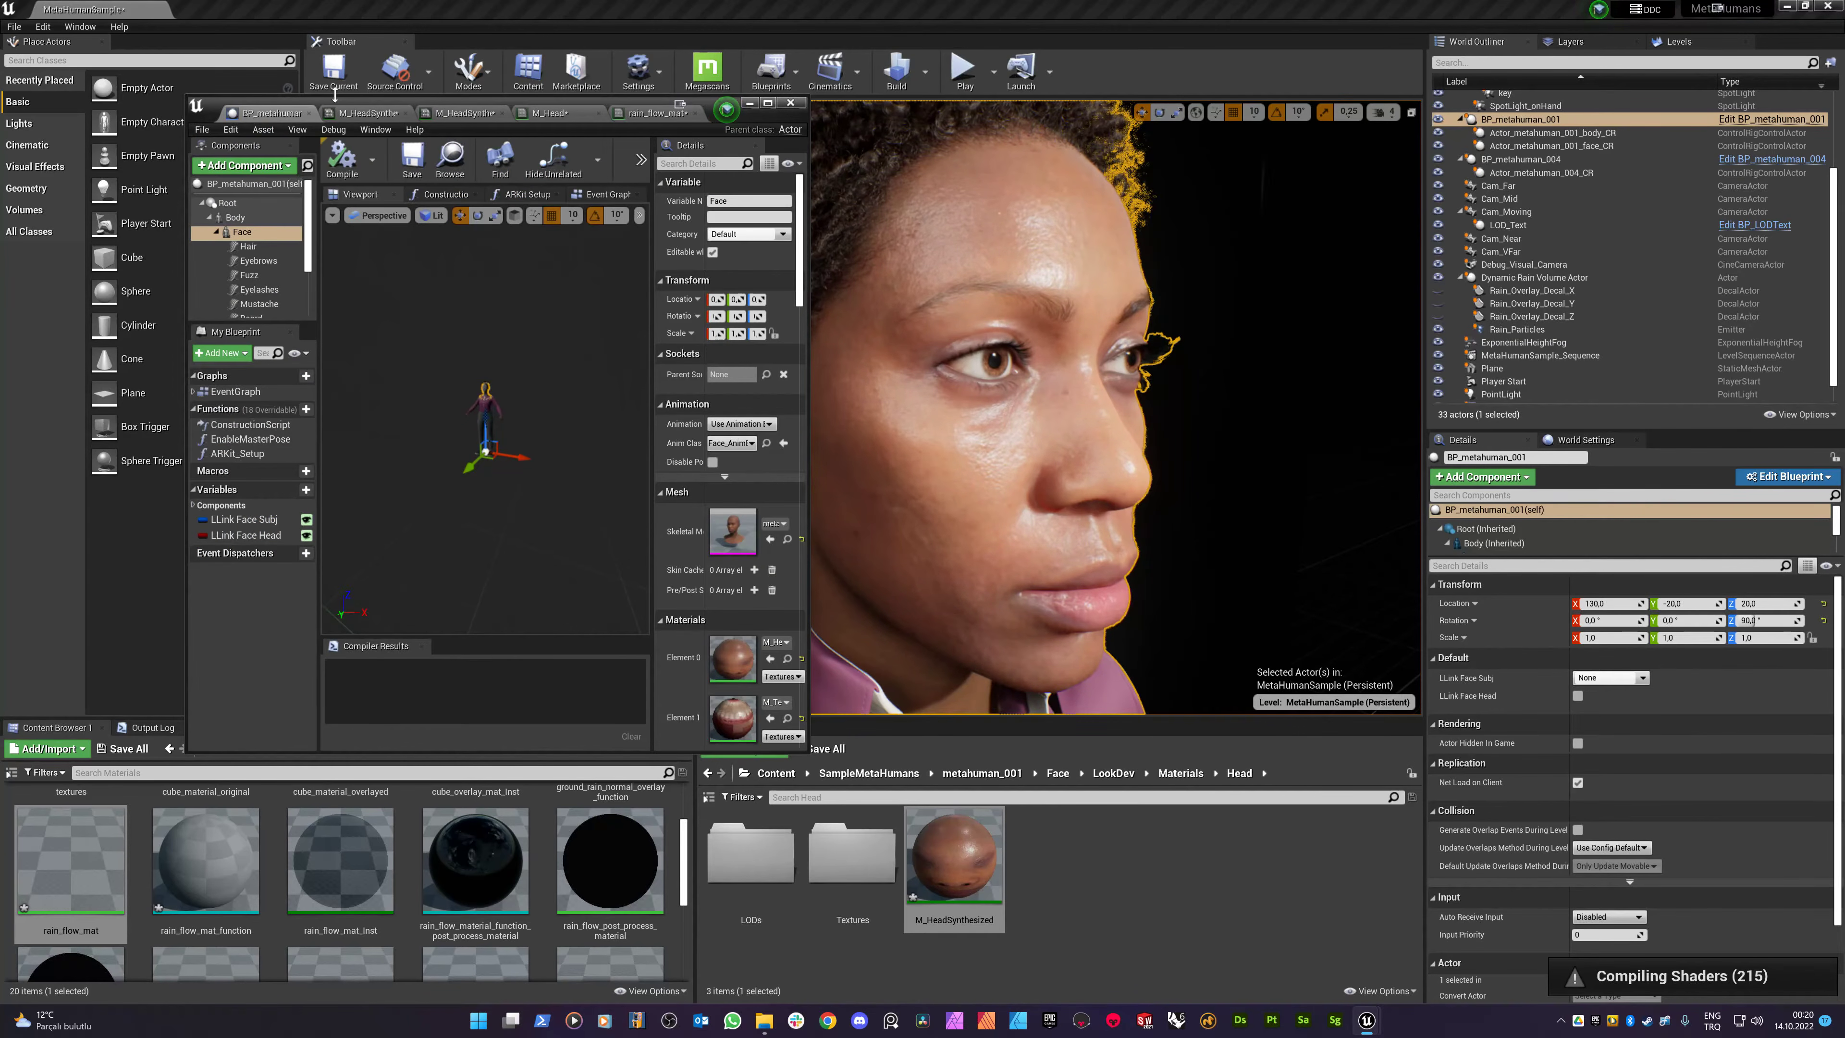
{"action": "left_click", "coordinate": [361, 115]}
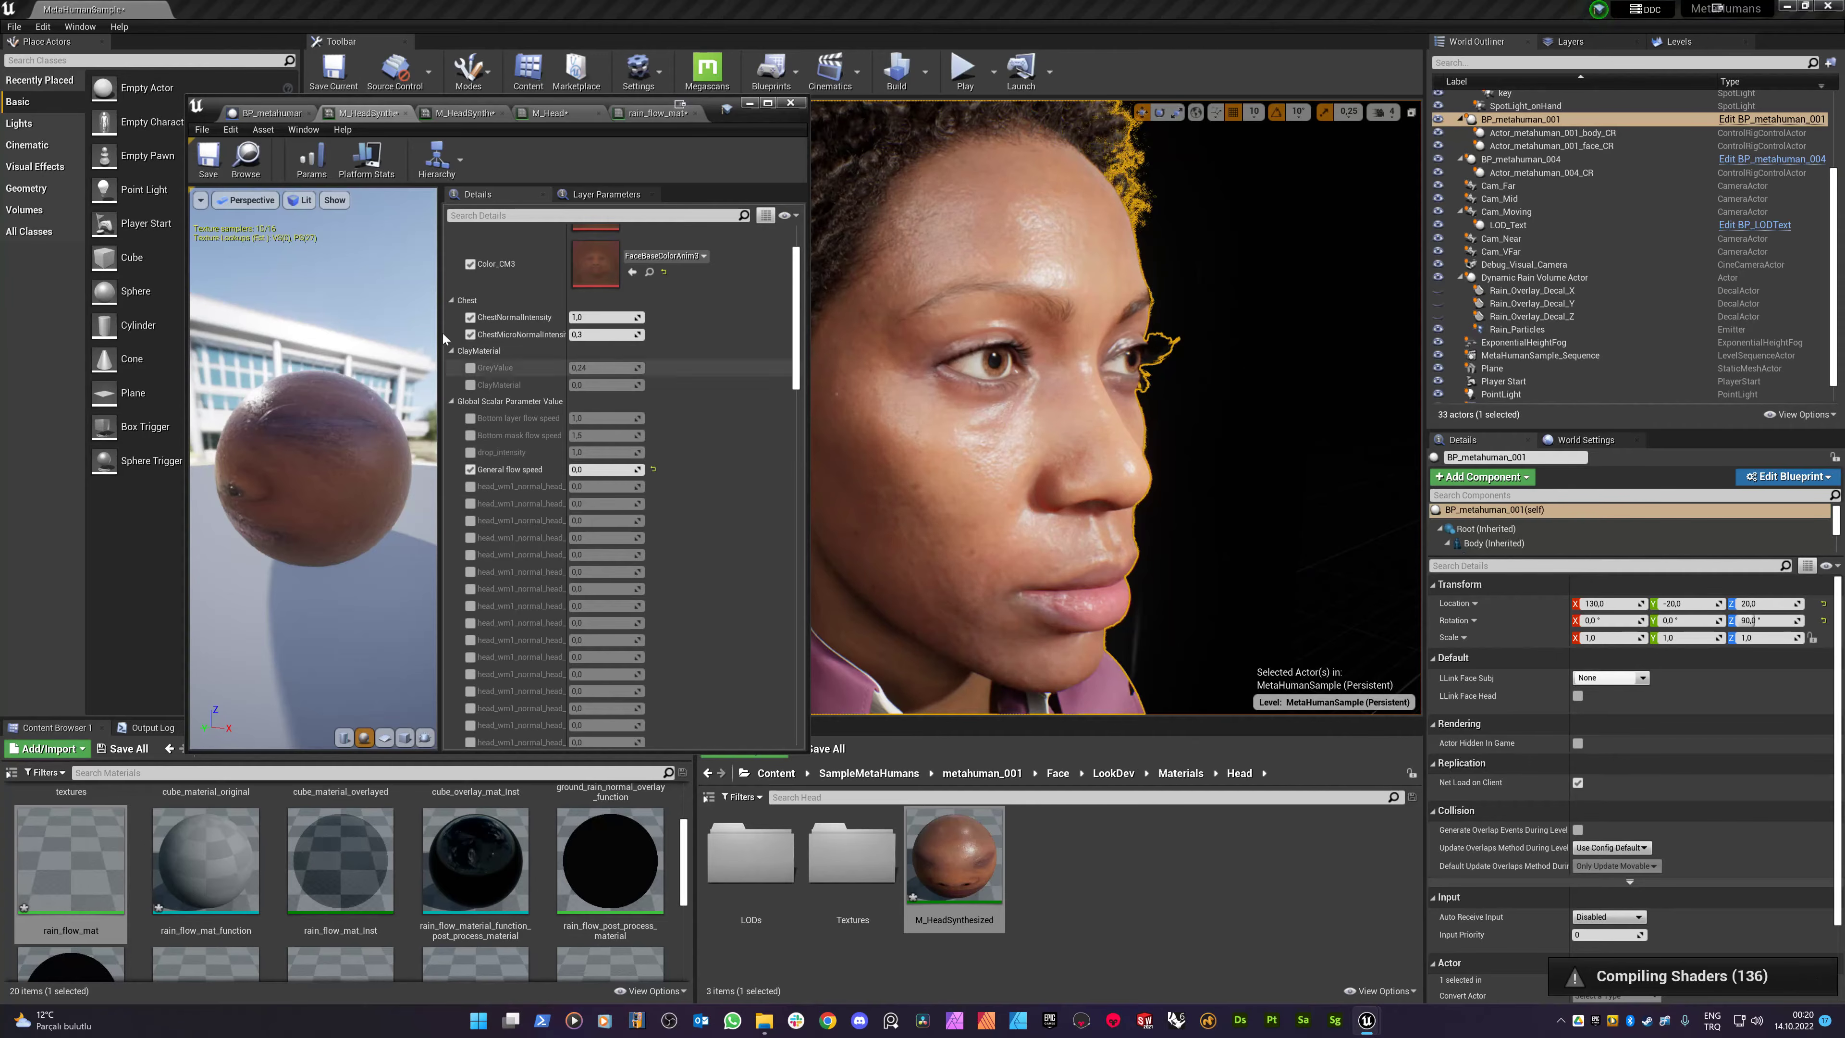
- Enable the drop_intensity override on the M_HeadSynthesized material instance
{"action": "left_click", "coordinate": [470, 452]}
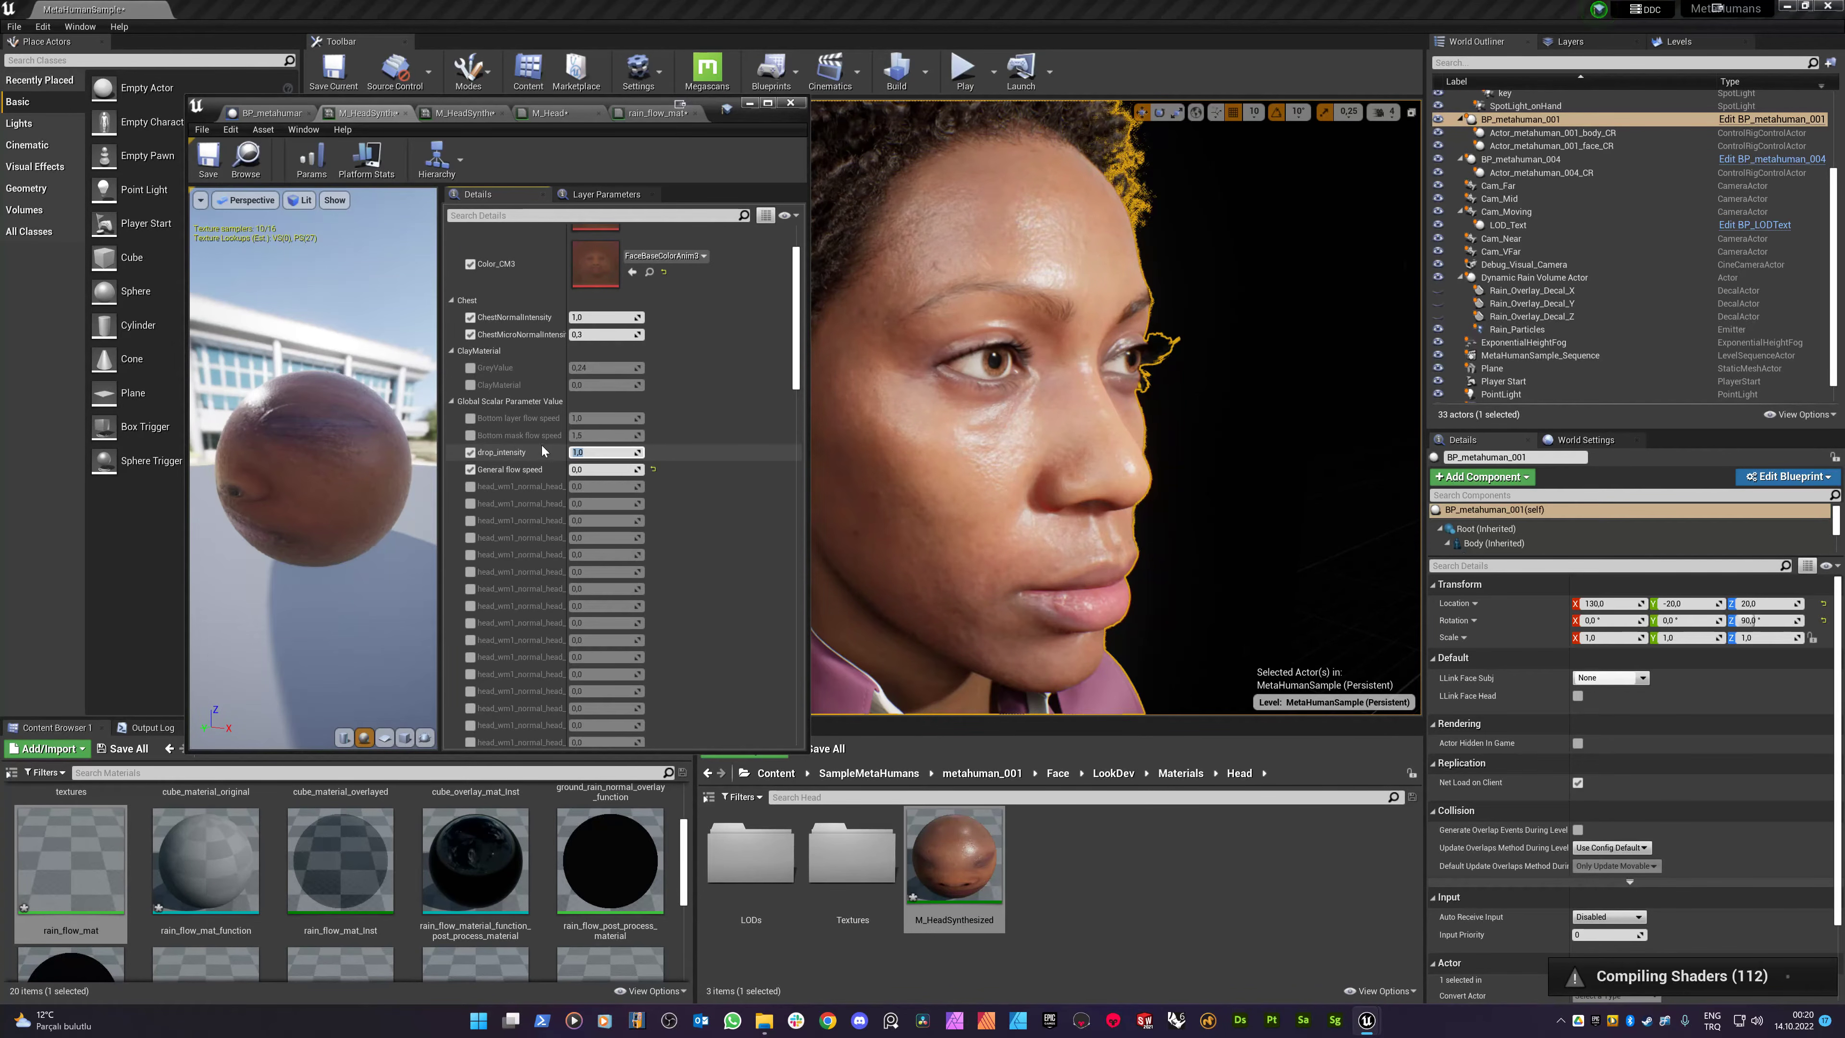
{"action": "left_click_drag", "start_coordinate": [330, 450], "coordinate": [363, 467]}
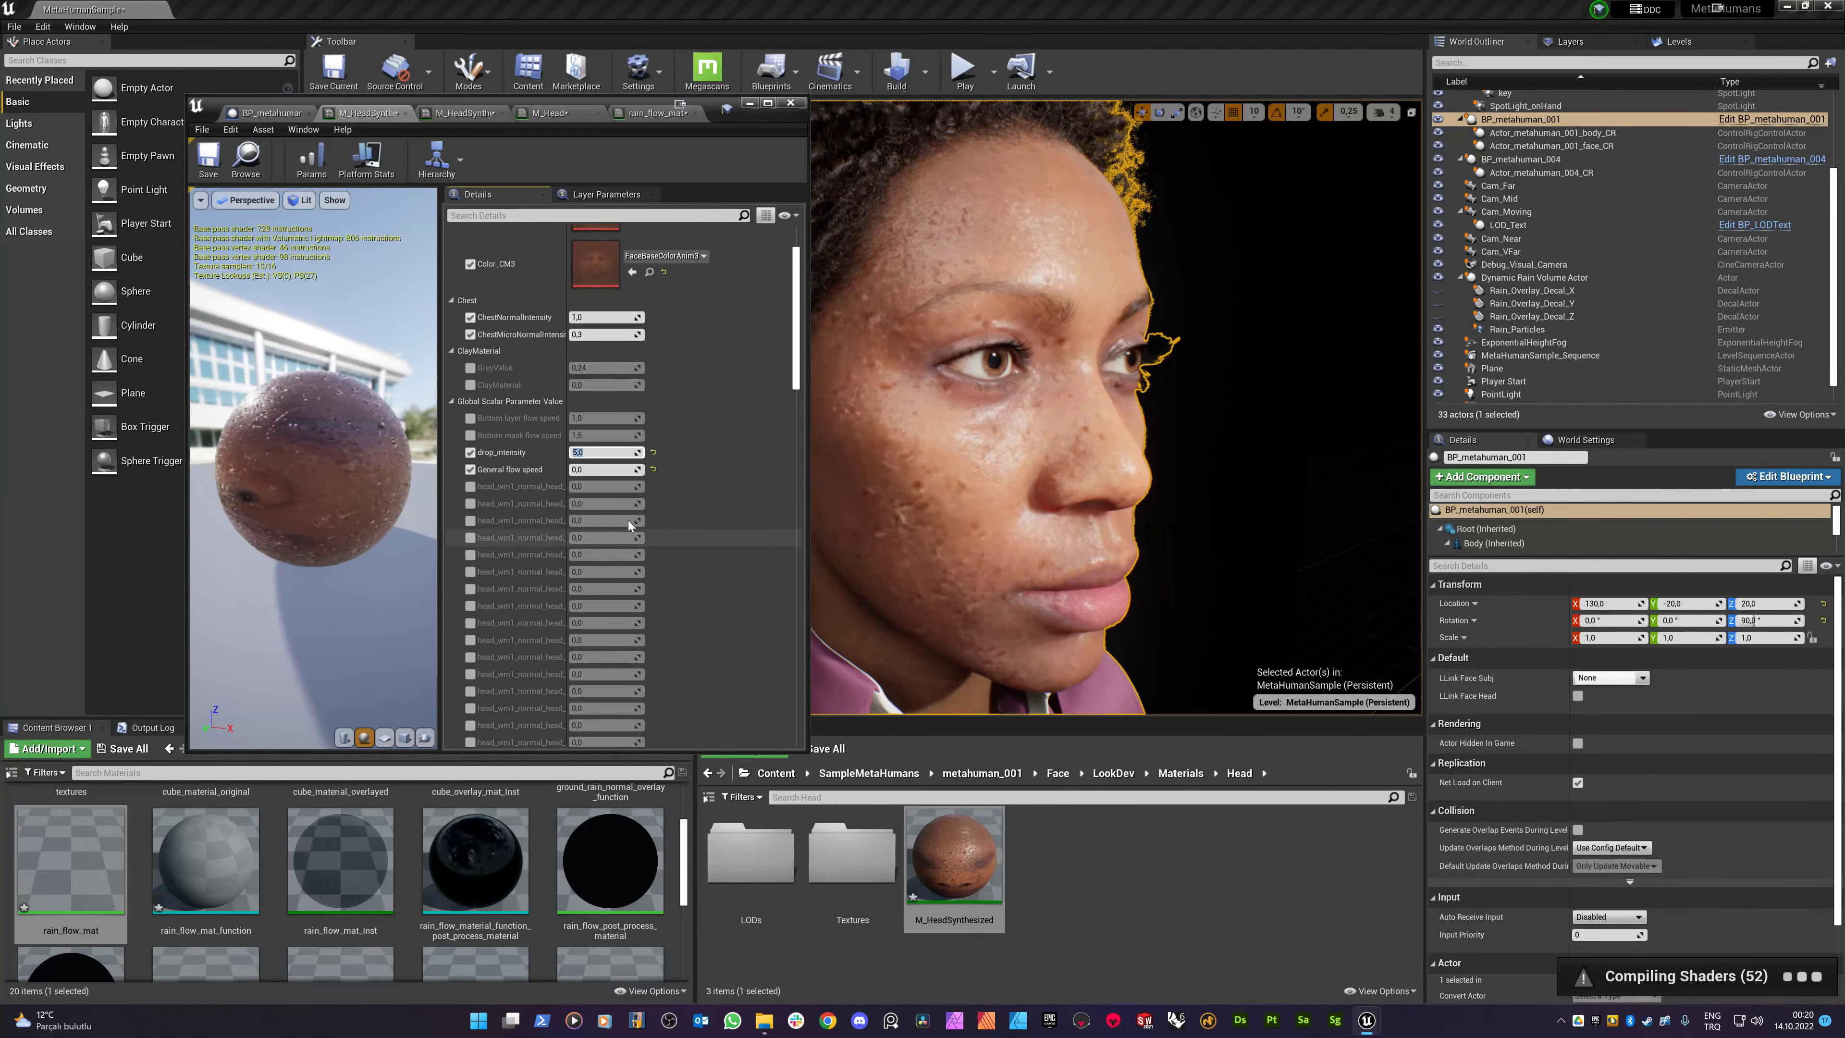
{"action": "scroll", "coordinate": [587, 574], "scroll_direction": "down", "scroll_amount": 3}
{"action": "scroll", "coordinate": [587, 574], "scroll_direction": "down", "scroll_amount": 7}
{"action": "scroll", "coordinate": [588, 588], "scroll_direction": "down", "scroll_amount": 8}
- Override Static_Drop_Speed, trying 10, 5, 1, 0,5 and 0,2 before settling on 0
{"action": "left_click", "coordinate": [469, 579]}
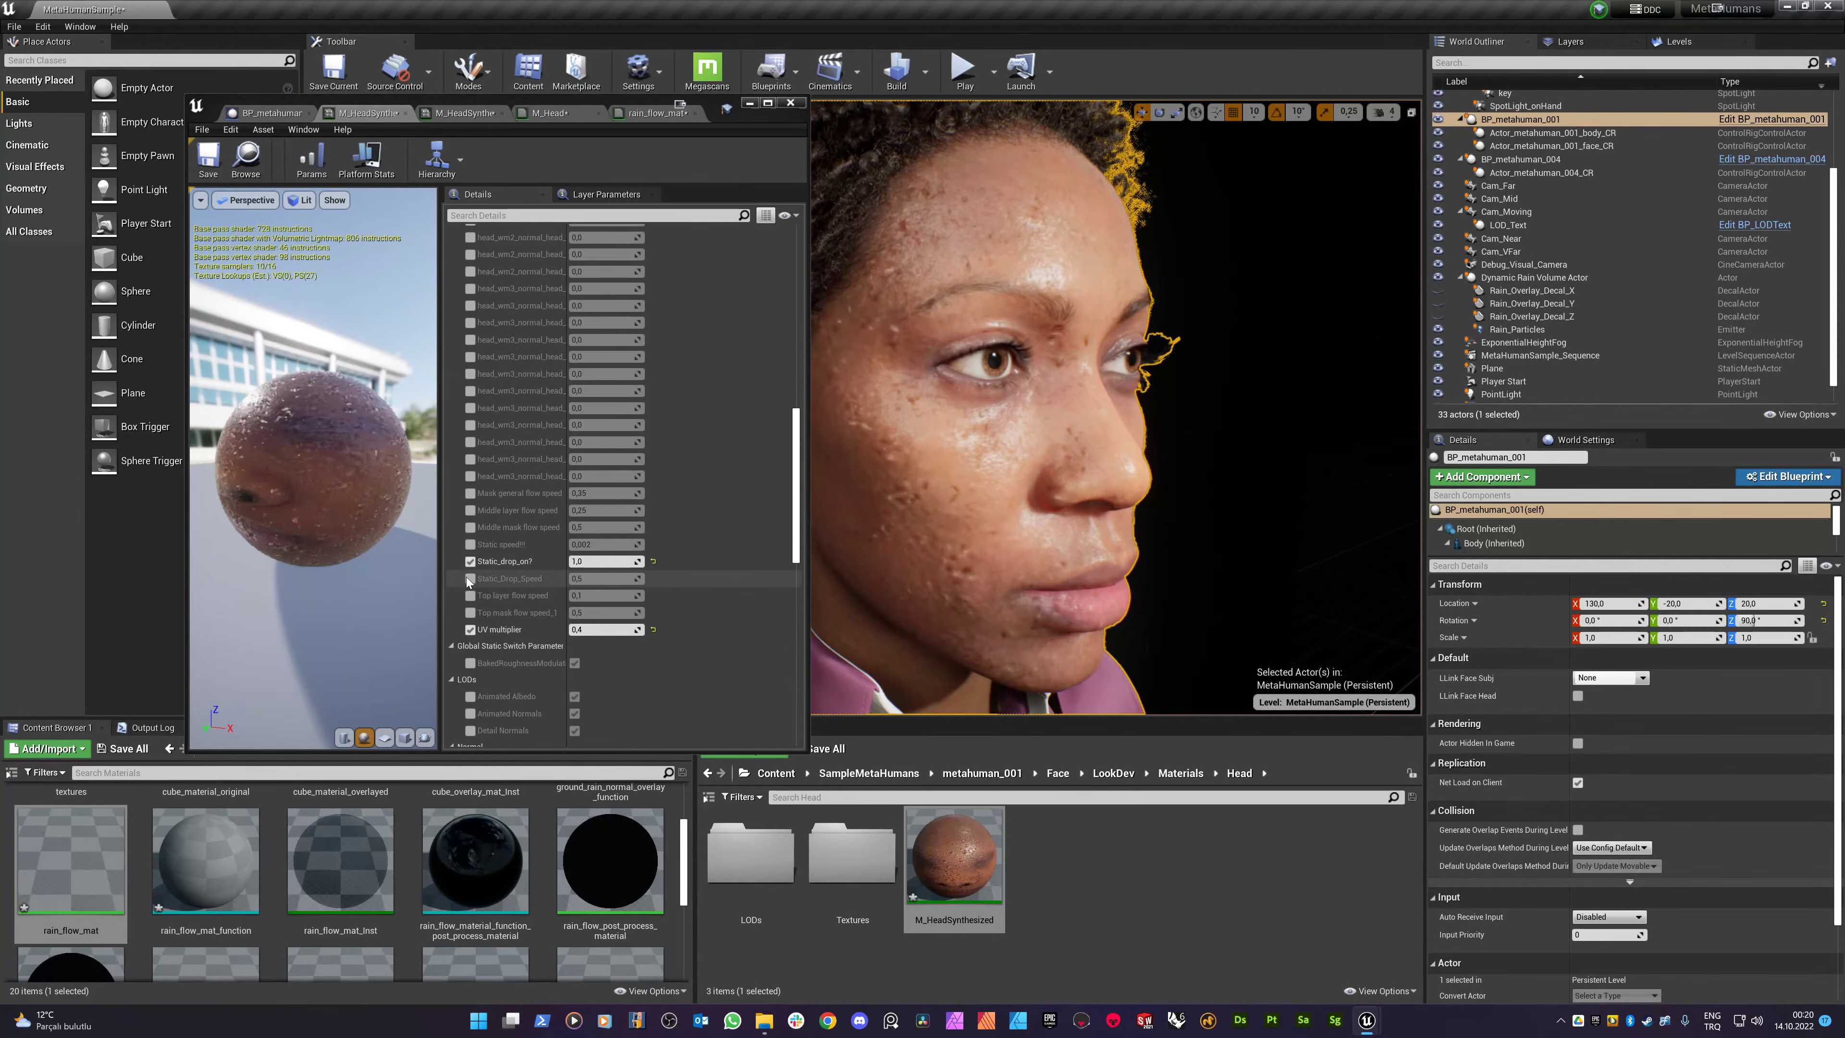
{"action": "type", "text": "10"}
{"action": "key", "text": "Return"}
{"action": "type", "text": "5"}
{"action": "key", "text": "Return"}
{"action": "type", "text": "1"}
{"action": "key", "text": "Return"}
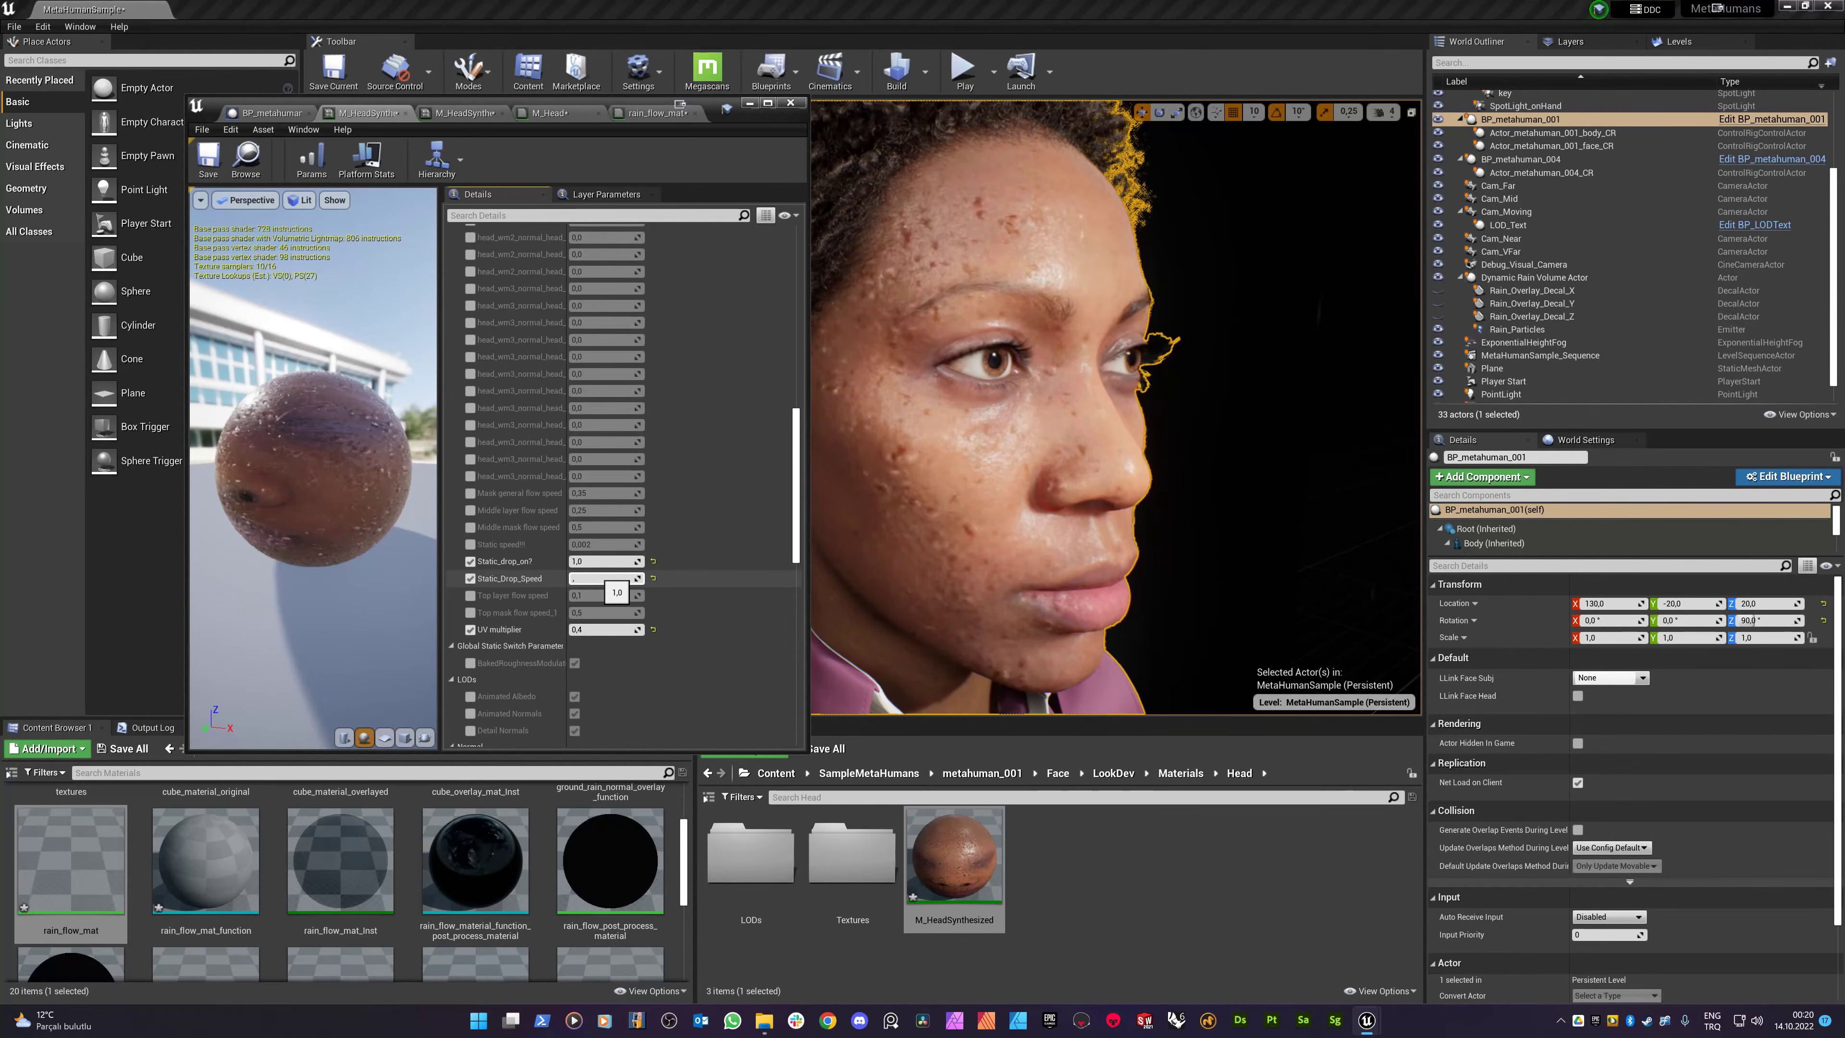
{"action": "key", "text": "Return"}
{"action": "type", "text": ",2"}
{"action": "key", "text": "Return"}
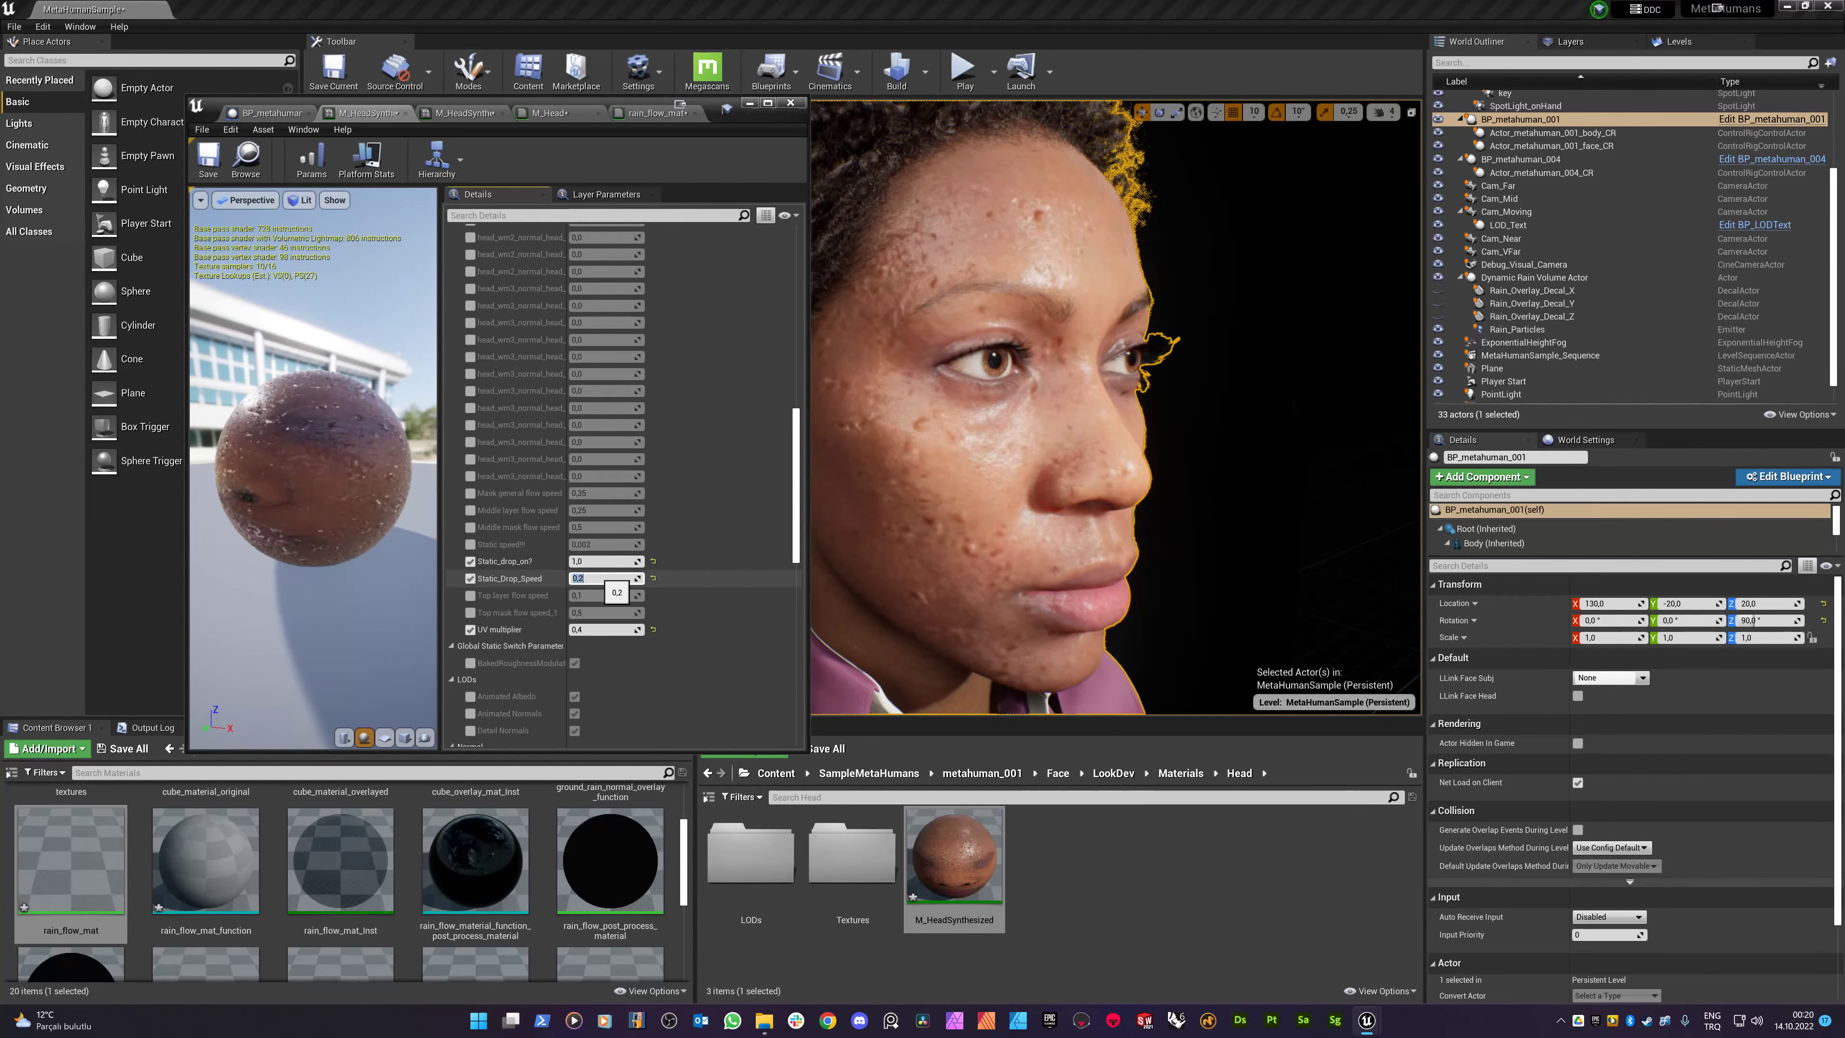
{"action": "type", "text": ",5"}
{"action": "key", "text": "Return"}
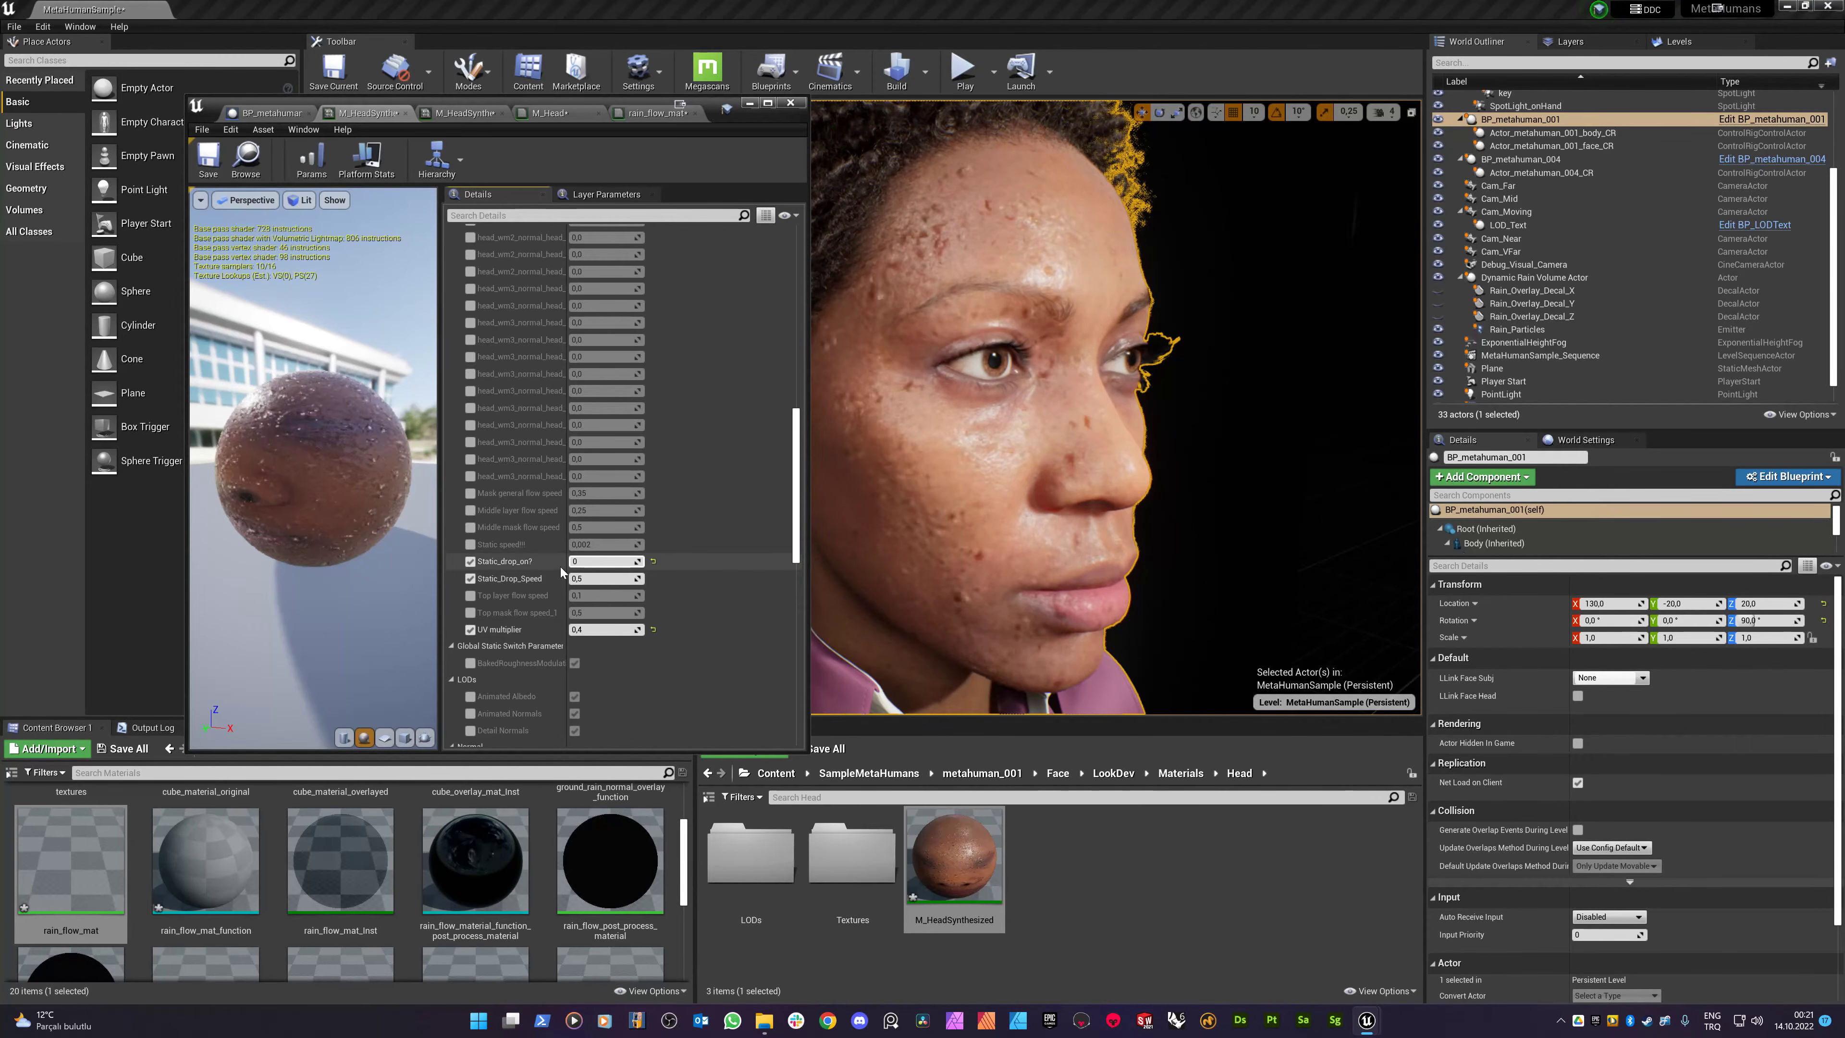
{"action": "key", "text": "Return"}
- Set General flow speed to 1 and frame the face in the level viewport
{"action": "scroll", "coordinate": [534, 487], "scroll_direction": "up", "scroll_amount": 5}
{"action": "scroll", "coordinate": [538, 465], "scroll_direction": "up", "scroll_amount": 10}
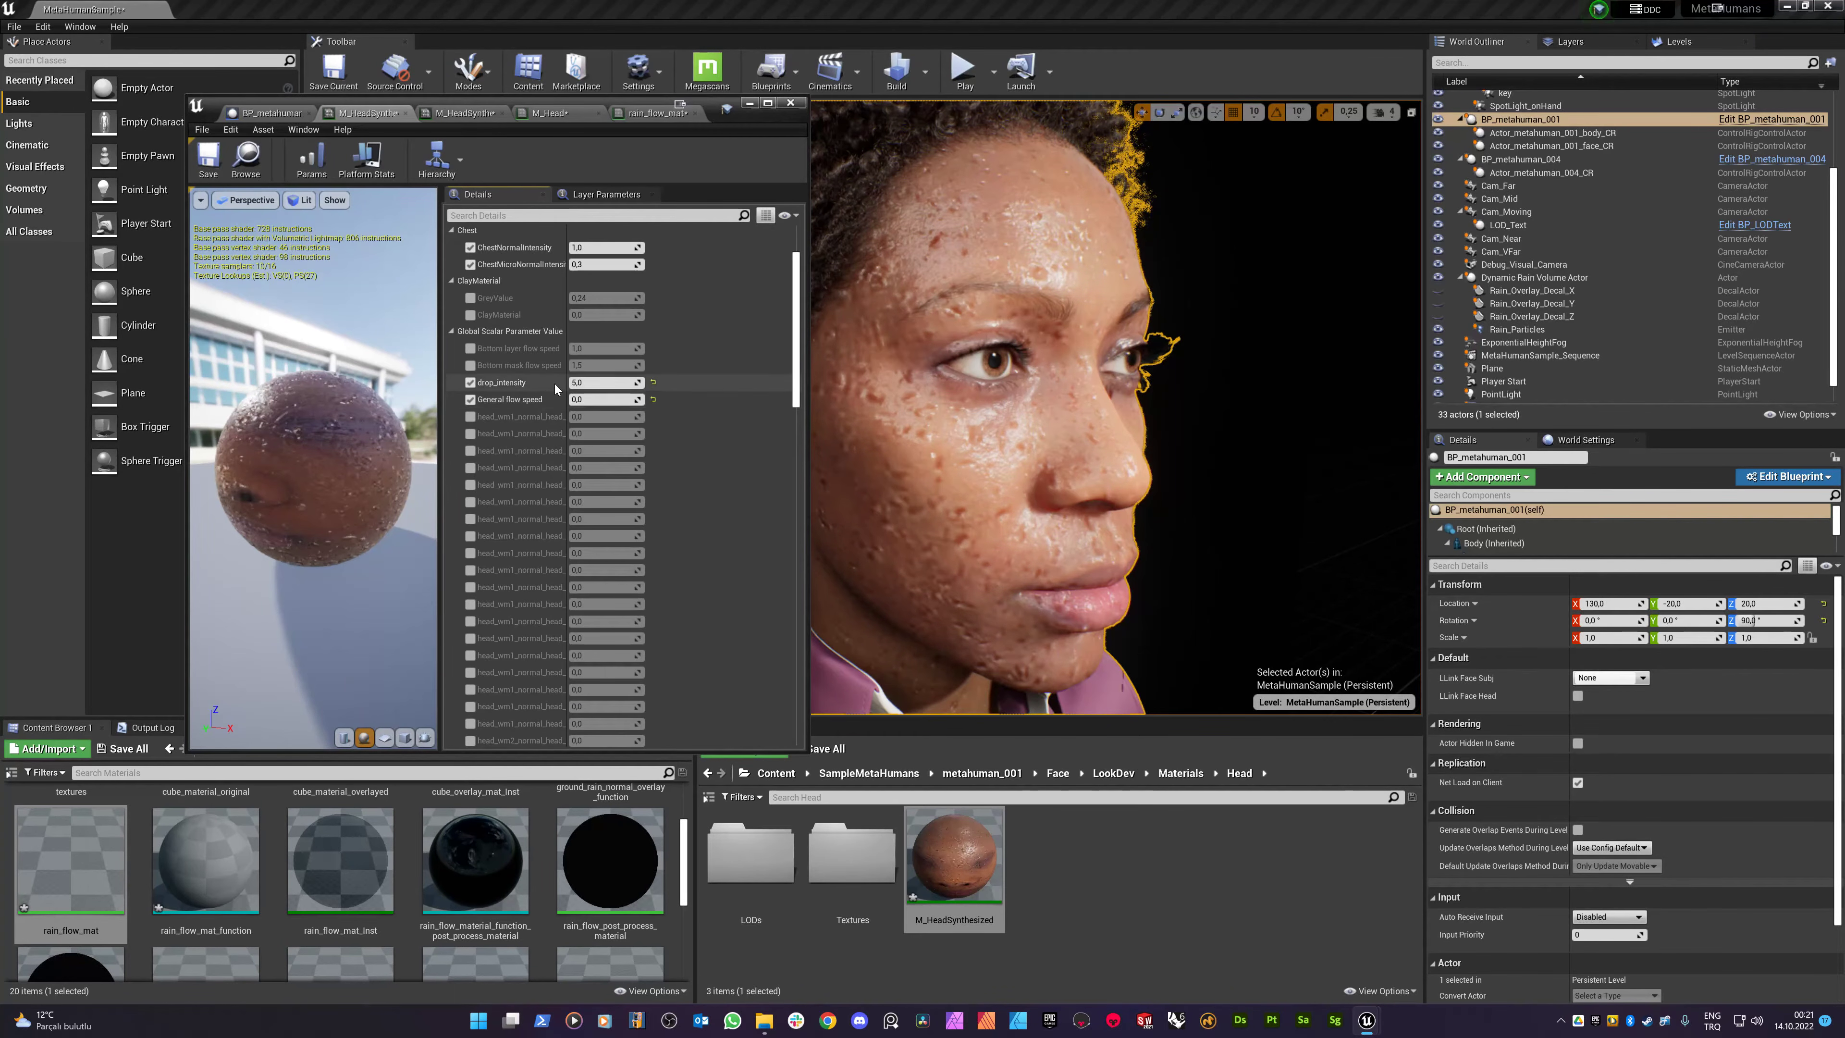
{"action": "type", "text": "1"}
{"action": "key", "text": "Return"}
{"action": "left_click", "coordinate": [1089, 421]}
{"action": "scroll", "coordinate": [1089, 421], "scroll_direction": "up", "scroll_amount": 3}
{"action": "scroll", "coordinate": [1089, 422], "scroll_direction": "down", "scroll_amount": 2}
{"action": "right_click_drag", "start_coordinate": [1137, 278], "coordinate": [1137, 278]}
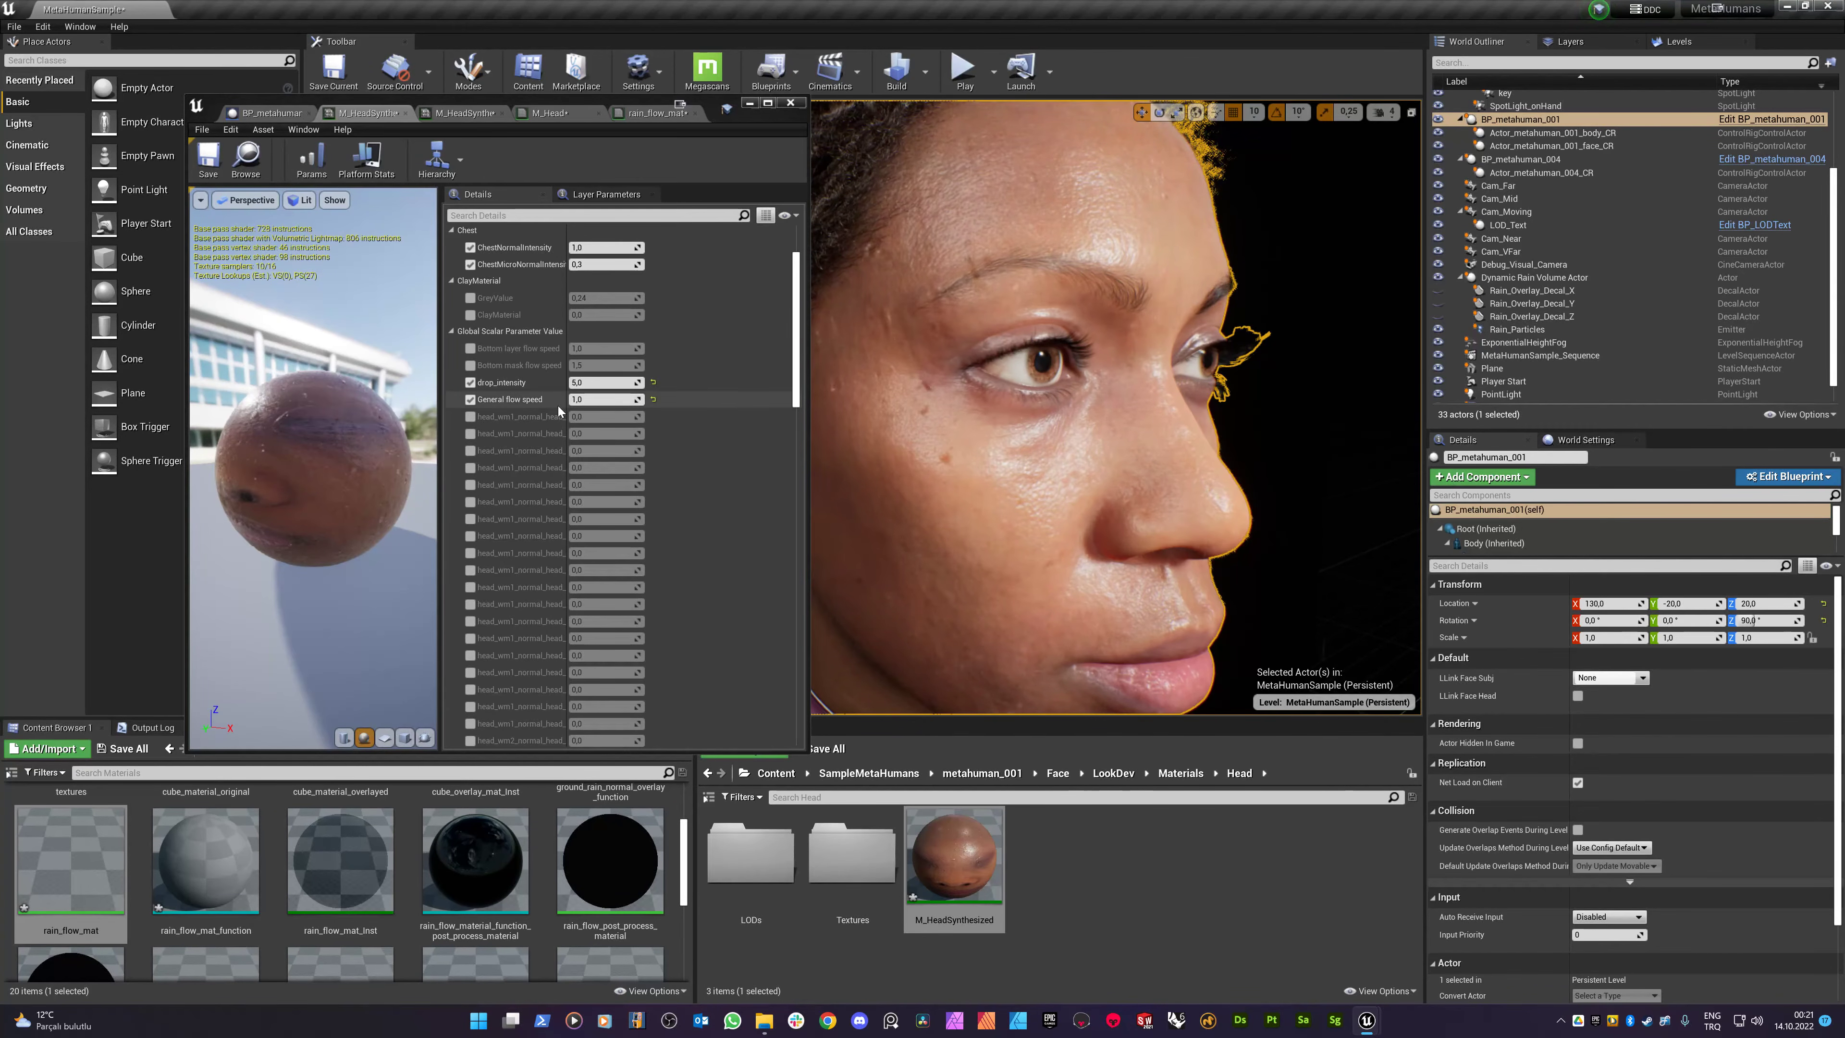
- Raise drop_intensity to 10 and inspect the face up close
{"action": "left_click", "coordinate": [588, 386]}
{"action": "type", "text": "2"}
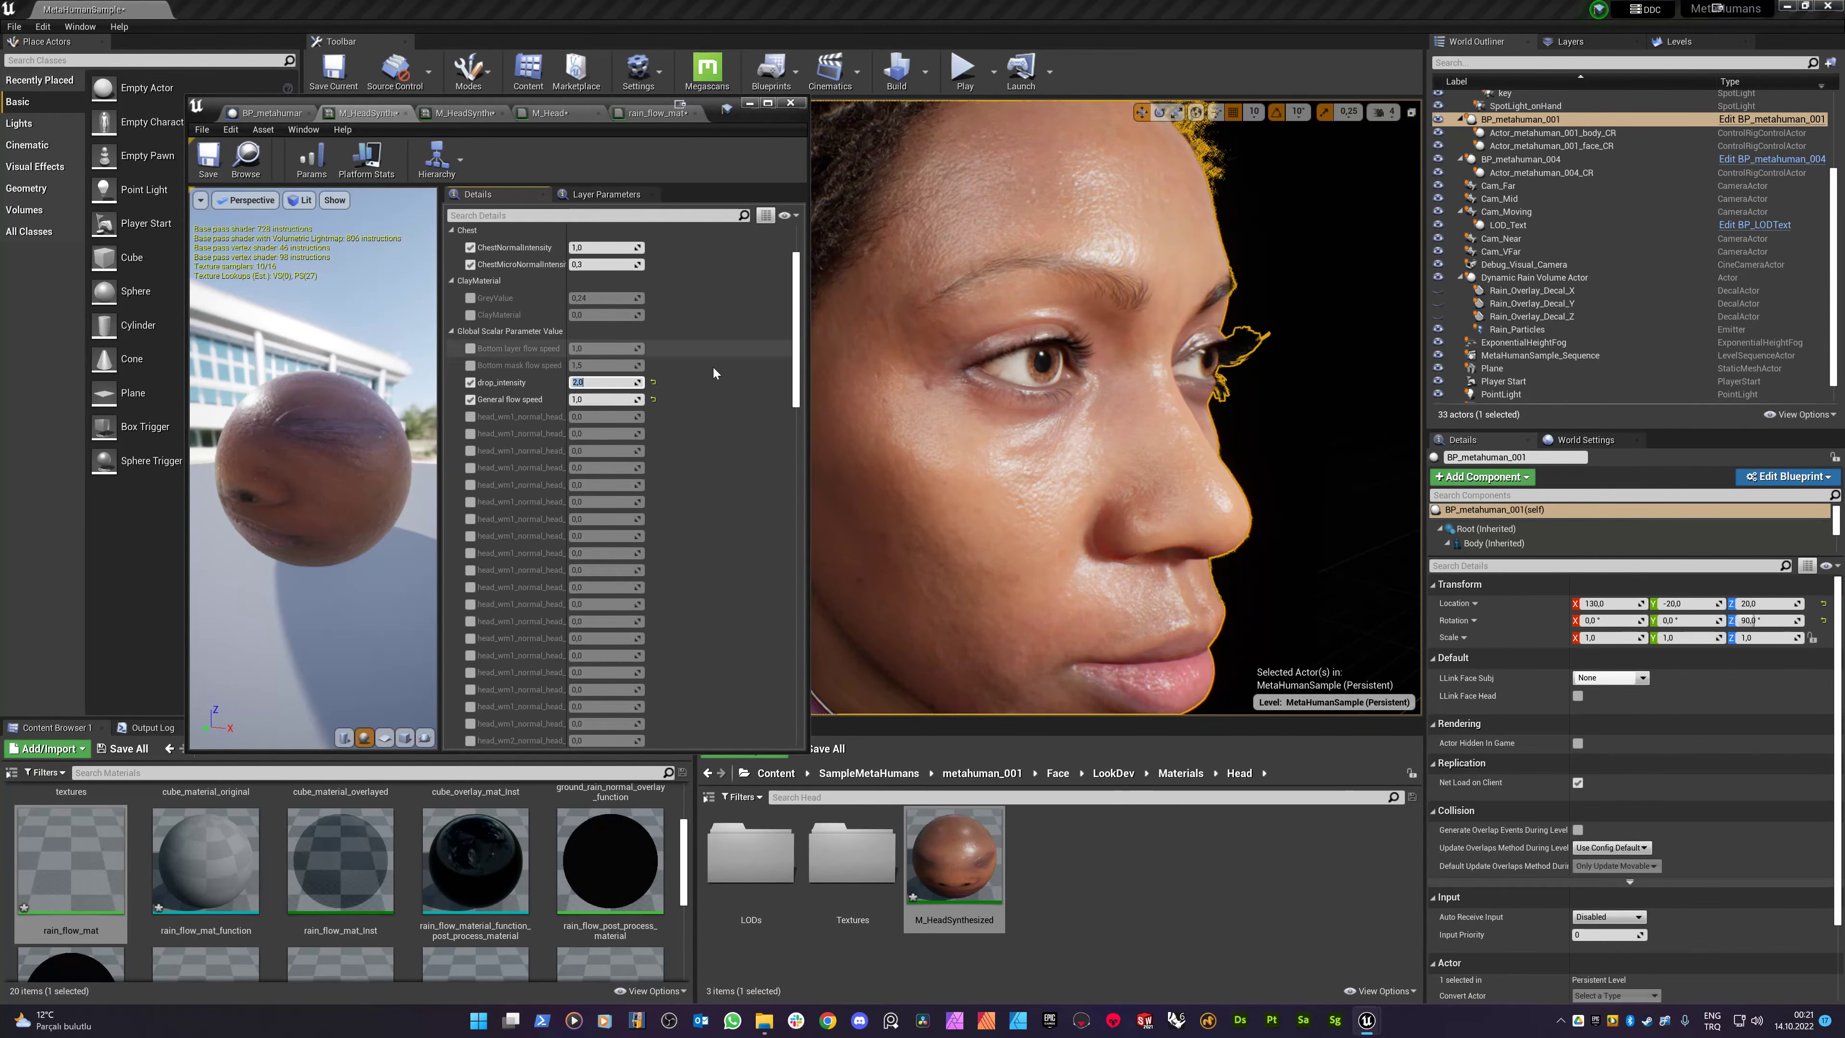
{"action": "type", "text": "10"}
{"action": "key", "text": "Return"}
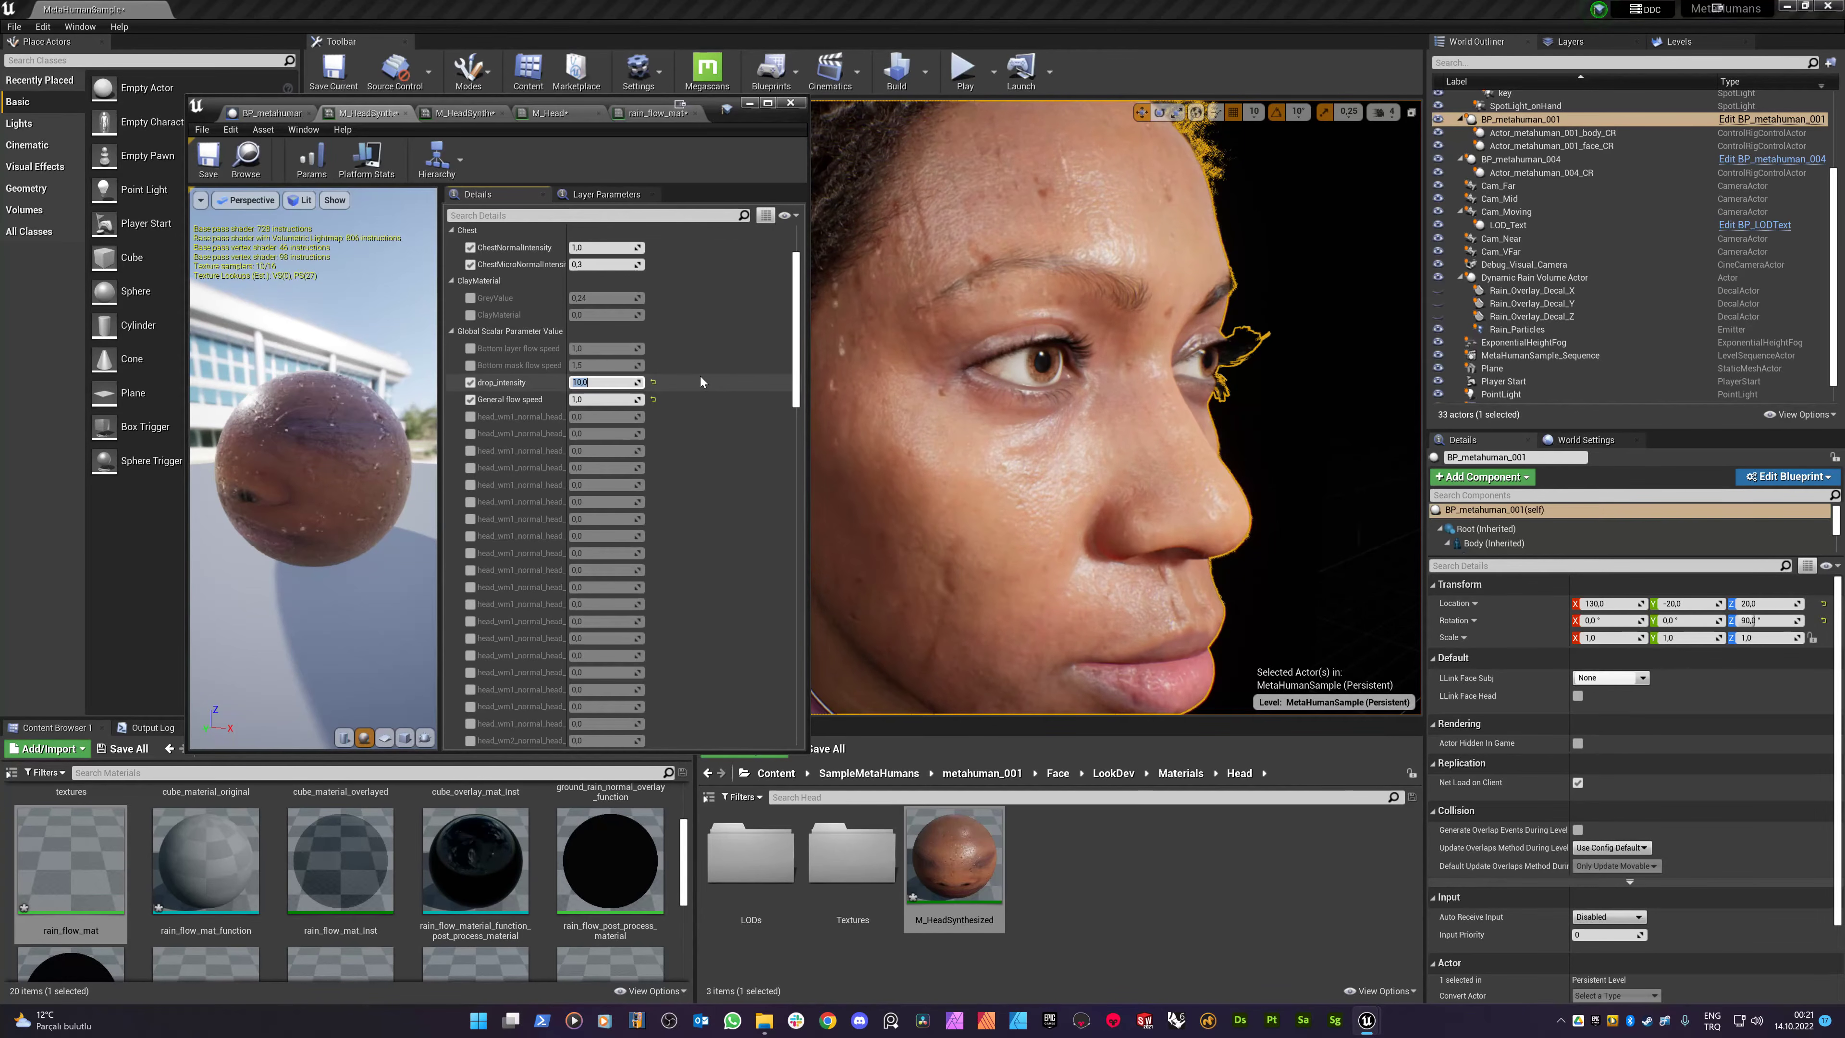
{"action": "key", "text": "s"}
{"action": "right_click_drag", "start_coordinate": [966, 400], "coordinate": [949, 398]}
{"action": "key", "text": "w"}
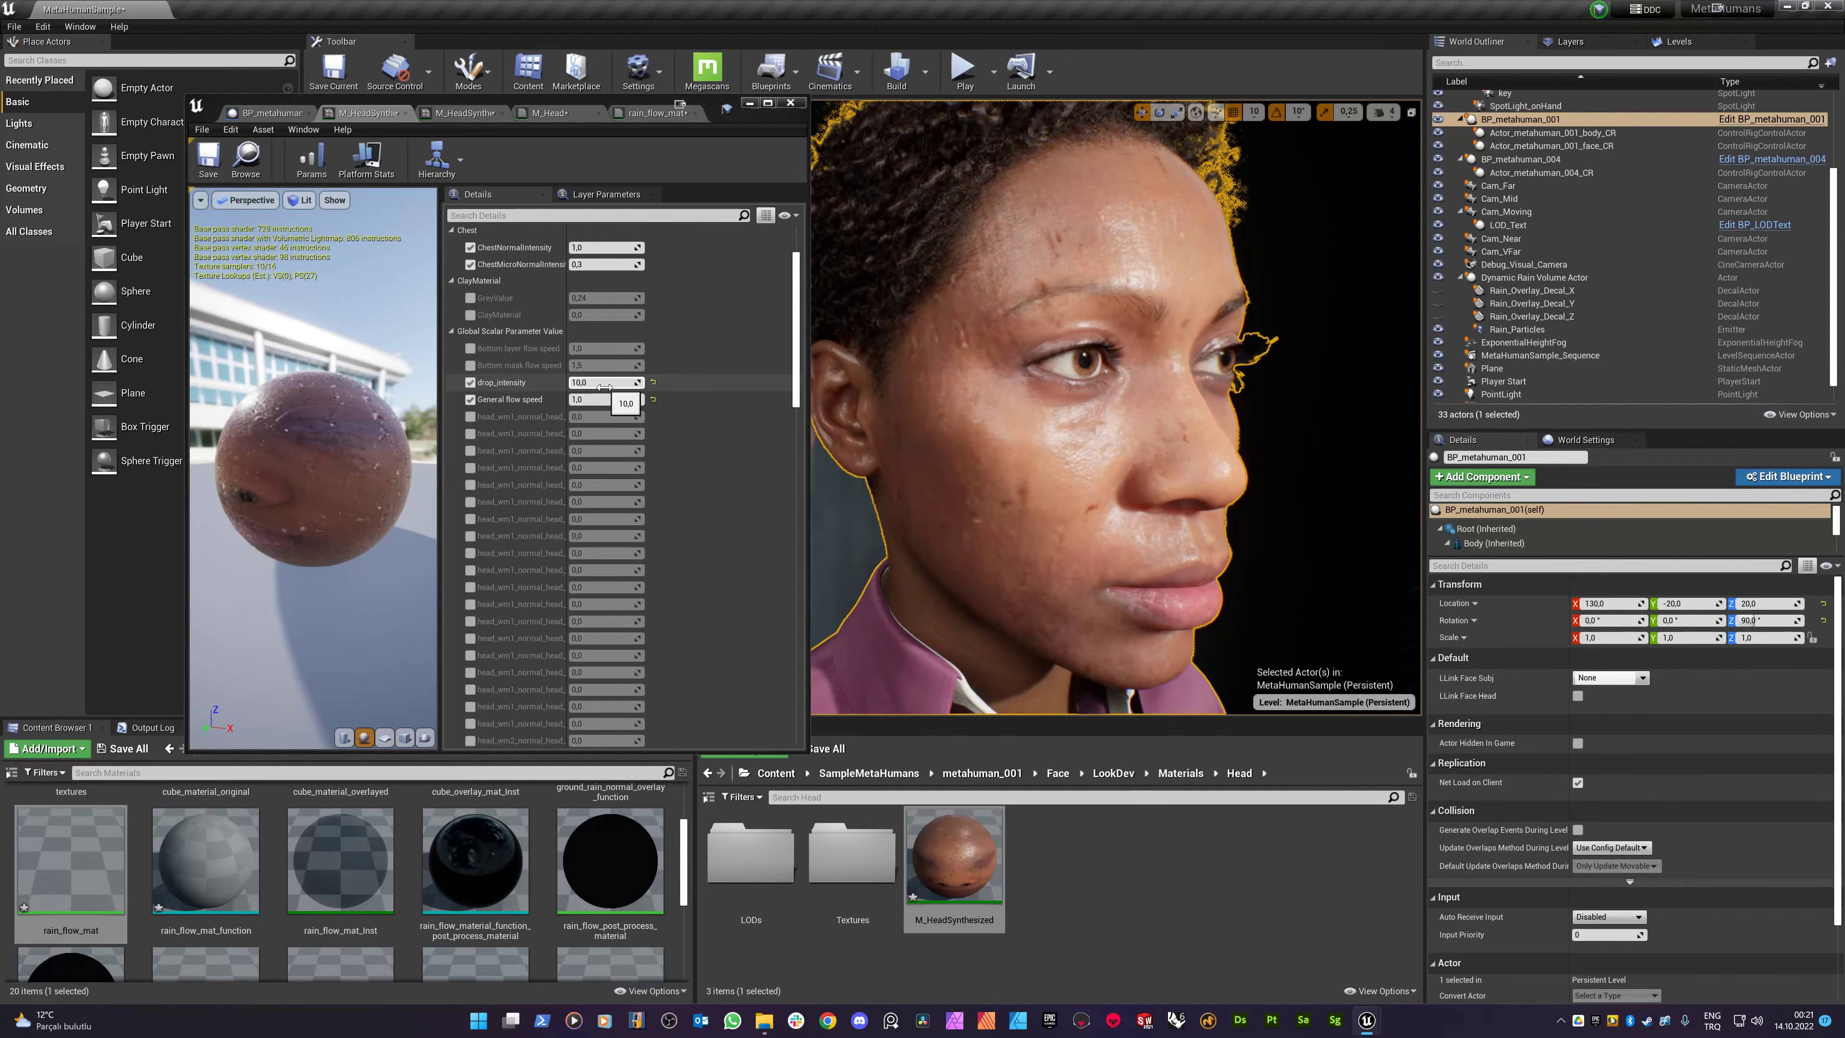
- Try General flow speeds 5 and 3, lower drop_intensity to 5, then set flow speed 2
{"action": "type", "text": "5"}
{"action": "key", "text": "Return"}
{"action": "type", "text": "3"}
{"action": "key", "text": "Return"}
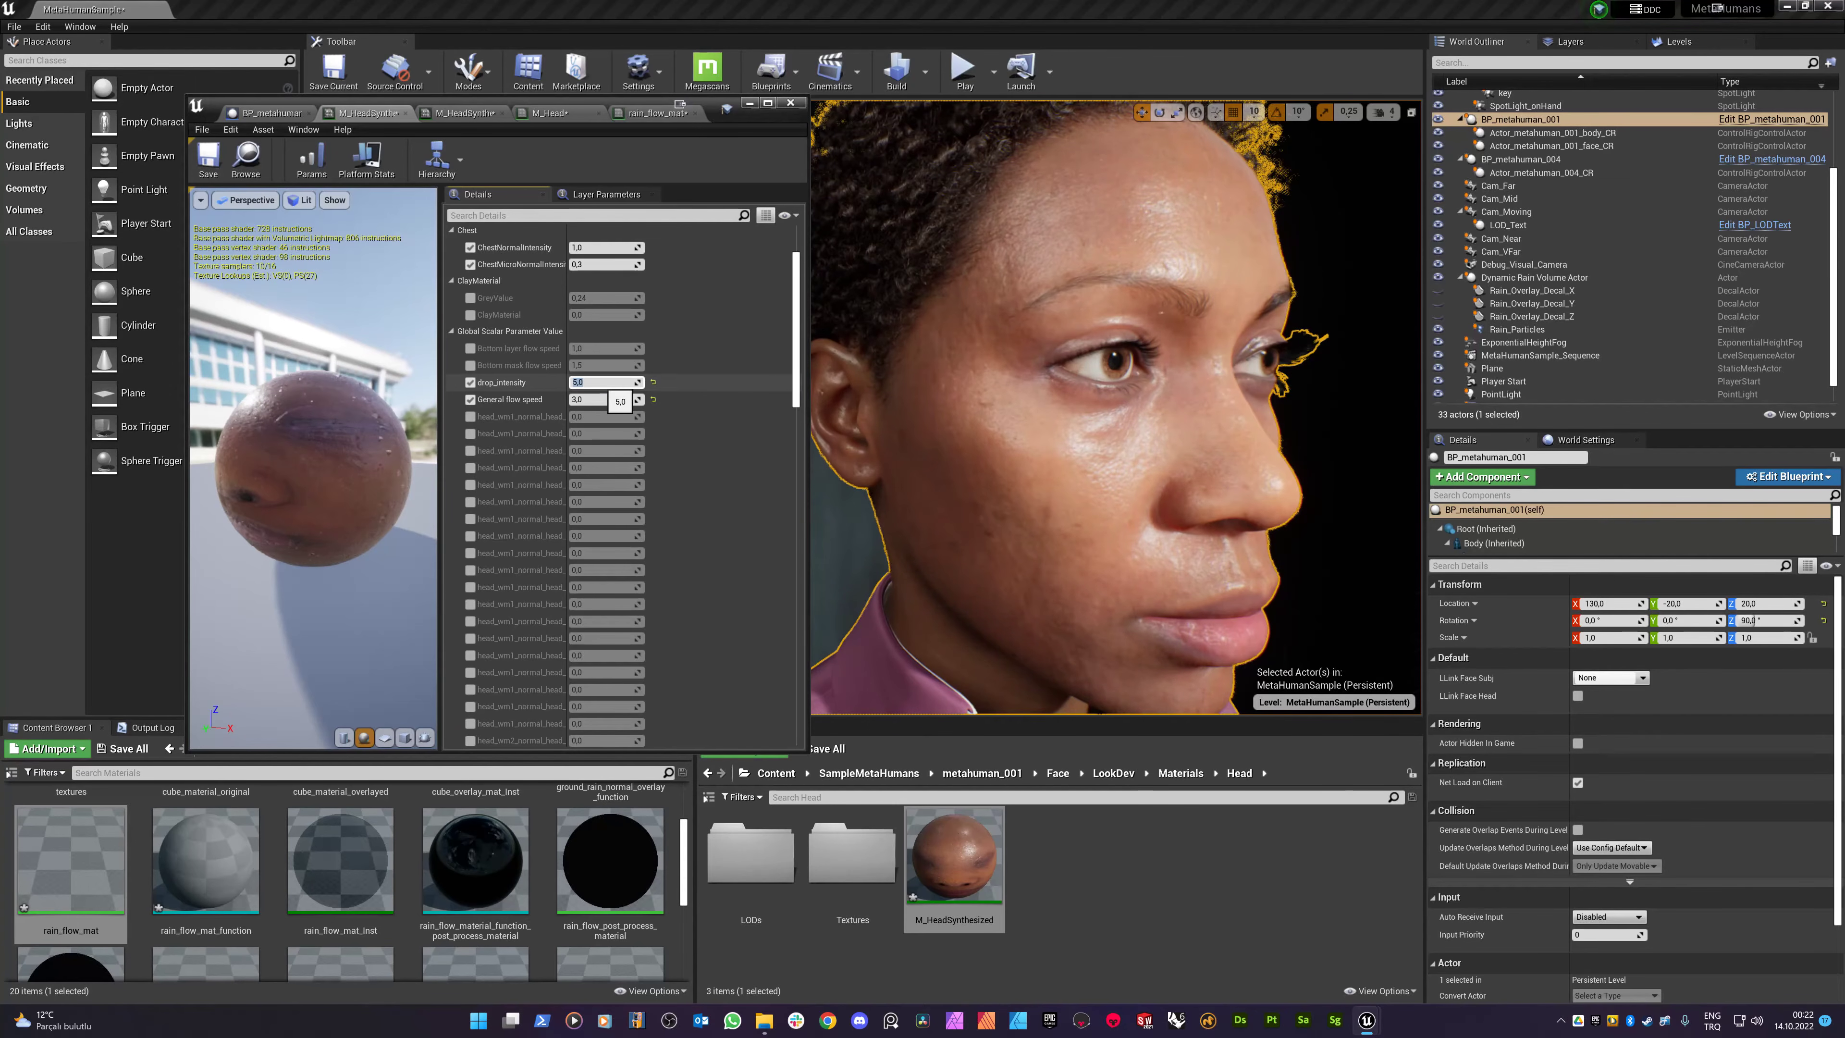
{"action": "type", "text": "5"}
{"action": "key", "text": "Return"}
{"action": "type", "text": "6"}
{"action": "key", "text": "Return"}
{"action": "left_click", "coordinate": [582, 401]}
{"action": "type", "text": "2"}
{"action": "key", "text": "Return"}
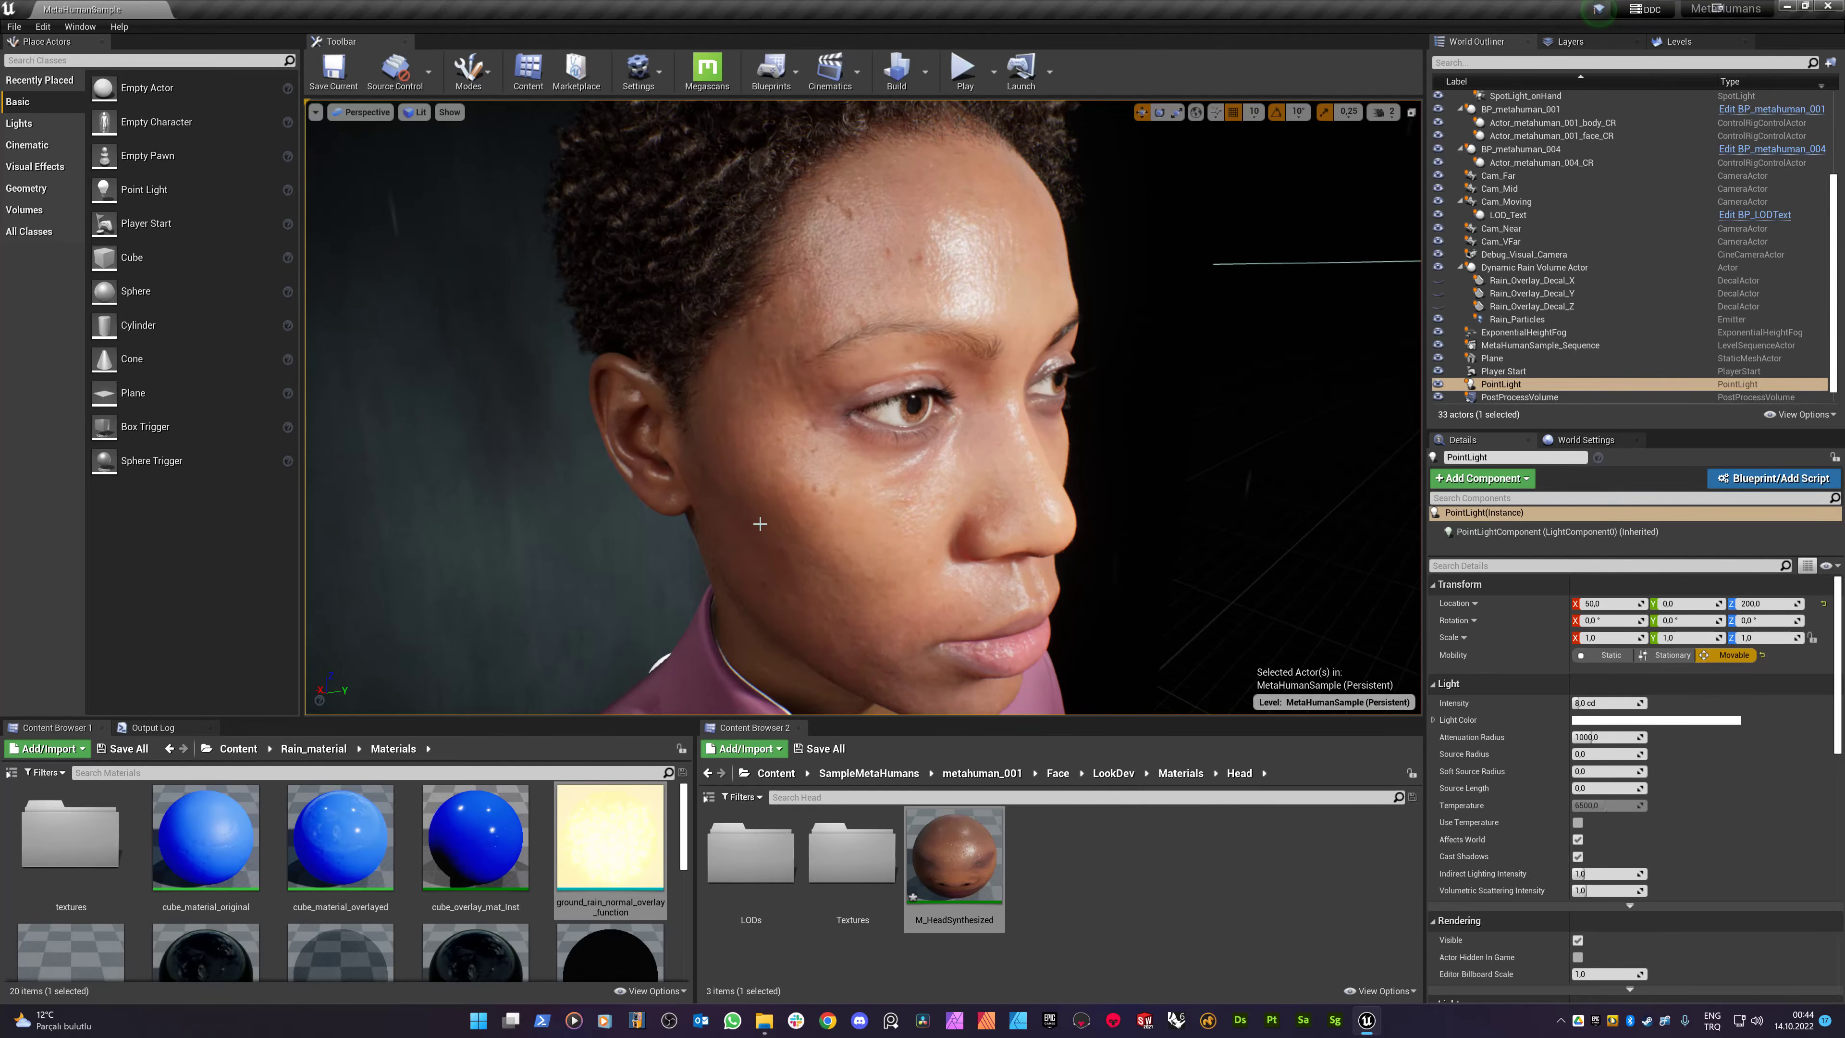
{"action": "key", "text": "a"}
{"action": "key", "text": "w"}
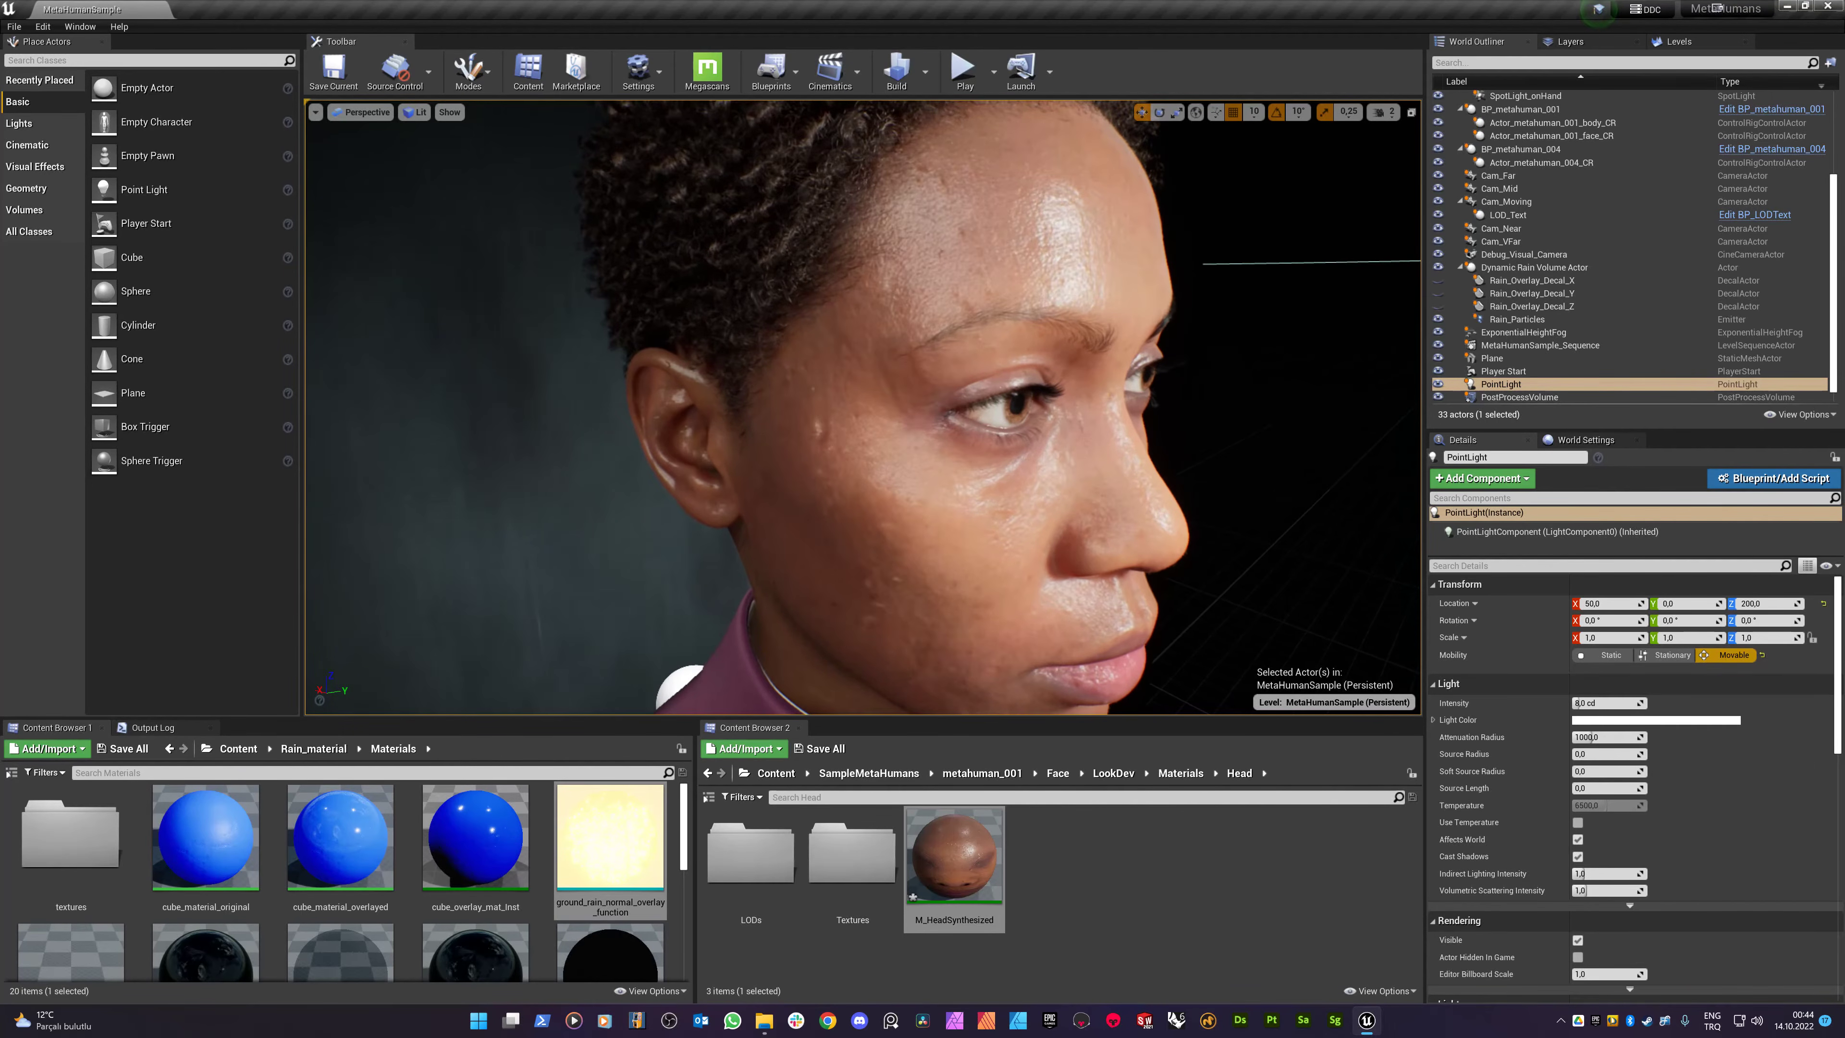
{"action": "key", "text": "e"}
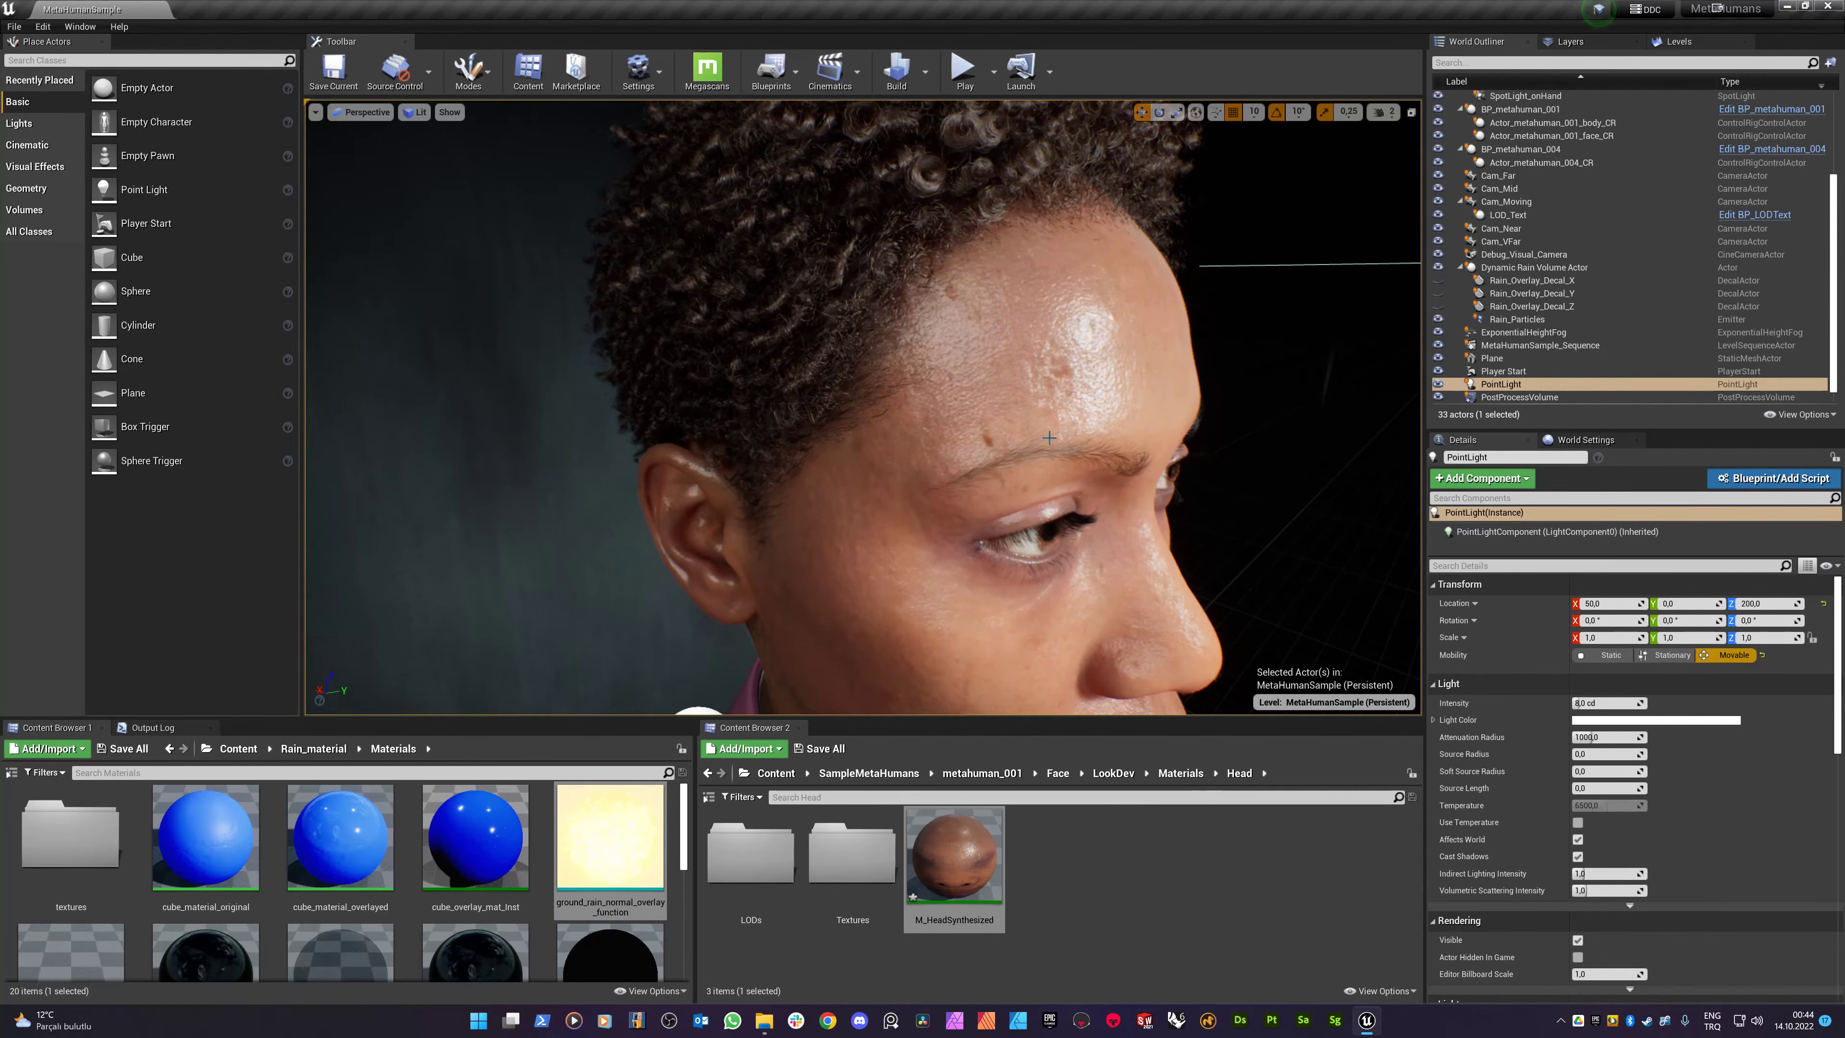
{"action": "key", "text": "s"}
{"action": "key", "text": "s"}
{"action": "right_click_drag", "start_coordinate": [590, 357], "coordinate": [611, 357]}
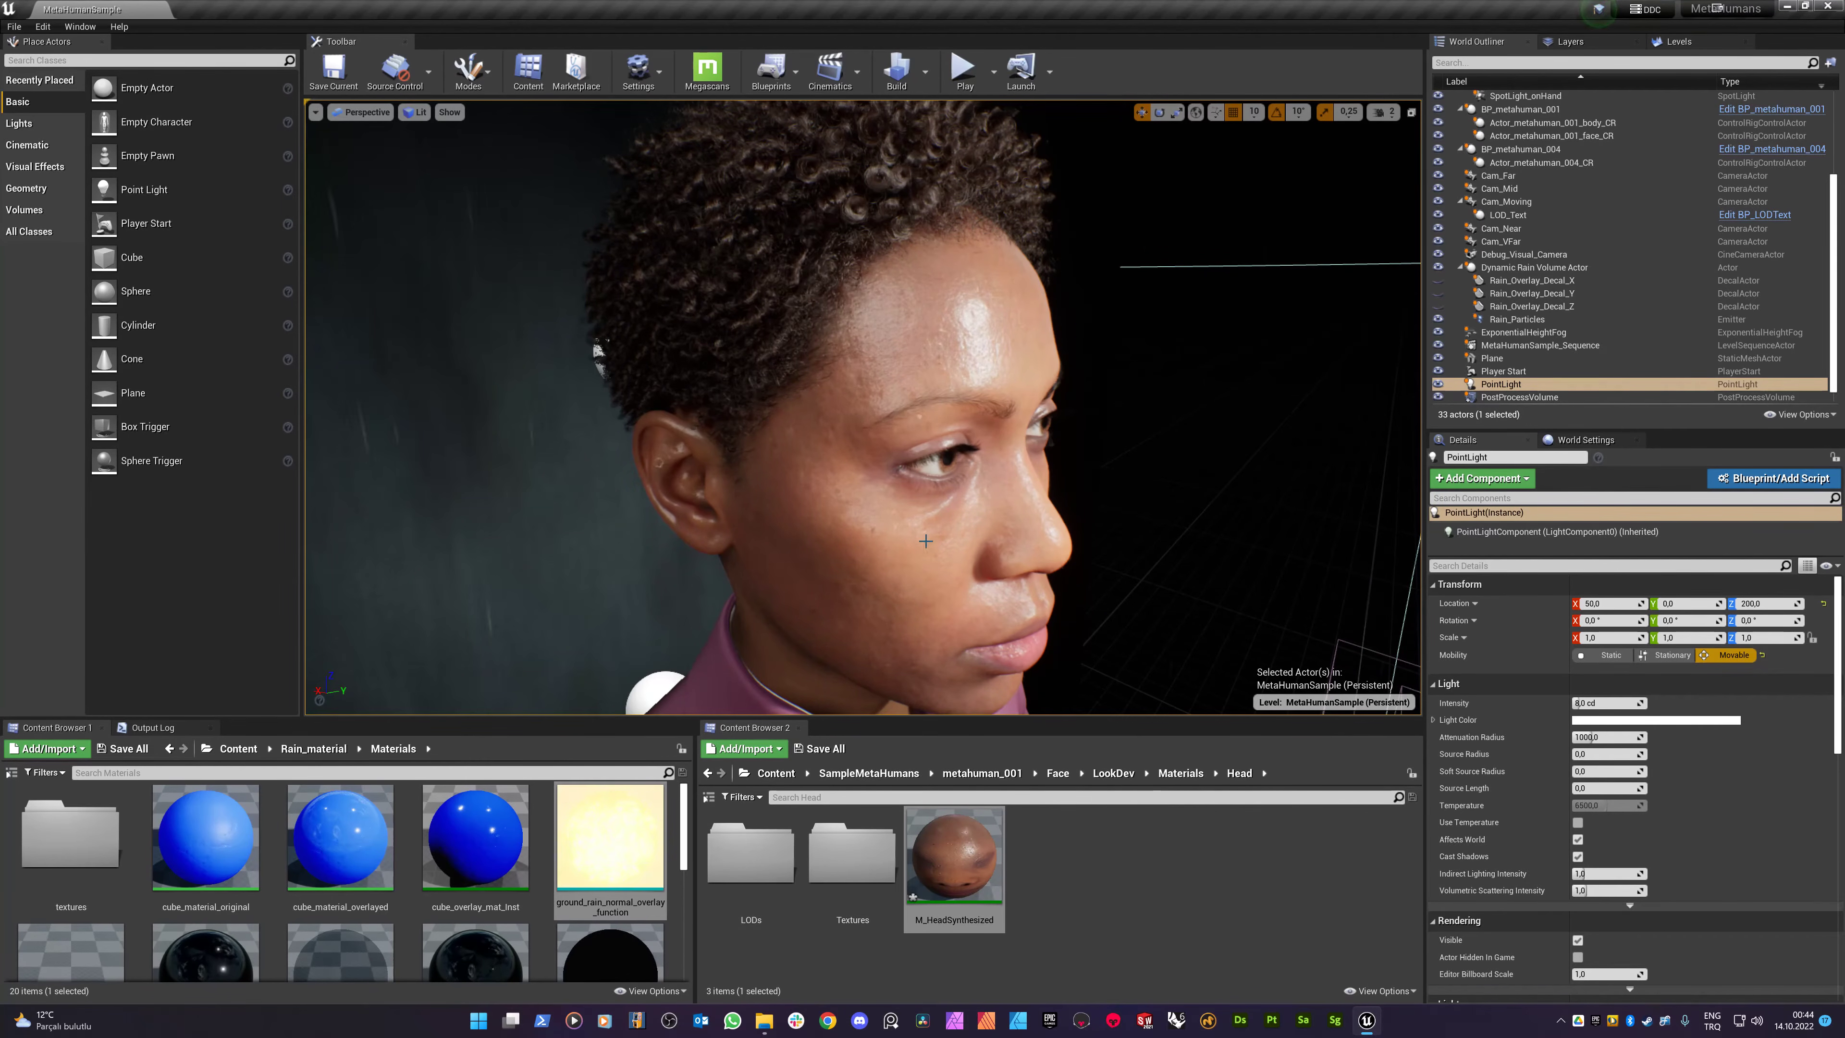
{"action": "left_click_drag", "start_coordinate": [863, 436], "coordinate": [846, 392]}
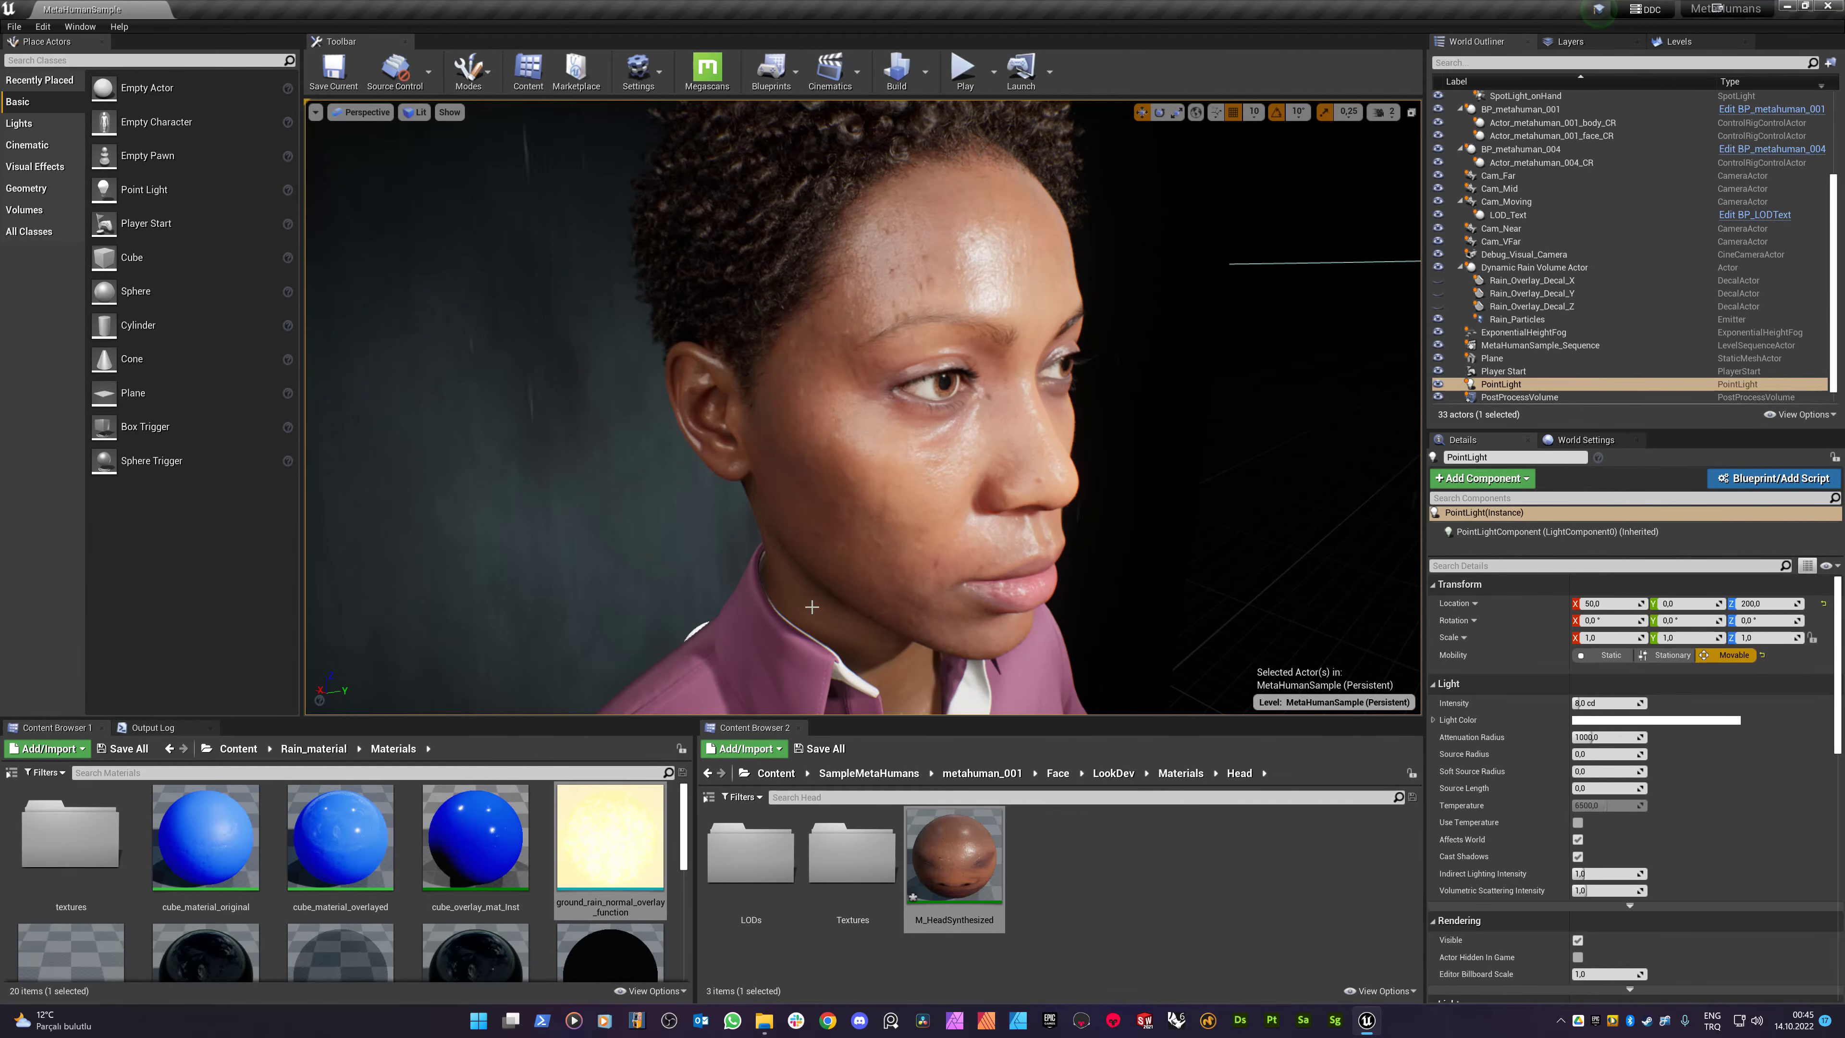
{"action": "double_click", "coordinate": [958, 858]}
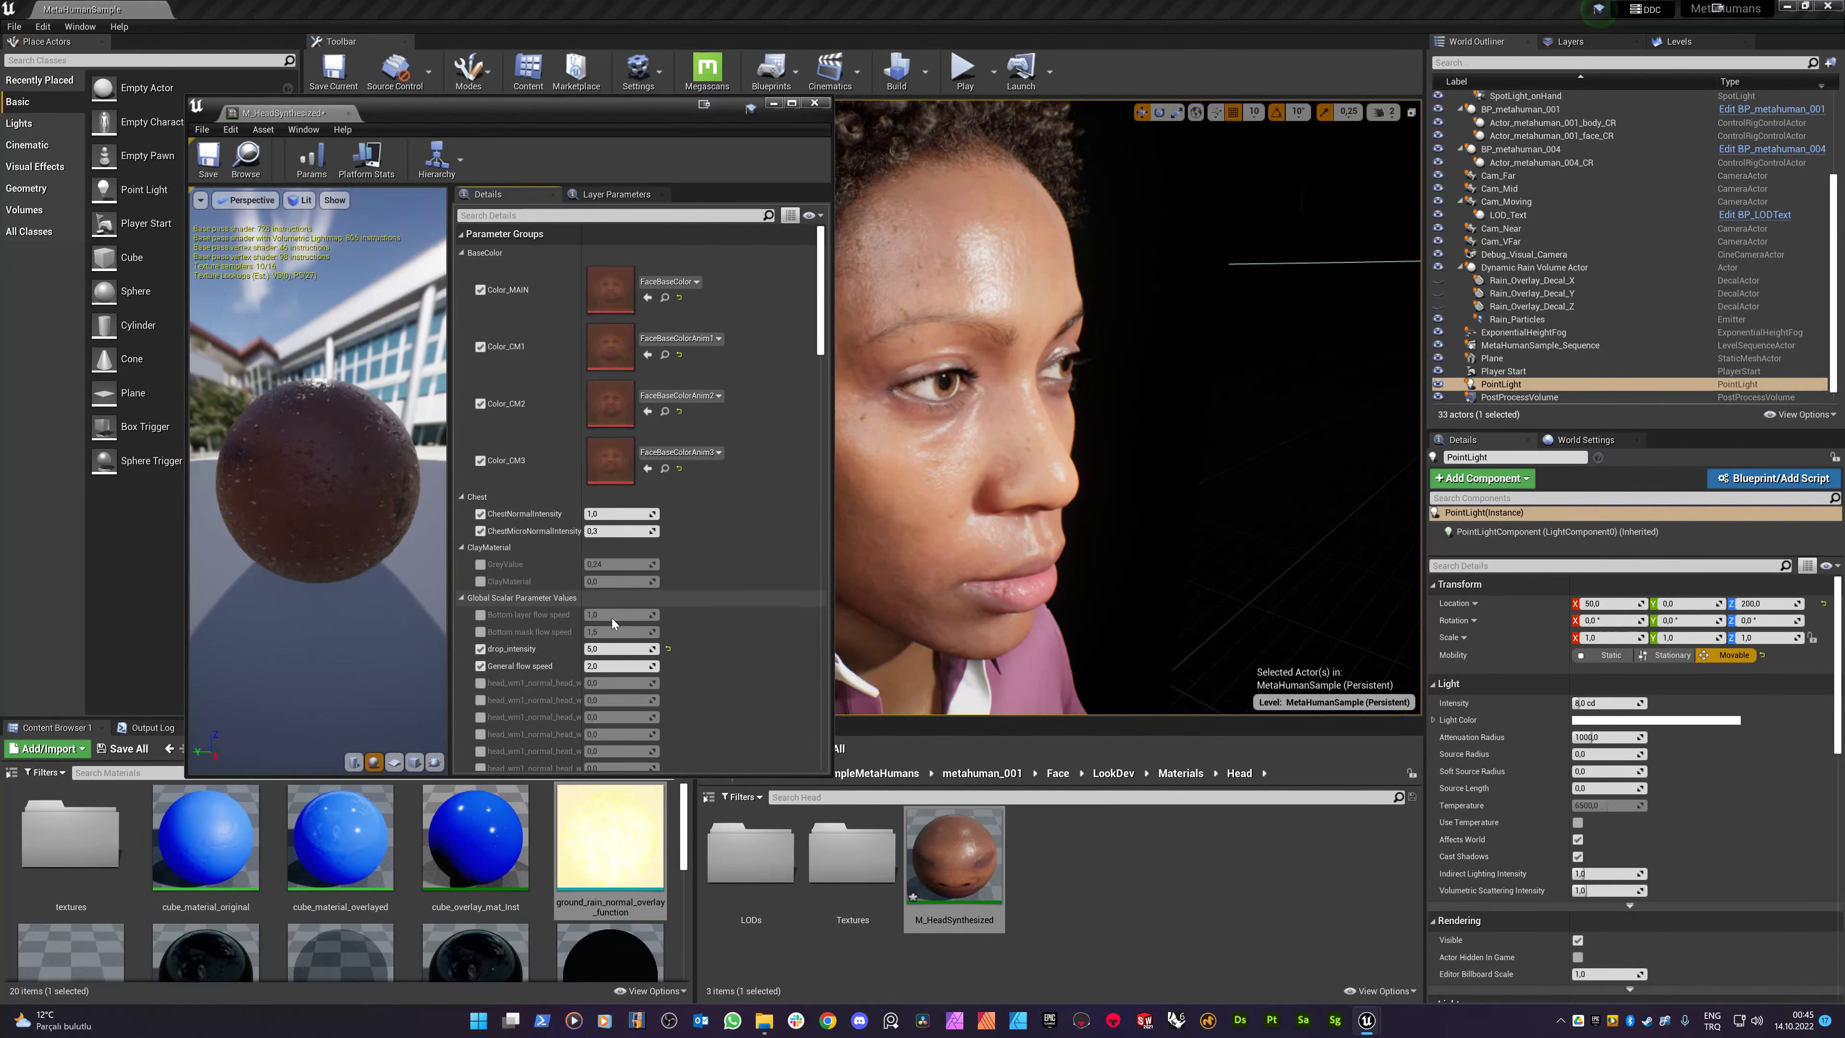
- Zero drop_intensity, search for GlobalRoughness and override it at 0.5, then close M_HeadSynthesized
{"action": "key", "text": "Return"}
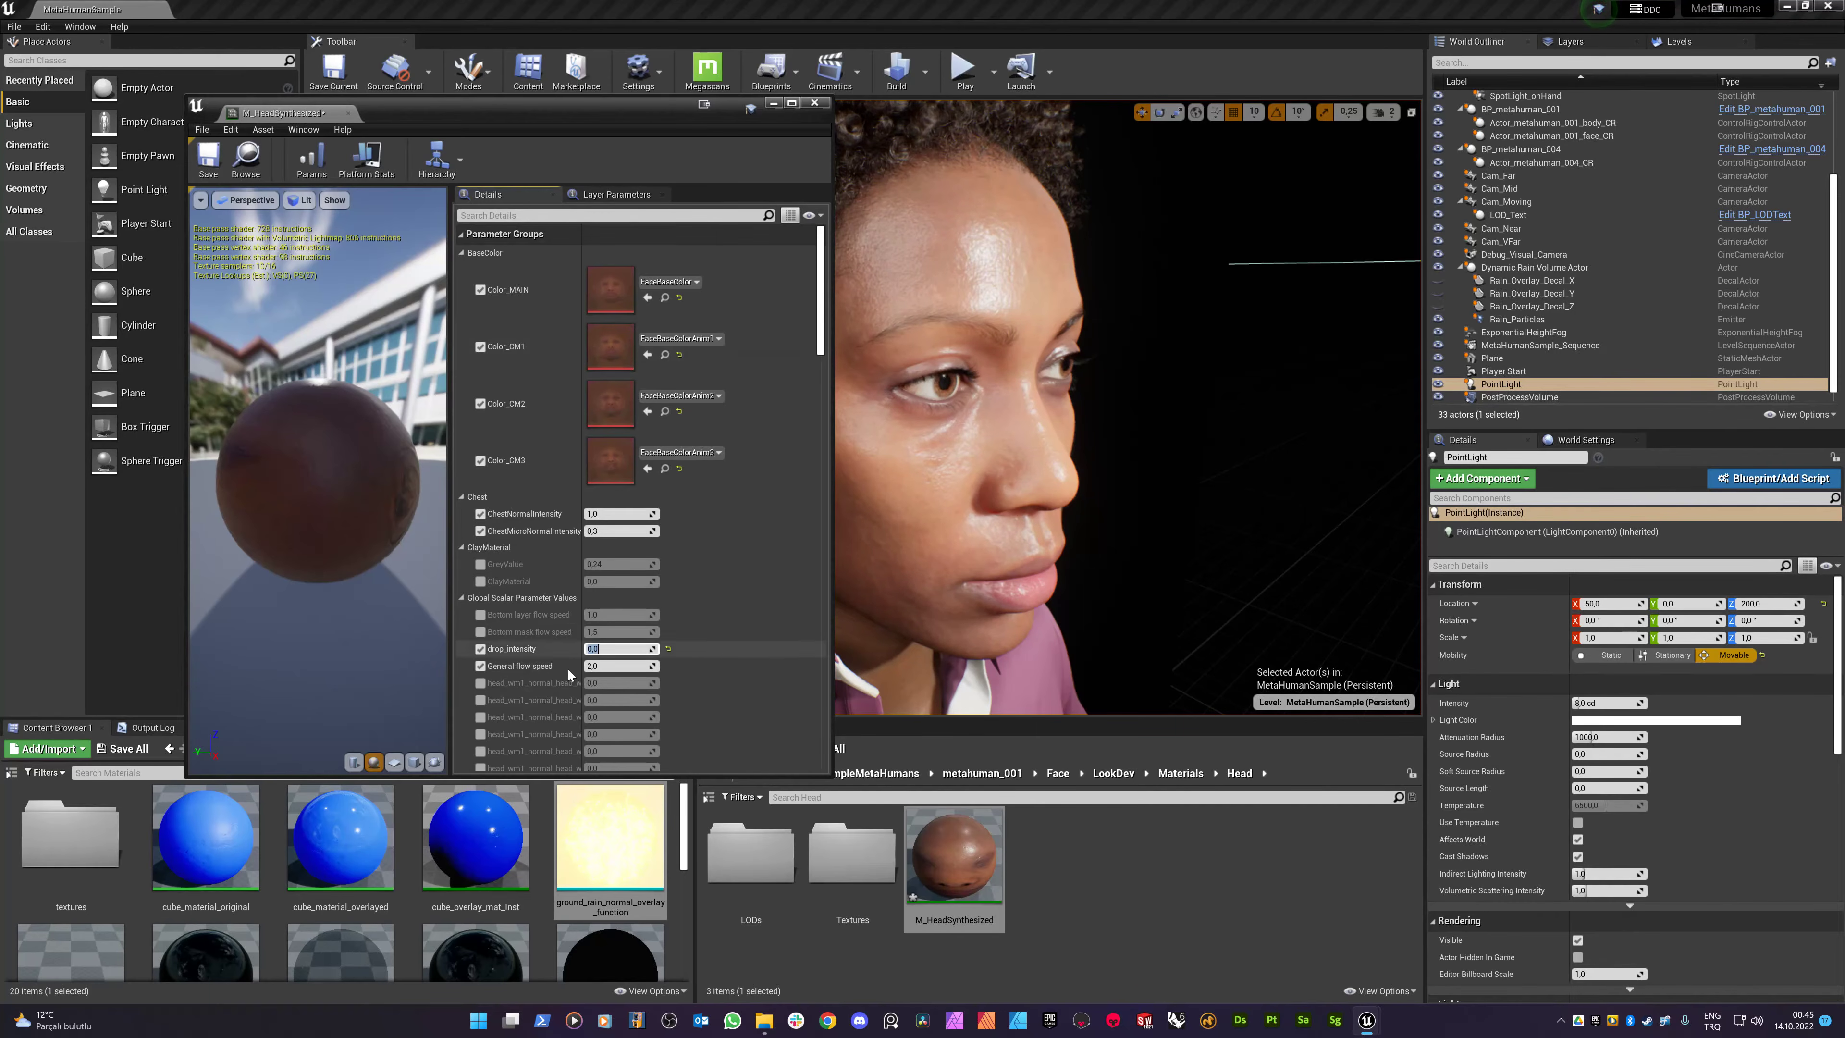
{"action": "left_click", "coordinate": [552, 216]}
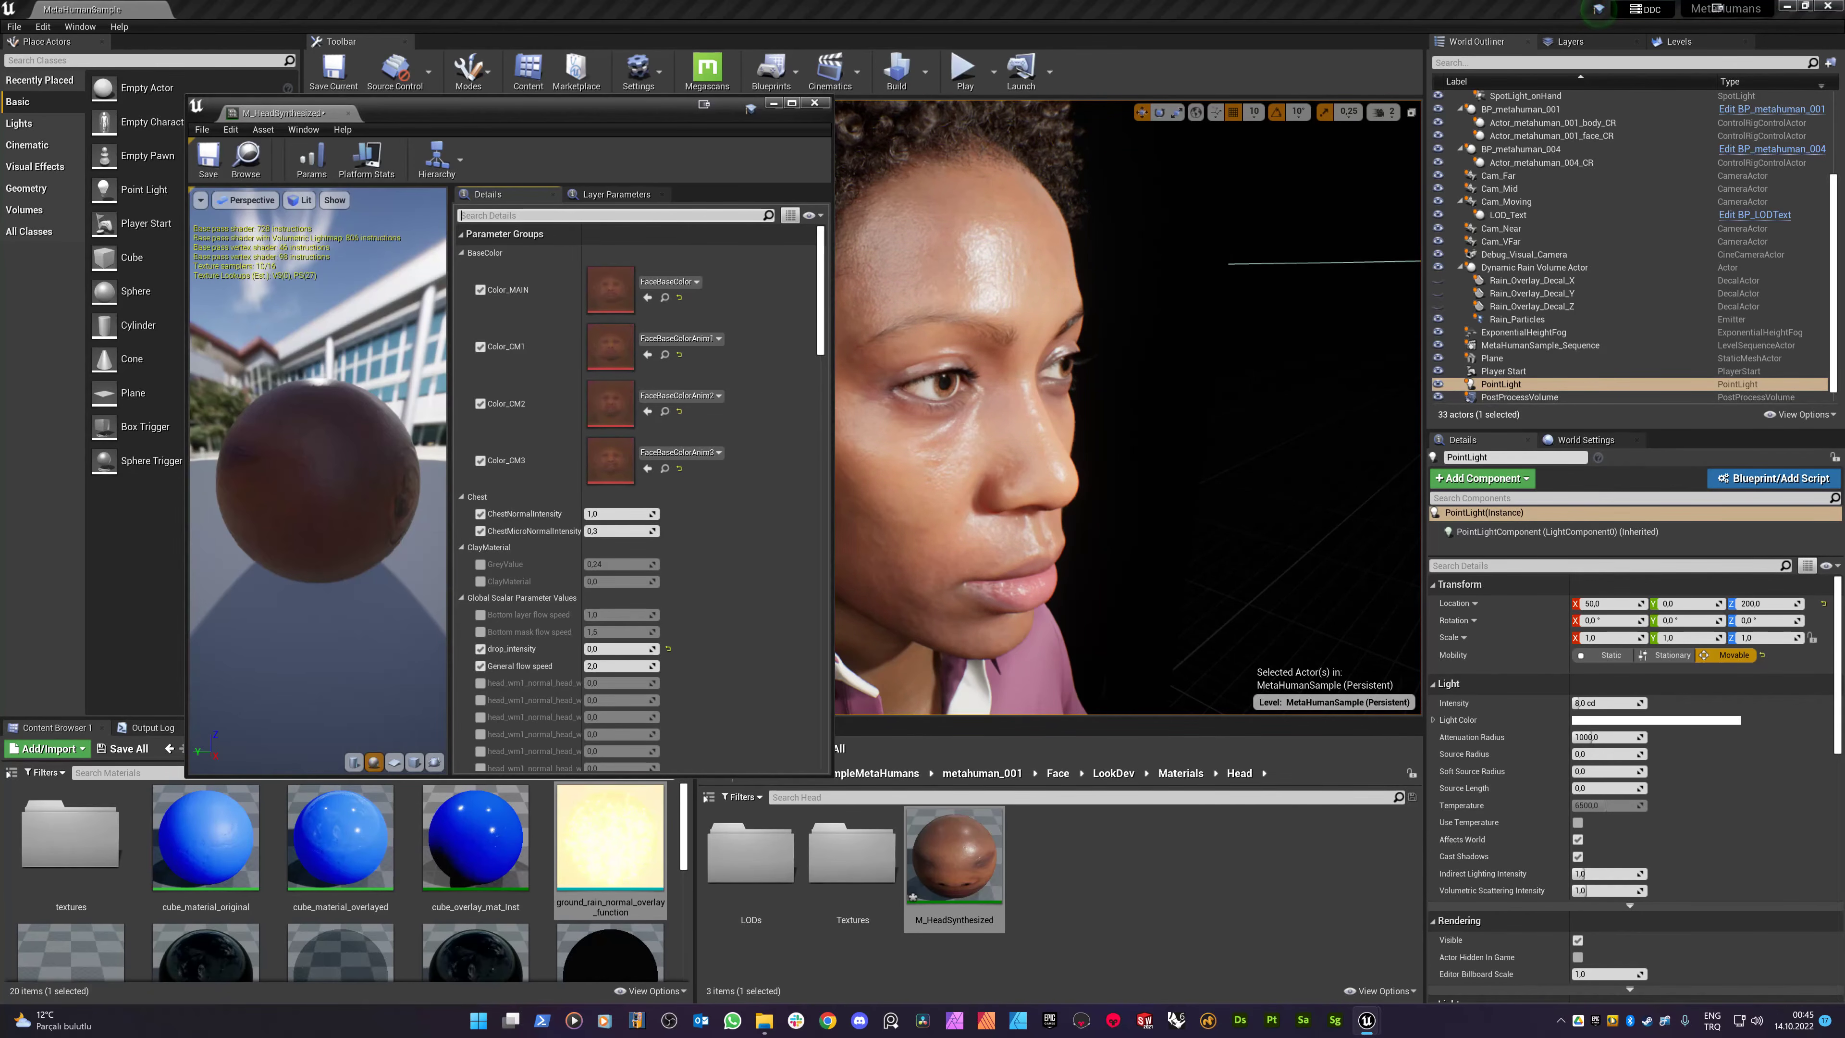
{"action": "left_click", "coordinate": [611, 428]}
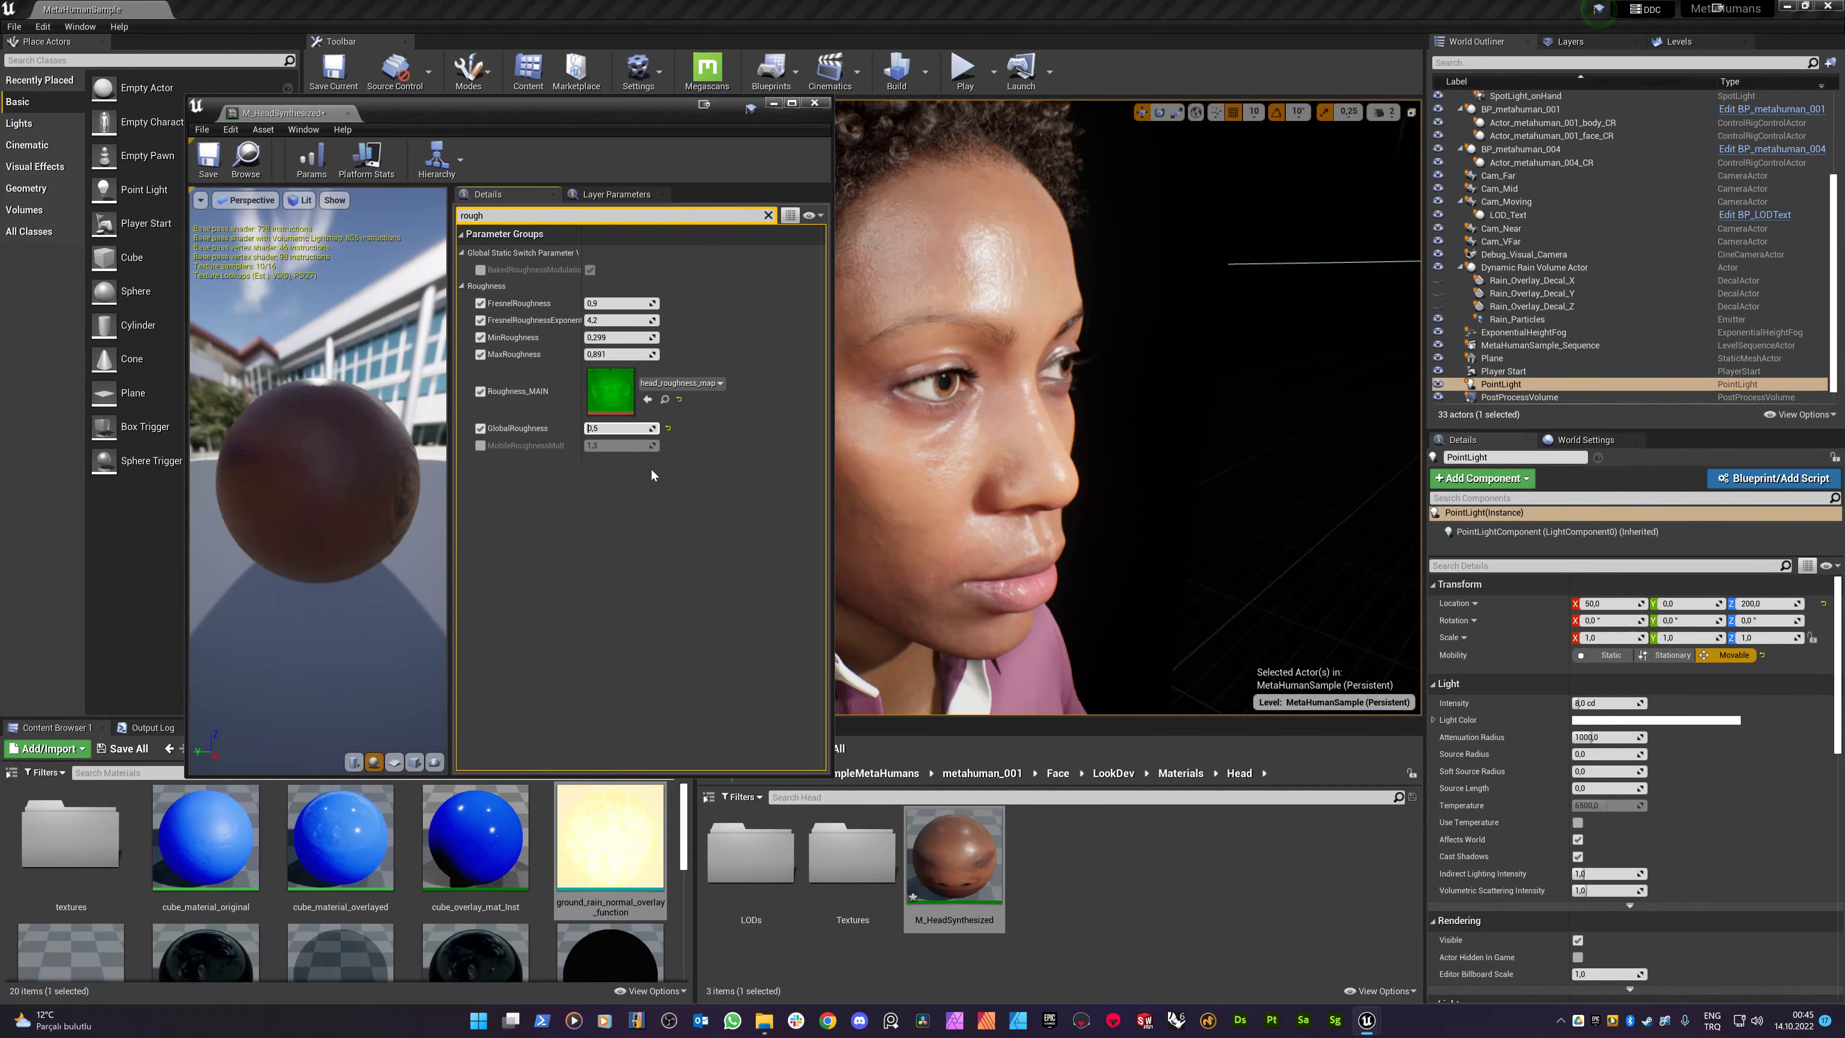
{"action": "key", "text": "Return"}
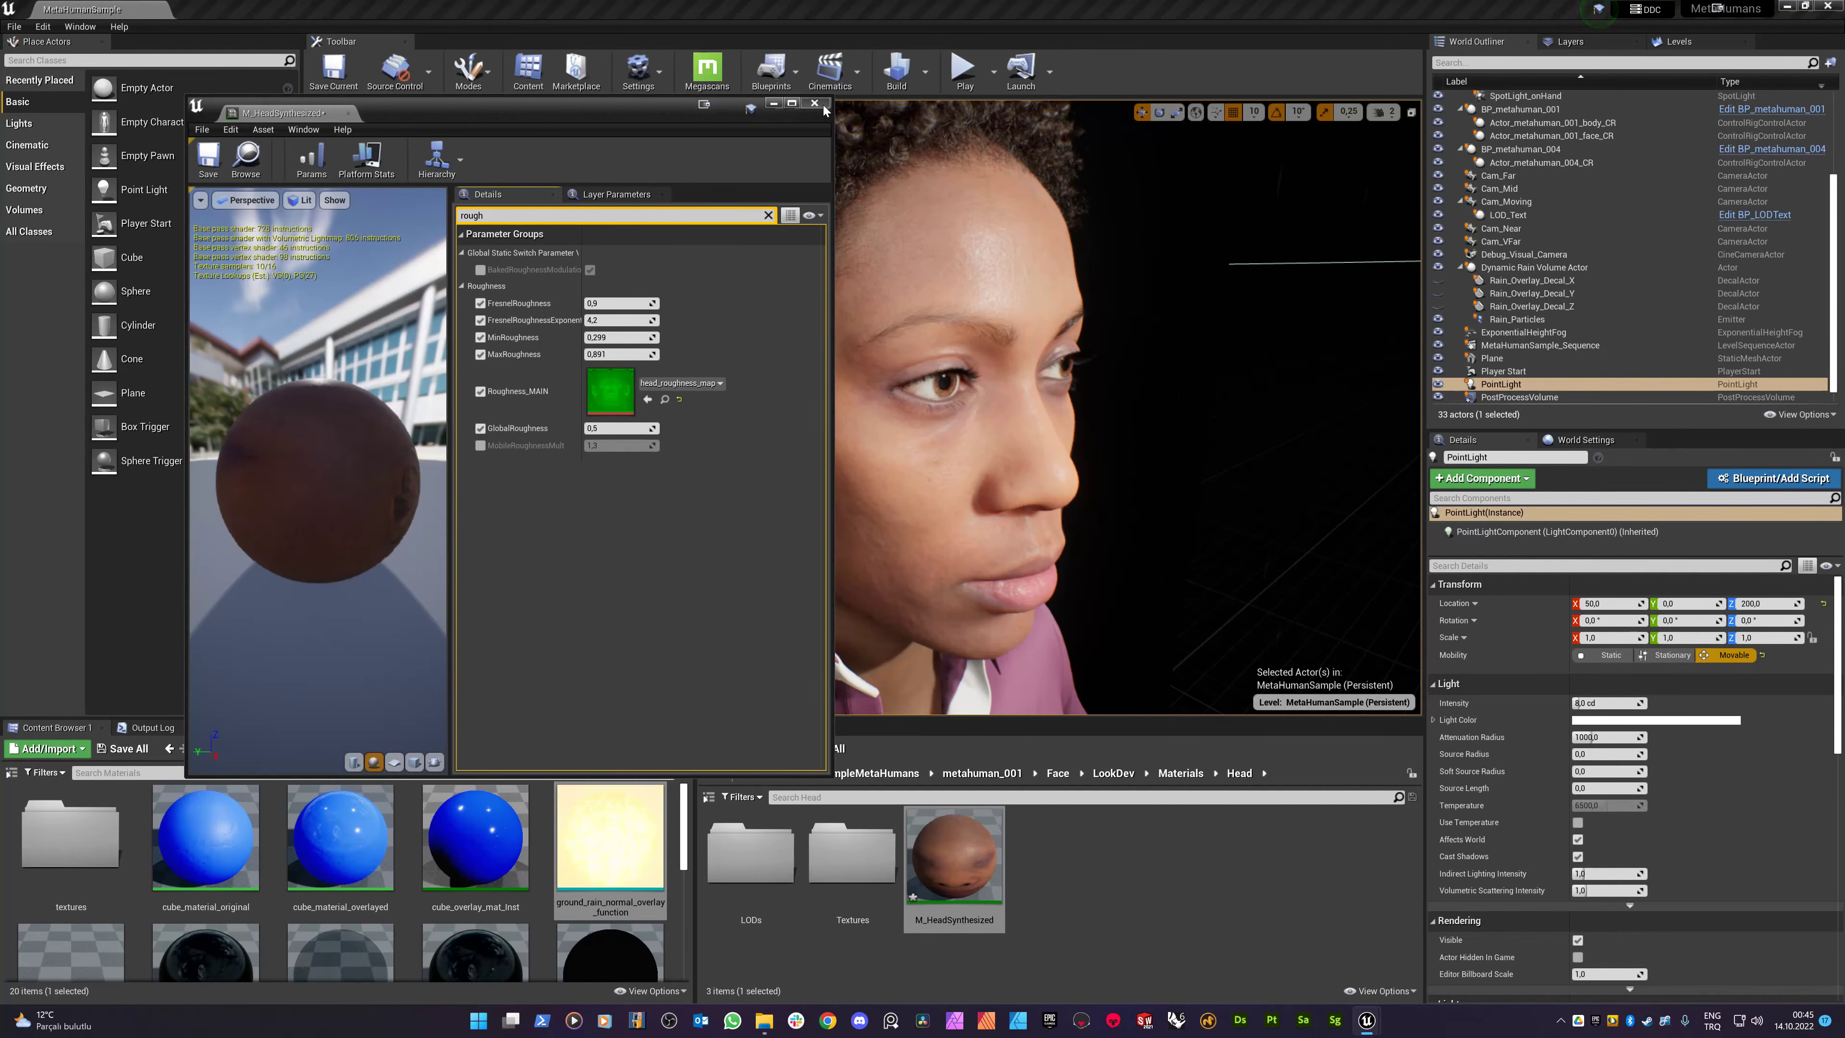
{"action": "left_click", "coordinate": [814, 103]}
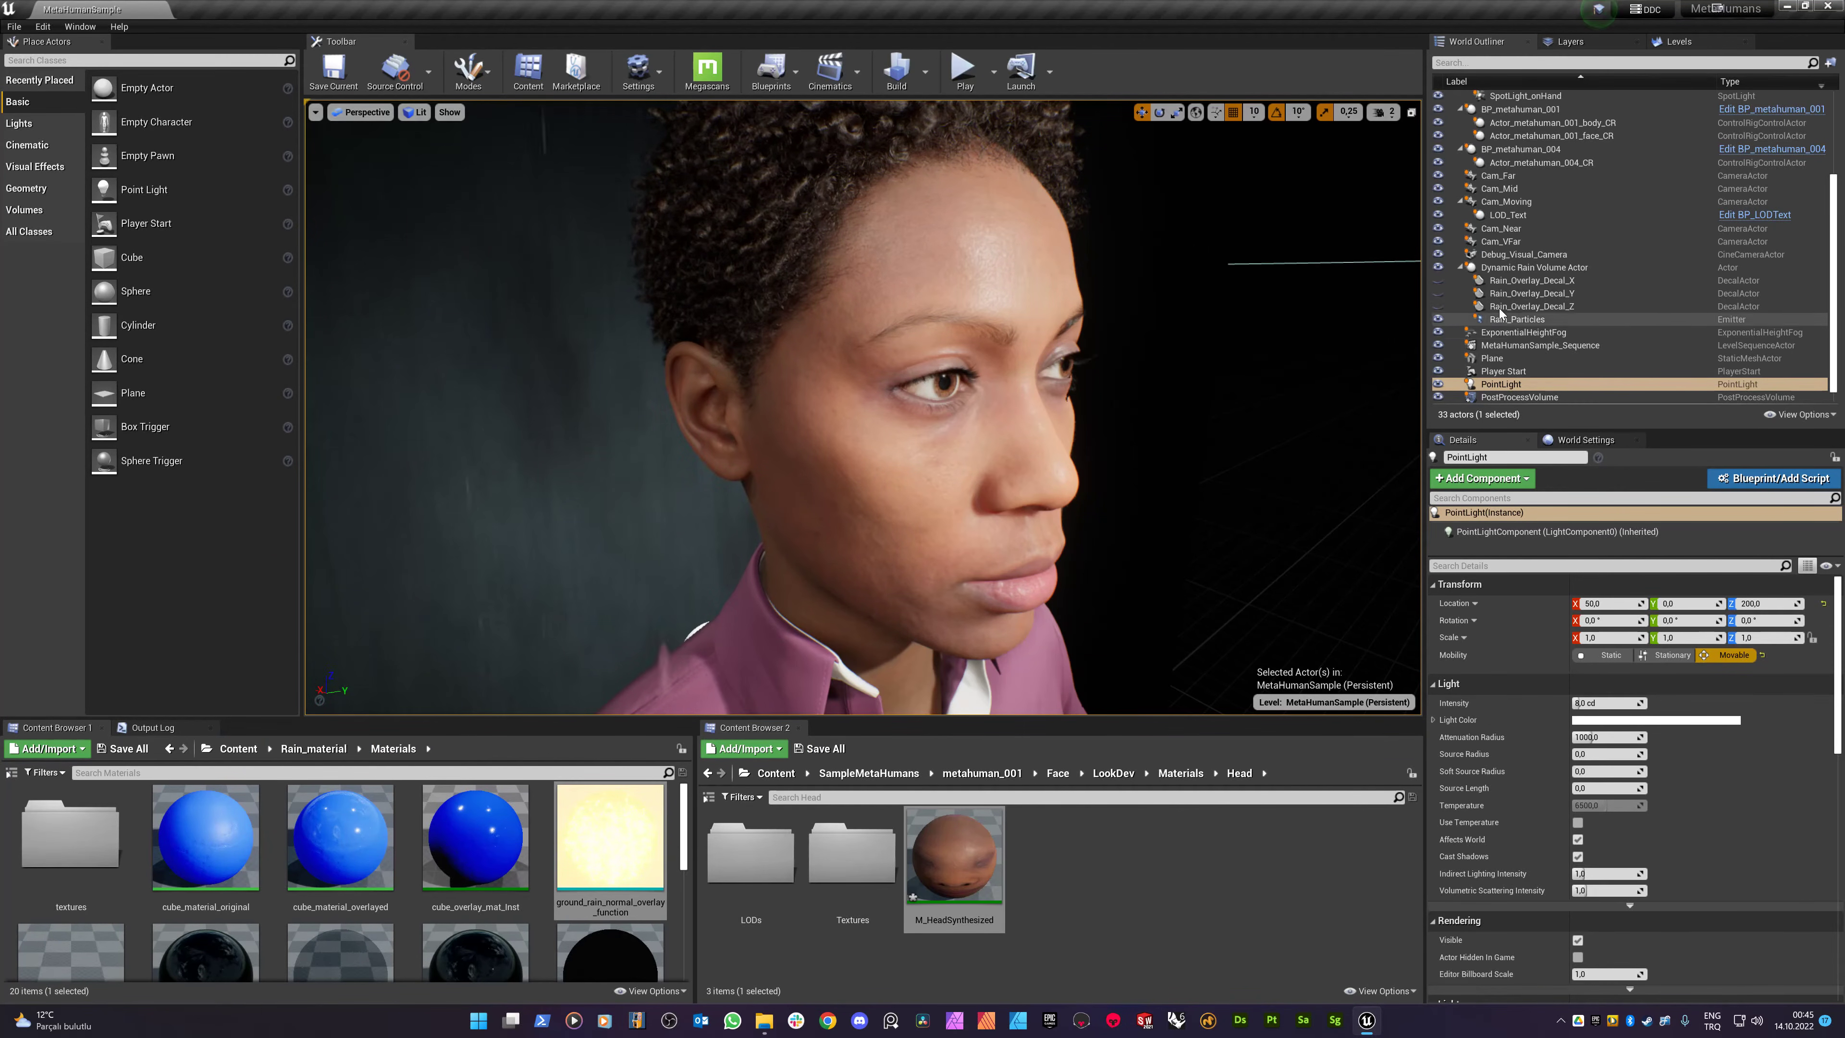
- Make Rain_Overlay_Decal_X, Y and Z visible, move closer to the face, and play the level
{"action": "left_click", "coordinate": [1437, 281]}
{"action": "left_click", "coordinate": [1438, 294]}
{"action": "left_click", "coordinate": [1437, 307]}
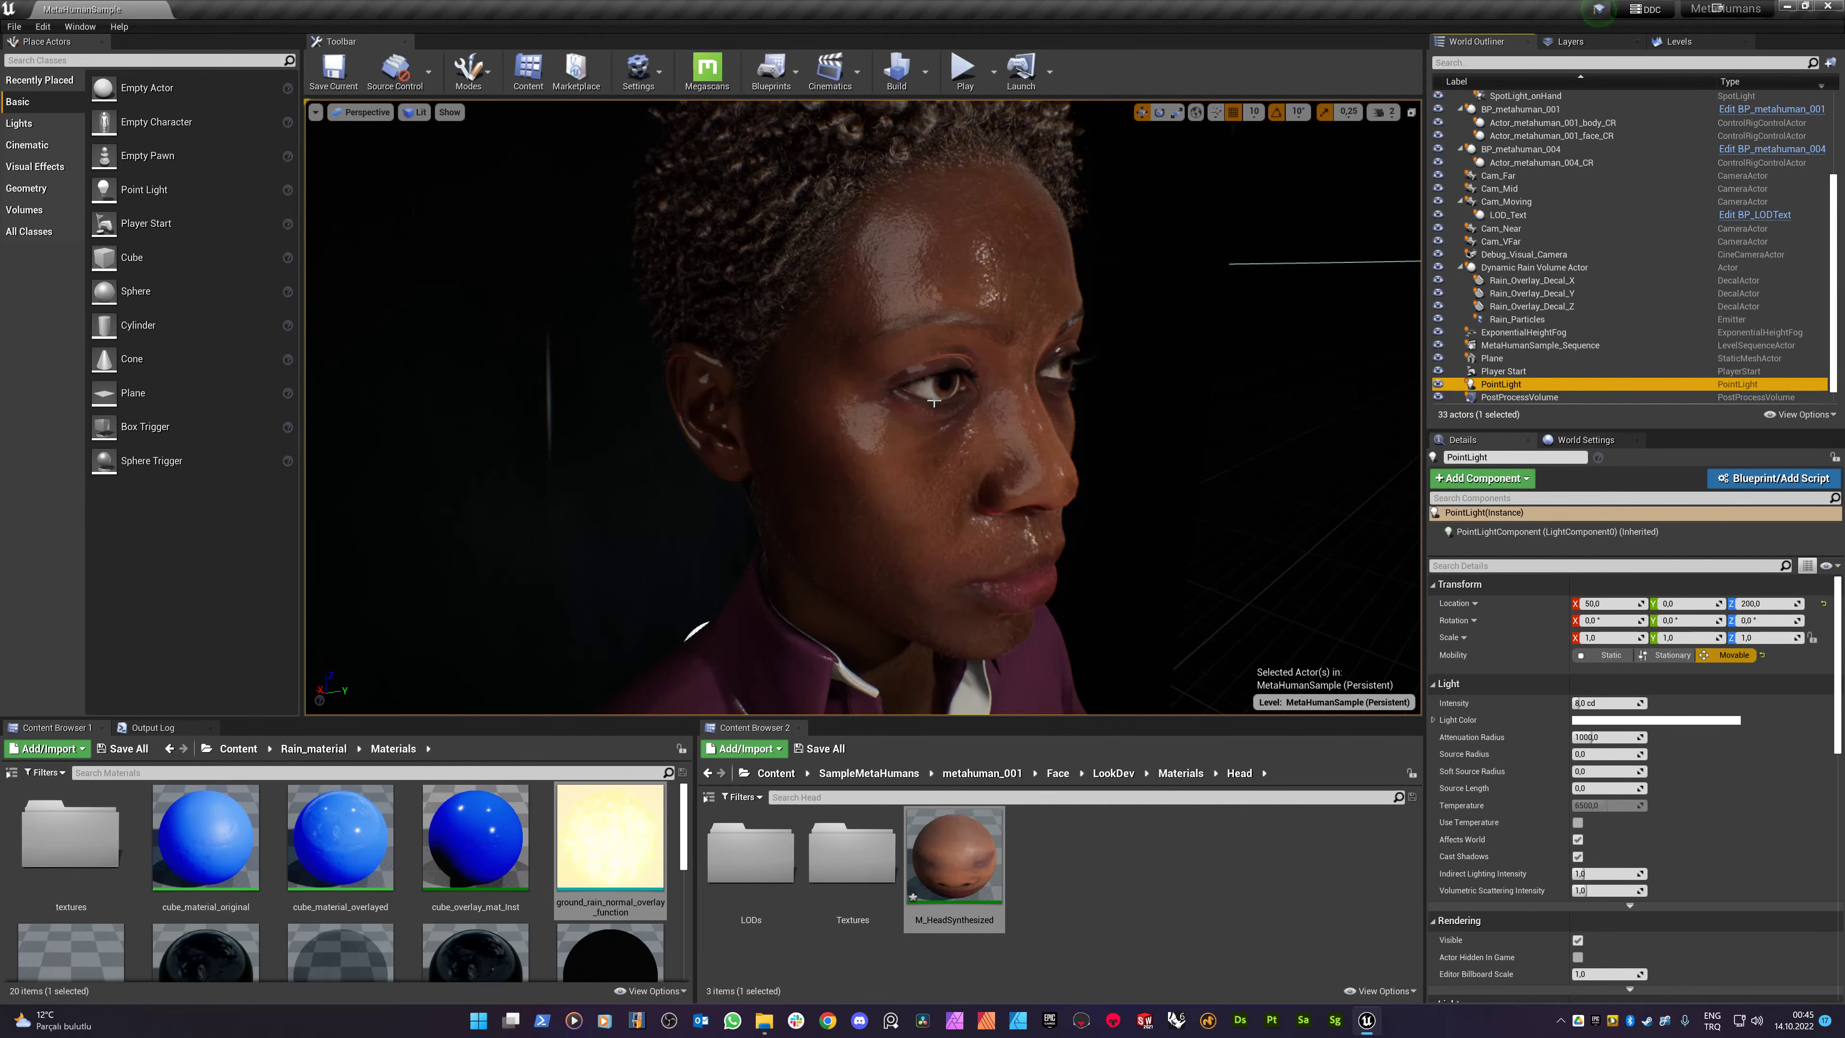
{"action": "left_click_drag", "start_coordinate": [934, 403], "coordinate": [945, 385]}
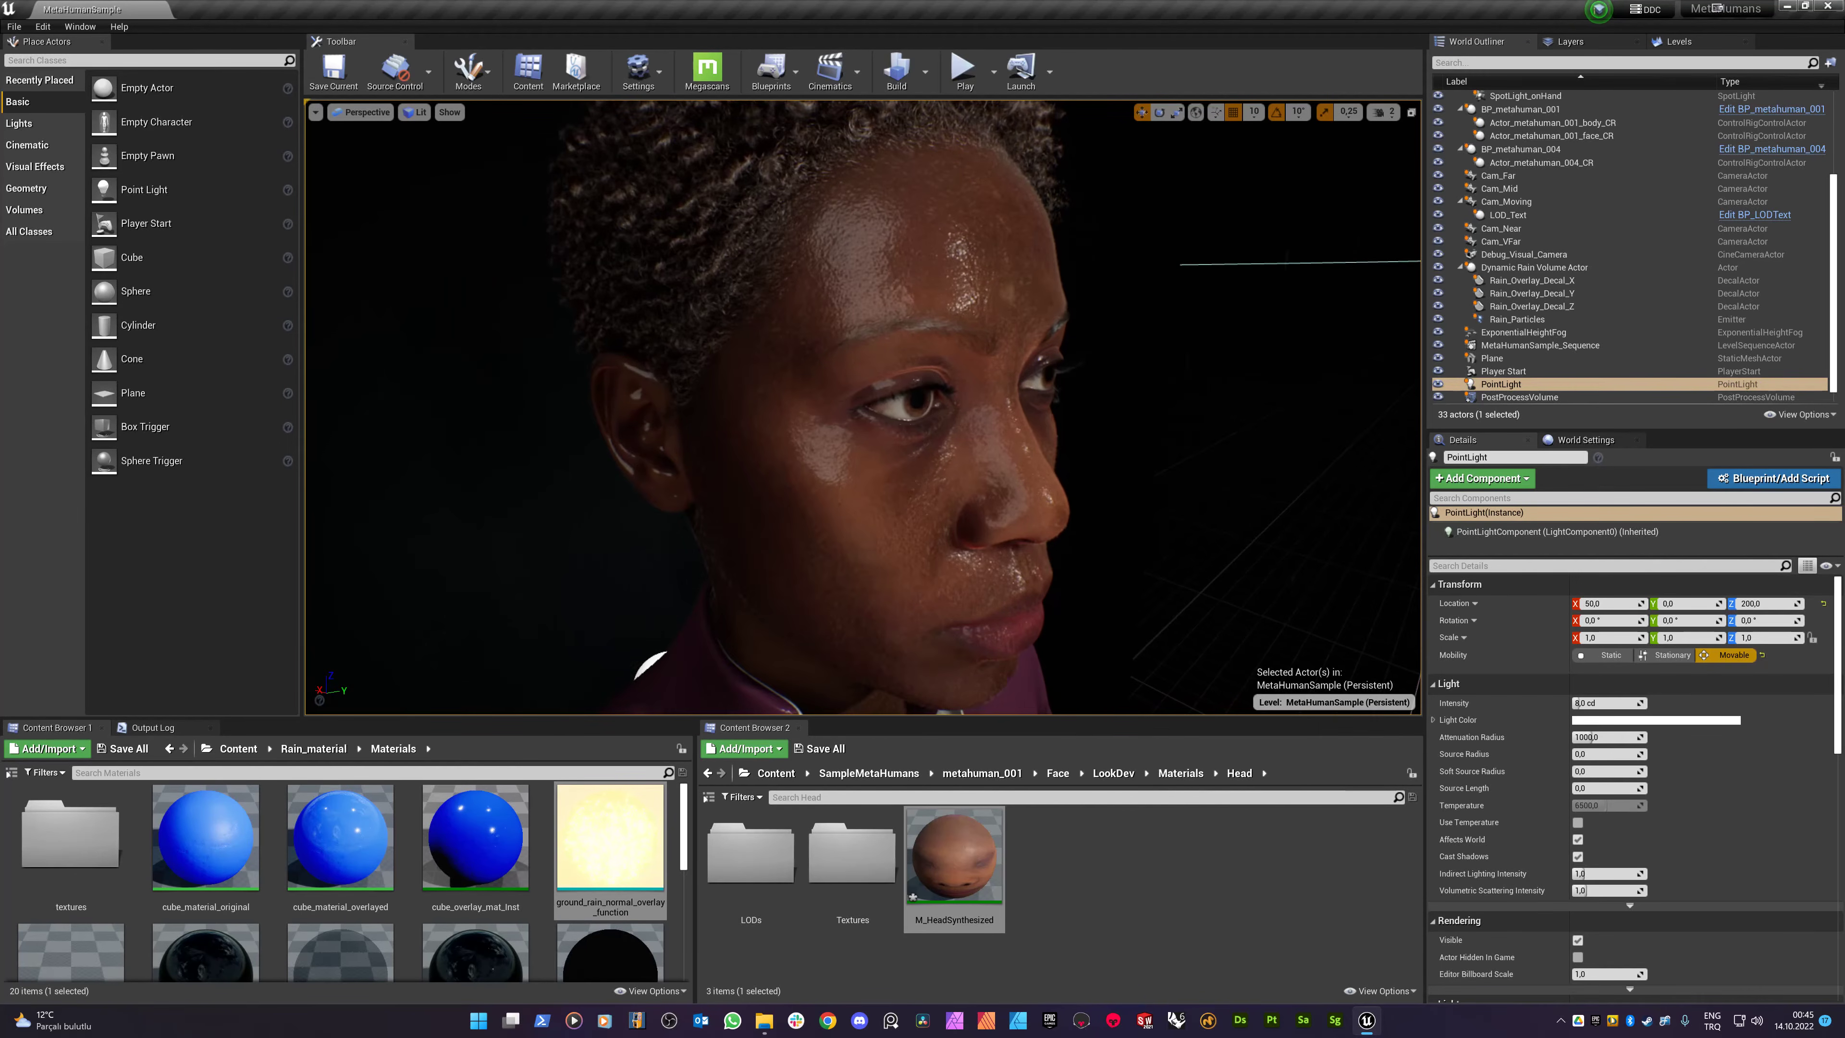
{"action": "left_click", "coordinate": [981, 79]}
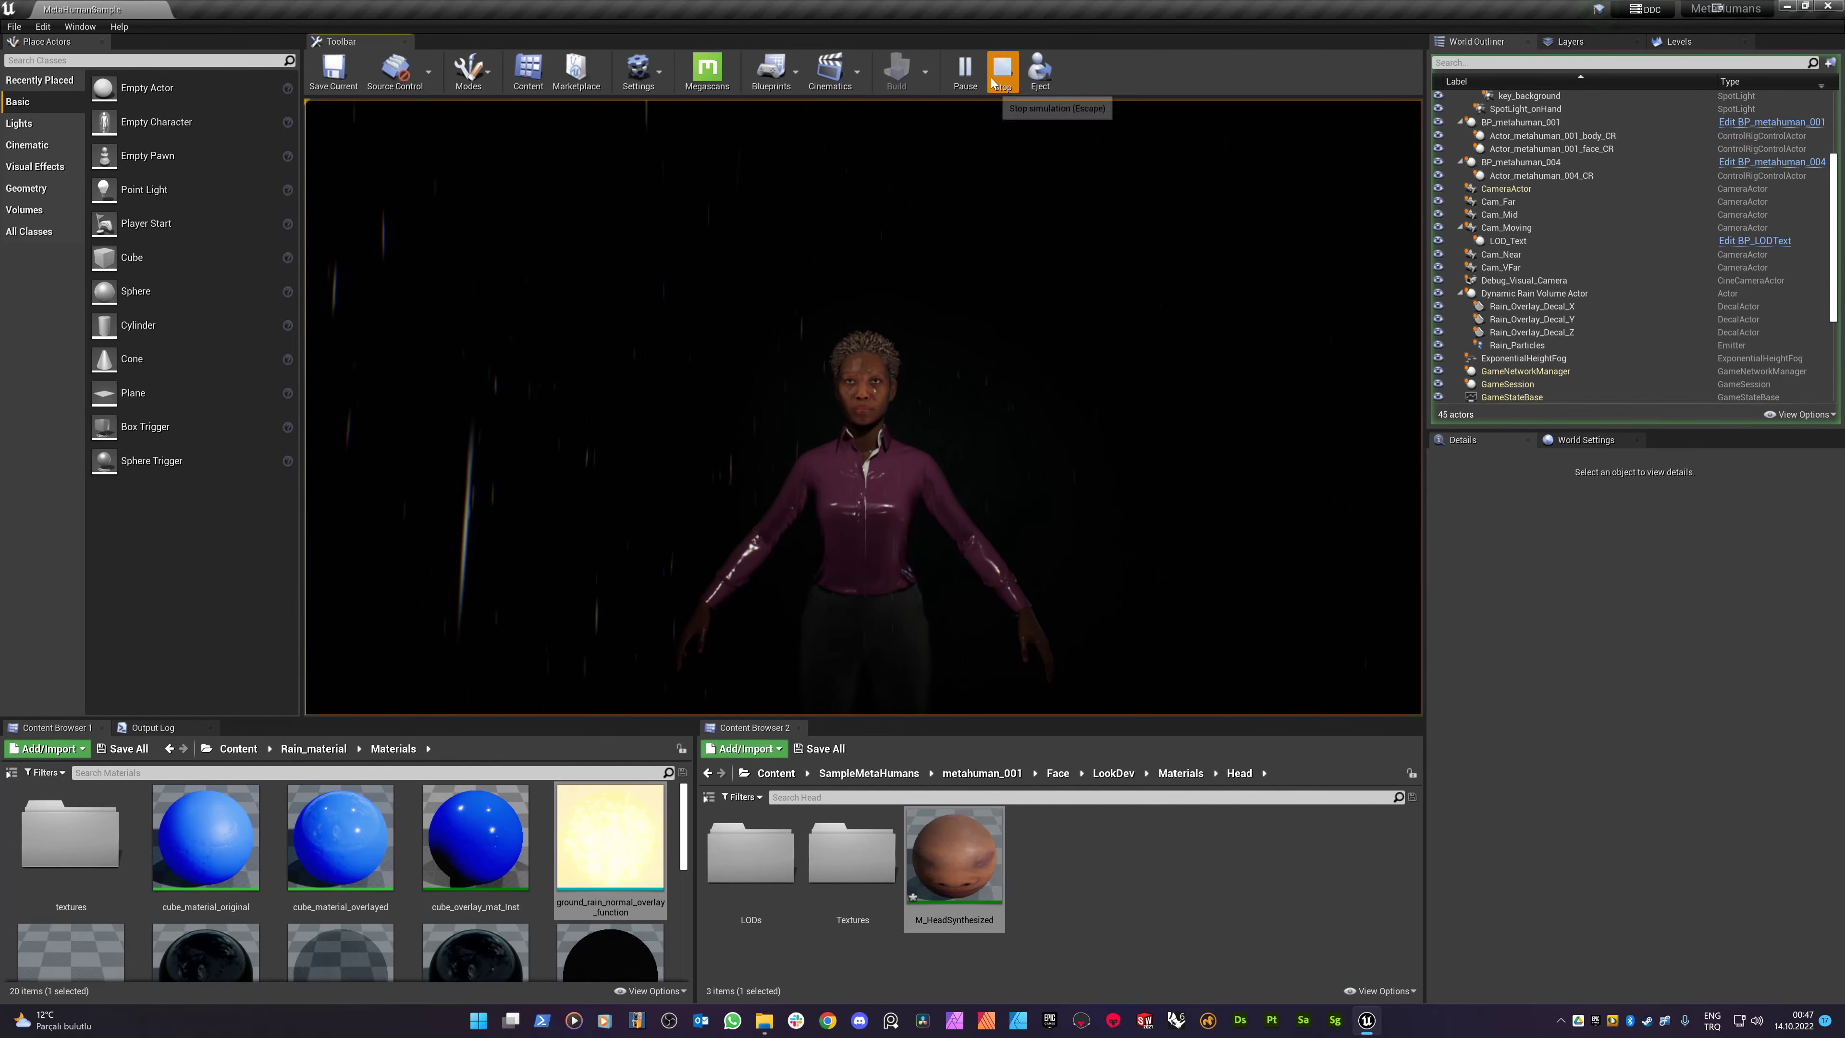
- Stop Play-In-Editor and fly the camera to a three-quarter close-up of the wet face
{"action": "key", "text": "Escape"}
{"action": "mouse_move", "coordinate": [839, 476]}
{"action": "right_mouse_down"}
{"action": "mouse_move", "coordinate": [824, 494]}
{"action": "mouse_move", "coordinate": [770, 443]}
{"action": "mouse_move", "coordinate": [1038, 443]}
{"action": "mouse_move", "coordinate": [923, 436]}
{"action": "mouse_move", "coordinate": [861, 479]}
{"action": "mouse_move", "coordinate": [835, 458]}
{"action": "mouse_move", "coordinate": [837, 512]}
{"action": "right_mouse_up"}
{"action": "key", "text": "w"}
{"action": "key", "text": "w"}
{"action": "key", "text": "a"}
{"action": "key", "text": "d"}
{"action": "key", "text": "s"}
{"action": "key", "text": "w"}
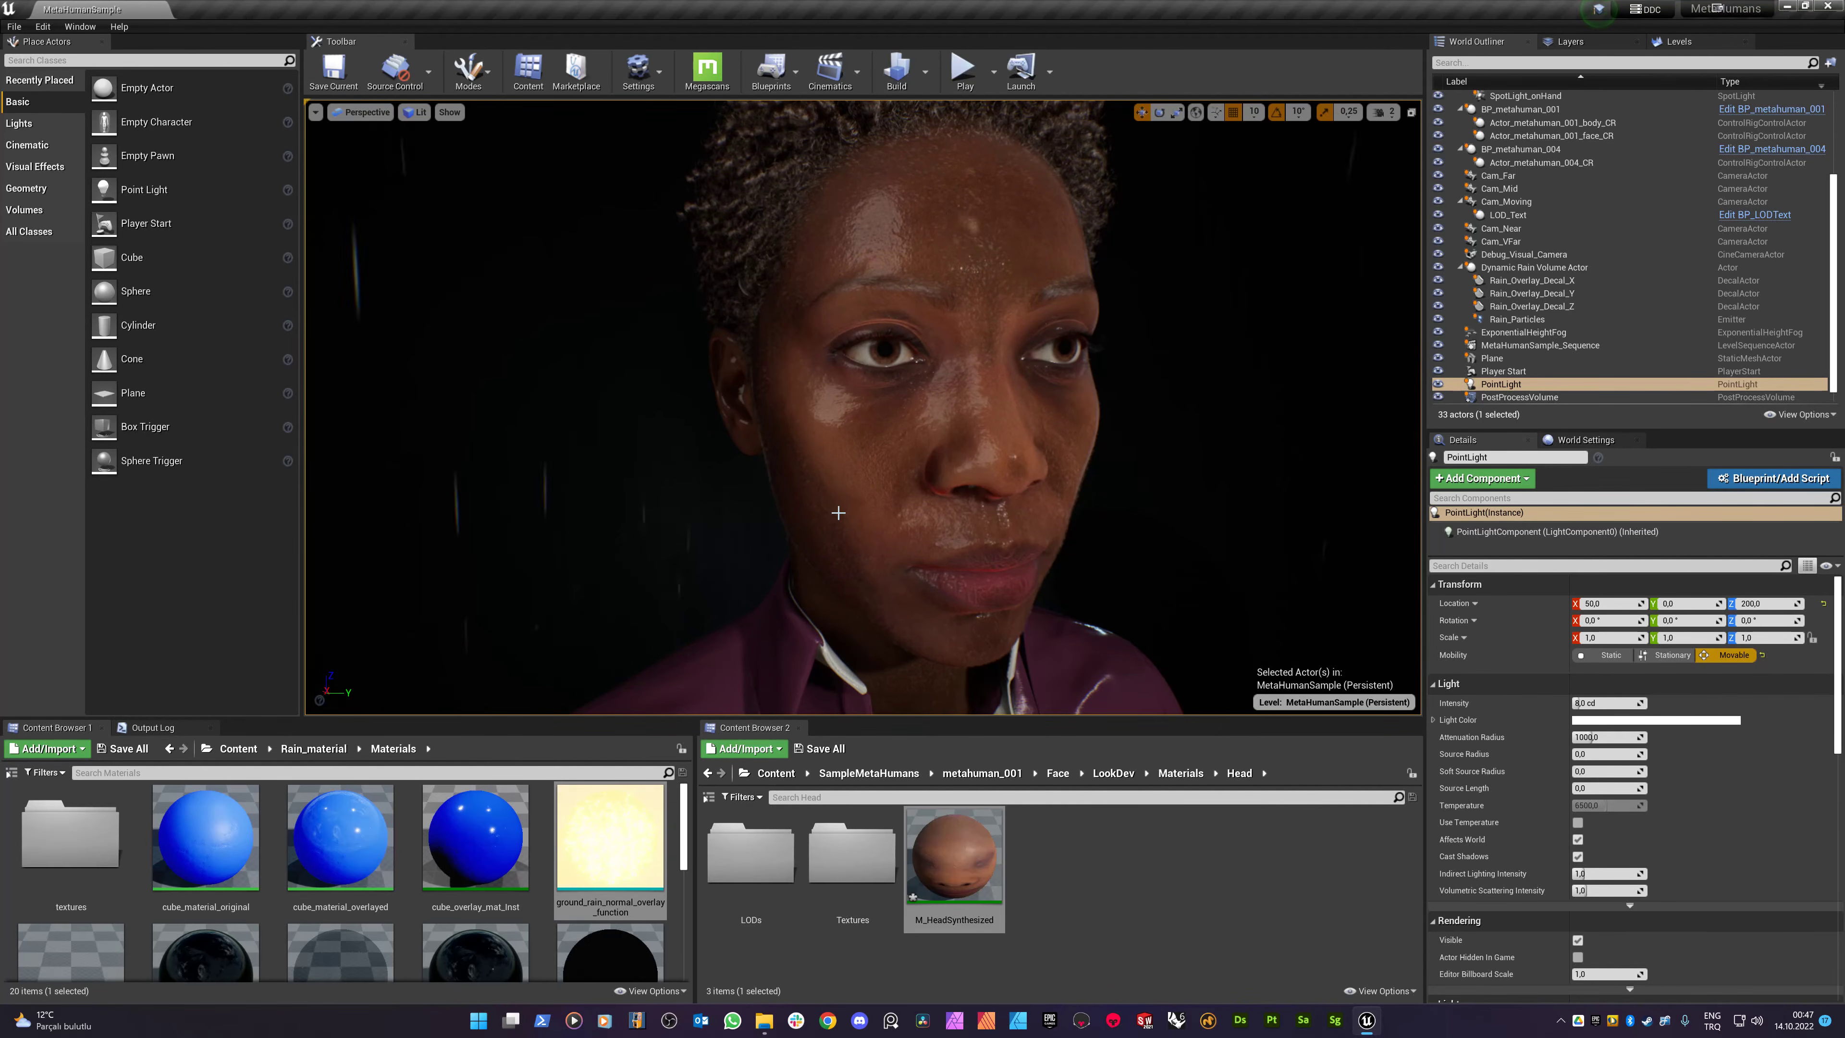